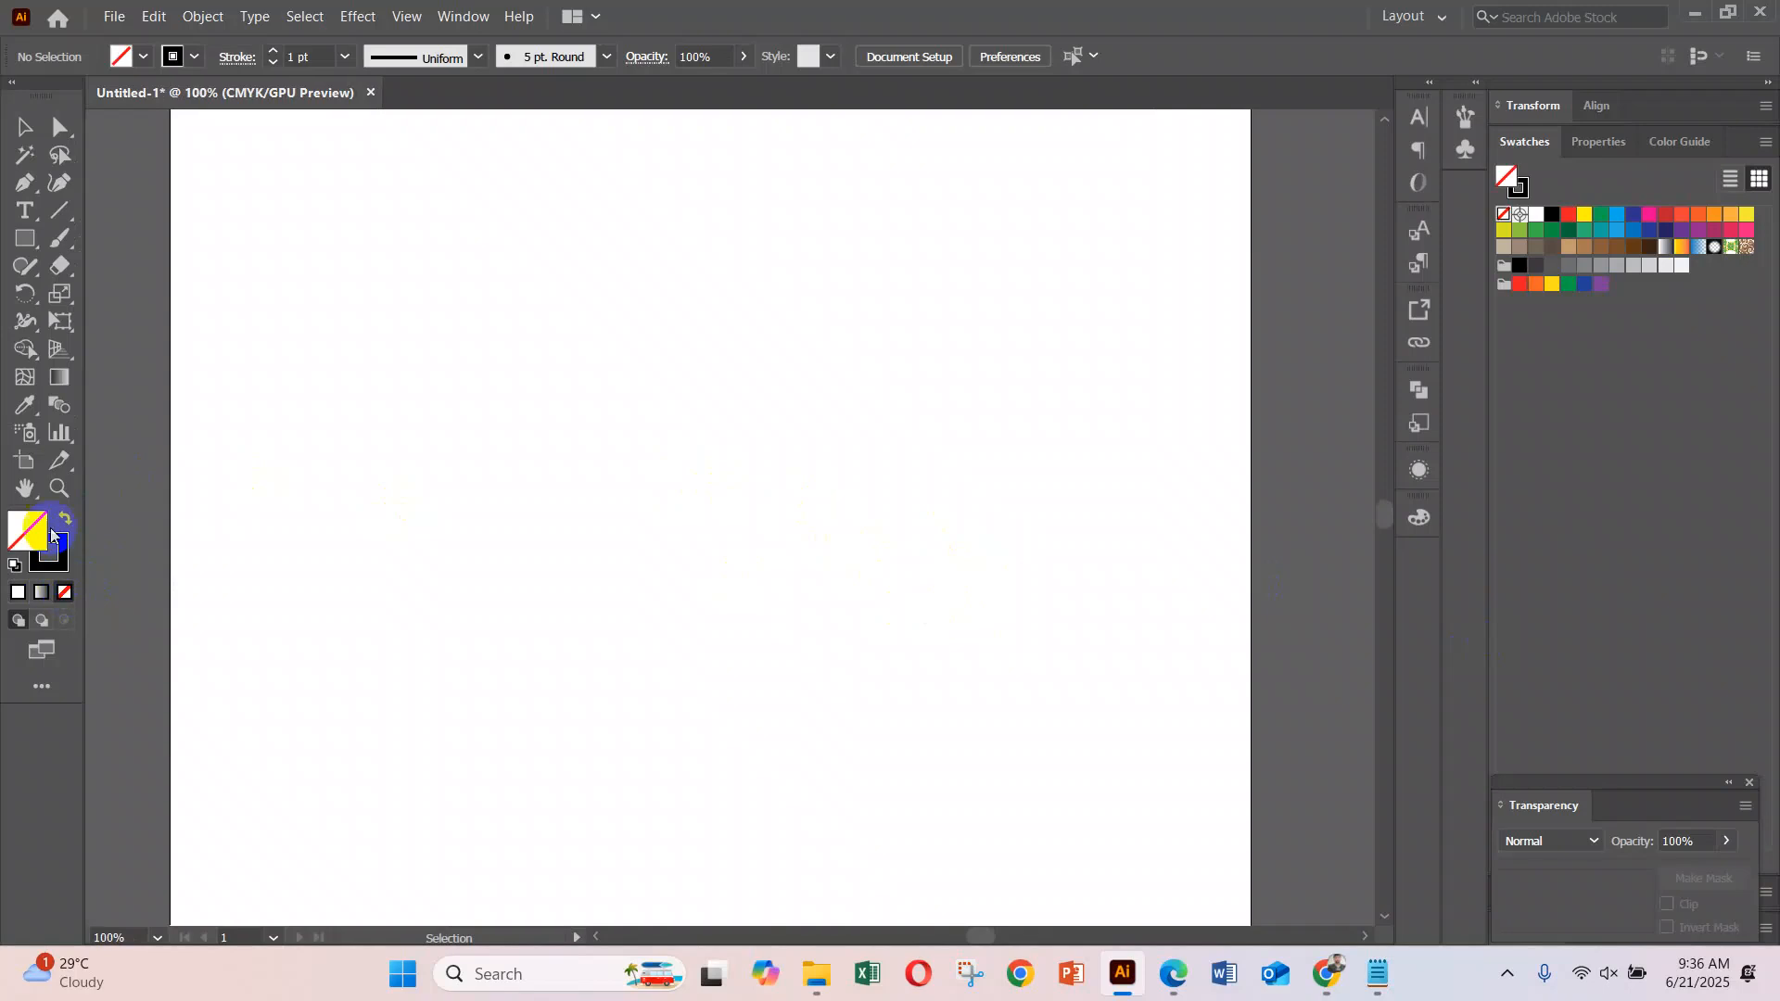
Draw a large square with a 1 pt black stroke and no fill in the middle of the artboard
{"action": "left_click", "coordinate": [24, 238]}
{"action": "left_click_drag", "start_coordinate": [526, 285], "coordinate": [943, 747]}
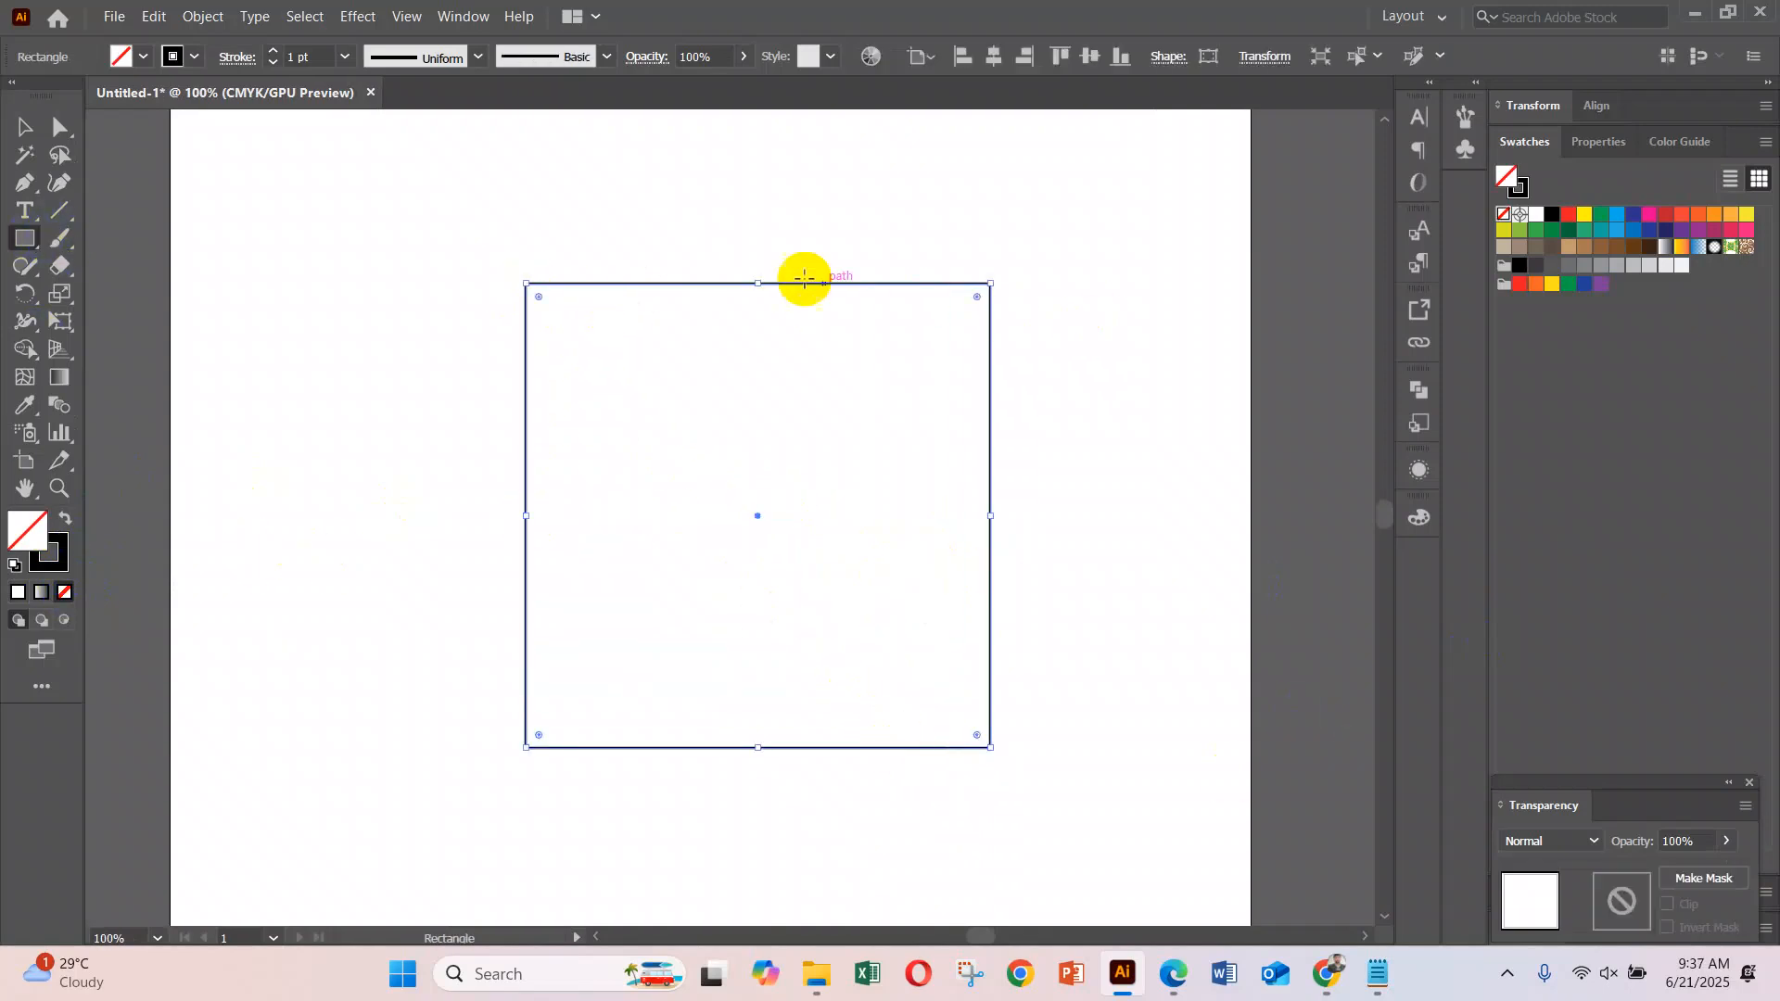
{"action": "scroll", "coordinate": [691, 249], "scroll_direction": "up", "scroll_amount": 5}
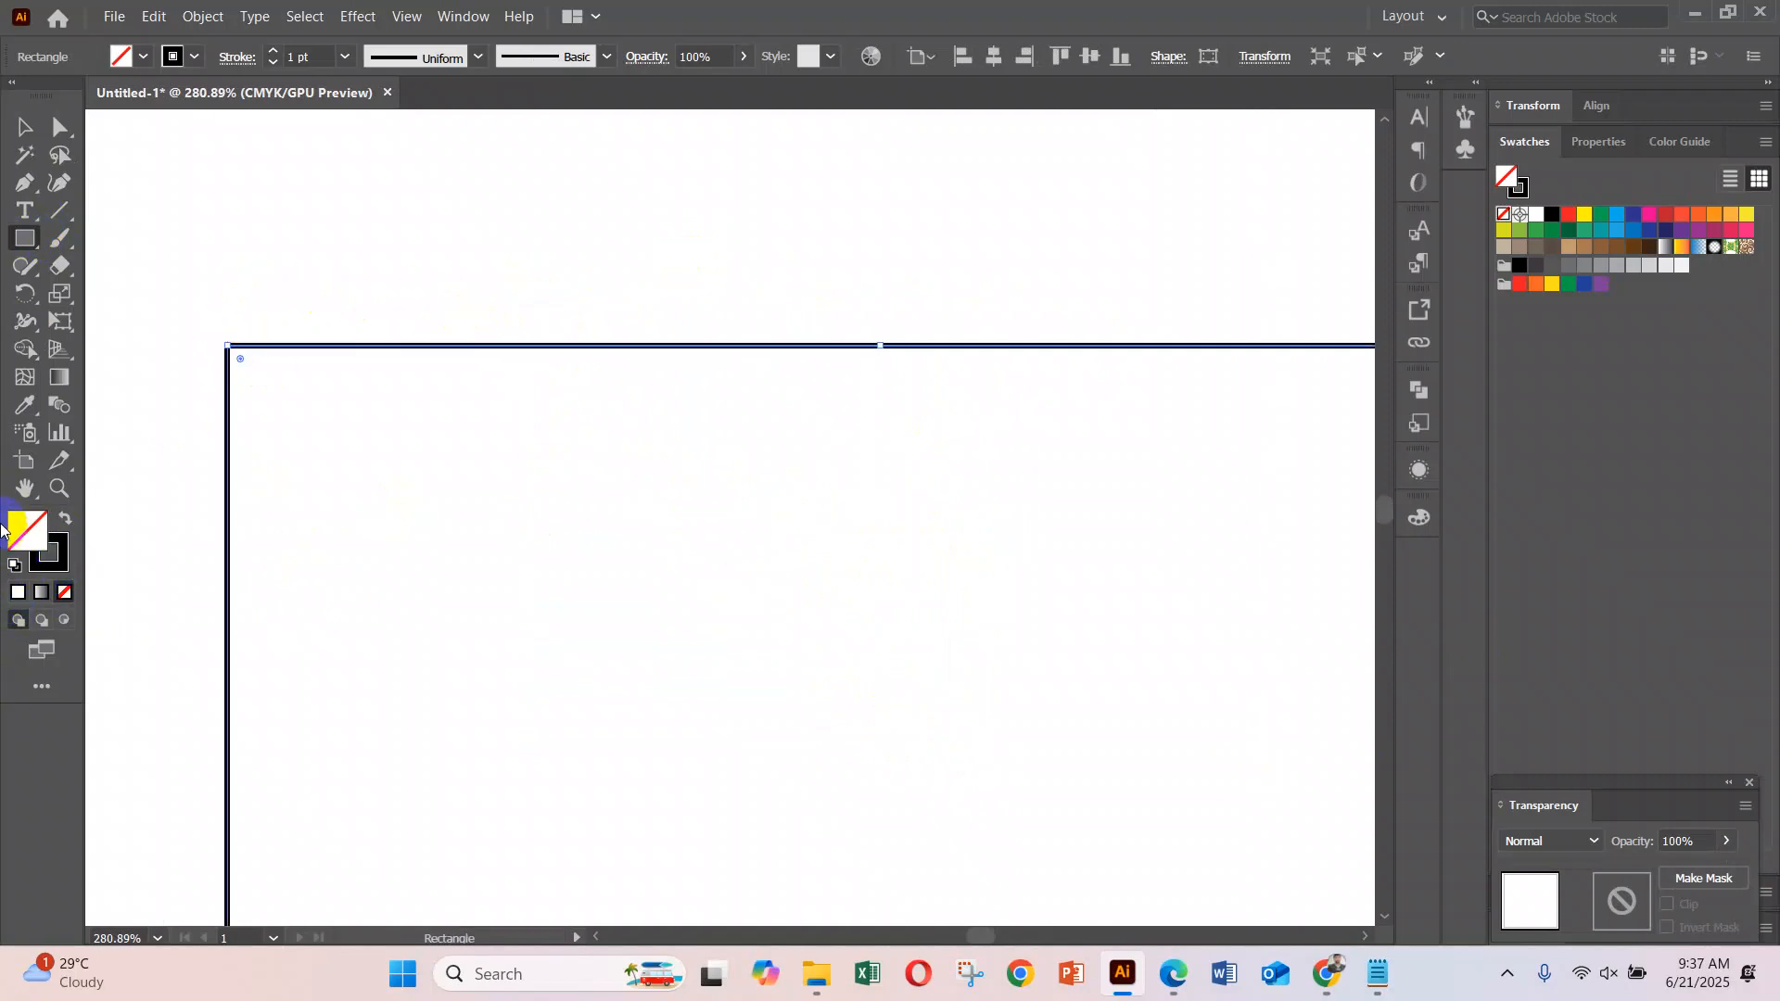
Swap the square's stroke and fill, then recolor the fill with the CMYK Red swatch followed by the green one
{"action": "left_click", "coordinate": [54, 521]}
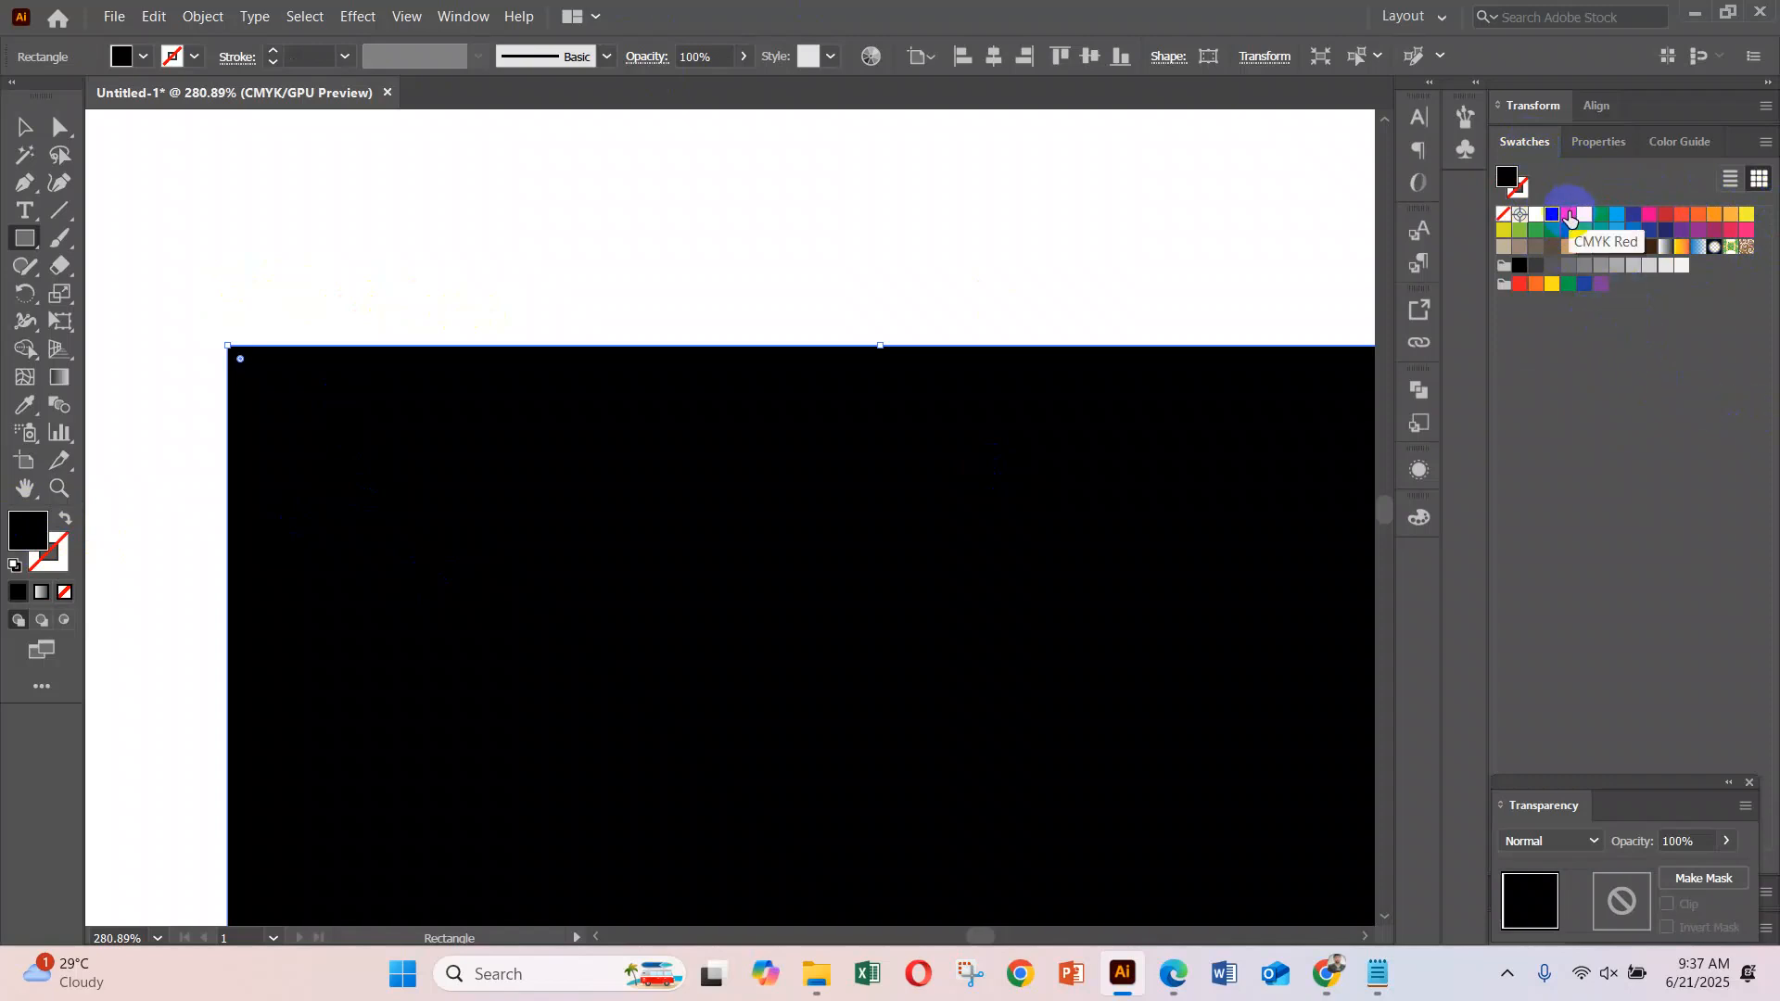
{"action": "left_click", "coordinate": [1568, 215]}
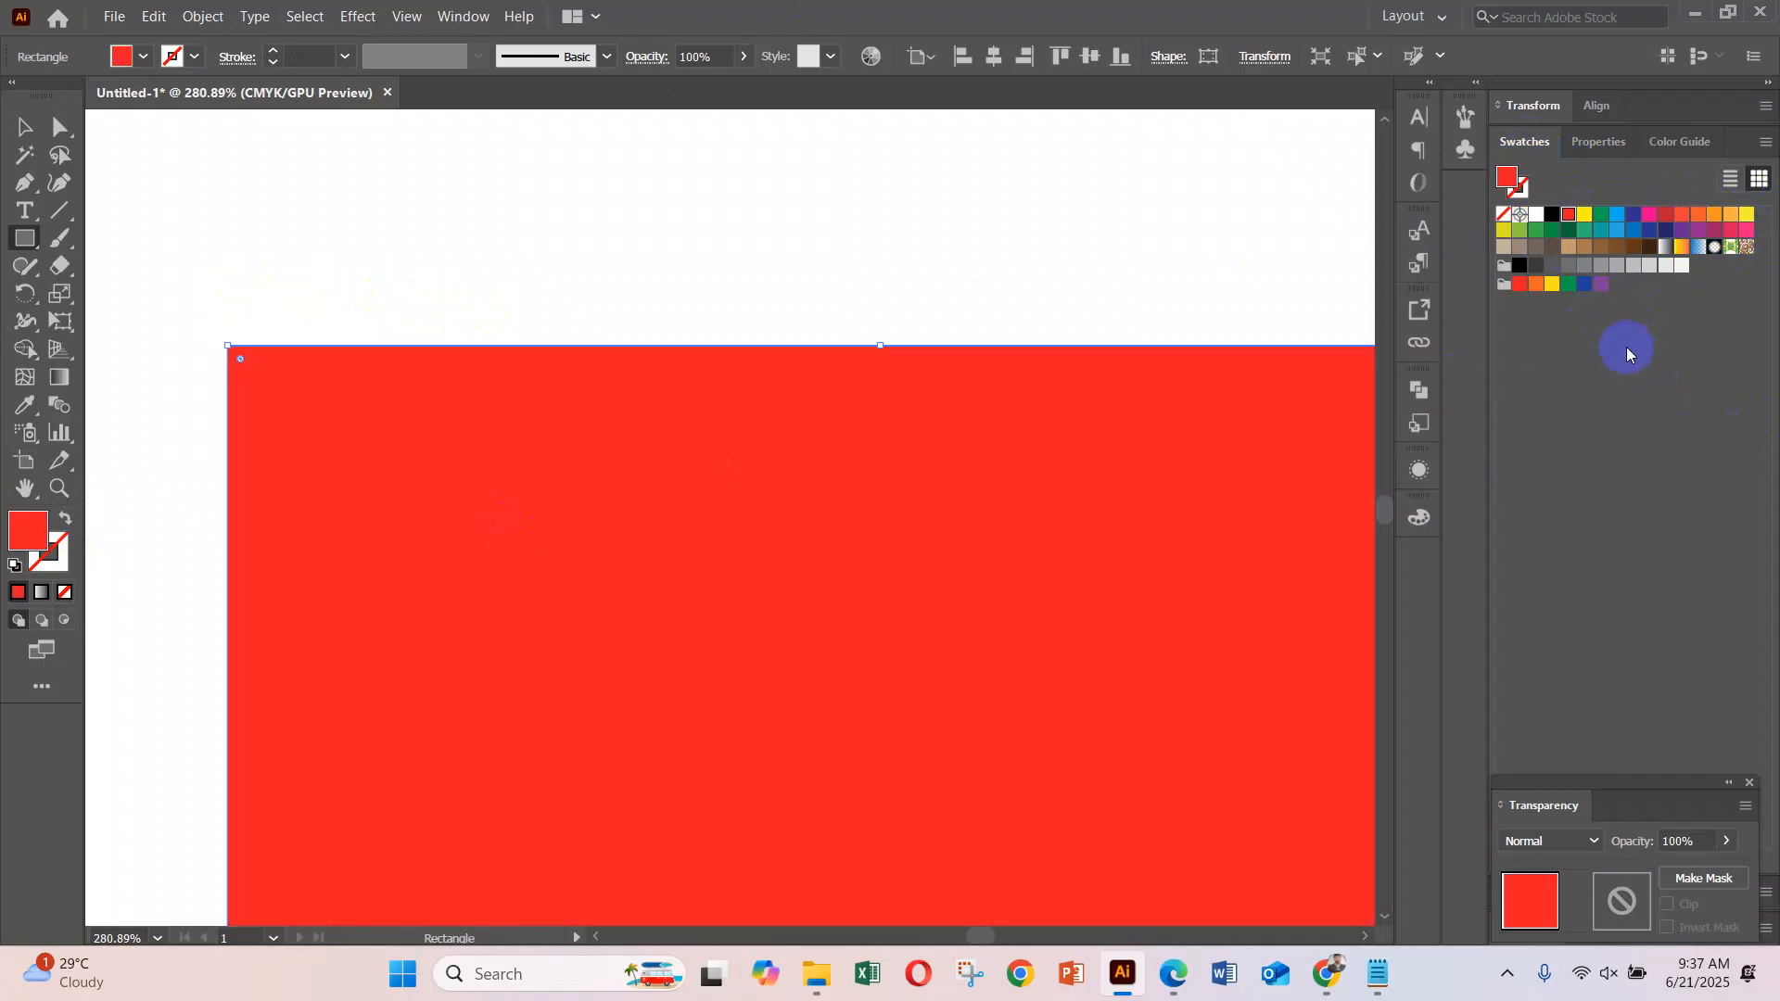
{"action": "left_click", "coordinate": [1607, 220]}
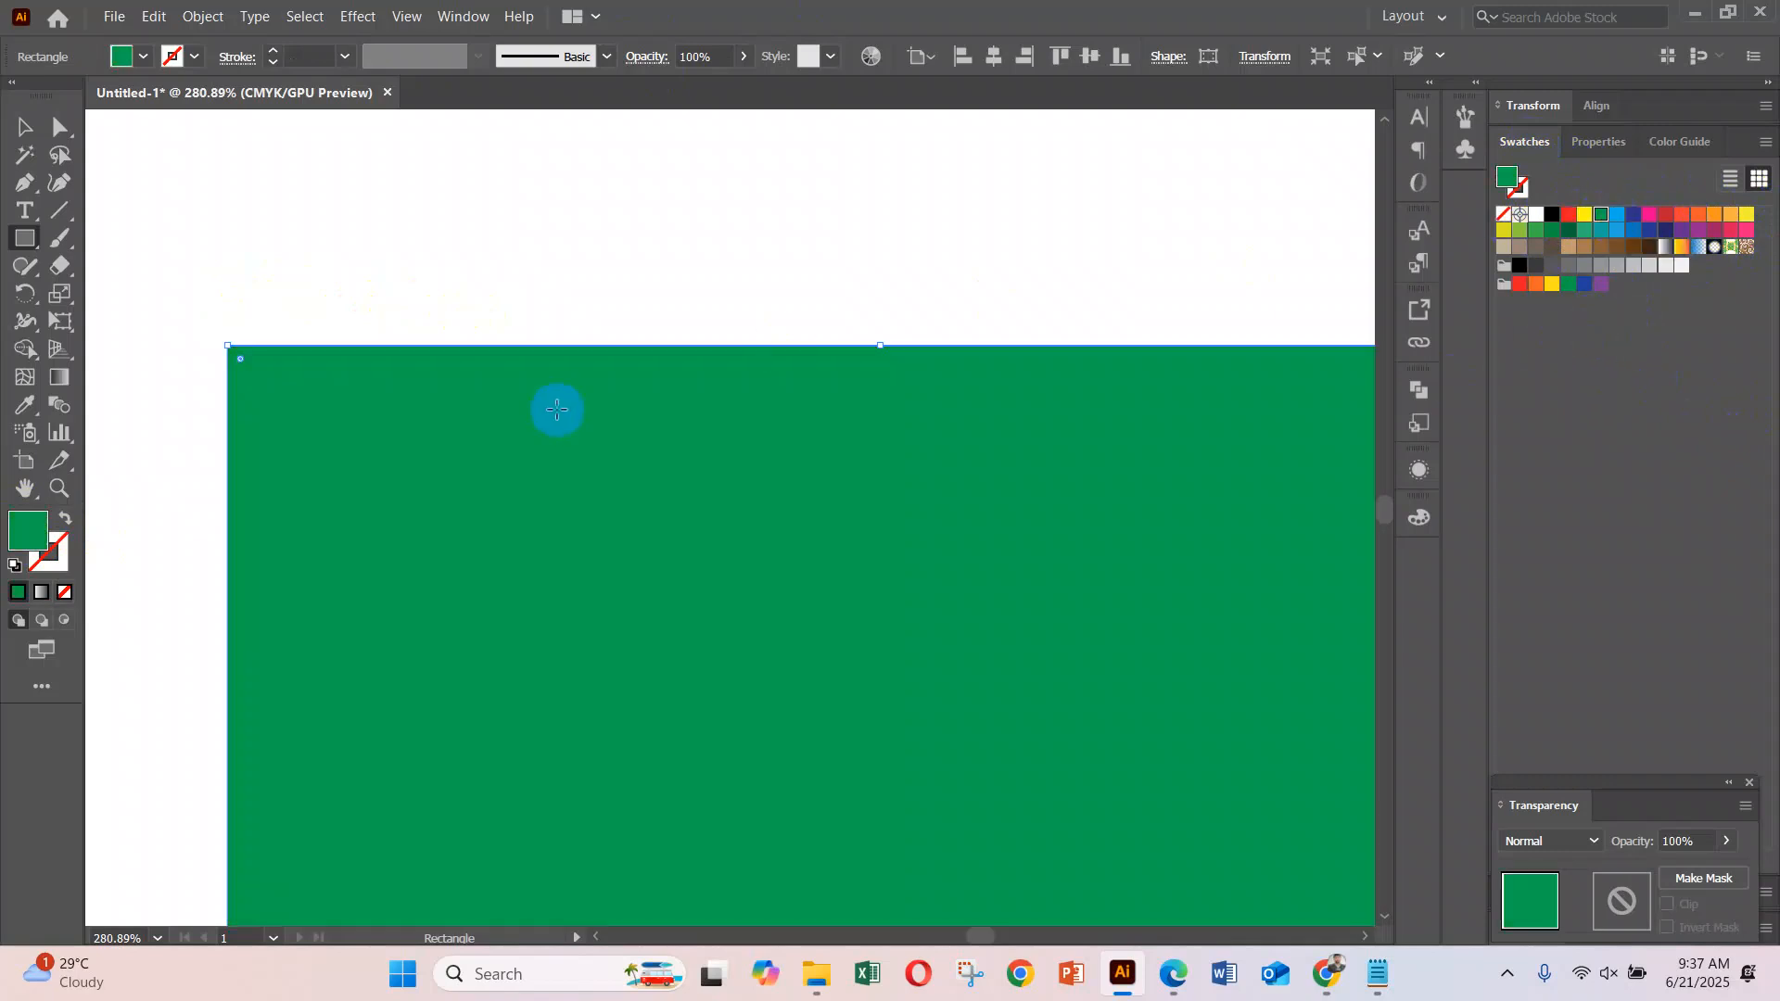
Fill the large square with the brown swirl pattern swatch
{"action": "left_click", "coordinate": [1748, 248]}
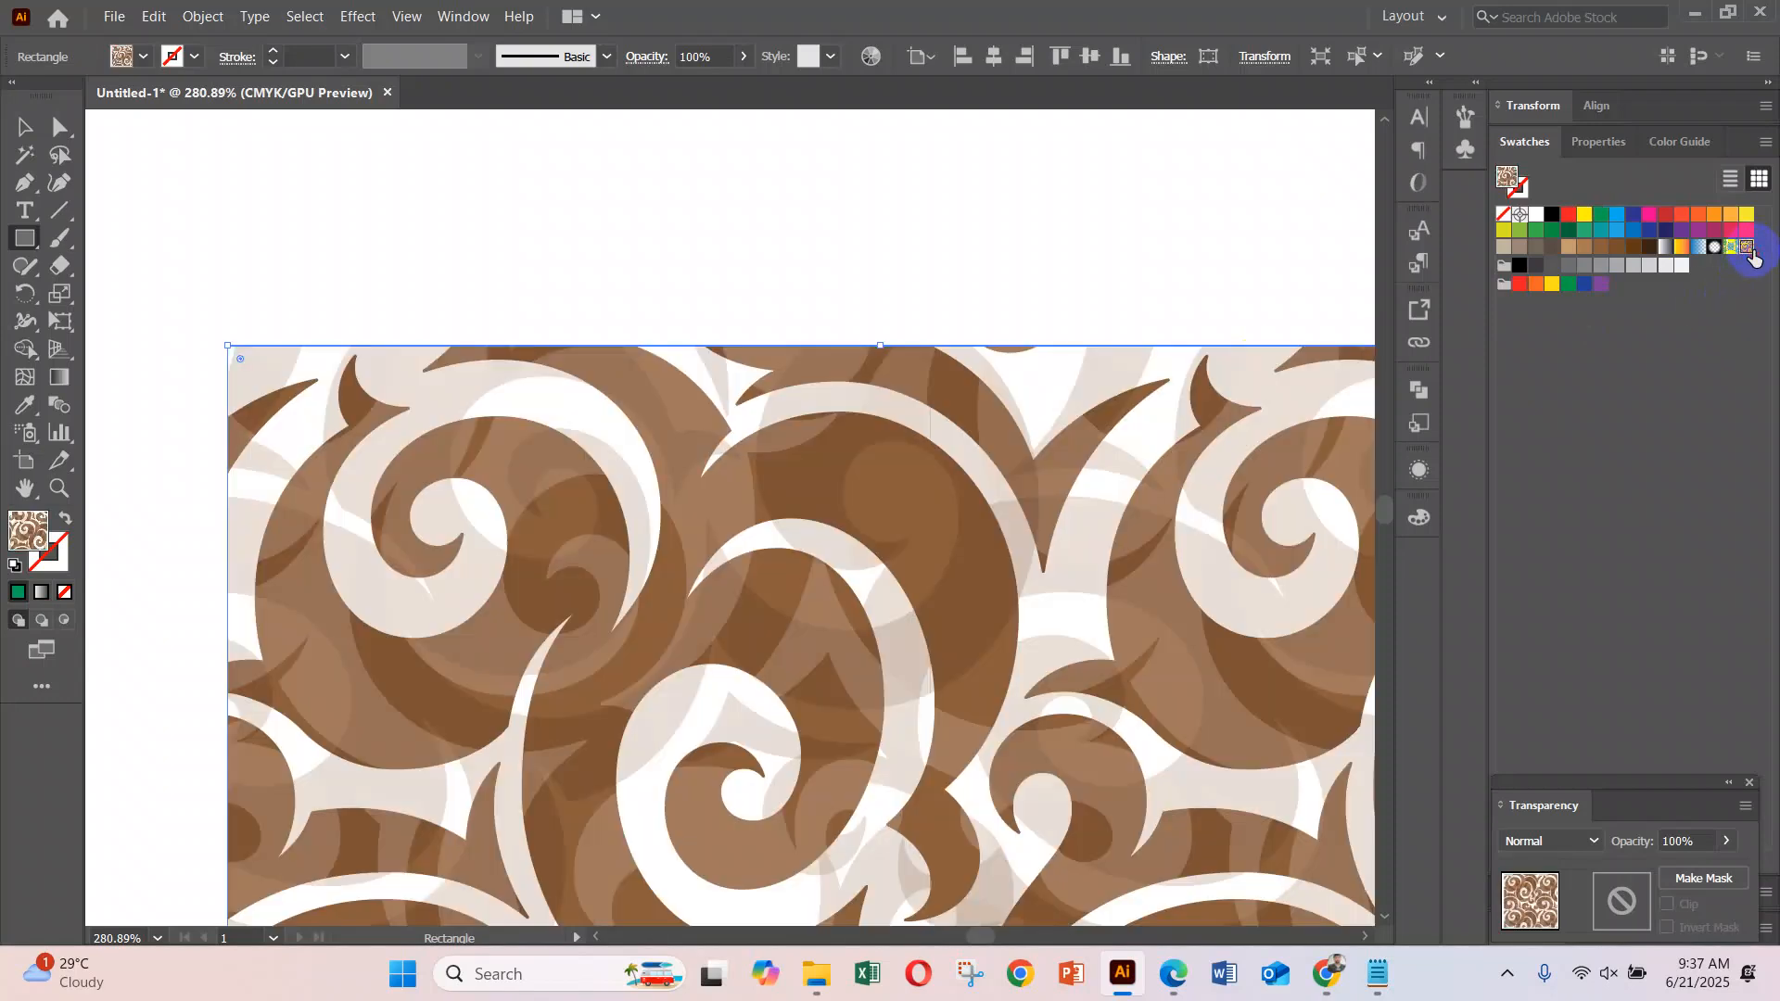
{"action": "key", "text": "ctrl+minus"}
{"action": "key", "text": "ctrl+minus"}
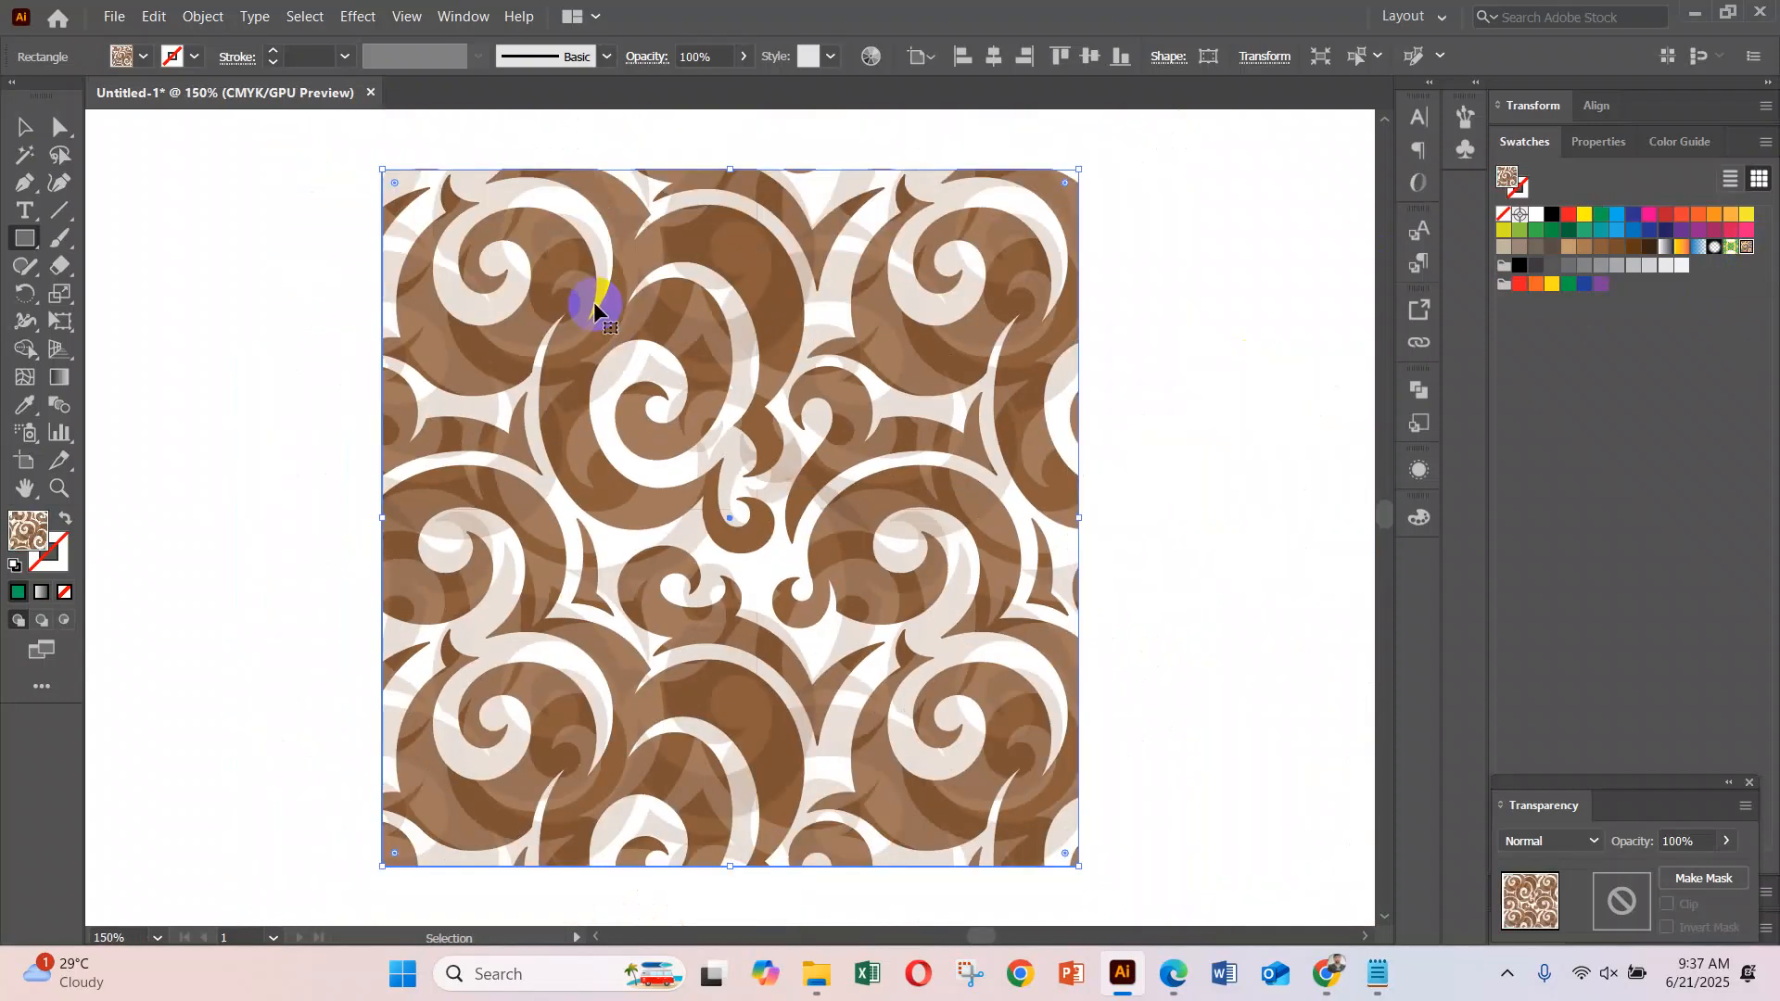
{"action": "scroll", "coordinate": [695, 617], "scroll_direction": "up", "scroll_amount": 2}
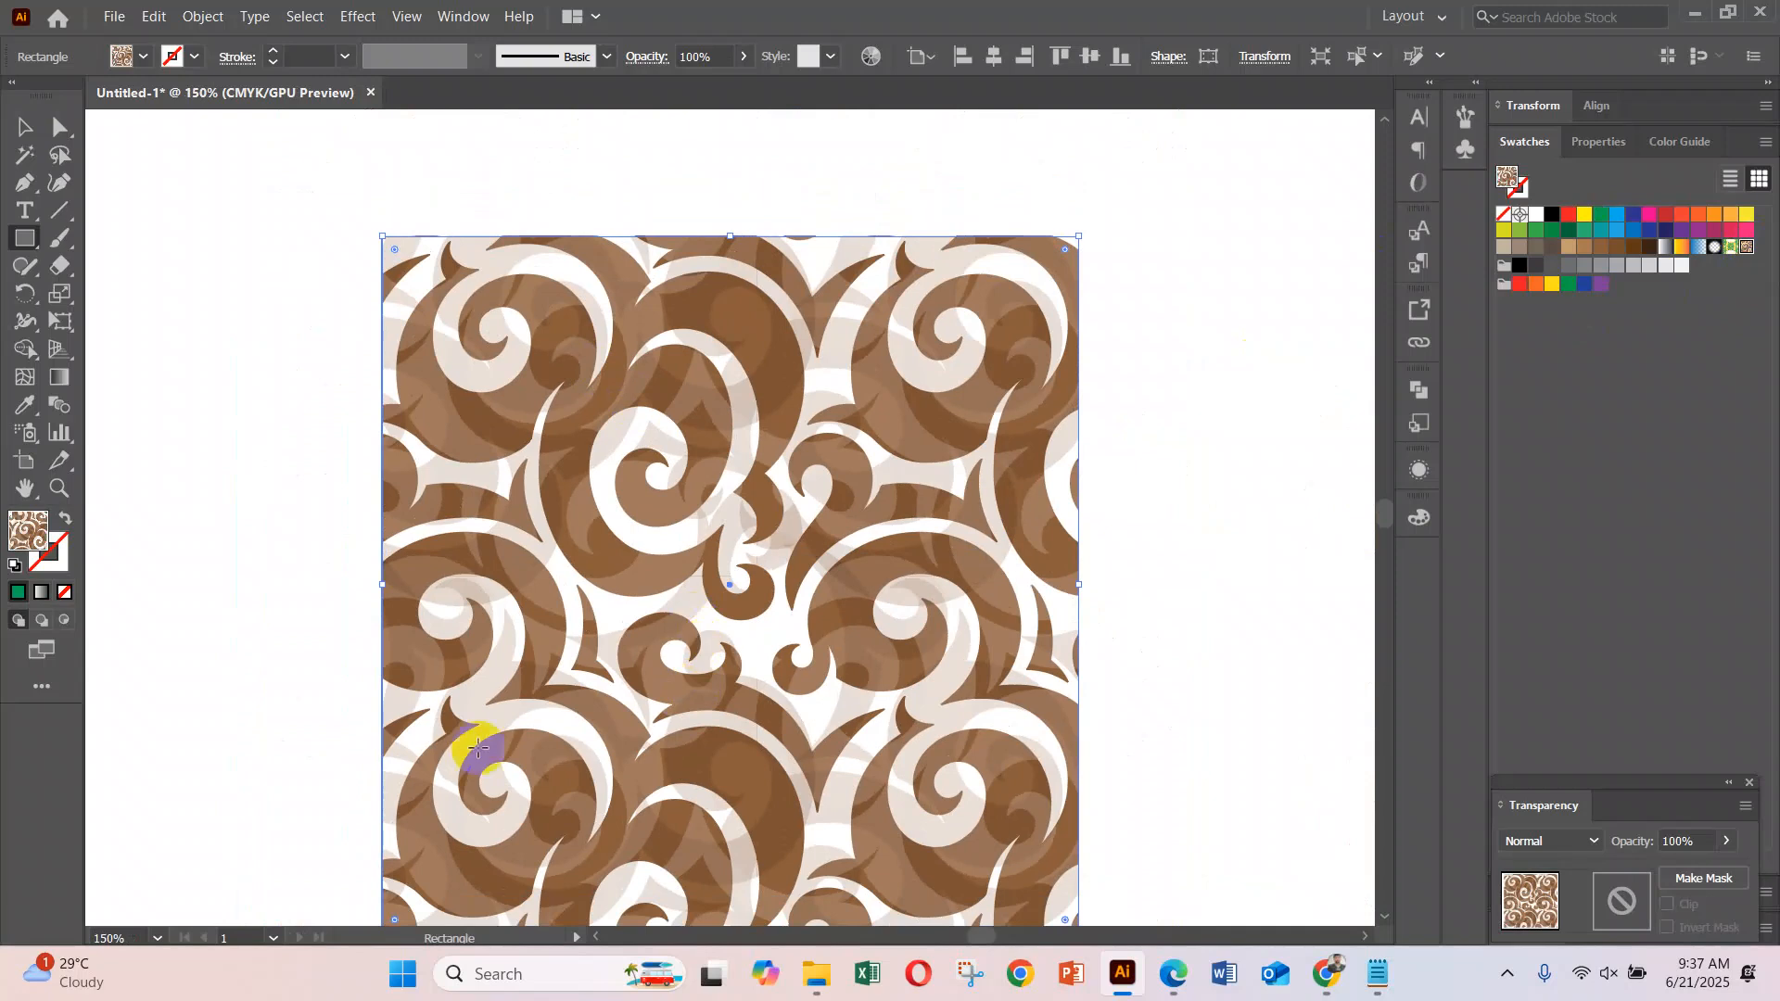
Swap the brown swirl pattern onto the square's stroke and increase the stroke weight to 18 pt
{"action": "left_click", "coordinate": [65, 519]}
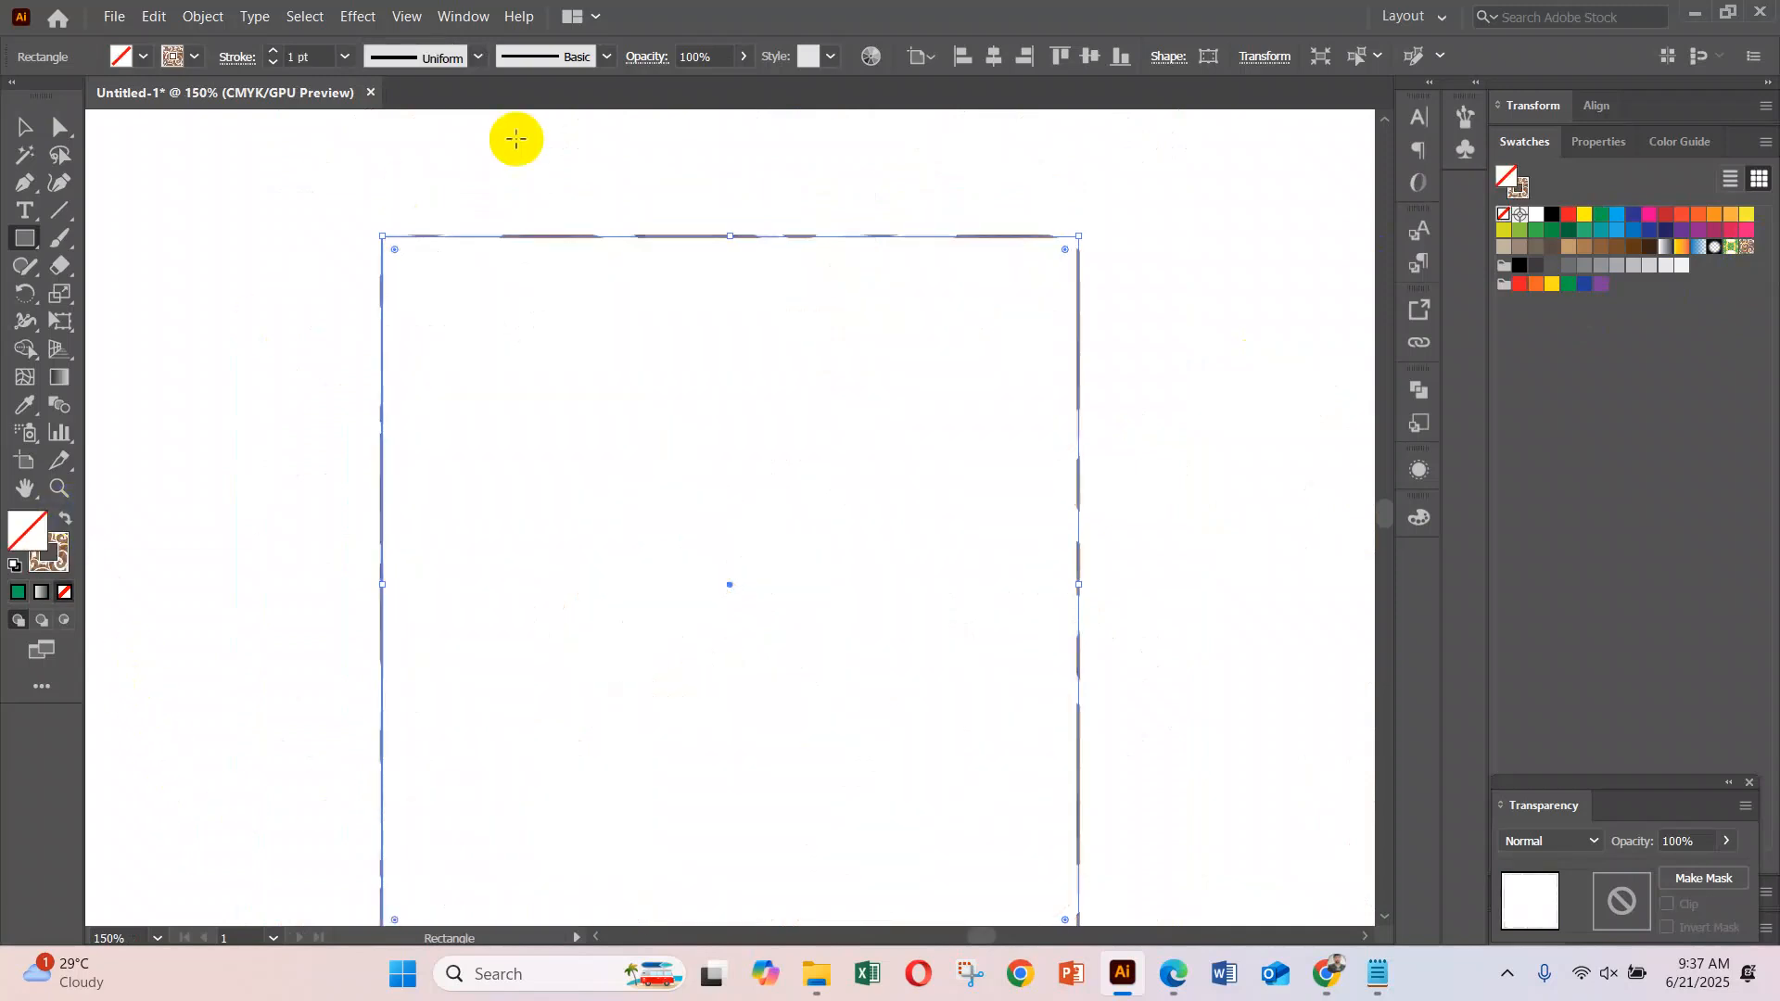
{"action": "left_click", "coordinate": [272, 51]}
{"action": "left_click", "coordinate": [272, 51]}
{"action": "left_click", "coordinate": [272, 51]}
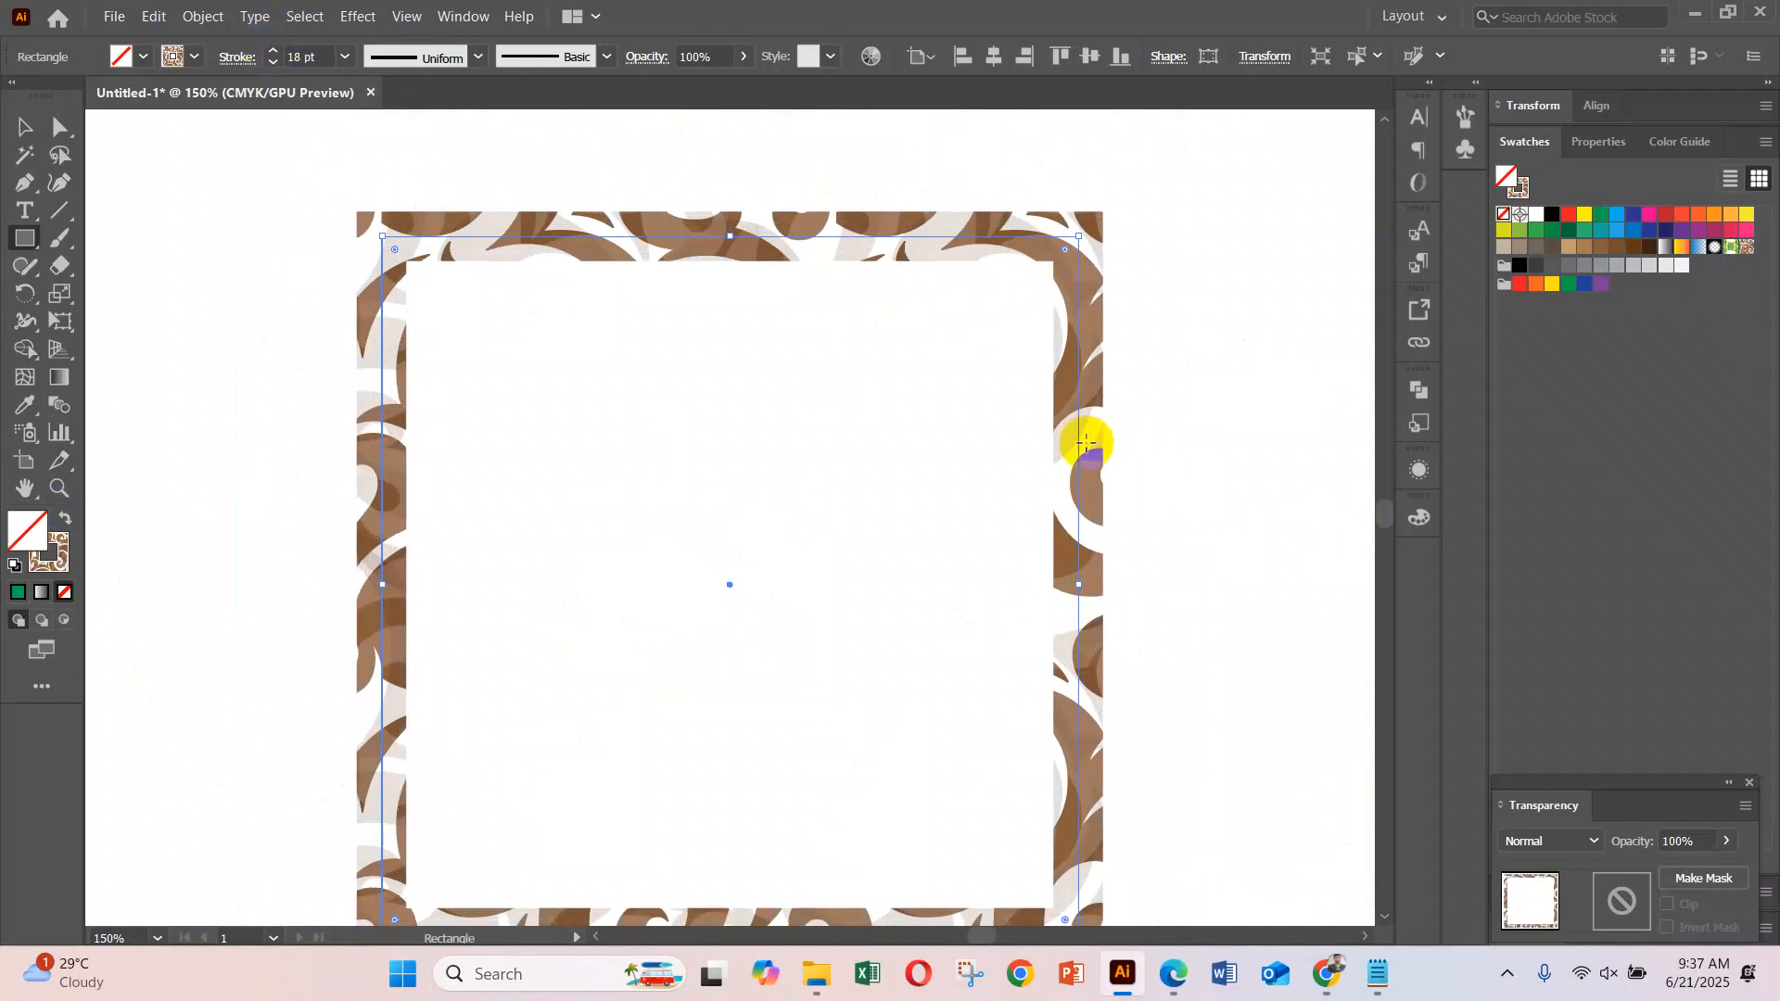
Return the pattern from the square's stroke to its fill and replace it with the green floral pattern swatch
{"action": "left_click", "coordinate": [67, 522]}
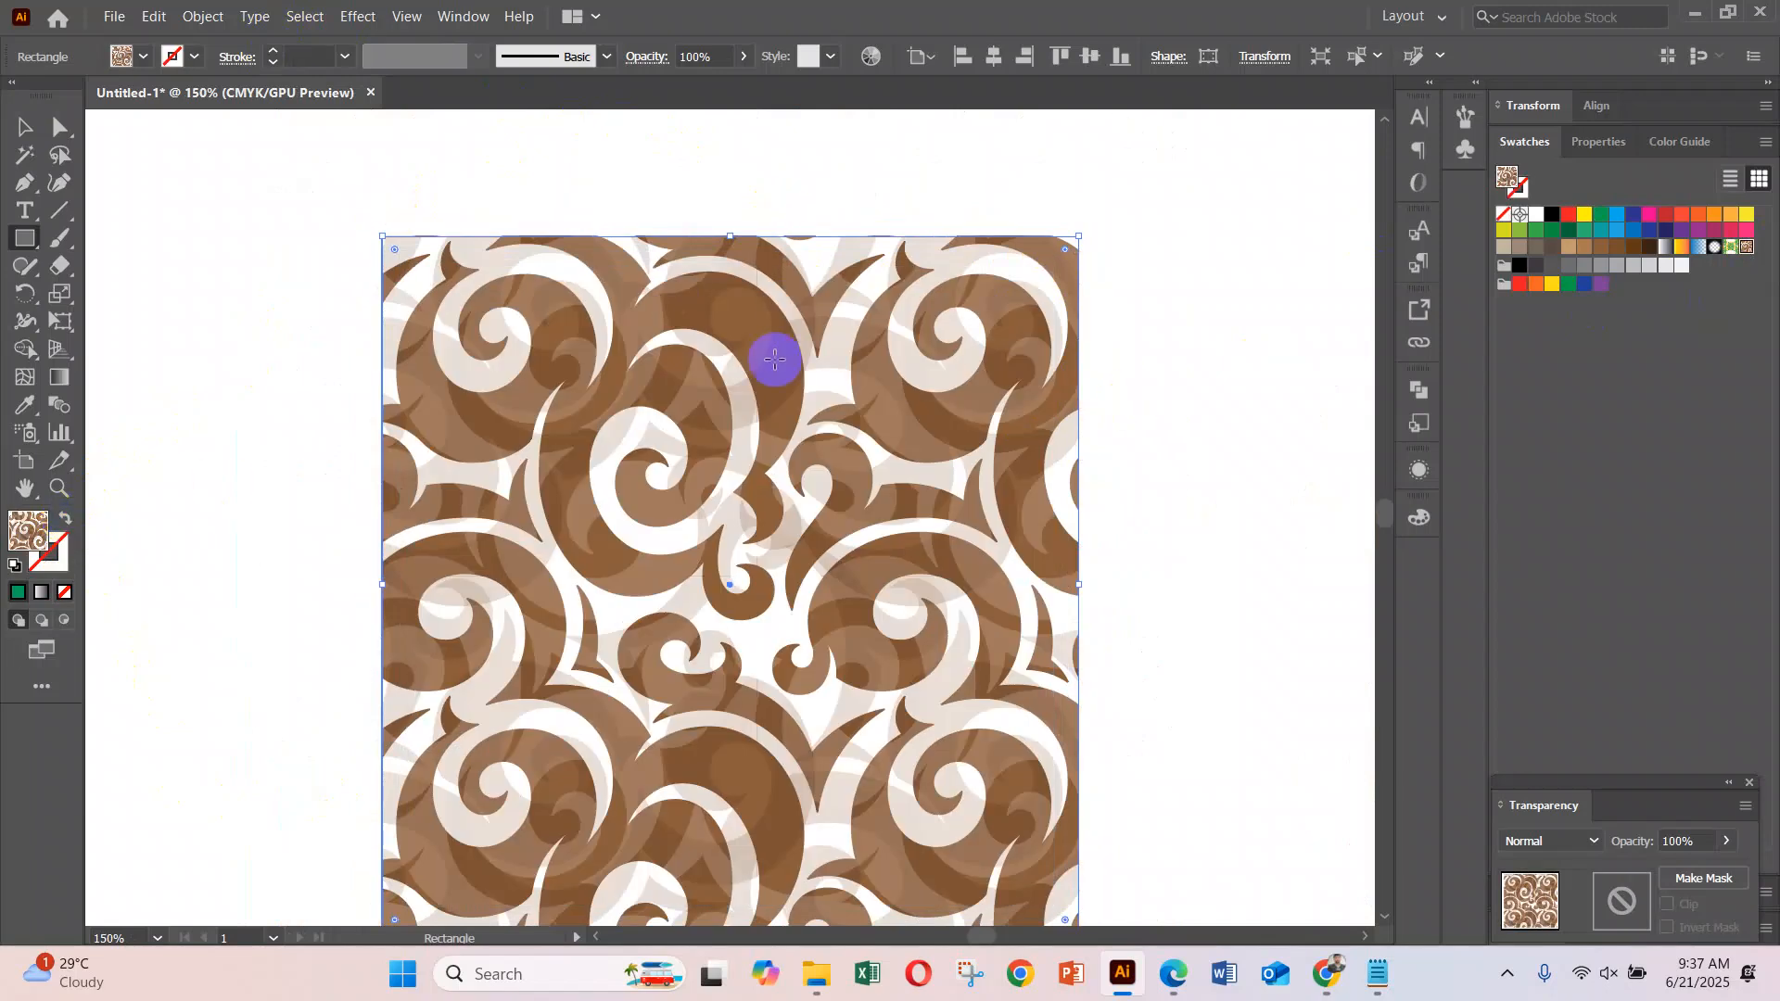
{"action": "scroll", "coordinate": [775, 360], "scroll_direction": "down", "scroll_amount": 1}
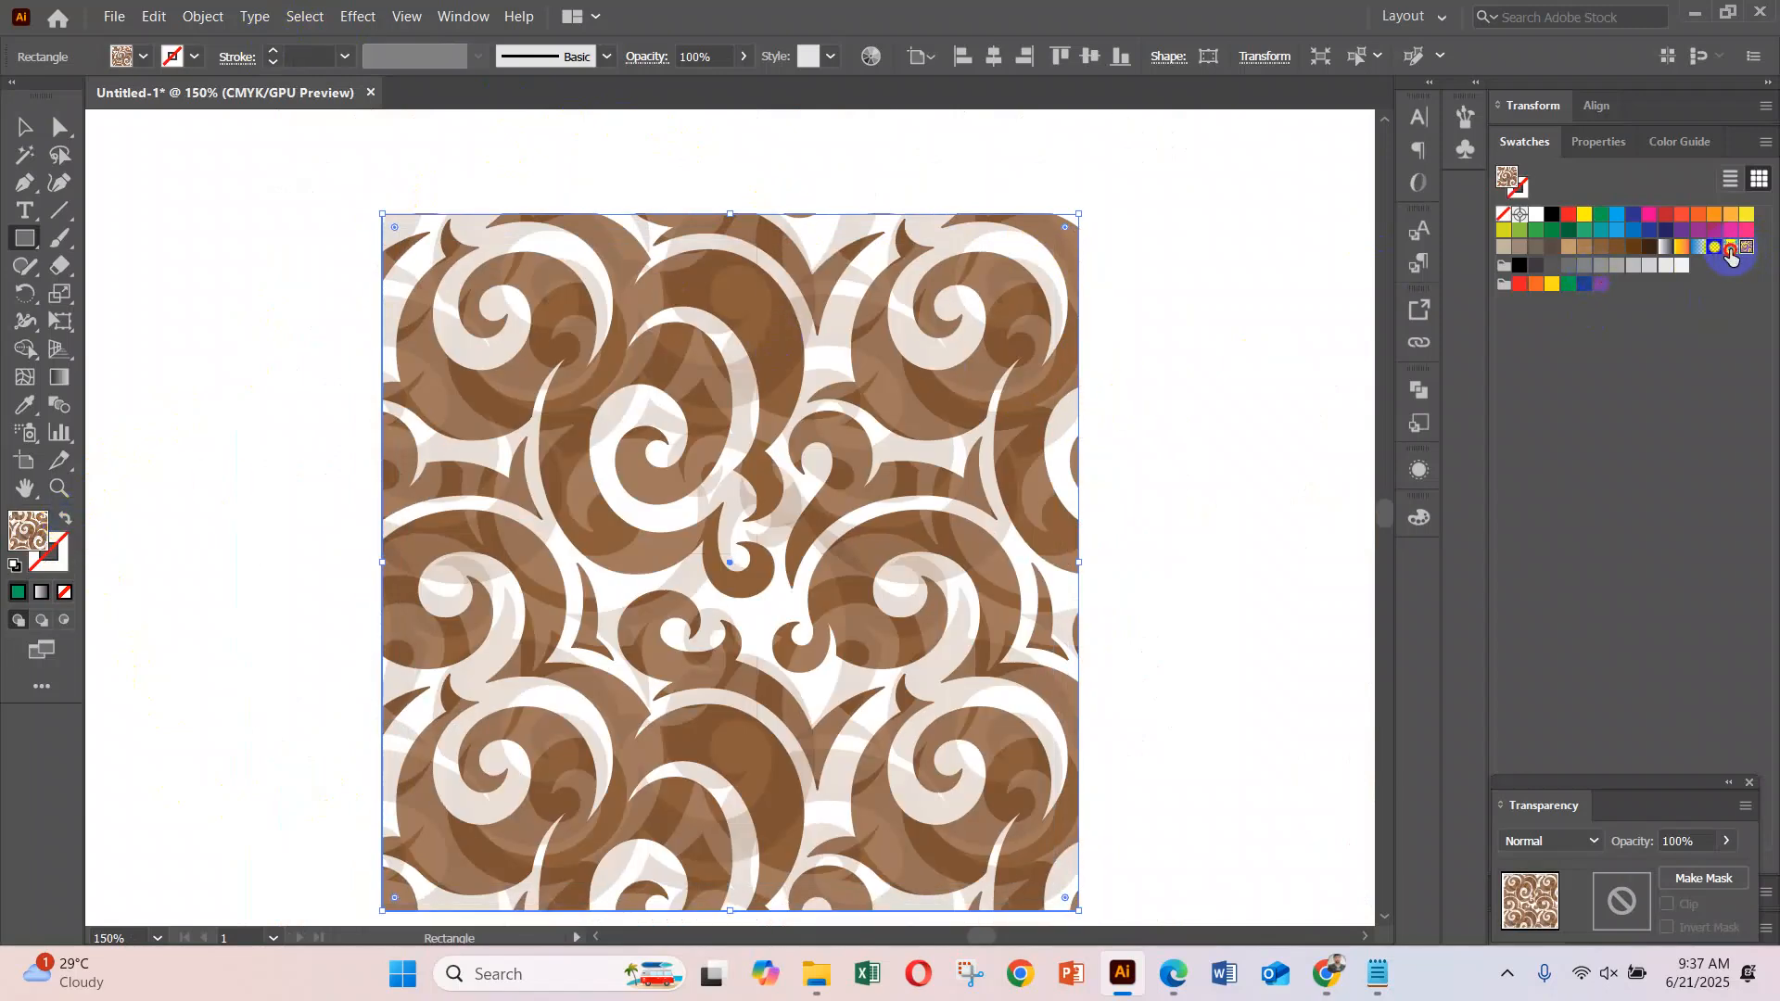
{"action": "left_click", "coordinate": [1730, 248]}
Examine how the green floral pattern repeats across the whole square
{"action": "scroll", "coordinate": [736, 520], "scroll_direction": "down", "scroll_amount": 4}
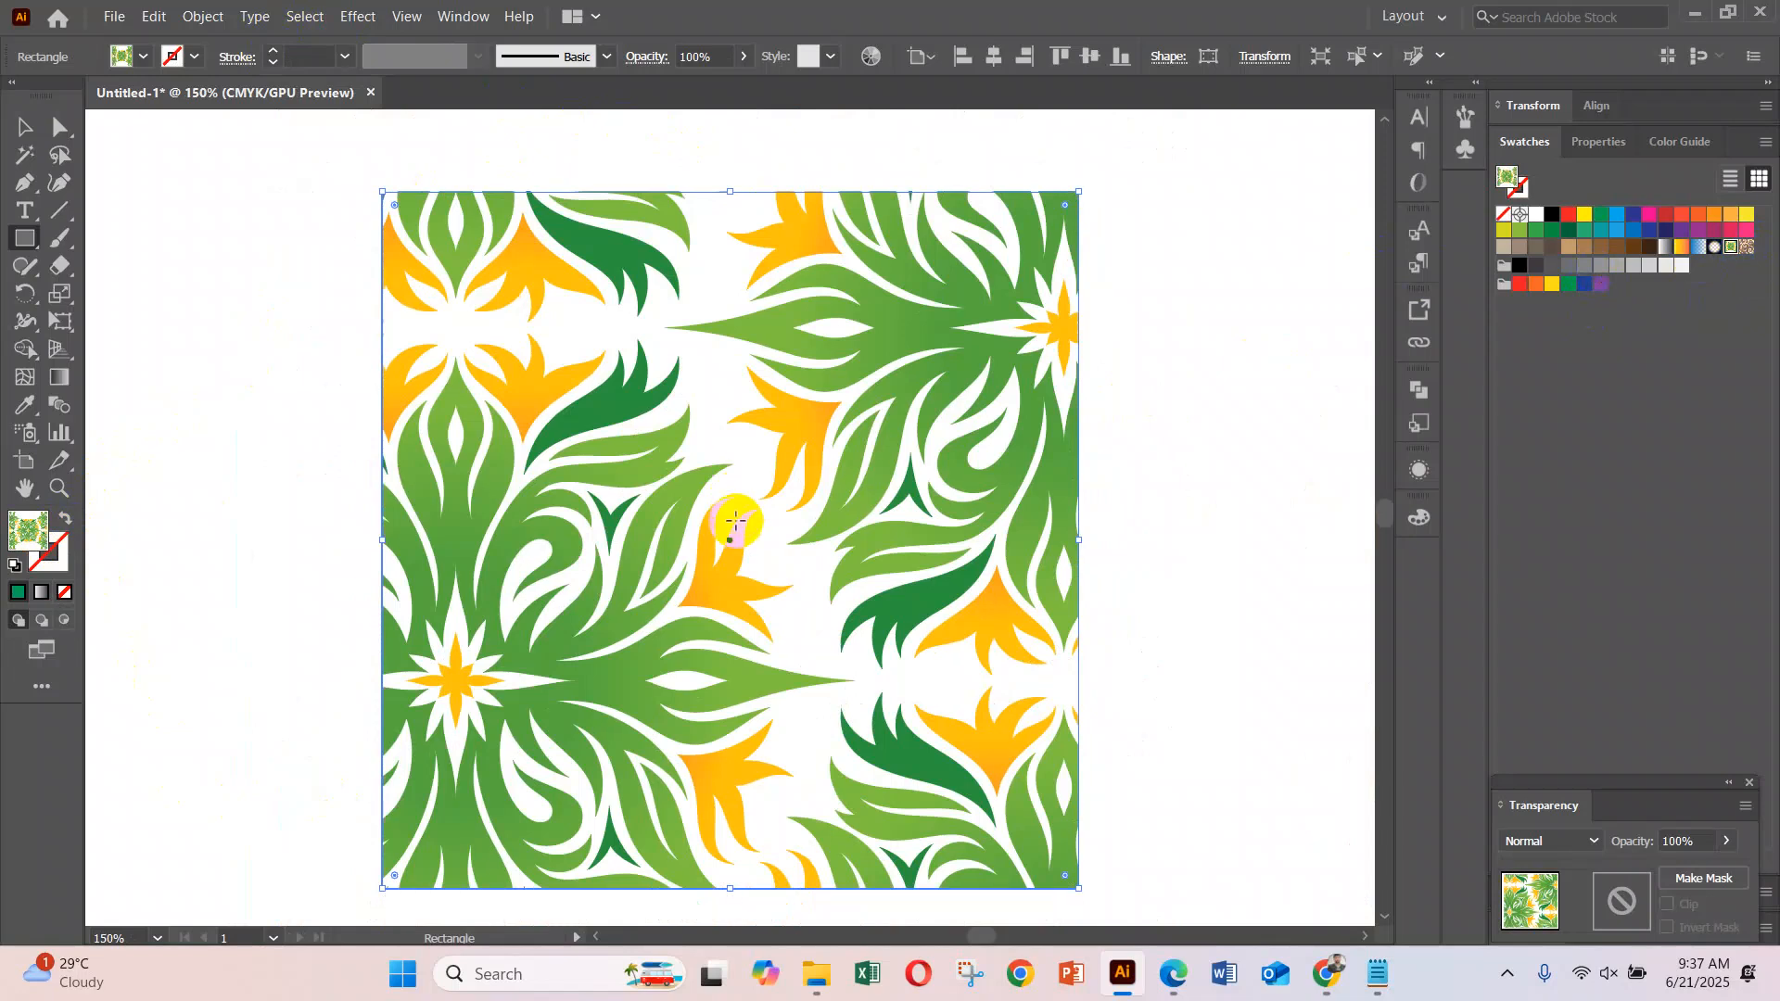
{"action": "scroll", "coordinate": [777, 528], "scroll_direction": "up", "scroll_amount": 4}
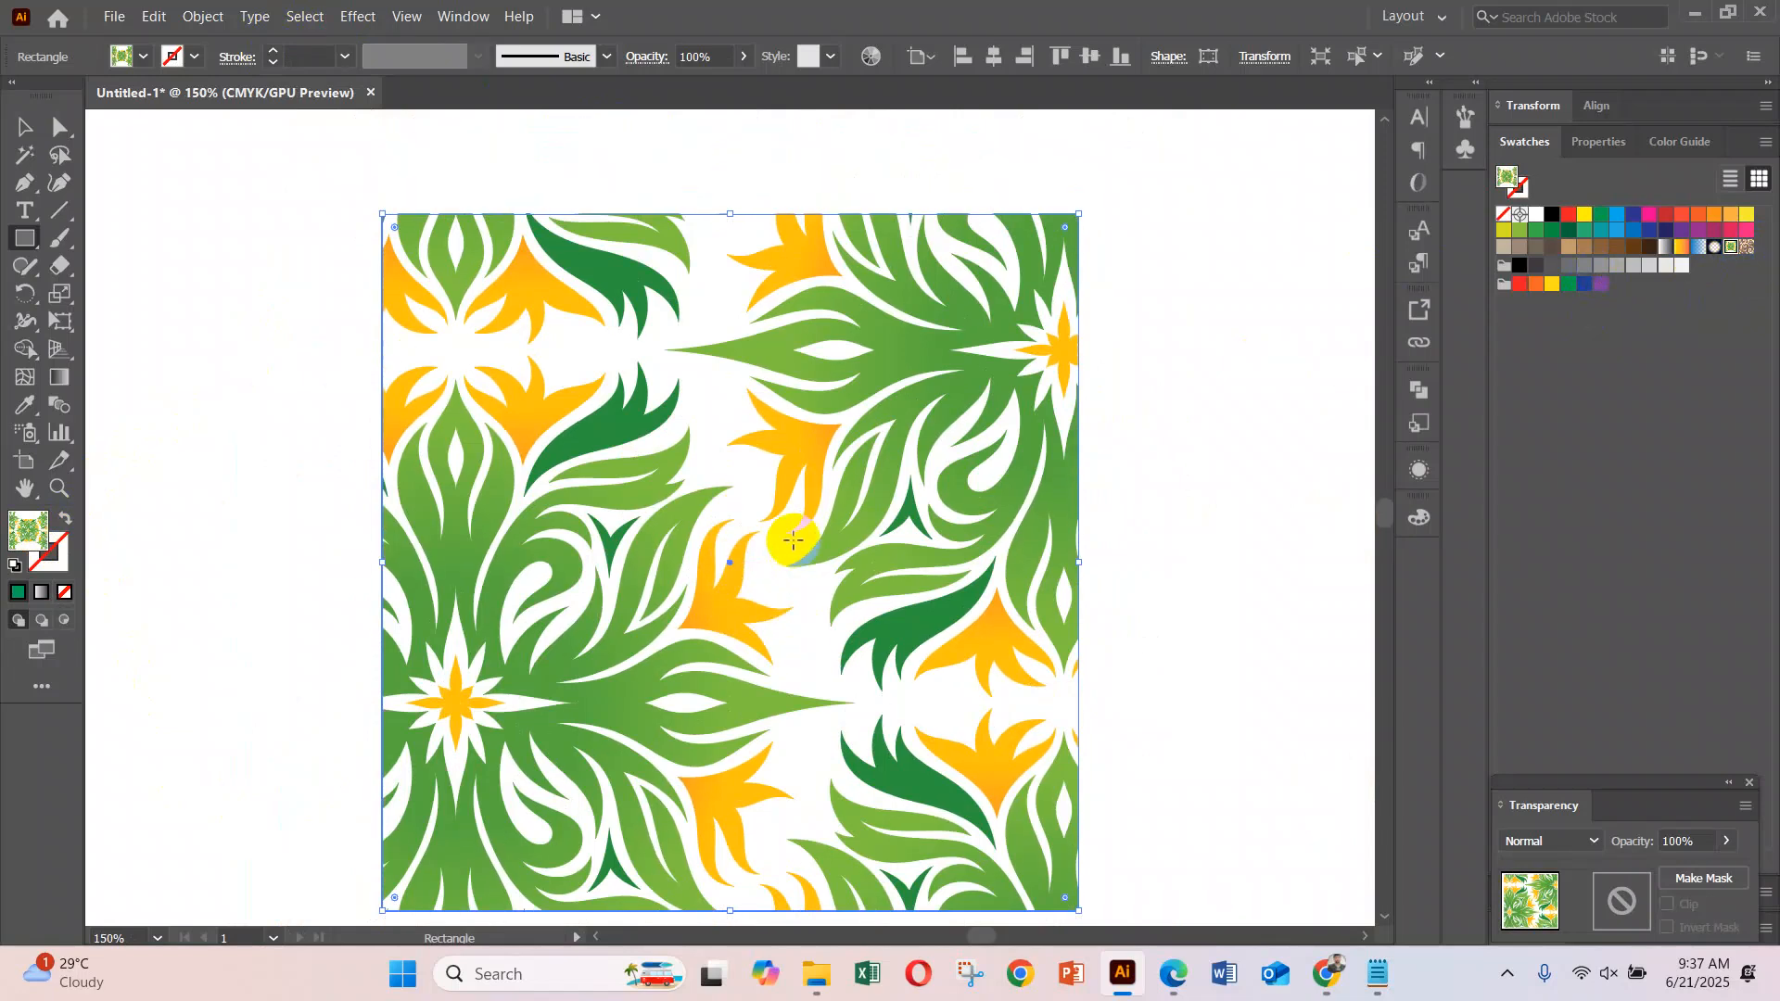
{"action": "scroll", "coordinate": [794, 541], "scroll_direction": "up", "scroll_amount": 2}
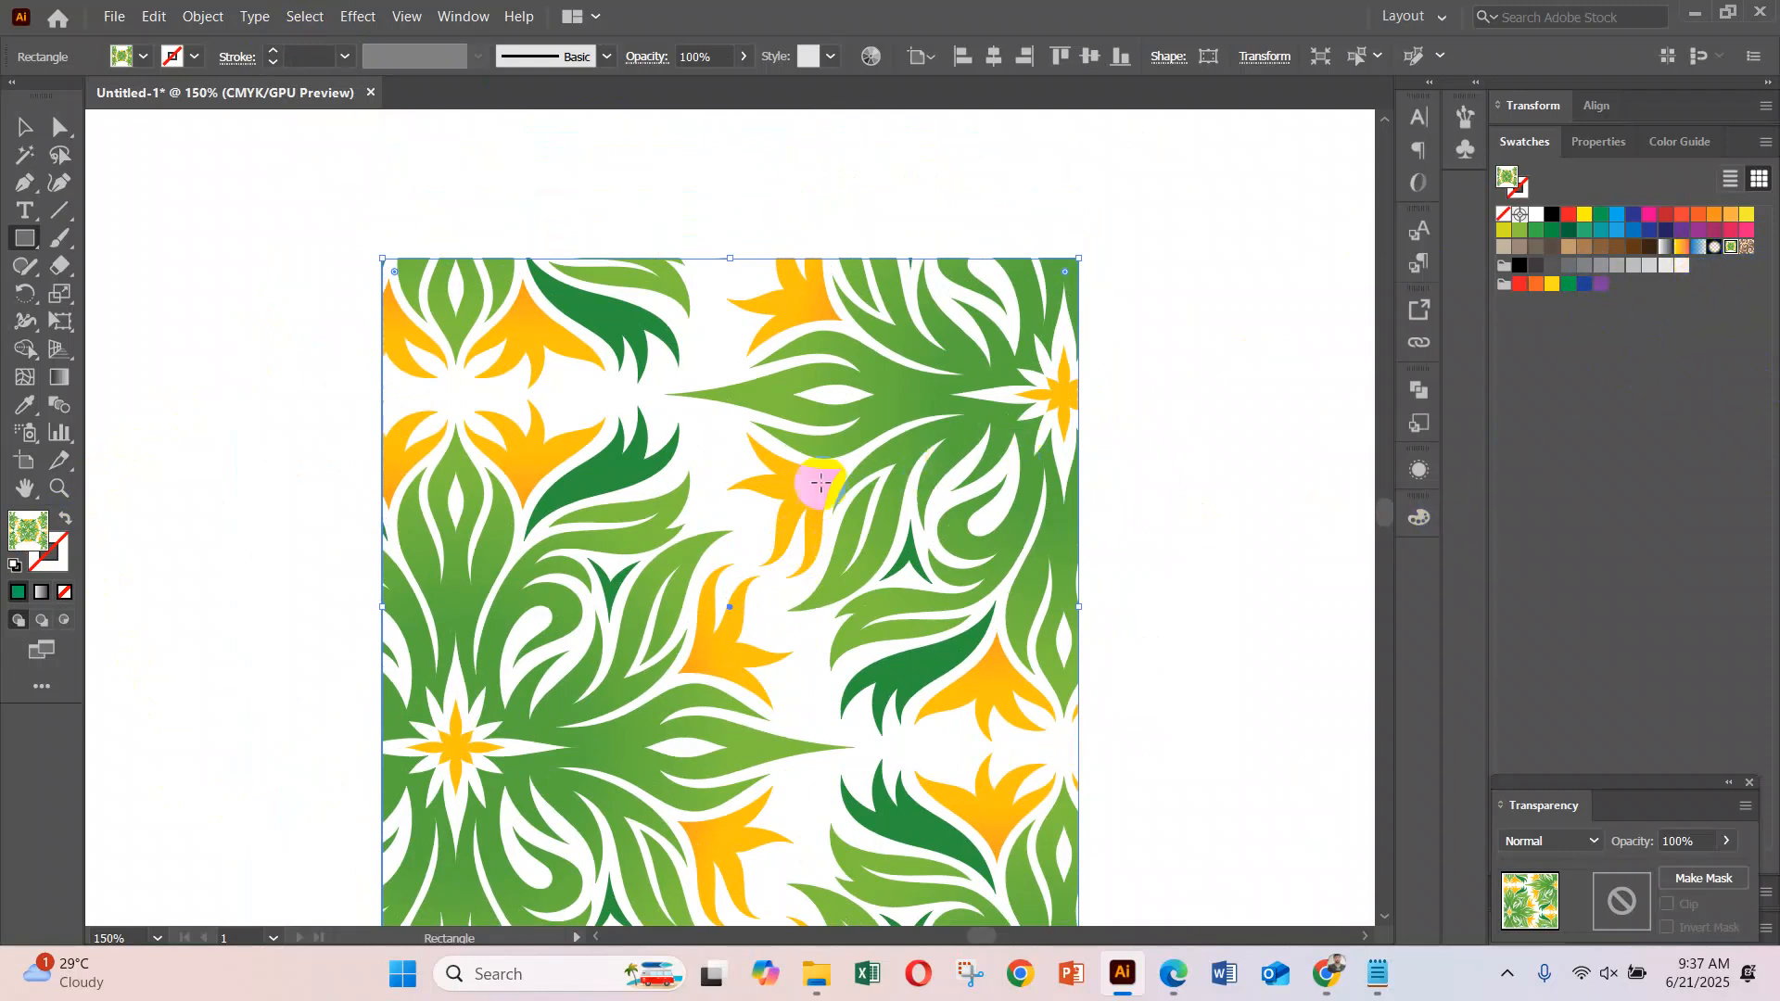
{"action": "scroll", "coordinate": [803, 530], "scroll_direction": "down", "scroll_amount": 3}
{"action": "scroll", "coordinate": [803, 530], "scroll_direction": "down", "scroll_amount": 2}
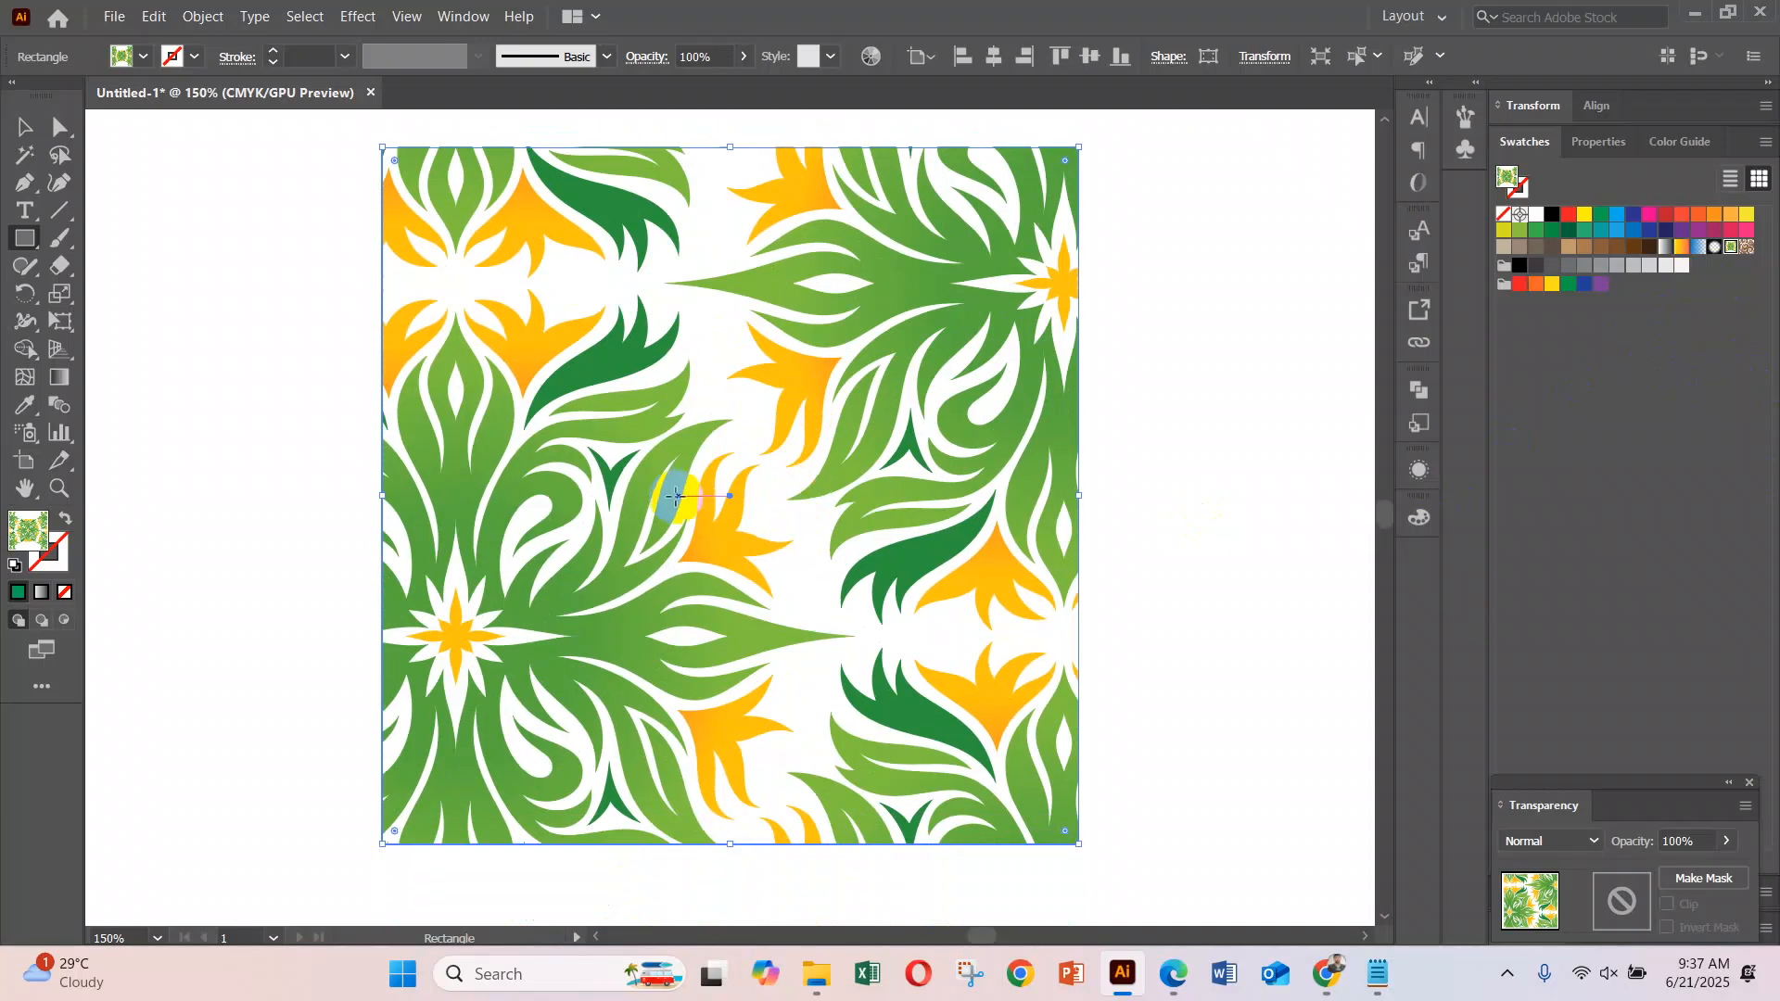
{"action": "scroll", "coordinate": [1013, 549], "scroll_direction": "down", "scroll_amount": 3}
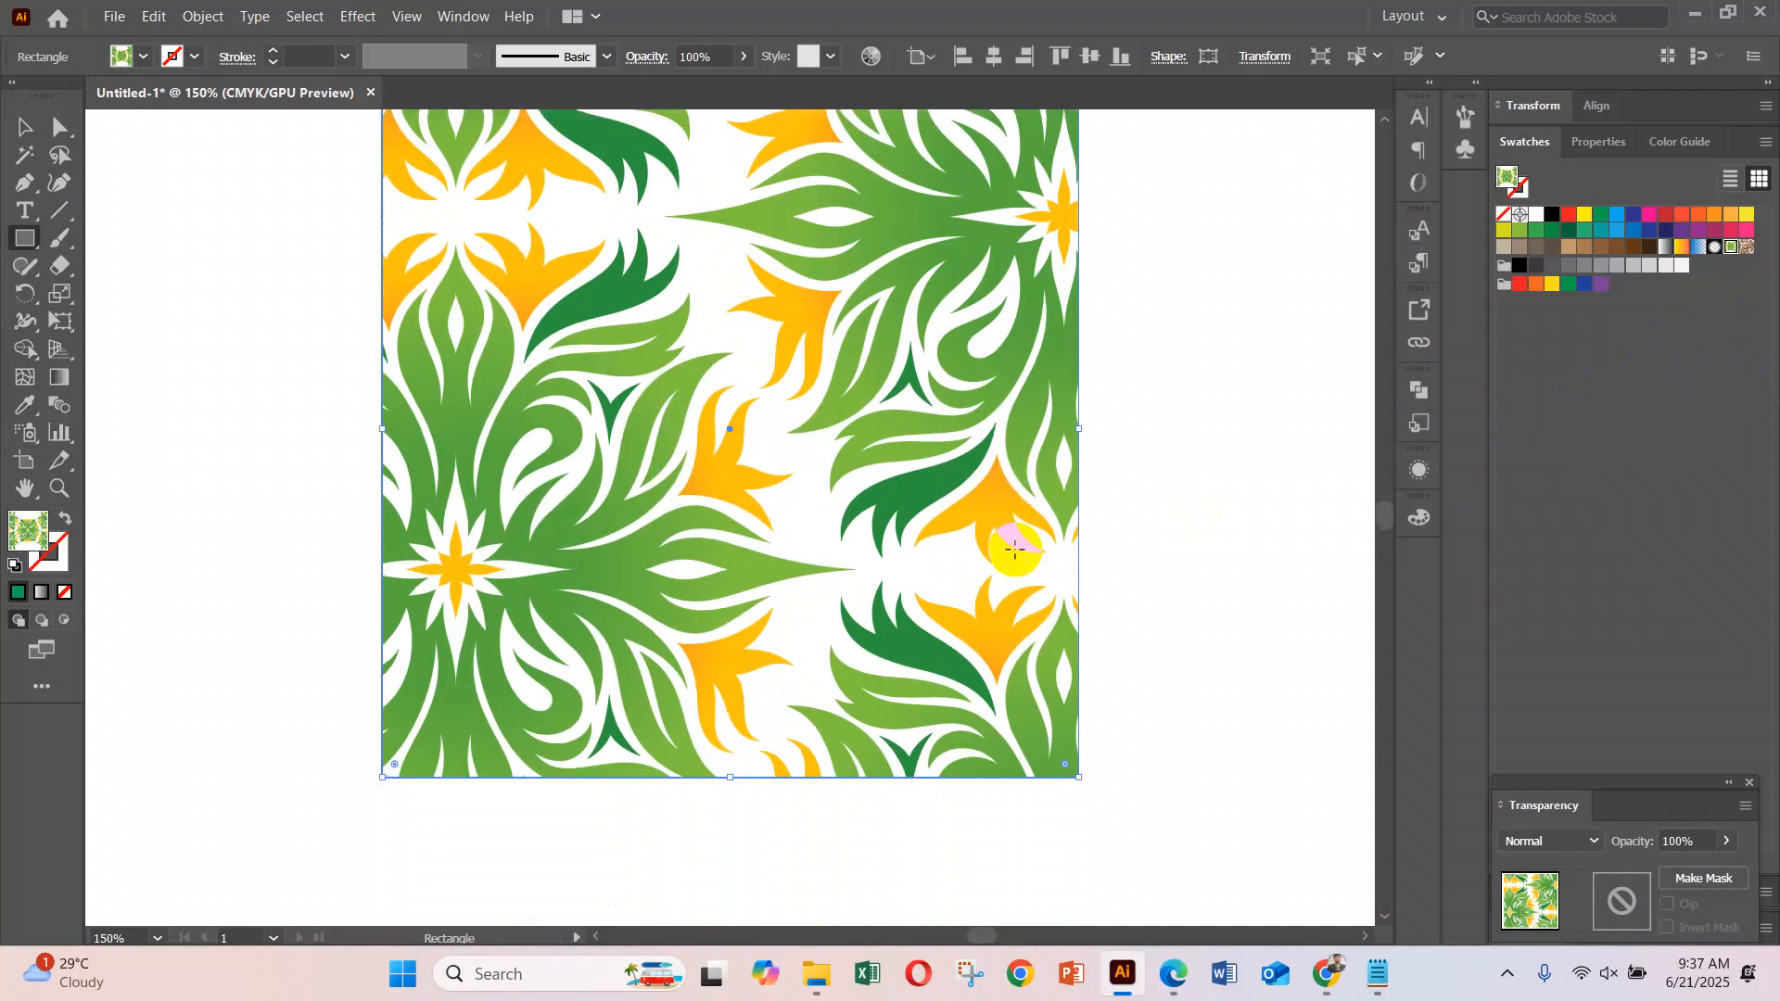
{"action": "scroll", "coordinate": [1011, 549], "scroll_direction": "down", "scroll_amount": 2}
{"action": "scroll", "coordinate": [1007, 551], "scroll_direction": "up", "scroll_amount": 4}
{"action": "scroll", "coordinate": [1006, 551], "scroll_direction": "up", "scroll_amount": 4}
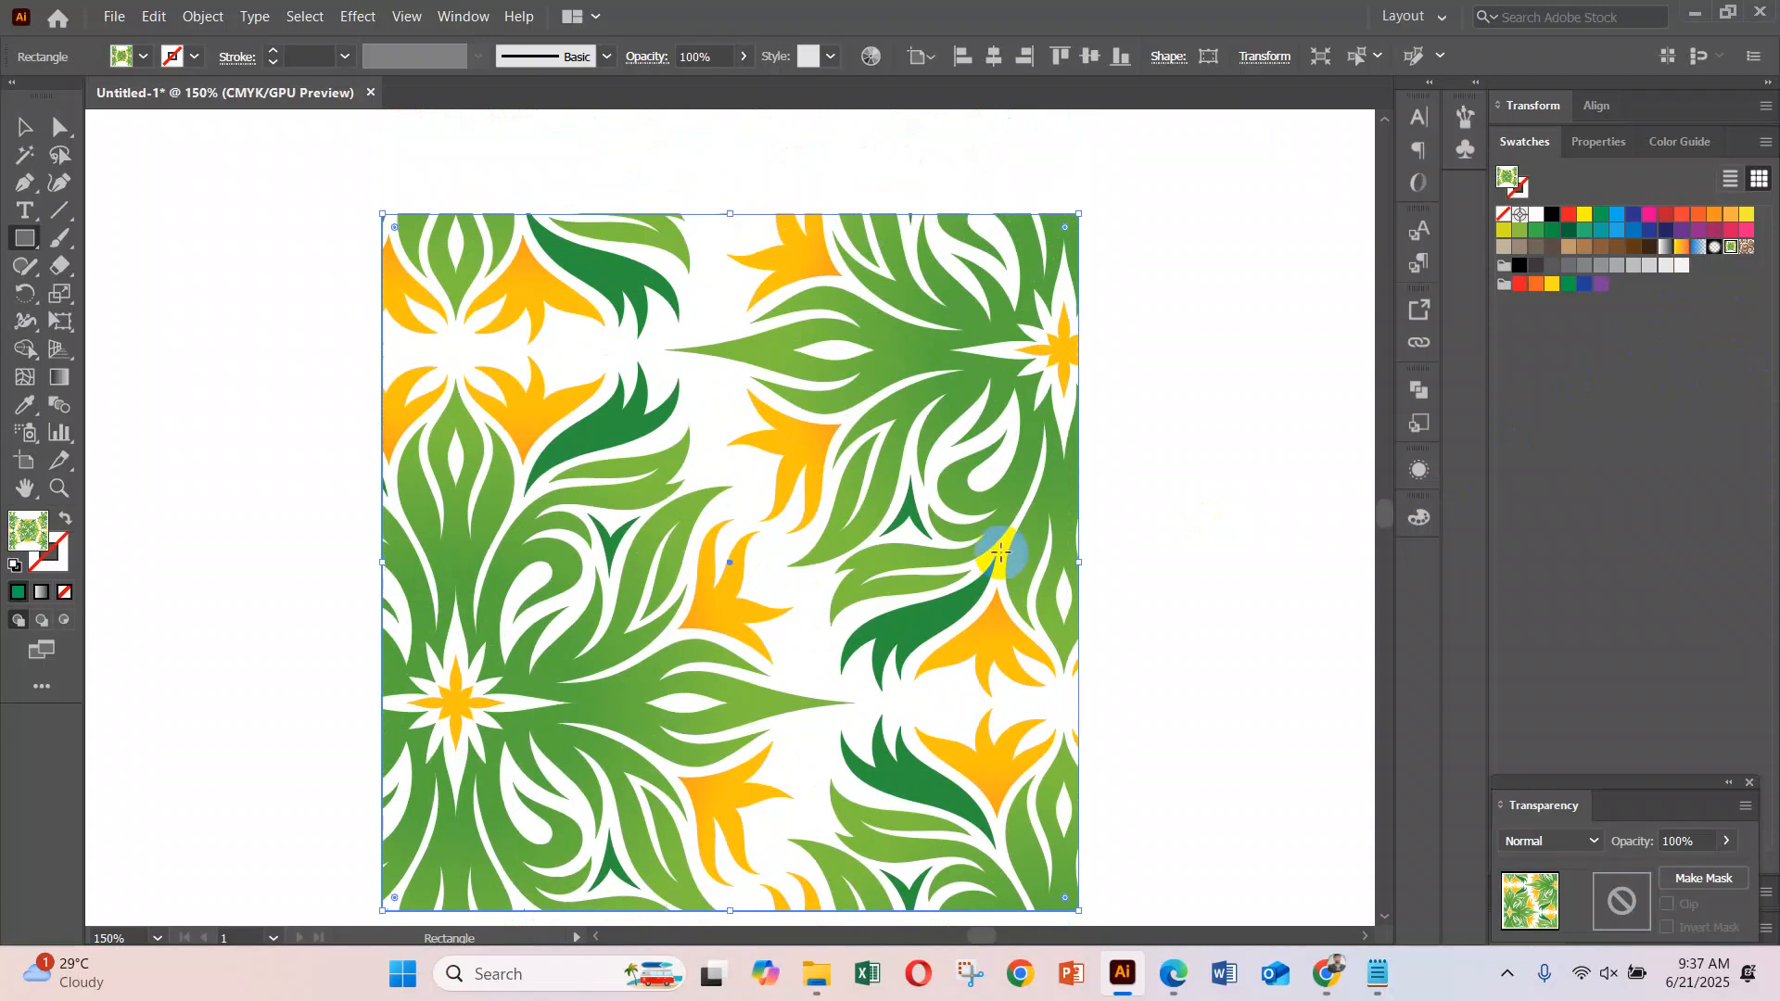
{"action": "scroll", "coordinate": [1000, 551], "scroll_direction": "up", "scroll_amount": 2}
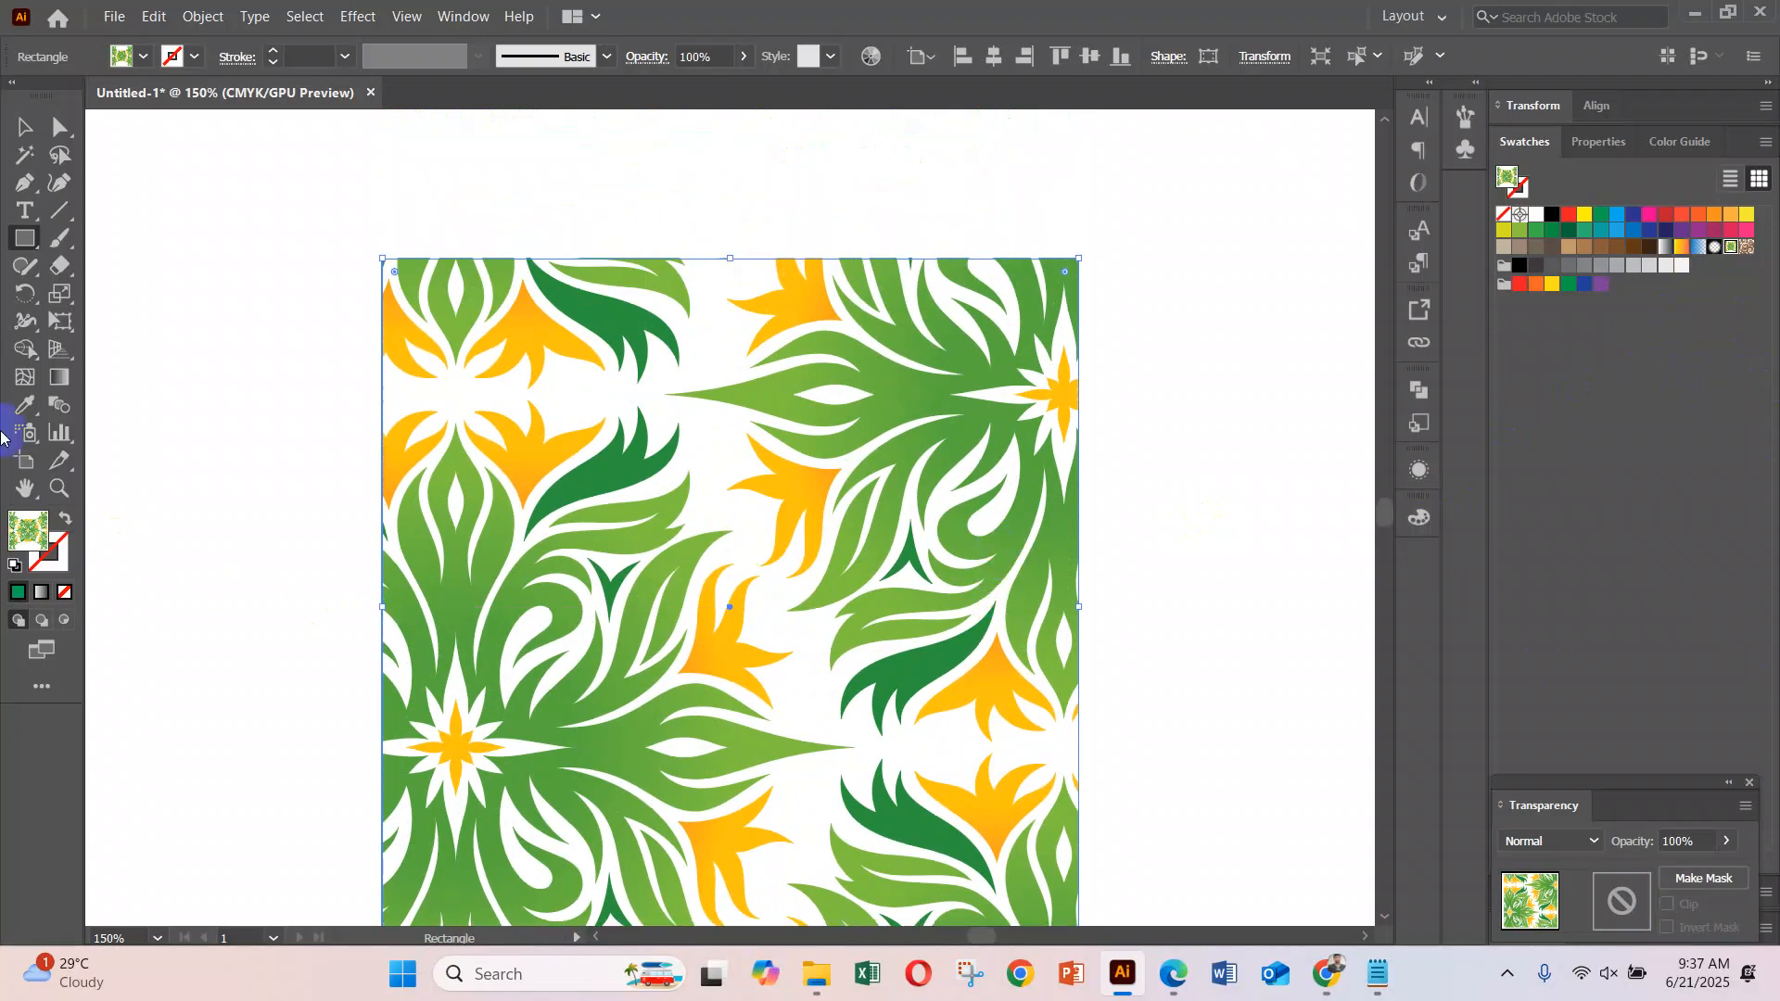
Remove both fill and stroke from the large square and deselect it
{"action": "left_click", "coordinate": [65, 594]}
{"action": "left_click", "coordinate": [55, 562]}
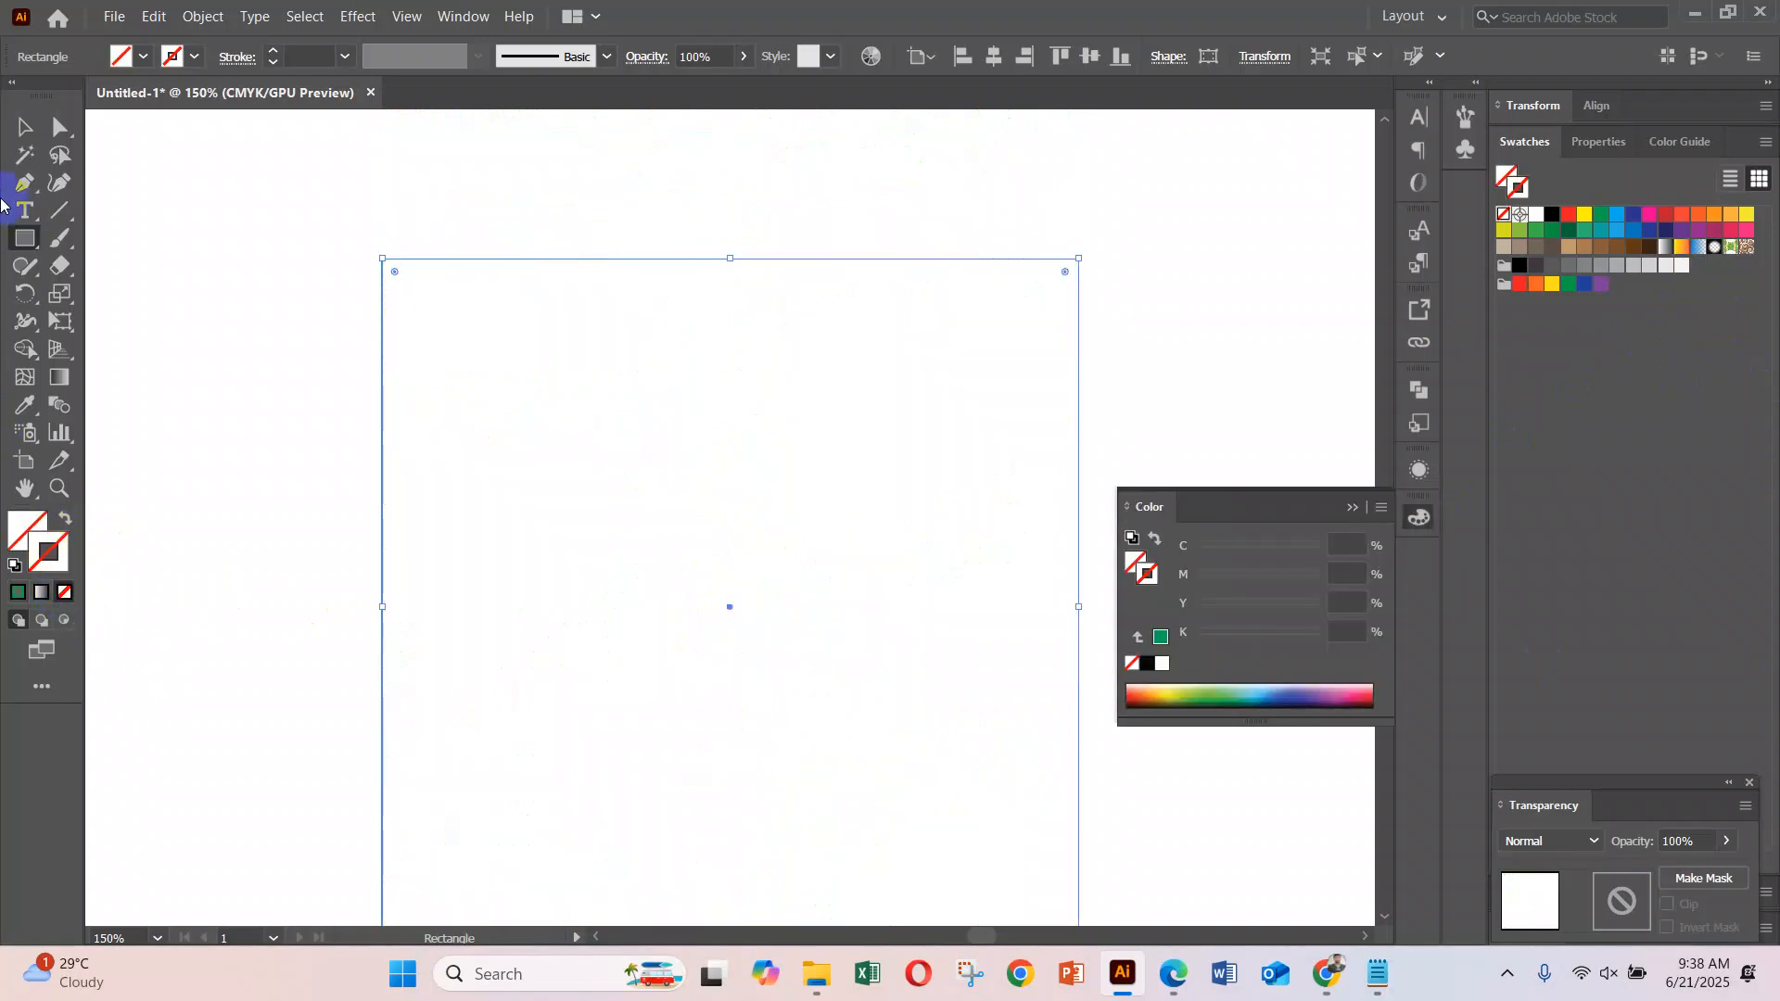
{"action": "left_click", "coordinate": [28, 130]}
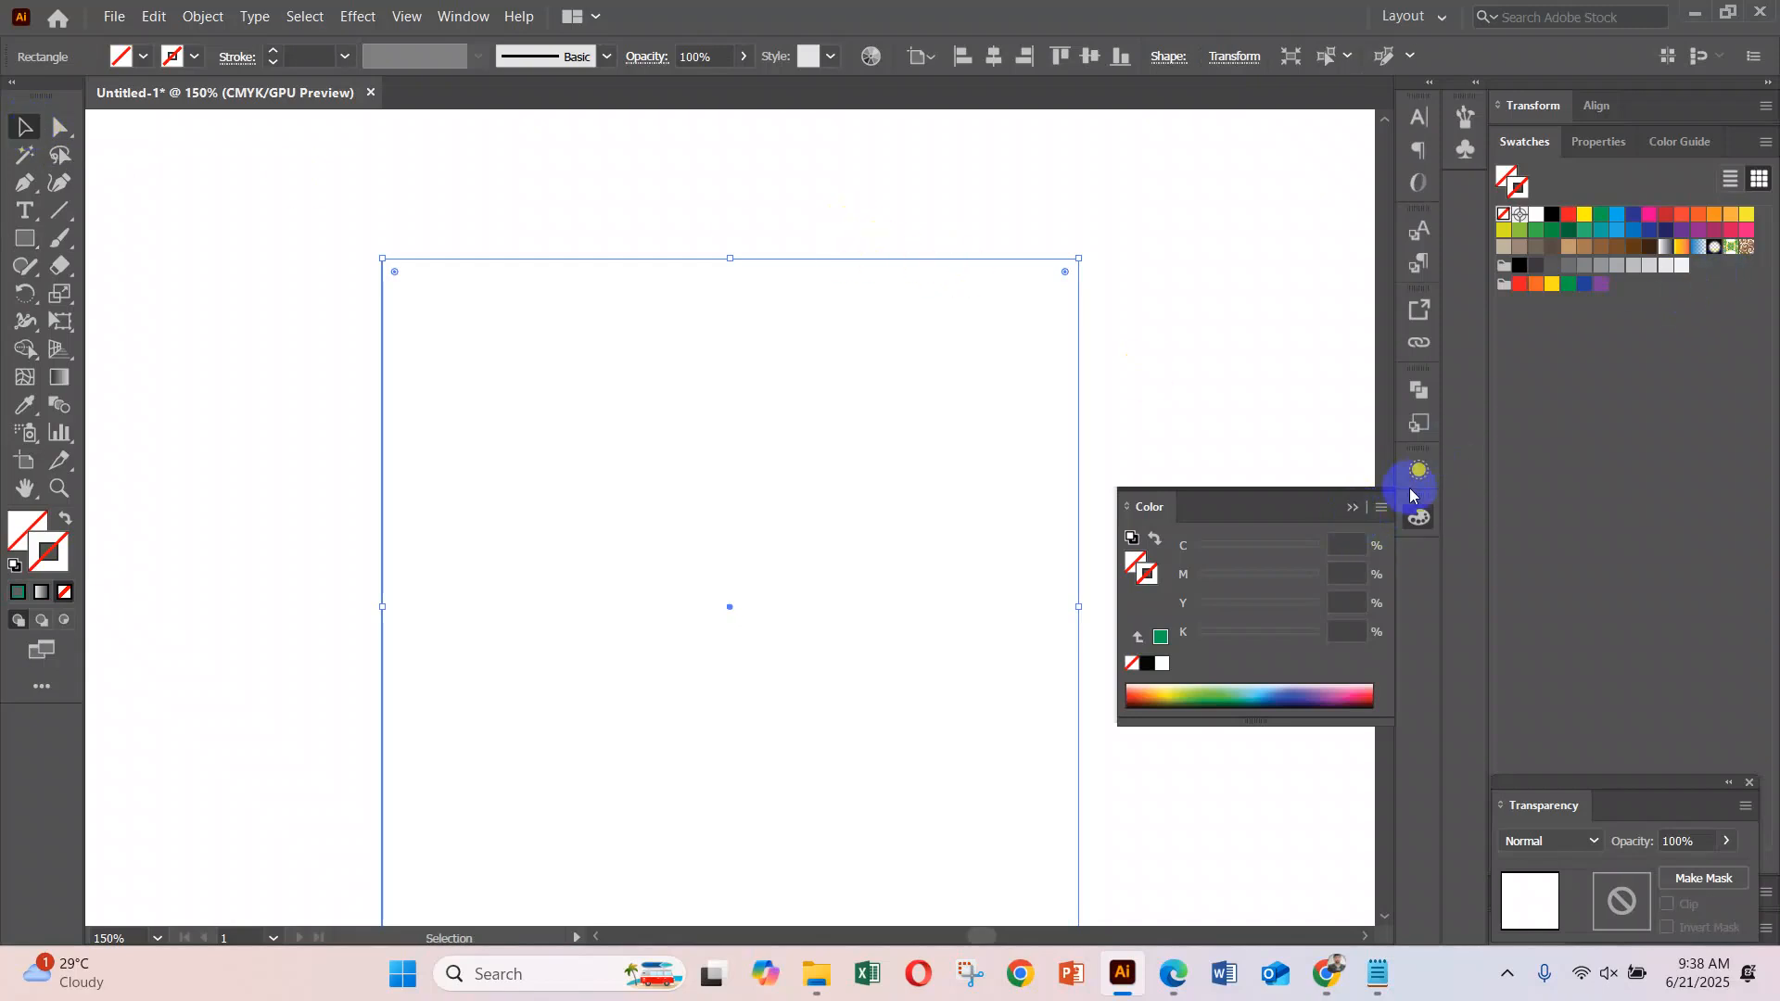
{"action": "left_click", "coordinate": [1354, 515]}
{"action": "left_click", "coordinate": [1162, 447]}
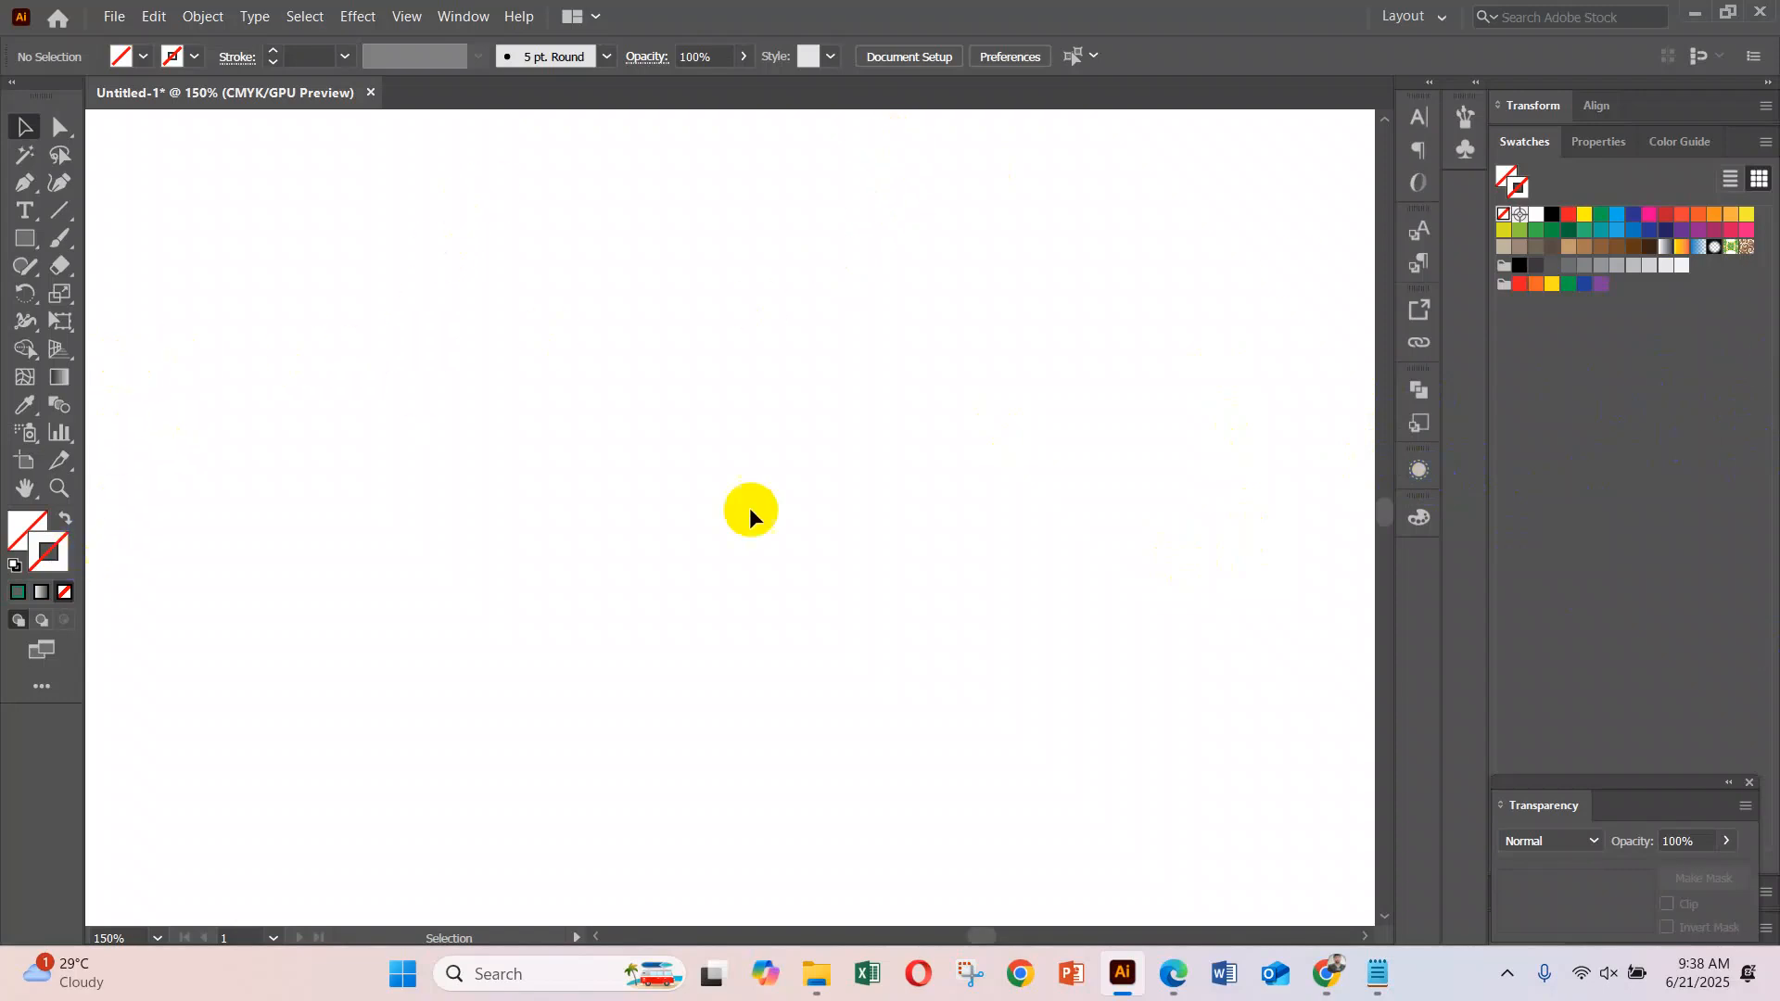
Draw a small unfilled square about 48 pt wide with a black stroke in the upper part of the canvas
{"action": "left_click", "coordinate": [1520, 266]}
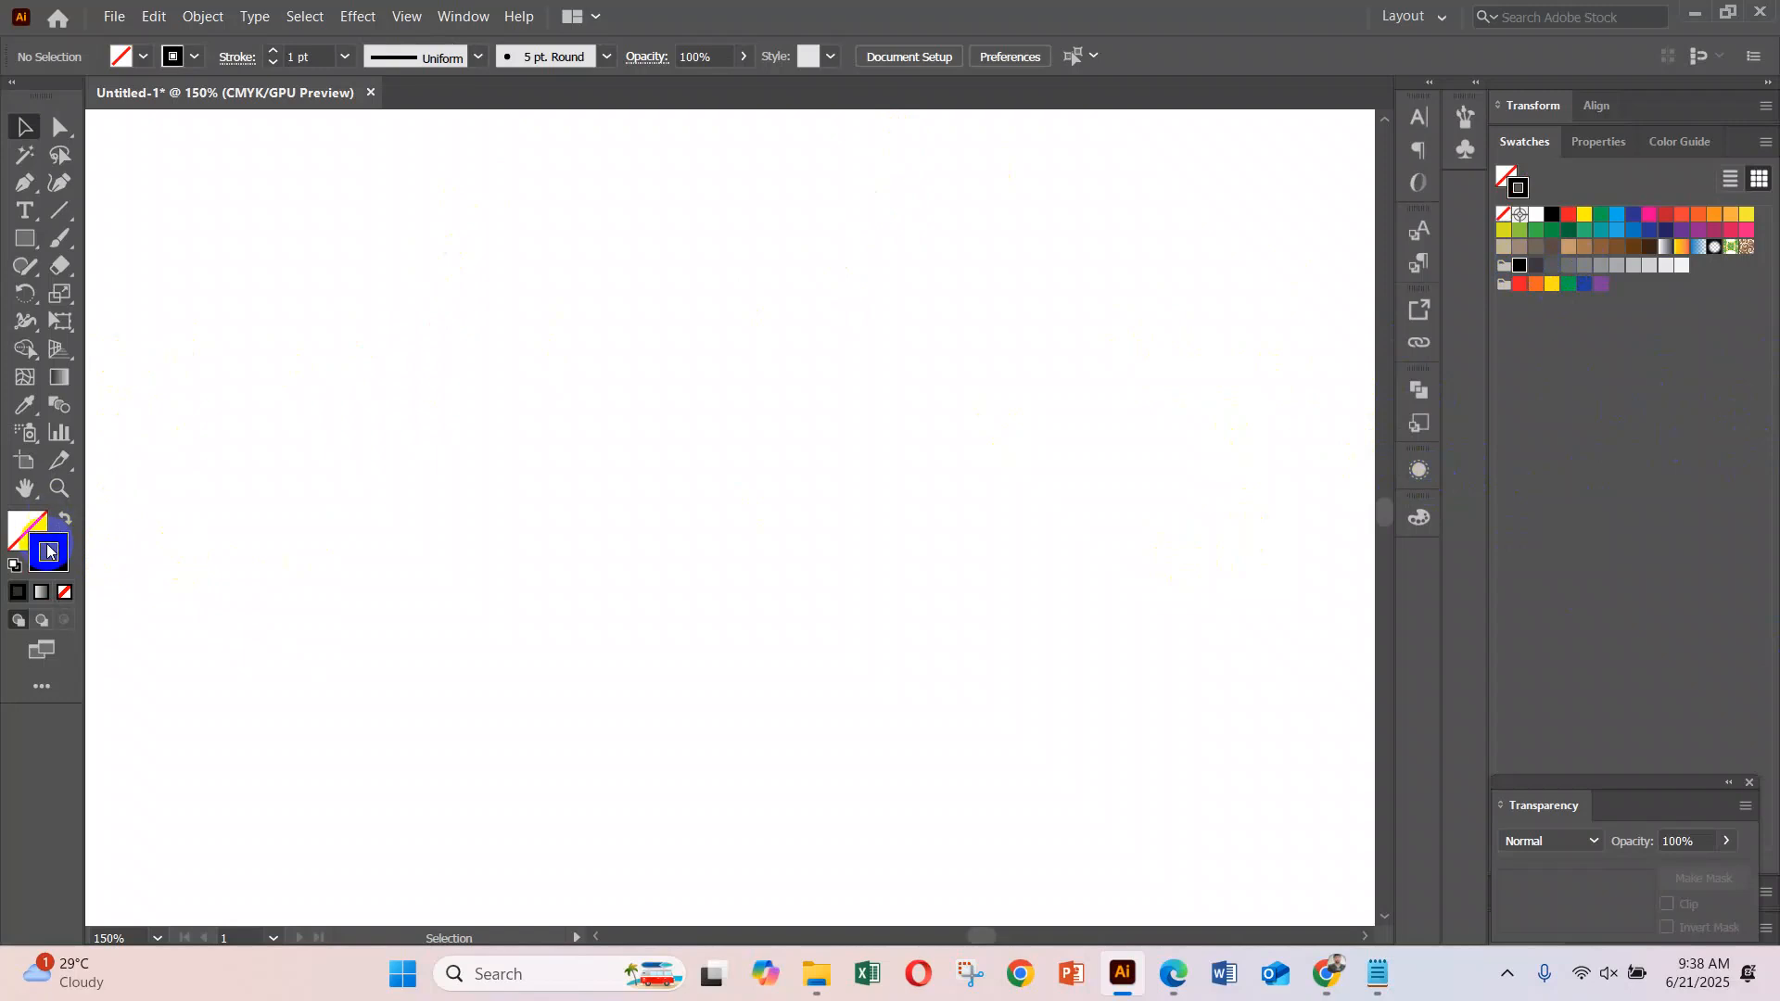
{"action": "left_click", "coordinate": [25, 240]}
{"action": "left_click_drag", "start_coordinate": [492, 327], "coordinate": [619, 453]}
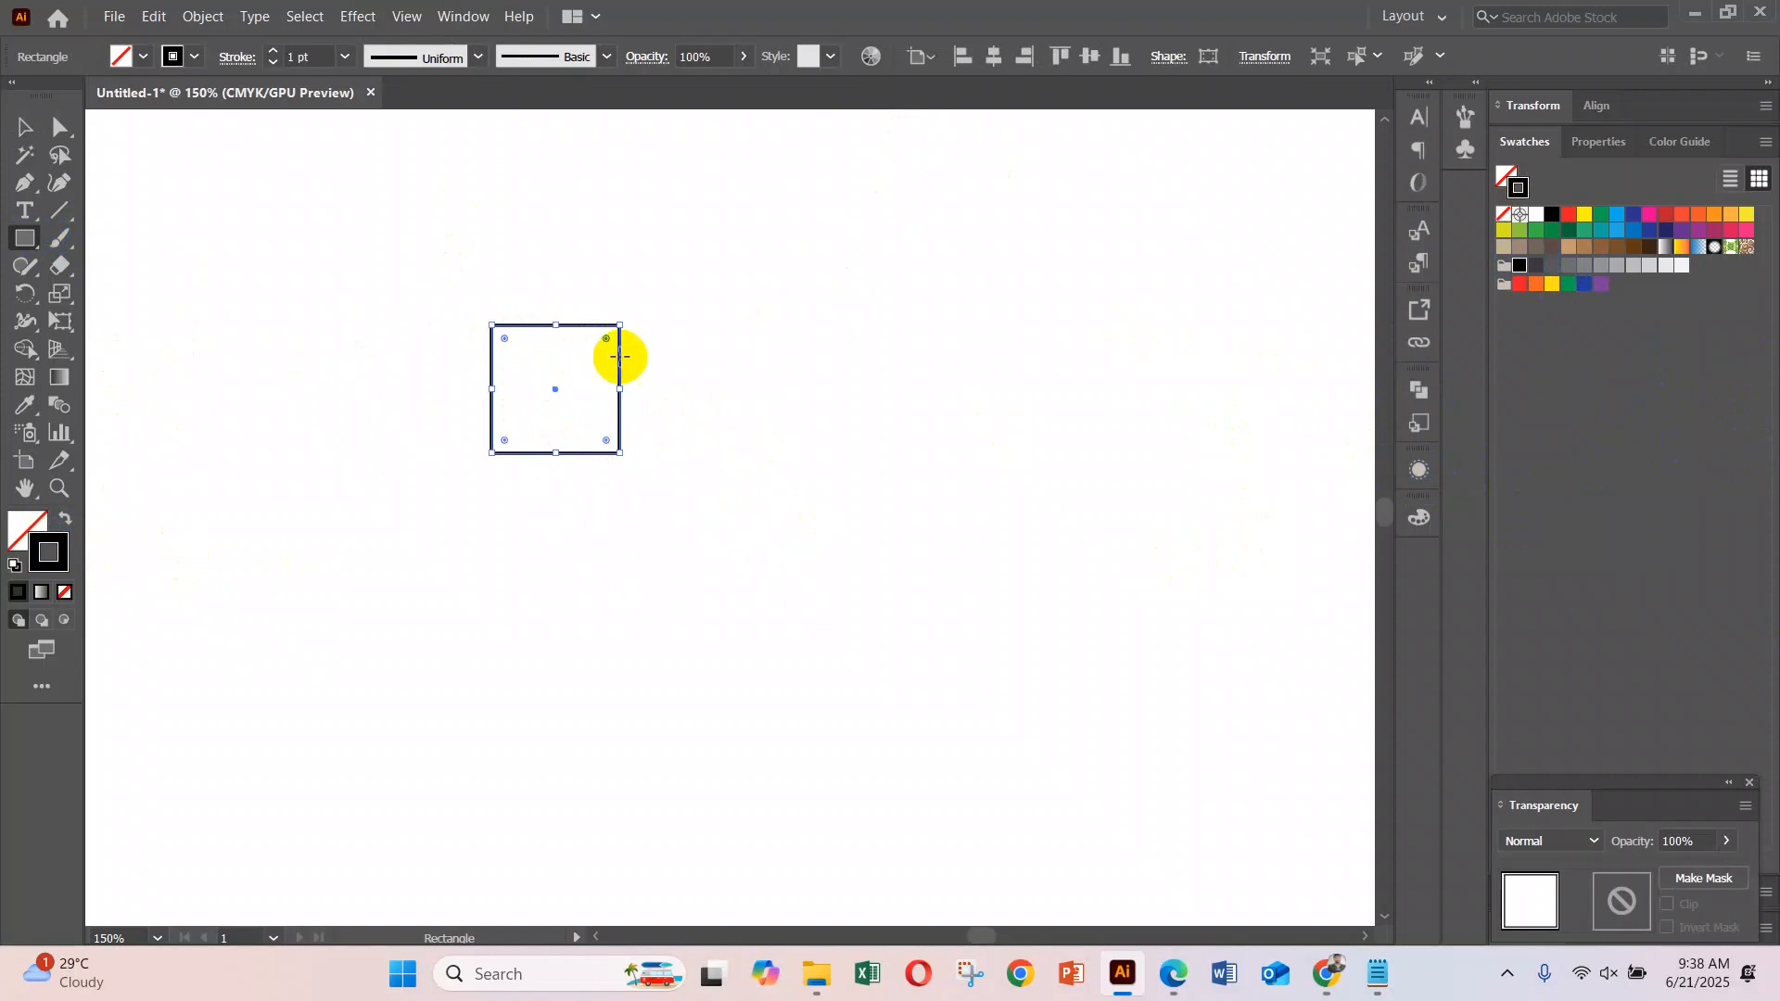
{"action": "left_click", "coordinate": [24, 133]}
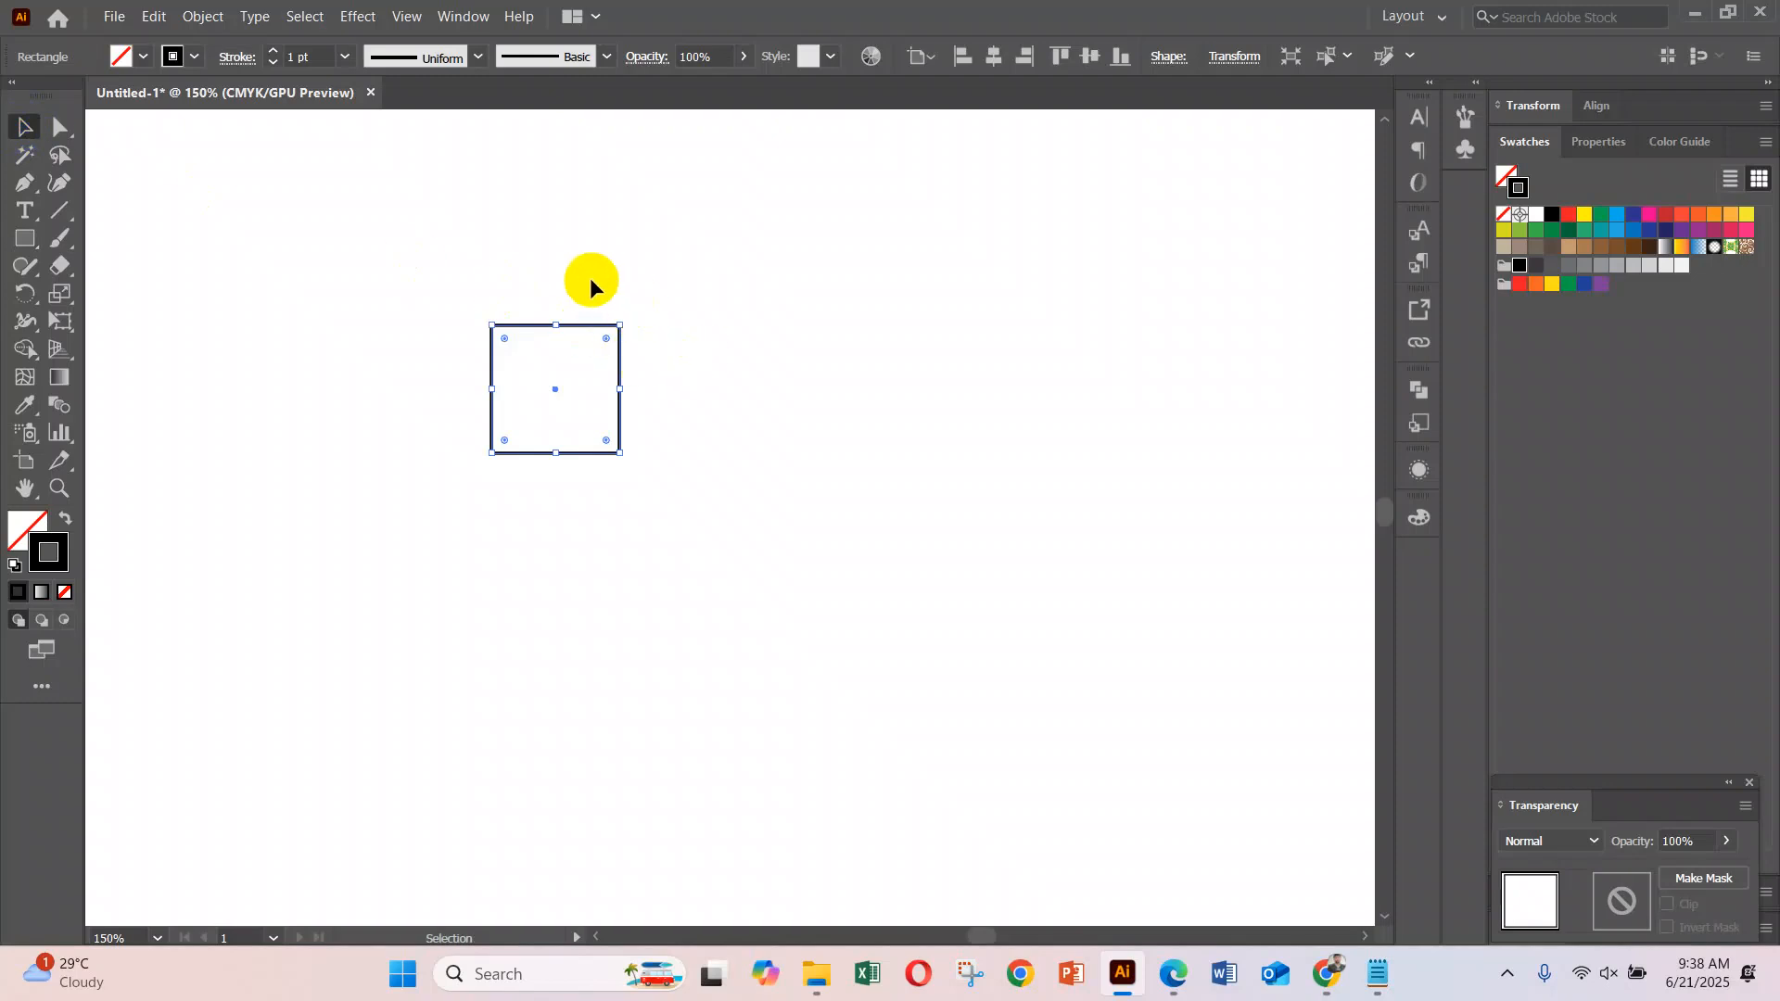
Make a new pattern from the small square using Pattern Options
{"action": "left_click", "coordinate": [464, 19]}
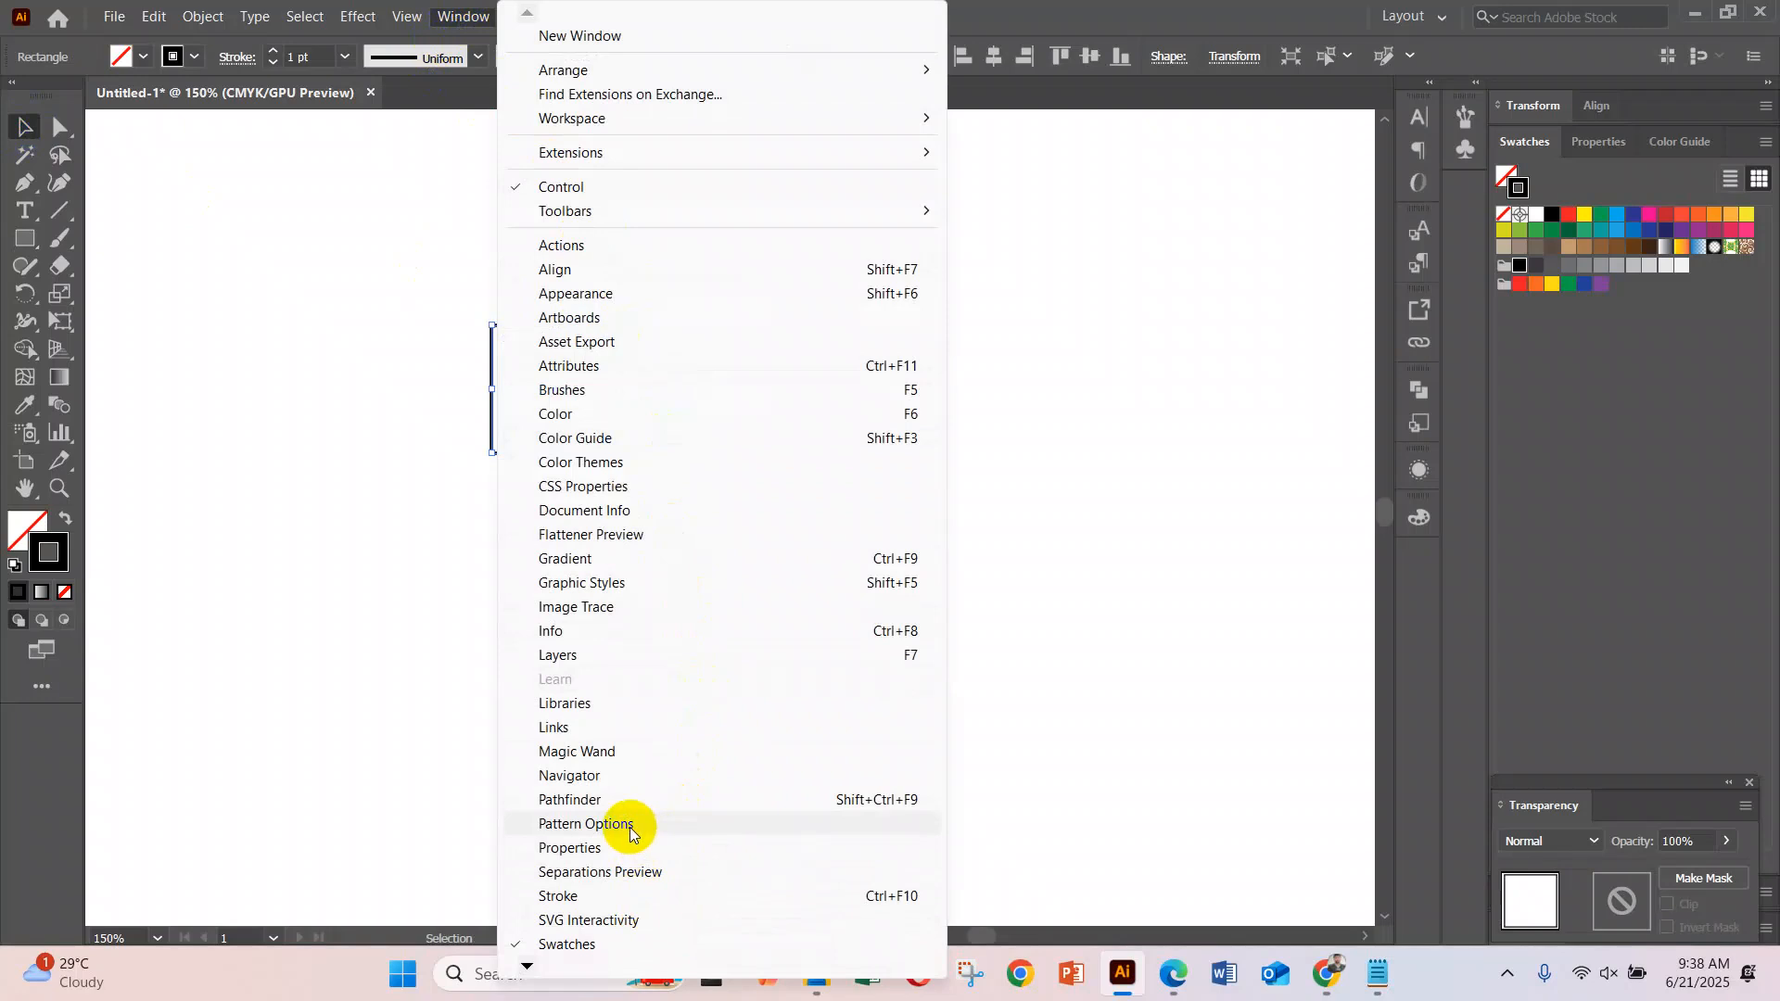
{"action": "left_click", "coordinate": [586, 825]}
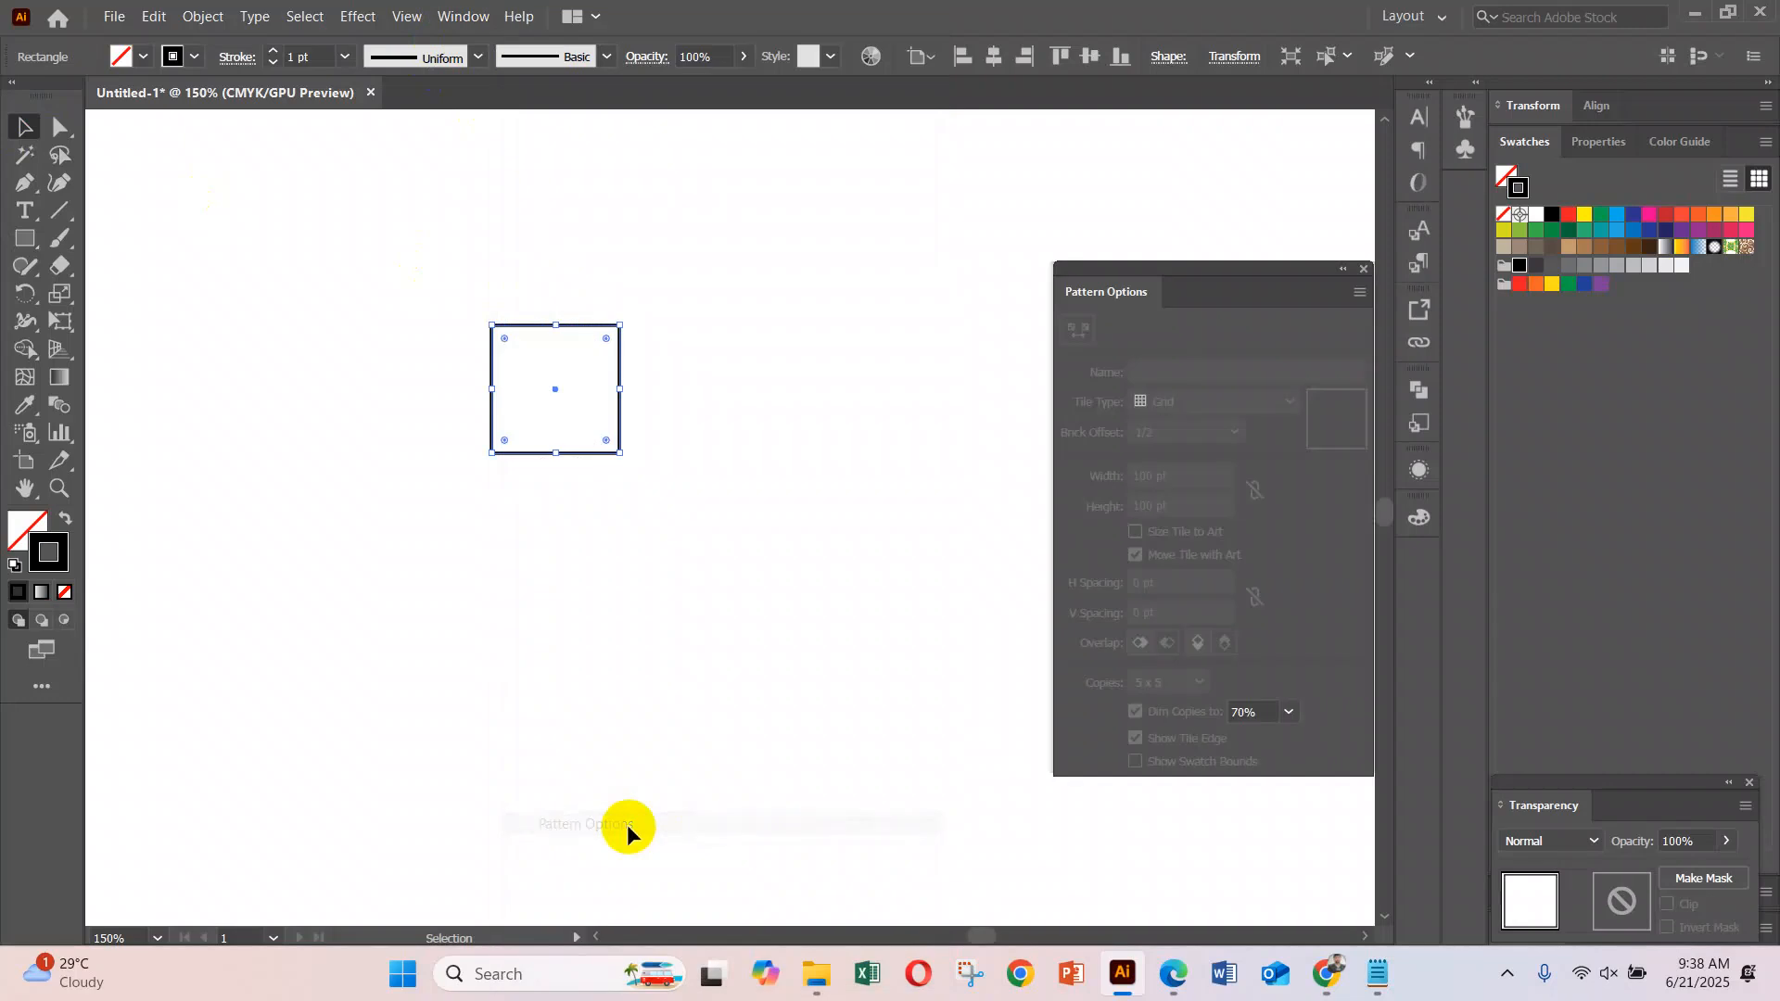
{"action": "left_click_drag", "start_coordinate": [1212, 274], "coordinate": [1041, 188]}
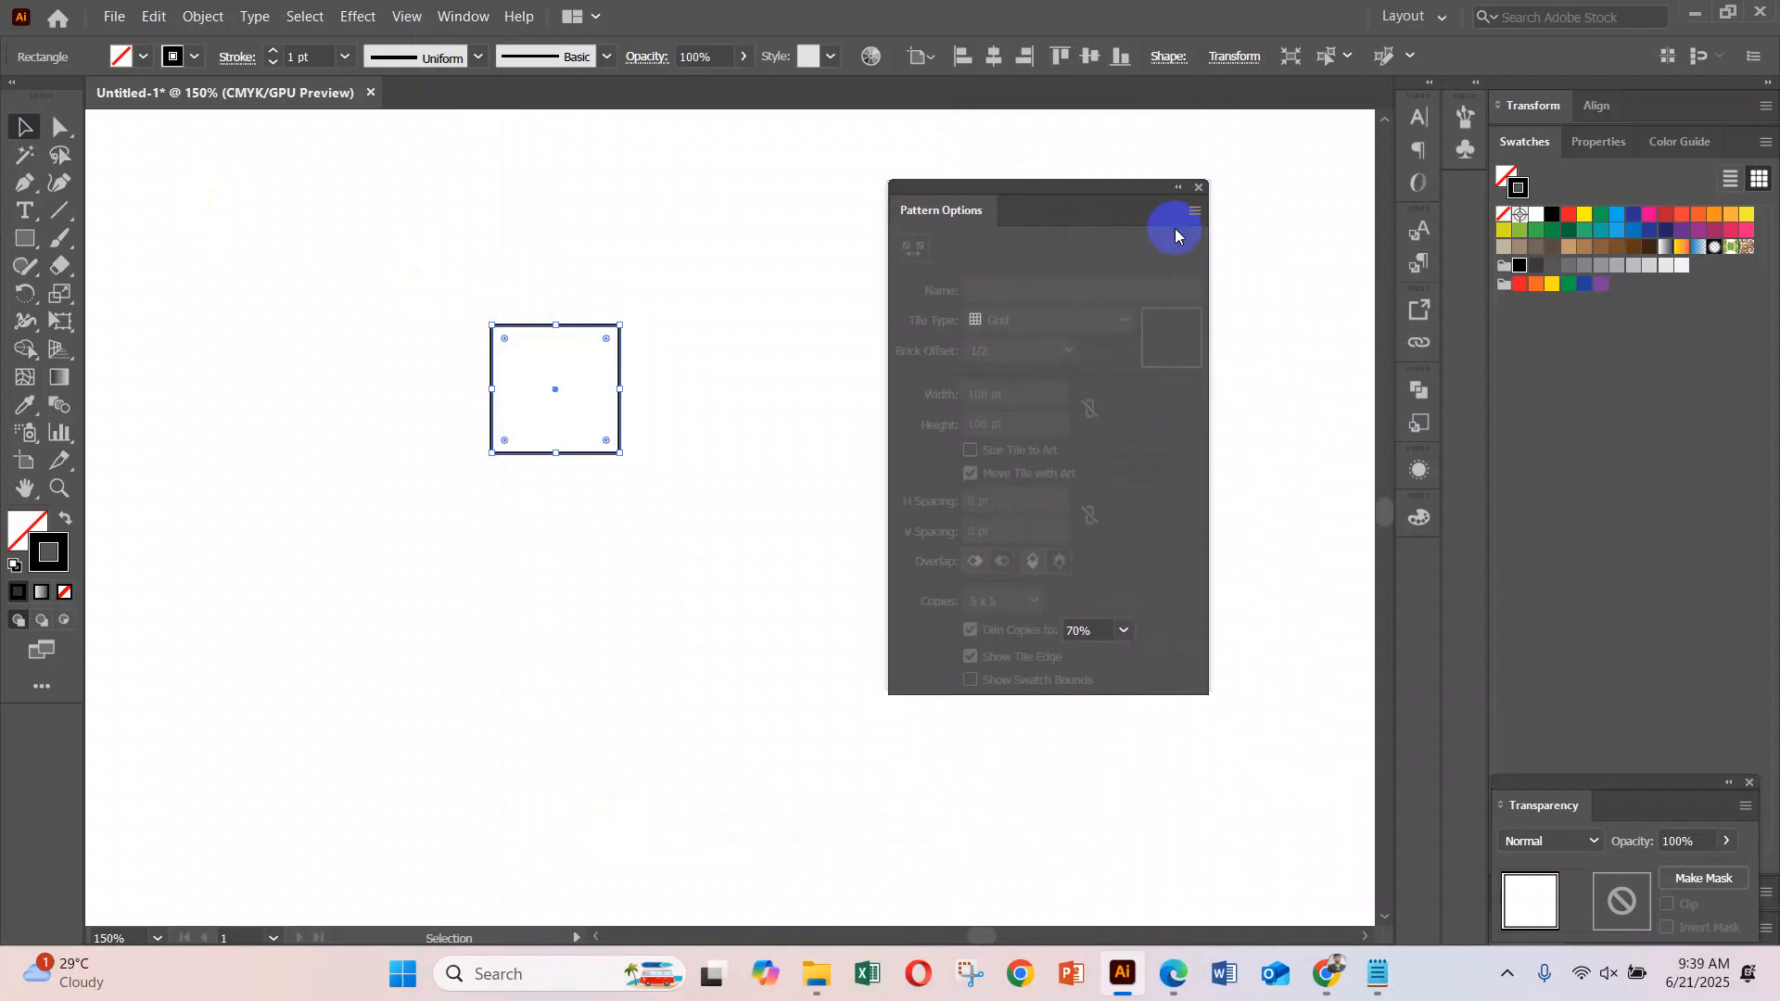
{"action": "left_click", "coordinate": [1195, 213]}
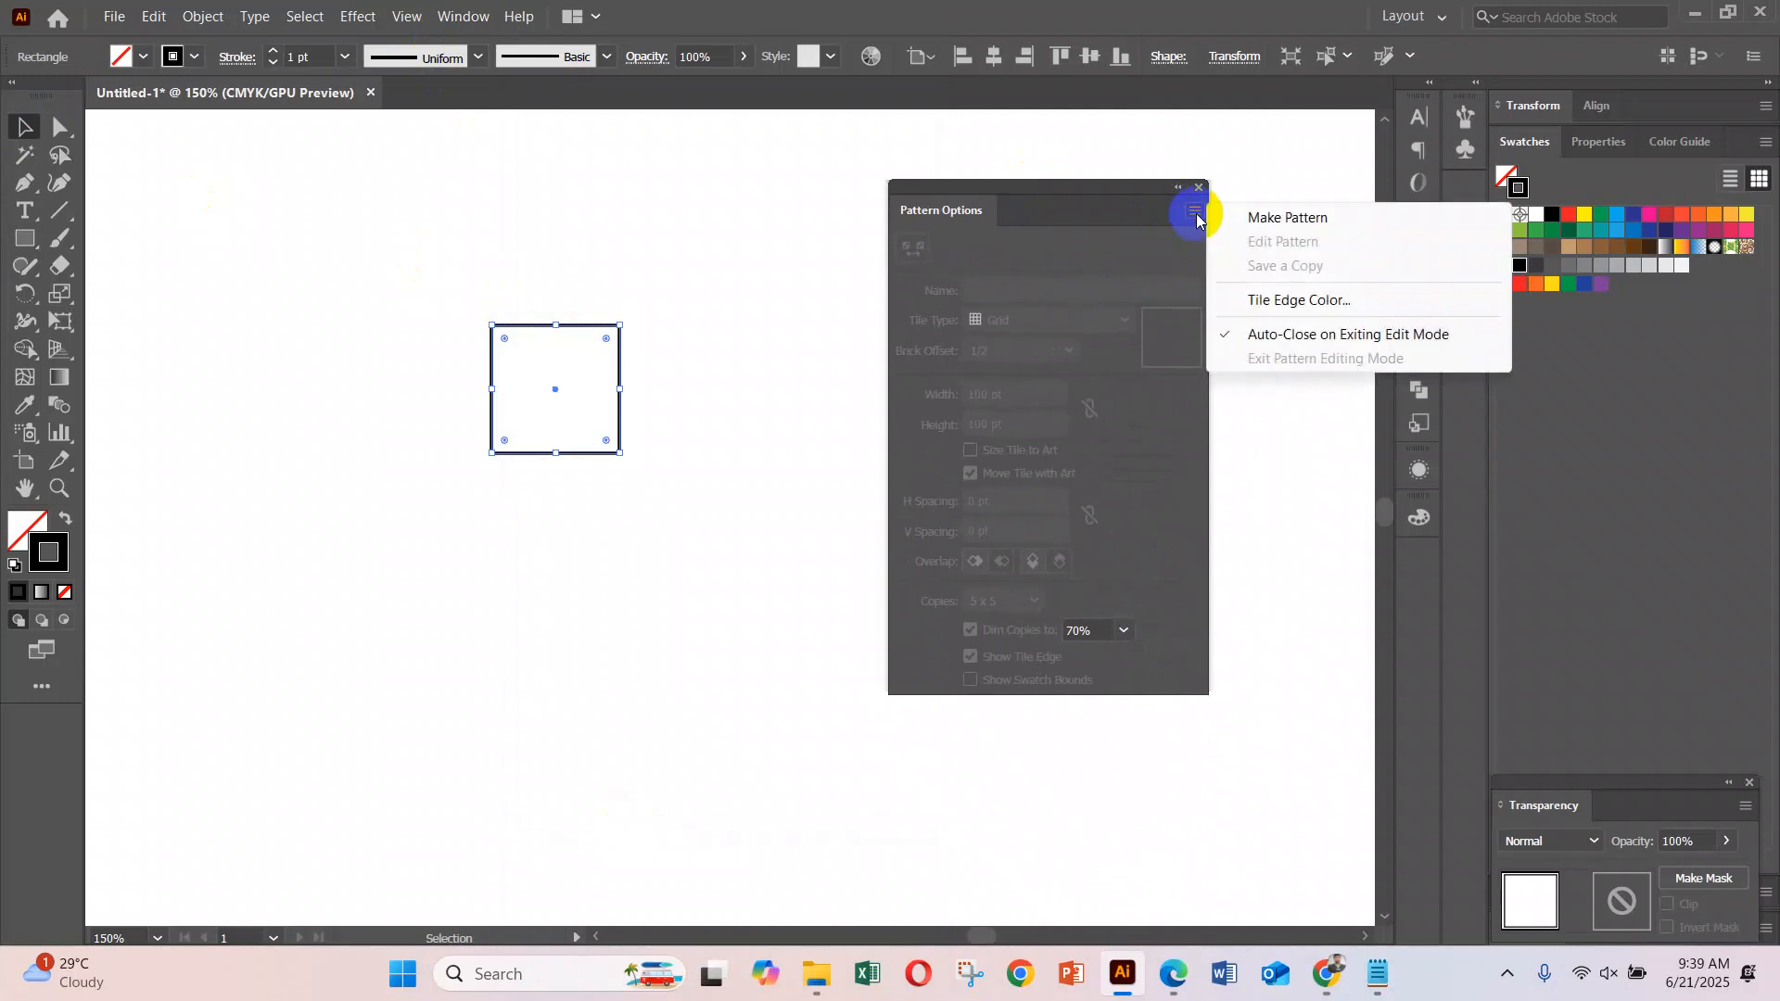
{"action": "left_click", "coordinate": [1242, 217]}
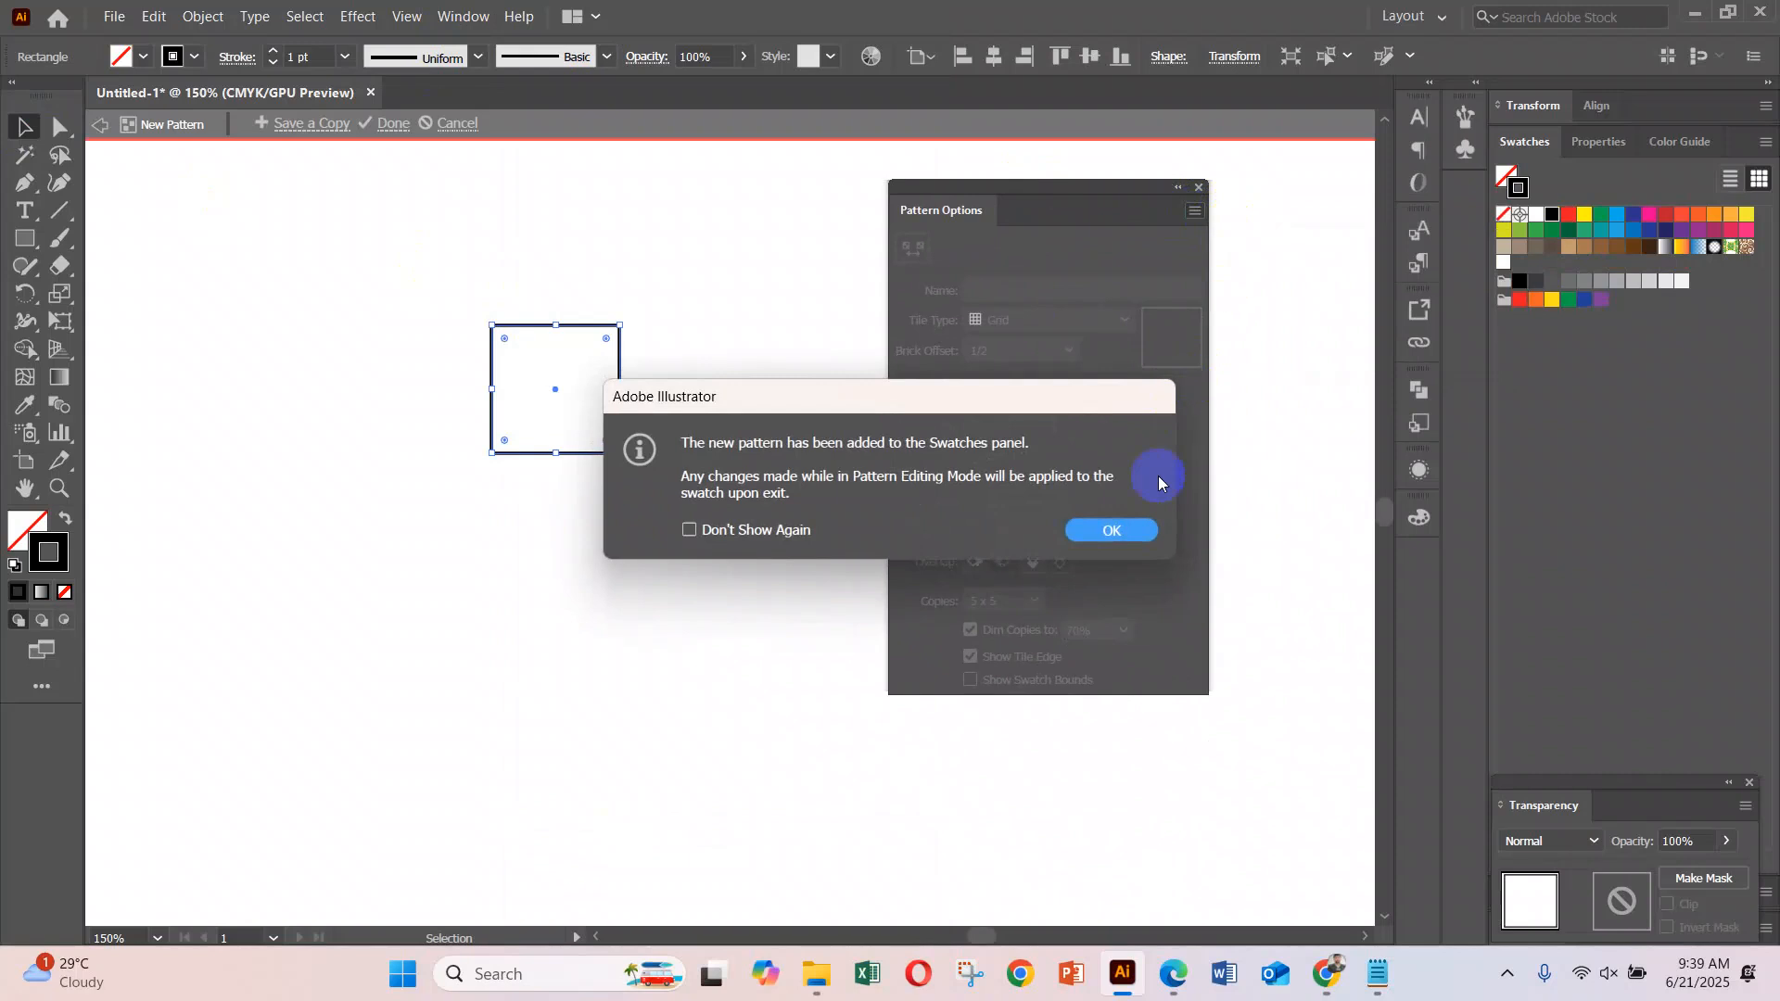
{"action": "left_click", "coordinate": [1117, 530]}
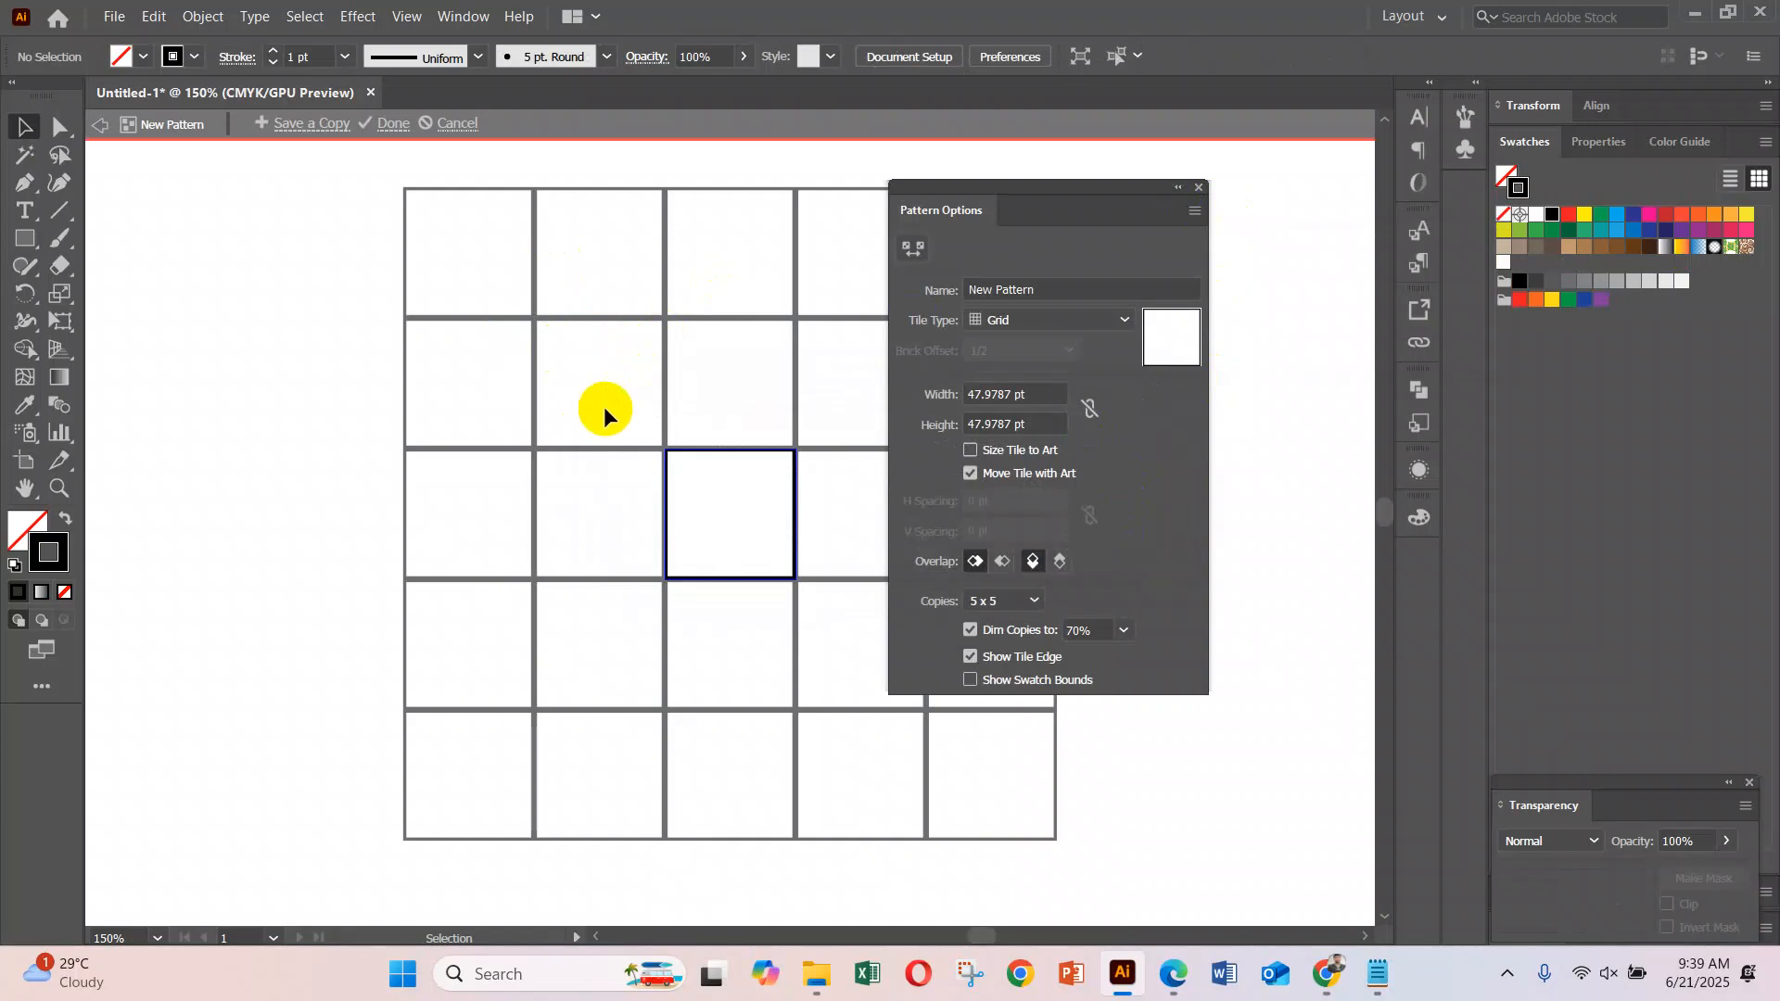
Set the pattern tile's width and height to 70 pt each and finish editing the pattern
{"action": "left_click", "coordinate": [1042, 395]}
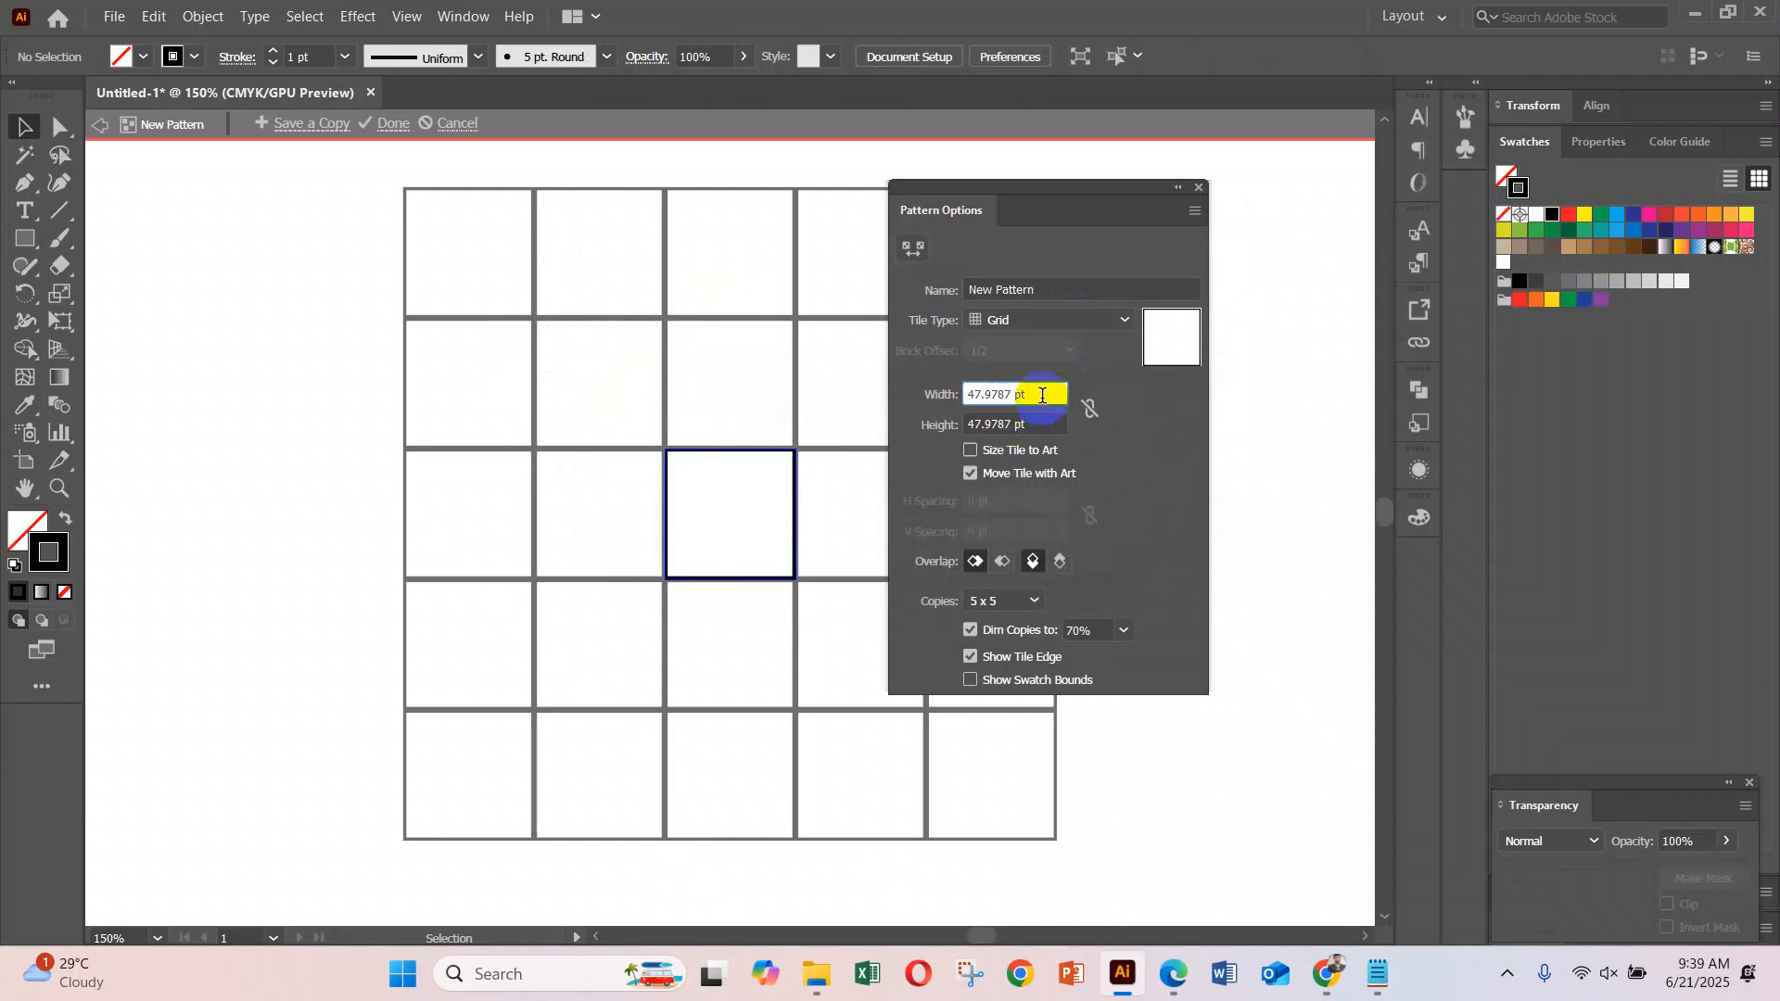
{"action": "type", "text": "80"}
{"action": "key", "text": "Return"}
{"action": "type", "text": "70"}
{"action": "left_click", "coordinate": [1039, 426]}
{"action": "type", "text": "70"}
{"action": "key", "text": "Return"}
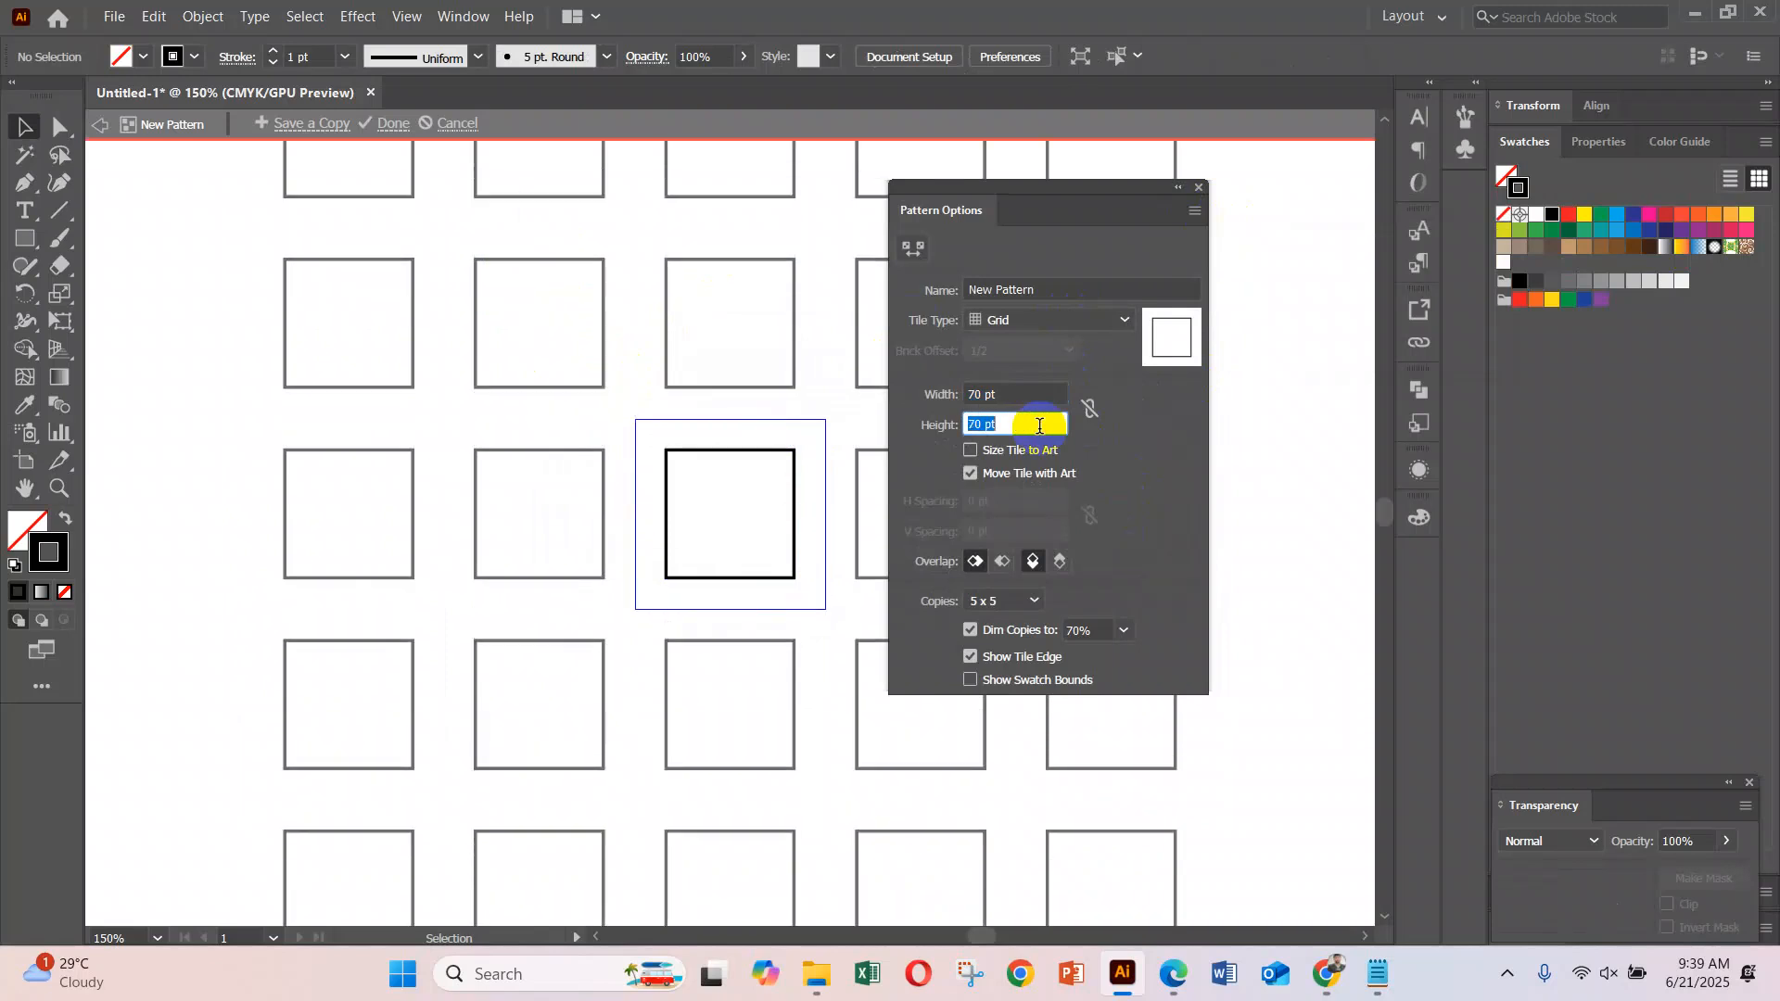
{"action": "left_click", "coordinate": [388, 135]}
Delete the small source square from the artboard
{"action": "left_click_drag", "start_coordinate": [532, 235], "coordinate": [825, 512]}
{"action": "left_click", "coordinate": [1505, 266]}
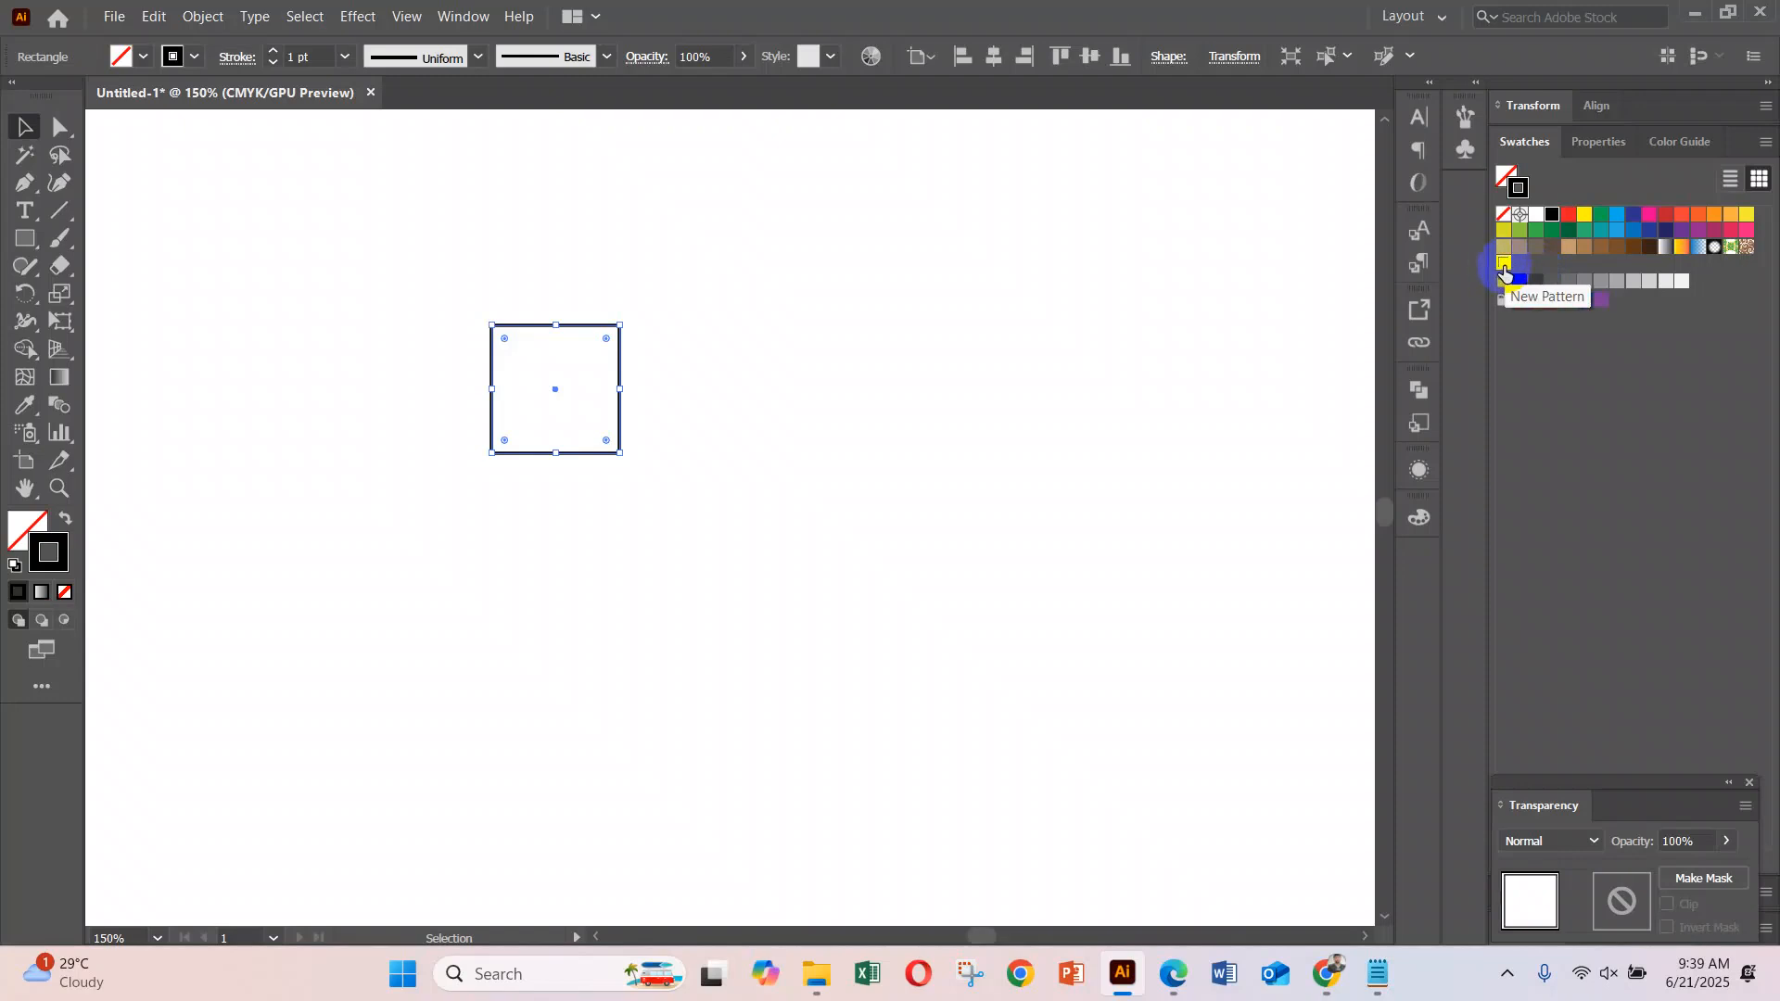
{"action": "key", "text": "Delete"}
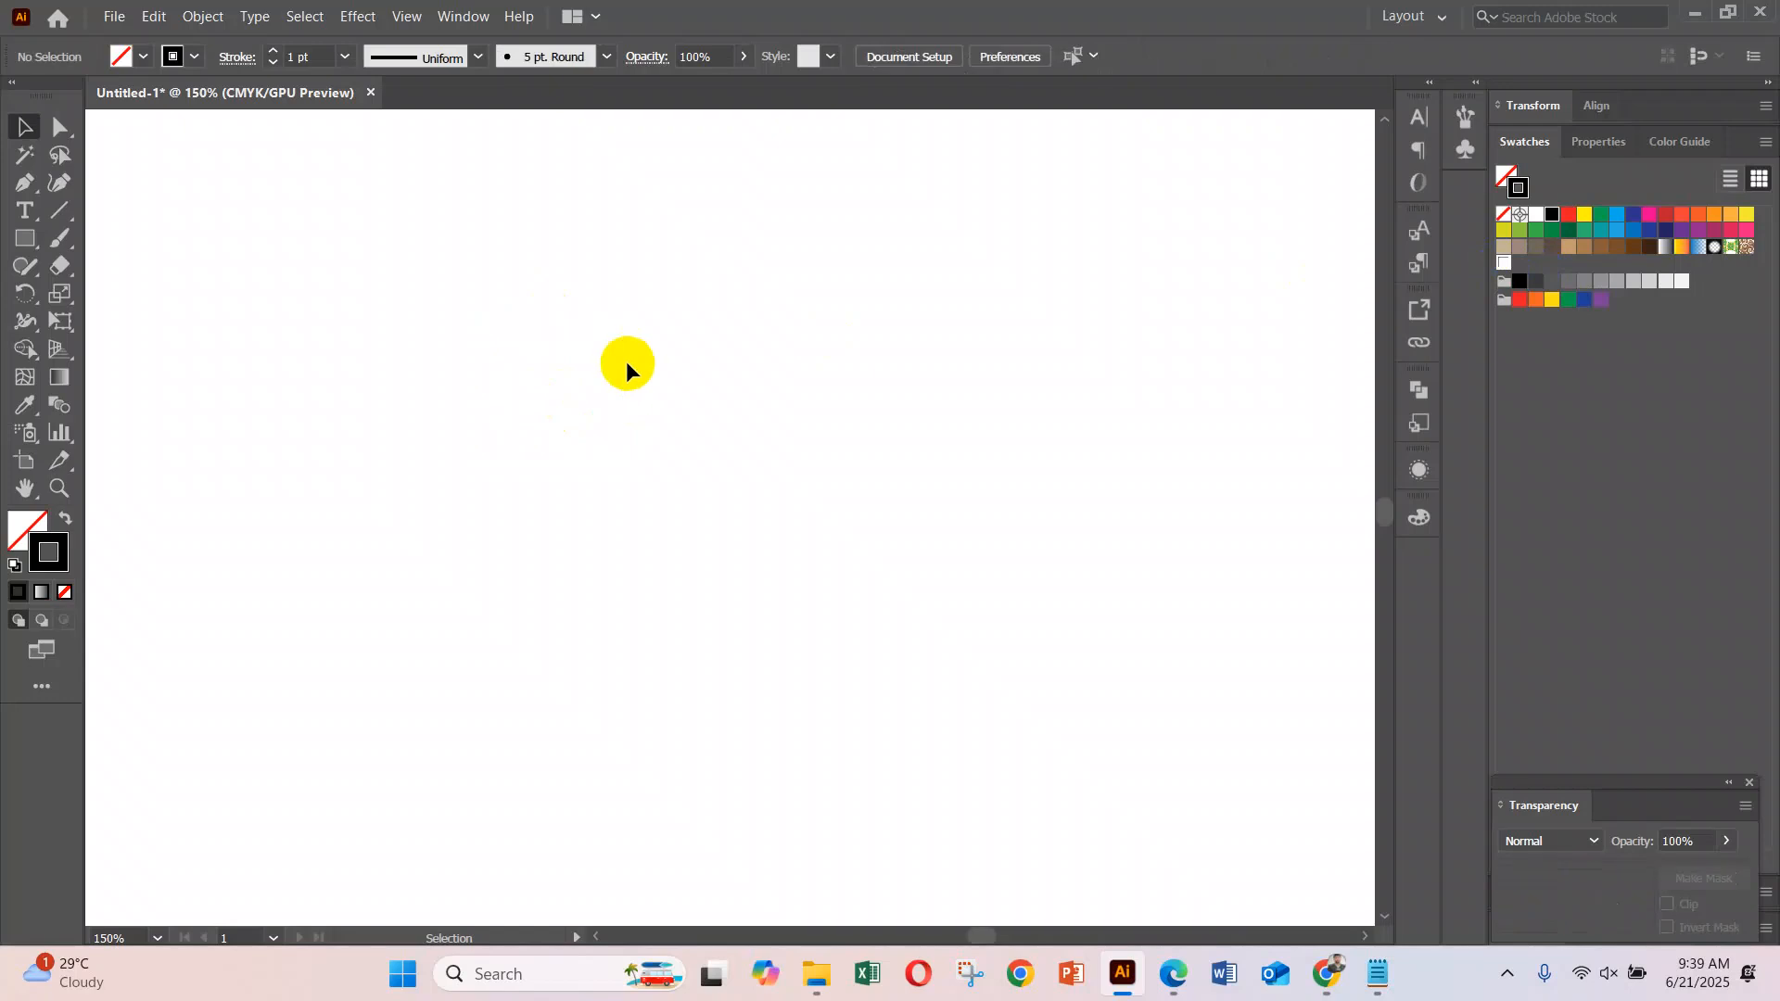
Draw a large rectangle covering most of the artboard's width from near its upper edge
{"action": "key", "text": "ctrl+minus"}
{"action": "key", "text": "ctrl+minus"}
{"action": "key", "text": "ctrl+minus"}
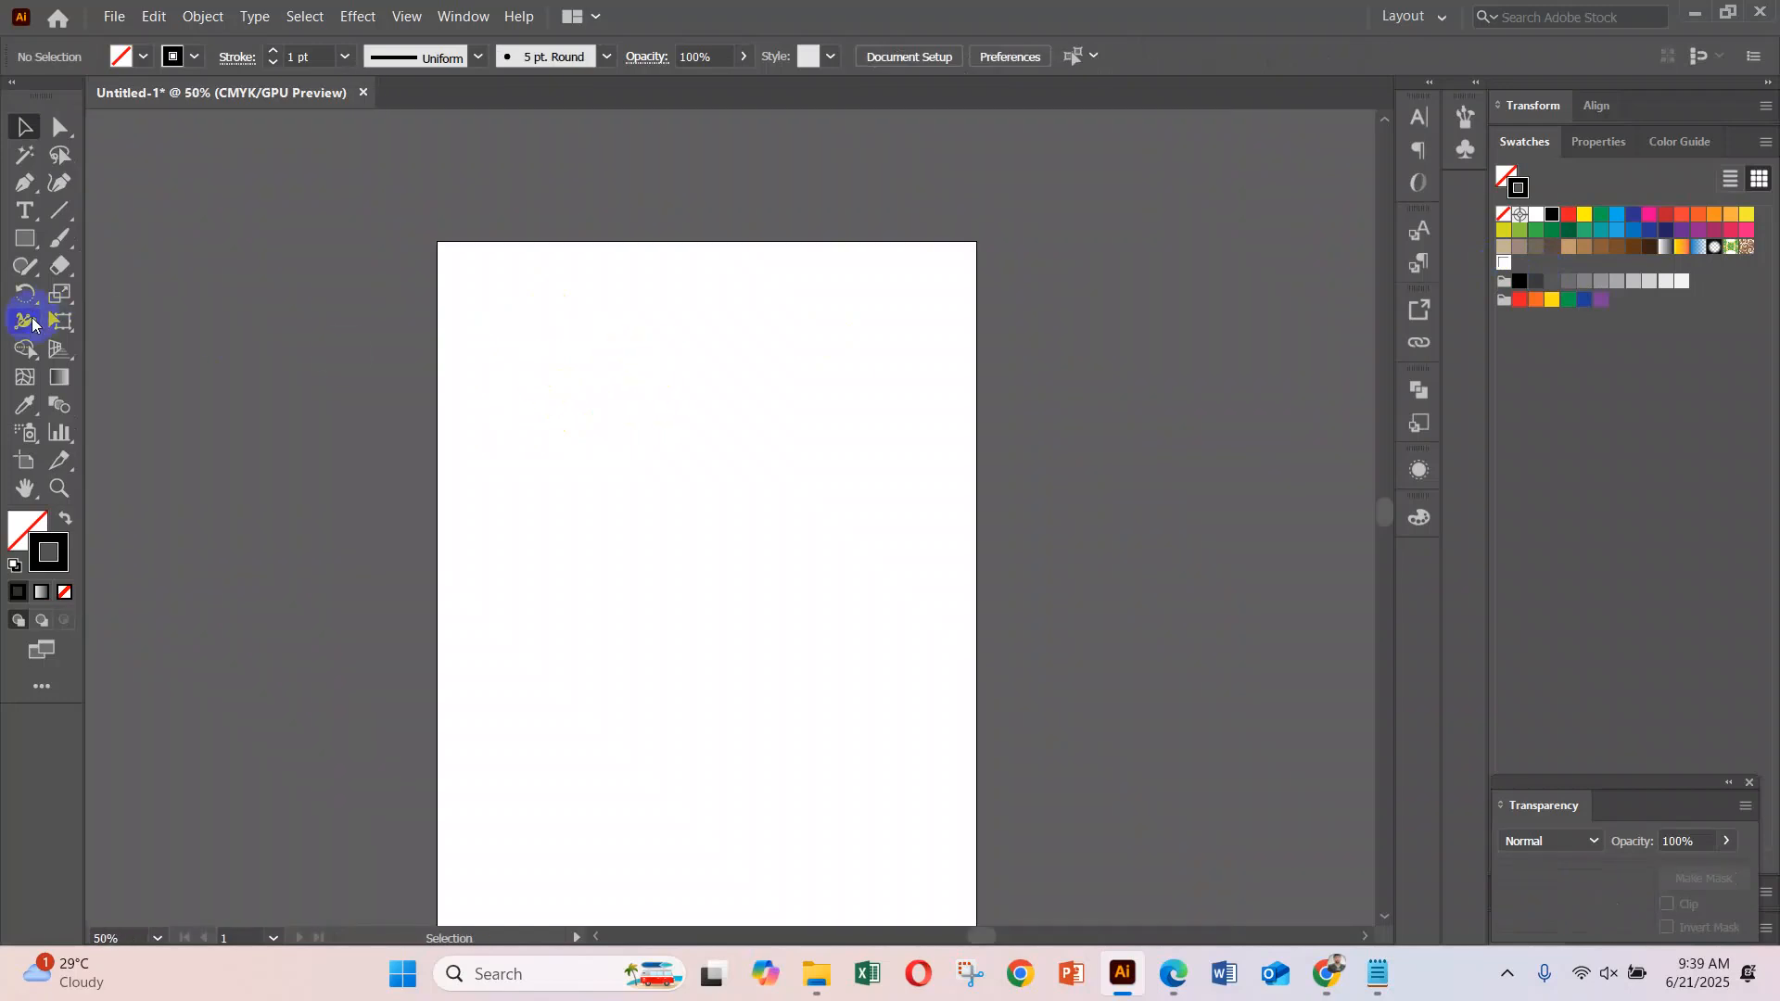
{"action": "left_click_drag", "start_coordinate": [467, 260], "coordinate": [932, 843]}
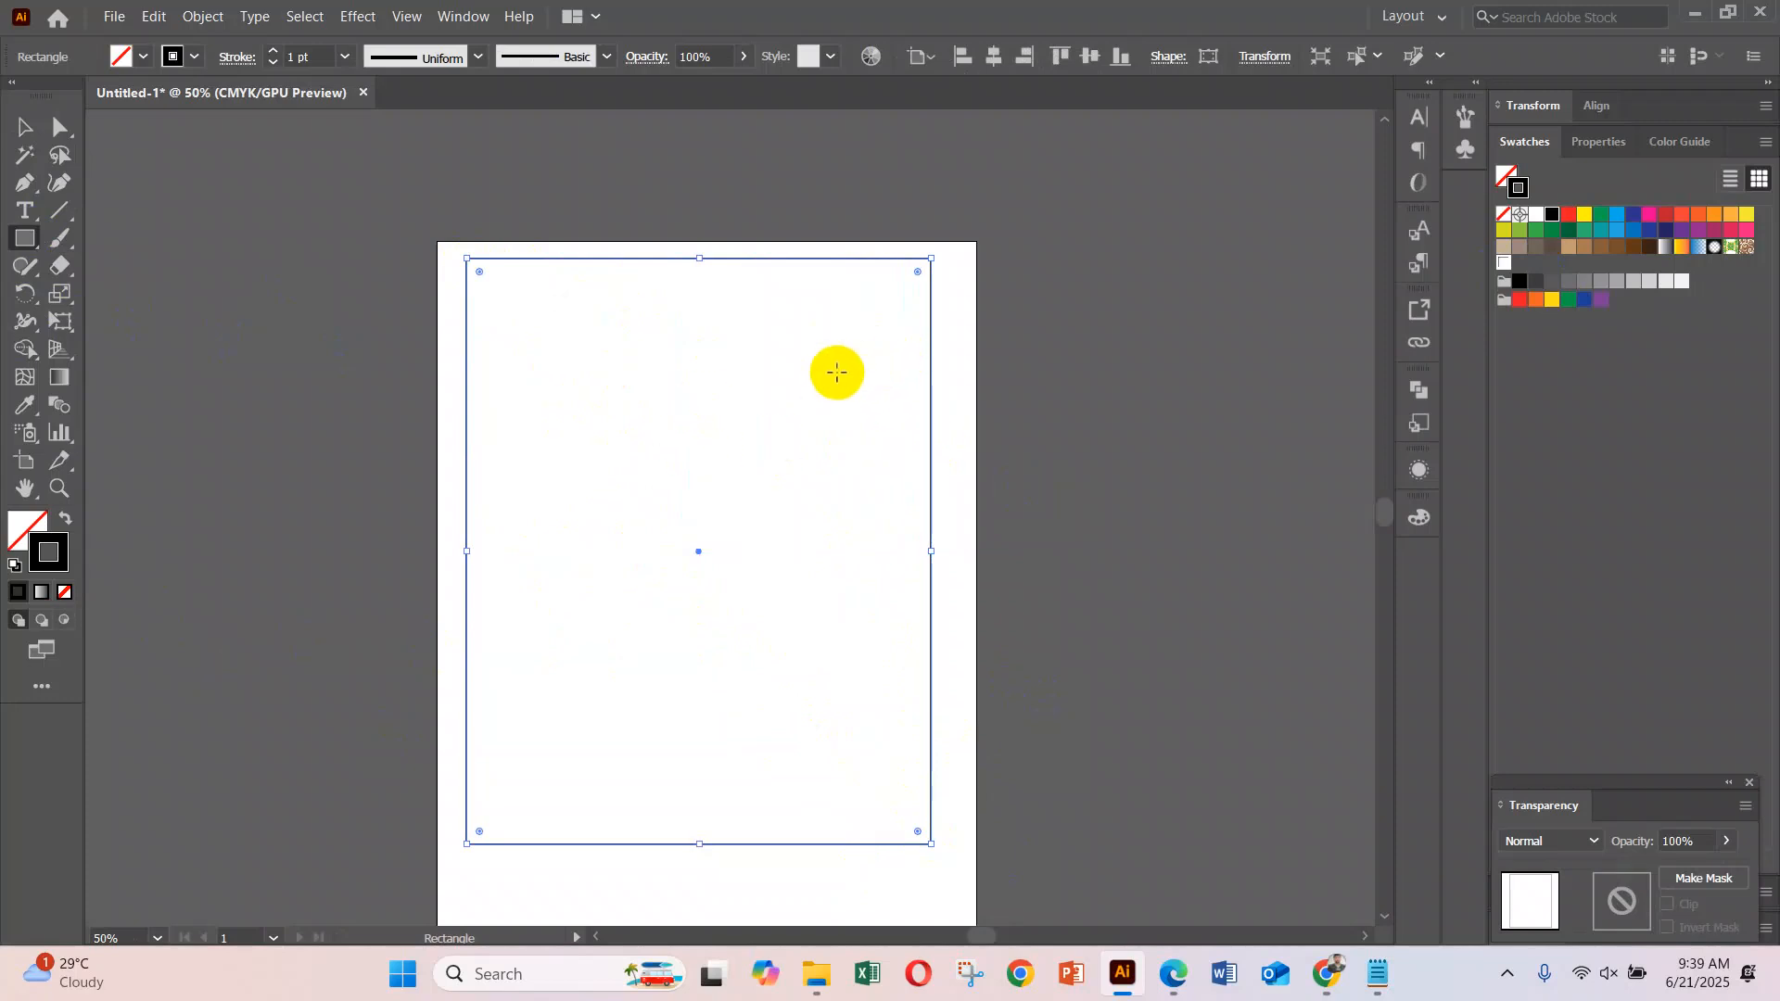
Remove the large rectangle's stroke and fill it with the new square pattern swatch
{"action": "left_click", "coordinate": [64, 592]}
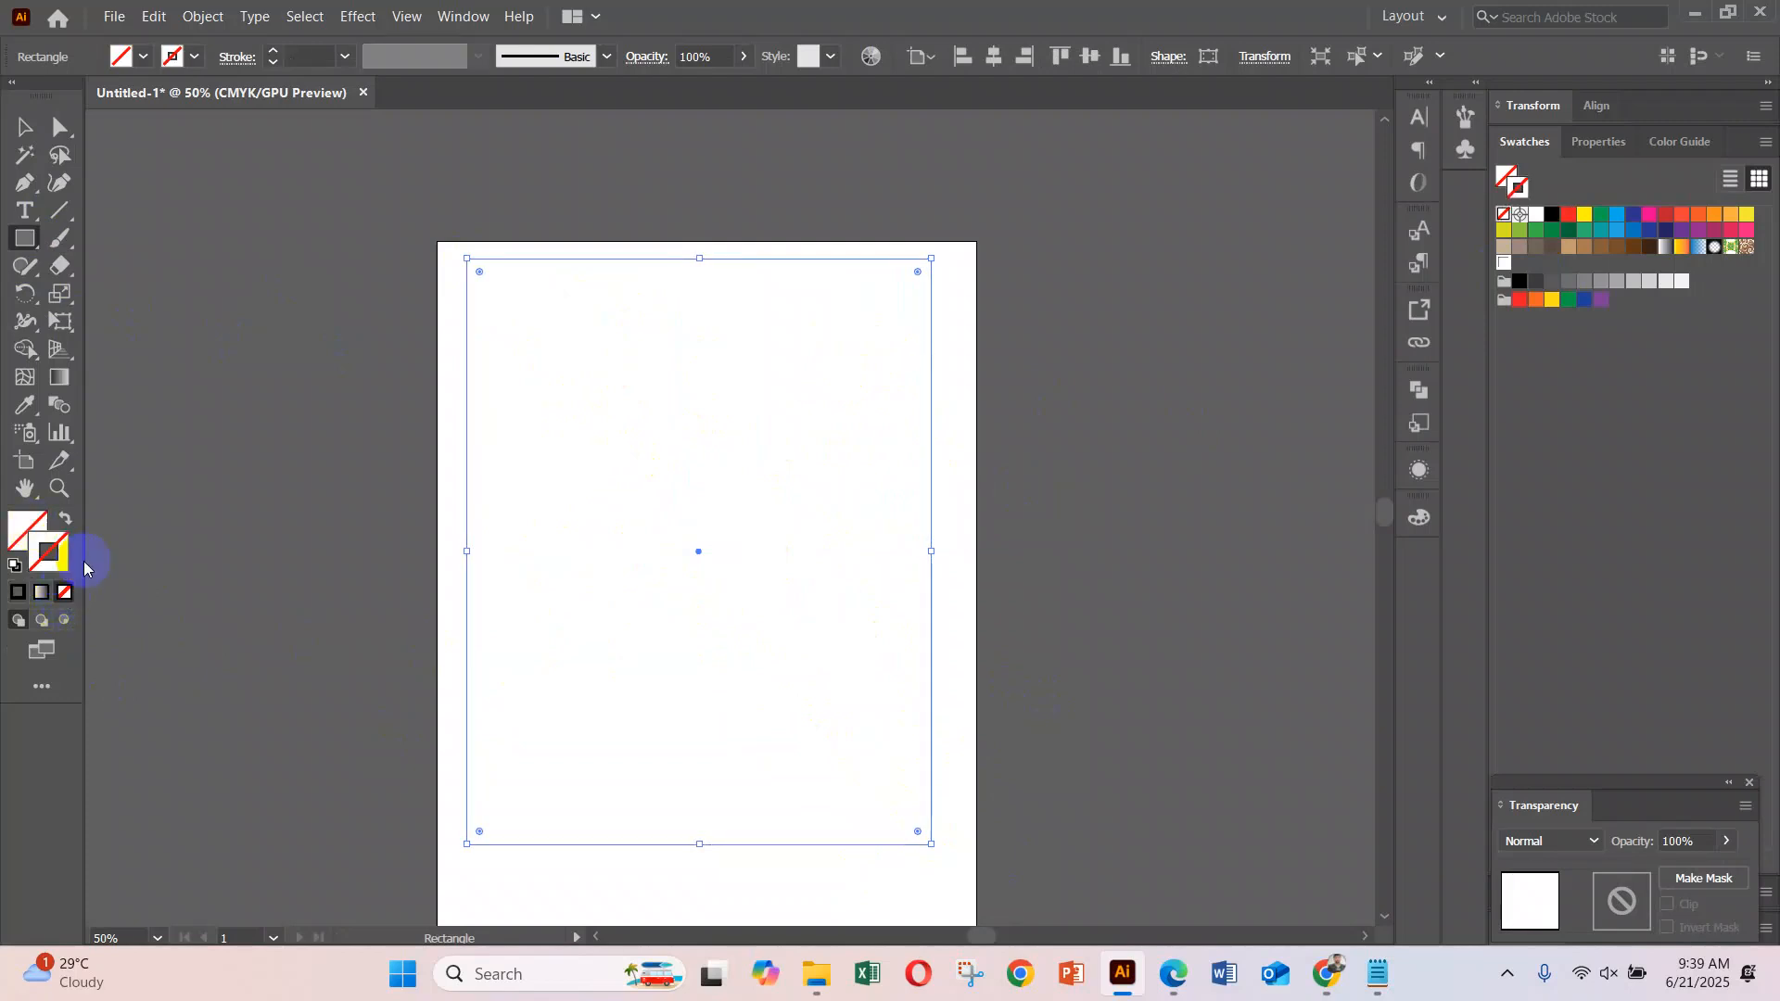
{"action": "left_click", "coordinate": [40, 527]}
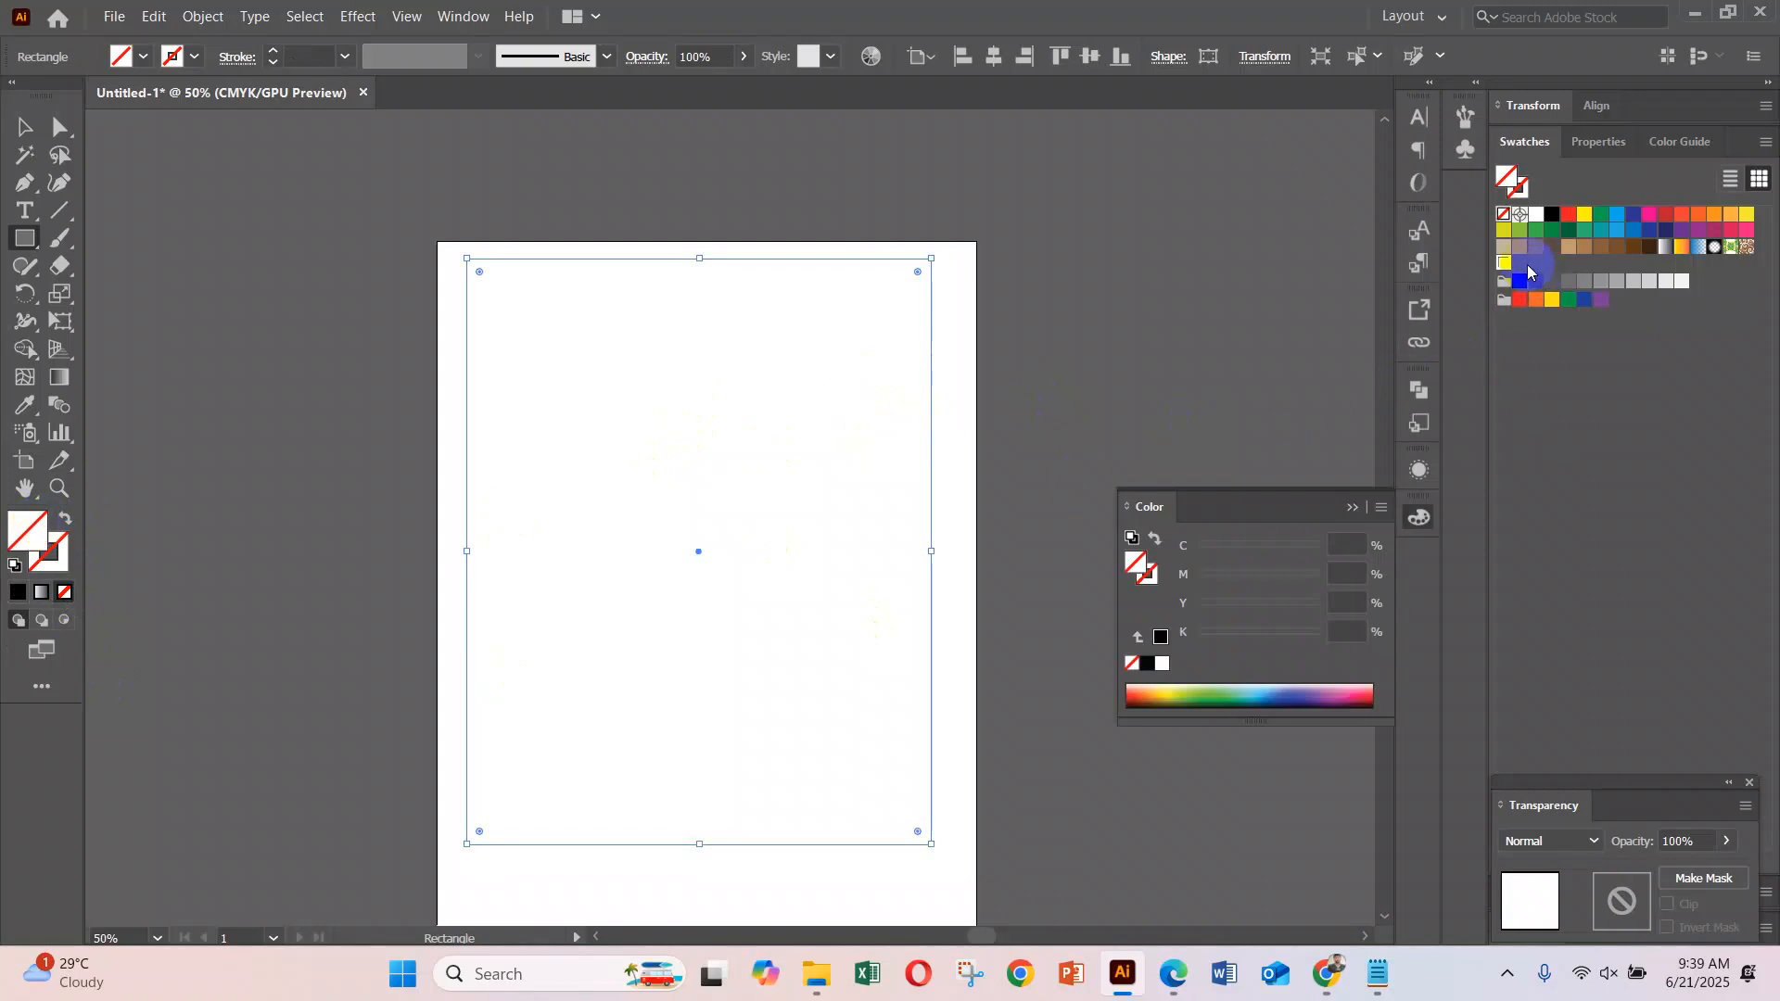
{"action": "left_click", "coordinate": [1503, 266]}
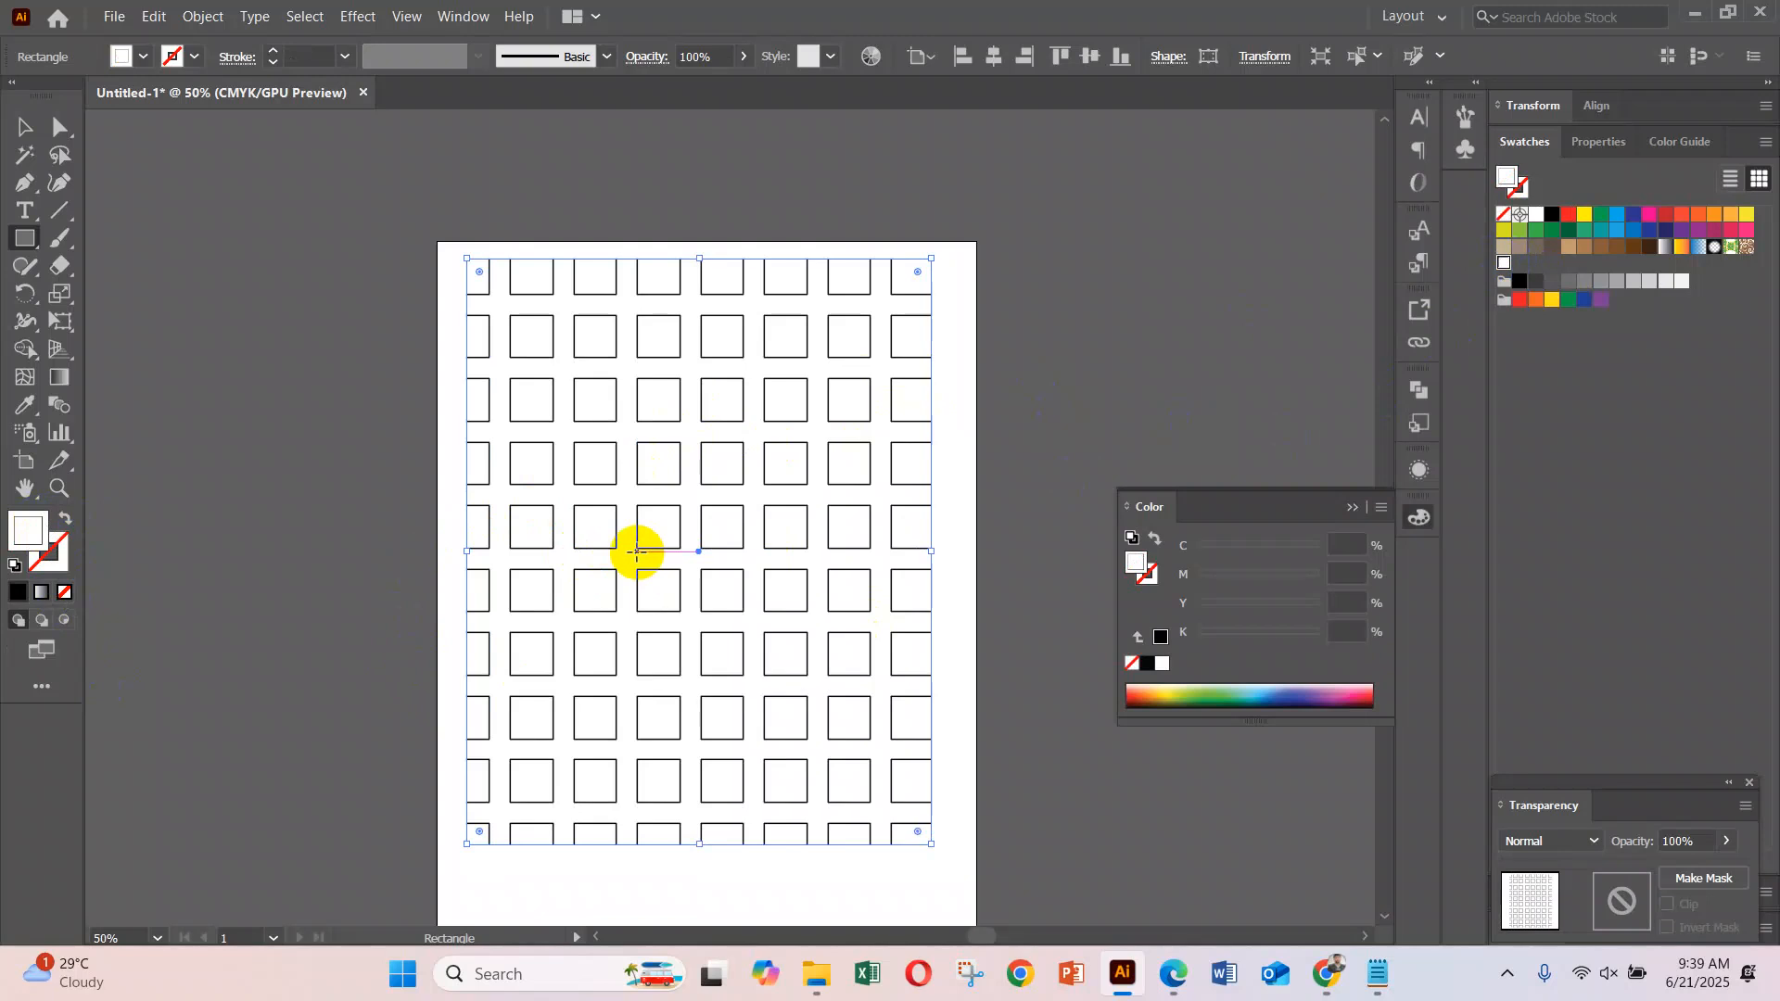
Draw a pattern-filled hexagon beside the artboard's right edge and a large pattern-filled circle over its left edge
{"action": "scroll", "coordinate": [636, 552], "scroll_direction": "down", "scroll_amount": 5}
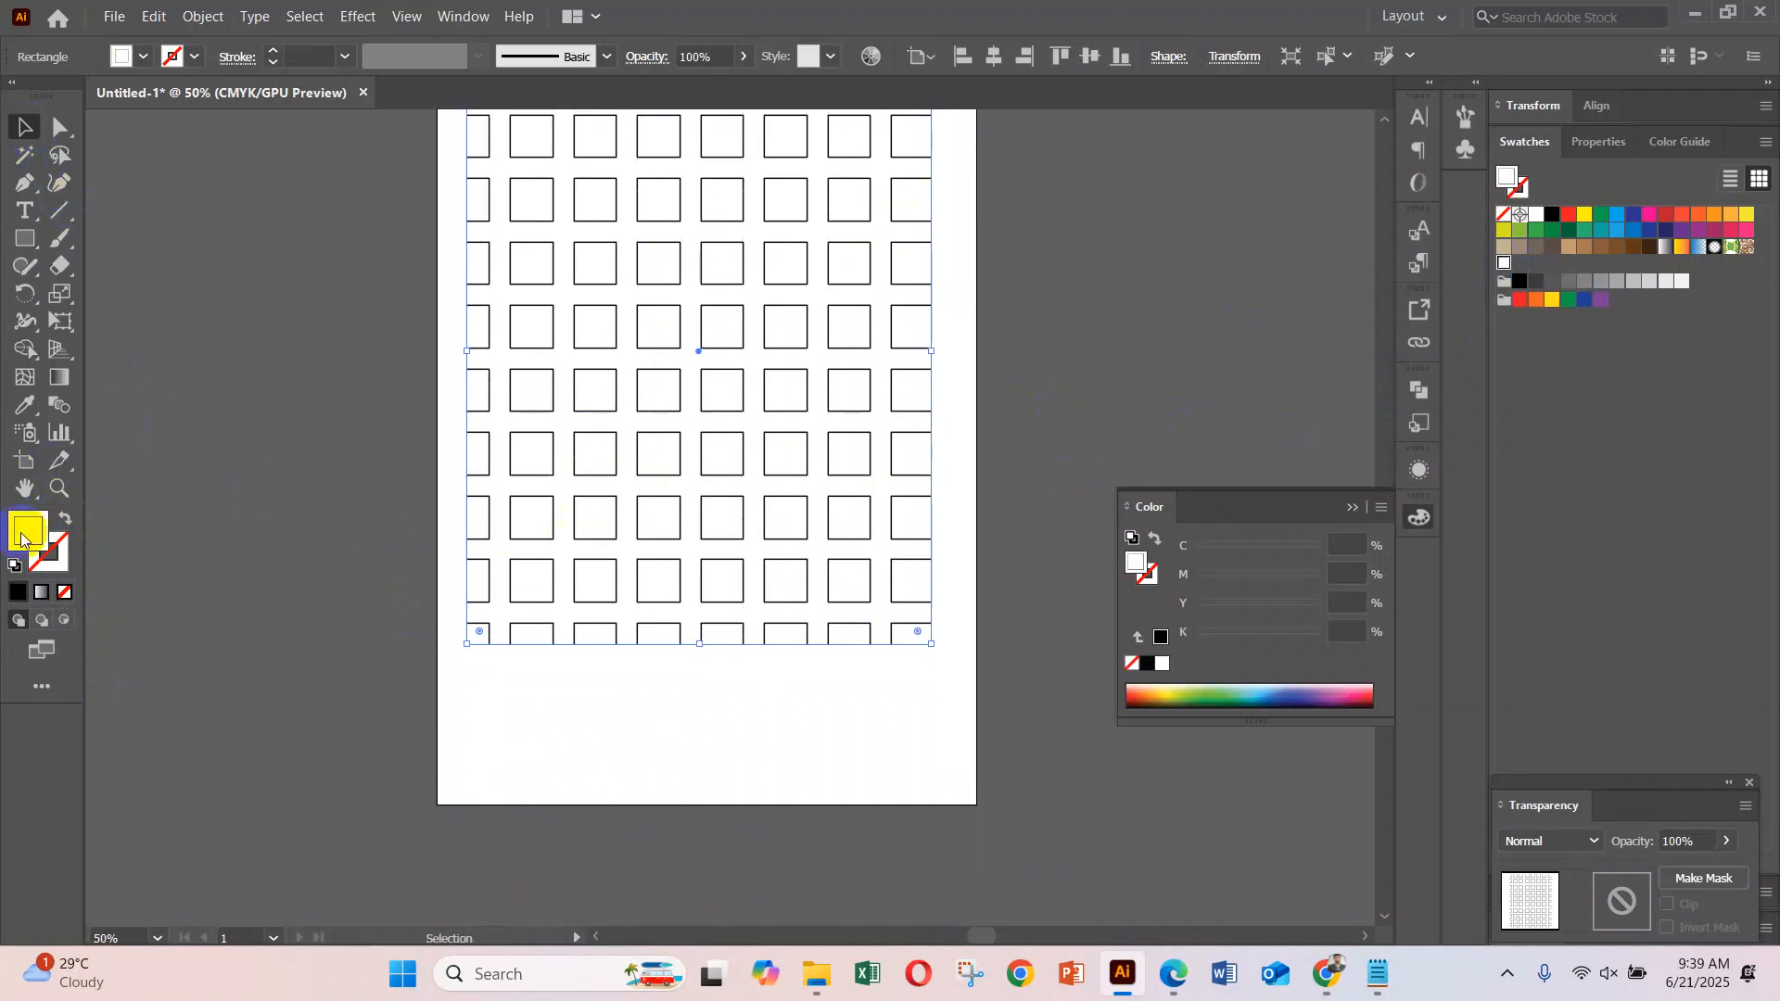
{"action": "left_click_drag", "start_coordinate": [32, 243], "coordinate": [131, 322]}
{"action": "mouse_move", "coordinate": [1122, 249]}
{"action": "left_mouse_down"}
{"action": "mouse_move", "coordinate": [1244, 409]}
{"action": "mouse_move", "coordinate": [1236, 362]}
{"action": "left_mouse_up"}
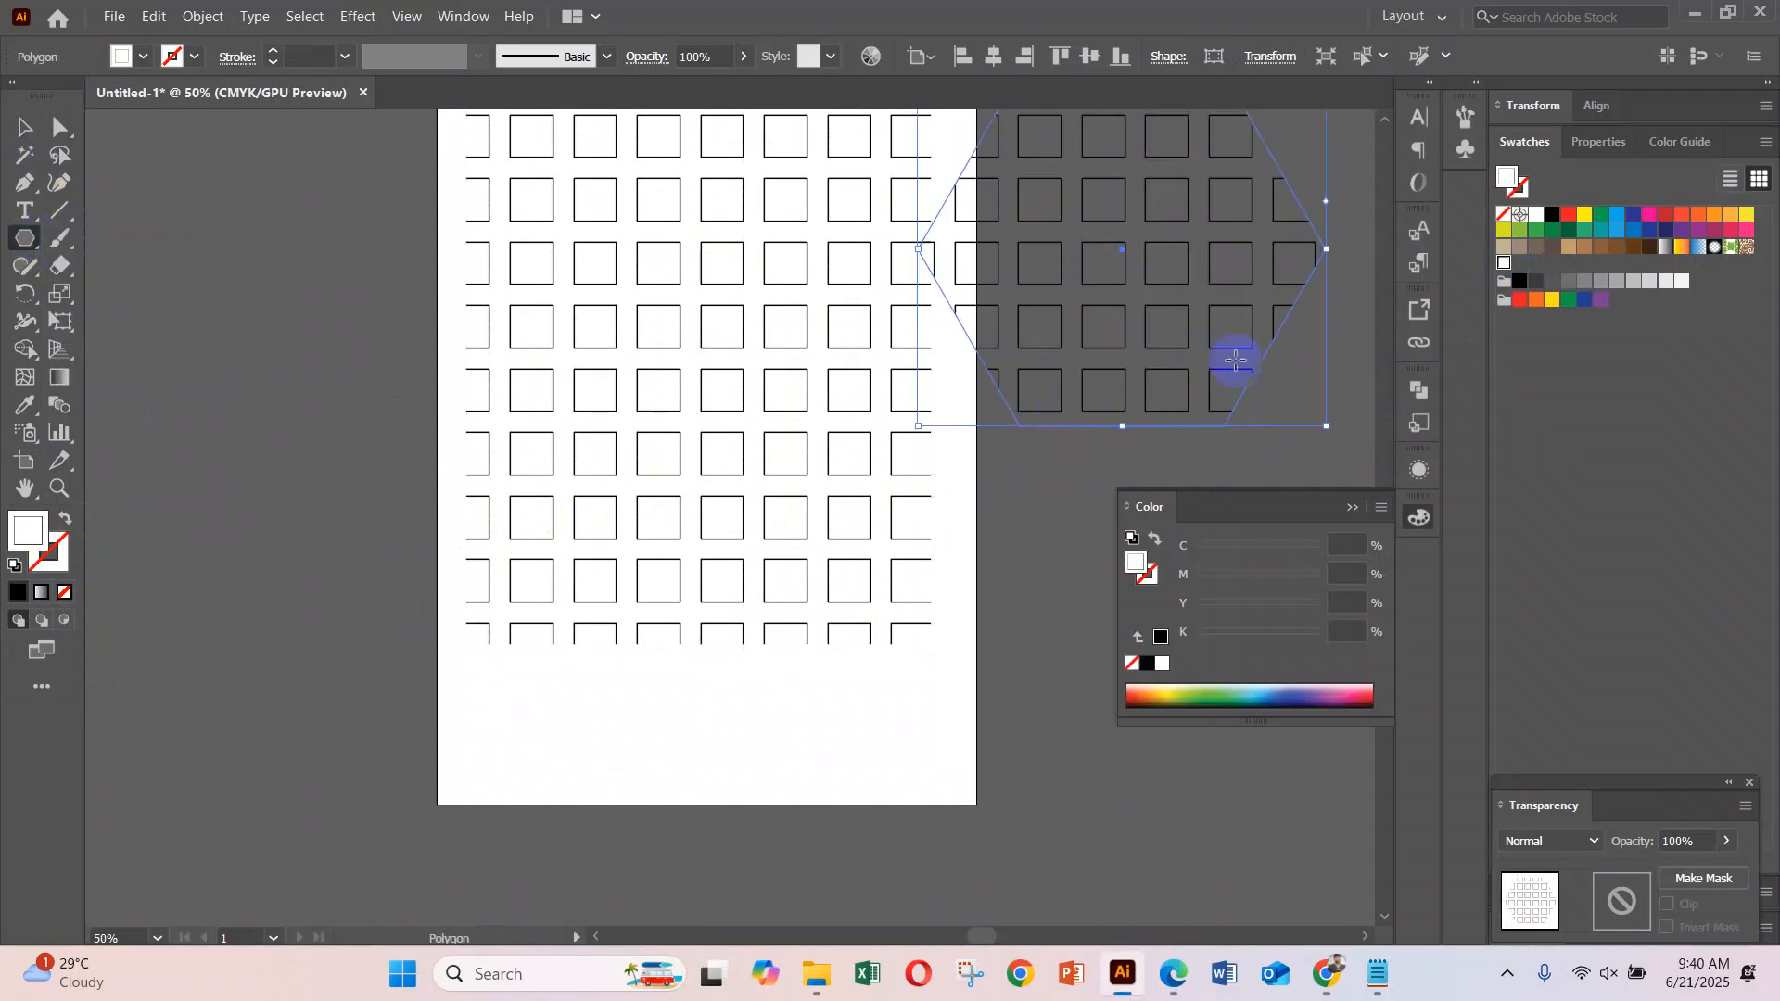
{"action": "mouse_move", "coordinate": [17, 239]}
{"action": "left_mouse_down"}
{"action": "mouse_move", "coordinate": [131, 320]}
{"action": "mouse_move", "coordinate": [118, 293]}
{"action": "mouse_move", "coordinate": [170, 290]}
{"action": "mouse_move", "coordinate": [320, 582]}
{"action": "left_mouse_up"}
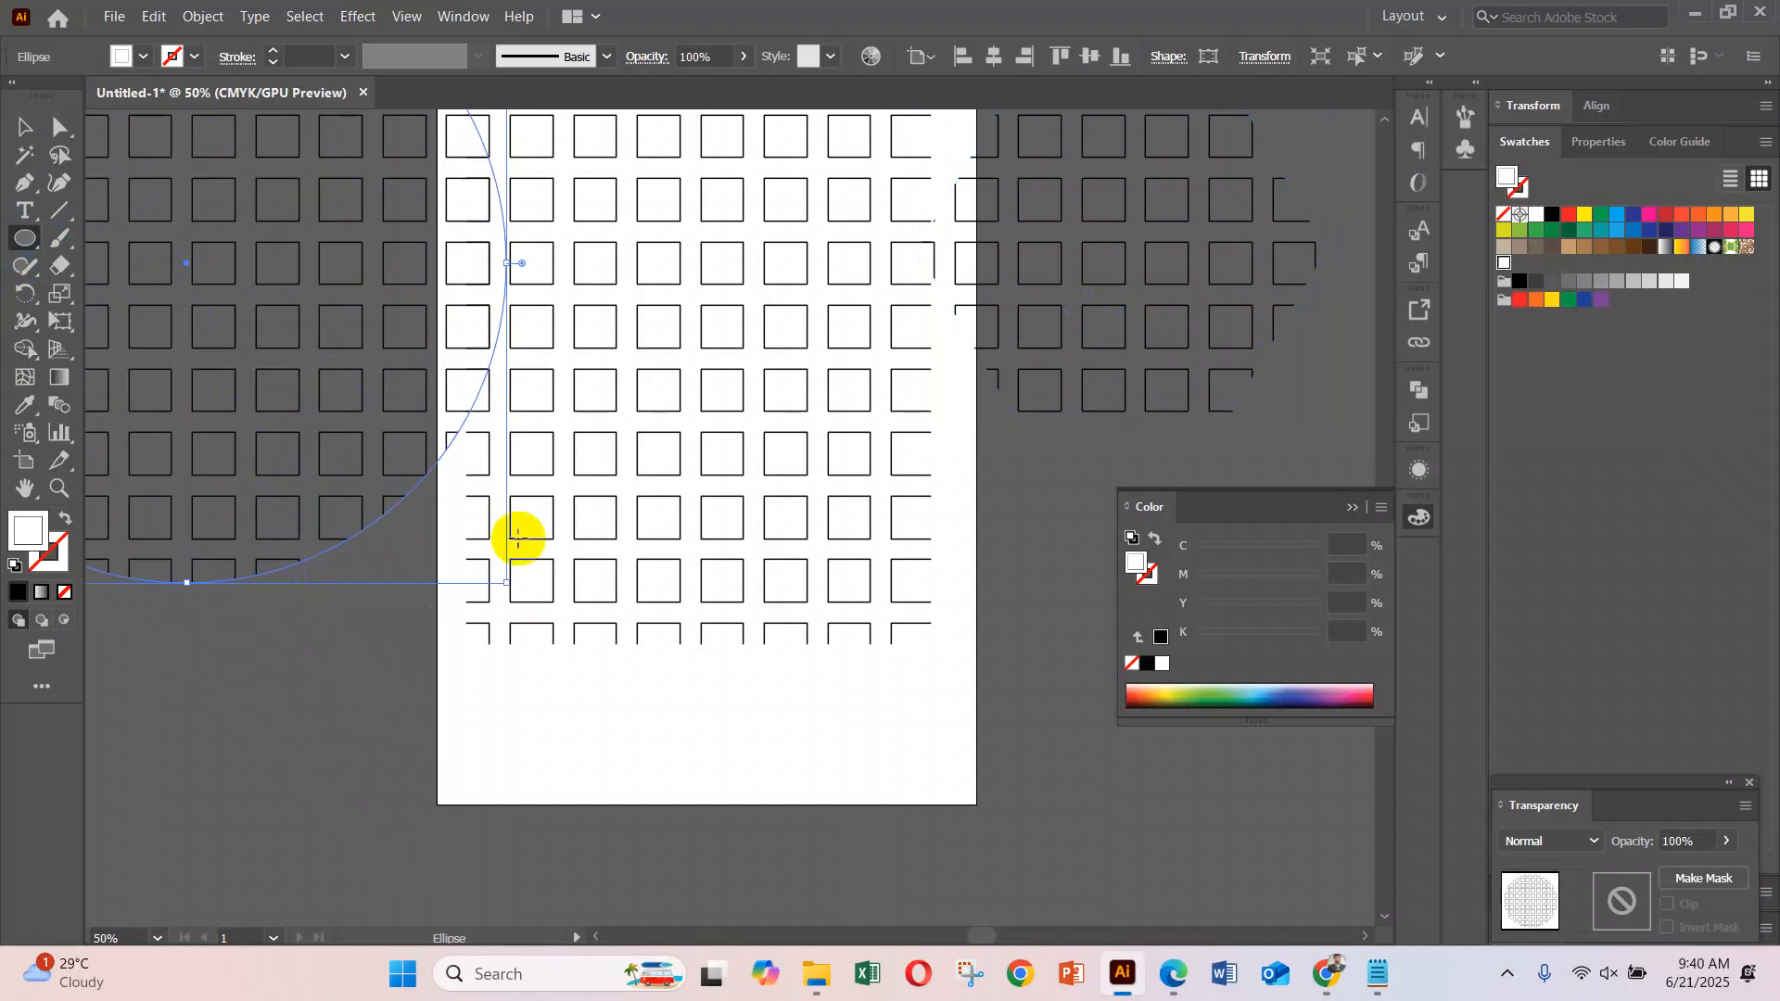
{"action": "scroll", "coordinate": [517, 538], "scroll_direction": "up", "scroll_amount": 5}
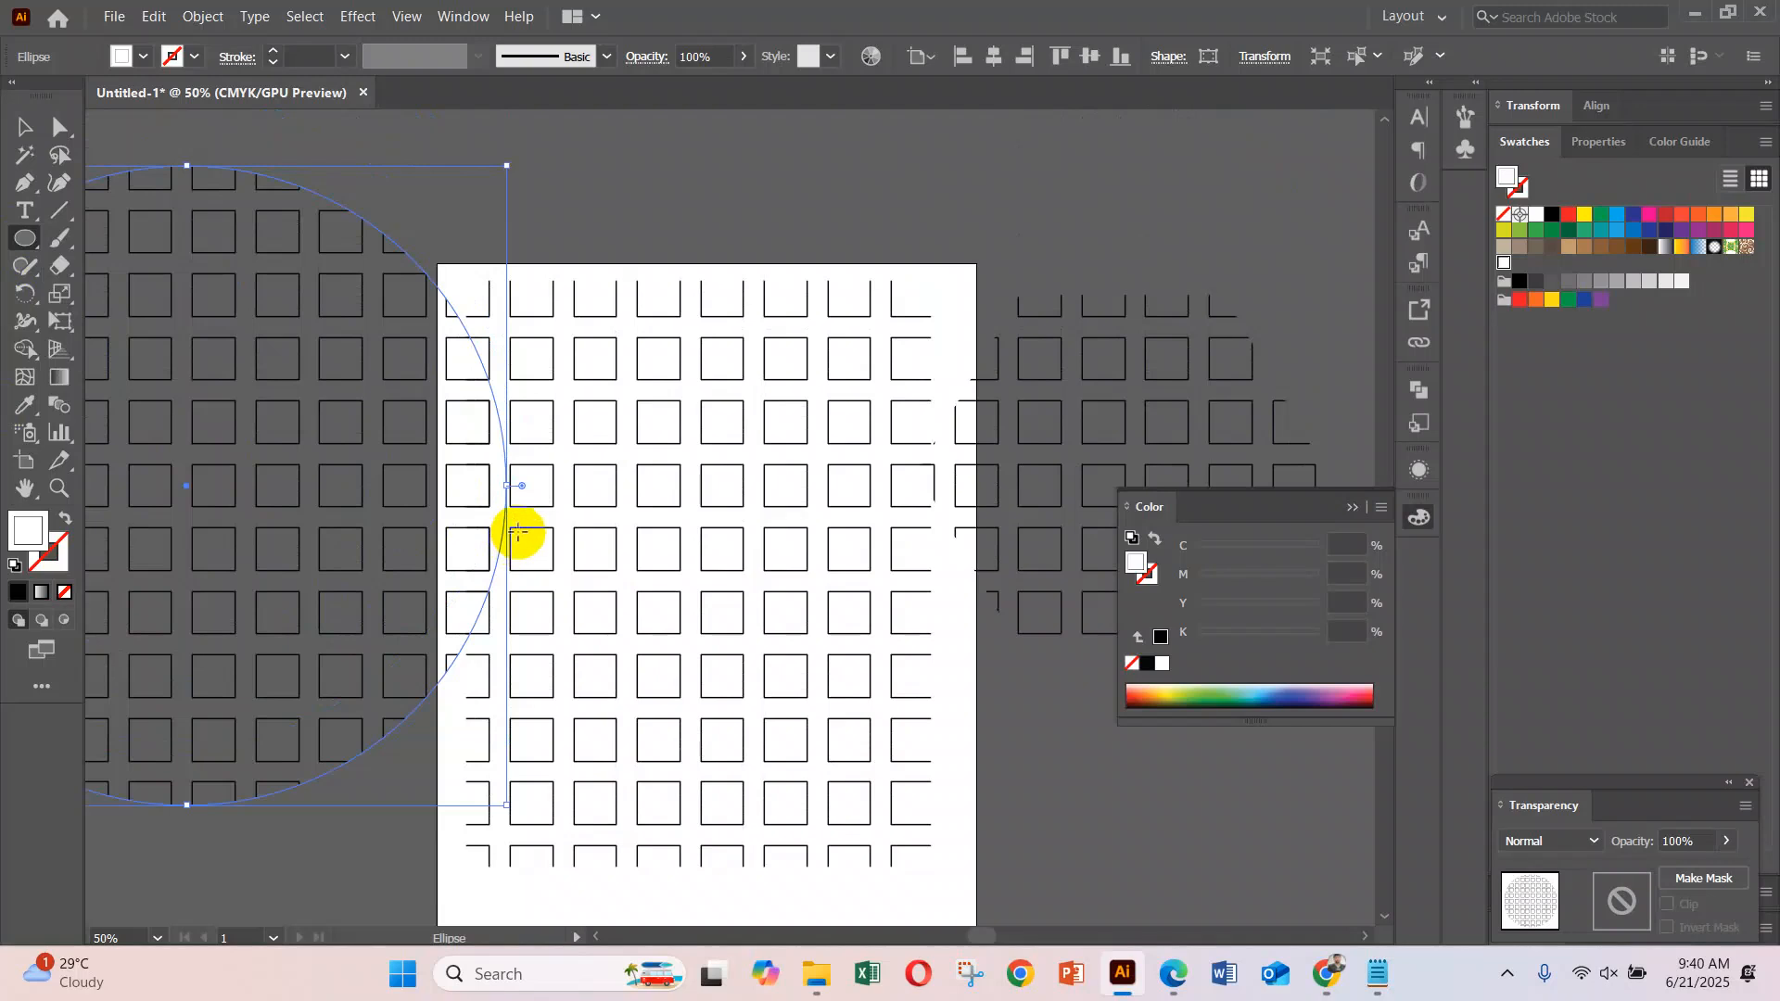
{"action": "scroll", "coordinate": [518, 531], "scroll_direction": "down", "scroll_amount": 1}
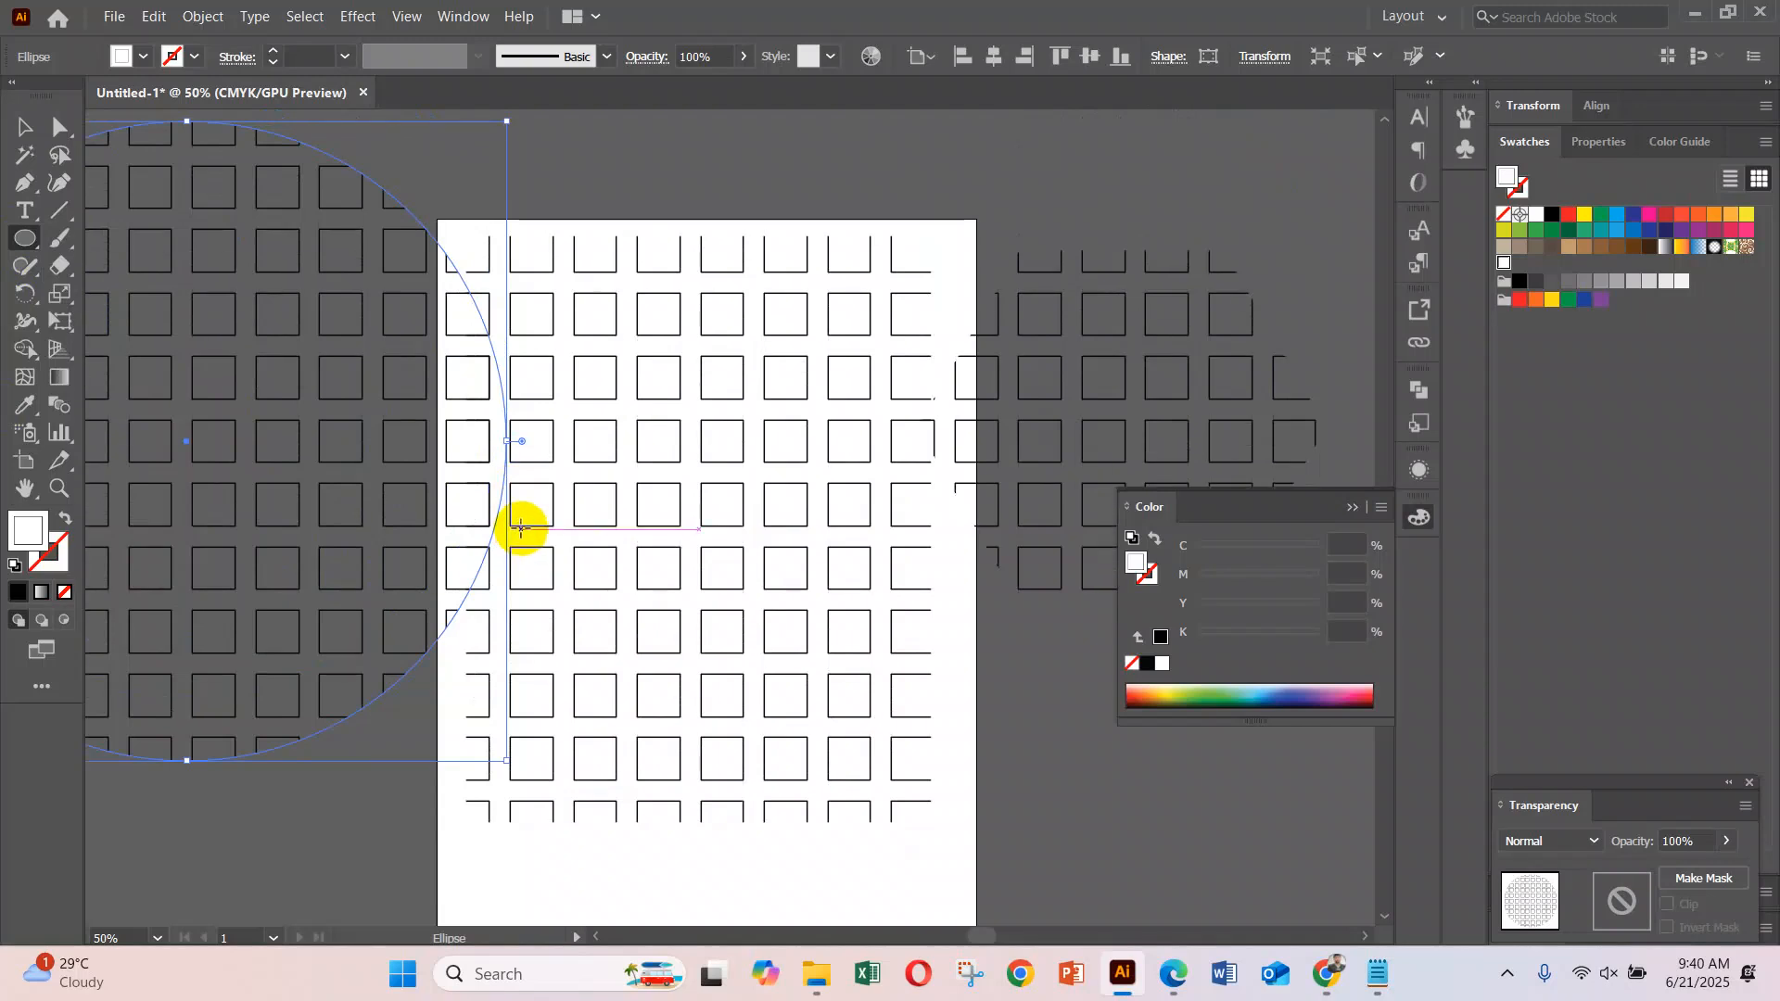
{"action": "scroll", "coordinate": [520, 528], "scroll_direction": "up", "scroll_amount": 1}
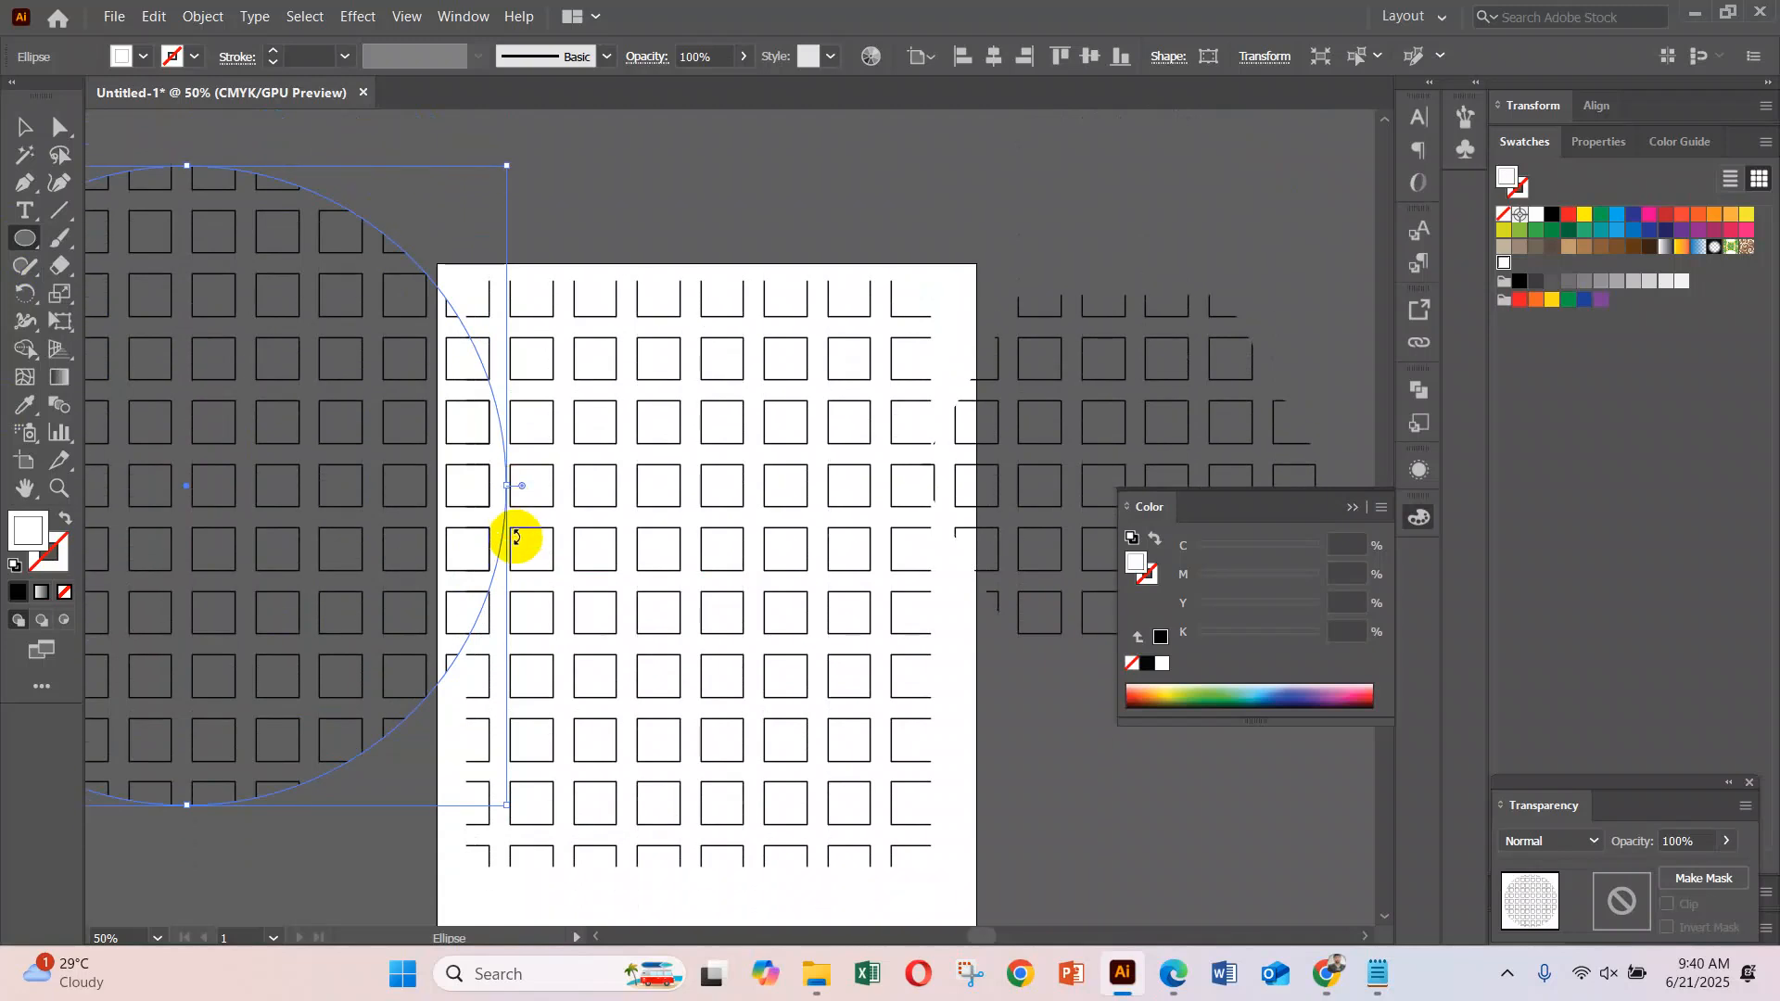
Select all the pattern-filled shapes and delete them
{"action": "left_click", "coordinate": [25, 126]}
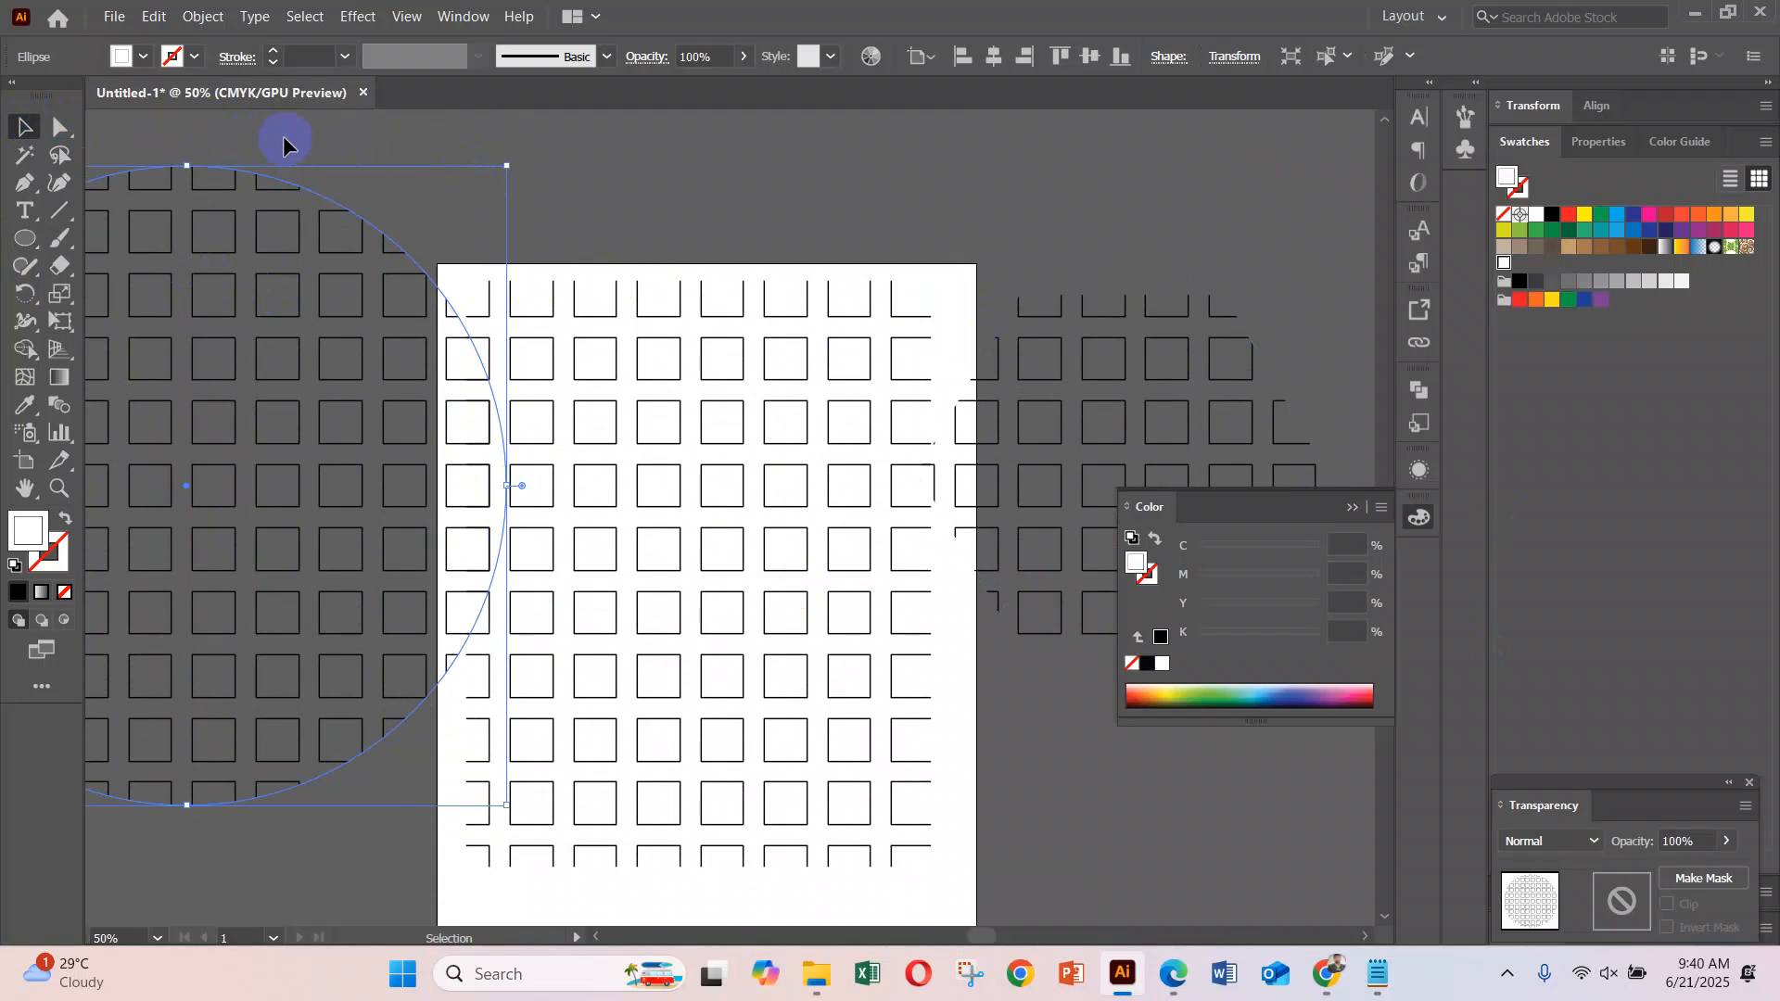
{"action": "key", "text": "ctrl+a"}
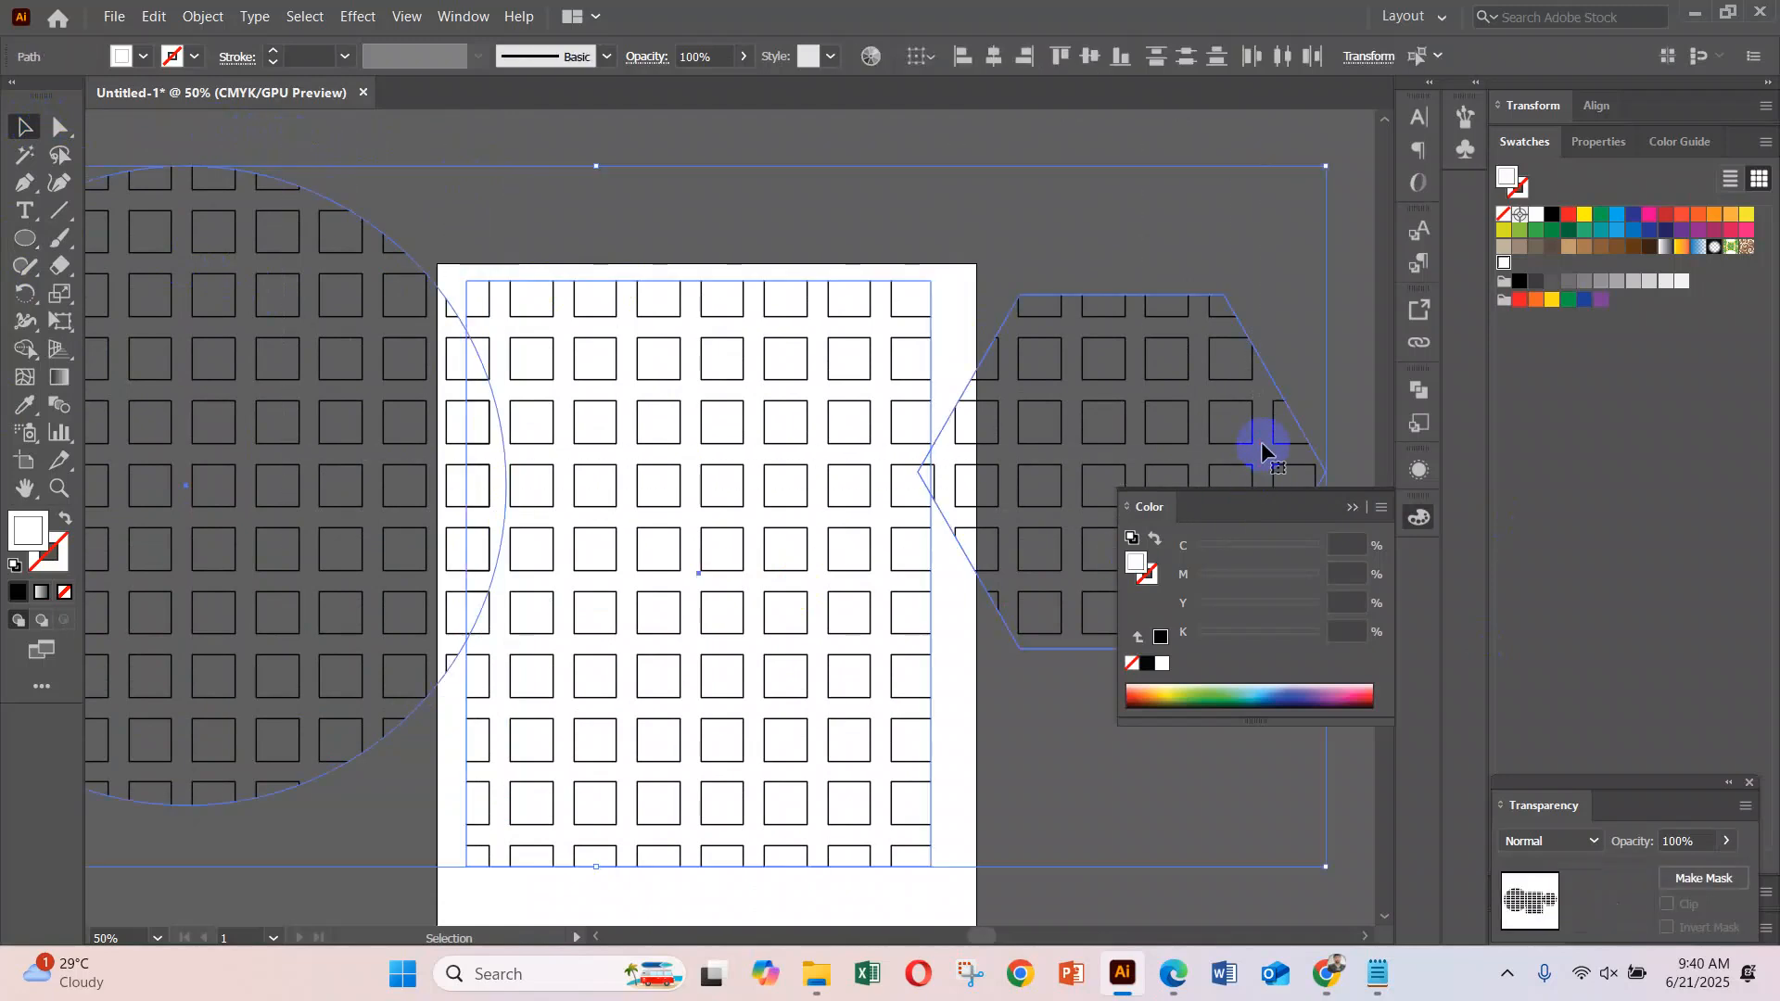
{"action": "key", "text": "Delete"}
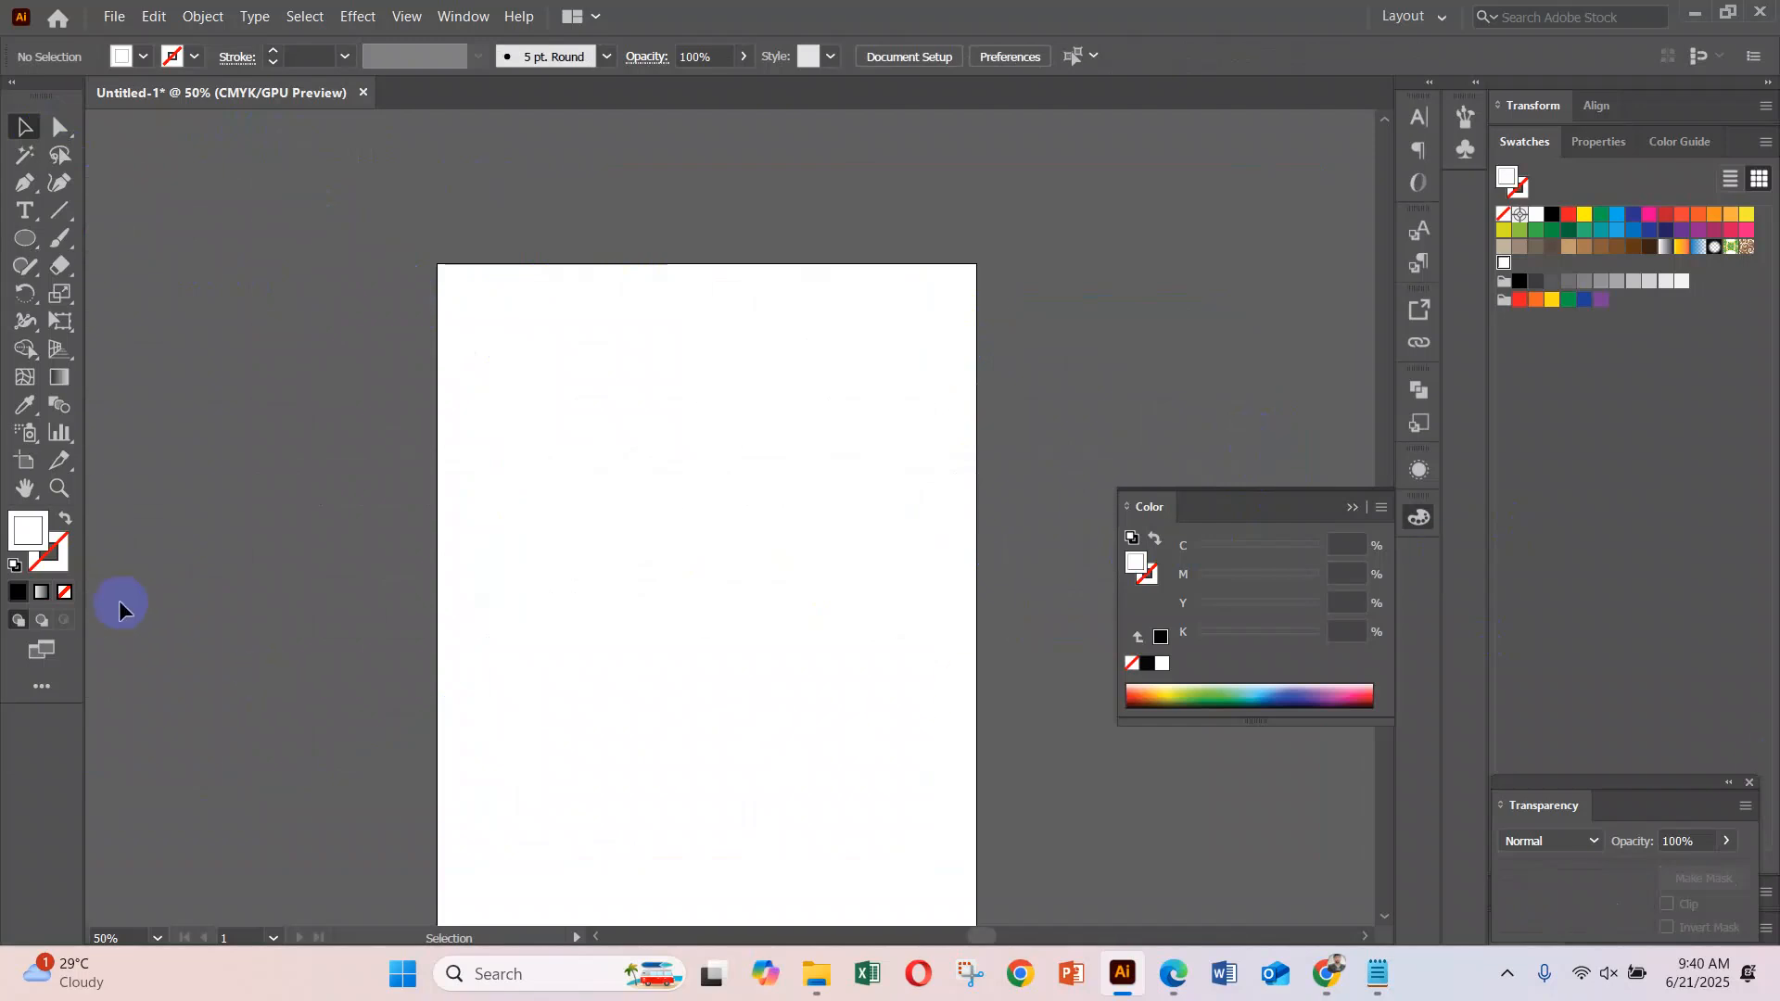
Draw a small square with no fill and a black 1 pt stroke on the artboard
{"action": "left_click", "coordinate": [63, 593]}
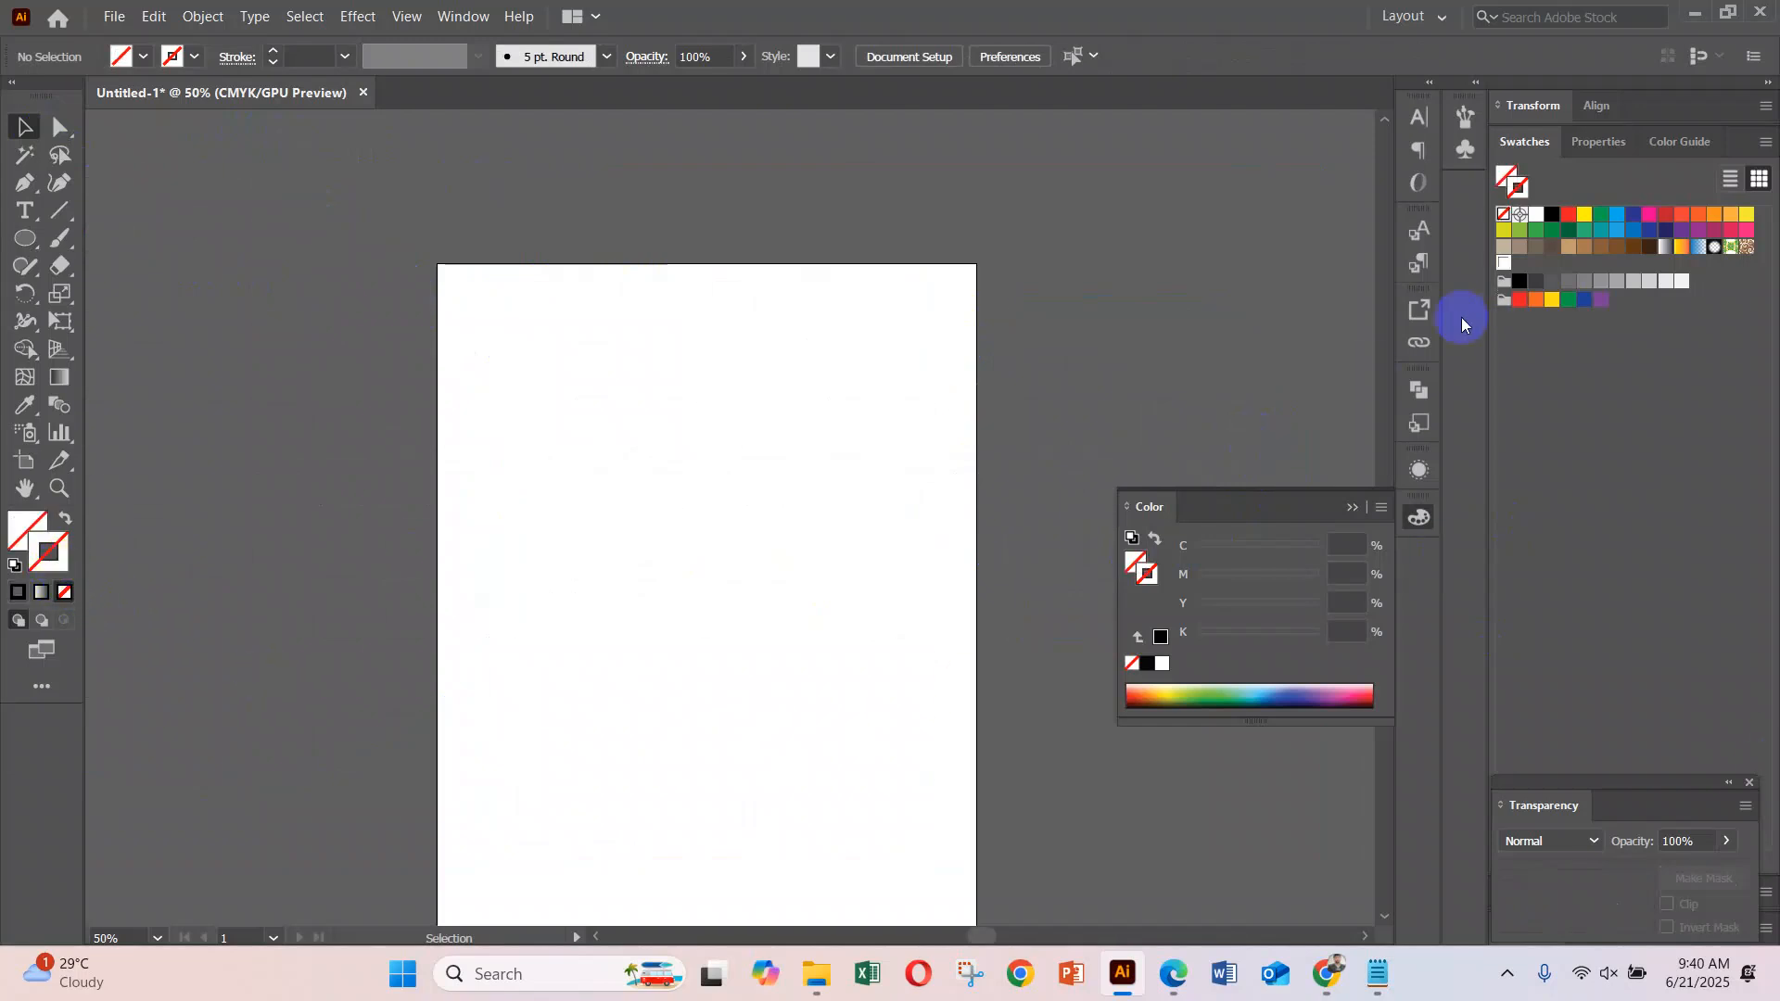
{"action": "left_click", "coordinate": [1552, 215]}
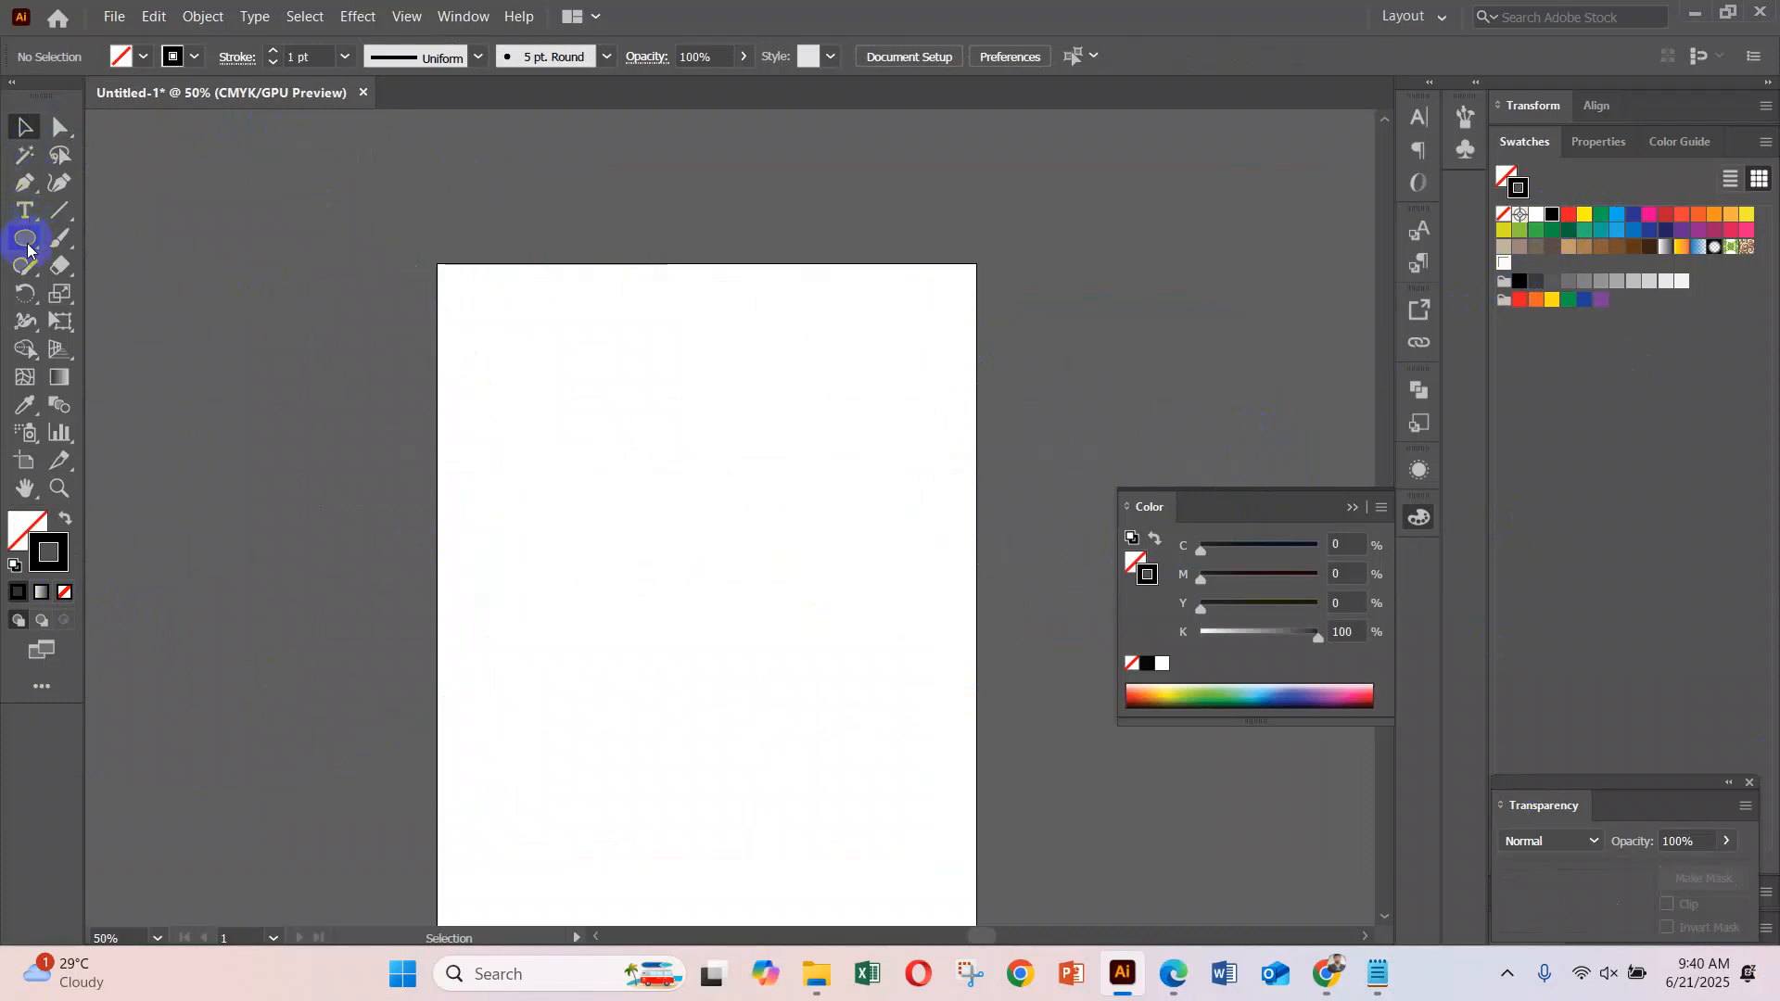
{"action": "left_click_drag", "start_coordinate": [28, 246], "coordinate": [74, 235]}
{"action": "left_click_drag", "start_coordinate": [556, 466], "coordinate": [586, 495]}
{"action": "left_click_drag", "start_coordinate": [530, 423], "coordinate": [811, 643]}
{"action": "left_click_drag", "start_coordinate": [683, 564], "coordinate": [922, 683]}
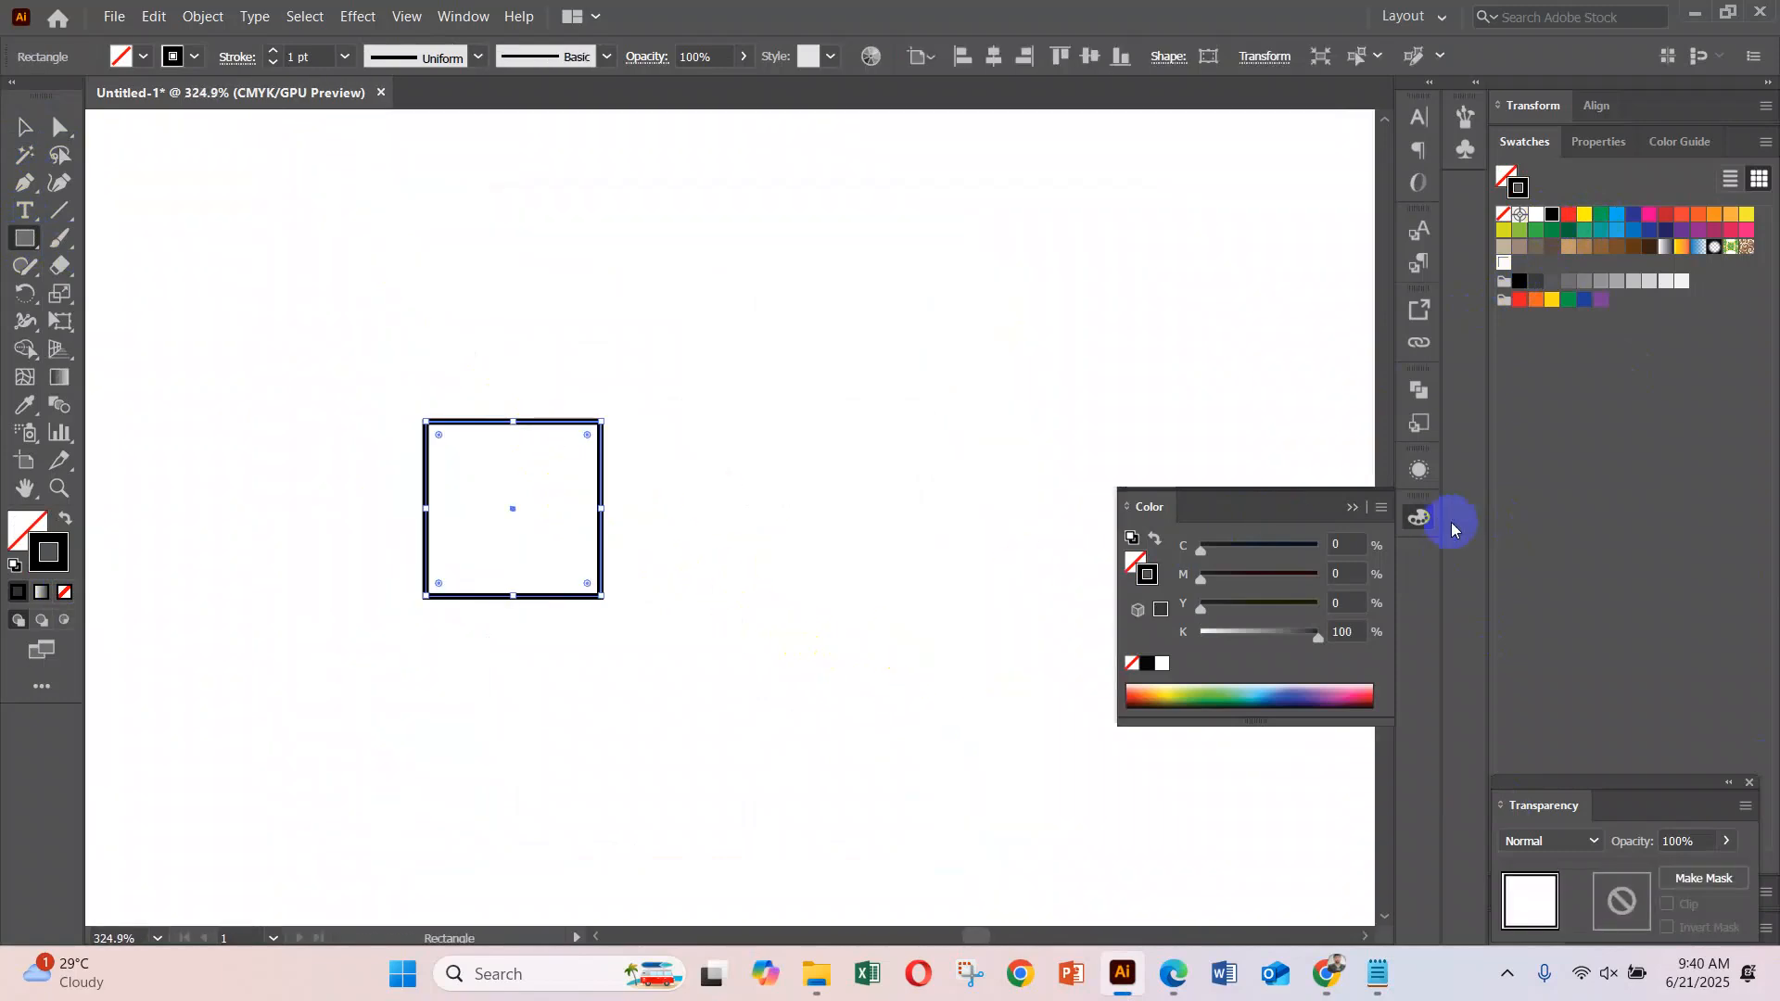
{"action": "left_click", "coordinate": [1365, 510]}
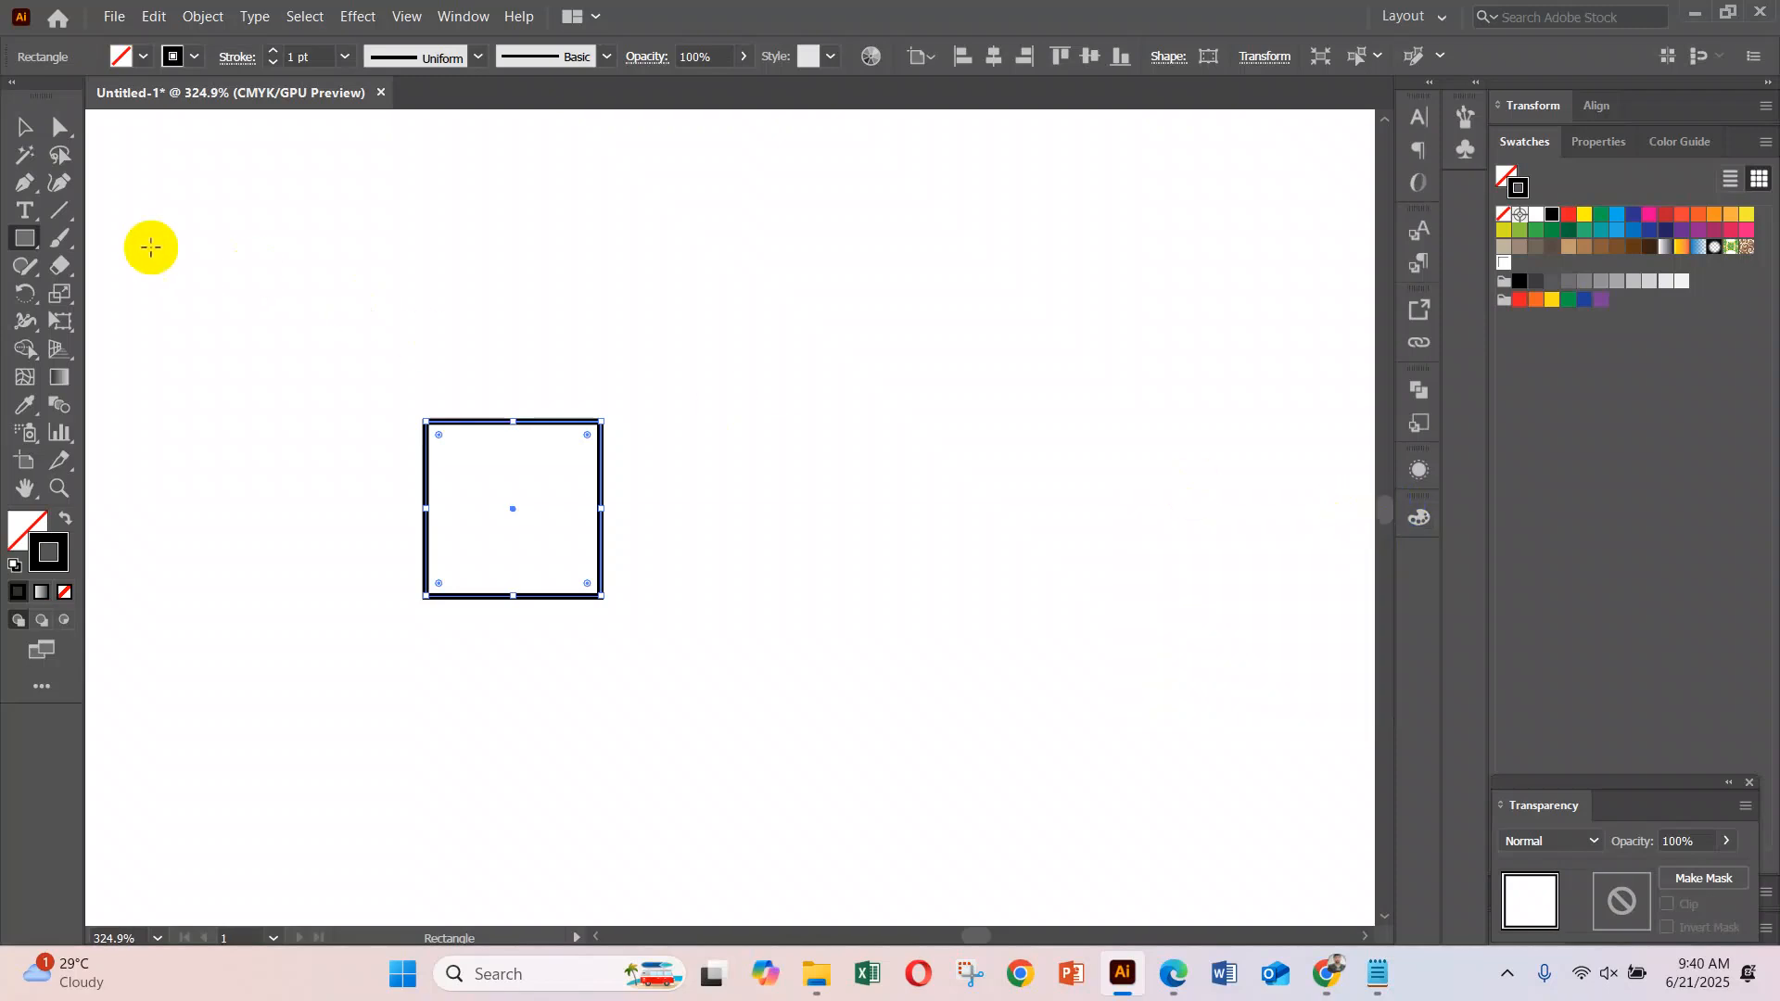
{"action": "left_click", "coordinate": [42, 240]}
{"action": "left_click_drag", "start_coordinate": [476, 202], "coordinate": [556, 319]}
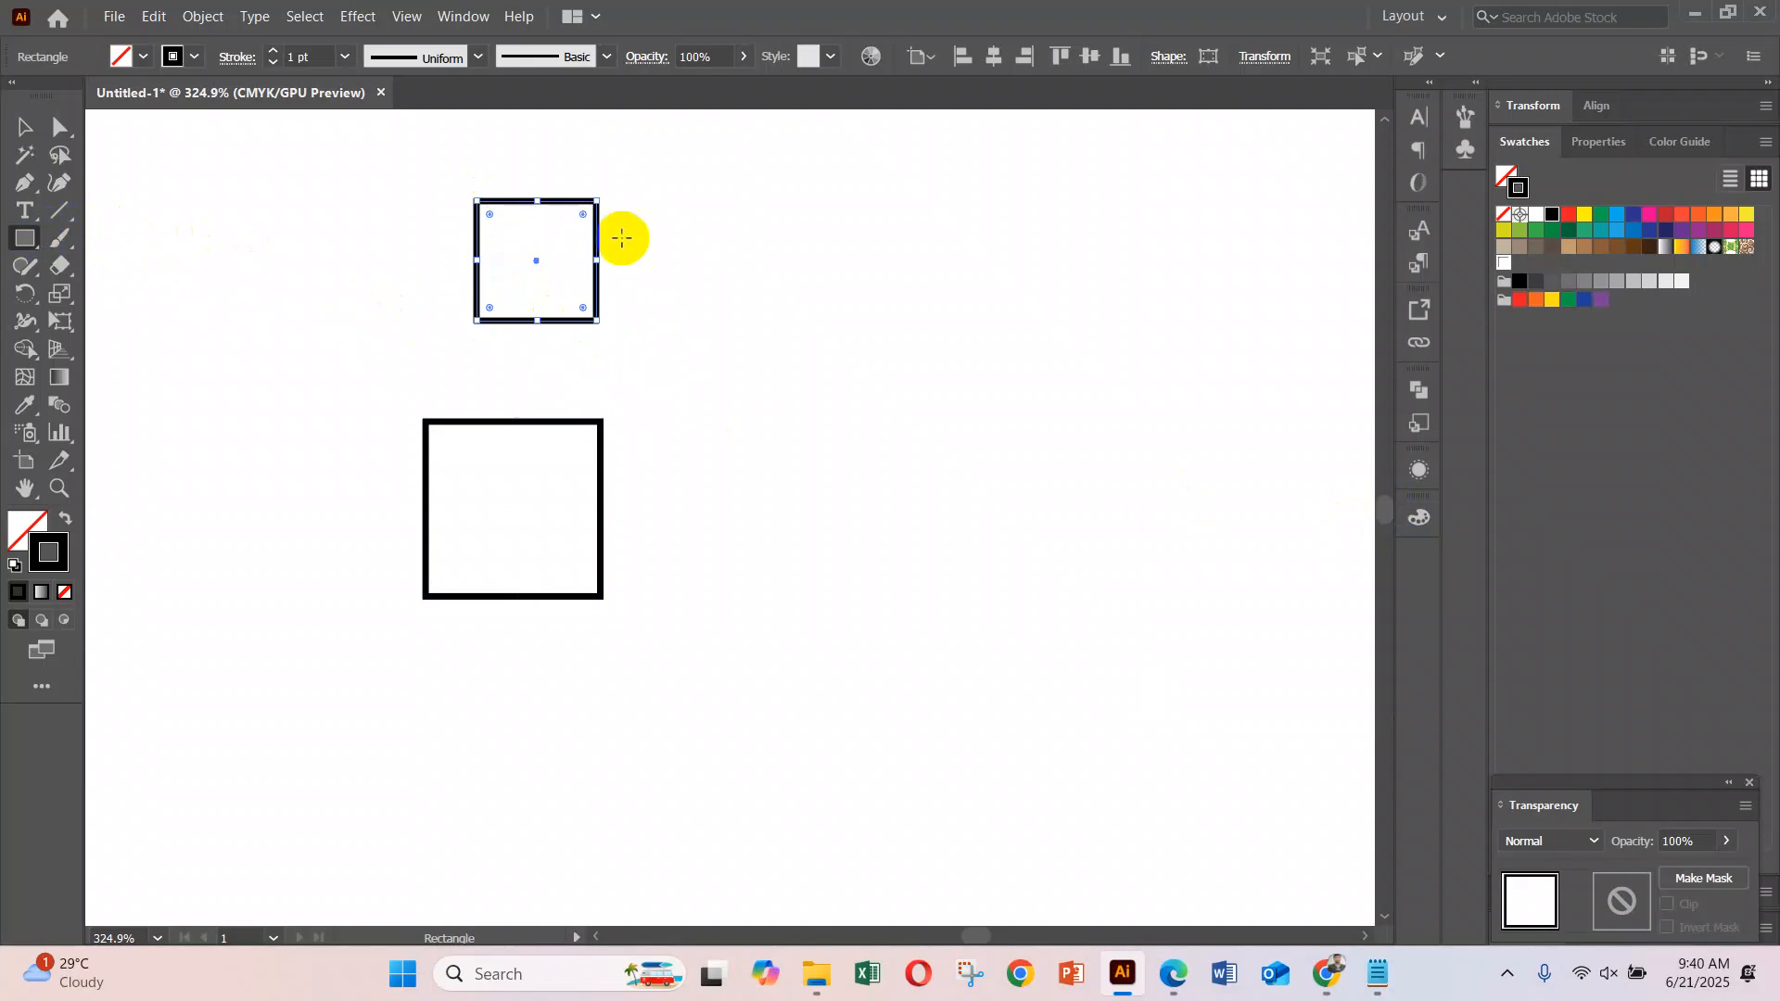
{"action": "key", "text": "Delete"}
Scale the square down to about half its size and duplicate it sideways into a row of five touching squares
{"action": "left_click", "coordinate": [25, 127]}
{"action": "left_click_drag", "start_coordinate": [462, 351], "coordinate": [734, 605]}
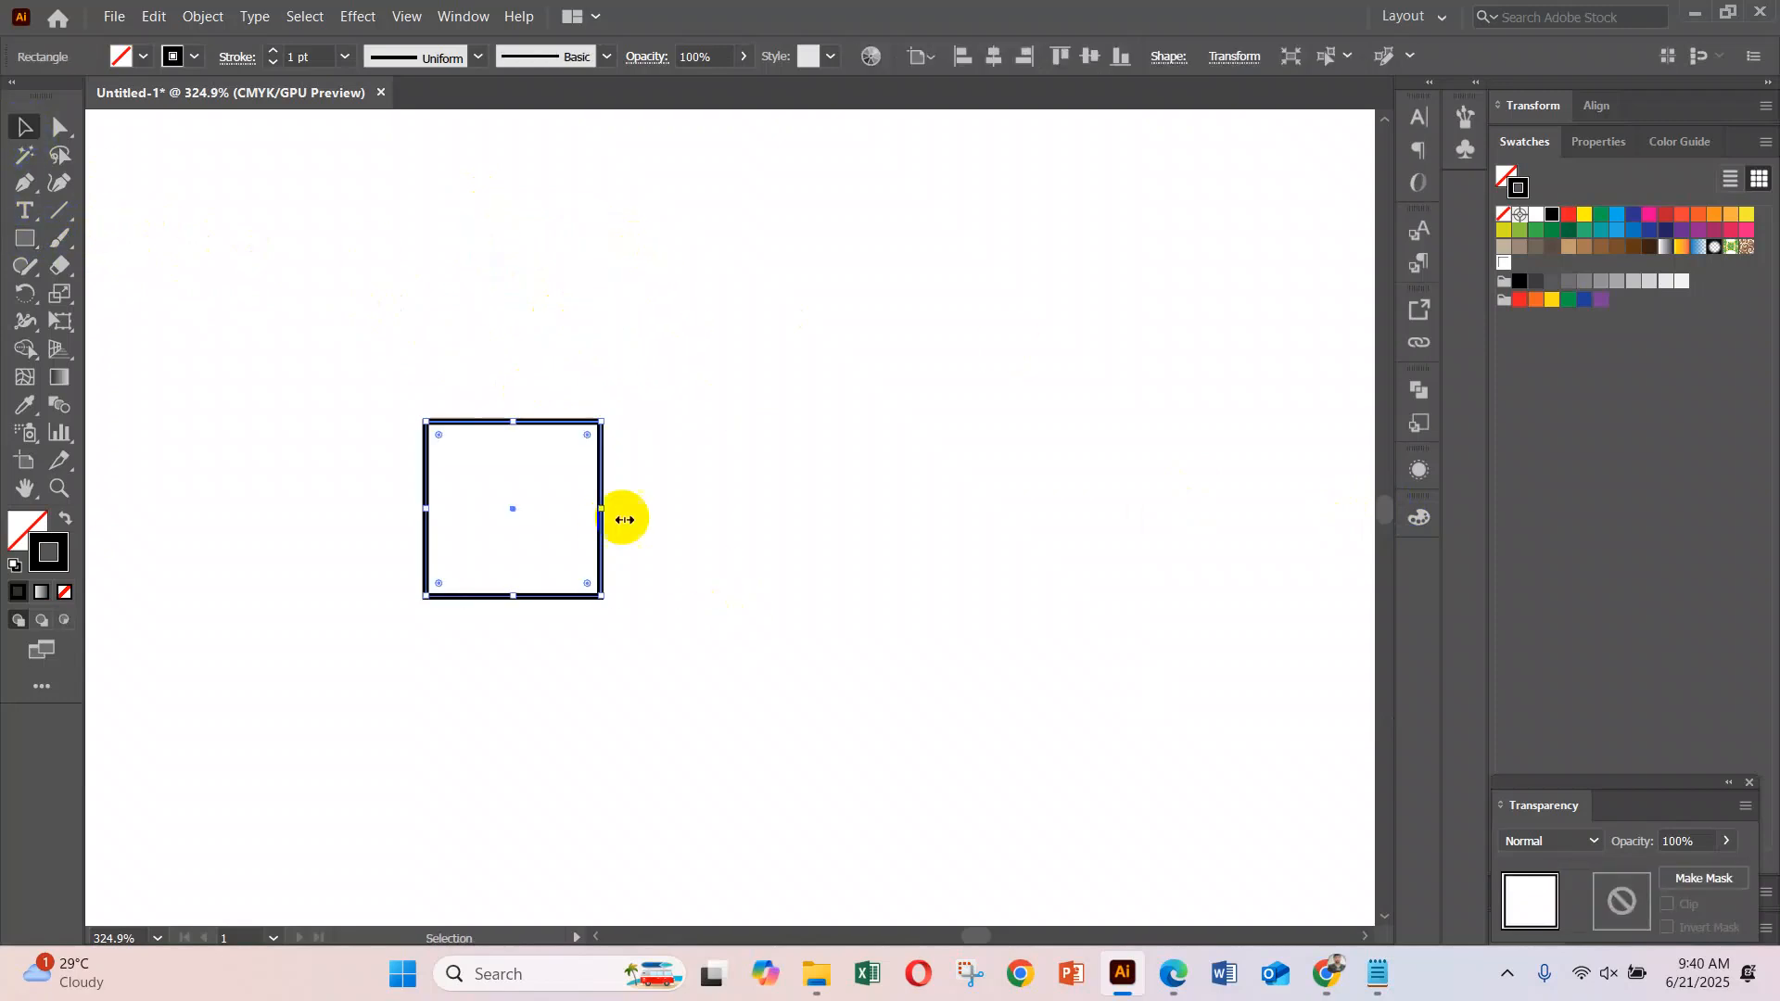
{"action": "left_click_drag", "start_coordinate": [599, 421], "coordinate": [591, 530]}
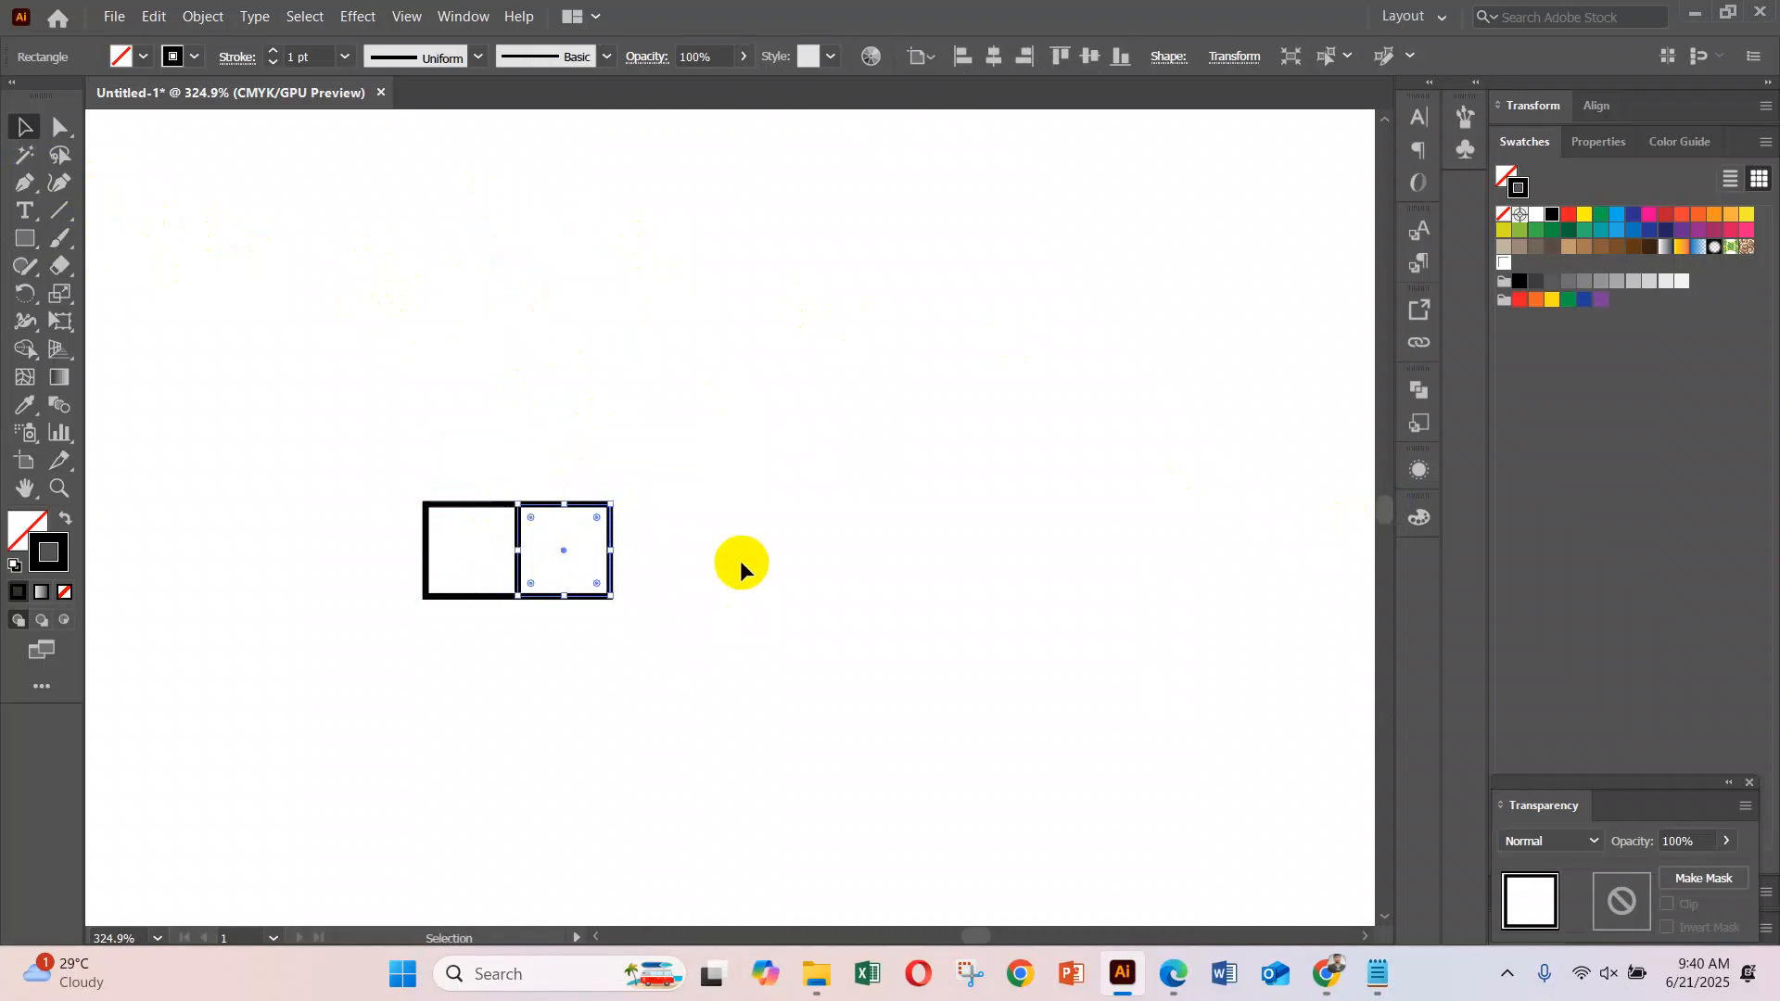
{"action": "key", "text": "ctrl+d"}
{"action": "key", "text": "ctrl+d"}
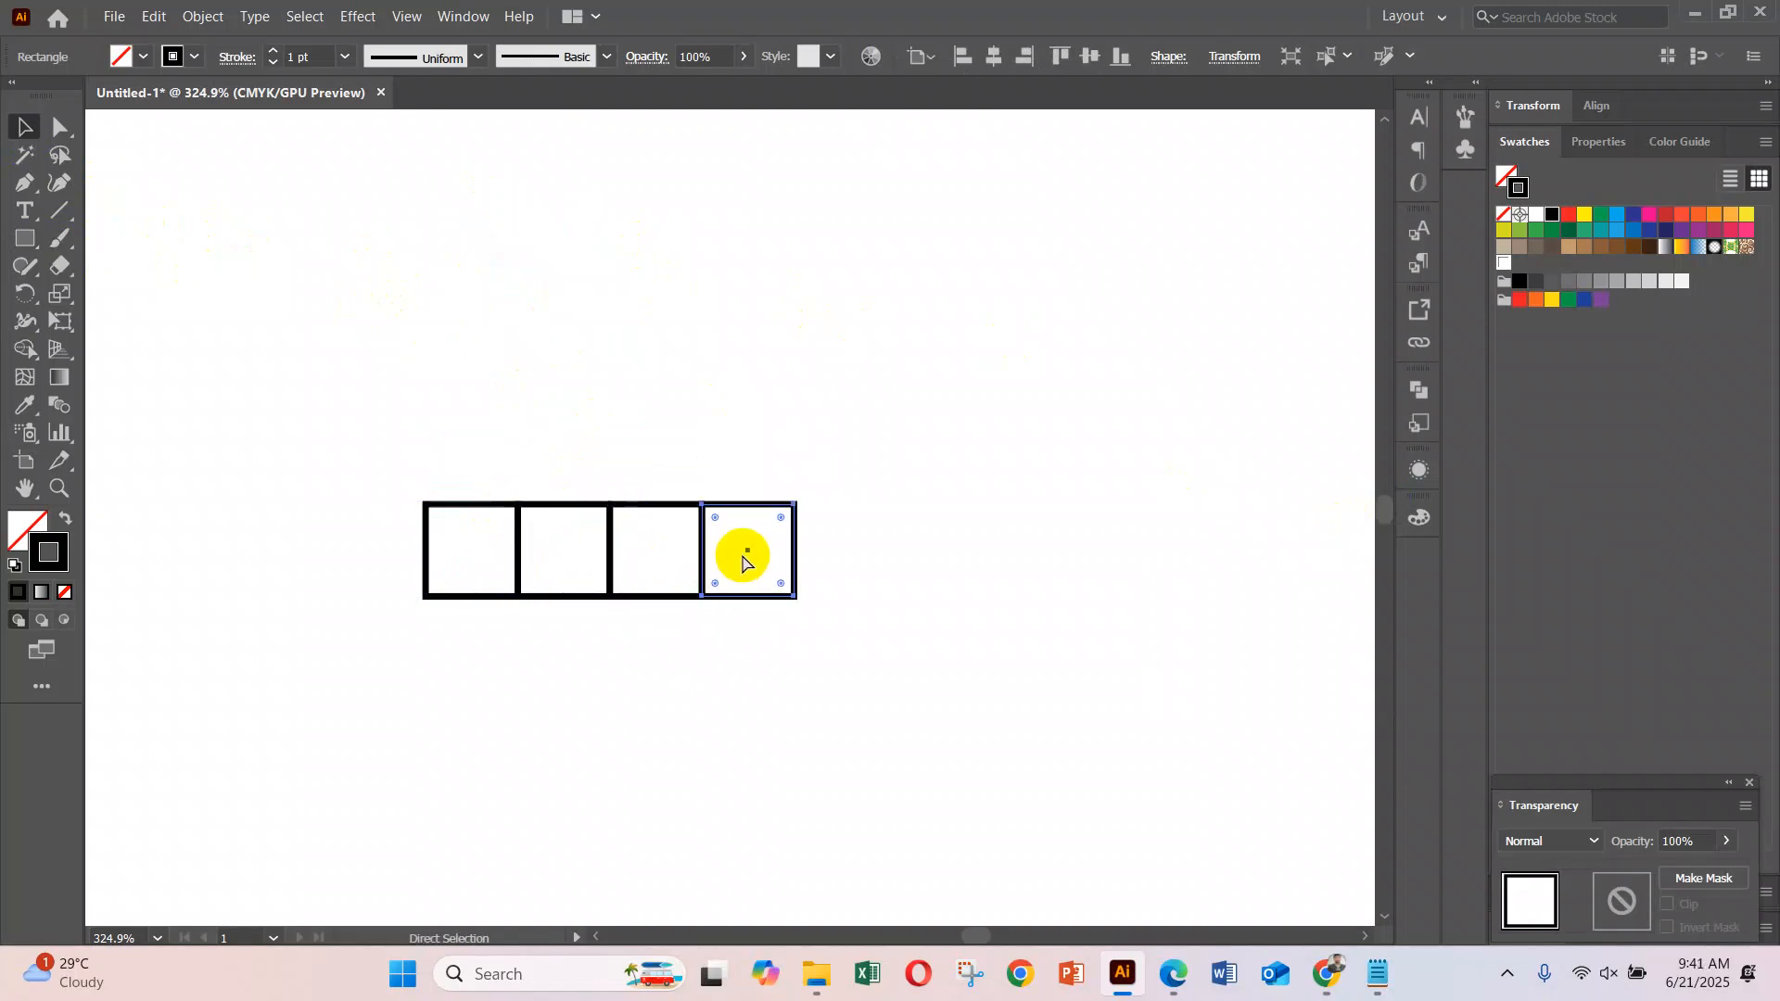
{"action": "key", "text": "ctrl+d"}
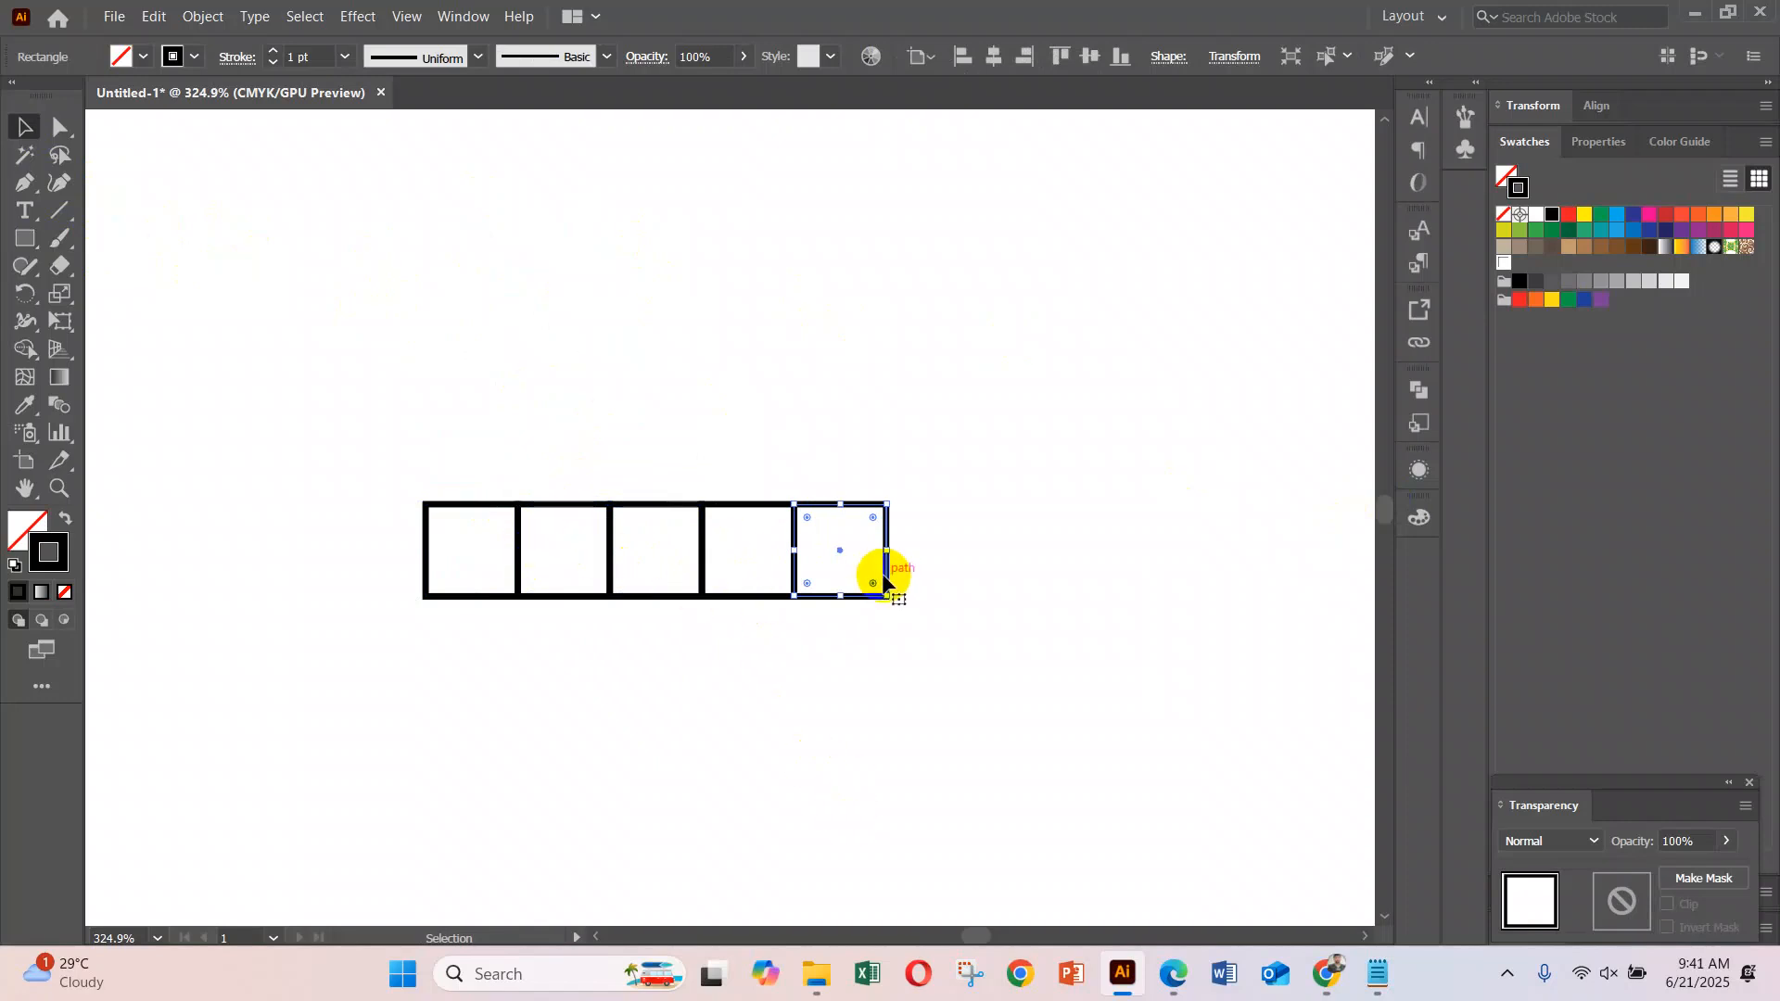
Duplicate the row of five squares directly below so the two rows share an edge
{"action": "left_click_drag", "start_coordinate": [437, 447], "coordinate": [1103, 642]}
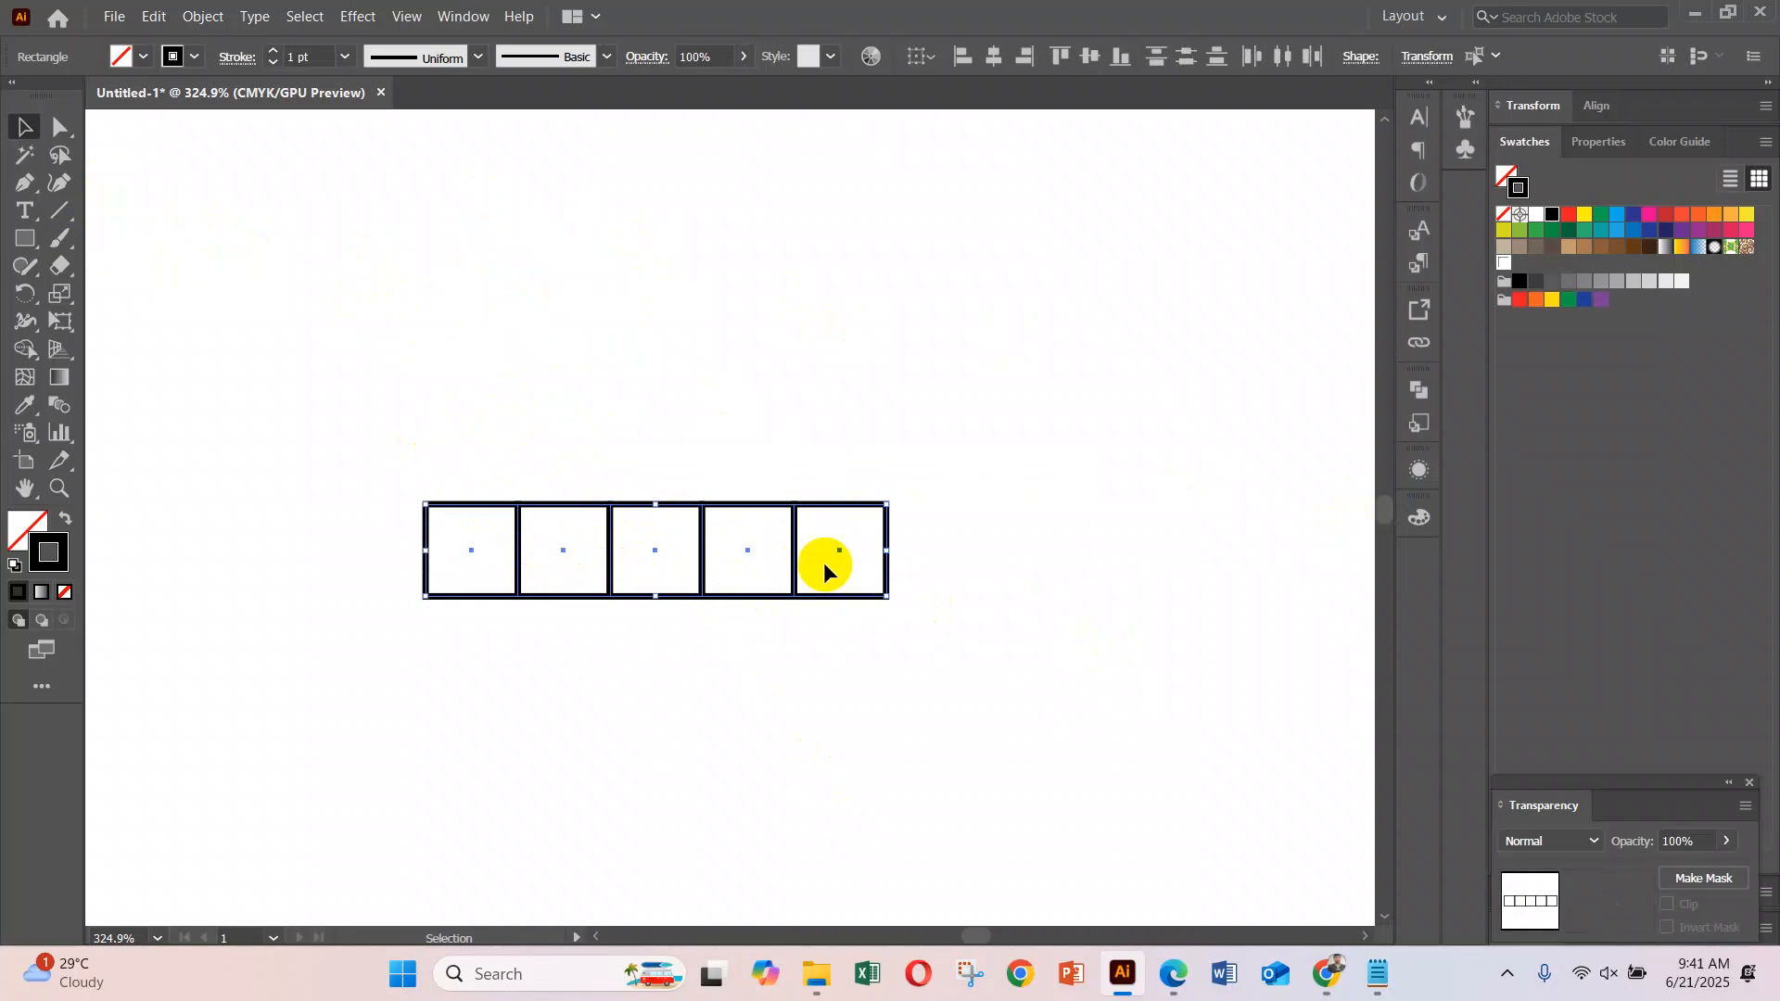
{"action": "left_click_drag", "start_coordinate": [747, 551], "coordinate": [747, 644]}
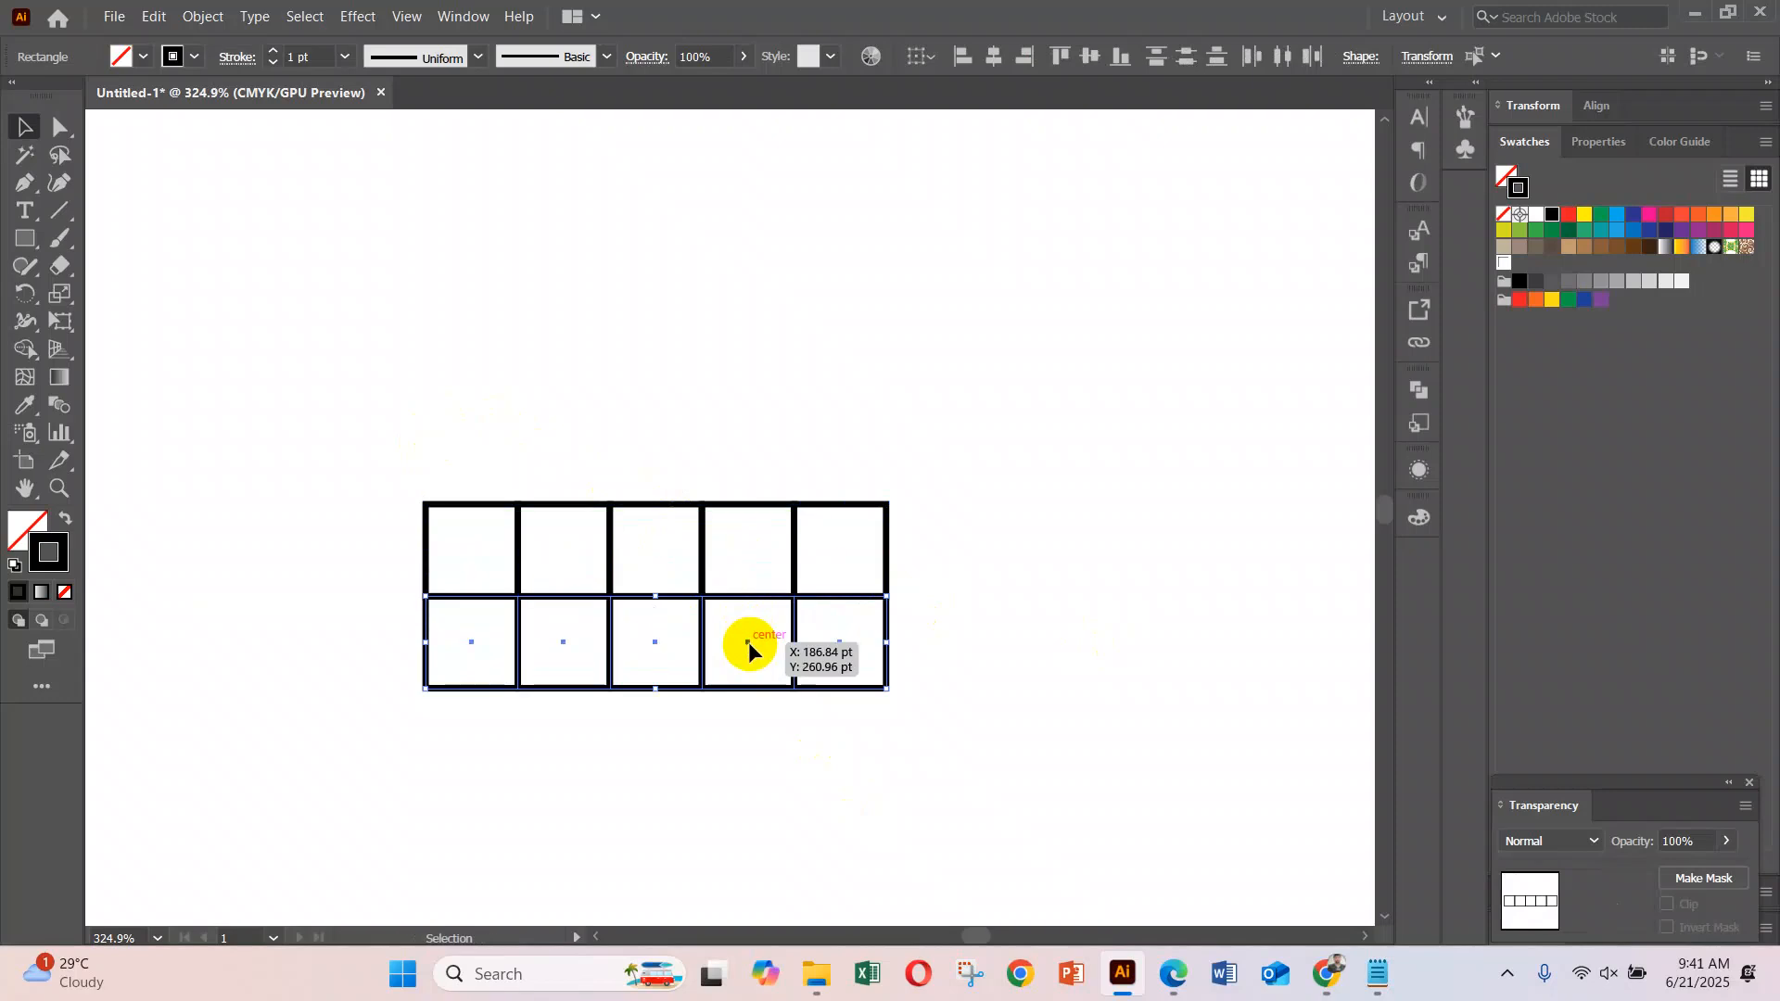
{"action": "left_click", "coordinate": [927, 720]}
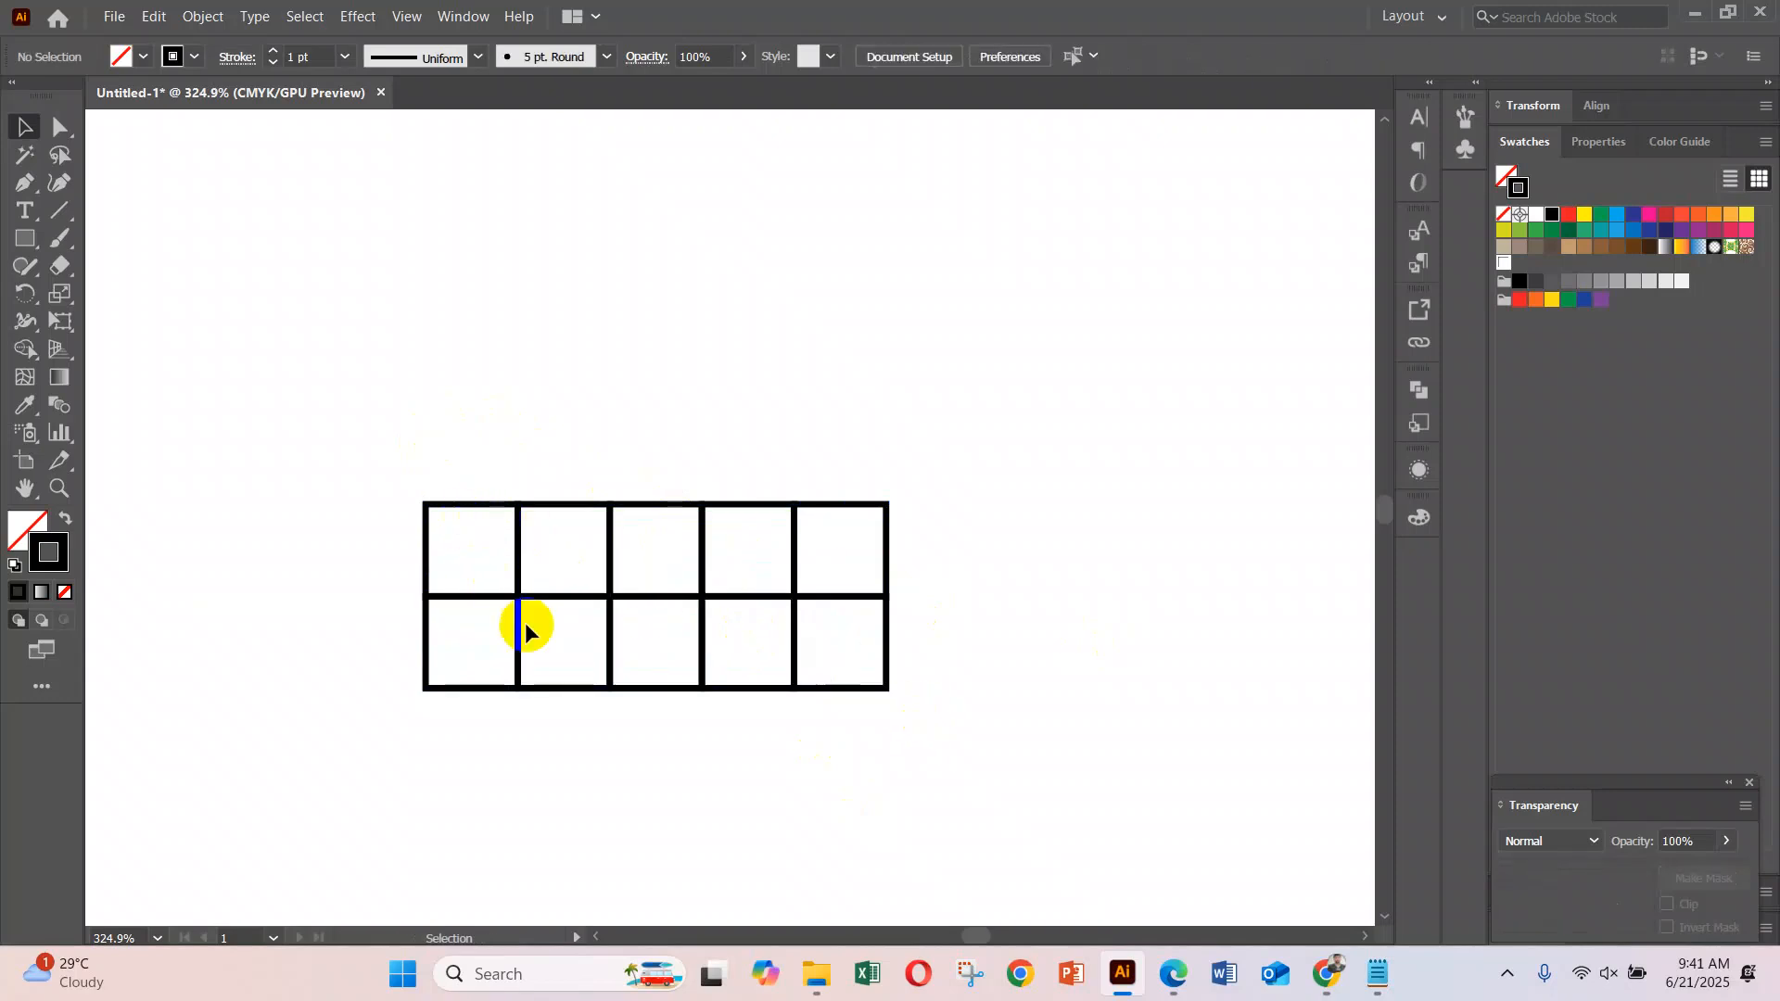
Delete the rightmost square of the upper row and the leftmost square of the lower row
{"action": "left_click_drag", "start_coordinate": [418, 458], "coordinate": [468, 543]}
{"action": "left_click_drag", "start_coordinate": [846, 456], "coordinate": [915, 558]}
{"action": "key", "text": "Delete"}
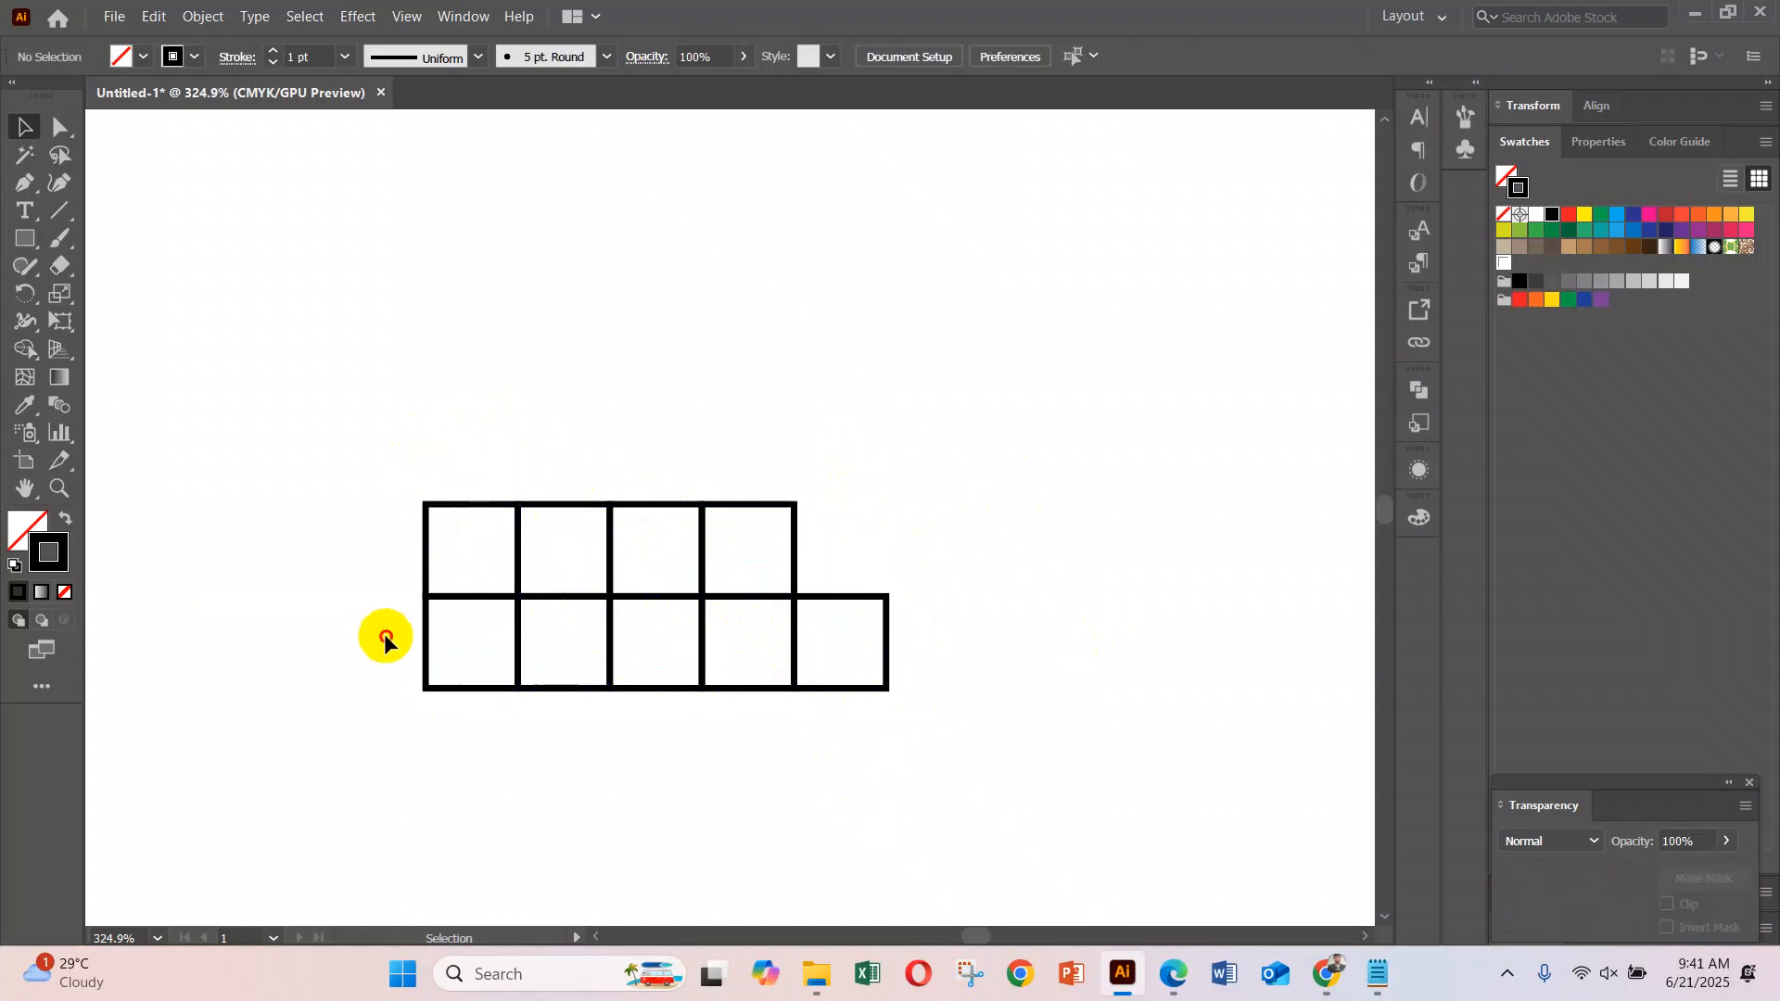
{"action": "left_click_drag", "start_coordinate": [381, 636], "coordinate": [476, 747]}
{"action": "key", "text": "Delete"}
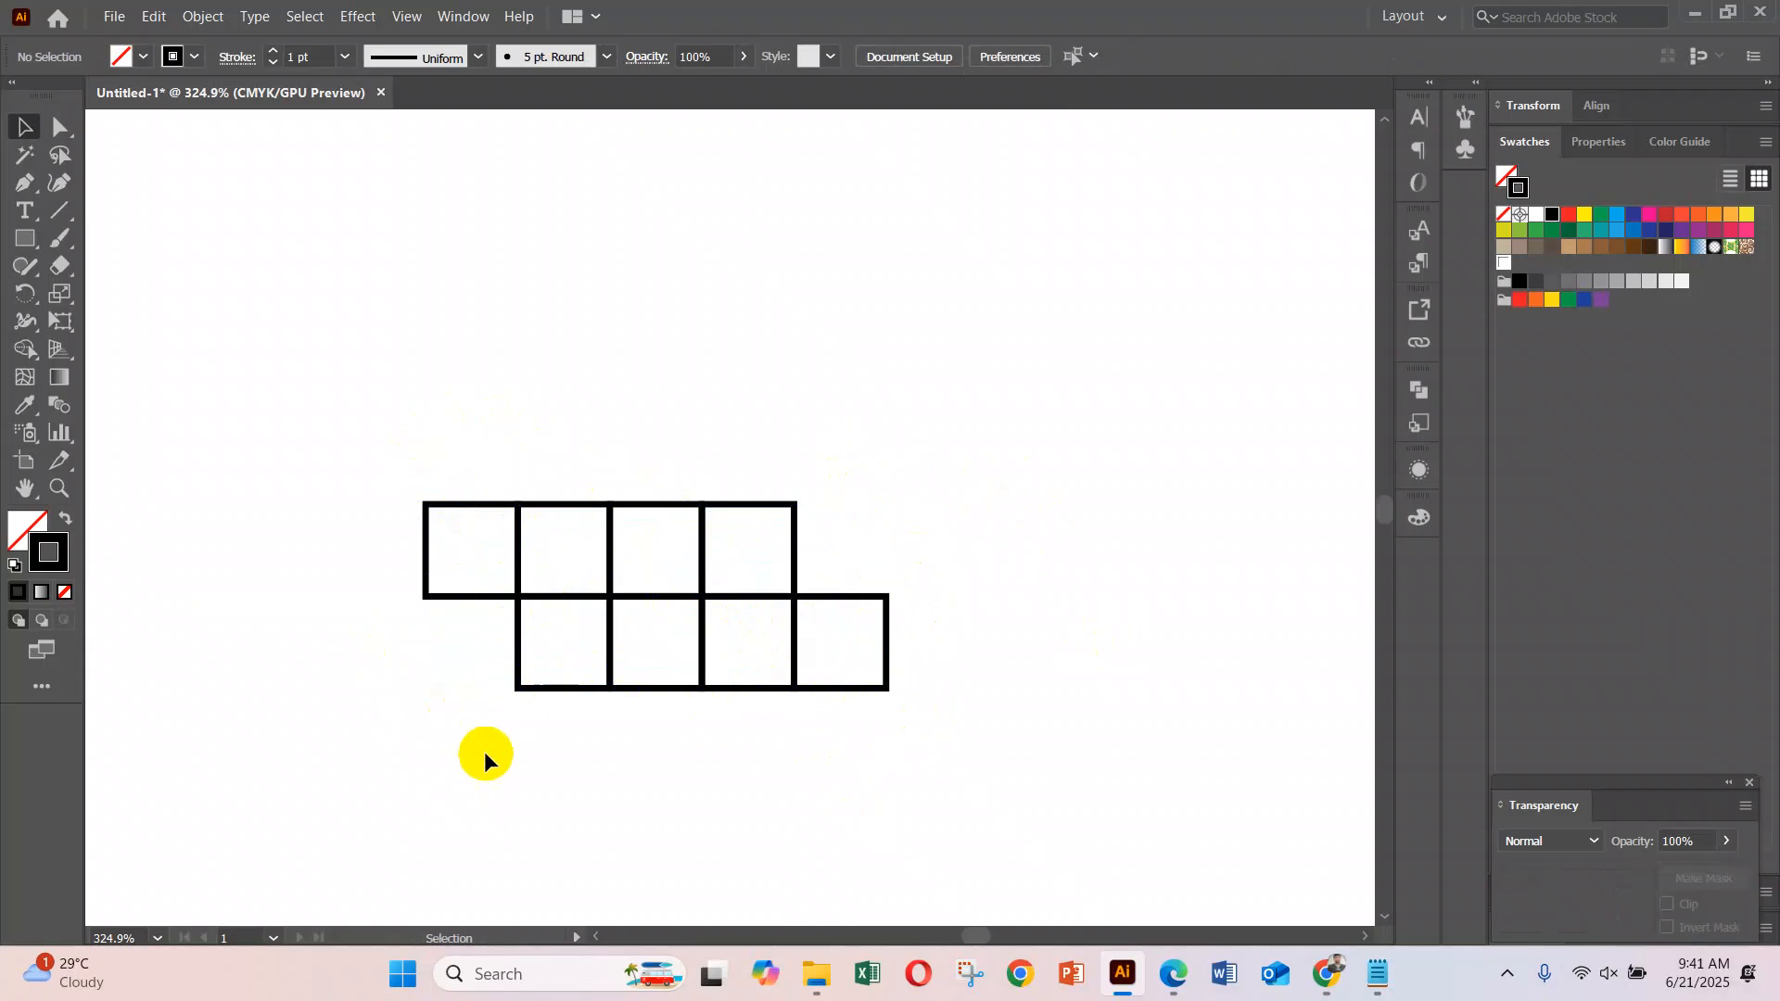
Merge the four squares of each row into a single rectangle with the Shape Builder tool
{"action": "left_click_drag", "start_coordinate": [371, 449], "coordinate": [928, 557]}
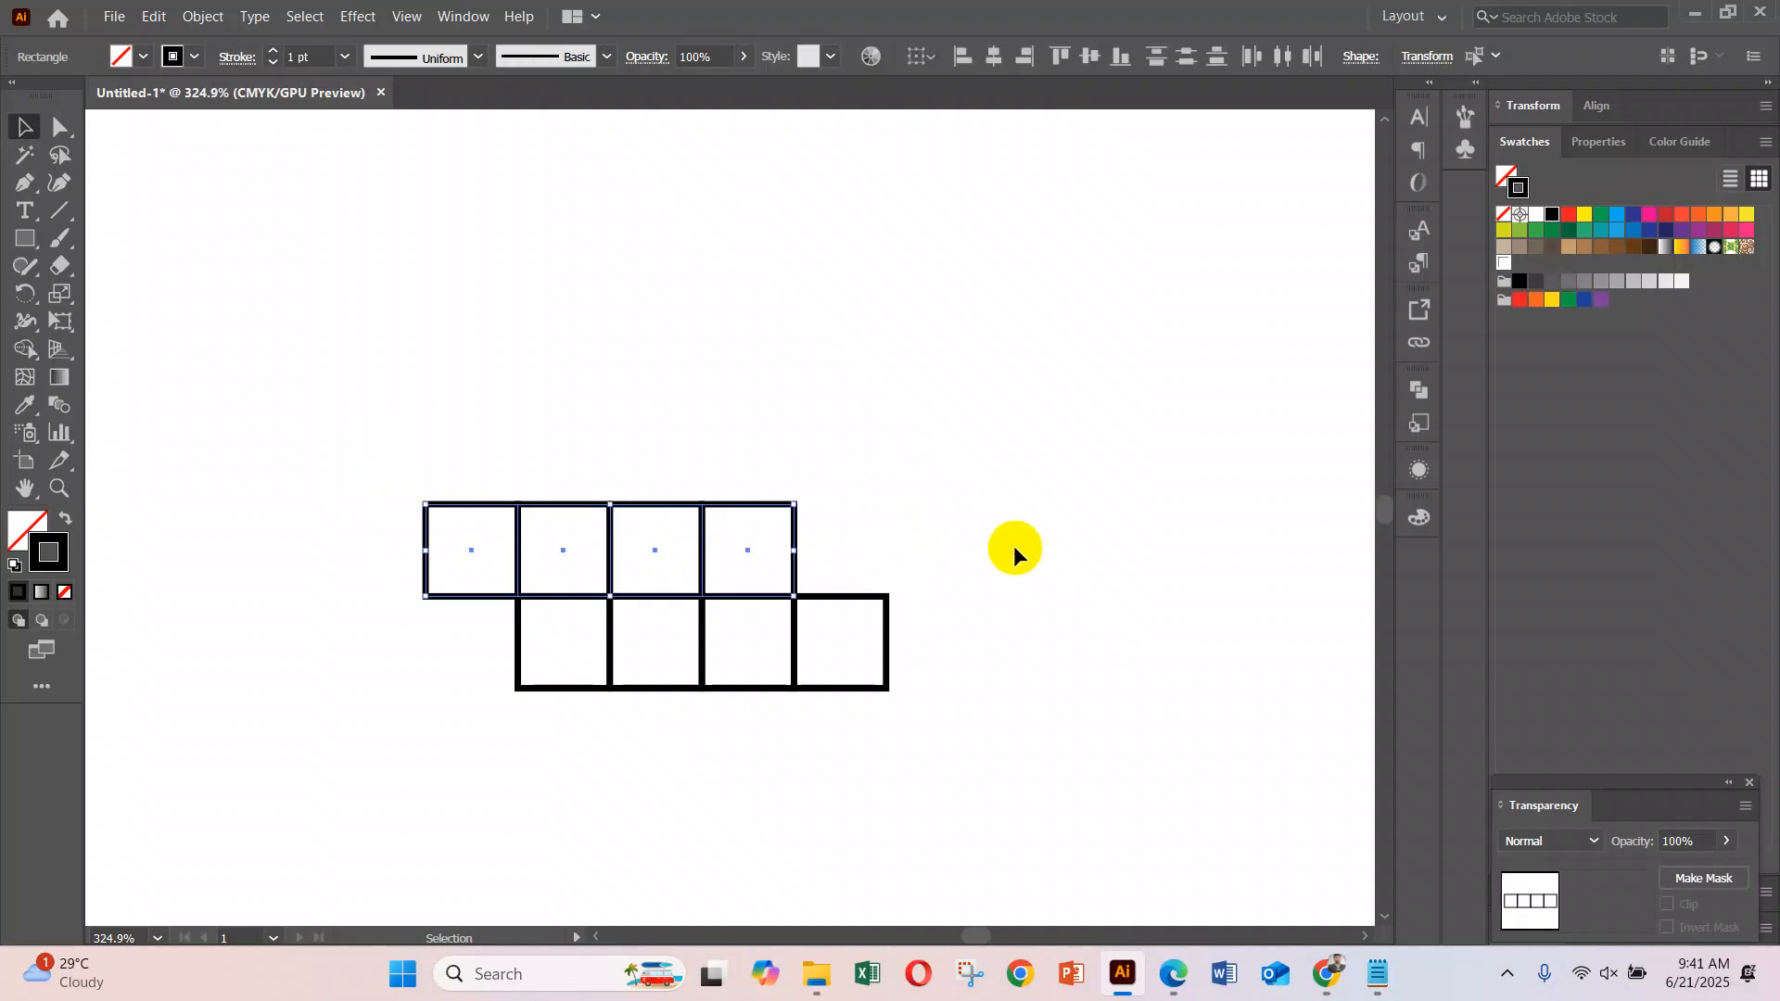
{"action": "left_click", "coordinate": [35, 357]}
{"action": "left_click_drag", "start_coordinate": [459, 543], "coordinate": [732, 556]}
{"action": "left_click", "coordinate": [25, 127]}
{"action": "left_click_drag", "start_coordinate": [405, 655], "coordinate": [992, 810]}
{"action": "left_click", "coordinate": [25, 324]}
{"action": "left_click_drag", "start_coordinate": [548, 636], "coordinate": [836, 657]}
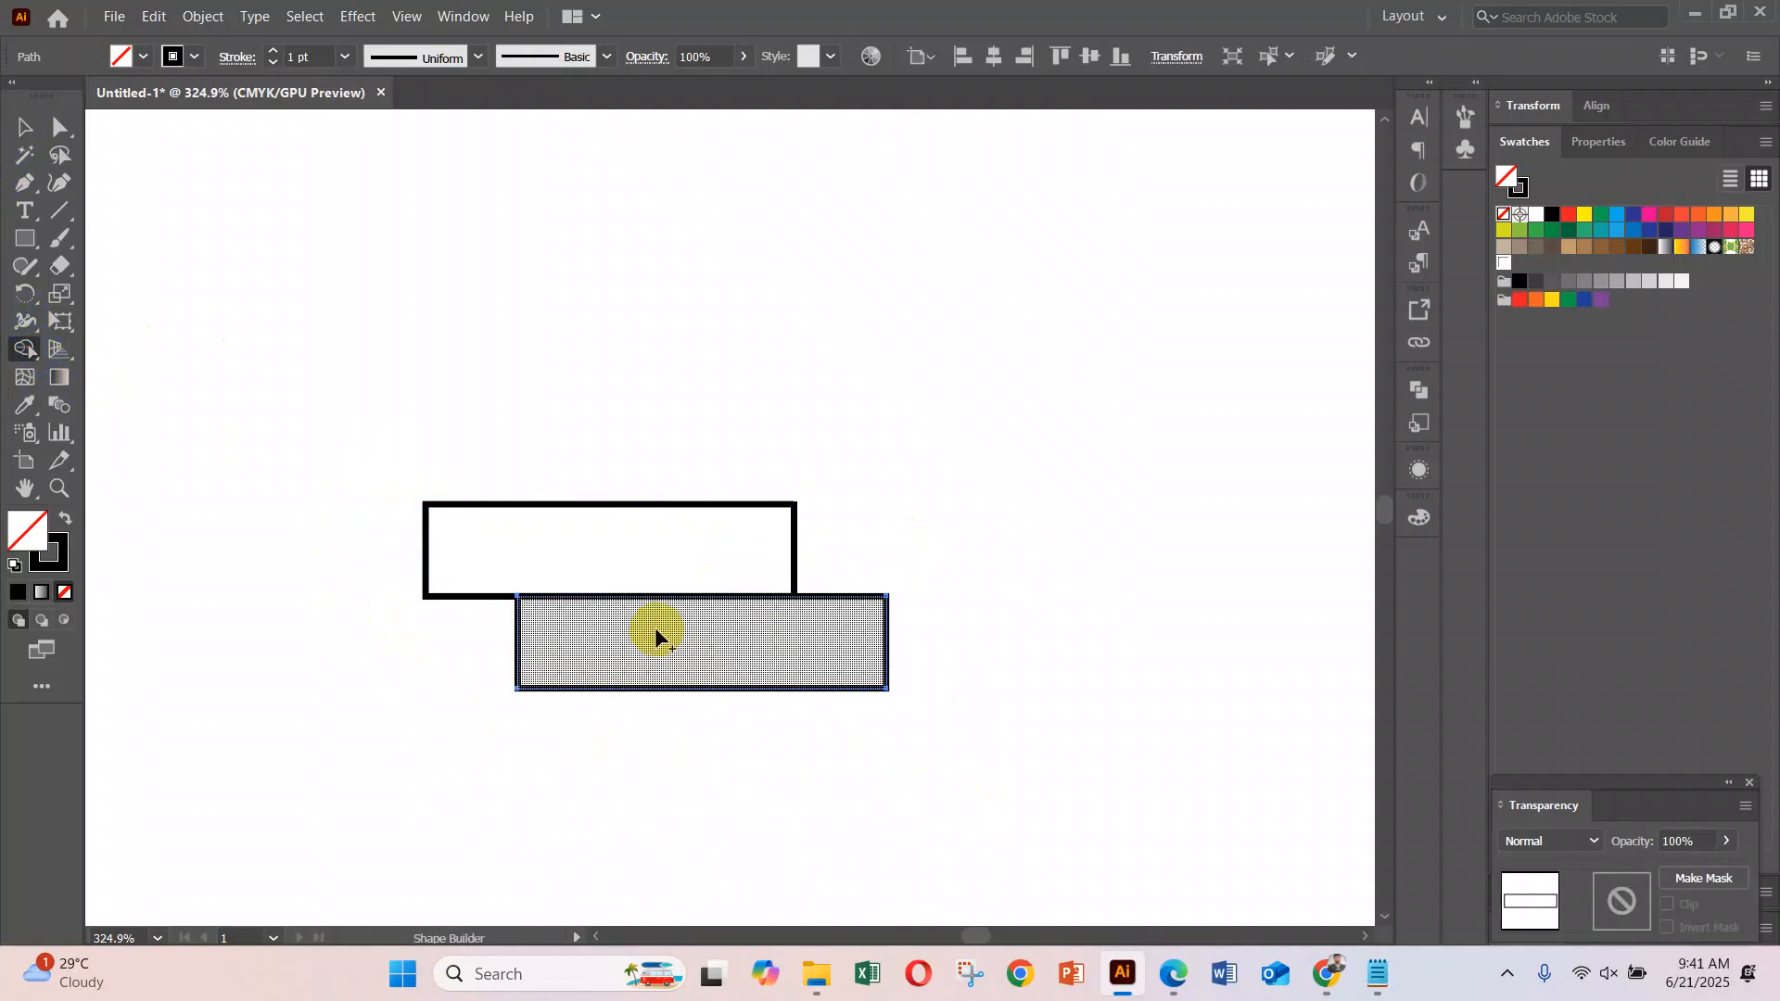
Rotate both offset rectangles together by 45° so they slope upward to the right
{"action": "left_click", "coordinate": [25, 127]}
{"action": "left_click_drag", "start_coordinate": [373, 368], "coordinate": [973, 750]}
{"action": "left_click_drag", "start_coordinate": [895, 494], "coordinate": [793, 401]}
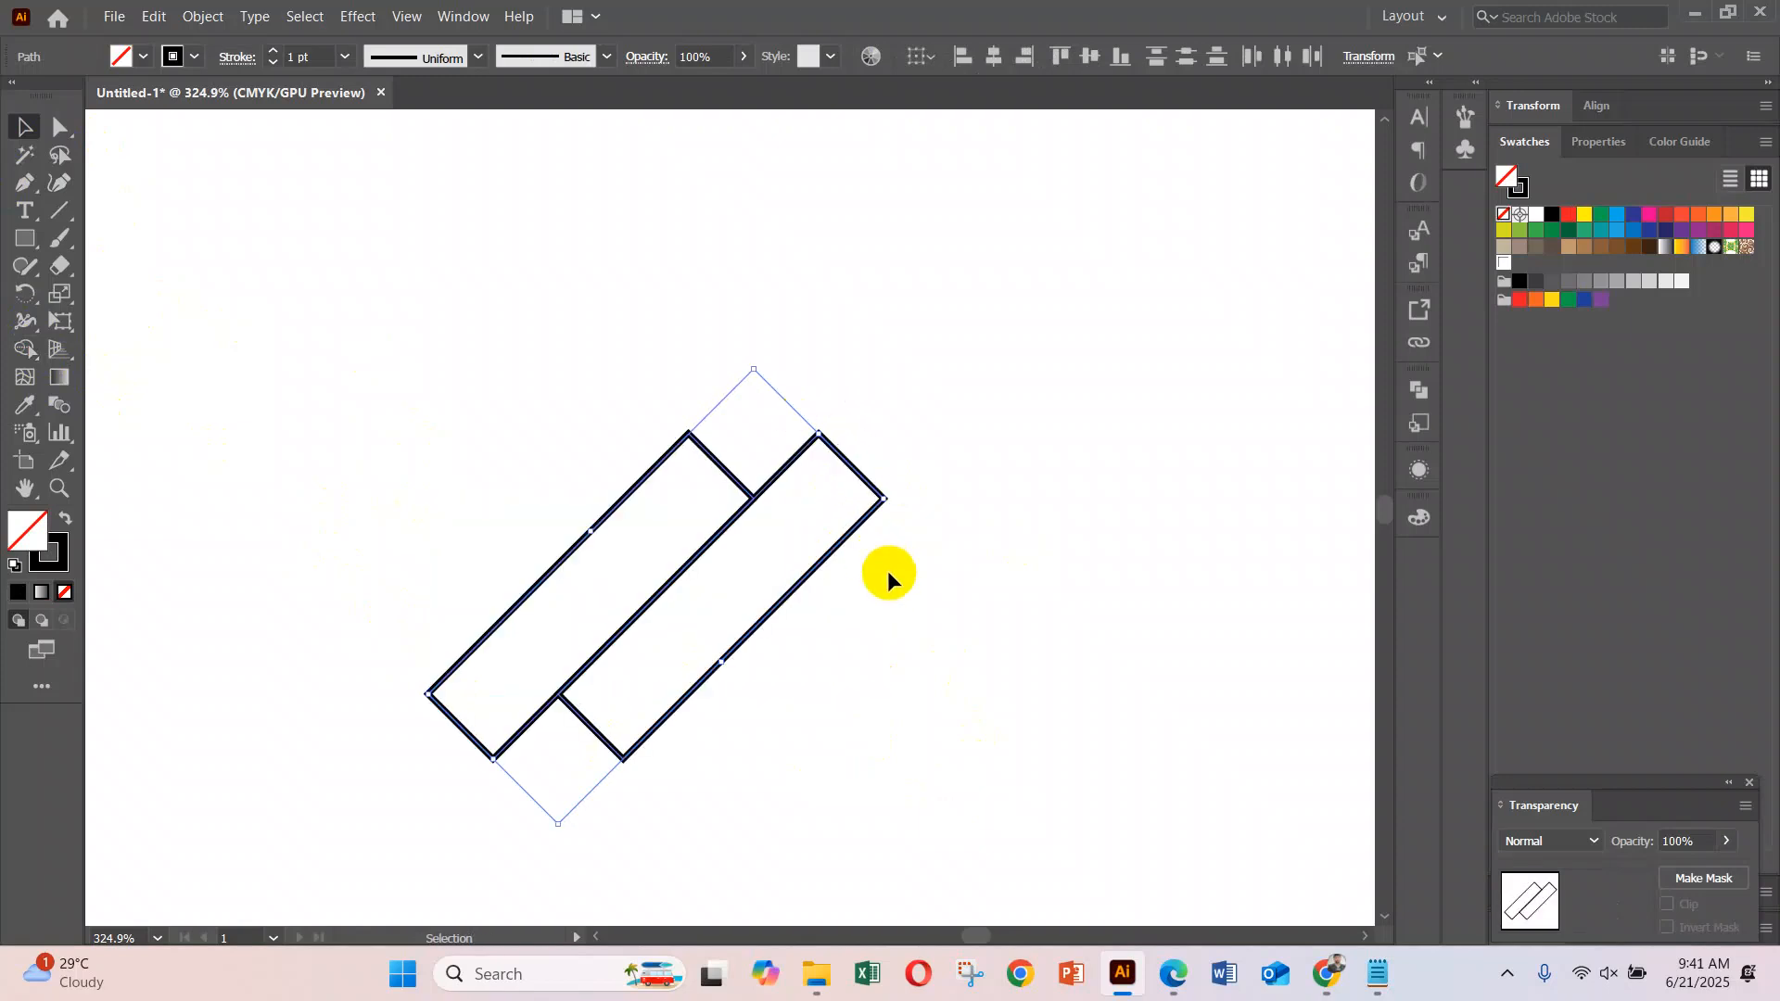
{"action": "key", "text": "ctrl+z"}
{"action": "left_click_drag", "start_coordinate": [898, 499], "coordinate": [803, 397]}
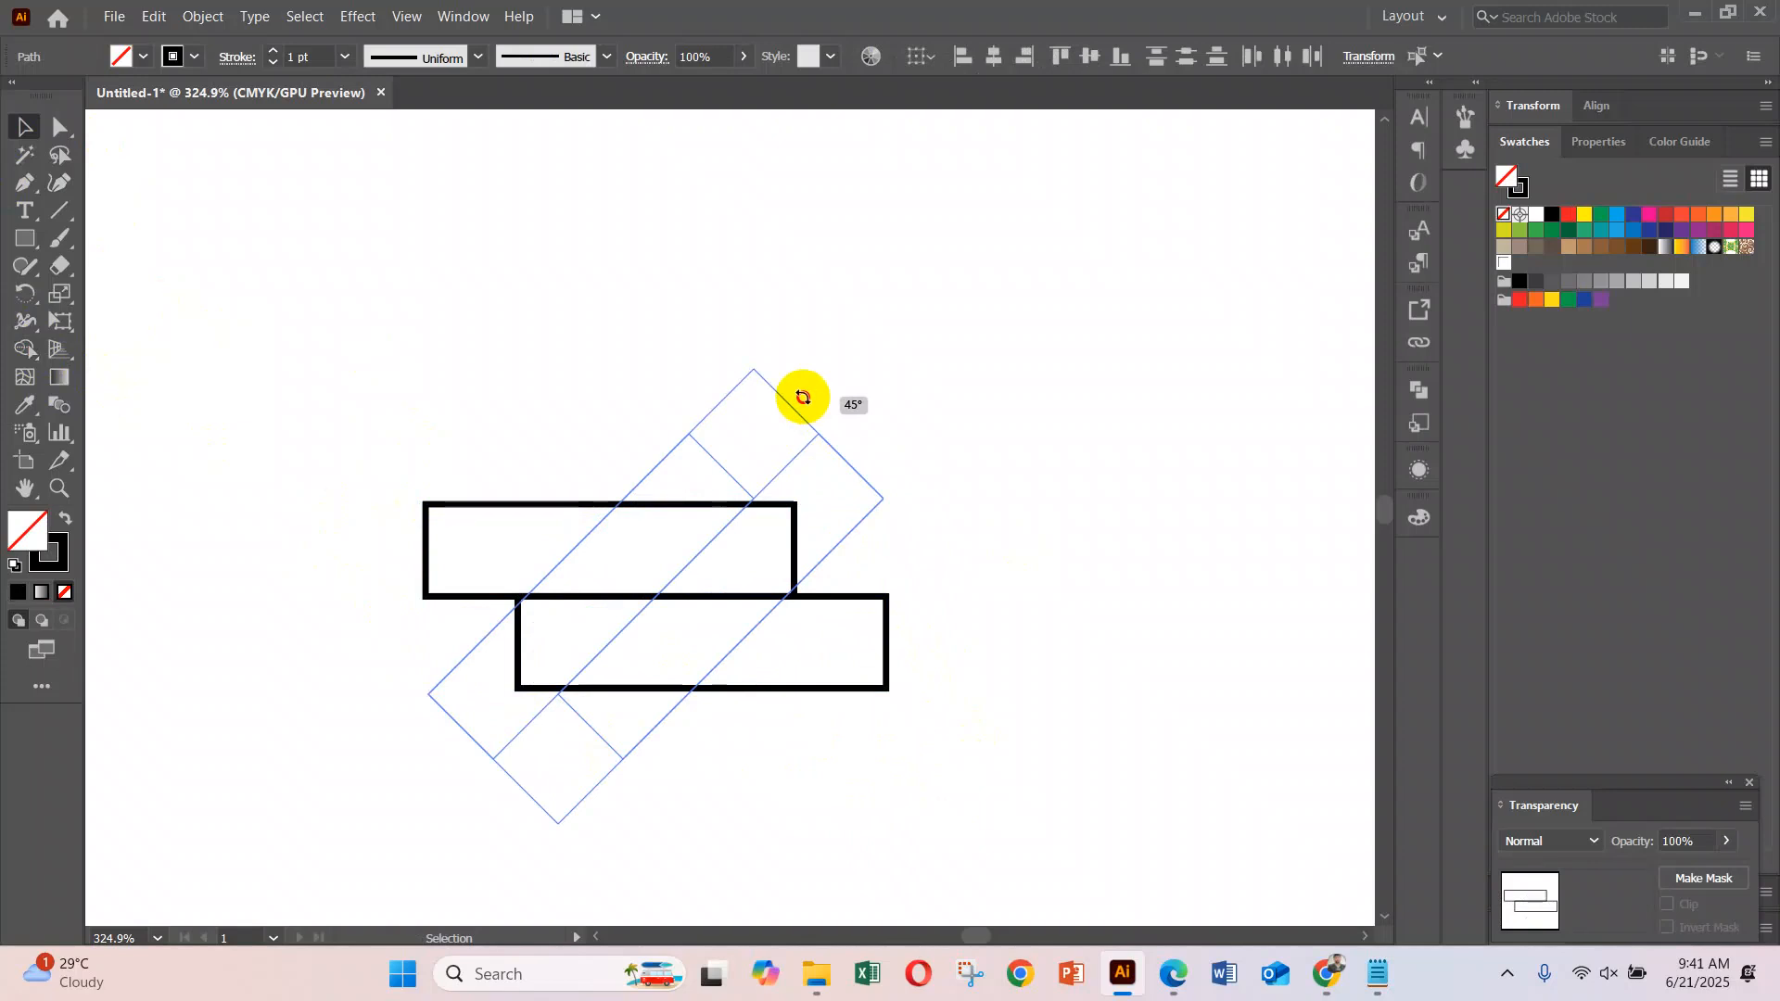
{"action": "left_click_drag", "start_coordinate": [803, 397], "coordinate": [803, 397]}
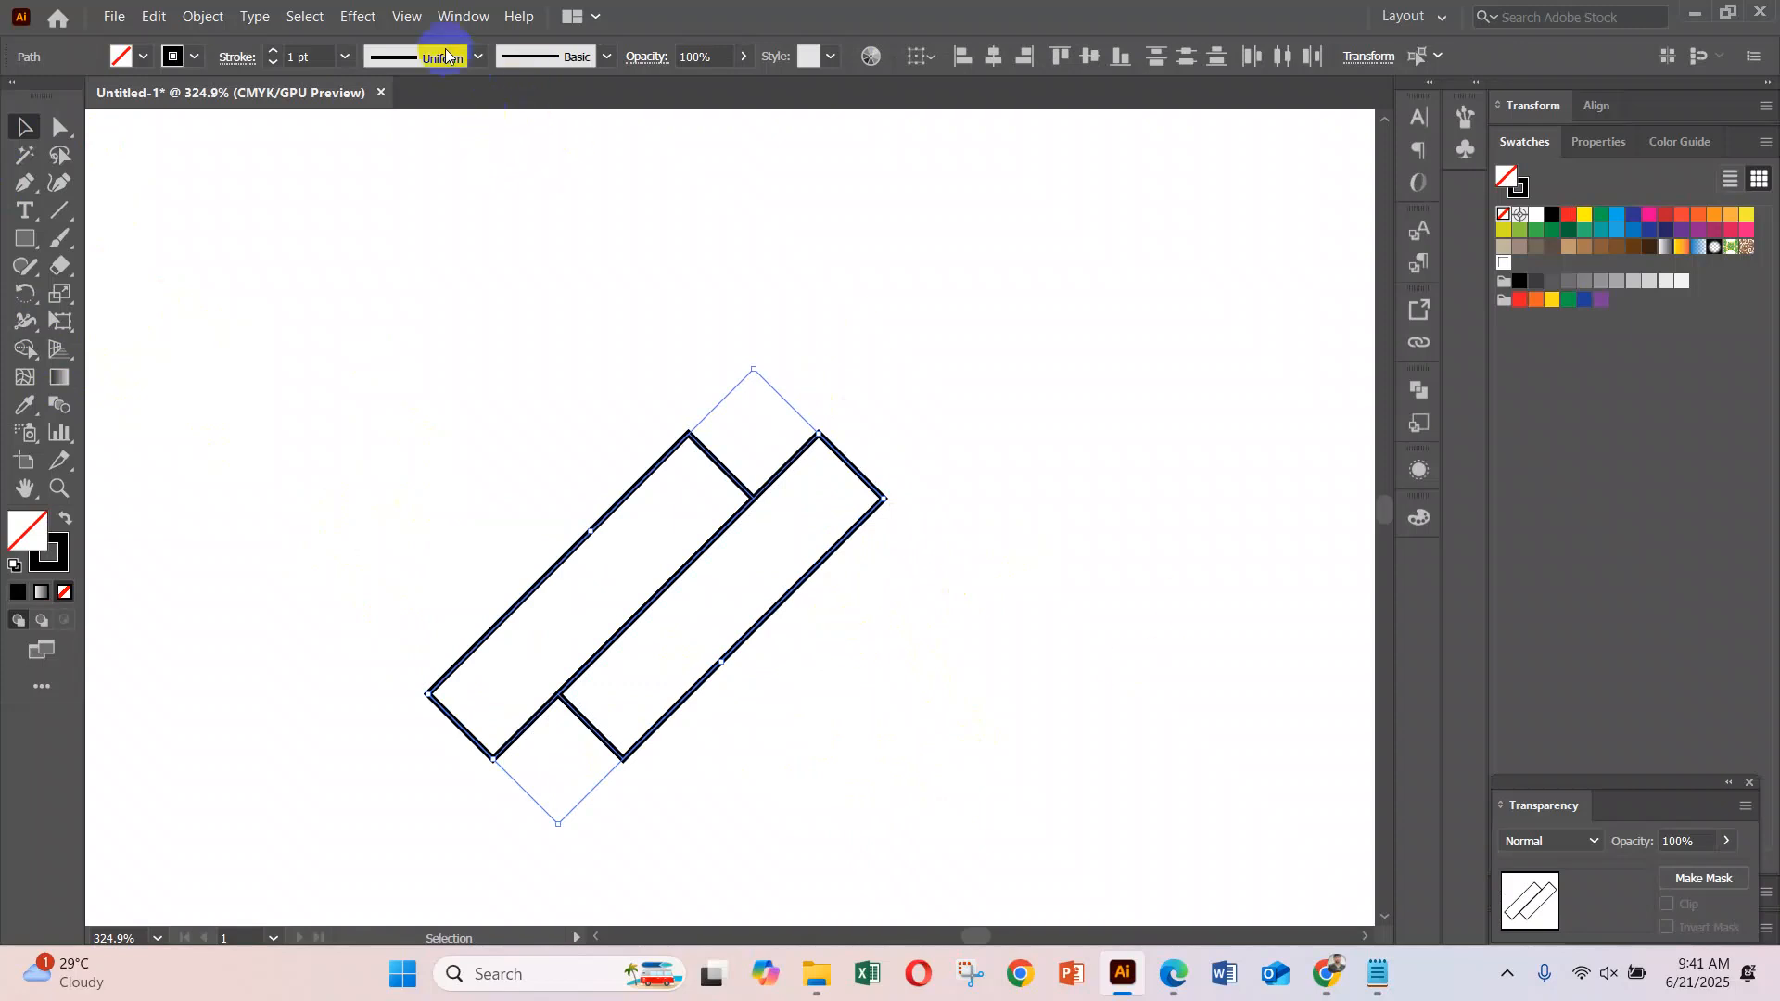
Make a new pattern swatch from the two offset diagonal rectangles using Pattern Options
{"action": "key", "text": "ctrl+minus"}
{"action": "key", "text": "ctrl+minus"}
{"action": "key", "text": "ctrl+minus"}
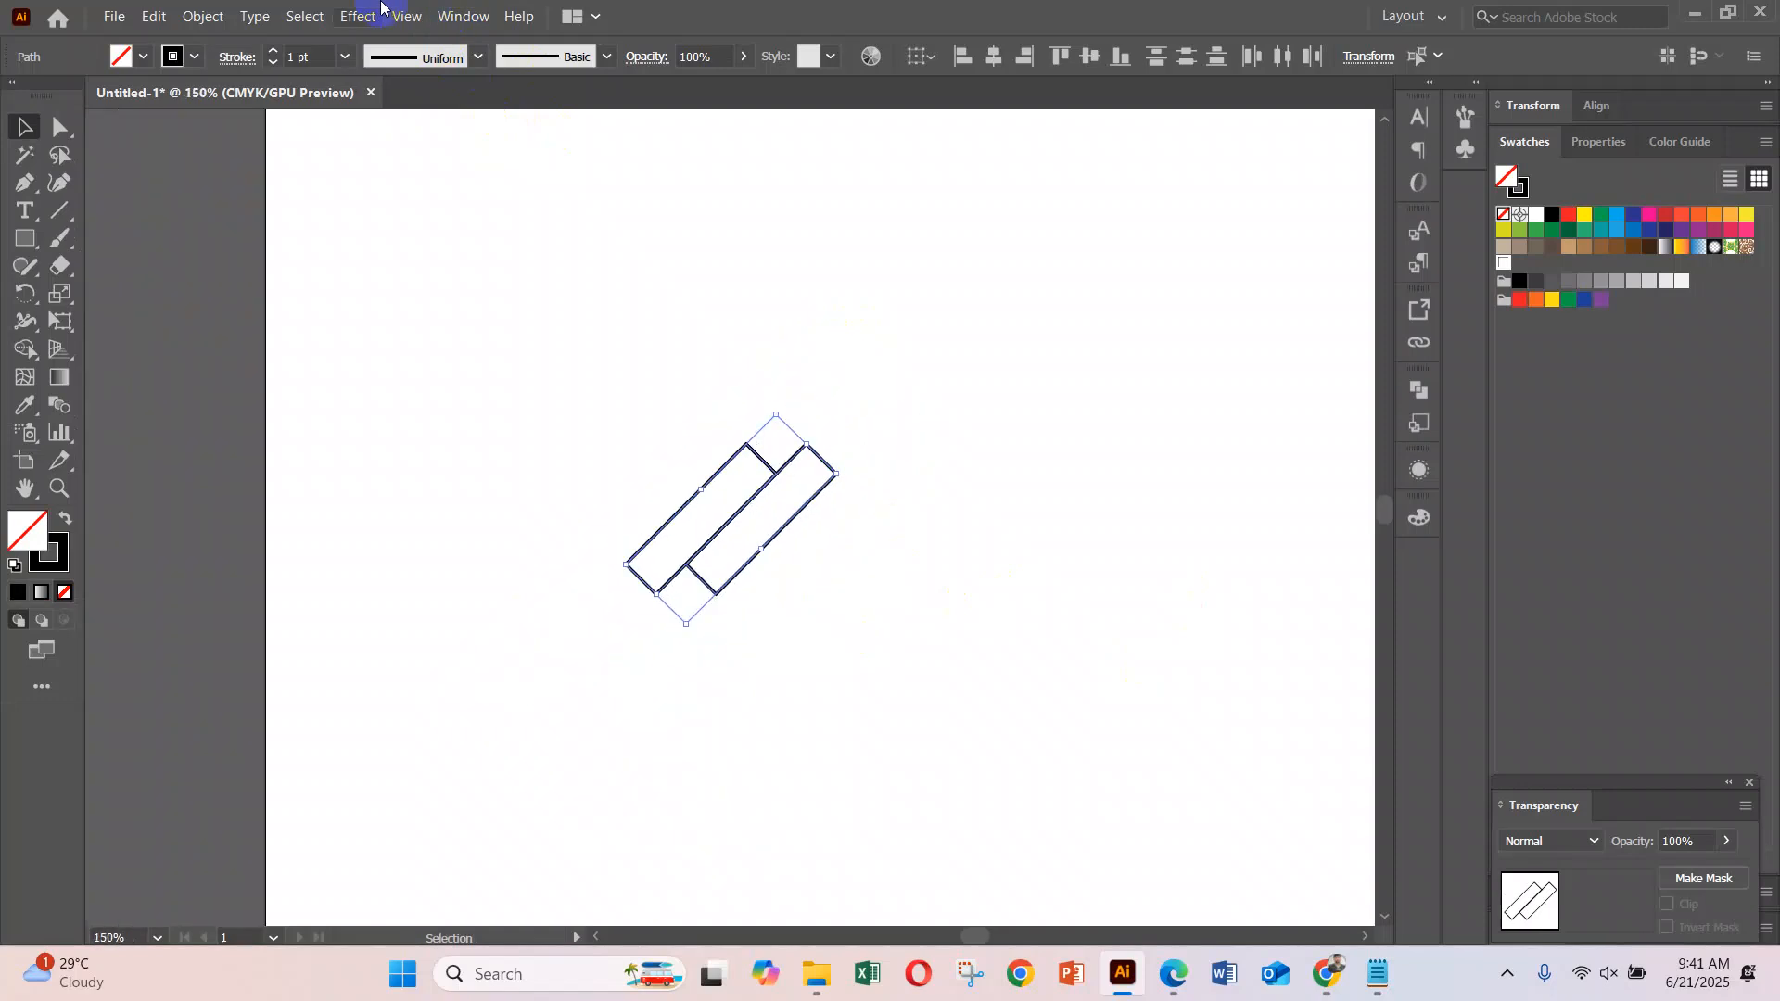
{"action": "left_click_drag", "start_coordinate": [949, 518], "coordinate": [683, 495]}
{"action": "key", "text": "ctrl+minus"}
{"action": "left_click_drag", "start_coordinate": [788, 569], "coordinate": [672, 554]}
{"action": "left_click", "coordinate": [446, 20]}
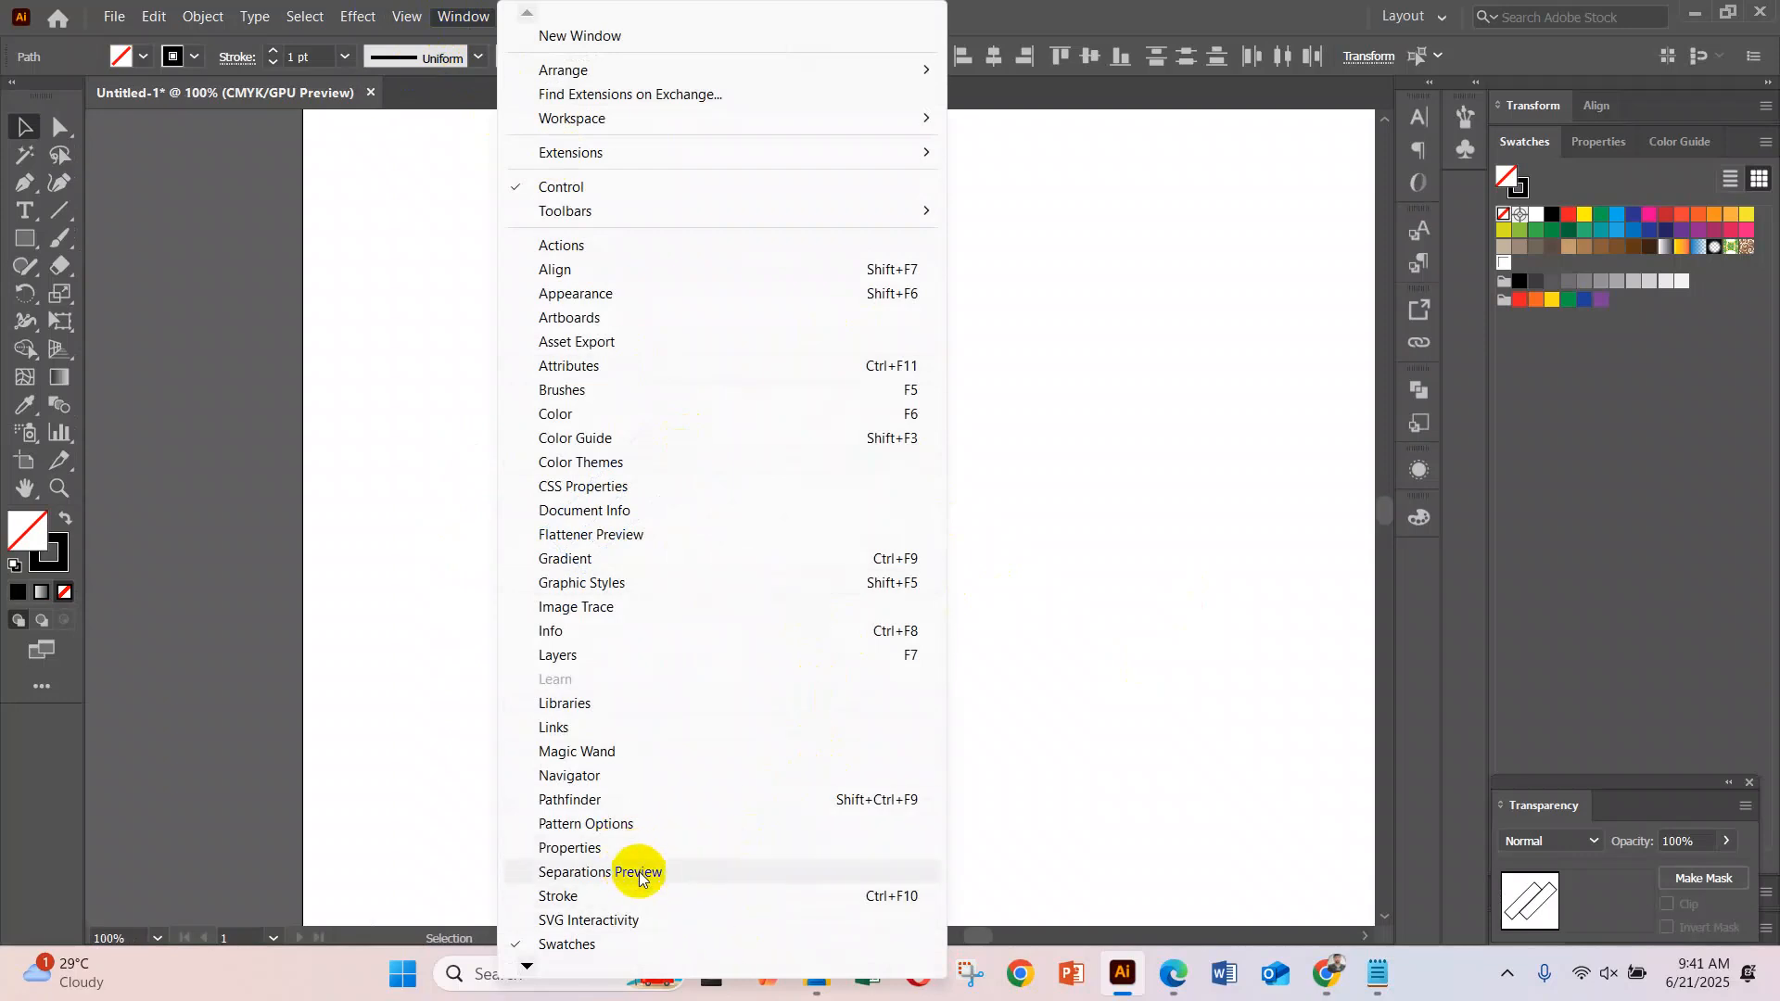
{"action": "left_click", "coordinate": [609, 828]}
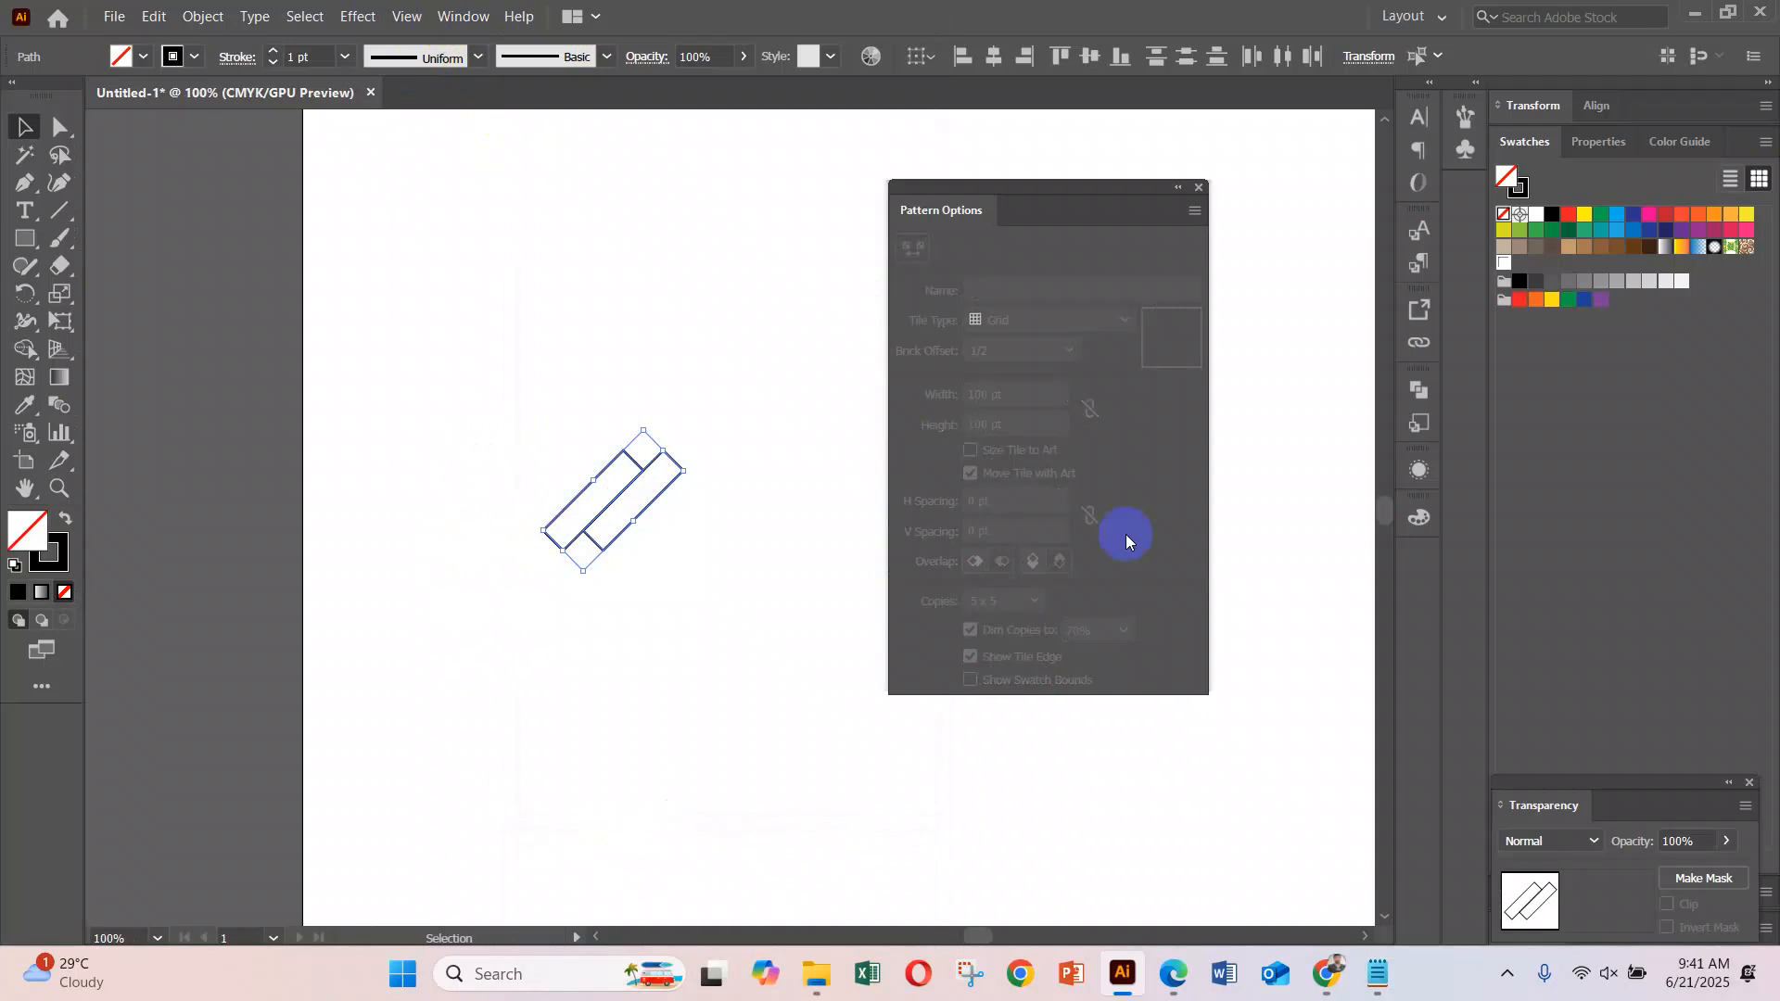
{"action": "left_click", "coordinate": [1195, 211]}
{"action": "left_click", "coordinate": [1302, 228]}
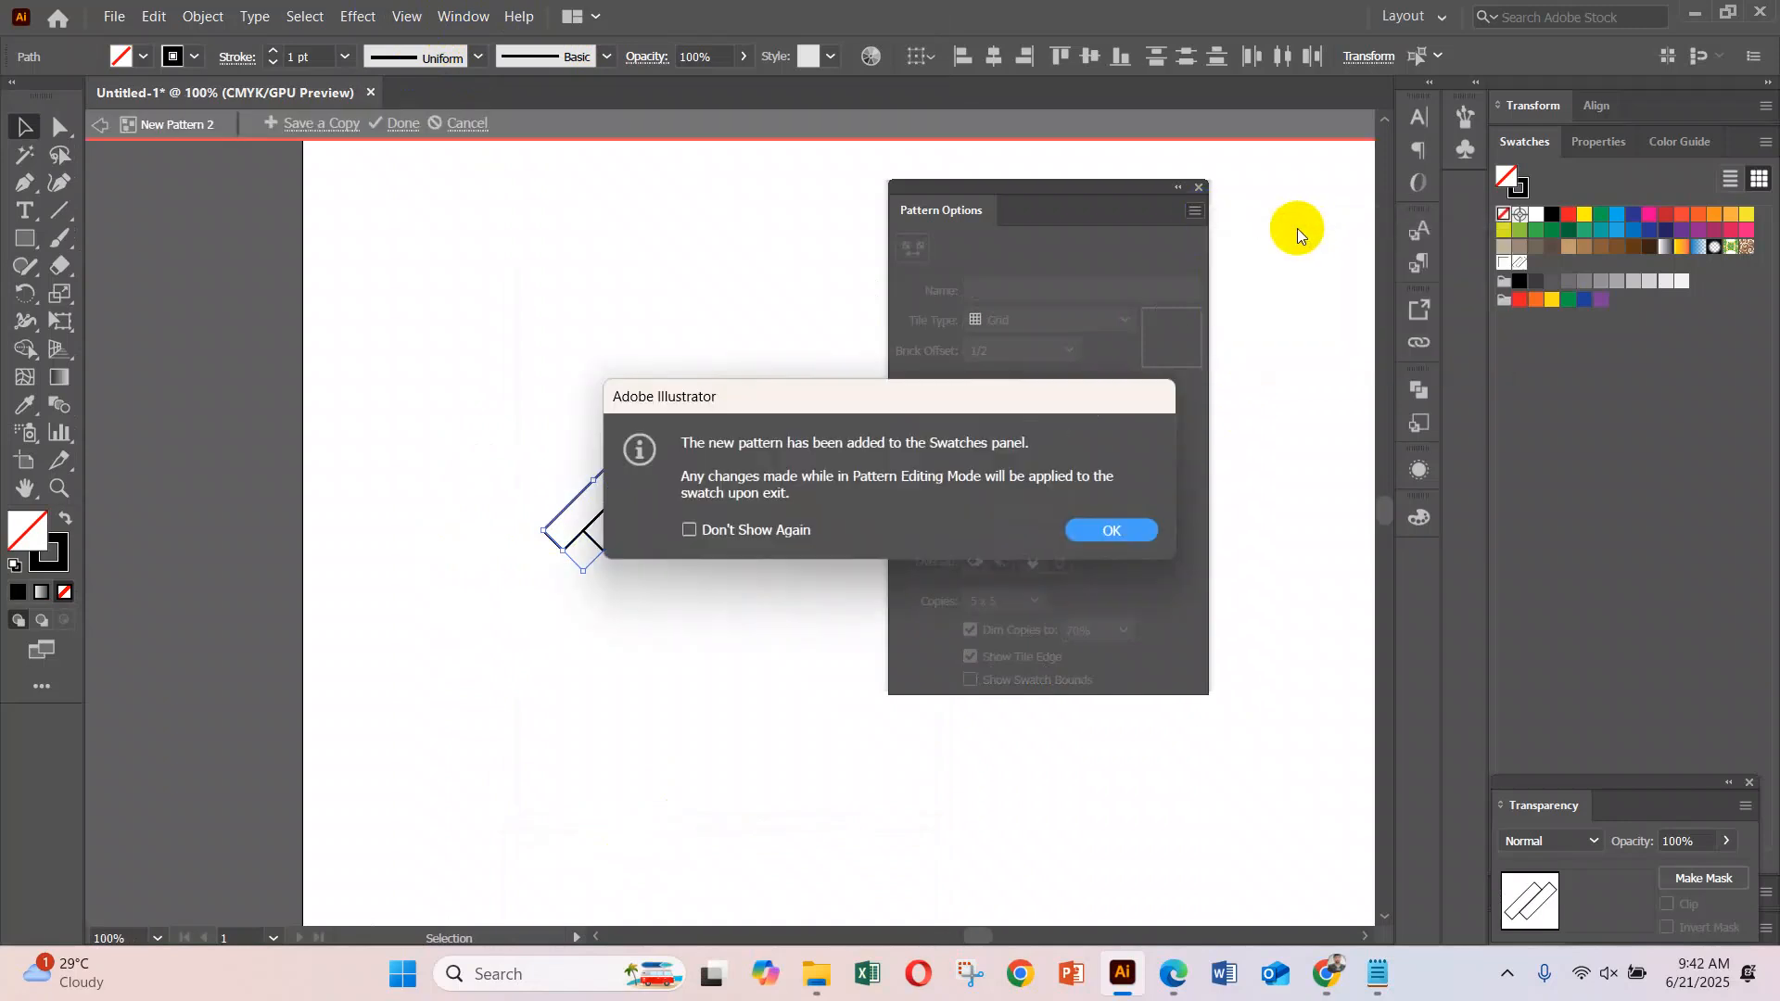
{"action": "left_click", "coordinate": [1126, 532]}
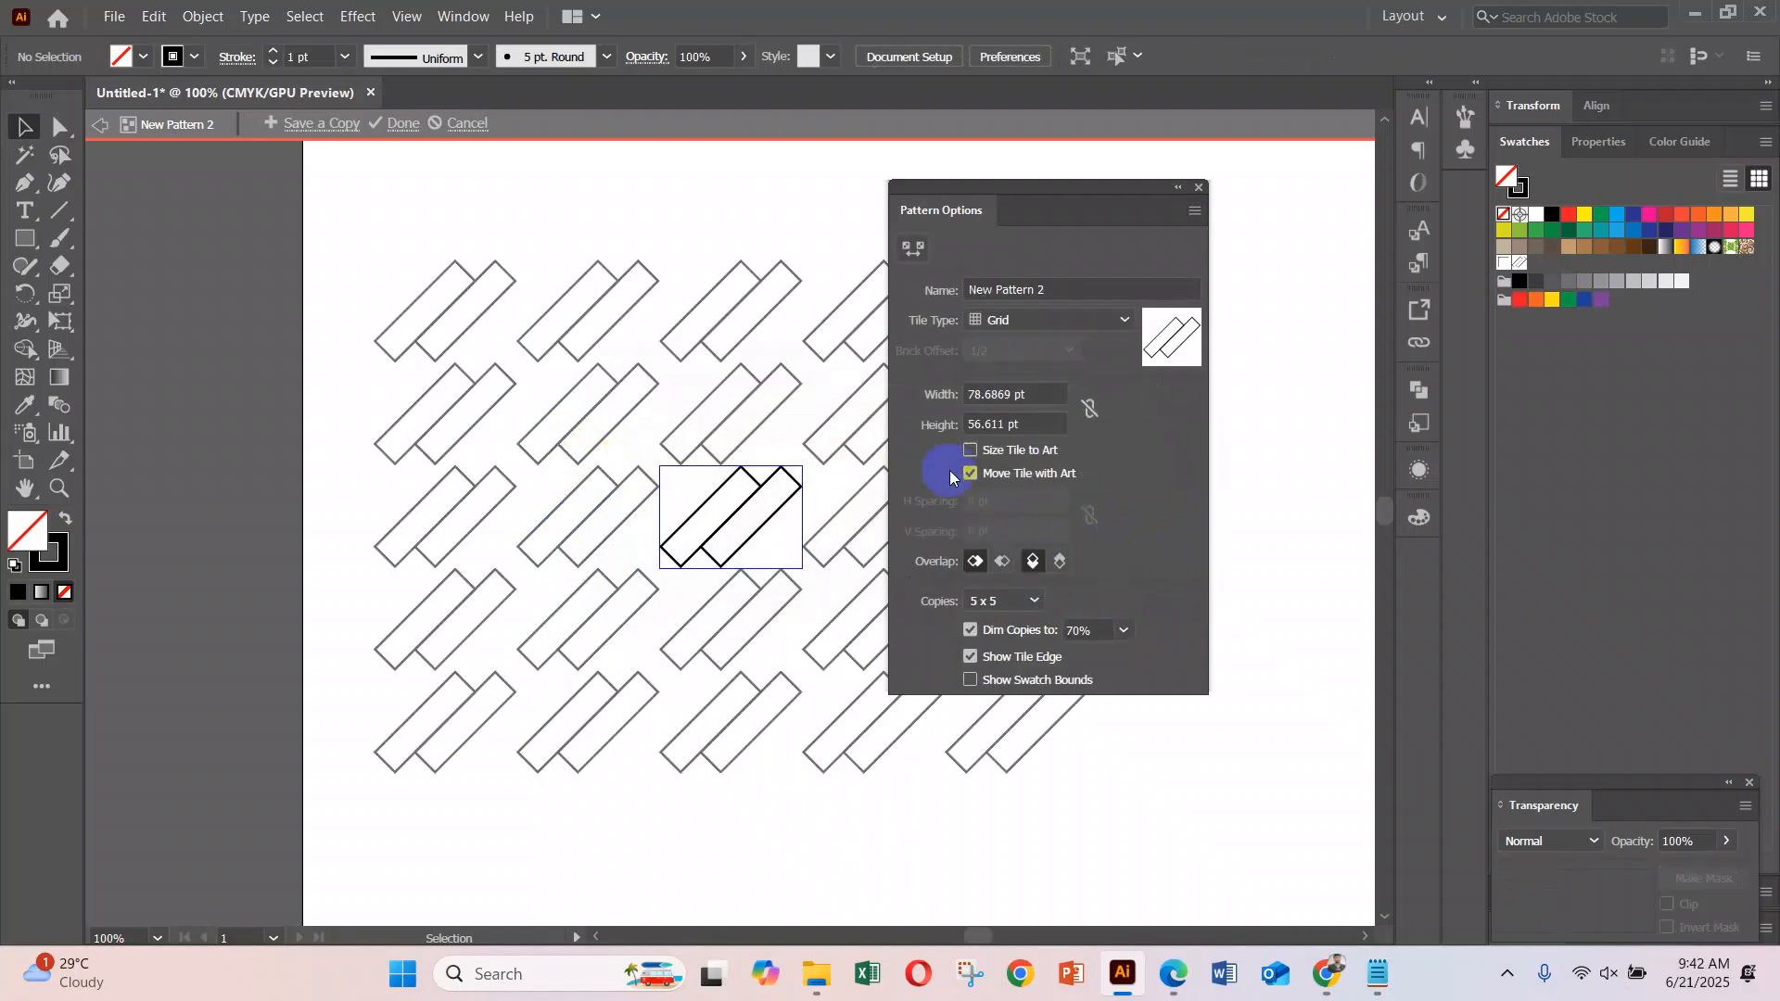
Reduce the pattern tile's width to 44 pt so neighbouring diagonal rectangles meet horizontally
{"action": "left_click", "coordinate": [1052, 395]}
{"action": "type", "text": "72"}
{"action": "key", "text": "Return"}
{"action": "key", "text": "Down"}
{"action": "key", "text": "Down"}
{"action": "key", "text": "Down"}
{"action": "key", "text": "Down"}
{"action": "key", "text": "Down"}
{"action": "key", "text": "Down"}
{"action": "key", "text": "Down"}
{"action": "key", "text": "Down"}
{"action": "key", "text": "Down"}
{"action": "key", "text": "Down"}
{"action": "key", "text": "Down"}
{"action": "key", "text": "Down"}
{"action": "key", "text": "Down"}
{"action": "key", "text": "Down"}
{"action": "key", "text": "Down"}
{"action": "key", "text": "Down"}
{"action": "key", "text": "Down"}
{"action": "key", "text": "Down"}
{"action": "key", "text": "Down"}
{"action": "key", "text": "Down"}
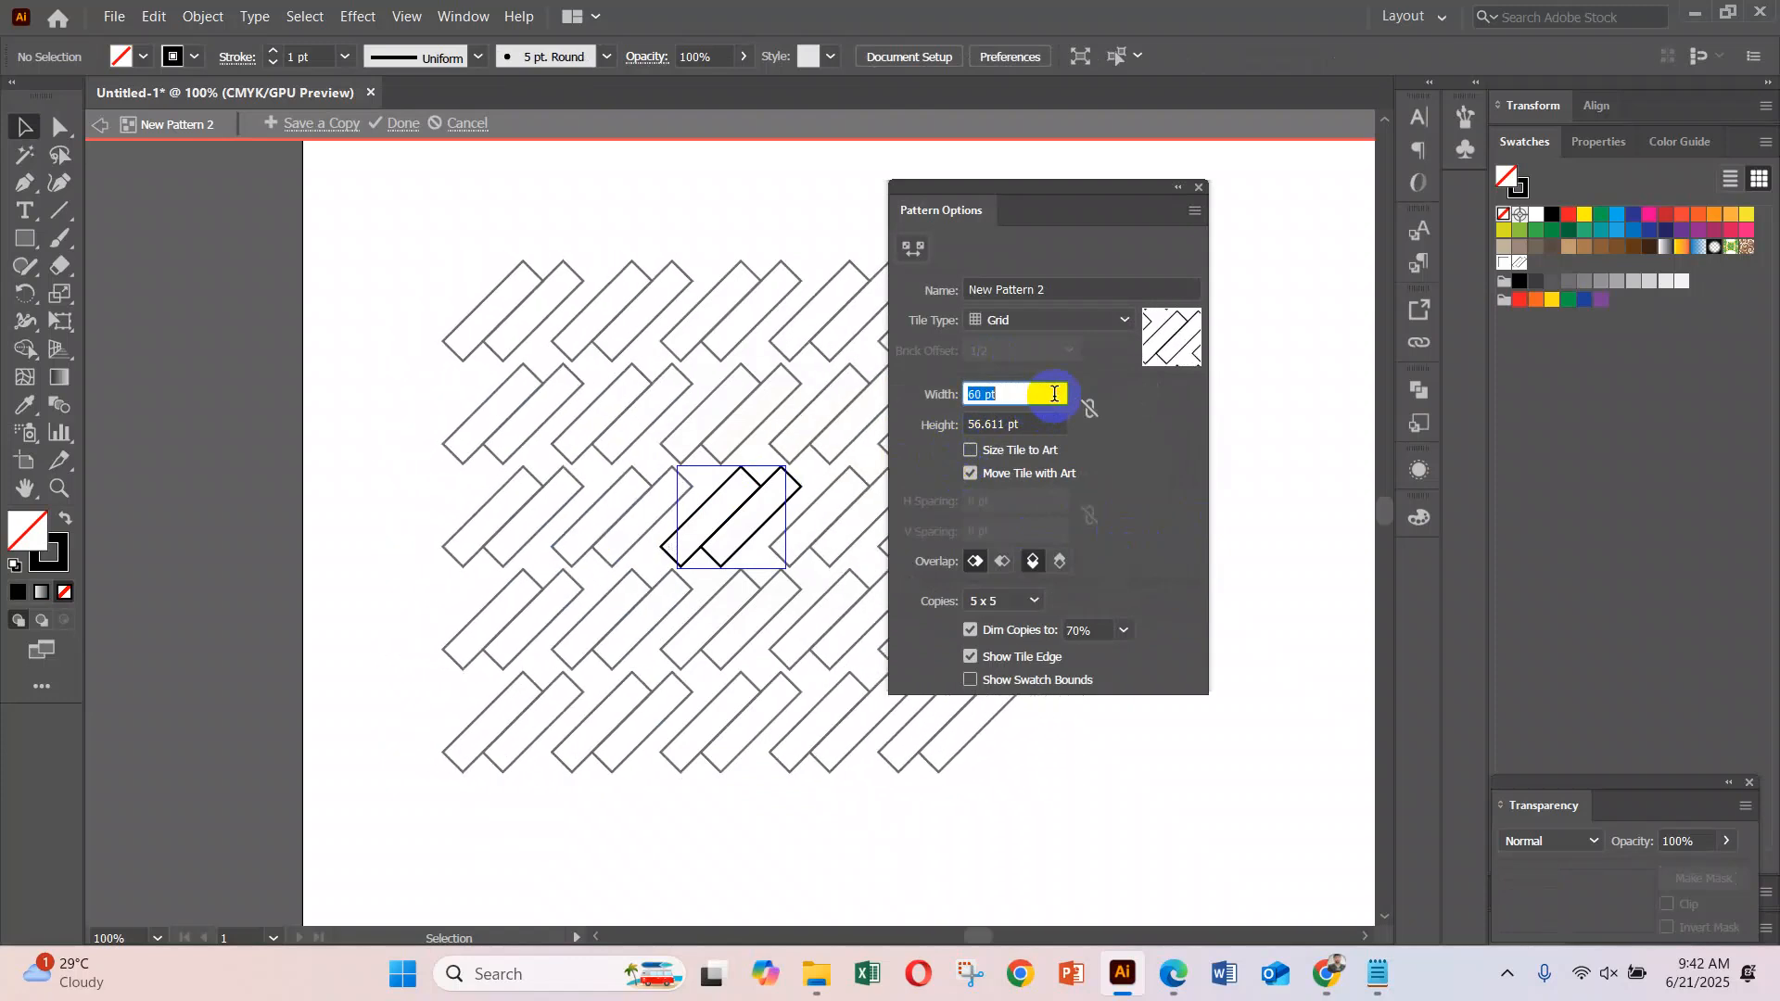
{"action": "key", "text": "Down"}
{"action": "key", "text": "Down"}
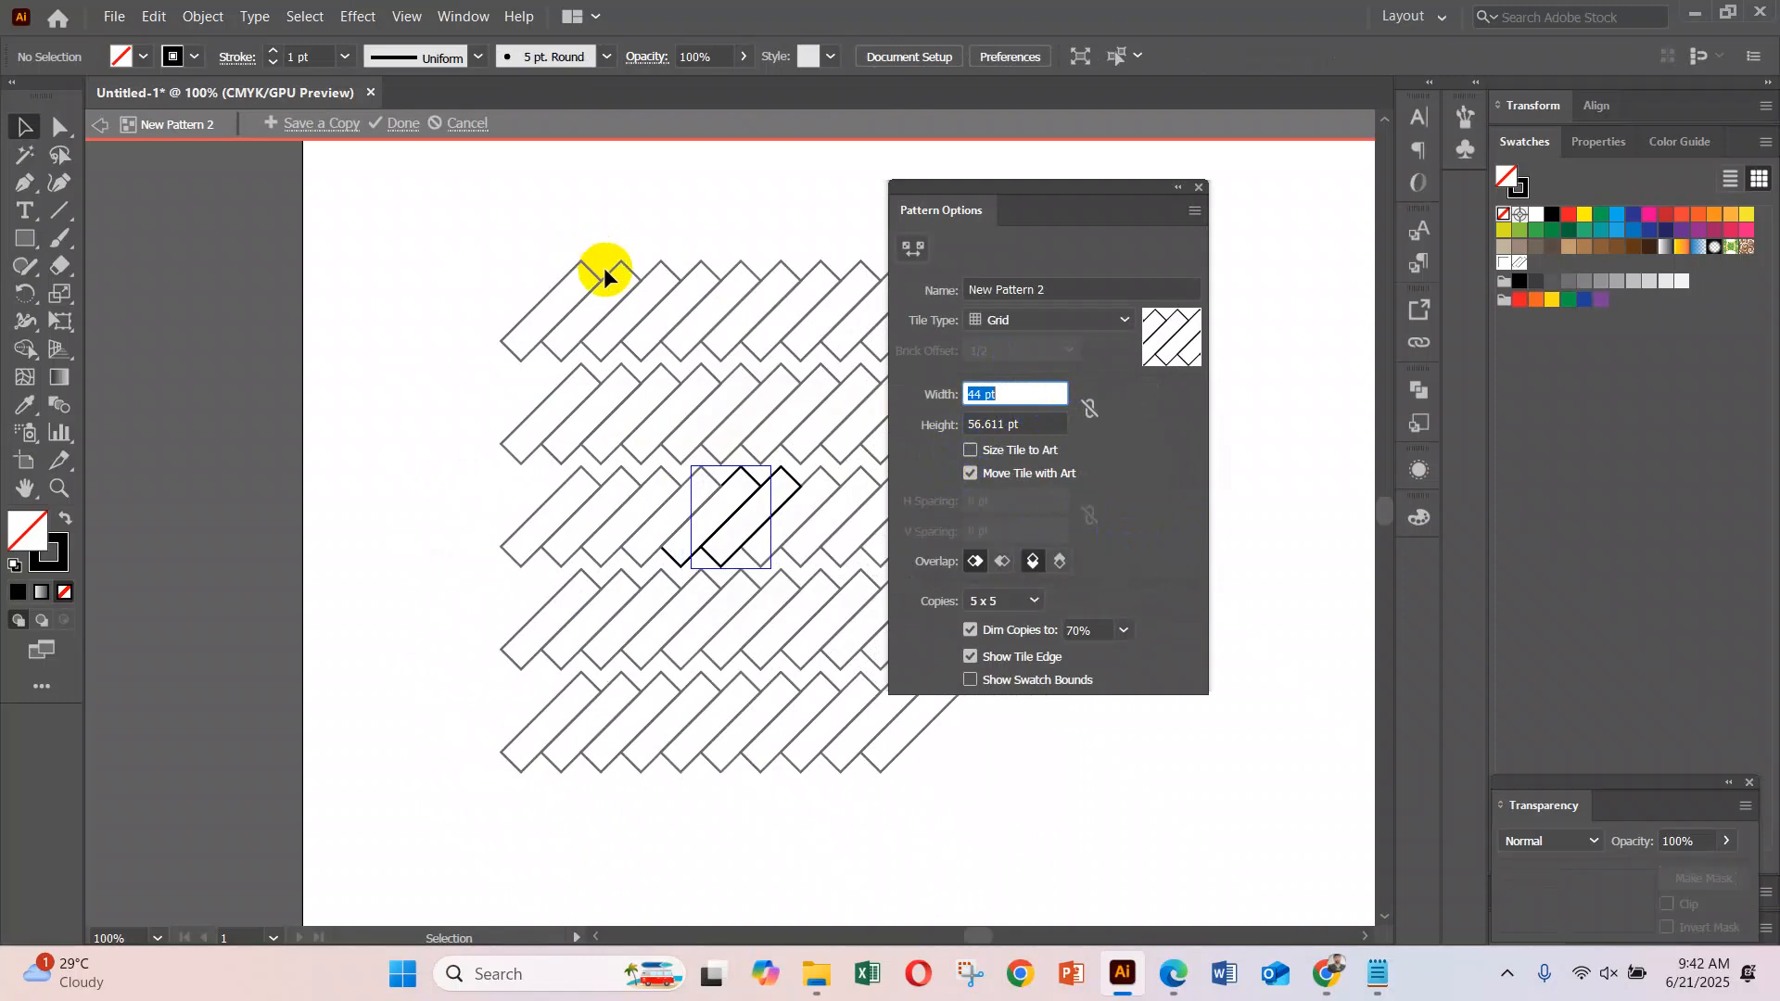
Set the pattern tile's height to 44 pt and finish editing the pattern
{"action": "left_click", "coordinate": [1044, 424]}
{"action": "key", "text": "Down"}
{"action": "key", "text": "Down"}
{"action": "key", "text": "Down"}
{"action": "key", "text": "Down"}
{"action": "key", "text": "Down"}
{"action": "key", "text": "Down"}
{"action": "key", "text": "Down"}
{"action": "key", "text": "Down"}
{"action": "key", "text": "Down"}
{"action": "key", "text": "Down"}
{"action": "key", "text": "Down"}
{"action": "key", "text": "Down"}
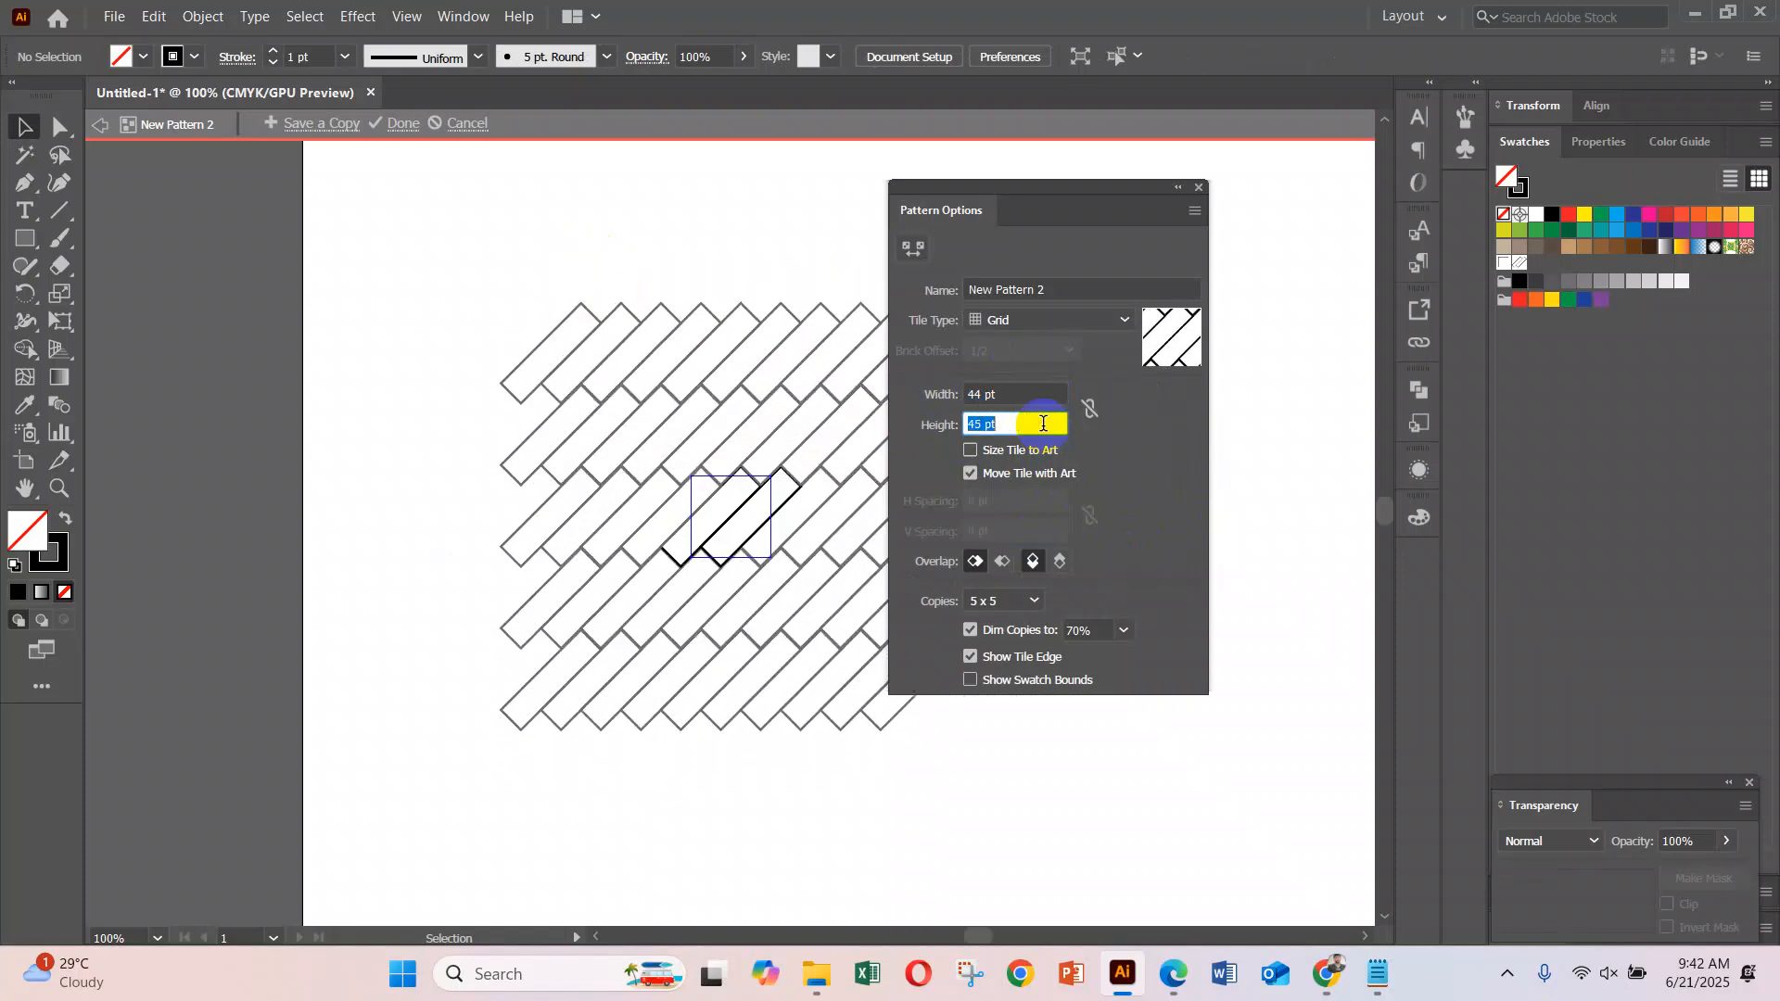
{"action": "key", "text": "Down"}
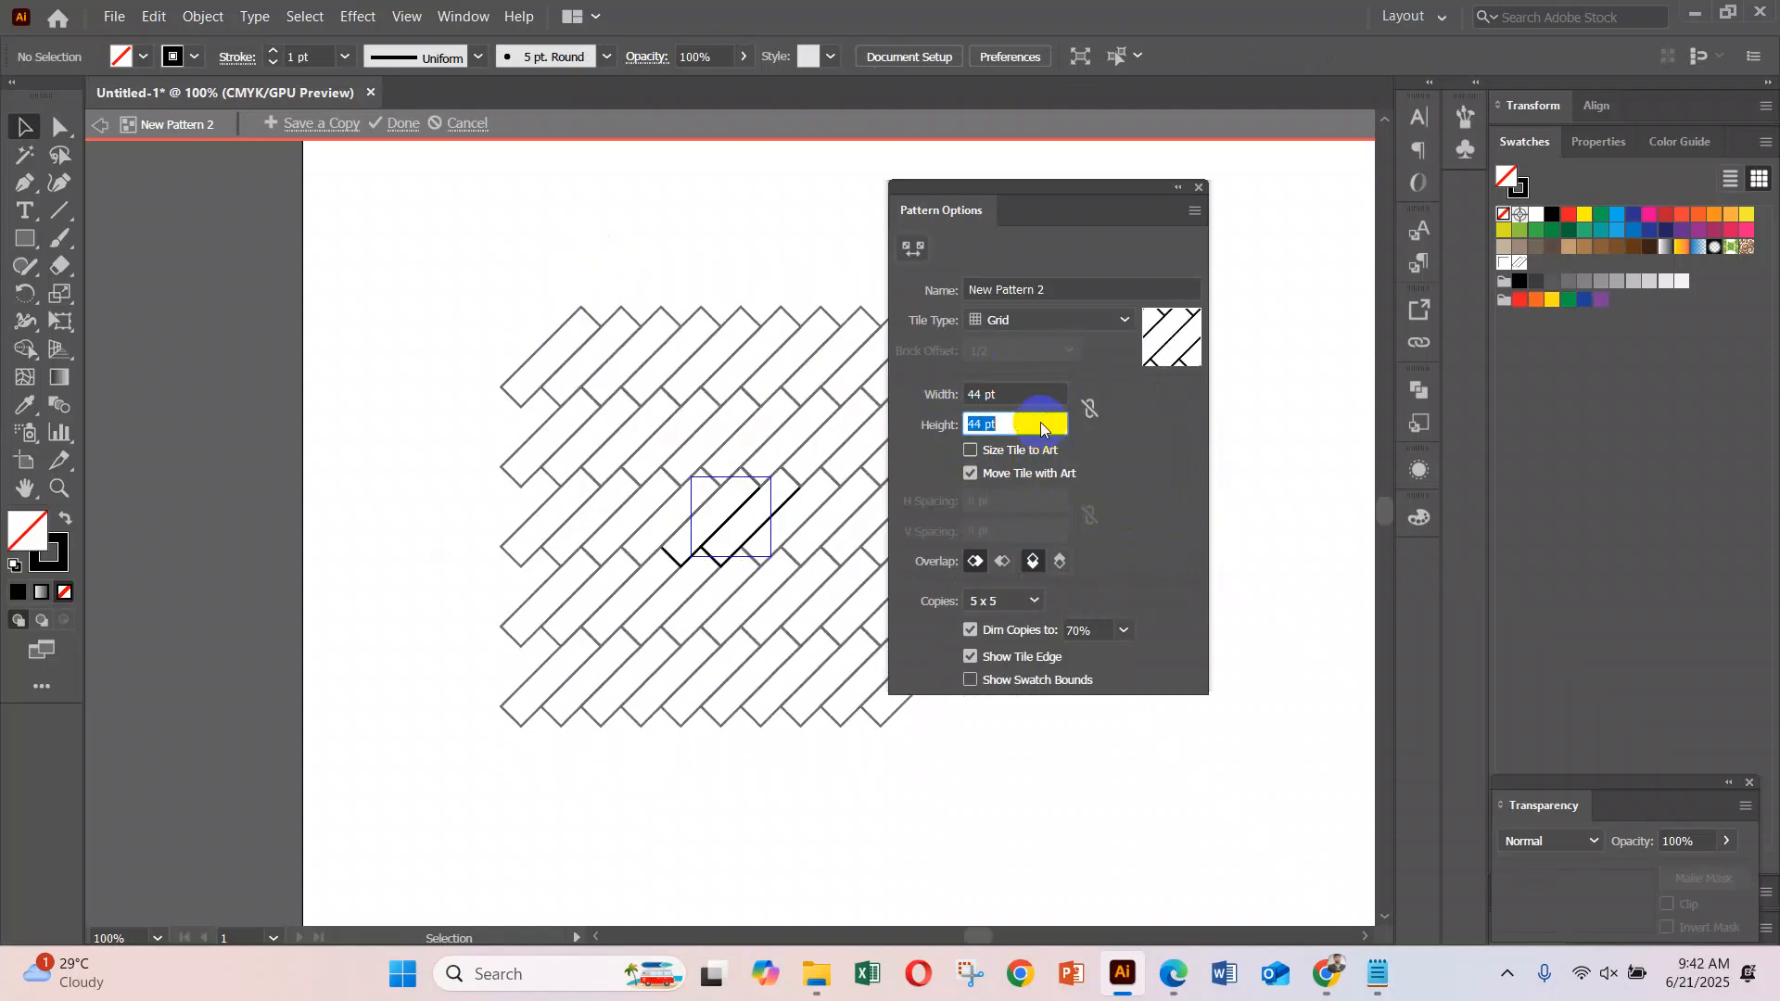
{"action": "left_click", "coordinate": [404, 129]}
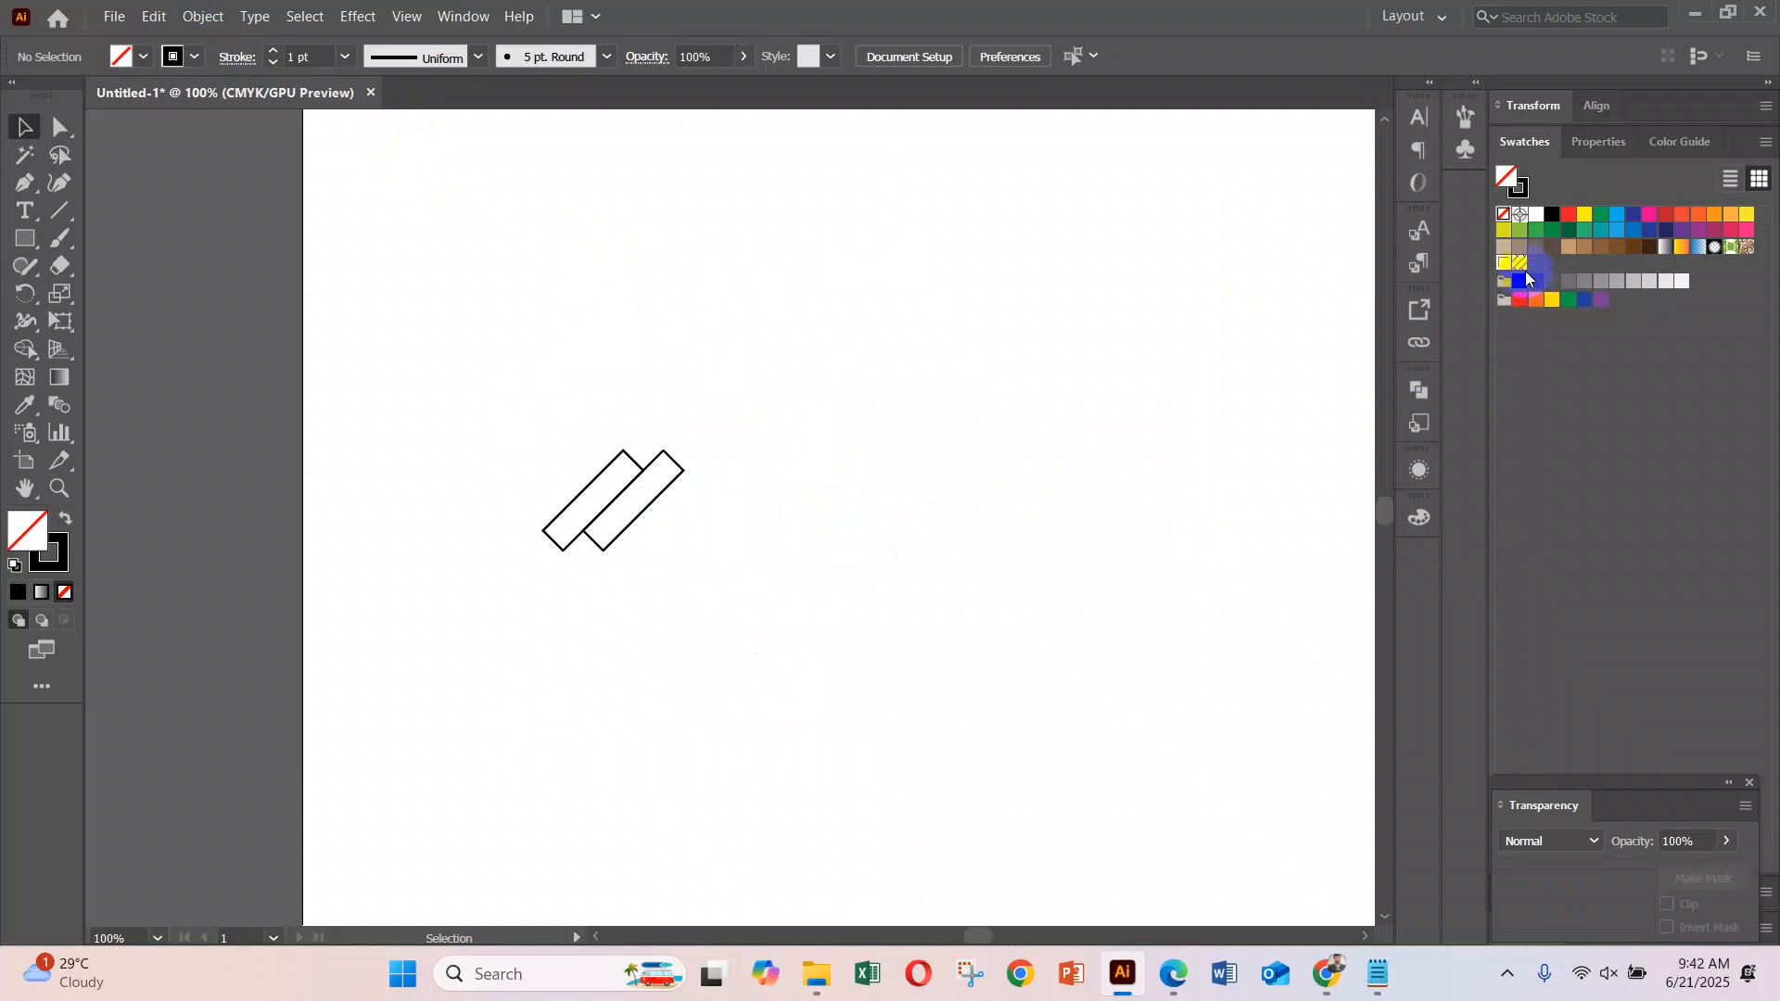
Move the diagonal motif off the artboard and draw a large rectangle covering most of the artboard
{"action": "left_click_drag", "start_coordinate": [593, 467], "coordinate": [198, 483]}
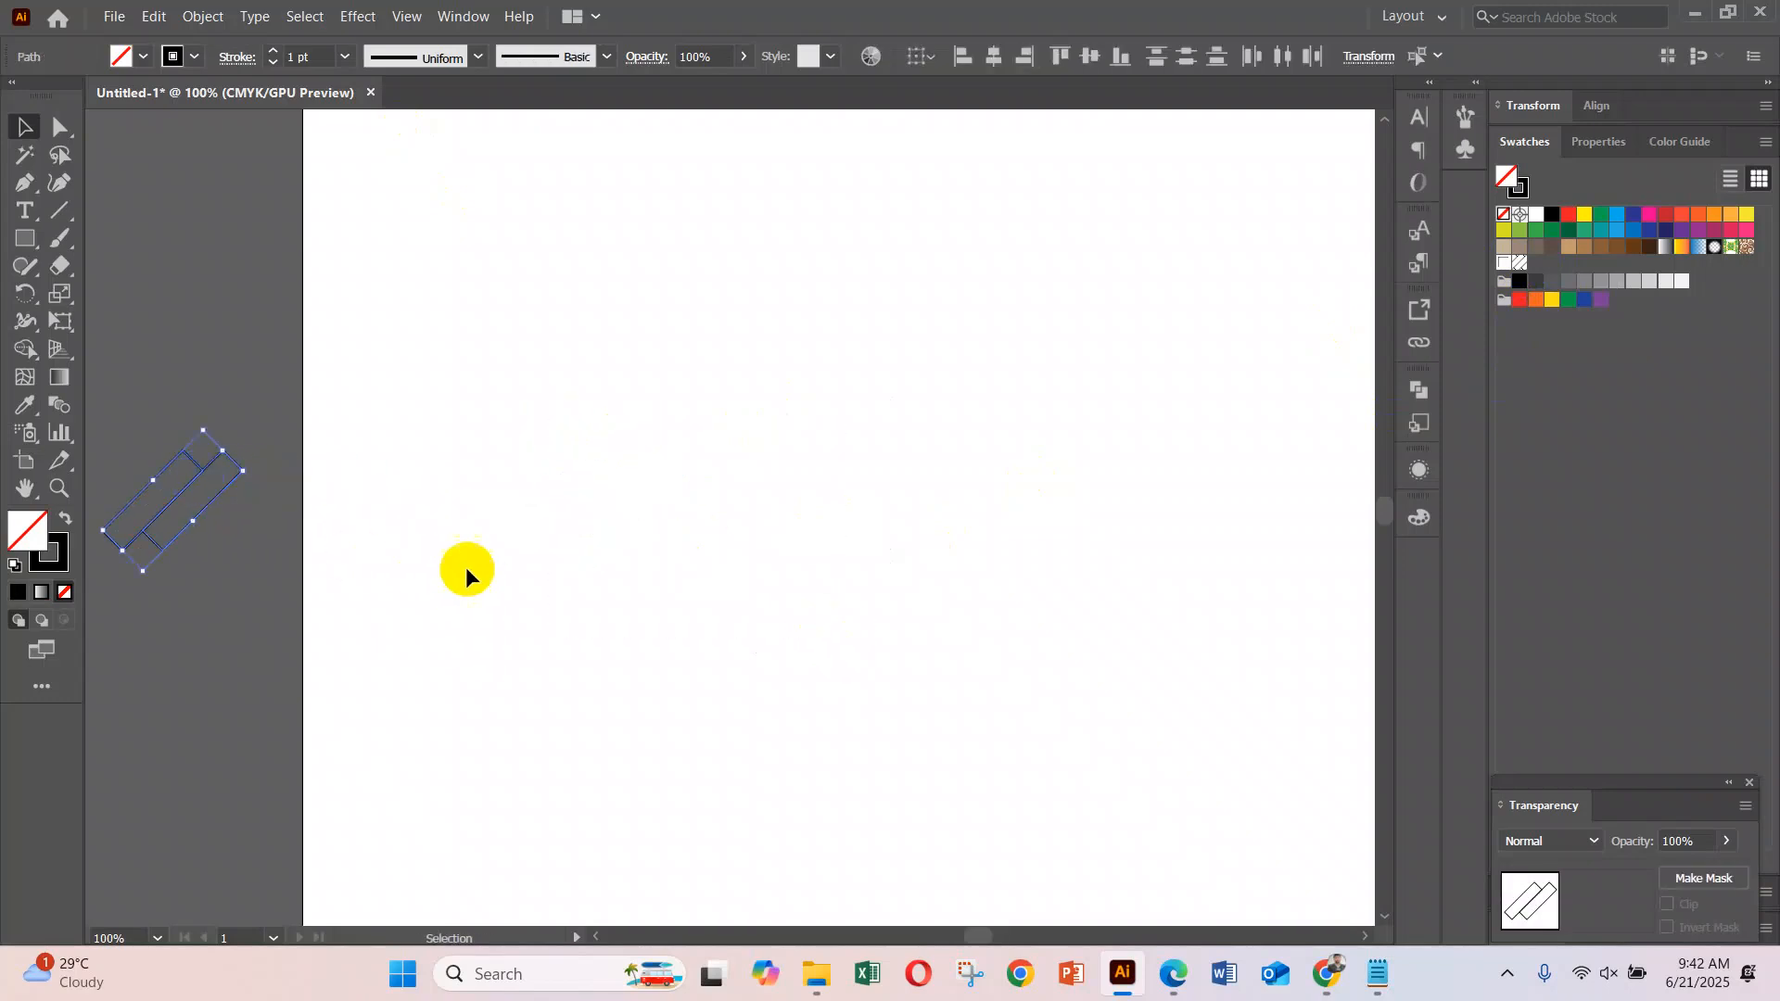
{"action": "left_click", "coordinate": [760, 410]}
{"action": "left_click", "coordinate": [29, 244]}
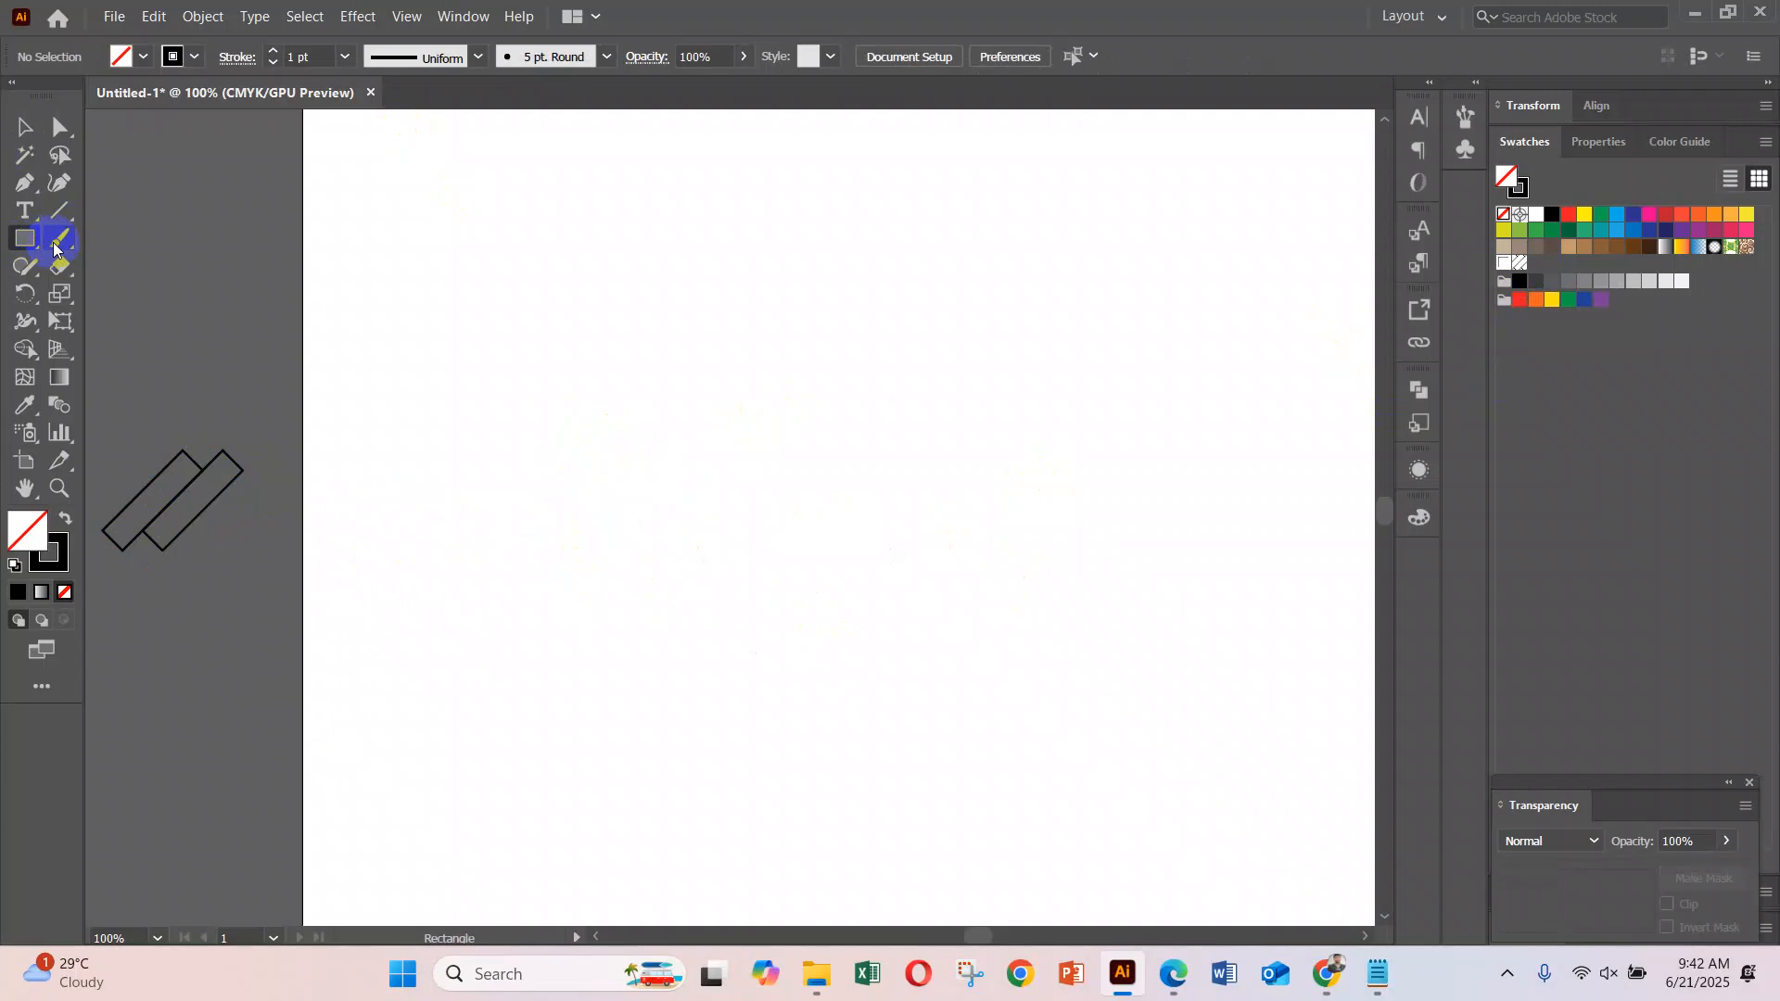
{"action": "key", "text": "ctrl+minus"}
{"action": "key", "text": "ctrl+minus"}
{"action": "scroll", "coordinate": [377, 655], "scroll_direction": "down", "scroll_amount": 3}
{"action": "mouse_move", "coordinate": [558, 167]}
{"action": "left_mouse_down"}
{"action": "mouse_move", "coordinate": [815, 692]}
{"action": "mouse_move", "coordinate": [978, 872]}
{"action": "mouse_move", "coordinate": [995, 795]}
{"action": "left_mouse_up"}
Remove the large rectangle's stroke and fill it with the diagonal rectangles pattern swatch
{"action": "left_click", "coordinate": [49, 555]}
{"action": "left_click", "coordinate": [65, 594]}
{"action": "left_click", "coordinate": [27, 523]}
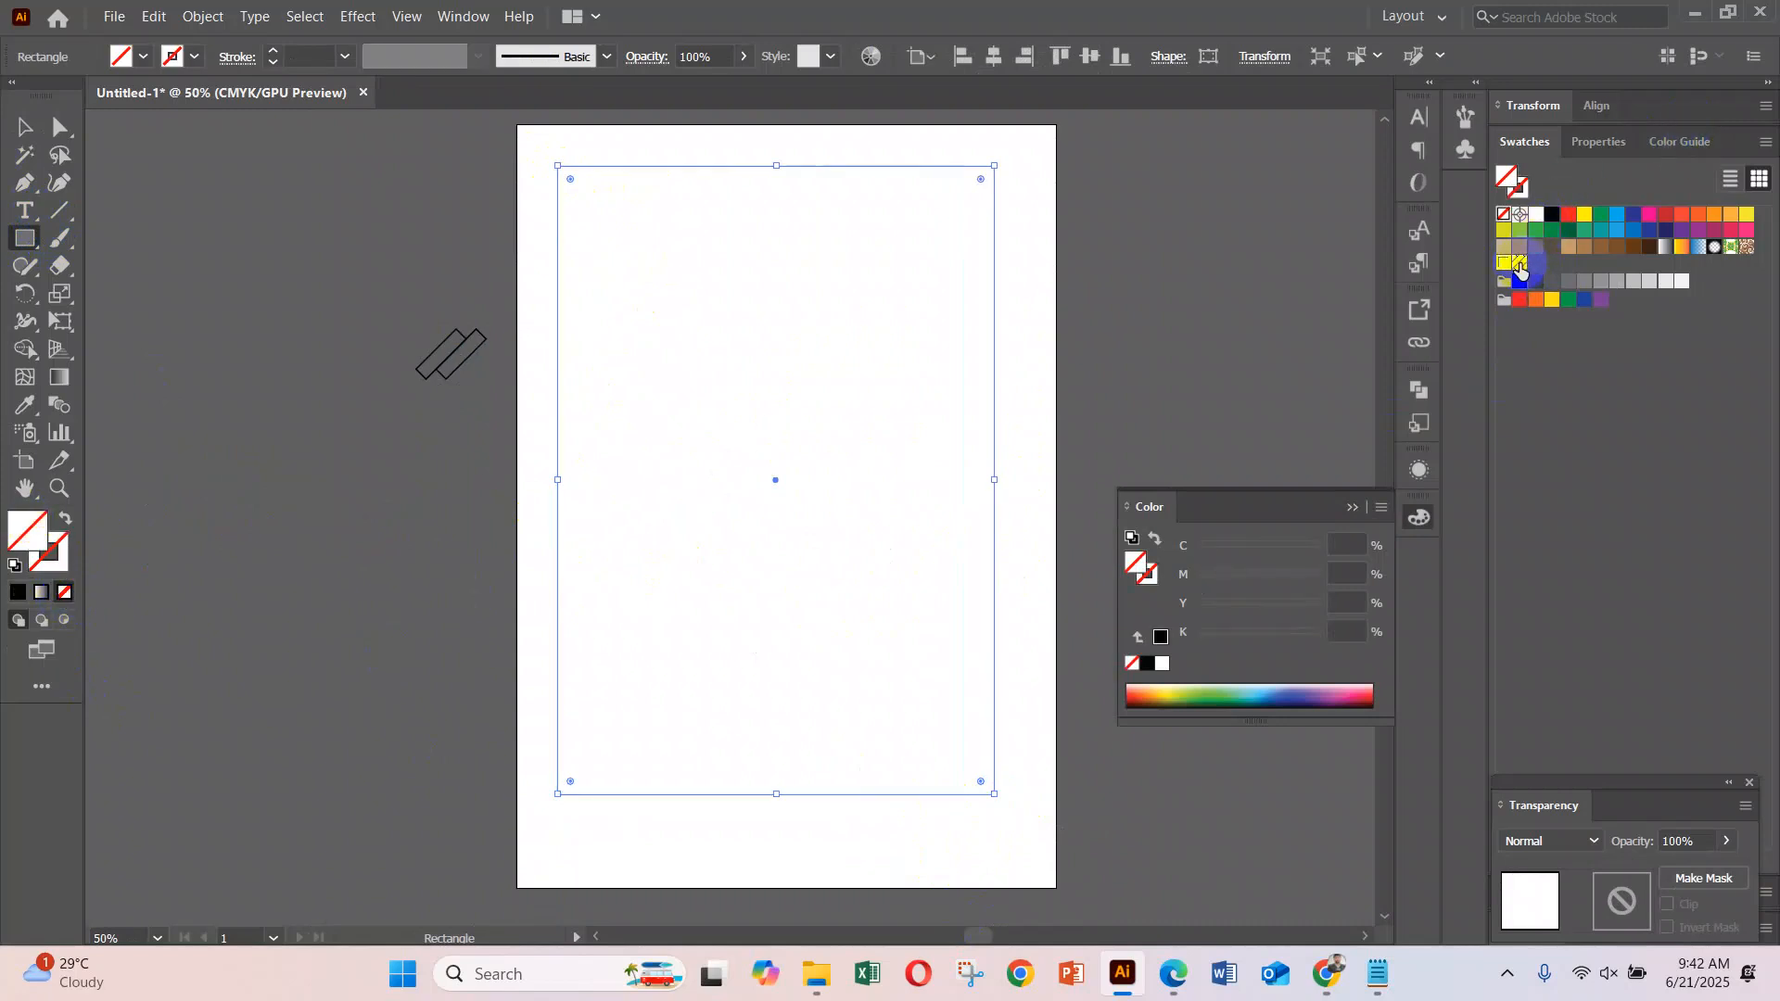
{"action": "left_click", "coordinate": [1521, 266]}
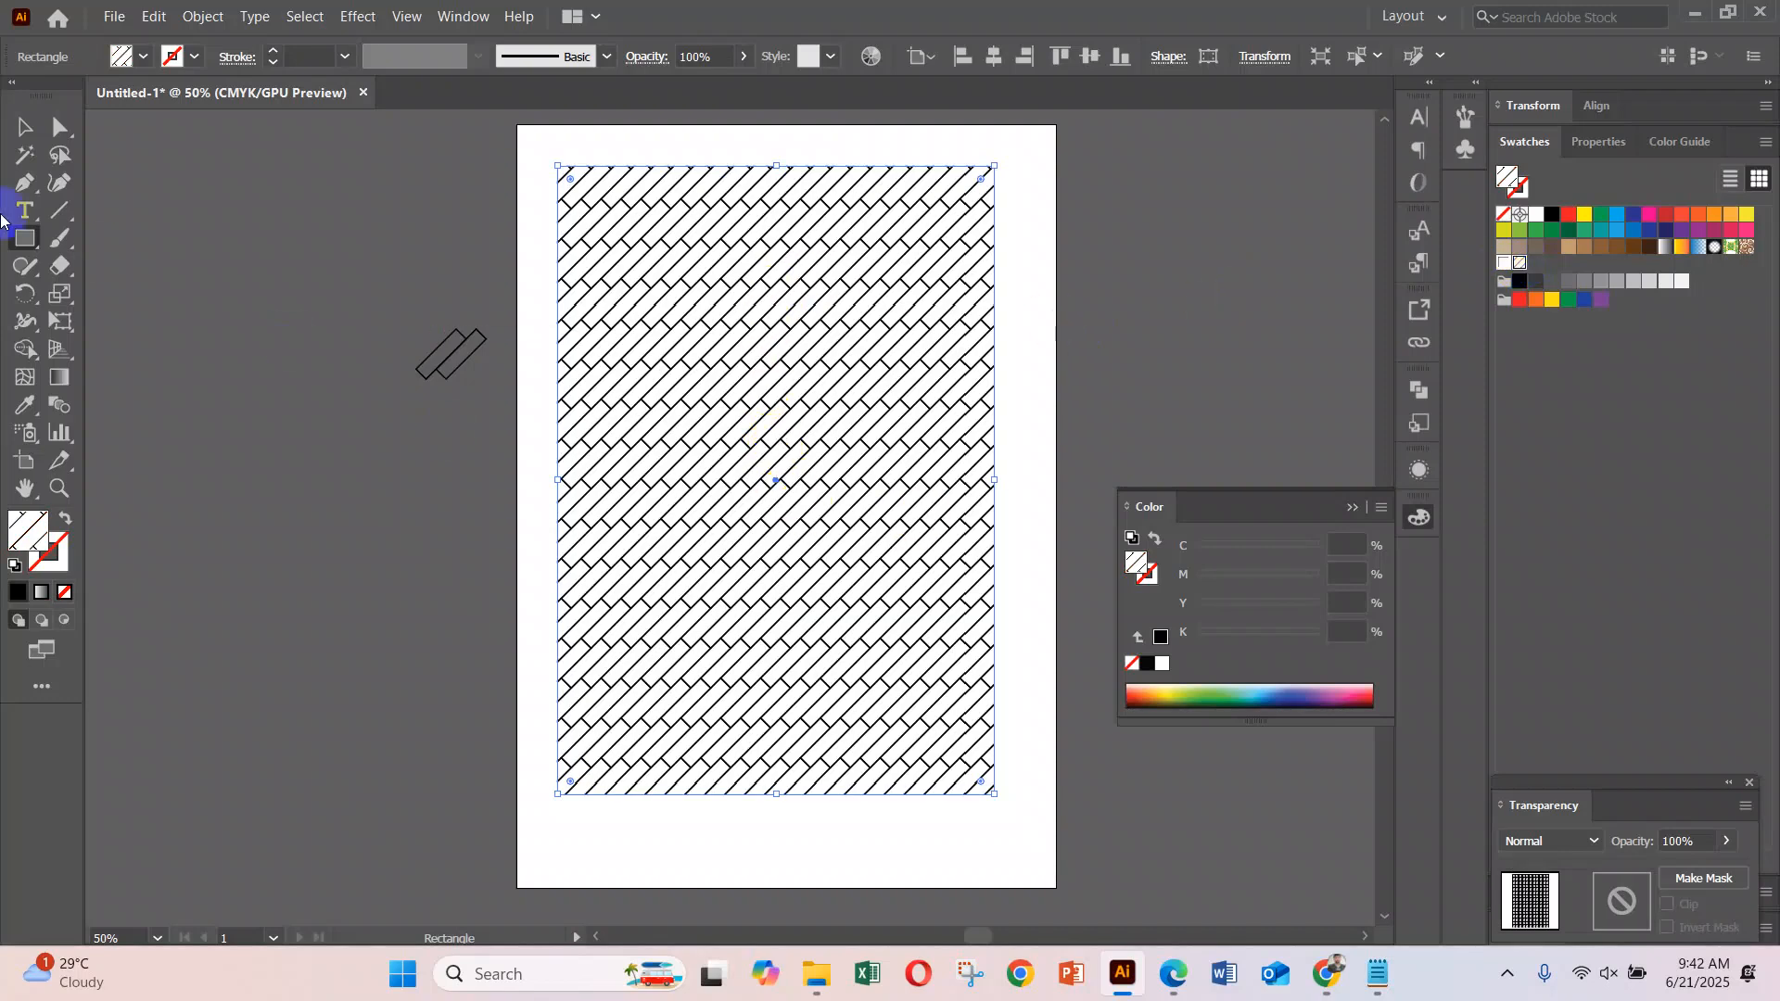
Draw a large circle with the diagonal pattern fill on the empty canvas beside the artboard
{"action": "left_click", "coordinate": [26, 249]}
{"action": "left_click", "coordinate": [71, 293]}
{"action": "left_click_drag", "start_coordinate": [176, 432], "coordinate": [580, 966]}
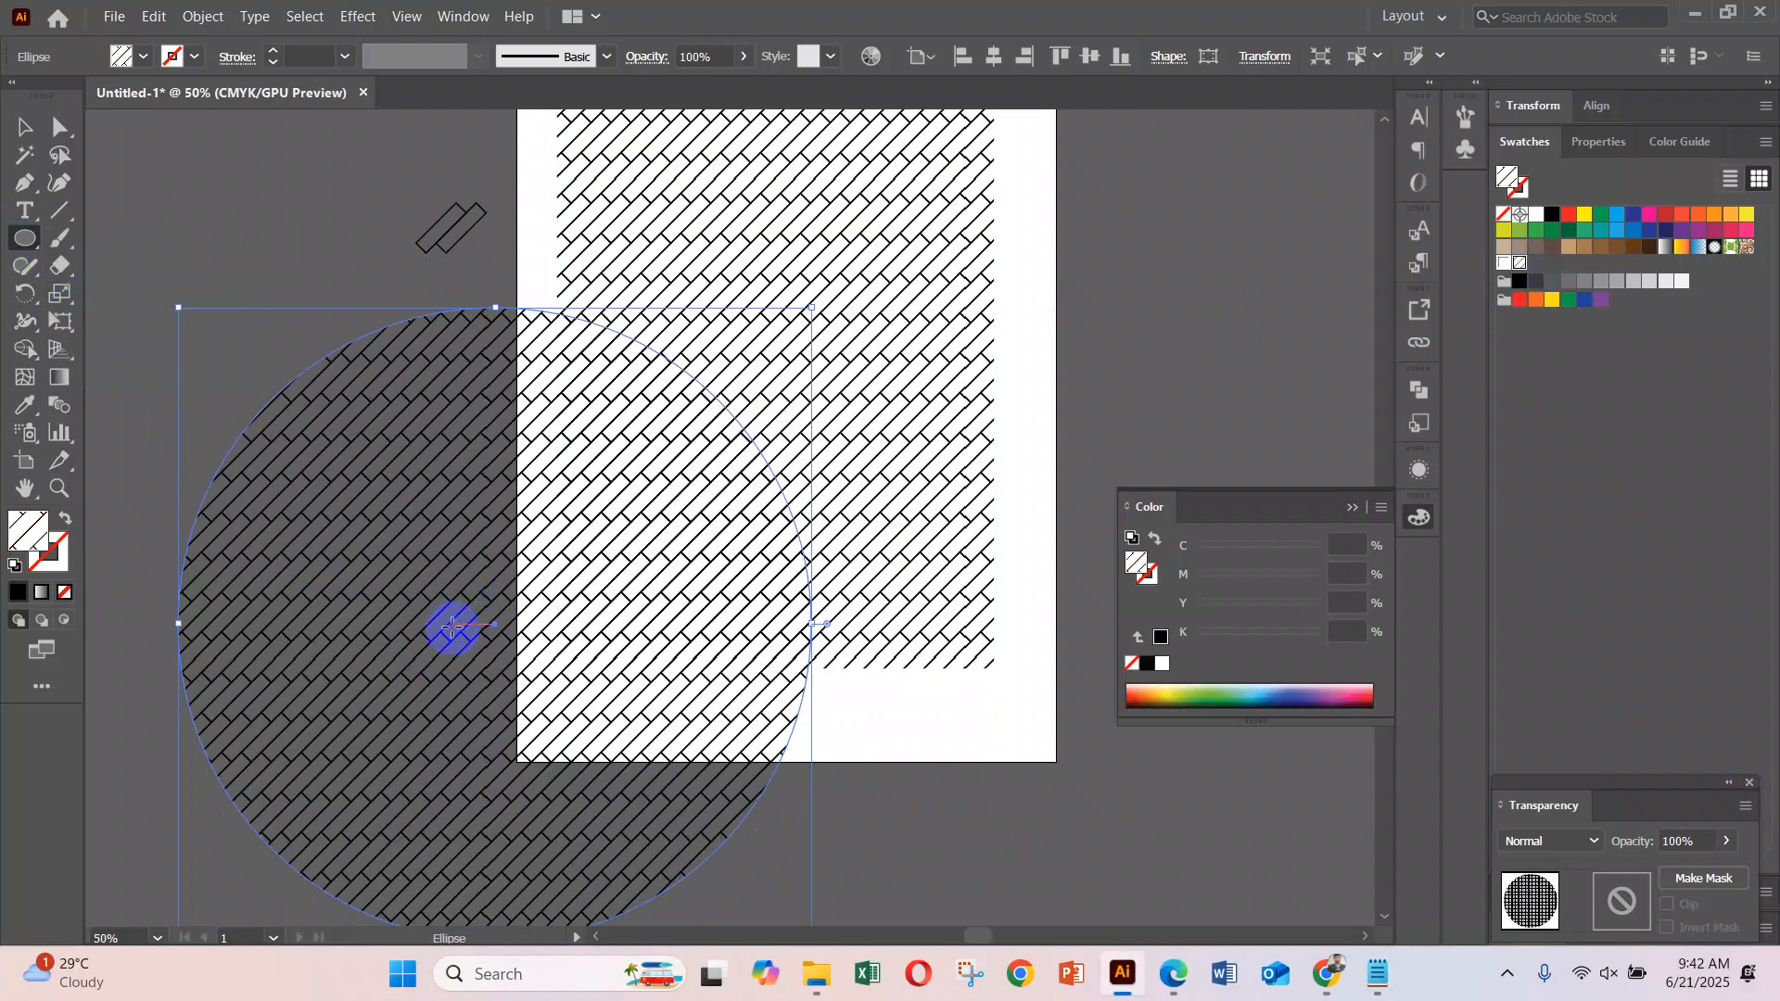
{"action": "key", "text": "ctrl+z"}
{"action": "scroll", "coordinate": [988, 372], "scroll_direction": "up", "scroll_amount": 2}
{"action": "left_click_drag", "start_coordinate": [986, 373], "coordinate": [7, 468]}
{"action": "left_click_drag", "start_coordinate": [632, 380], "coordinate": [945, 895]}
Draw a large hexagon with the diagonal pattern fill near the circle
{"action": "left_click", "coordinate": [26, 240]}
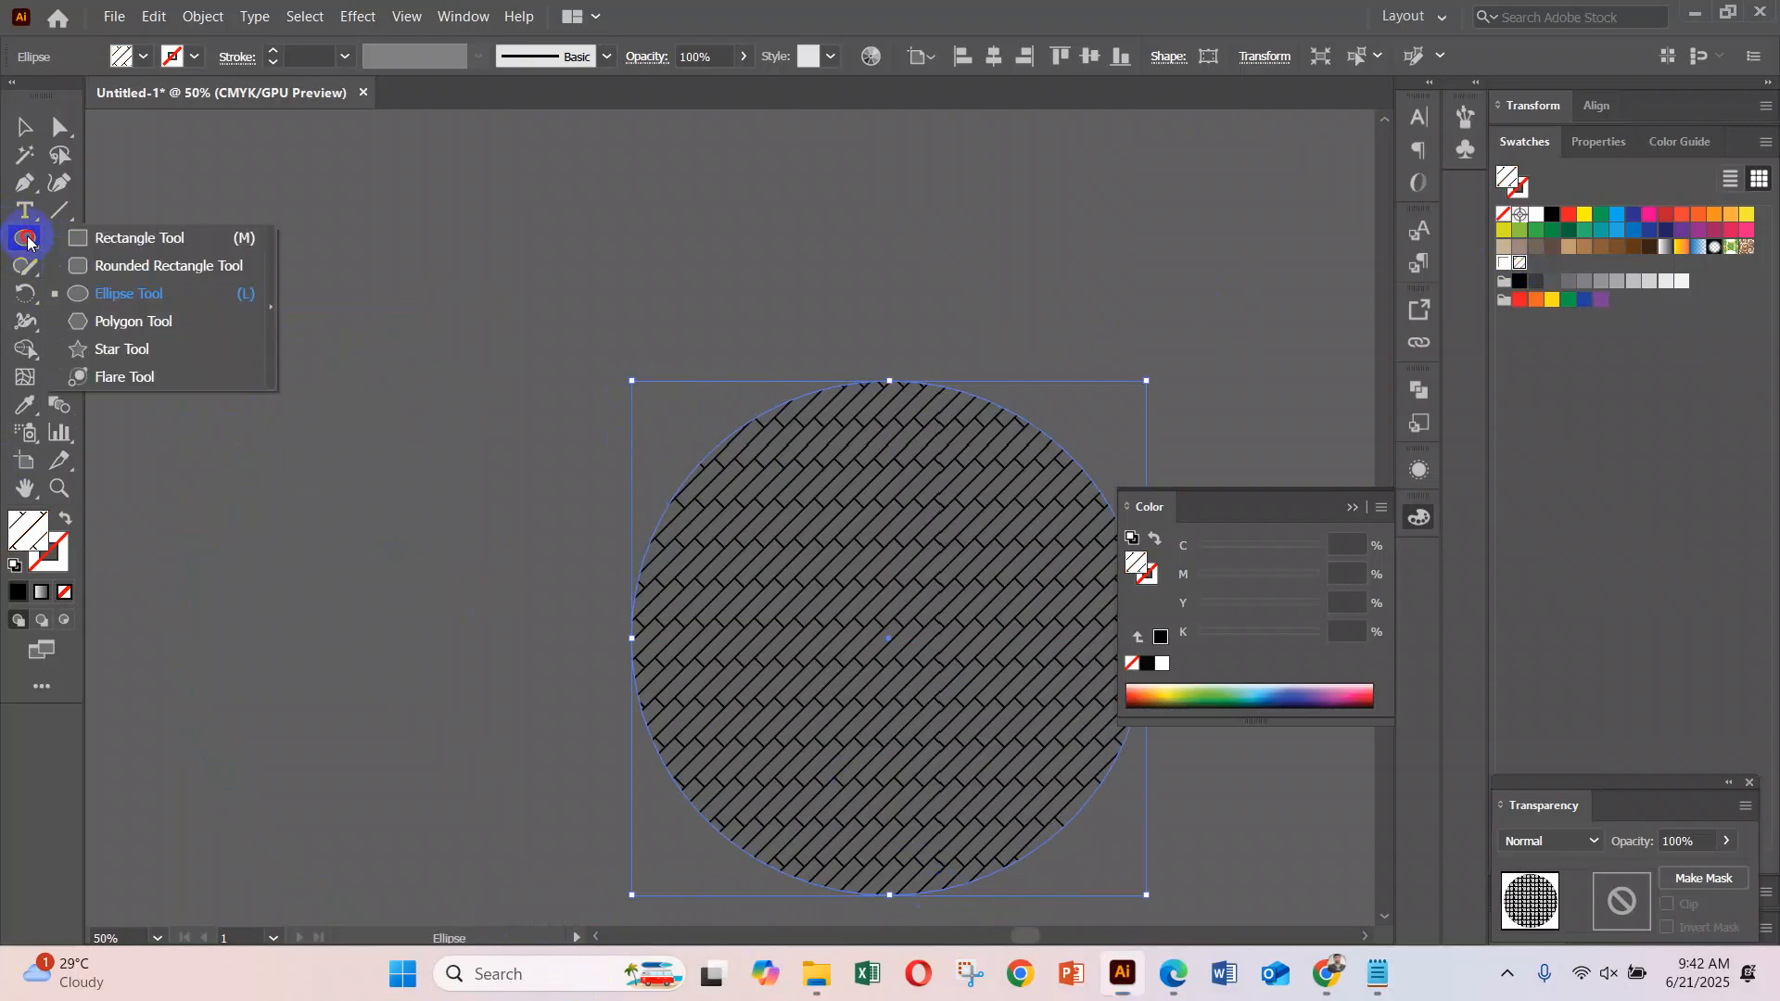
{"action": "left_click", "coordinate": [120, 320]}
{"action": "mouse_move", "coordinate": [269, 250]}
{"action": "left_mouse_down"}
{"action": "mouse_move", "coordinate": [370, 457]}
{"action": "mouse_move", "coordinate": [457, 544]}
{"action": "left_mouse_up"}
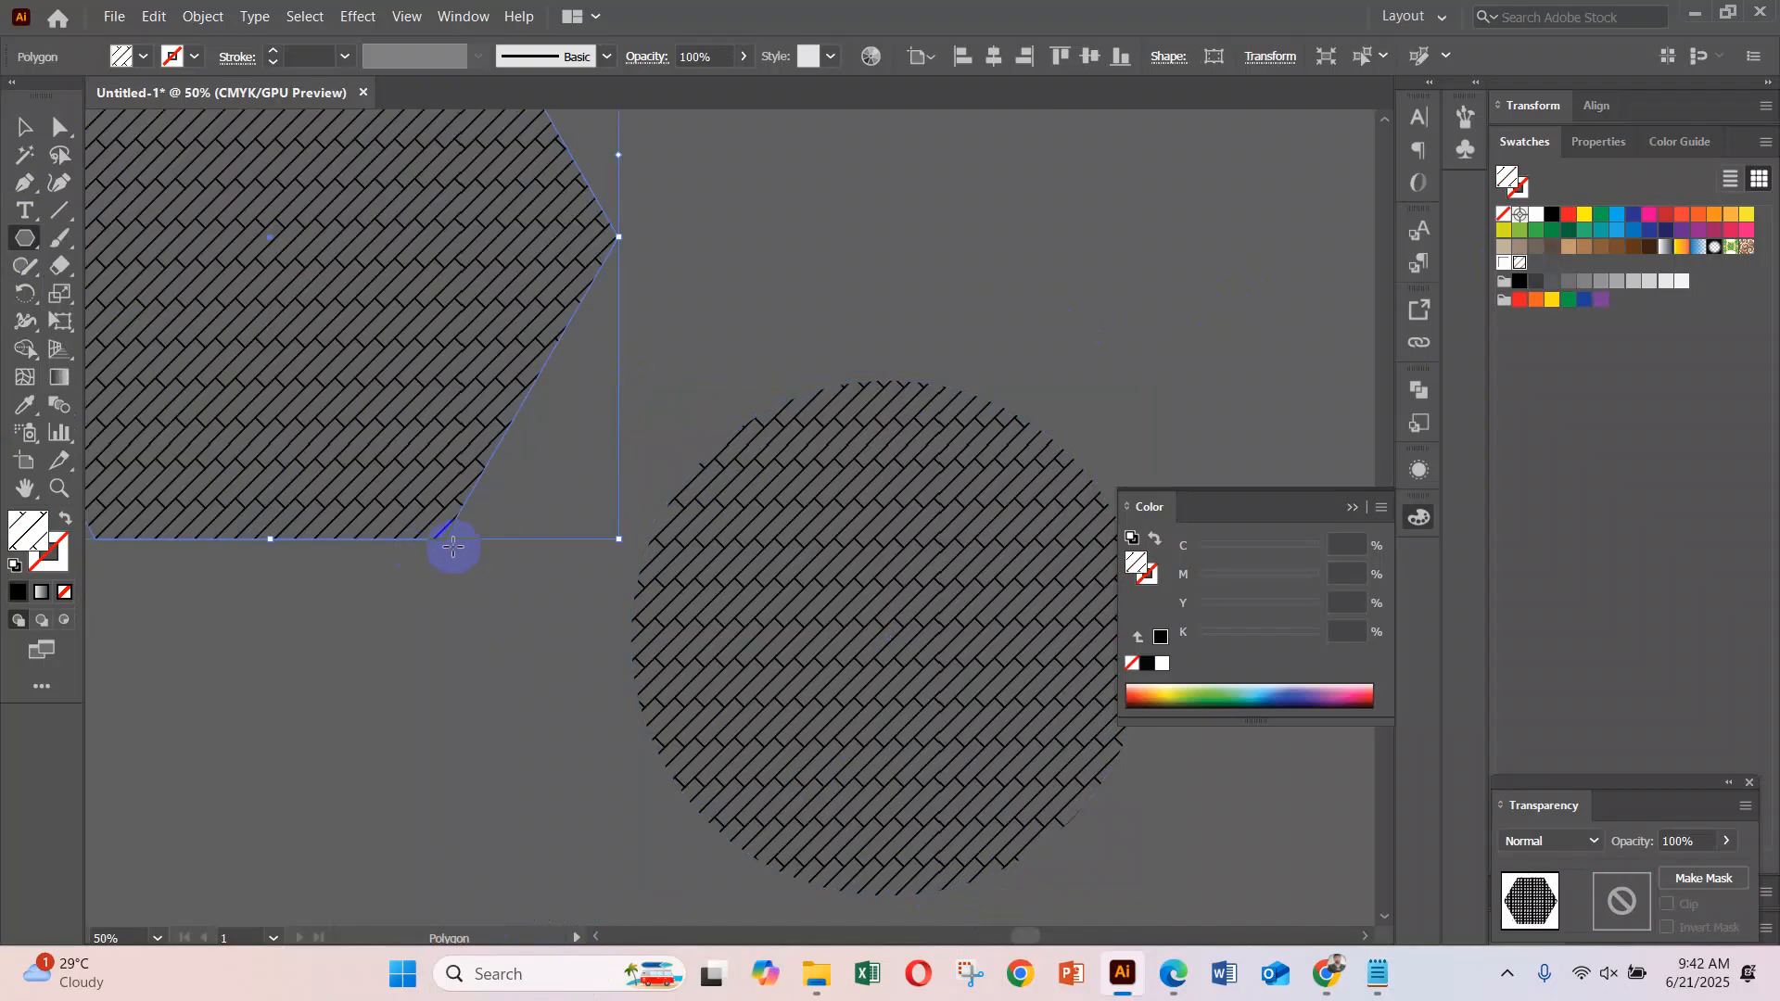
{"action": "scroll", "coordinate": [441, 499], "scroll_direction": "up", "scroll_amount": 3}
{"action": "scroll", "coordinate": [441, 499], "scroll_direction": "up", "scroll_amount": 1}
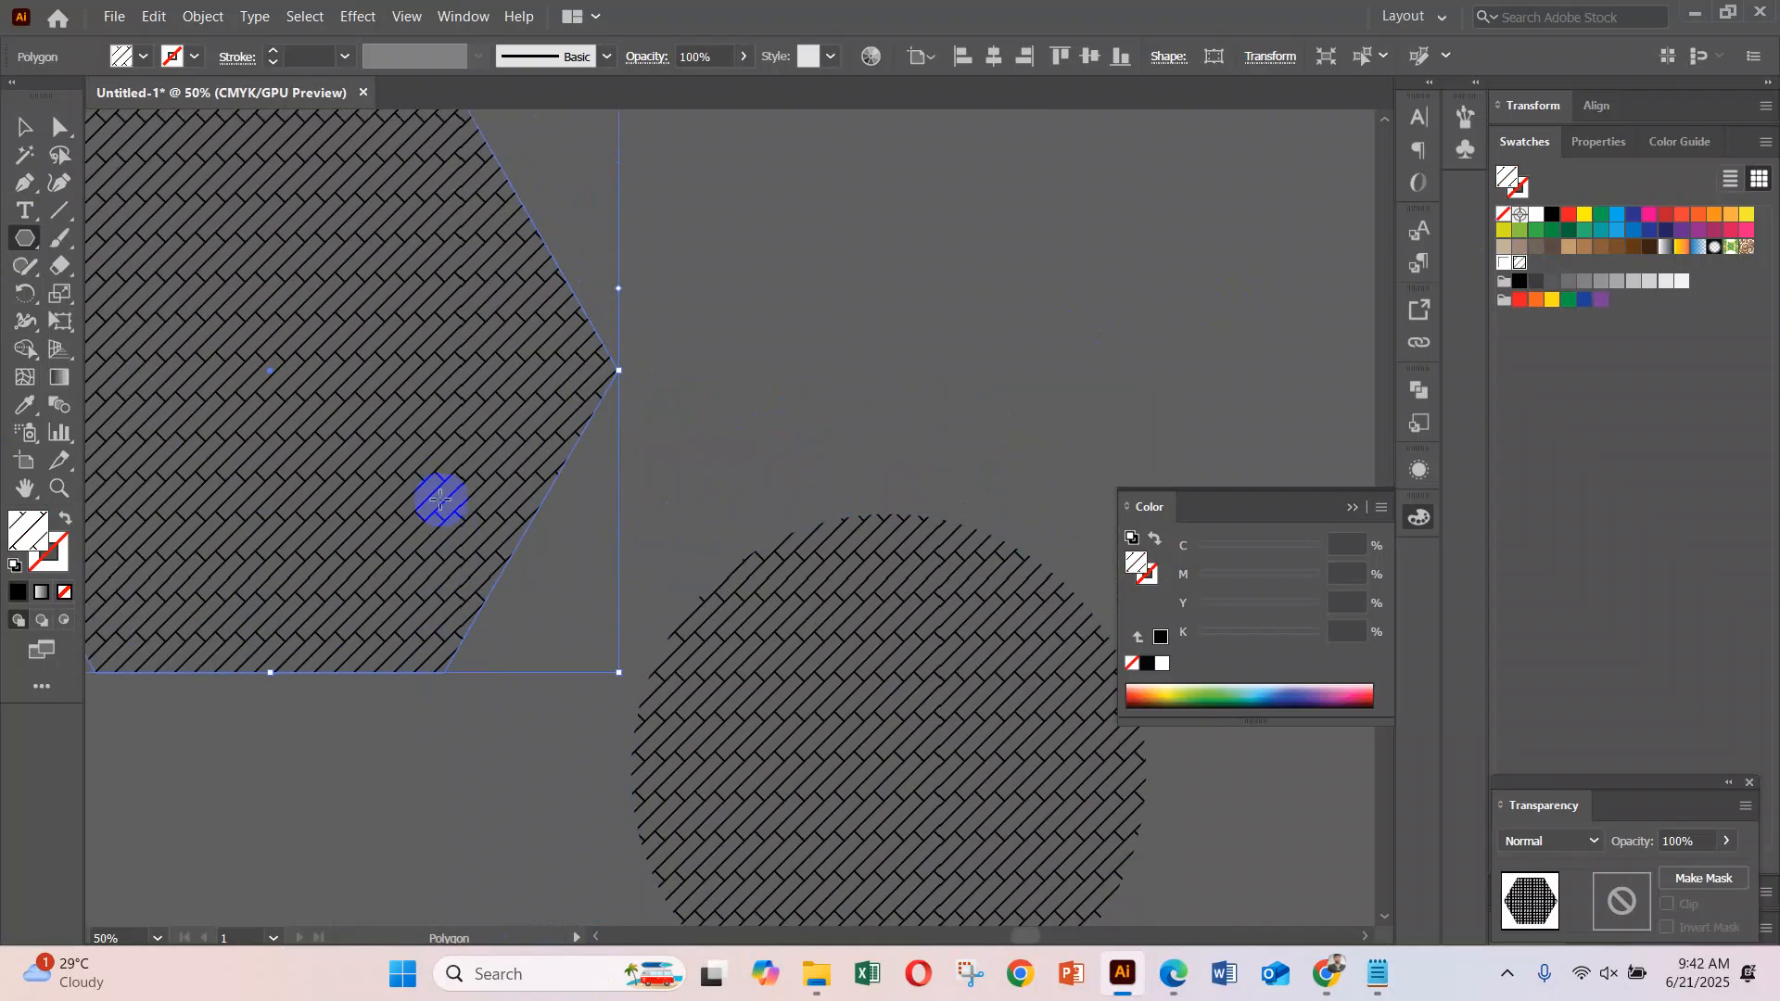
{"action": "scroll", "coordinate": [614, 552], "scroll_direction": "down", "scroll_amount": 1}
{"action": "key", "text": "ctrl+minus"}
{"action": "key", "text": "ctrl+minus"}
{"action": "key", "text": "ctrl+minus"}
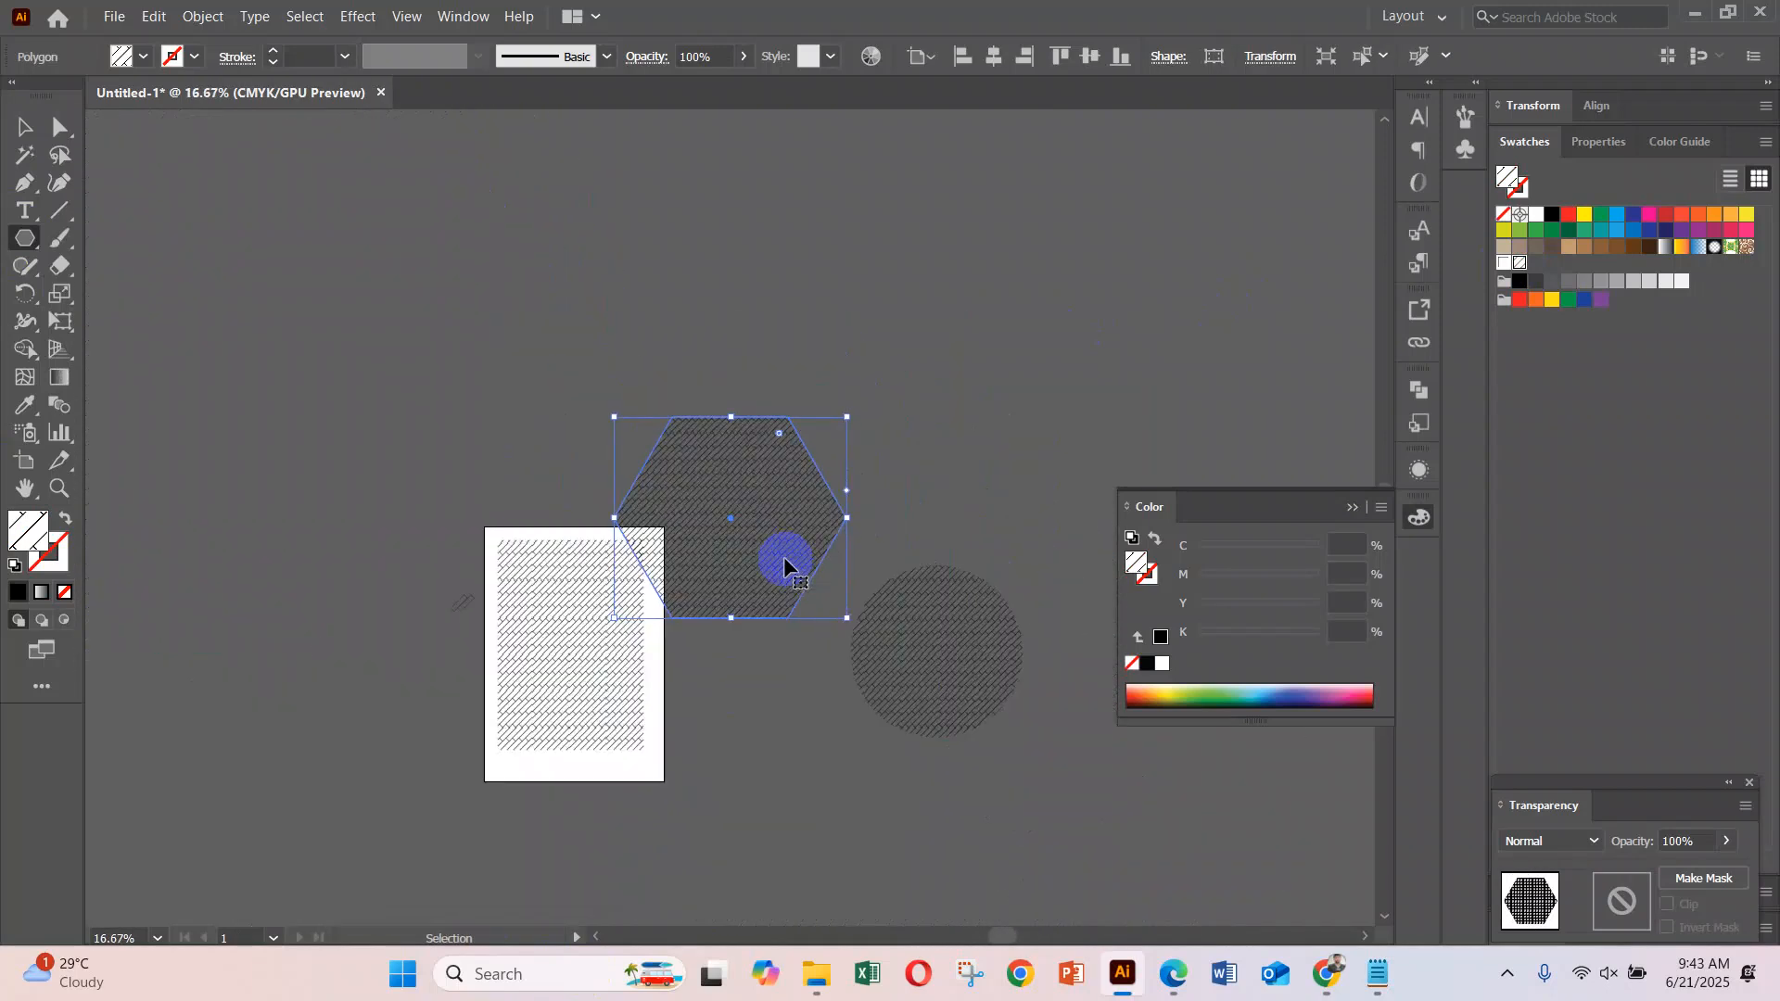
Undo the test hexagon, circle and rectangle along with the motif's move off the artboard
{"action": "key", "text": "ctrl+z"}
{"action": "key", "text": "ctrl+z"}
{"action": "key", "text": "ctrl+z"}
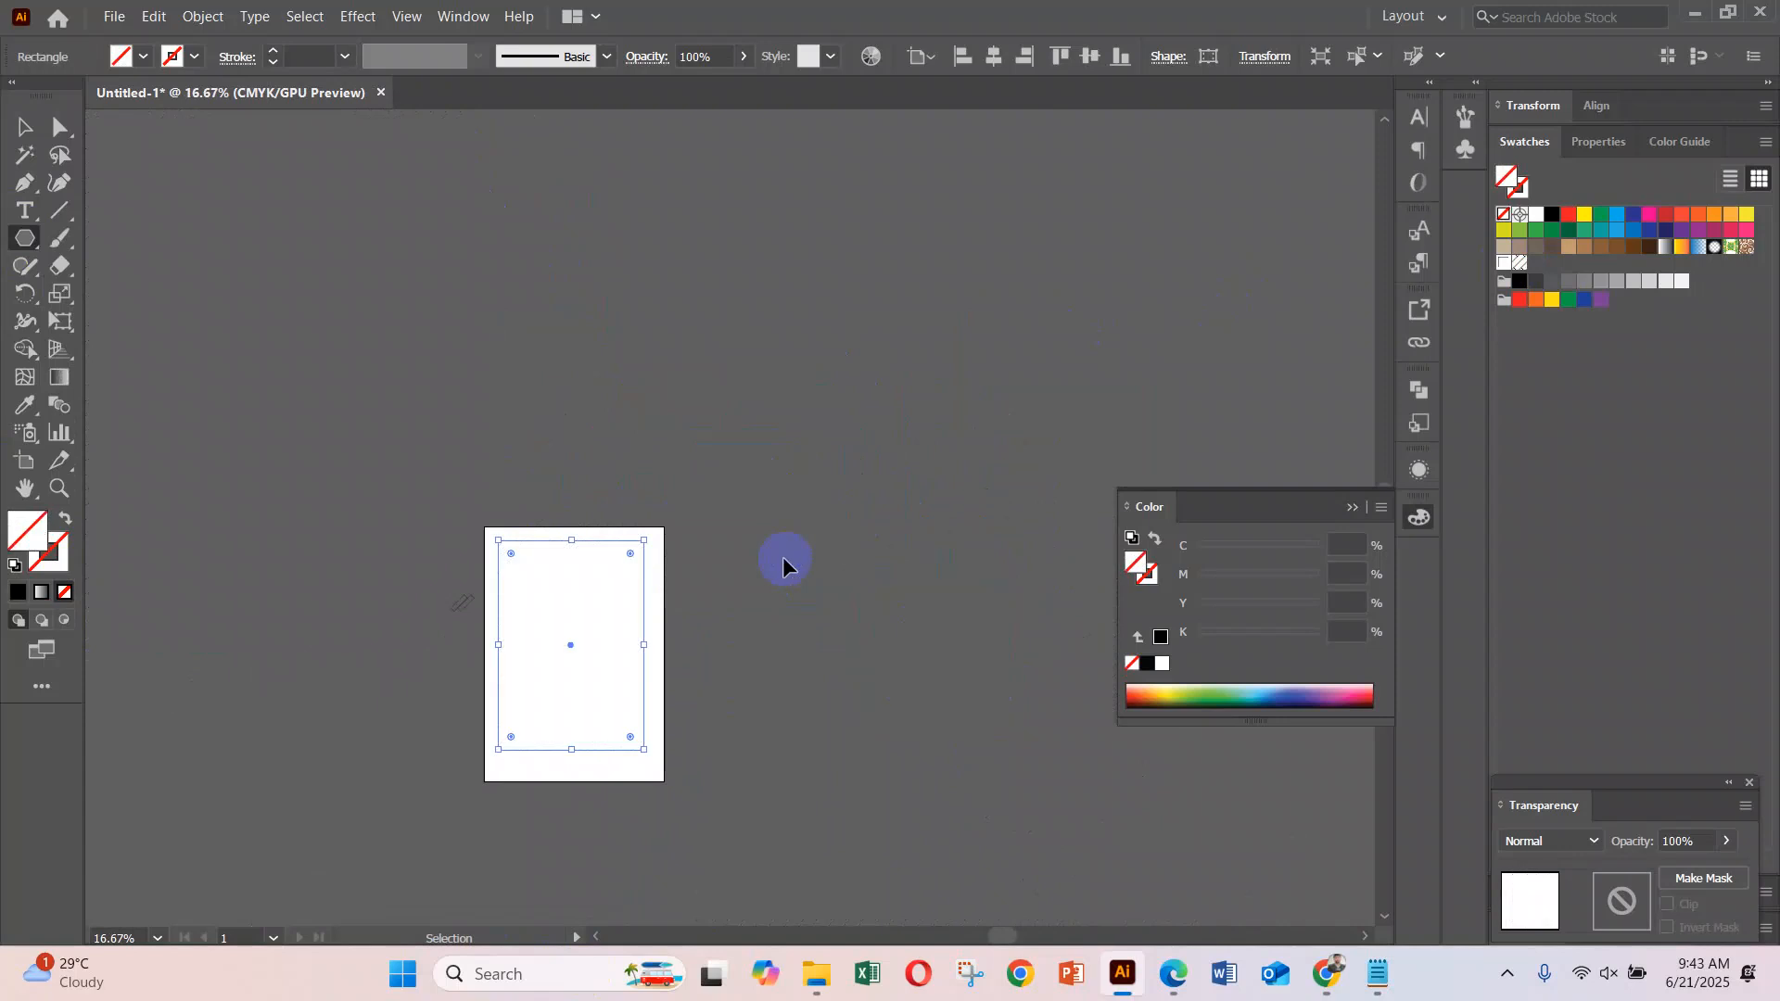
{"action": "key", "text": "ctrl+z"}
{"action": "key", "text": "ctrl+z"}
{"action": "left_click_drag", "start_coordinate": [443, 576], "coordinate": [906, 819]}
{"action": "key", "text": "ctrl+z"}
Reflect a copy of the two diagonal rectangles across the vertical axis
{"action": "left_click", "coordinate": [22, 130]}
{"action": "left_click", "coordinate": [964, 795], "text": "ctrl"}
{"action": "left_click", "coordinate": [842, 561], "text": "ctrl"}
{"action": "left_click_drag", "start_coordinate": [657, 531], "coordinate": [621, 439]}
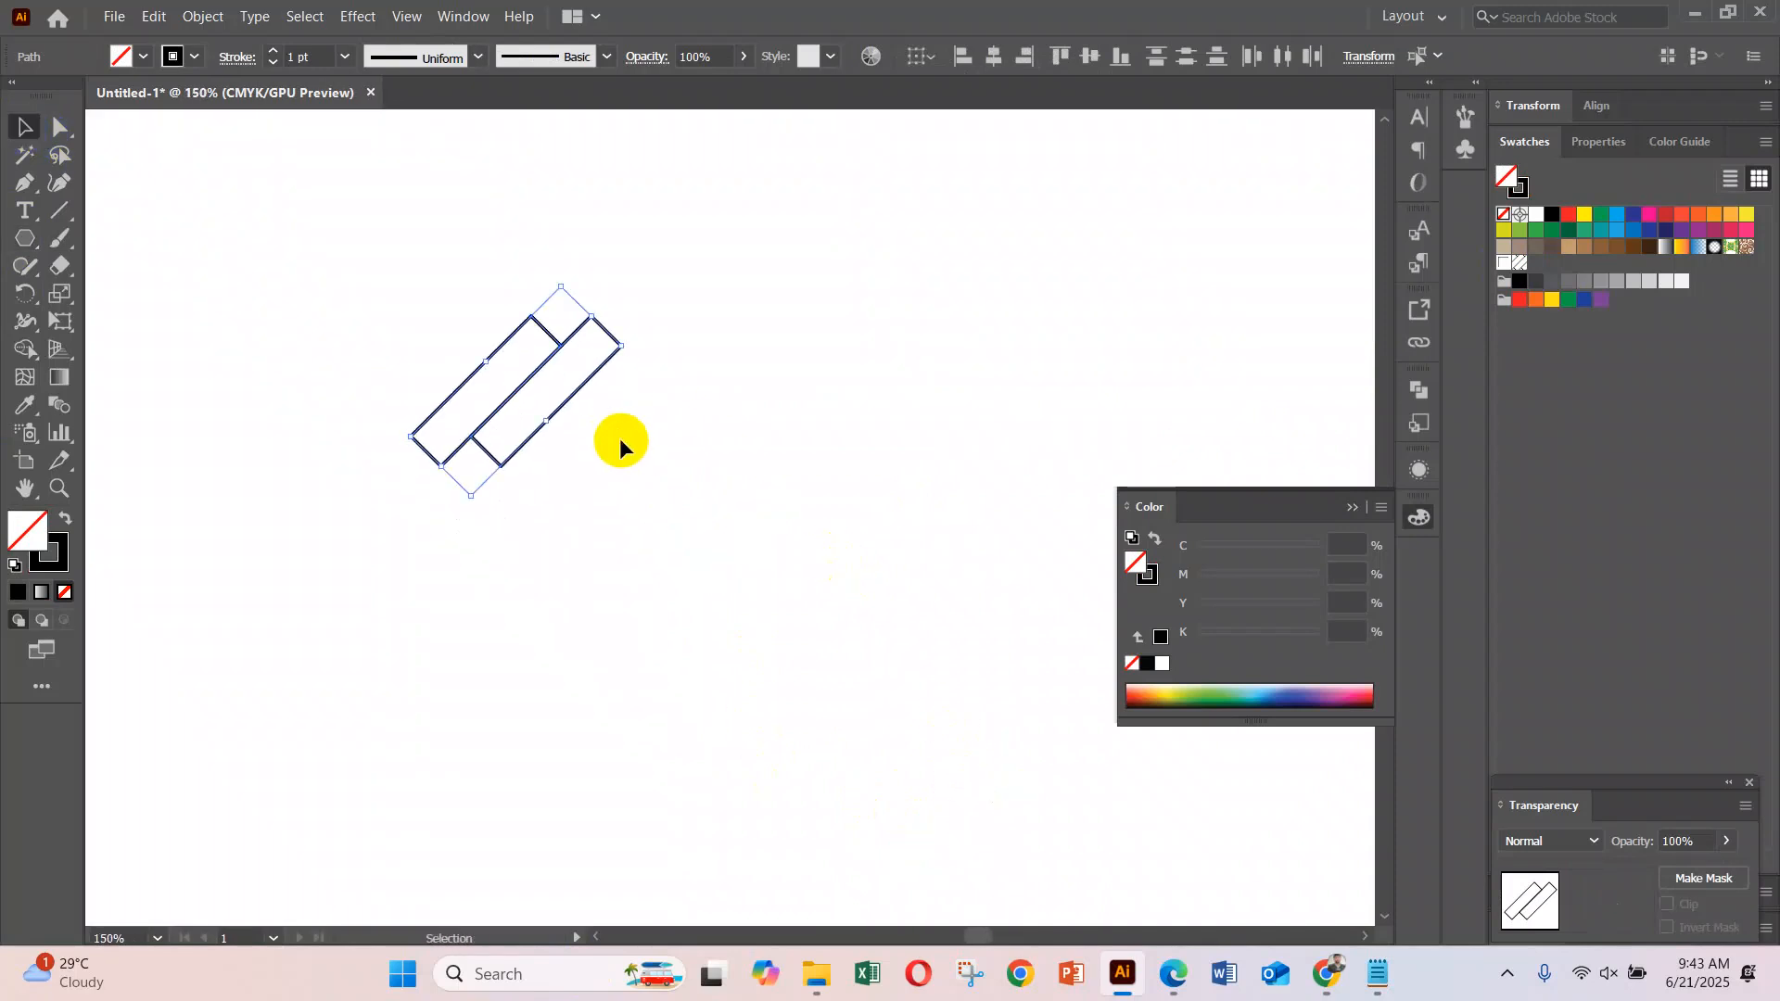
{"action": "right_click", "coordinate": [550, 362]}
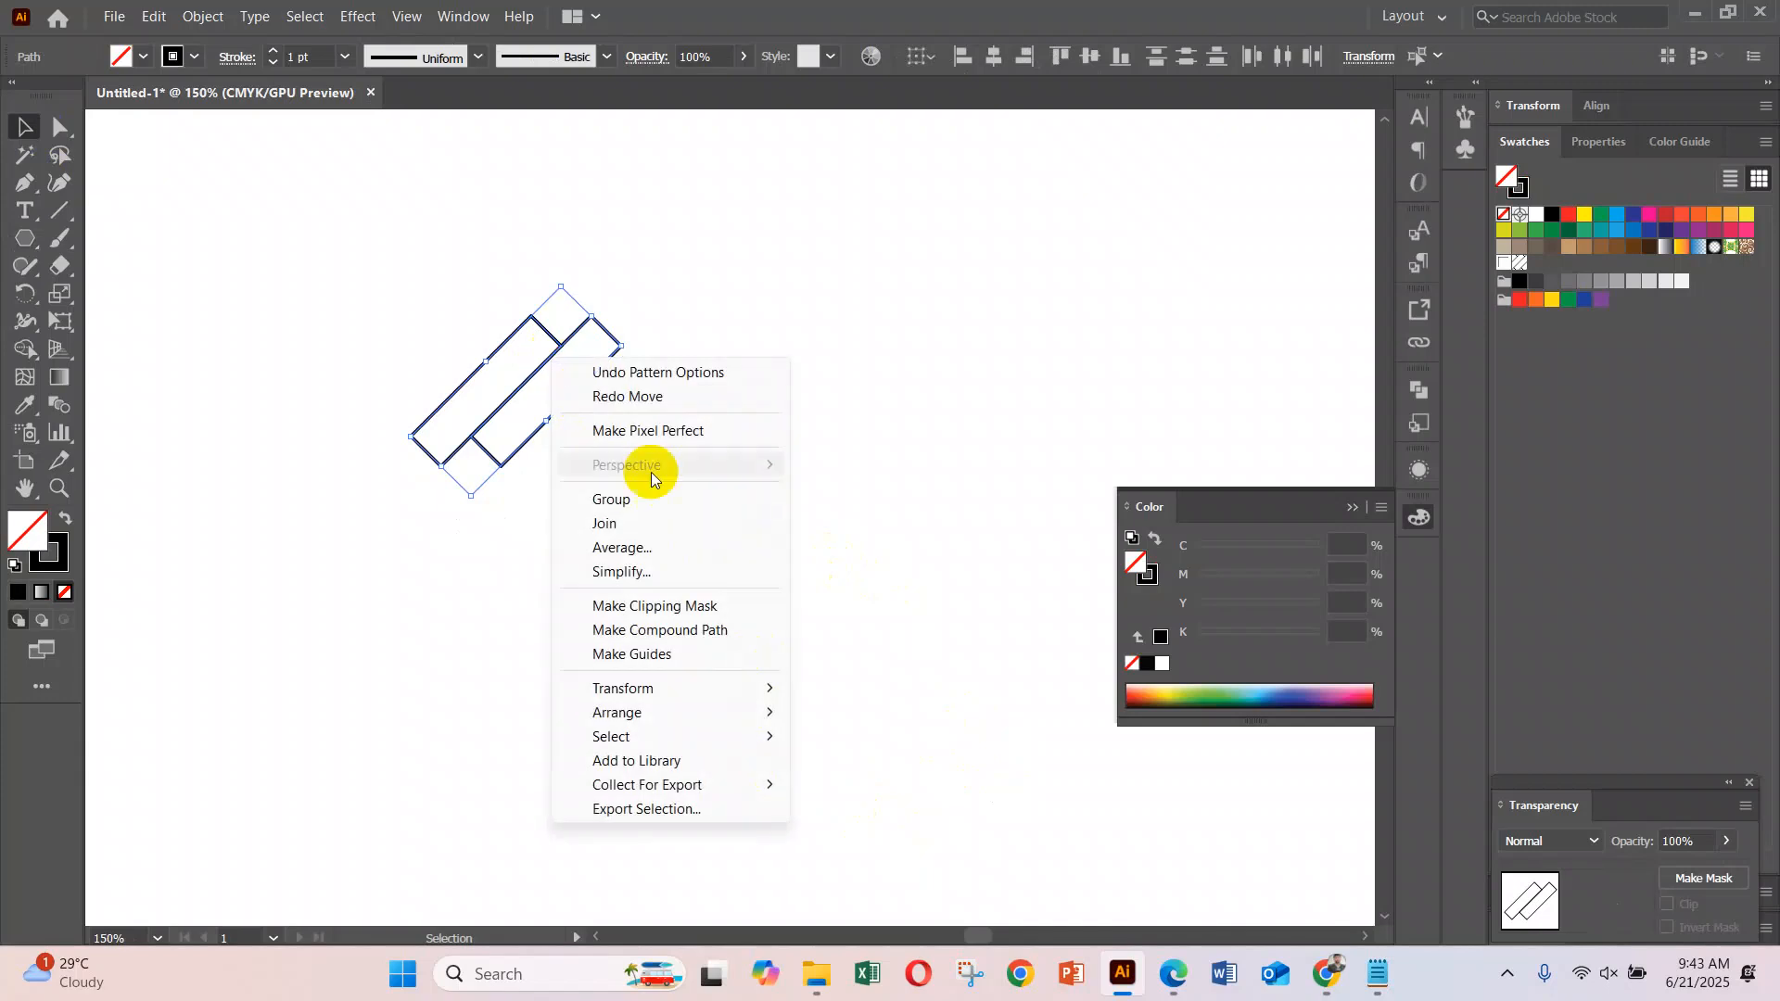
{"action": "mouse_move", "coordinate": [659, 691]}
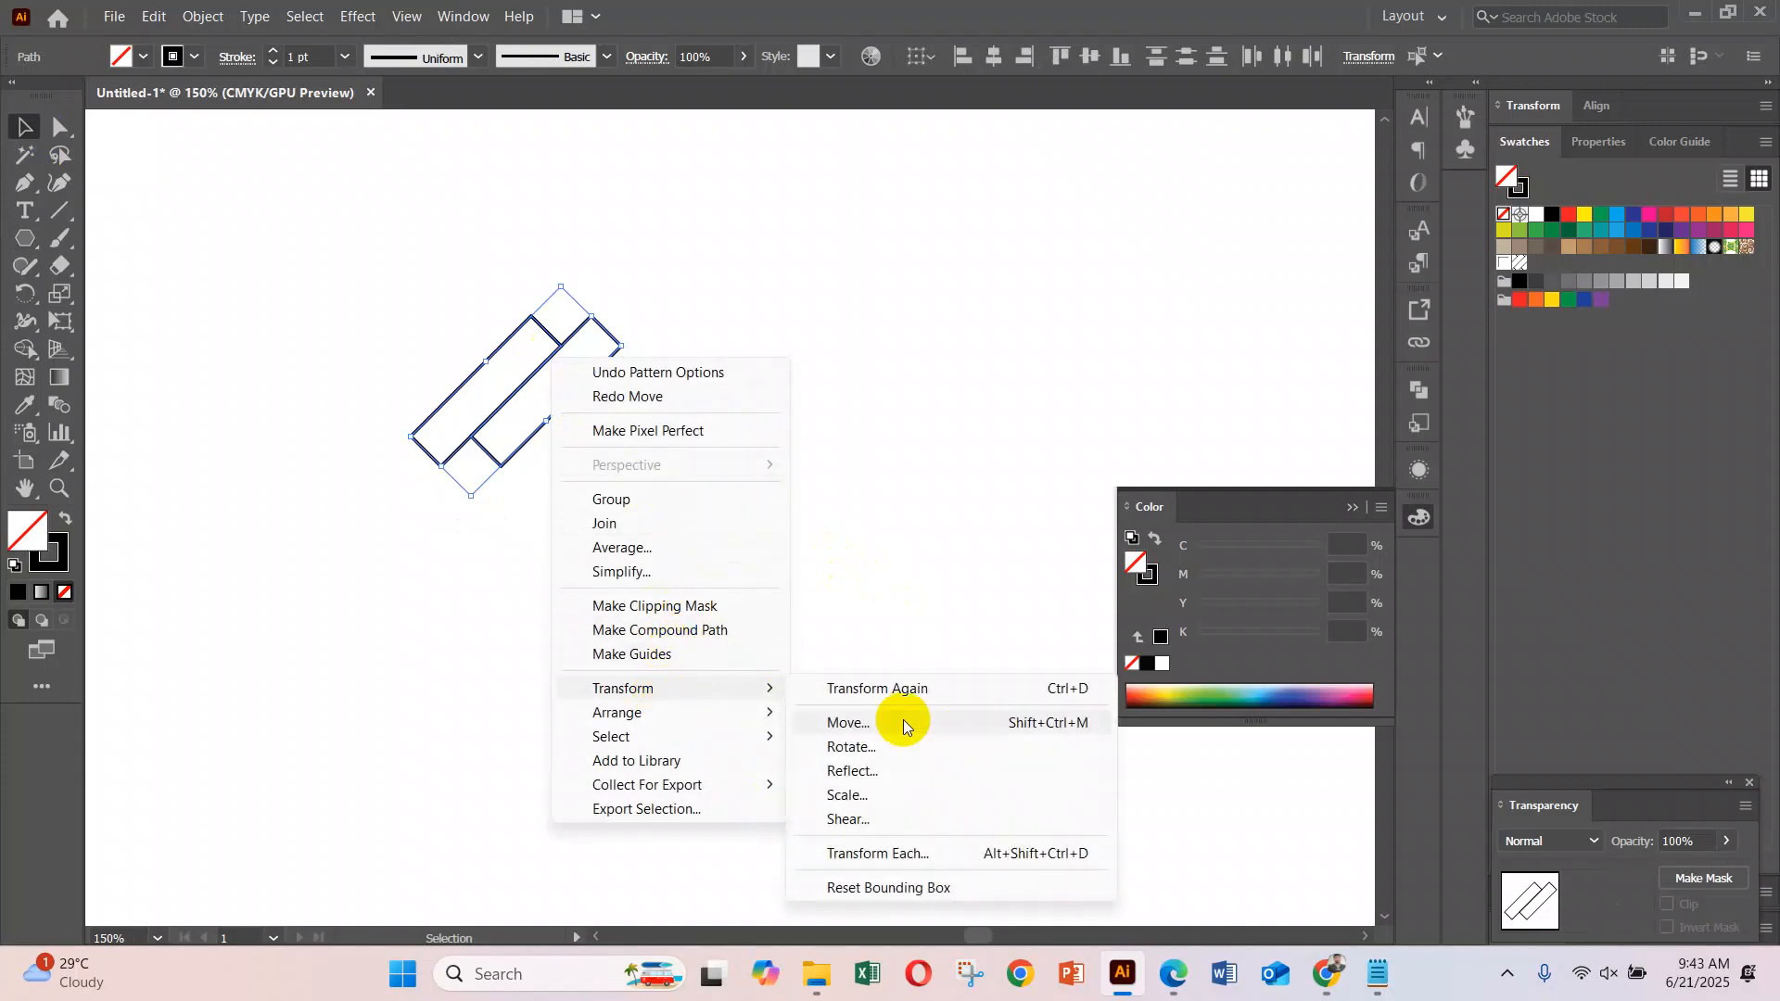
{"action": "left_click", "coordinate": [897, 771]}
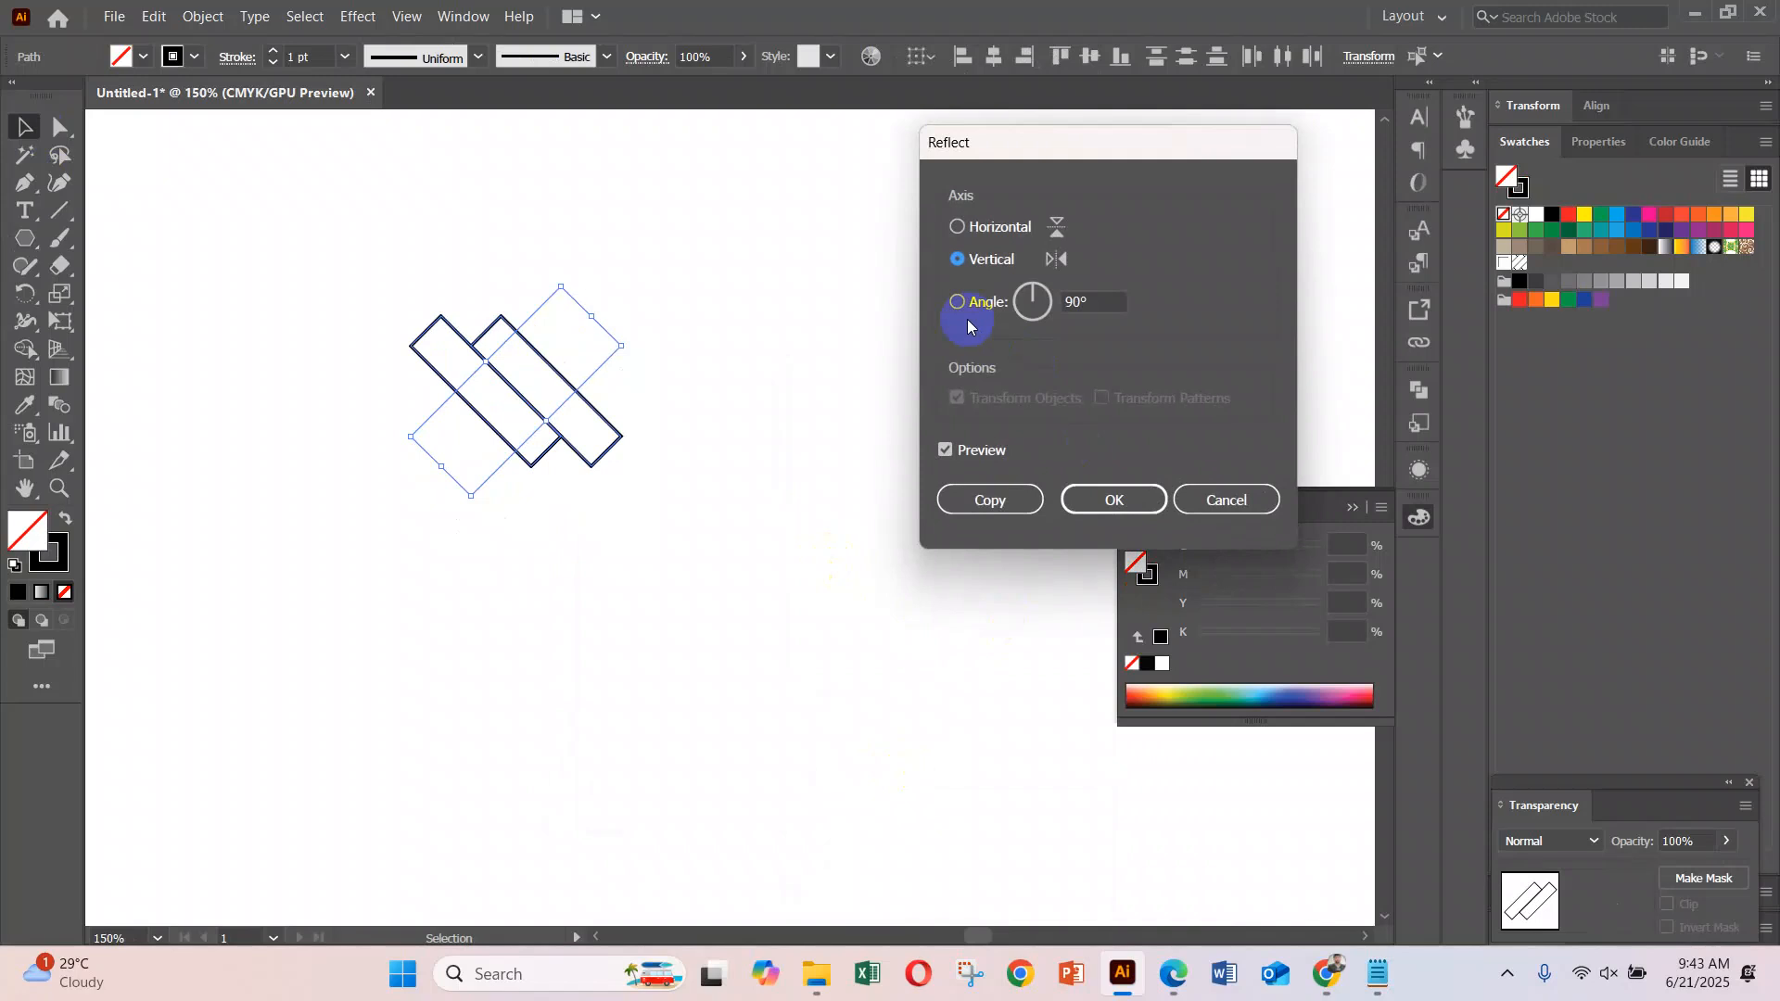
{"action": "left_click", "coordinate": [1012, 500]}
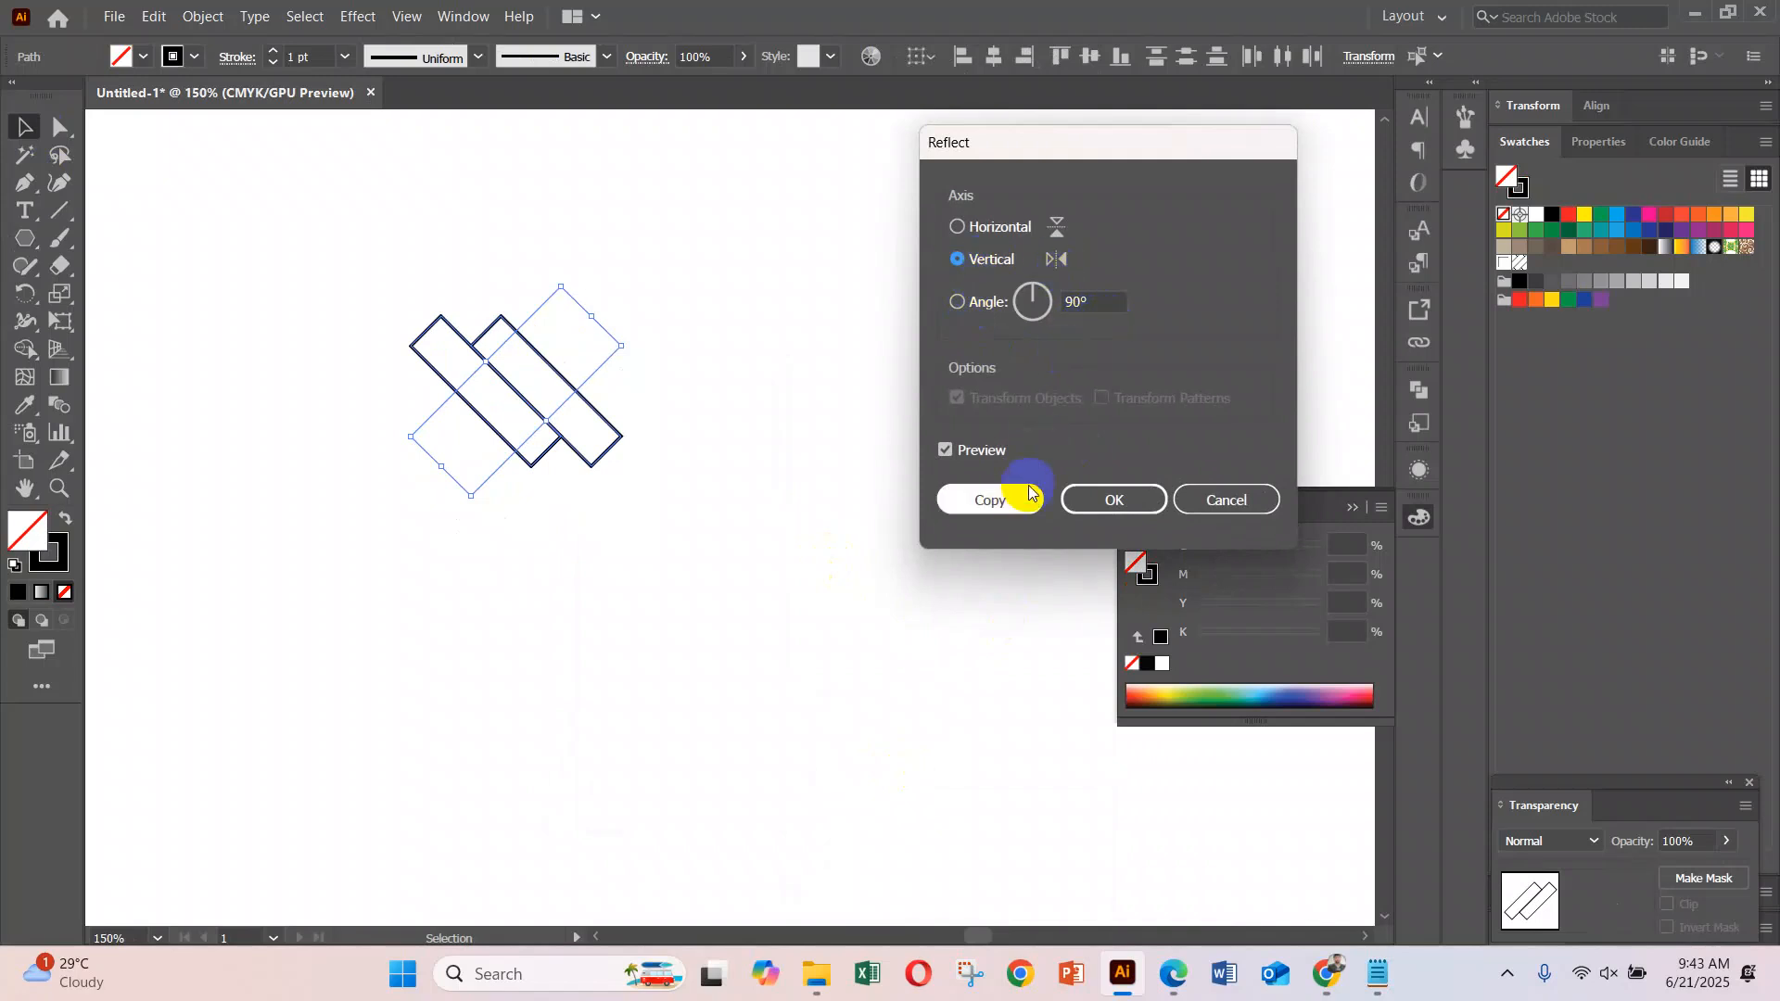
Place the mirrored copy below the original rectangles so their ends interlock in a left-pointing chevron
{"action": "key", "text": "shift+Right"}
{"action": "key", "text": "shift+Right"}
{"action": "key", "text": "shift+Right"}
{"action": "key", "text": "shift+Right"}
{"action": "key", "text": "shift+Right"}
{"action": "key", "text": "shift+Right"}
{"action": "key", "text": "shift+Right"}
{"action": "key", "text": "shift+Right"}
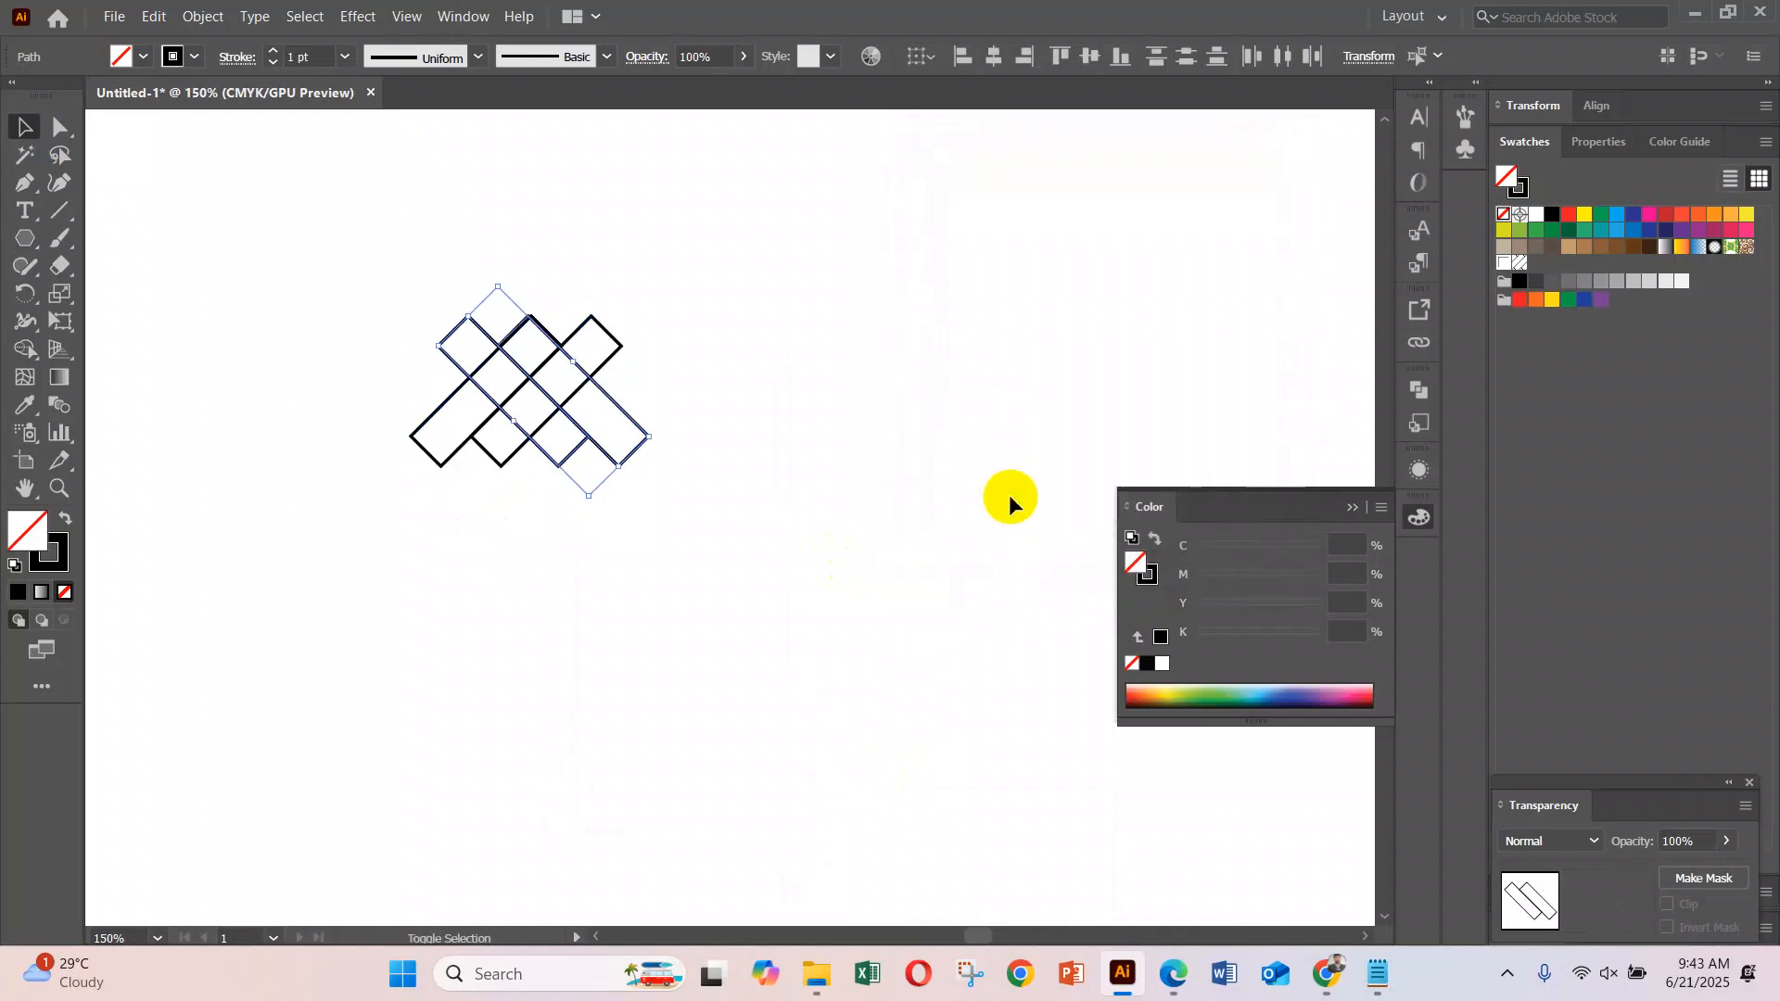
{"action": "key", "text": "Right"}
{"action": "key", "text": "Right"}
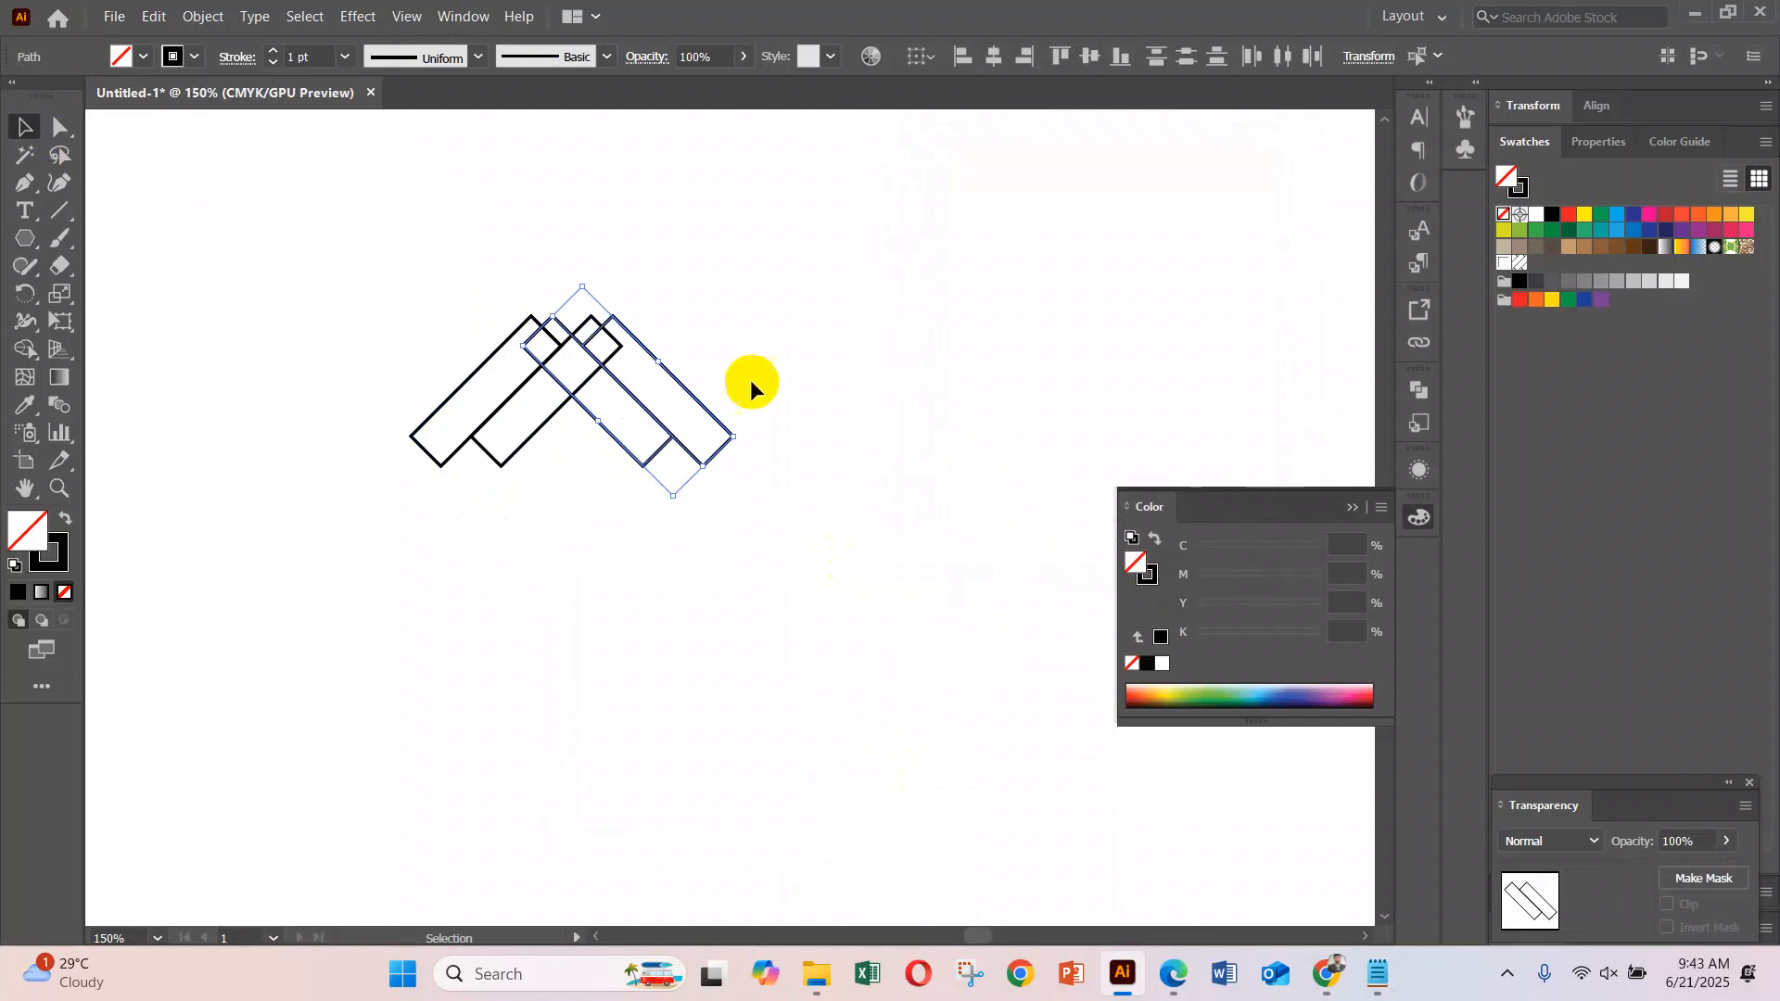
{"action": "left_click_drag", "start_coordinate": [681, 392], "coordinate": [599, 506]}
{"action": "left_click", "coordinate": [910, 530]}
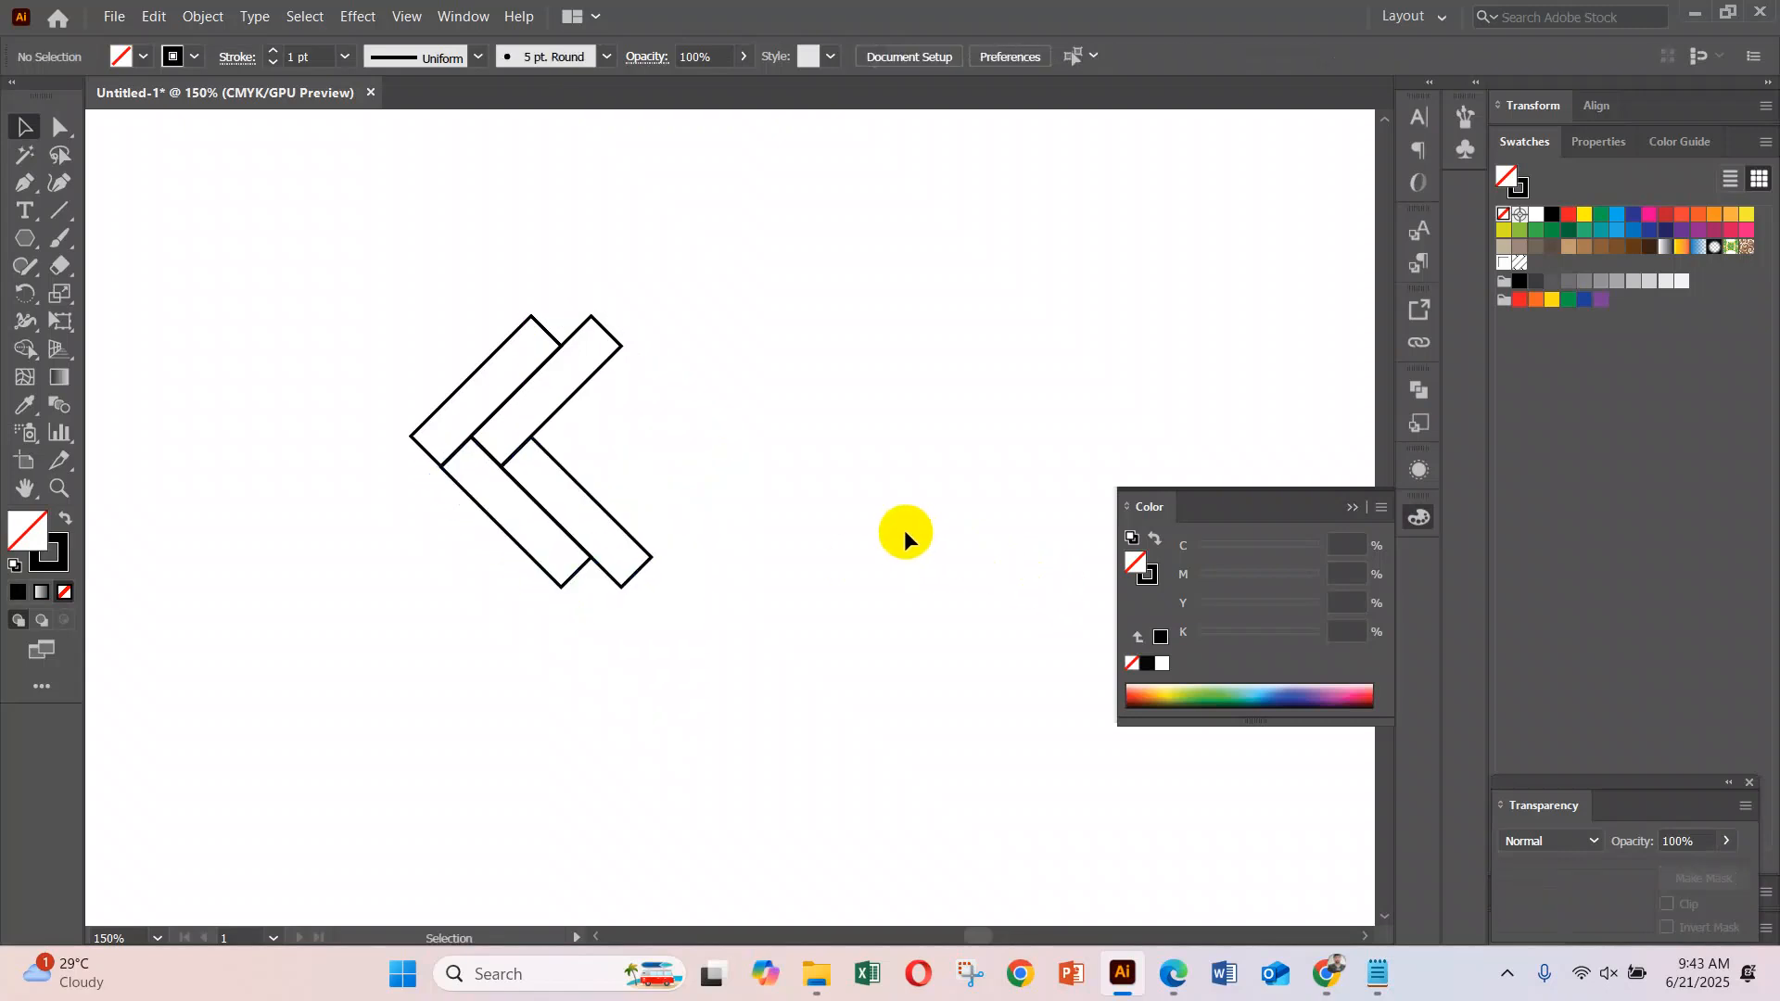
Make a new pattern swatch from the complete four-rectangle chevron
{"action": "left_click_drag", "start_coordinate": [331, 154], "coordinate": [720, 576]}
{"action": "left_click", "coordinate": [441, 19]}
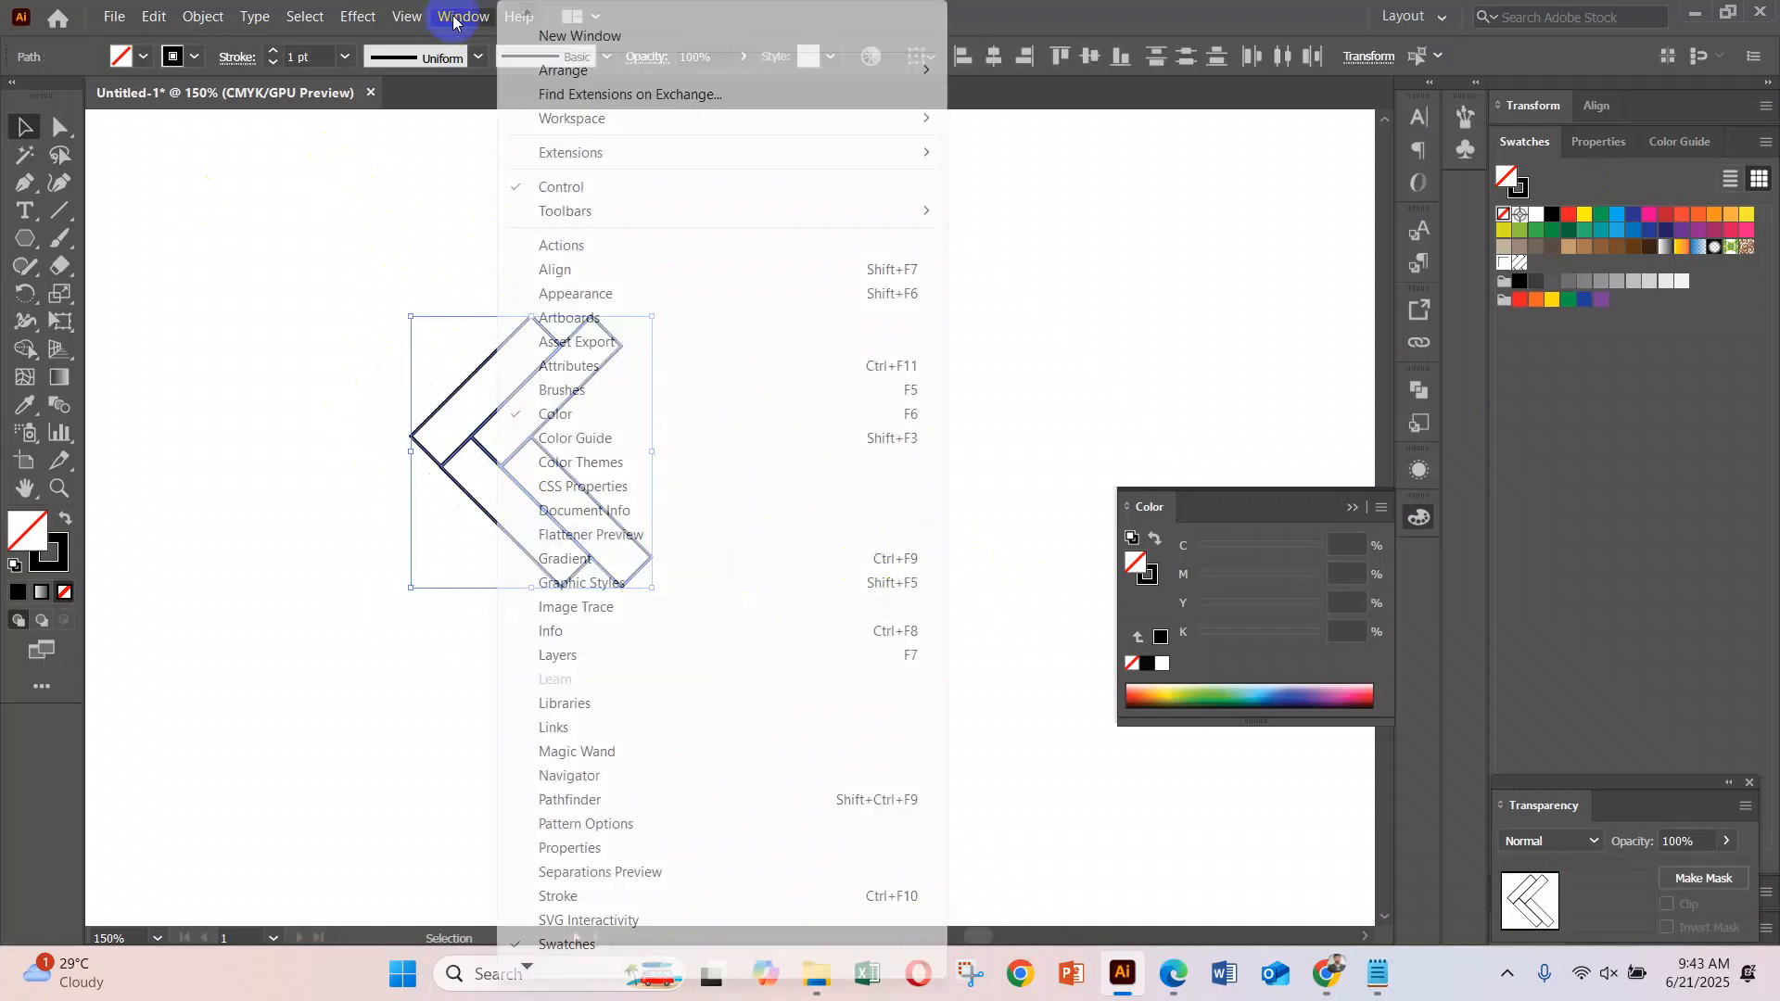
{"action": "left_click", "coordinate": [620, 825]}
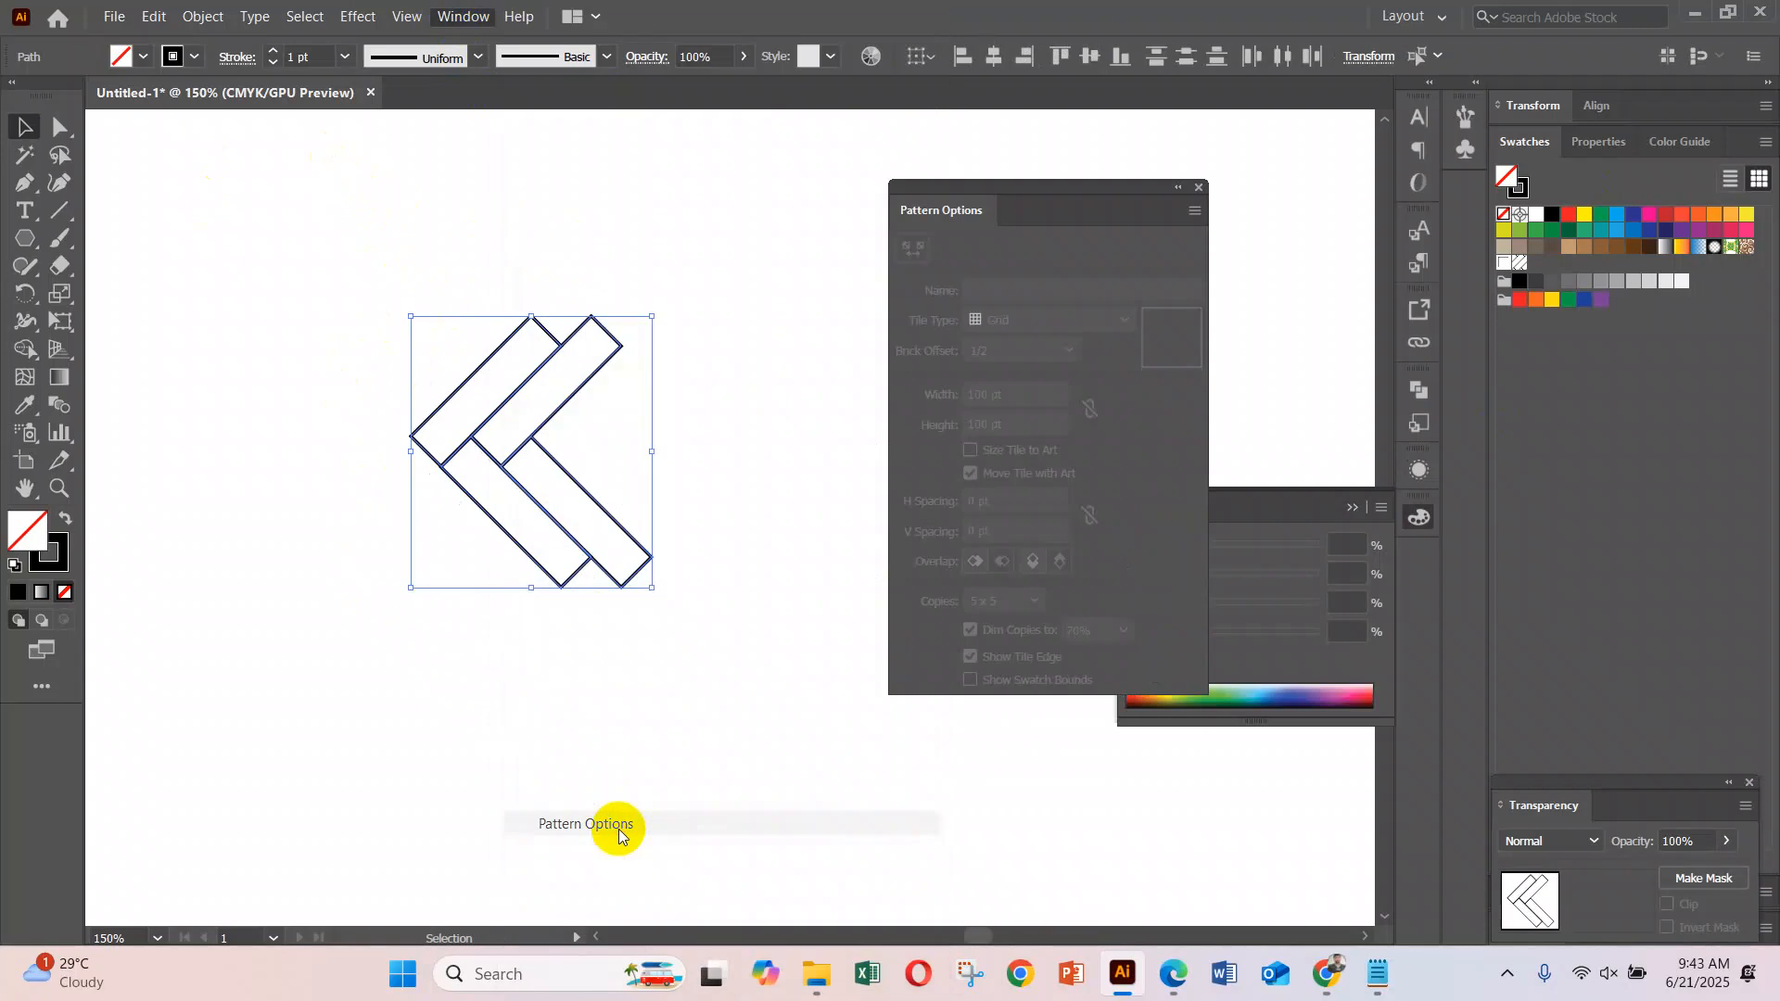
{"action": "left_click", "coordinate": [1195, 213]}
{"action": "left_click", "coordinate": [1272, 223]}
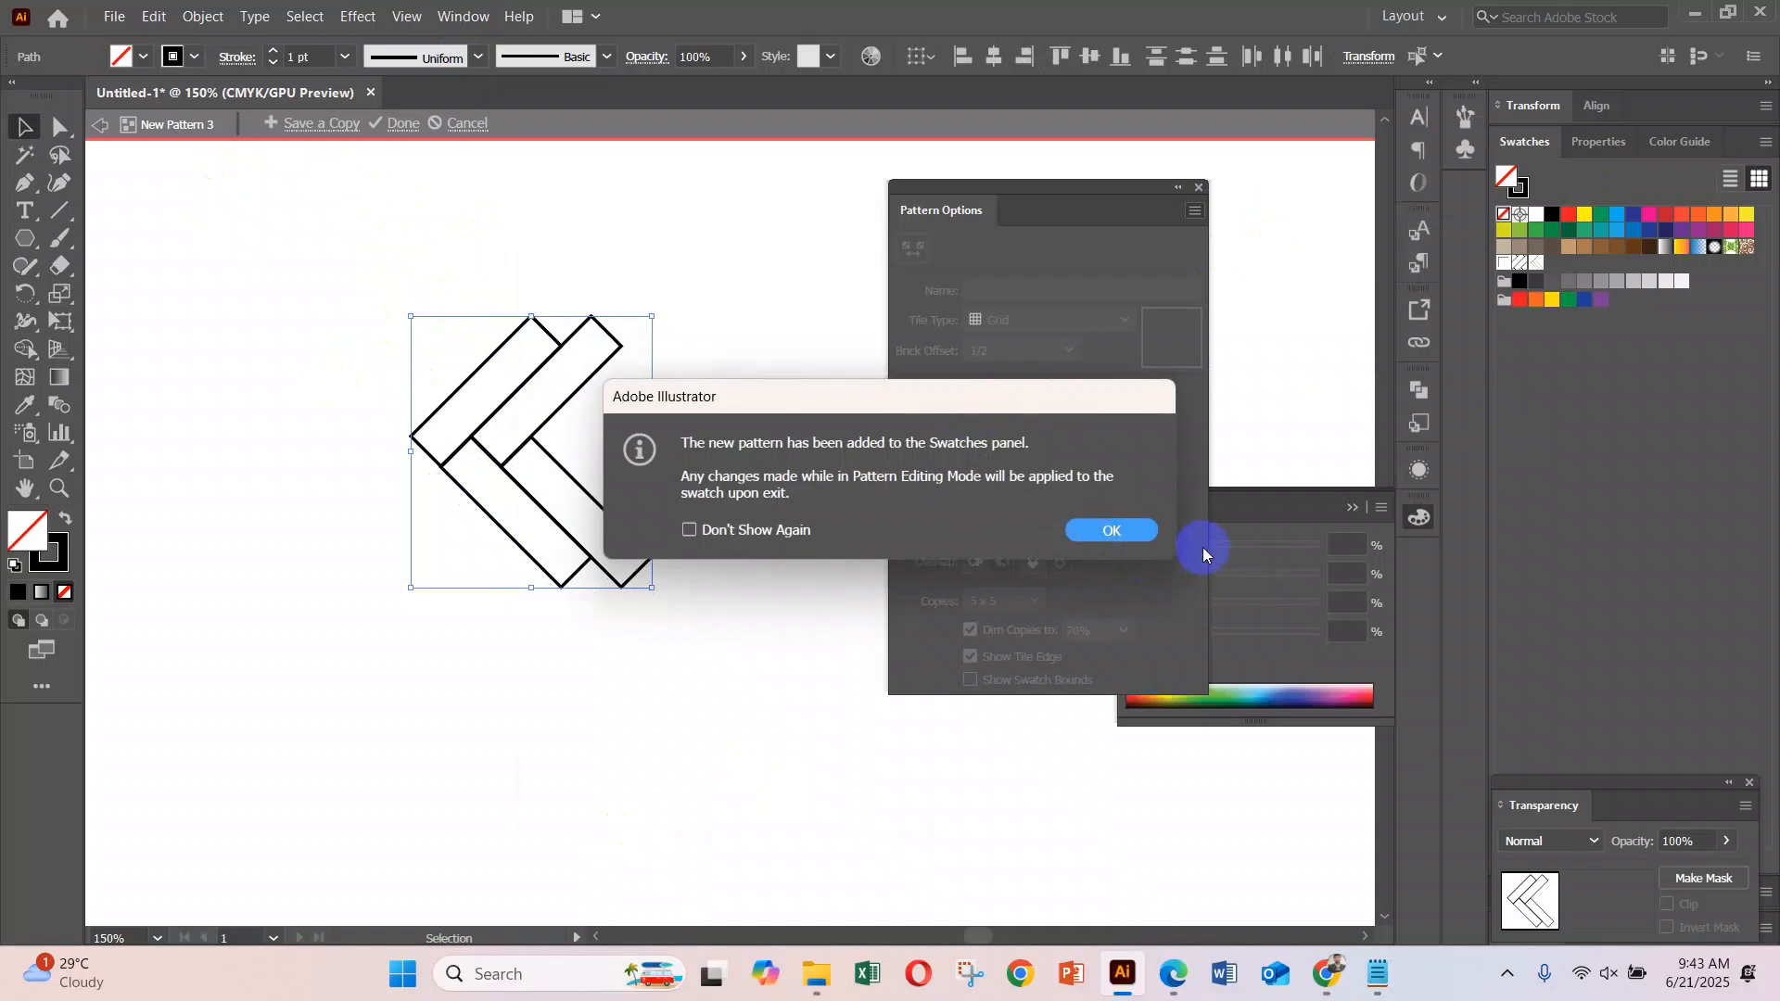
{"action": "left_click", "coordinate": [1127, 530]}
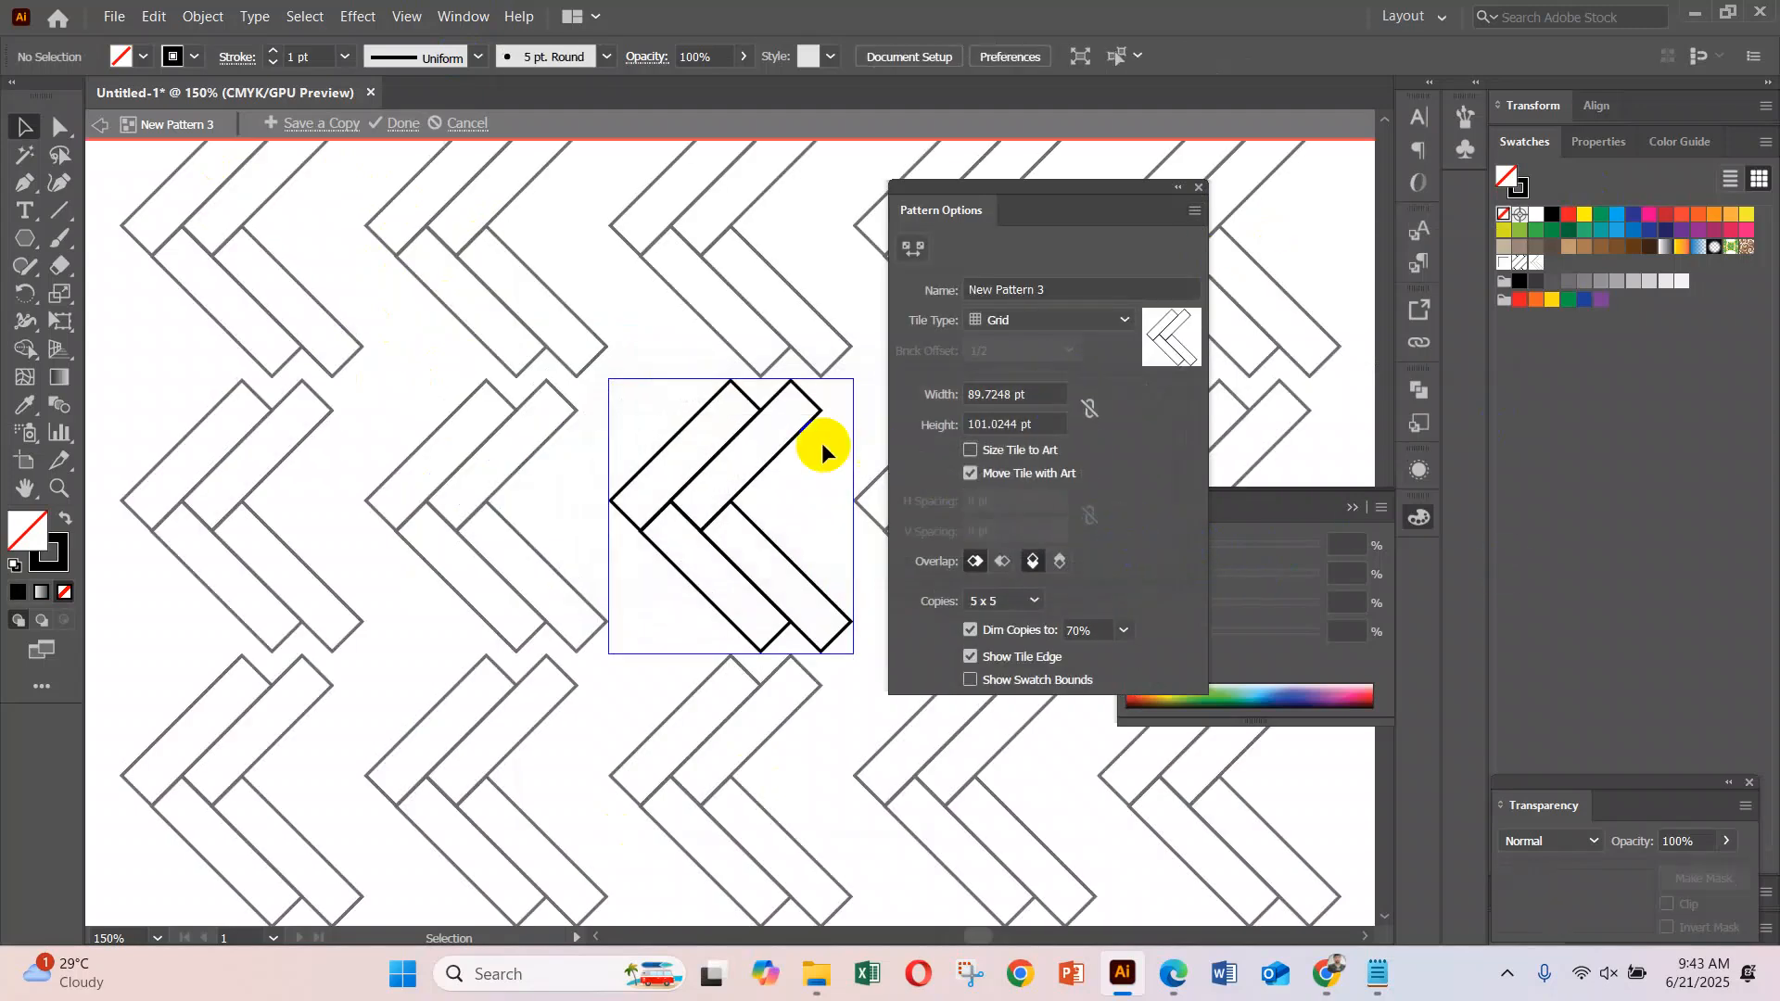
Reduce the pattern tile's width to 44 pt so neighbouring chevrons interlock horizontally
{"action": "left_click", "coordinate": [1048, 394]}
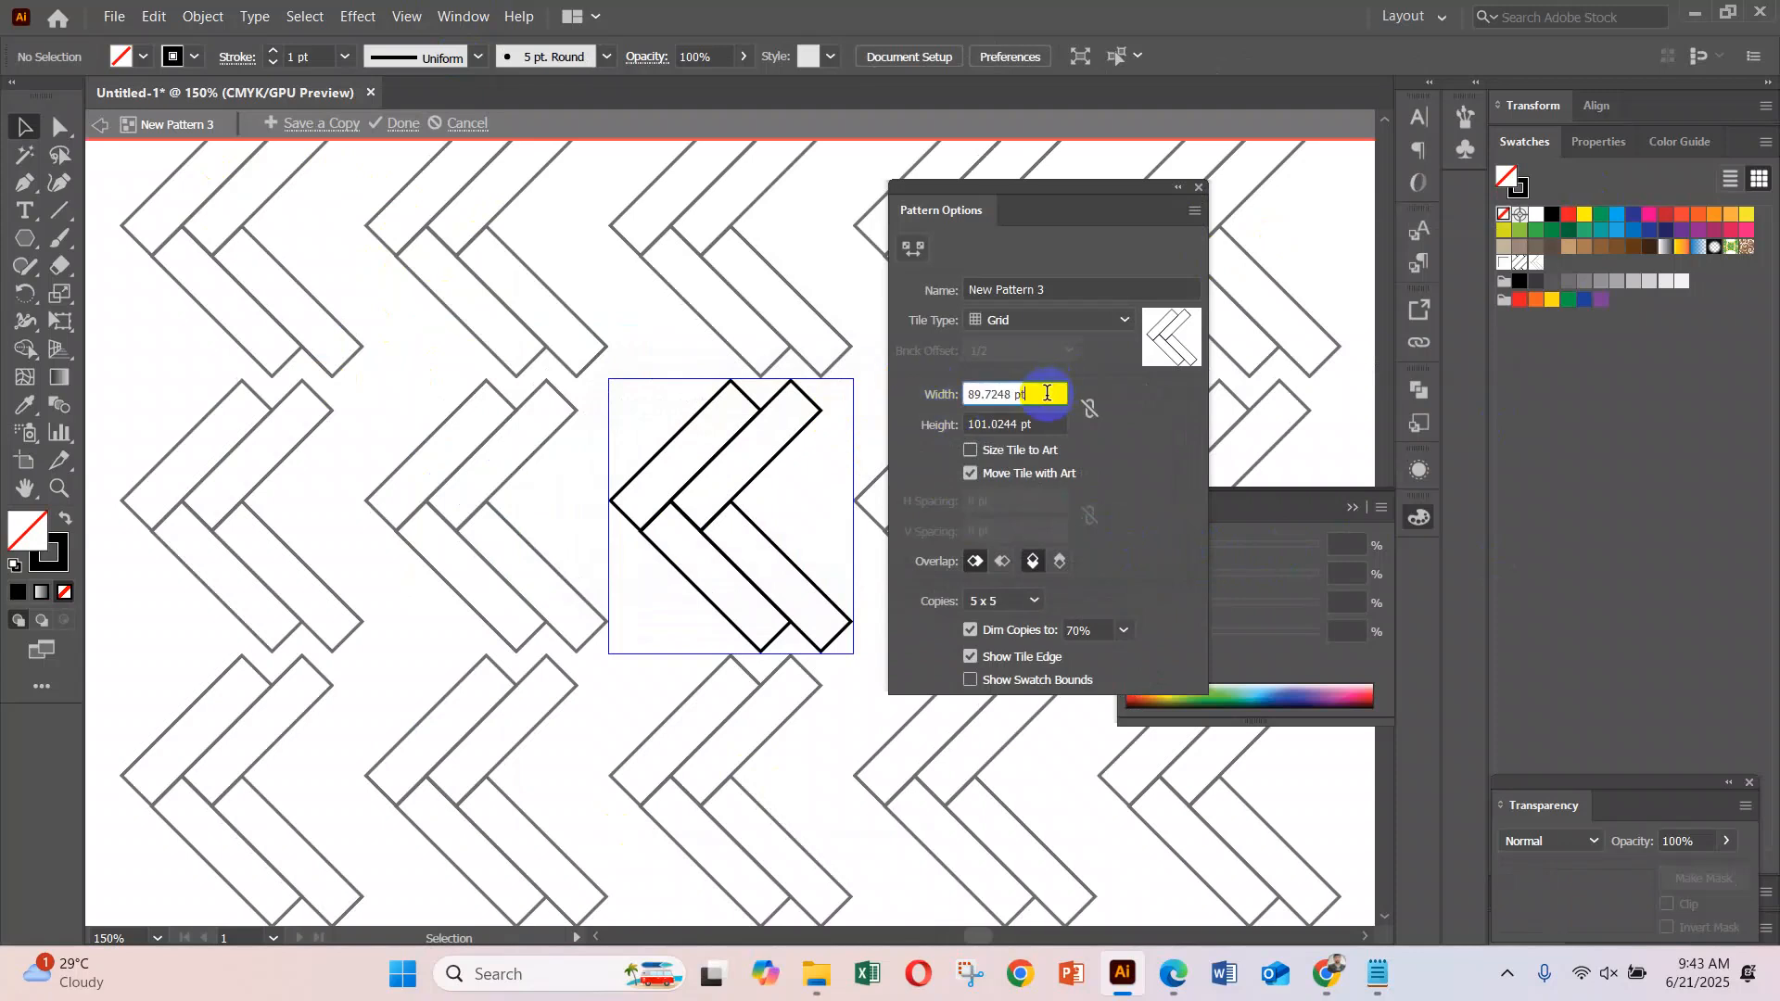
{"action": "key", "text": "Down"}
{"action": "key", "text": "Down"}
{"action": "key", "text": "Down"}
{"action": "key", "text": "Down"}
{"action": "key", "text": "Down"}
{"action": "key", "text": "Down"}
{"action": "key", "text": "Down"}
{"action": "key", "text": "Down"}
{"action": "key", "text": "Down"}
{"action": "key", "text": "Down"}
{"action": "key", "text": "Down"}
{"action": "key", "text": "Down"}
{"action": "key", "text": "Down"}
{"action": "key", "text": "Down"}
{"action": "key", "text": "Down"}
{"action": "key", "text": "Down"}
{"action": "key", "text": "Down"}
{"action": "key", "text": "Down"}
{"action": "key", "text": "Down"}
{"action": "key", "text": "Down"}
{"action": "key", "text": "Down"}
{"action": "key", "text": "Down"}
{"action": "key", "text": "Down"}
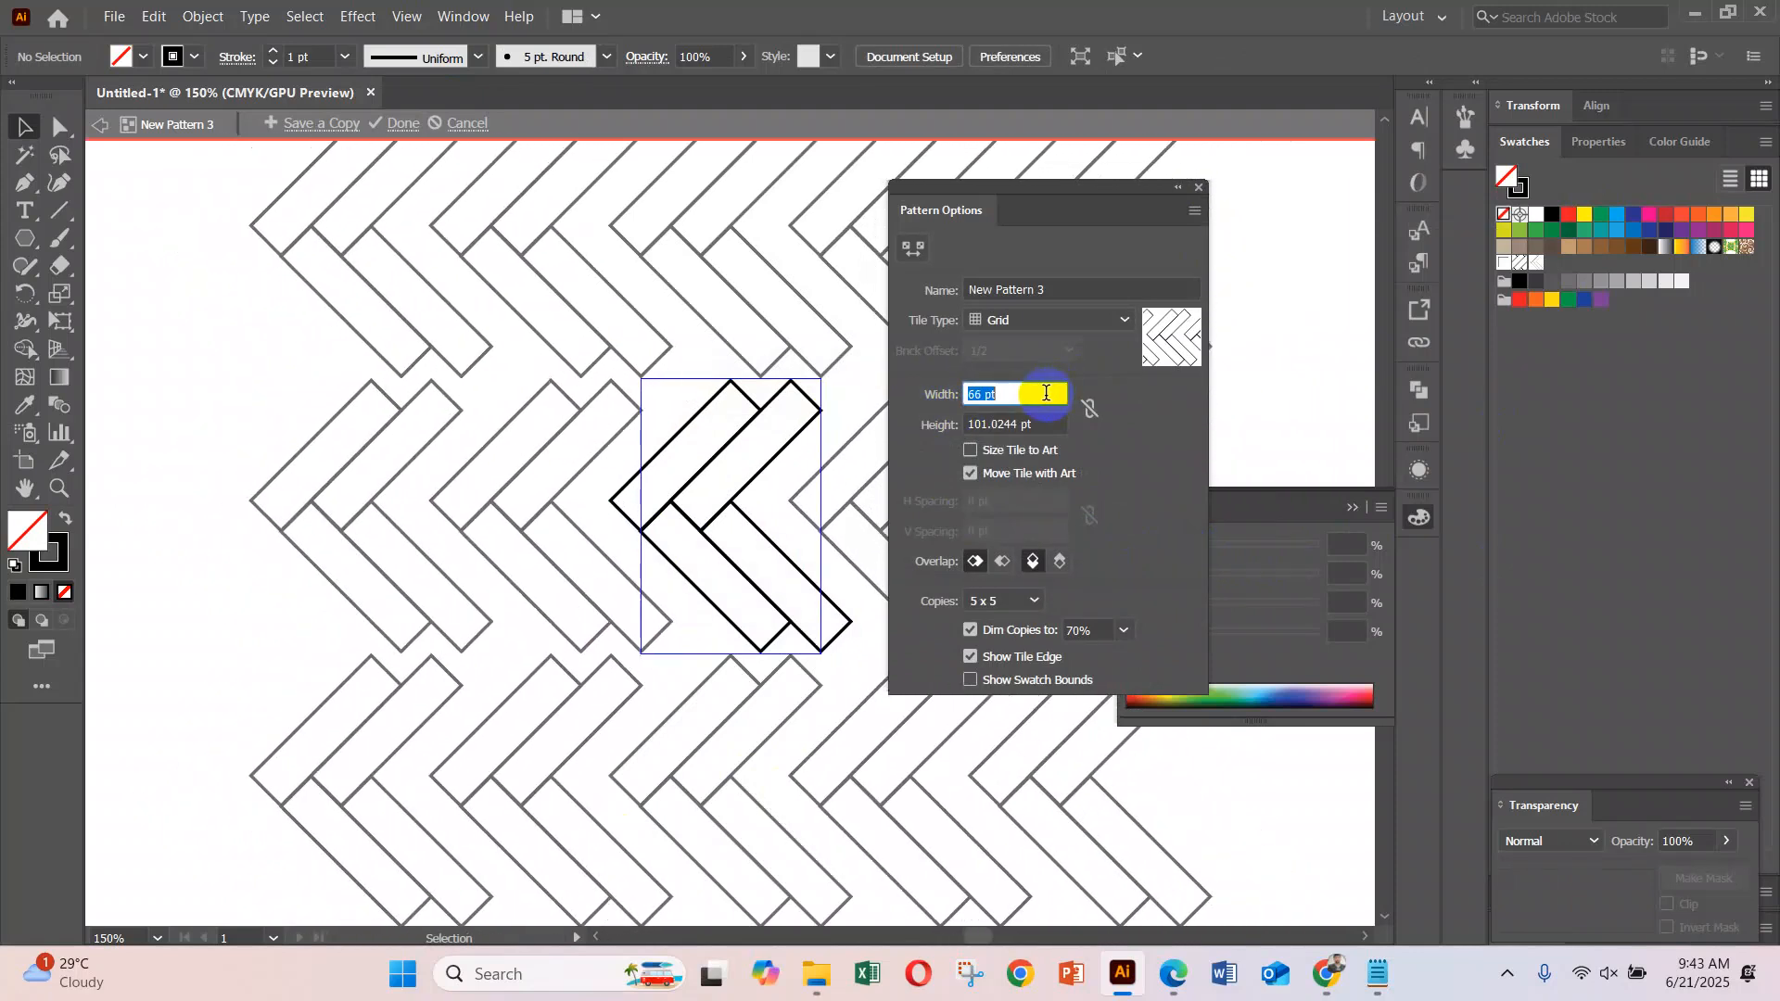
{"action": "key", "text": "Down"}
{"action": "key", "text": "Down"}
{"action": "key", "text": "Down"}
{"action": "key", "text": "Down"}
{"action": "key", "text": "Down"}
{"action": "key", "text": "Down"}
{"action": "key", "text": "Down"}
{"action": "key", "text": "Down"}
{"action": "key", "text": "Down"}
{"action": "key", "text": "Down"}
{"action": "key", "text": "Down"}
{"action": "key", "text": "Down"}
{"action": "key", "text": "Down"}
{"action": "key", "text": "Down"}
{"action": "key", "text": "Down"}
{"action": "key", "text": "Down"}
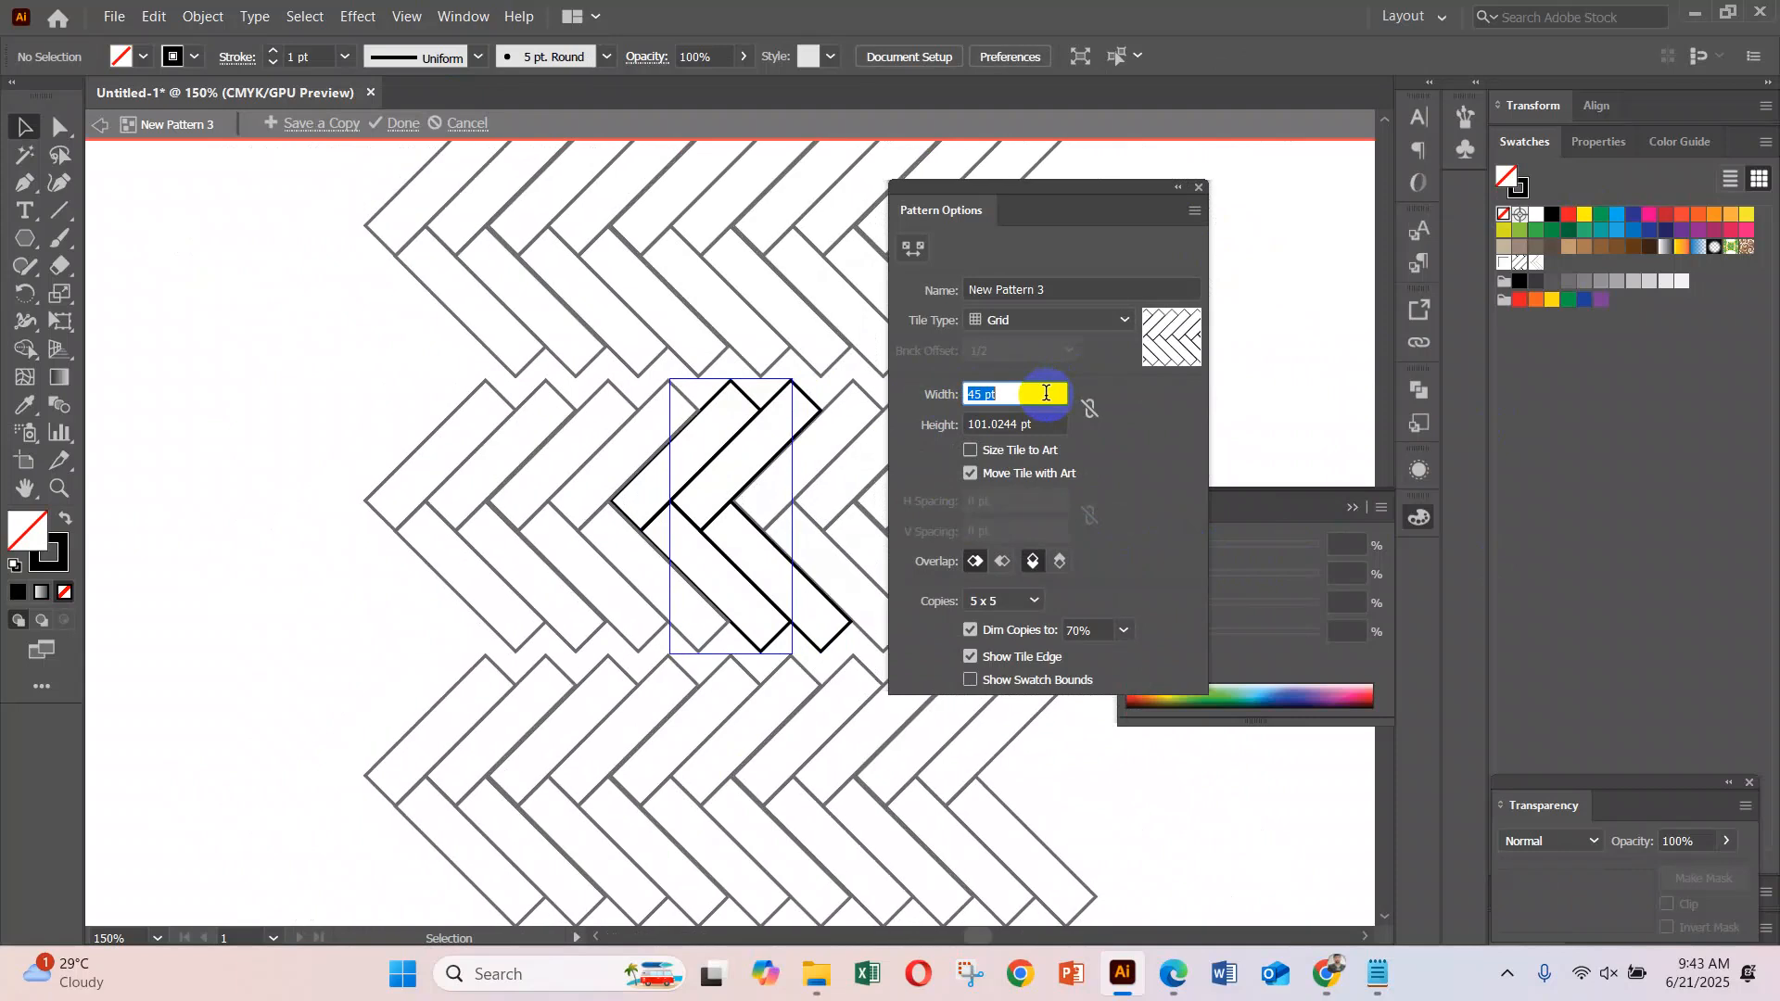
Reduce the pattern tile's height to 89 pt to close the gaps between rows, and finish editing the pattern
{"action": "left_click", "coordinate": [1039, 423]}
{"action": "key", "text": "Down"}
{"action": "key", "text": "Down"}
{"action": "key", "text": "Down"}
{"action": "key", "text": "Down"}
{"action": "key", "text": "Down"}
{"action": "key", "text": "Down"}
{"action": "key", "text": "Down"}
{"action": "key", "text": "Down"}
{"action": "key", "text": "Down"}
{"action": "key", "text": "Down"}
{"action": "key", "text": "Down"}
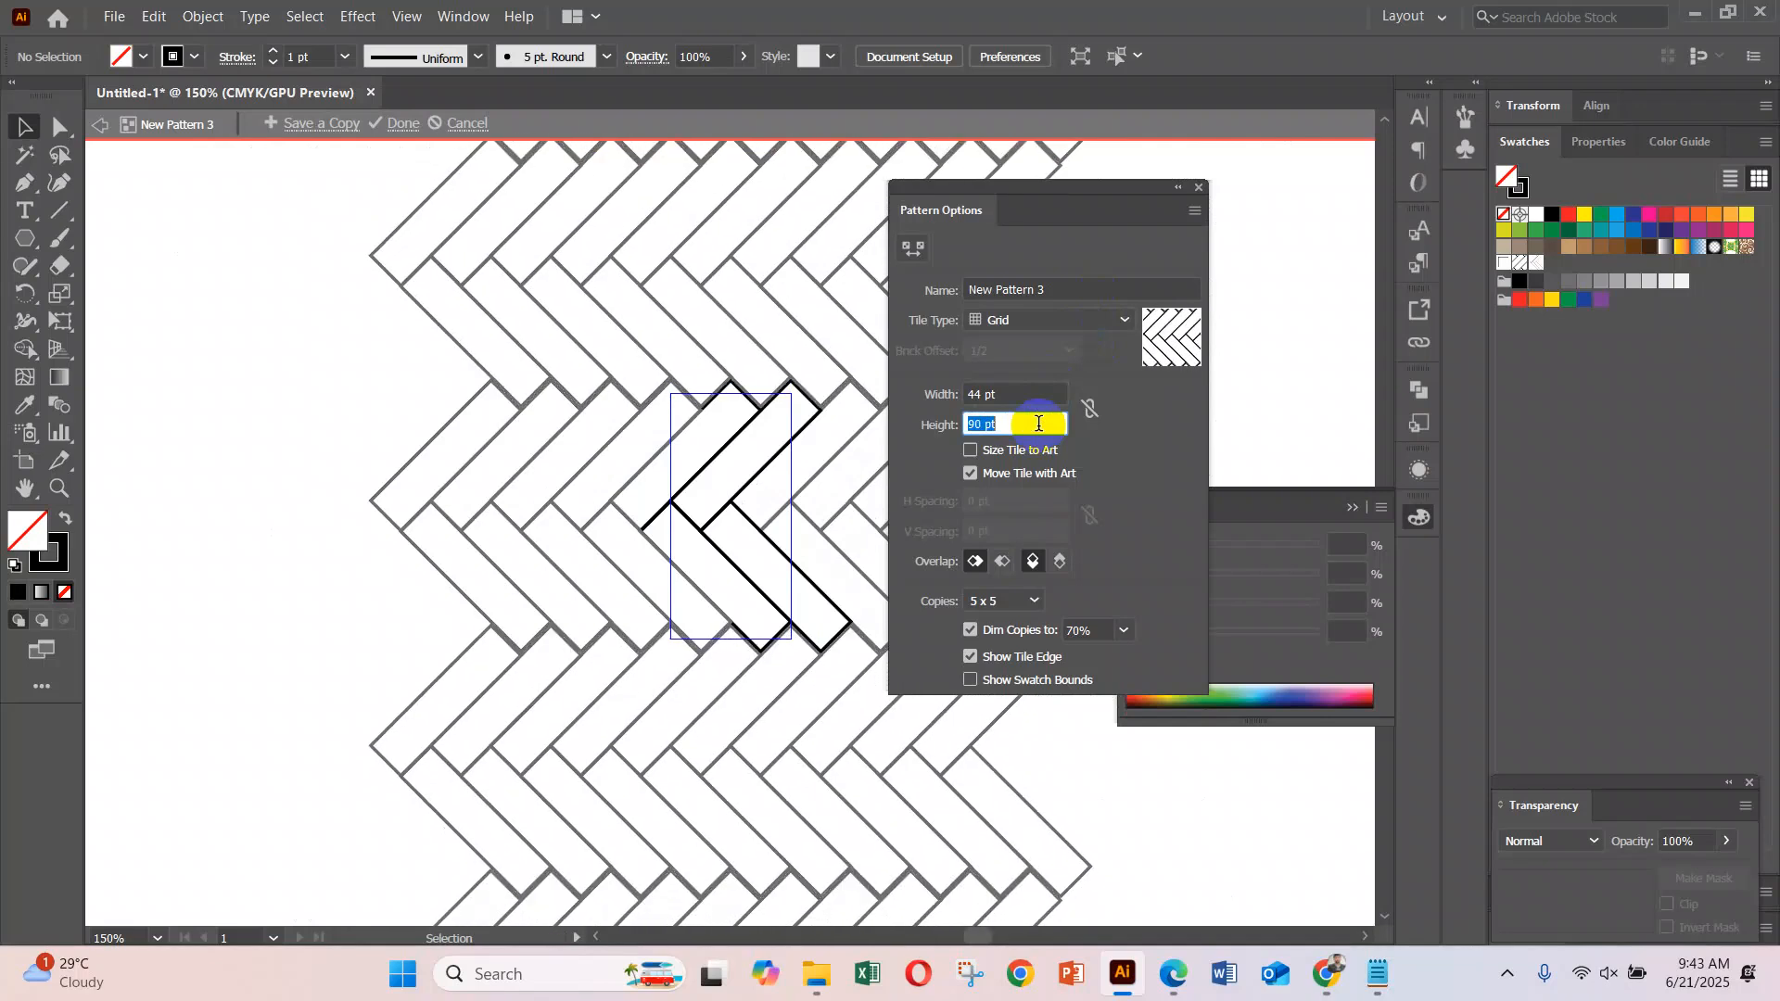
{"action": "key", "text": "Down"}
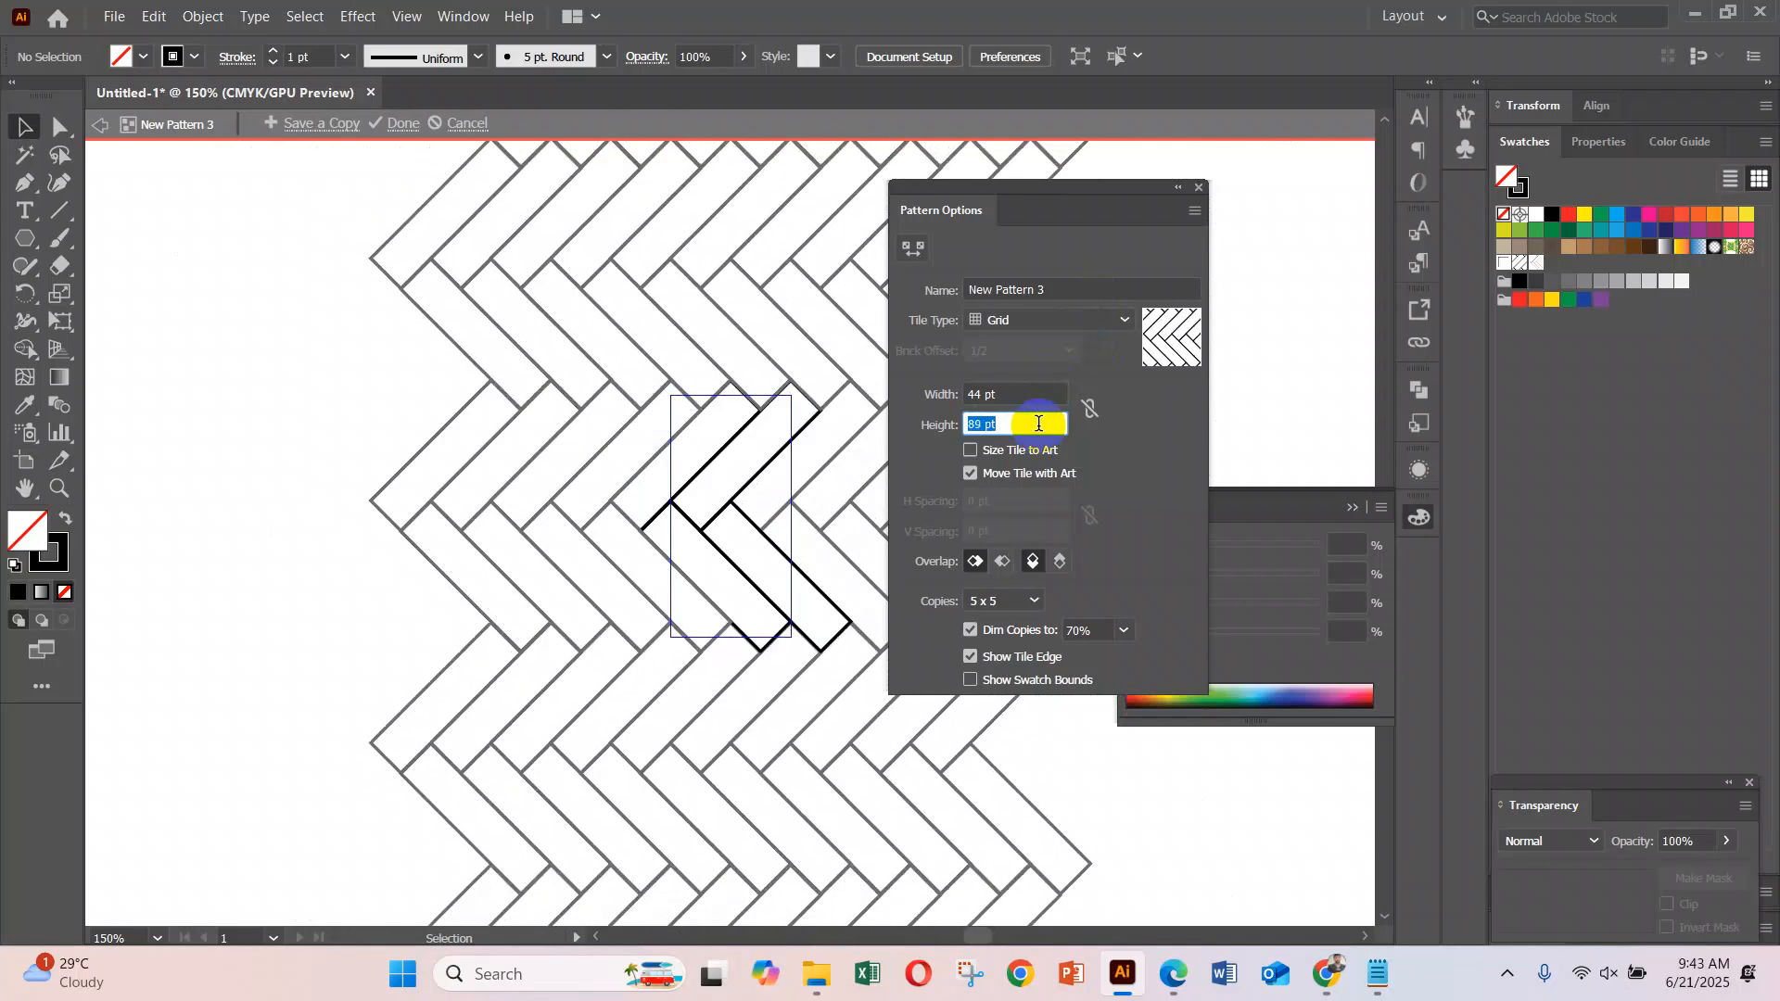
{"action": "left_click_drag", "start_coordinate": [1039, 424], "coordinate": [958, 425]}
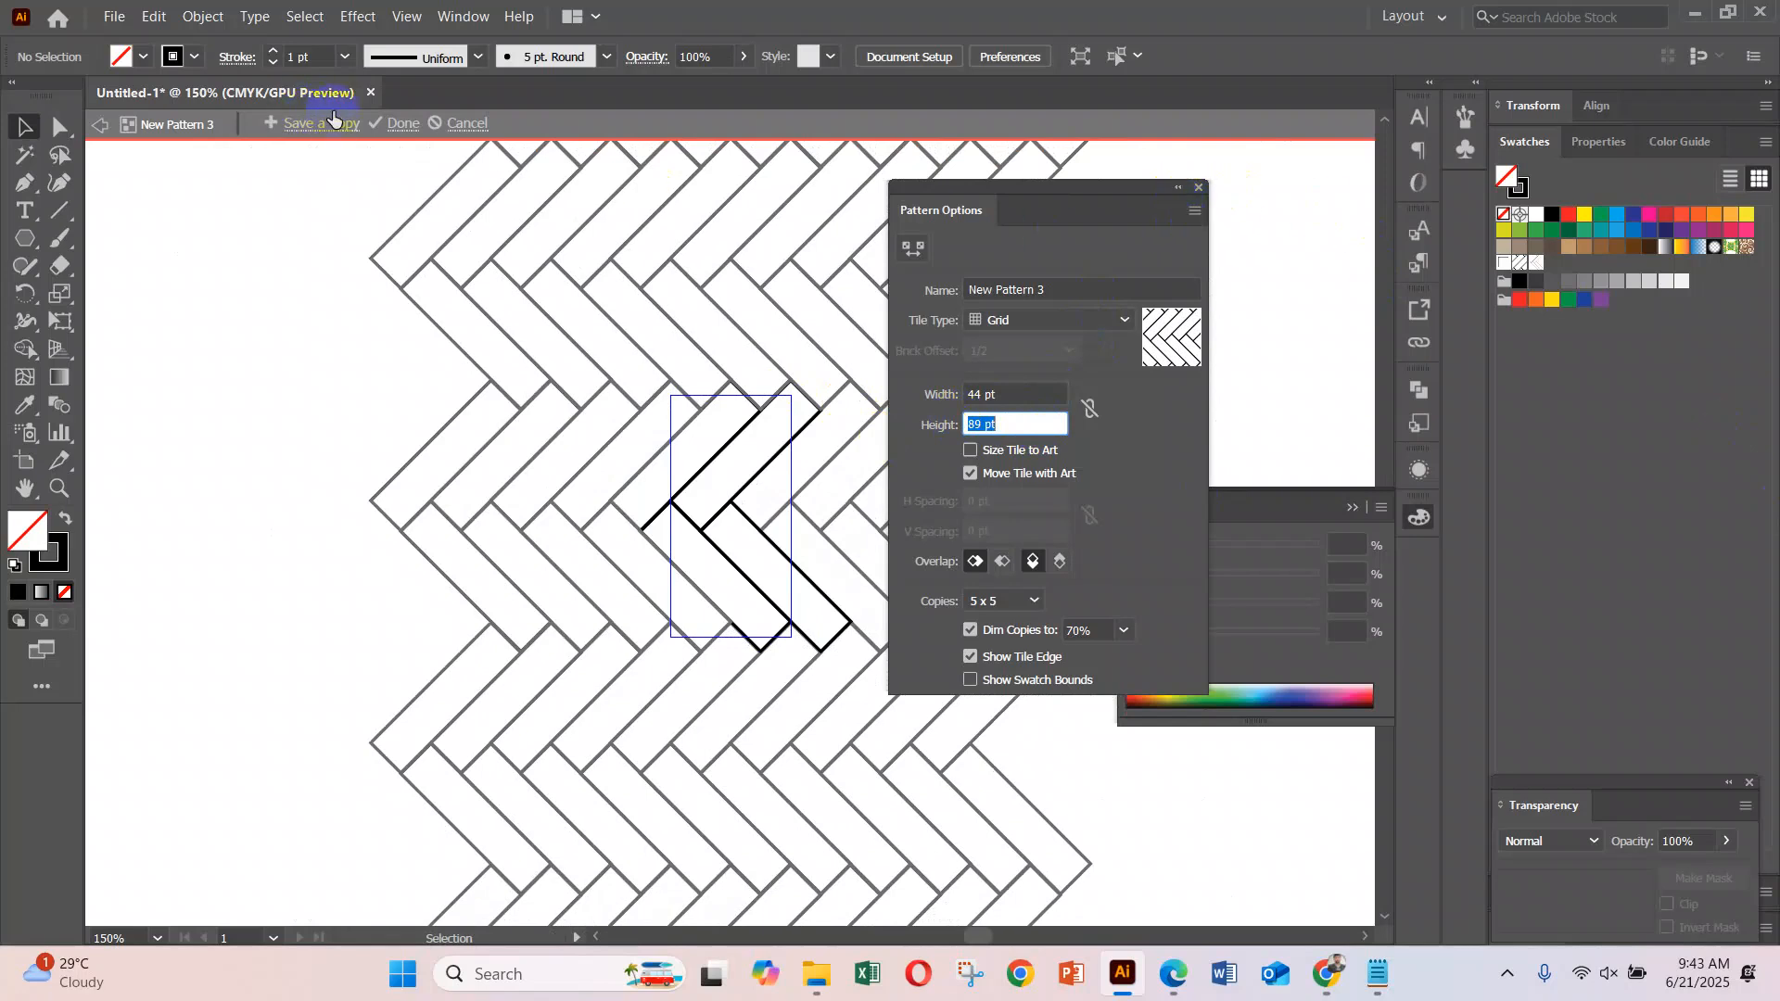
{"action": "left_click", "coordinate": [397, 131]}
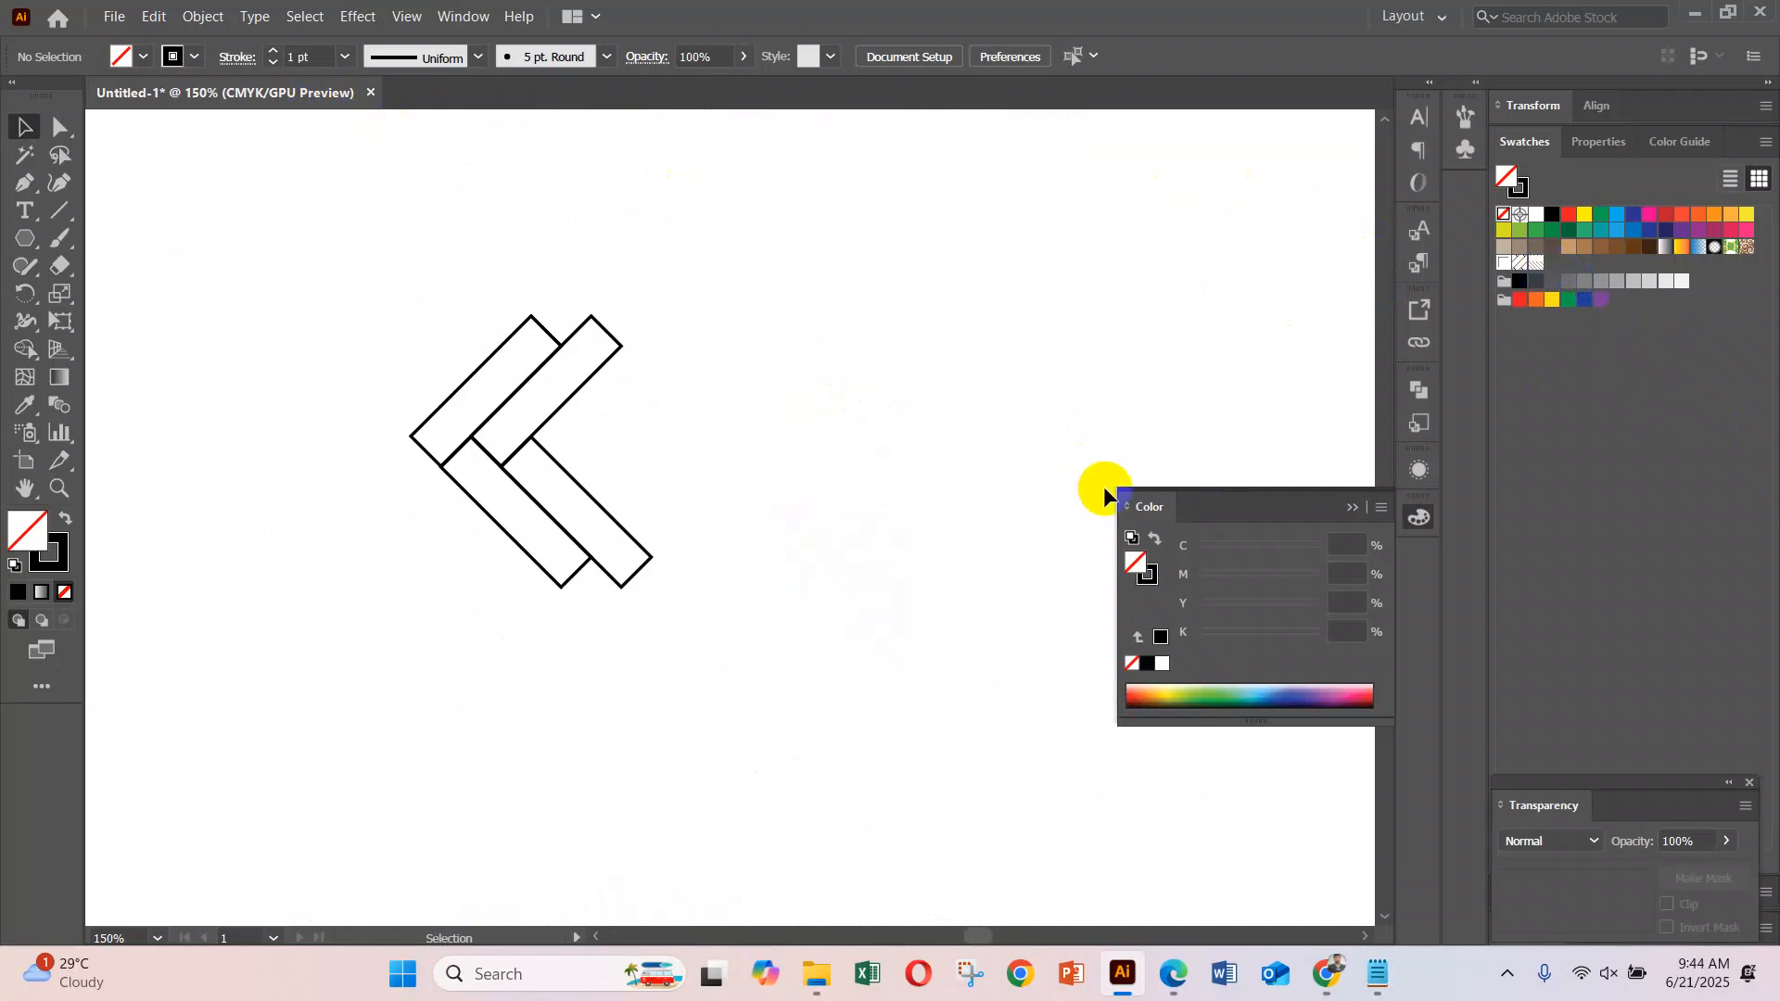
Move the chevron motif off the artboard onto the empty canvas to its left
{"action": "key", "text": "ctrl+minus"}
{"action": "key", "text": "ctrl+minus"}
{"action": "key", "text": "ctrl+minus"}
{"action": "key", "text": "ctrl+minus"}
{"action": "left_click_drag", "start_coordinate": [695, 457], "coordinate": [437, 516]}
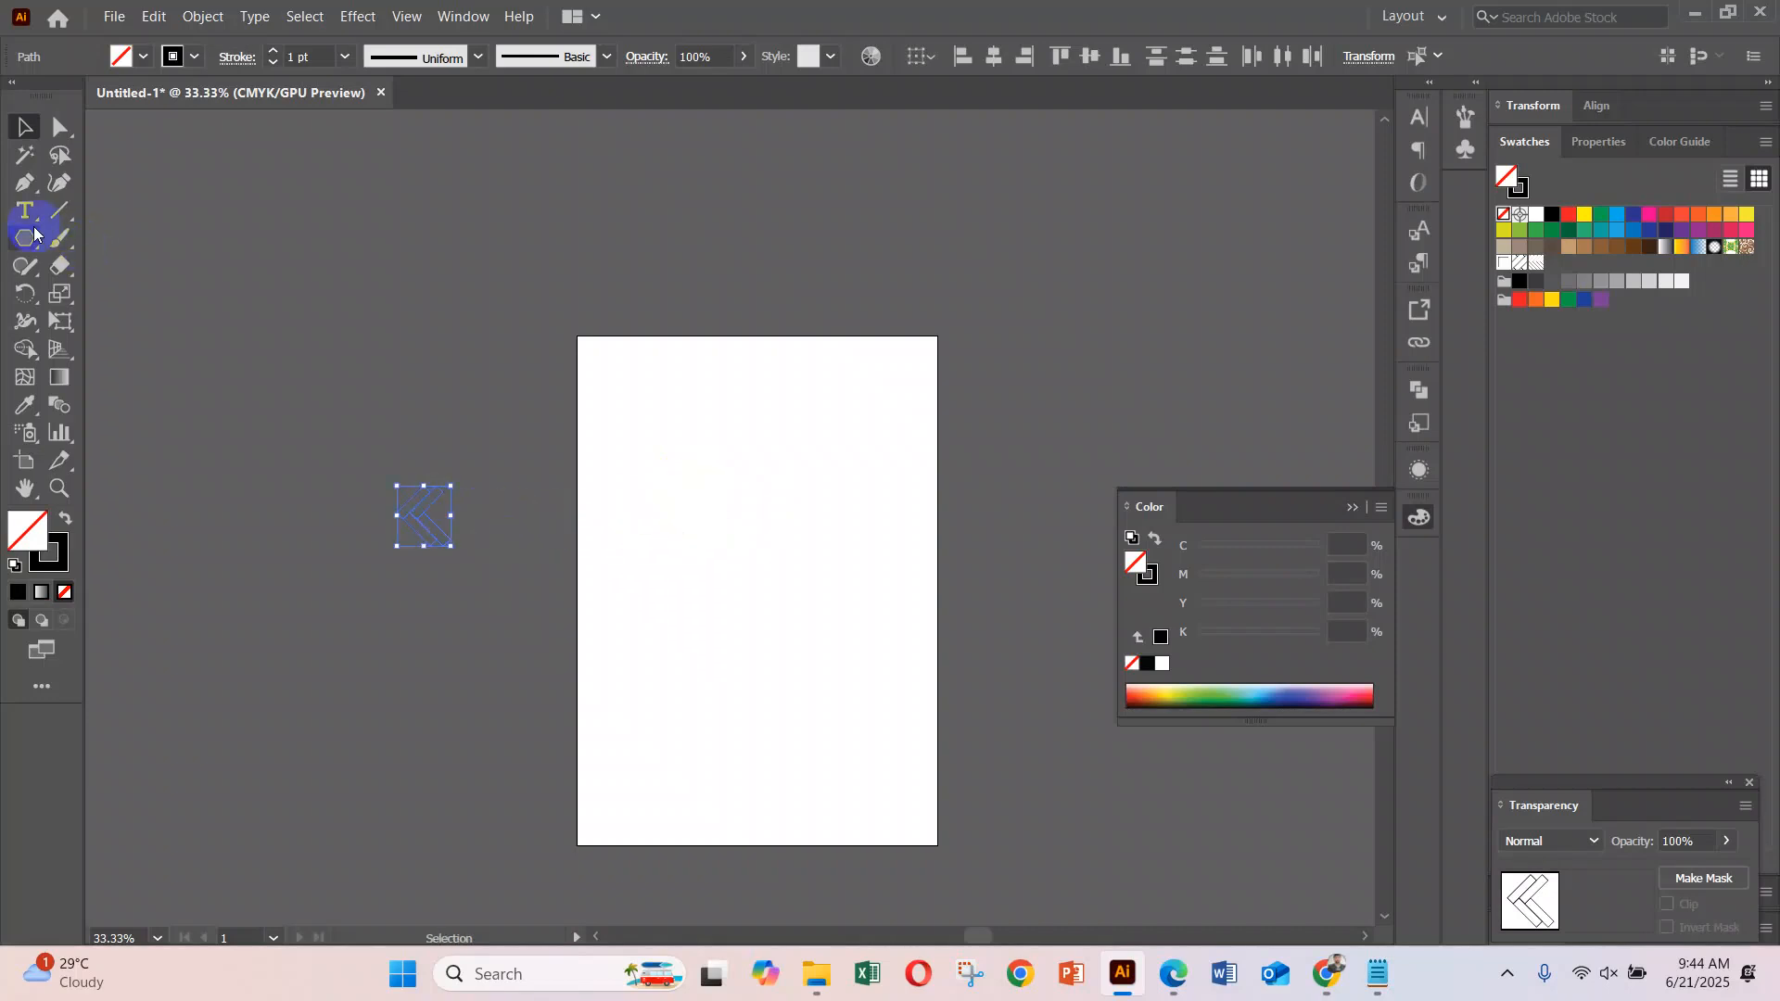
Draw a large upright rectangle covering most of the artboard and extend its left side to even out the margins
{"action": "left_click_drag", "start_coordinate": [24, 243], "coordinate": [76, 238]}
{"action": "left_click_drag", "start_coordinate": [629, 388], "coordinate": [906, 799]}
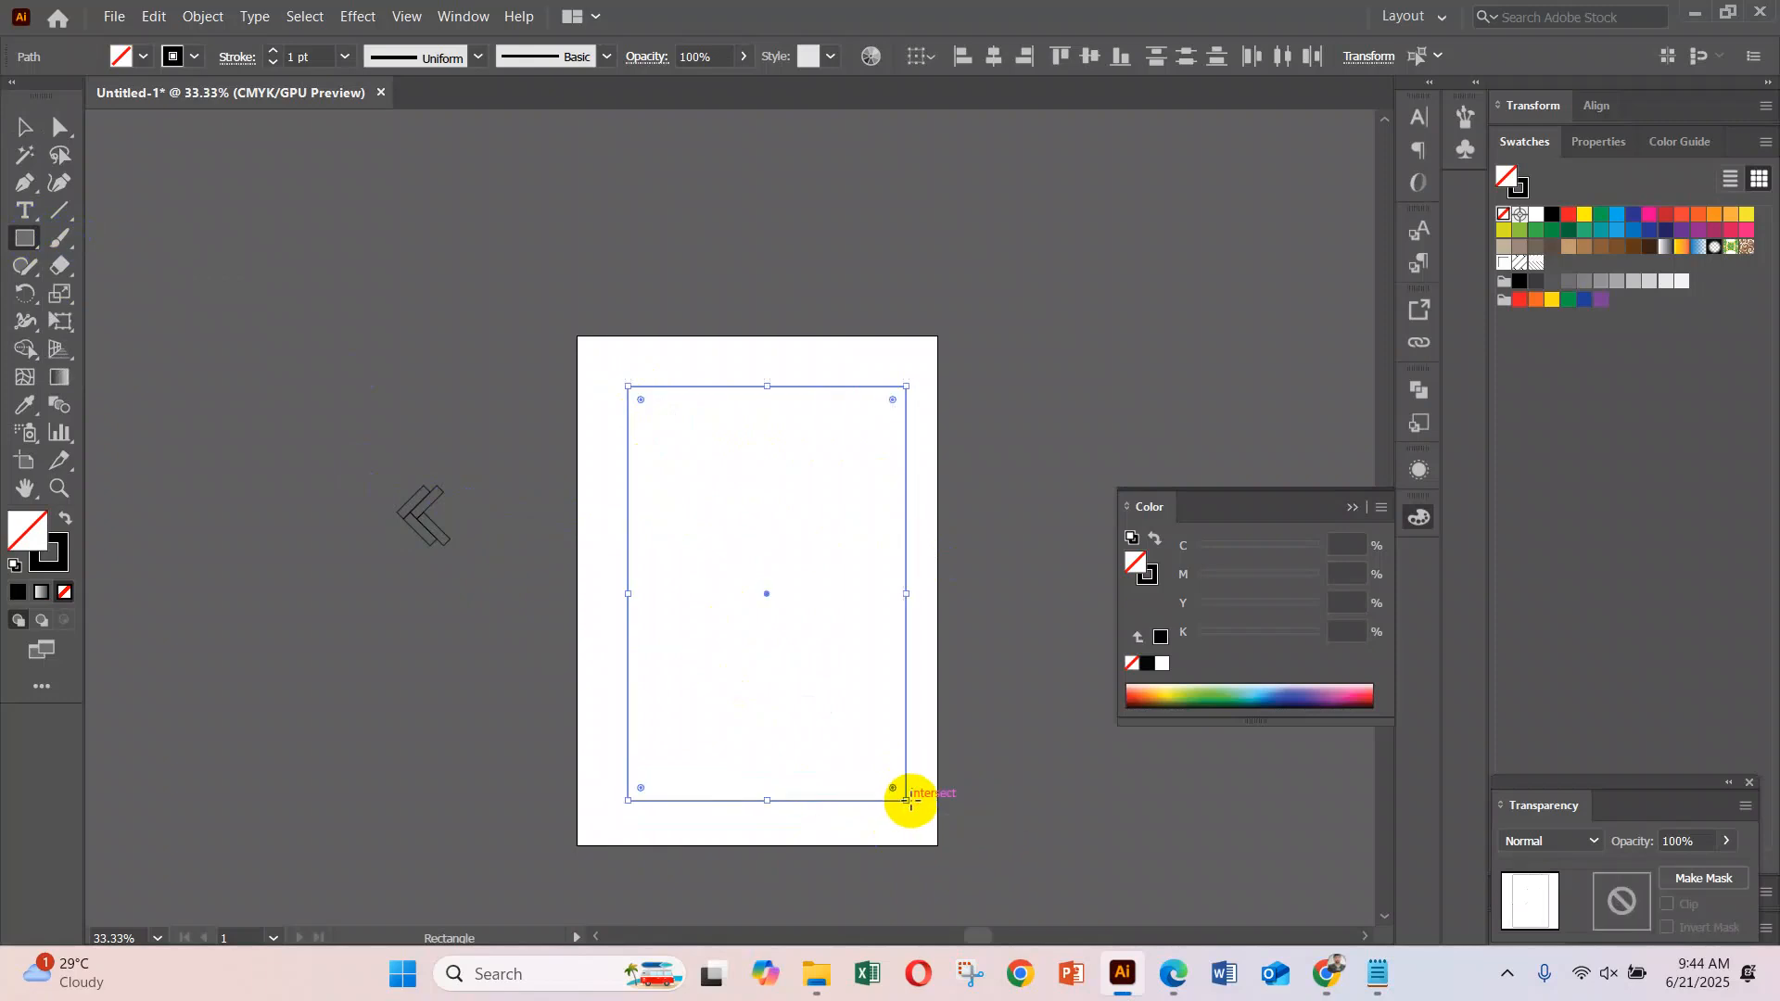
{"action": "left_click", "coordinate": [24, 128]}
{"action": "left_click_drag", "start_coordinate": [629, 594], "coordinate": [608, 593]}
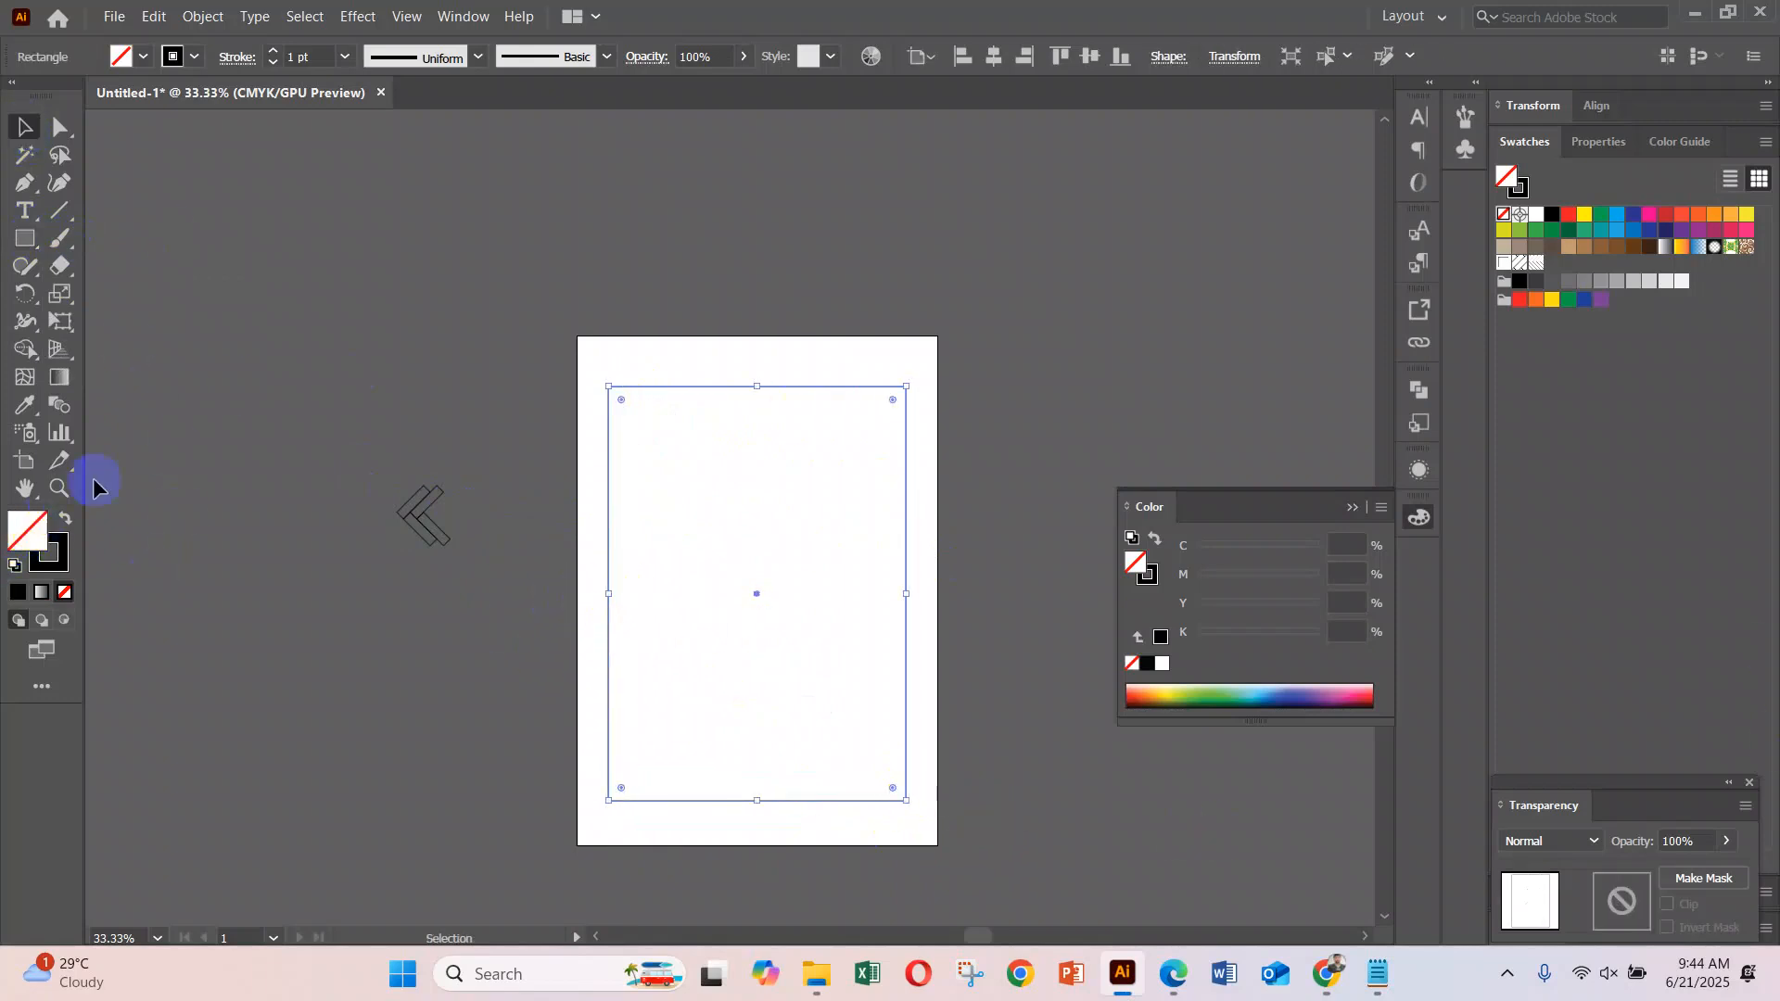
Remove the large rectangle's stroke and fill it with the new herringbone pattern swatch
{"action": "left_click", "coordinate": [67, 562]}
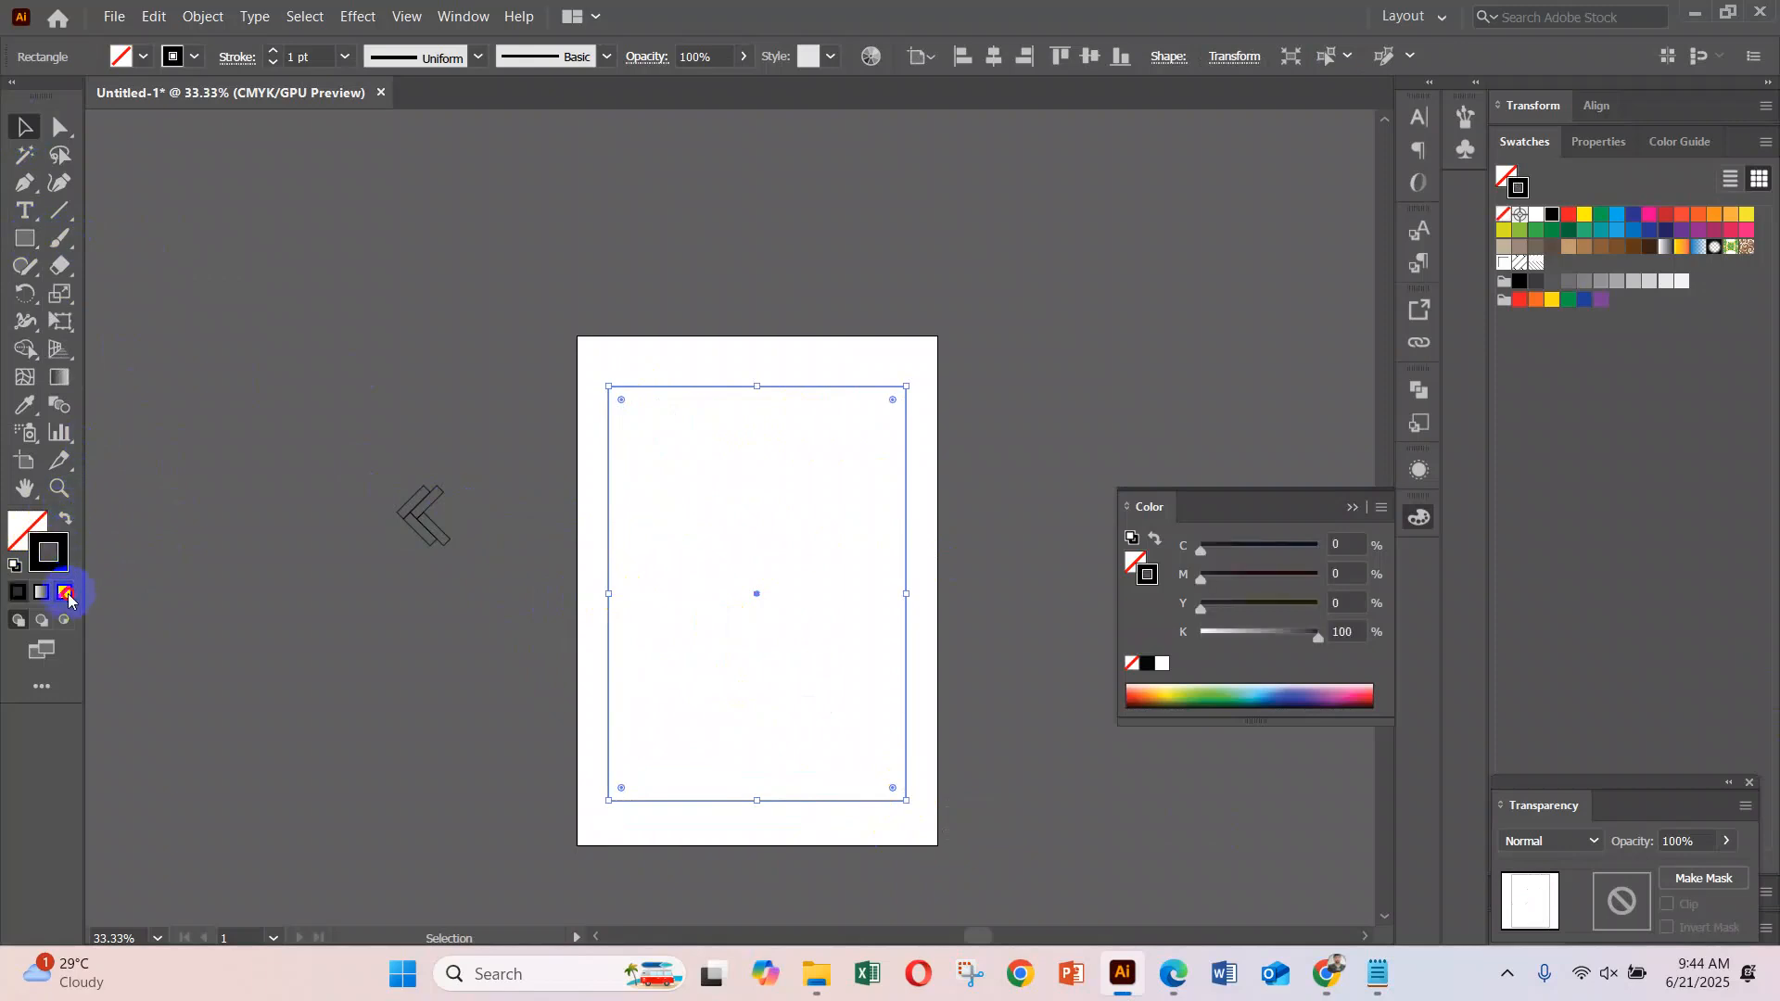
{"action": "left_click", "coordinate": [67, 595]}
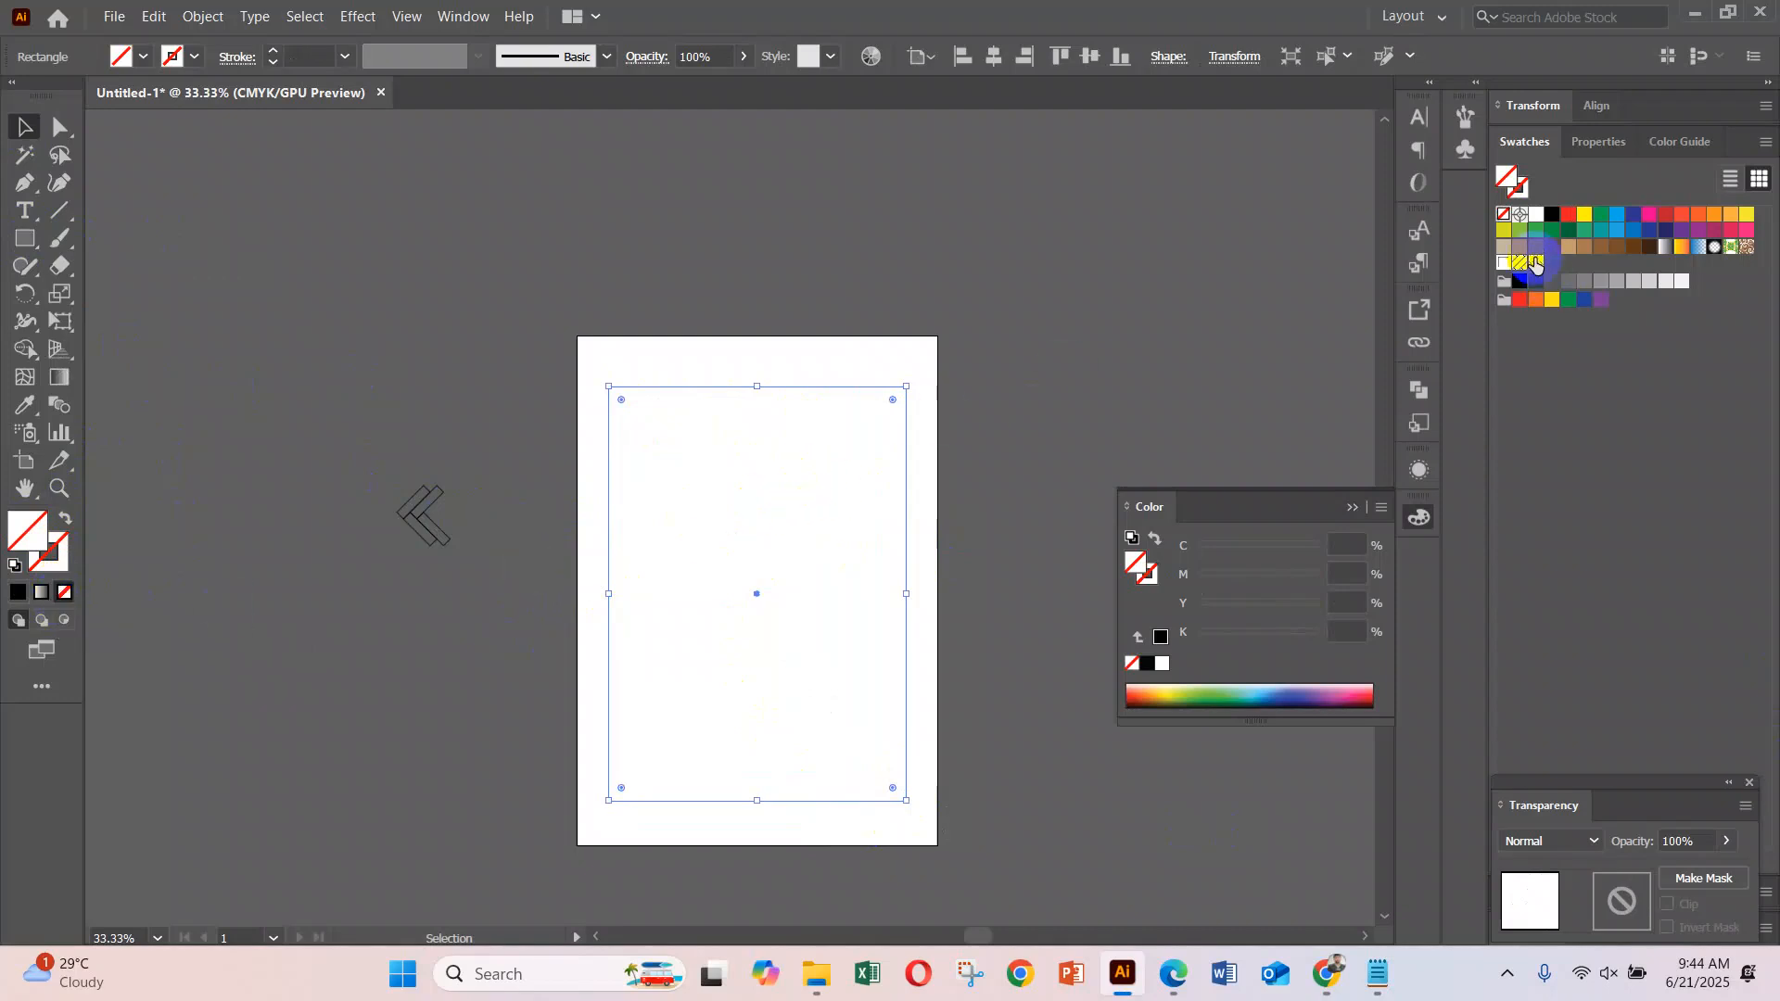
{"action": "left_click", "coordinate": [1537, 263]}
{"action": "scroll", "coordinate": [718, 581], "scroll_direction": "up", "scroll_amount": 3}
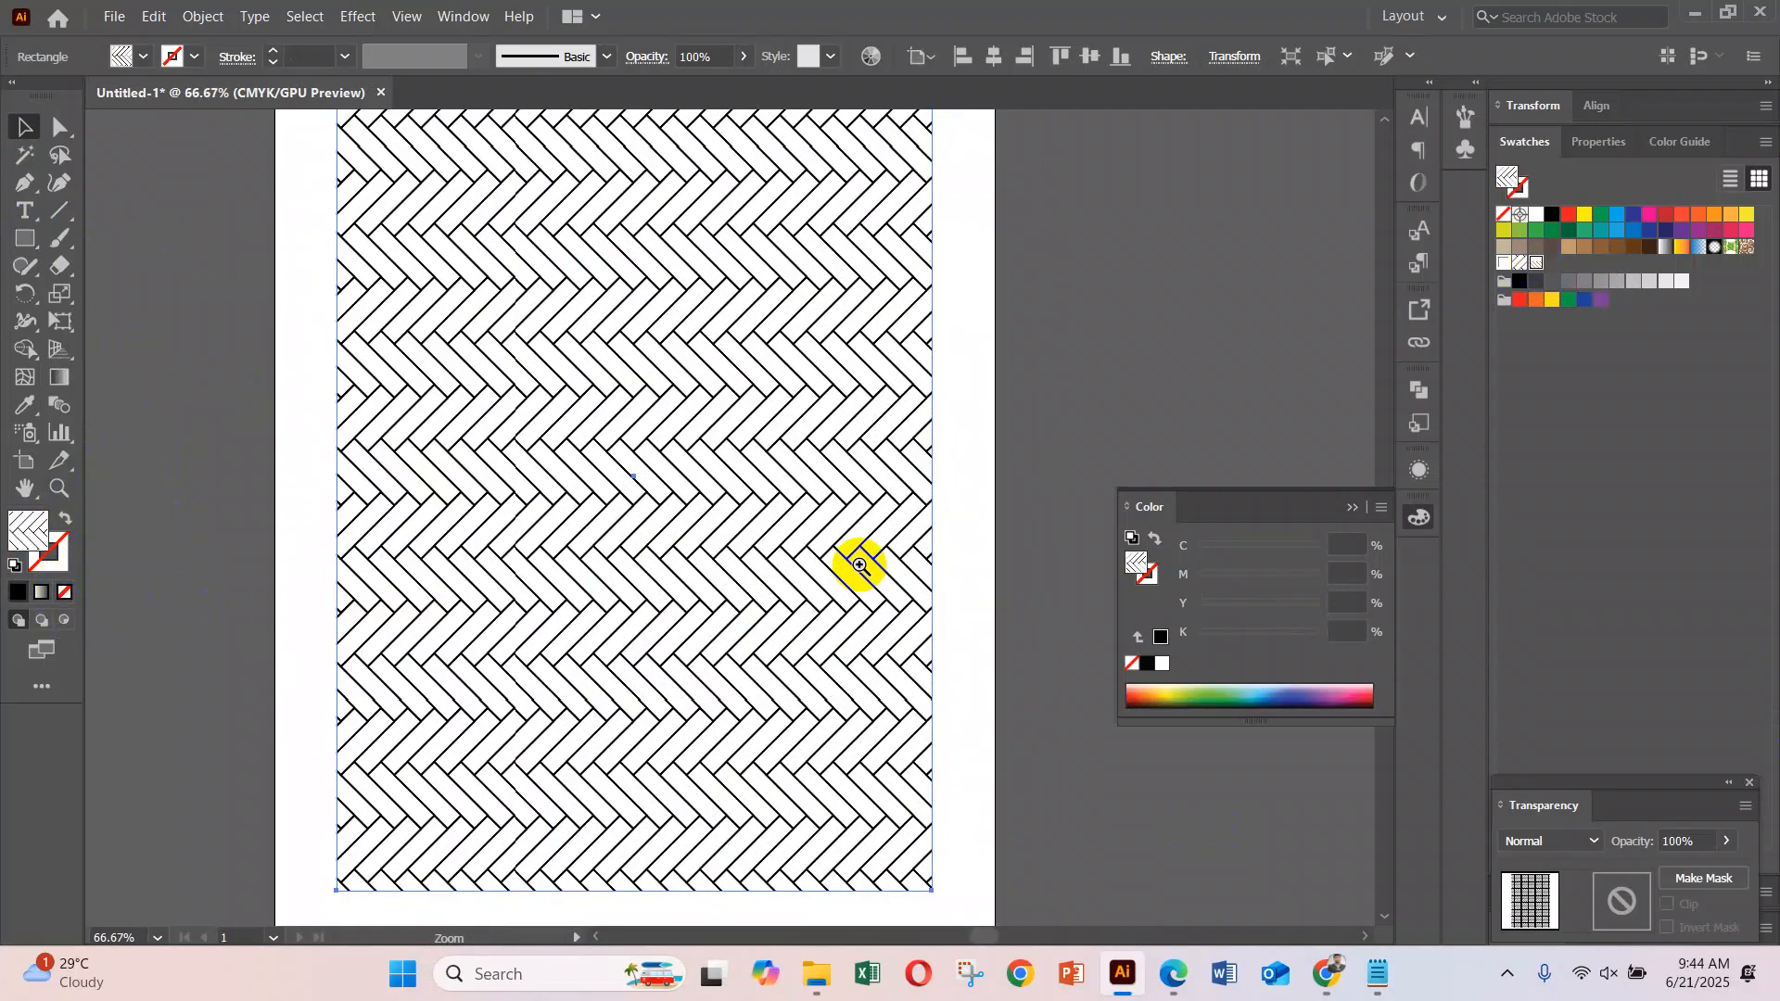
{"action": "left_click_drag", "start_coordinate": [637, 527], "coordinate": [837, 556]}
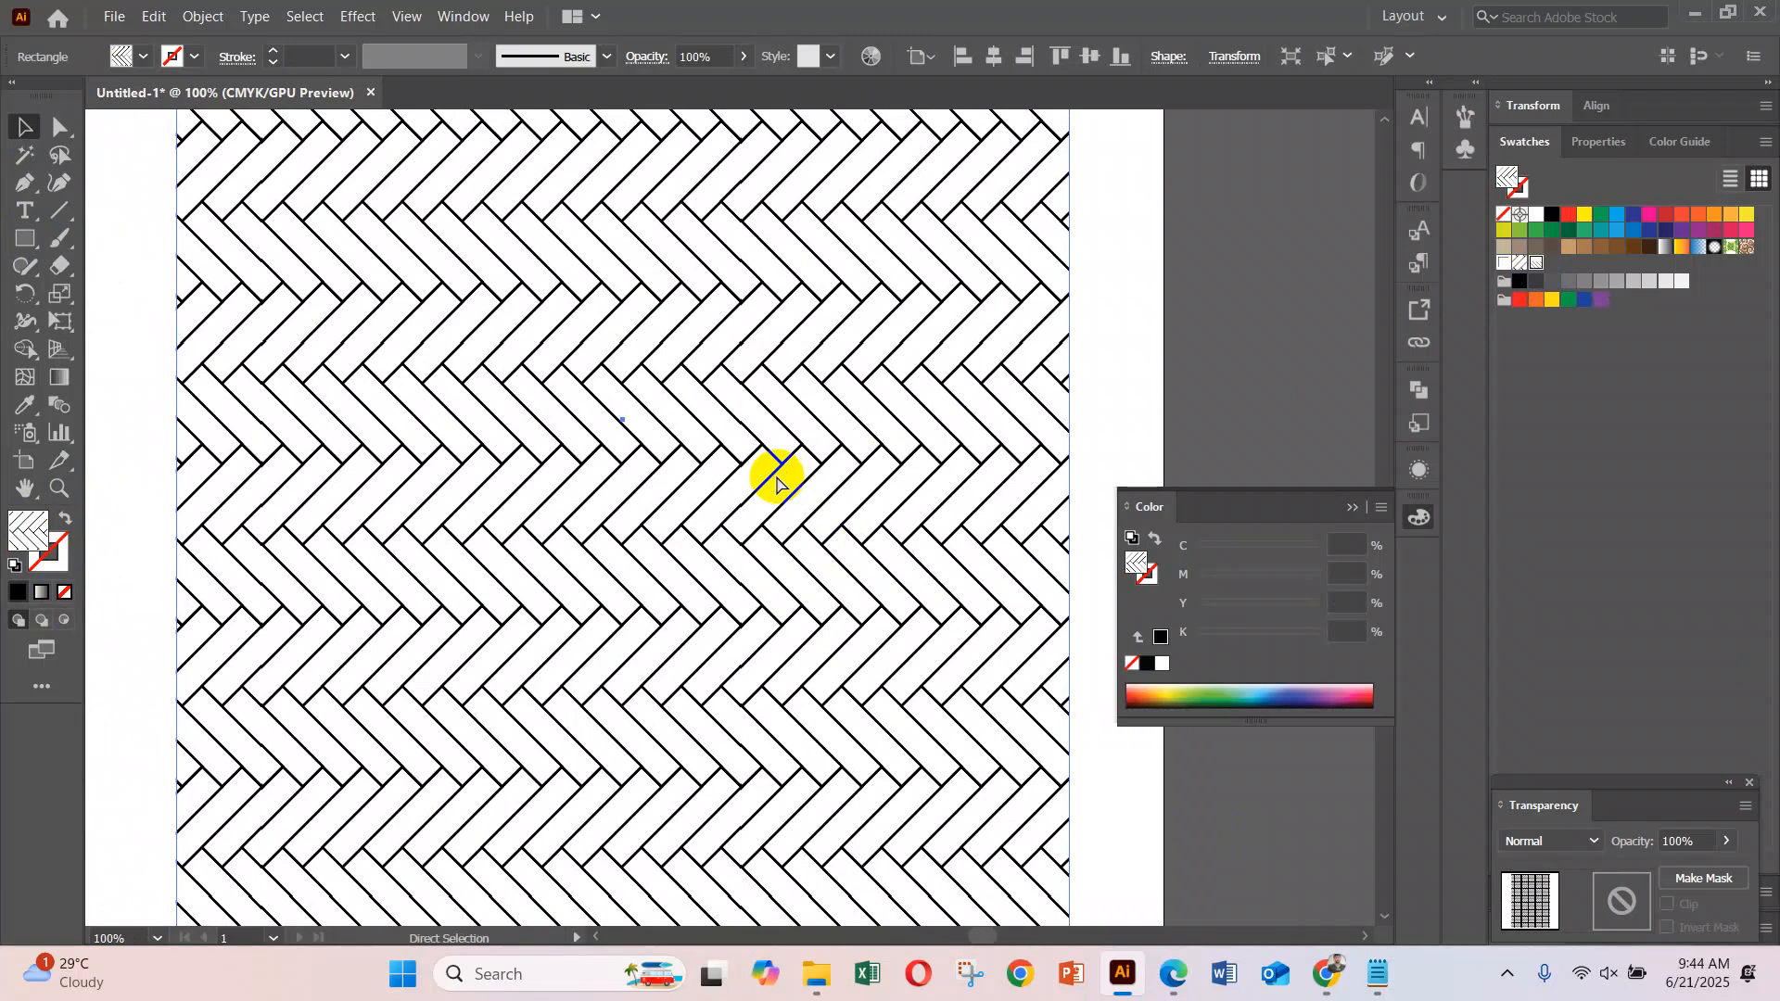
{"action": "scroll", "coordinate": [777, 483], "scroll_direction": "down", "scroll_amount": 3}
Move the herringbone-filled rectangle off the artboard to its right and deselect it
{"action": "left_click", "coordinate": [37, 123]}
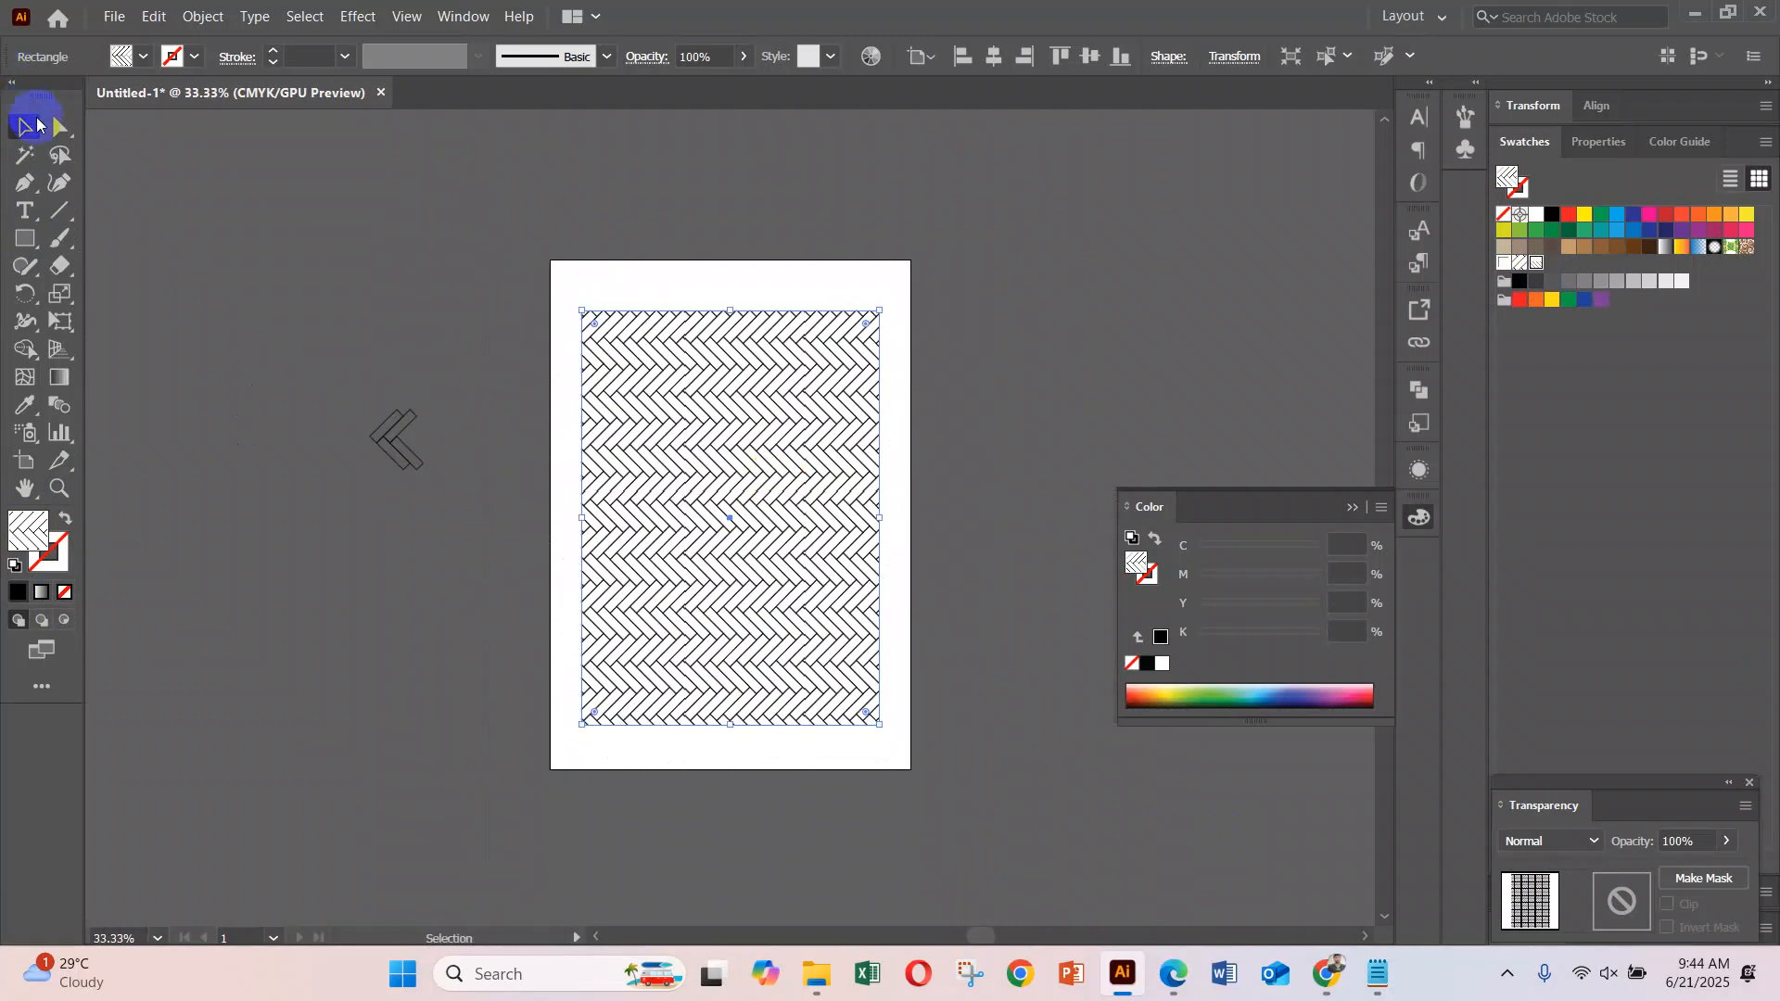
{"action": "left_click_drag", "start_coordinate": [683, 469], "coordinate": [1067, 510]}
{"action": "left_click", "coordinate": [676, 531]}
Draw a hexagon with no fill and a black stroke in the artboard's upper left area
{"action": "scroll", "coordinate": [714, 473], "scroll_direction": "up", "scroll_amount": 2}
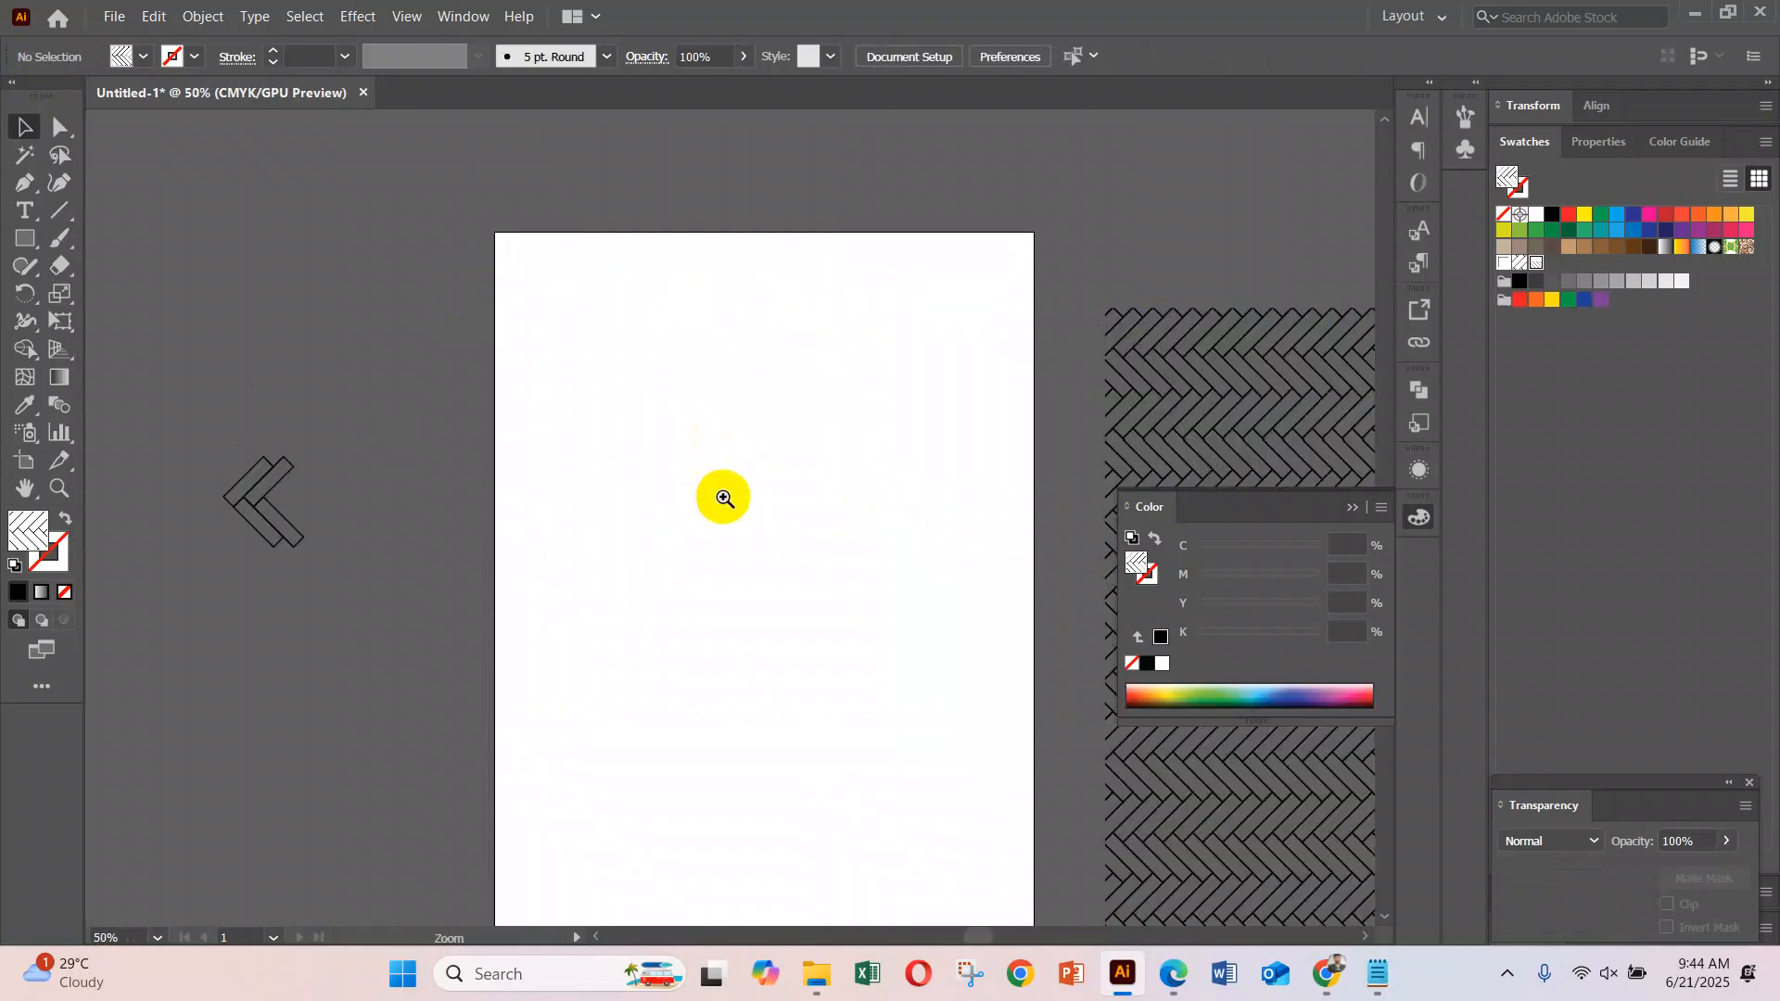
{"action": "left_click_drag", "start_coordinate": [752, 559], "coordinate": [632, 455]}
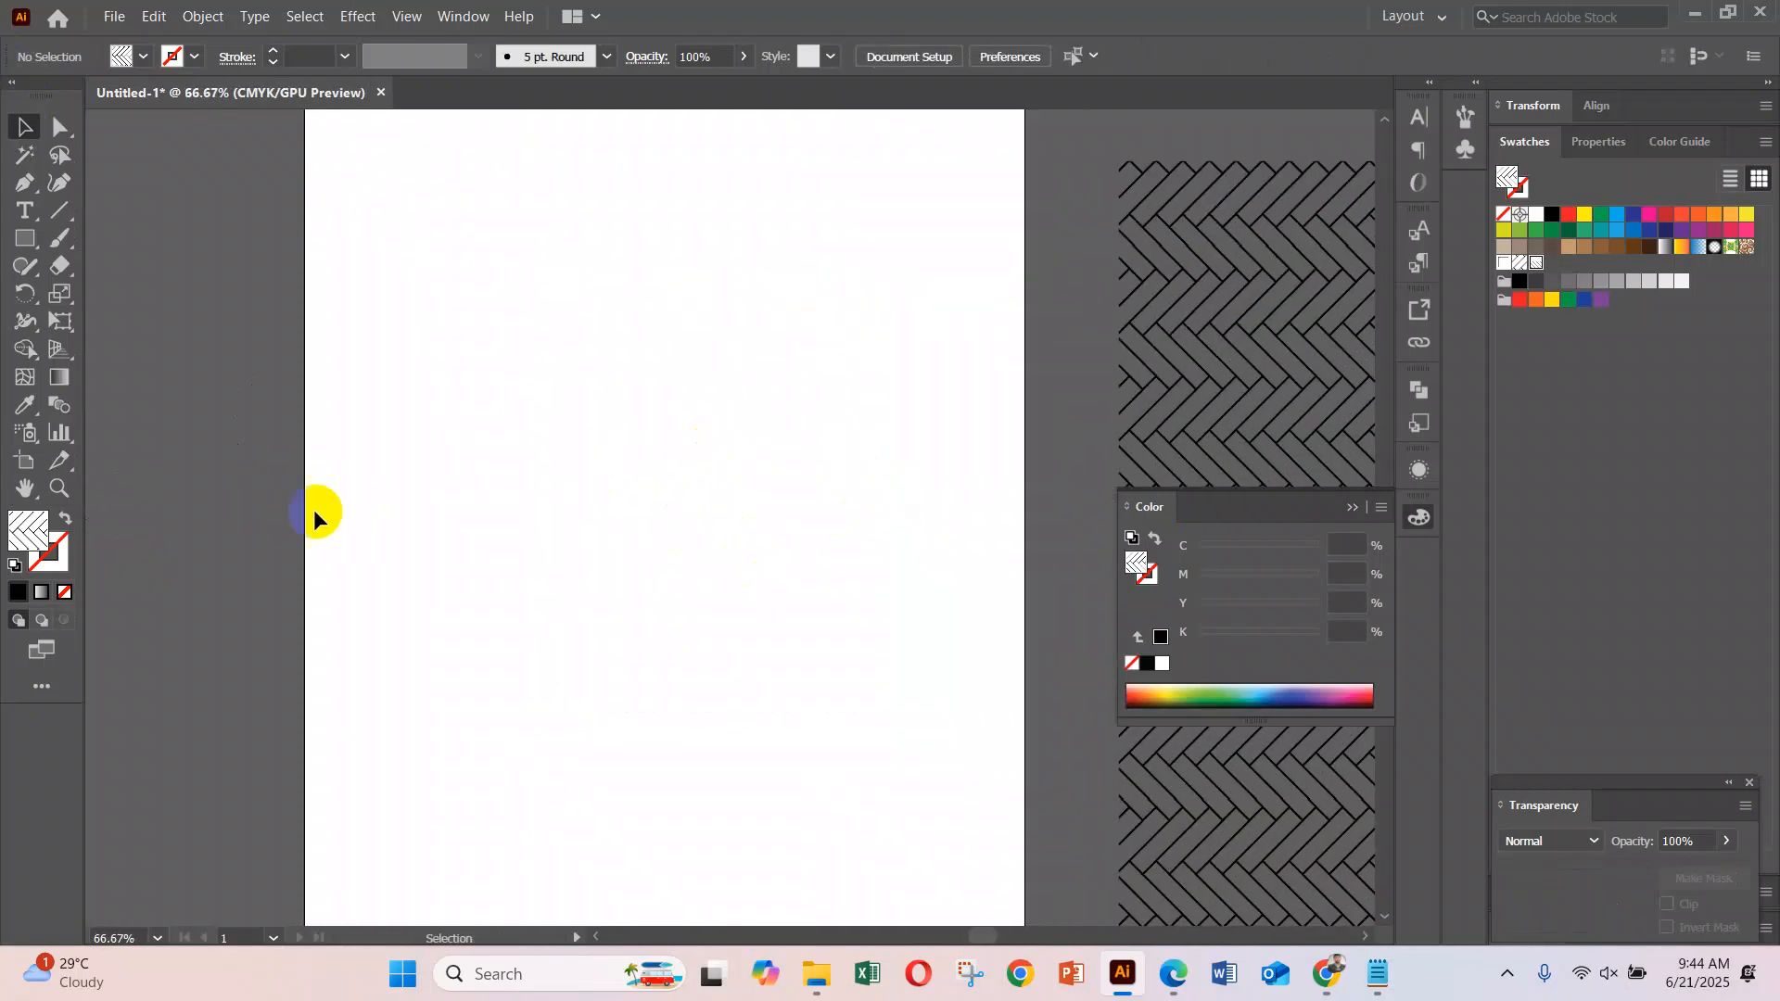
{"action": "left_click", "coordinate": [62, 594]}
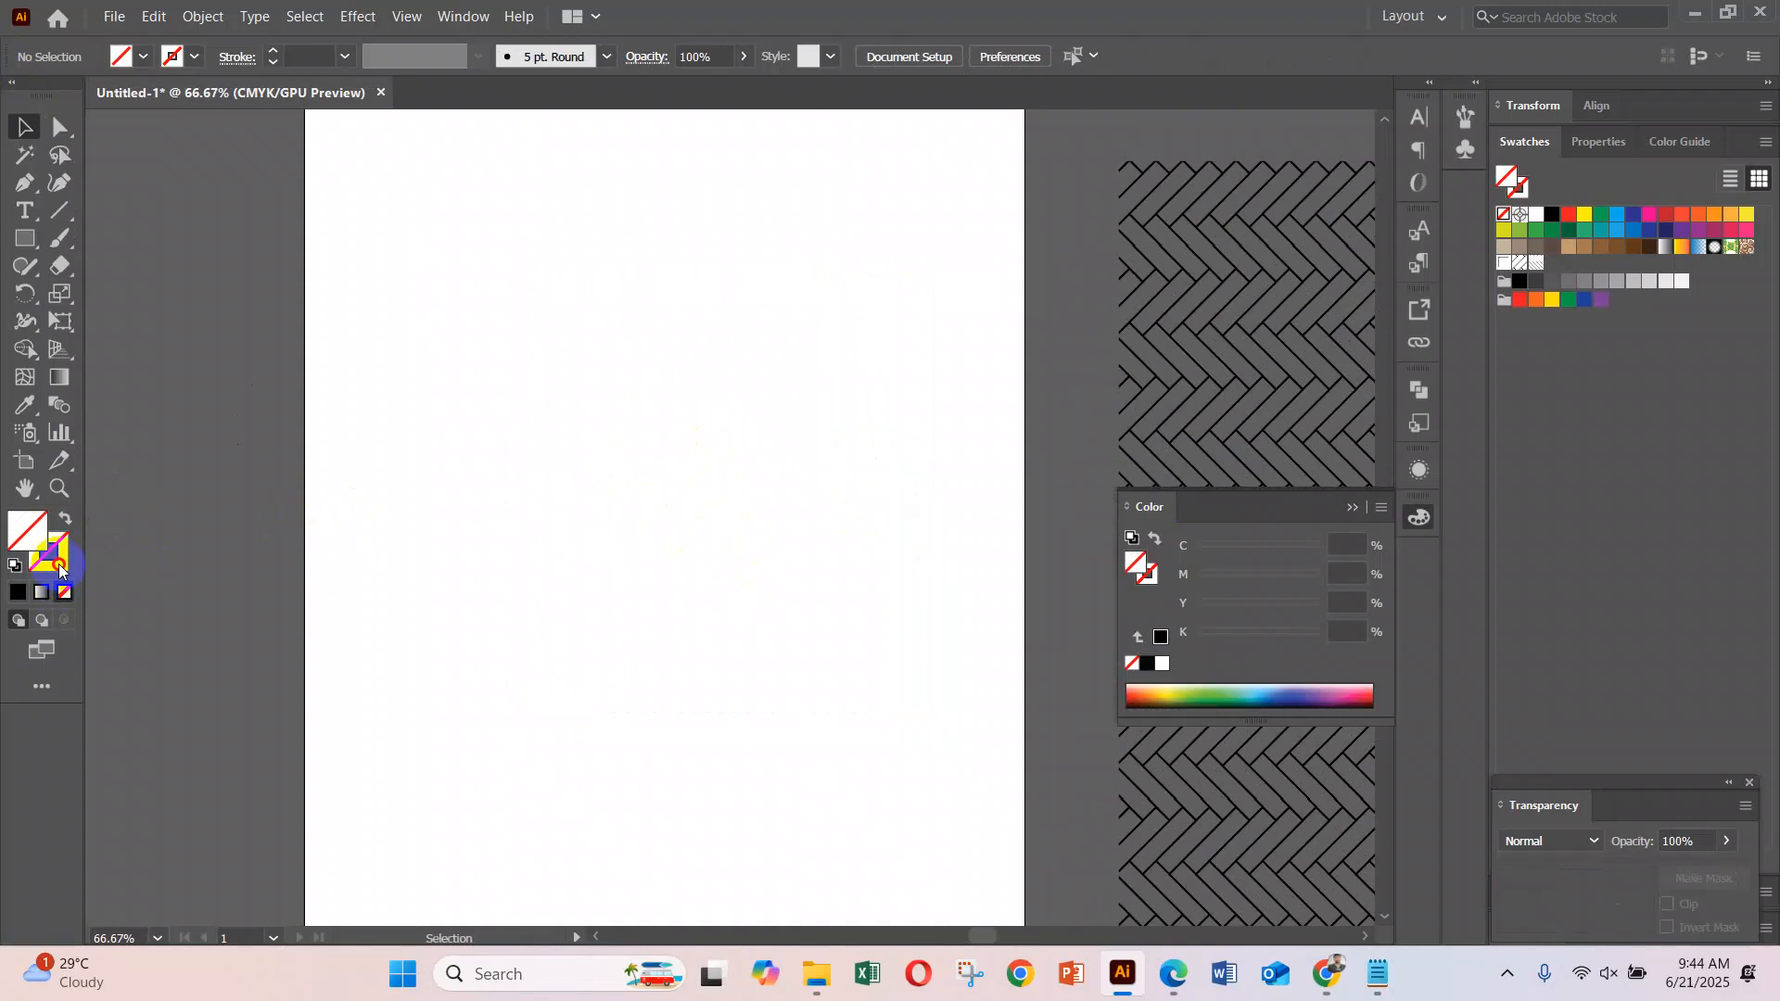
{"action": "left_click", "coordinate": [1556, 215]}
{"action": "left_click_drag", "start_coordinate": [28, 243], "coordinate": [110, 325]}
{"action": "left_click_drag", "start_coordinate": [519, 346], "coordinate": [569, 433]}
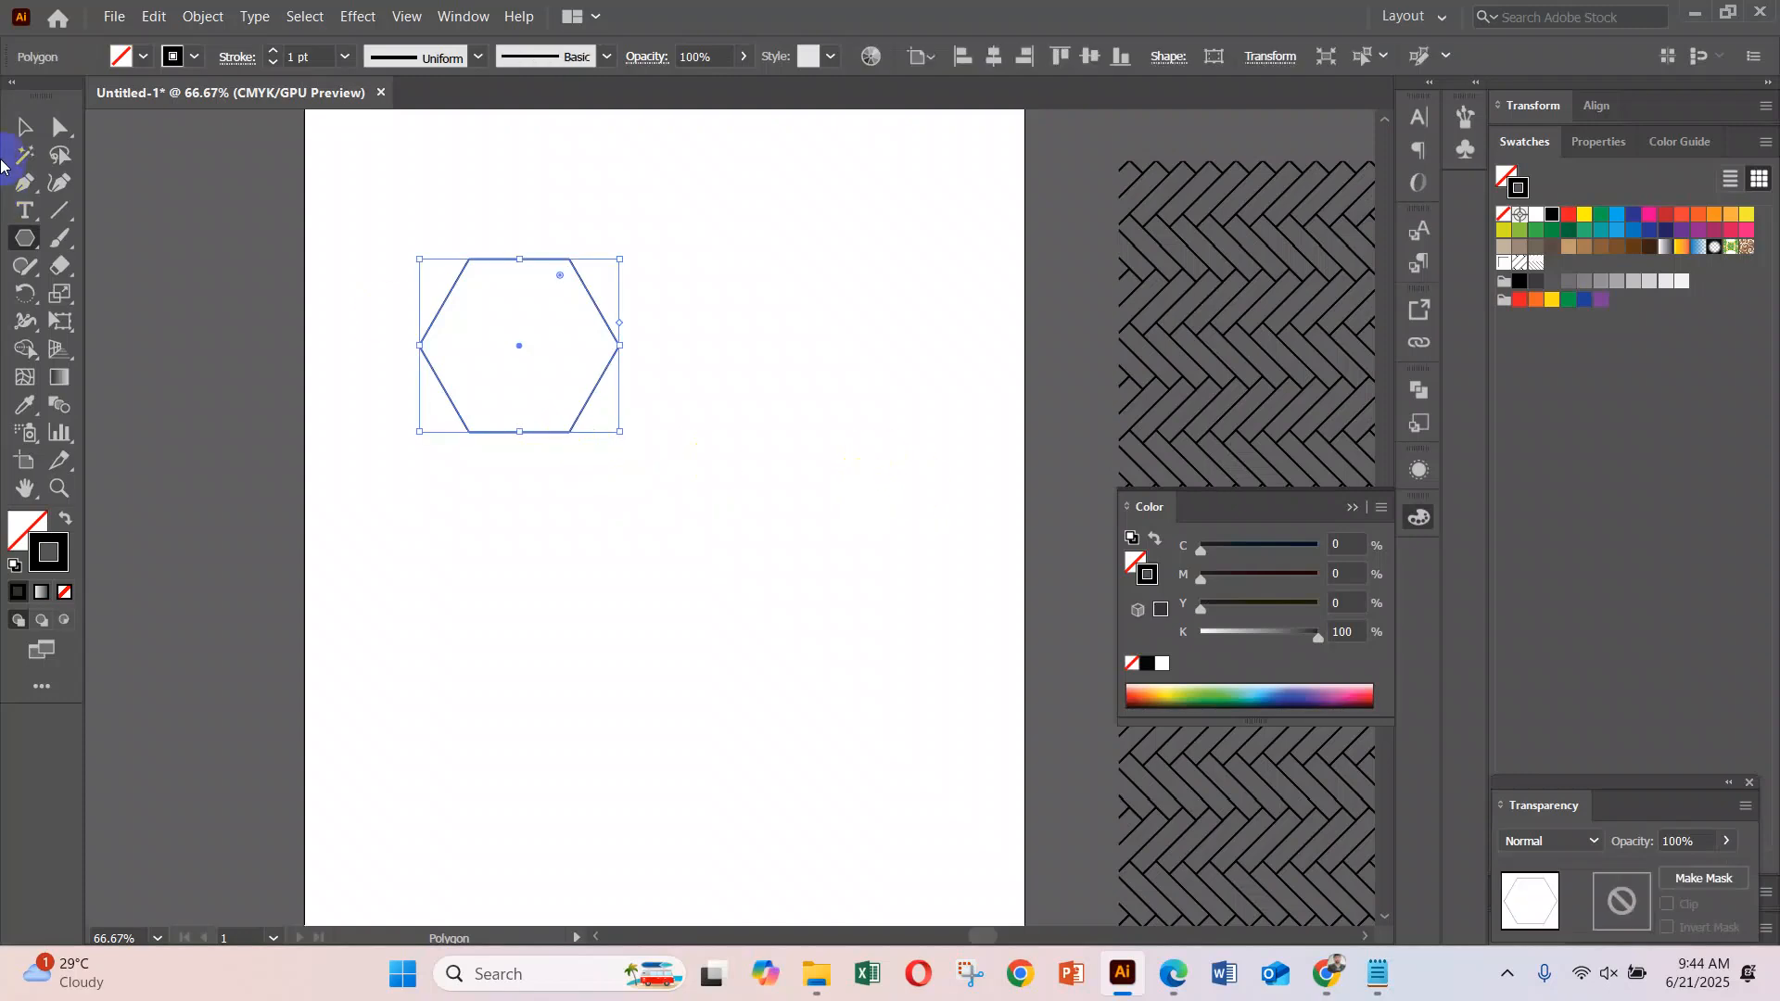
Create a small concentric hexagon inside the first one using Offset Path with an offset of -59 pt
{"action": "left_click", "coordinate": [24, 130]}
{"action": "left_click", "coordinate": [453, 330], "text": "ctrl"}
{"action": "left_click_drag", "start_coordinate": [771, 454], "coordinate": [589, 383]}
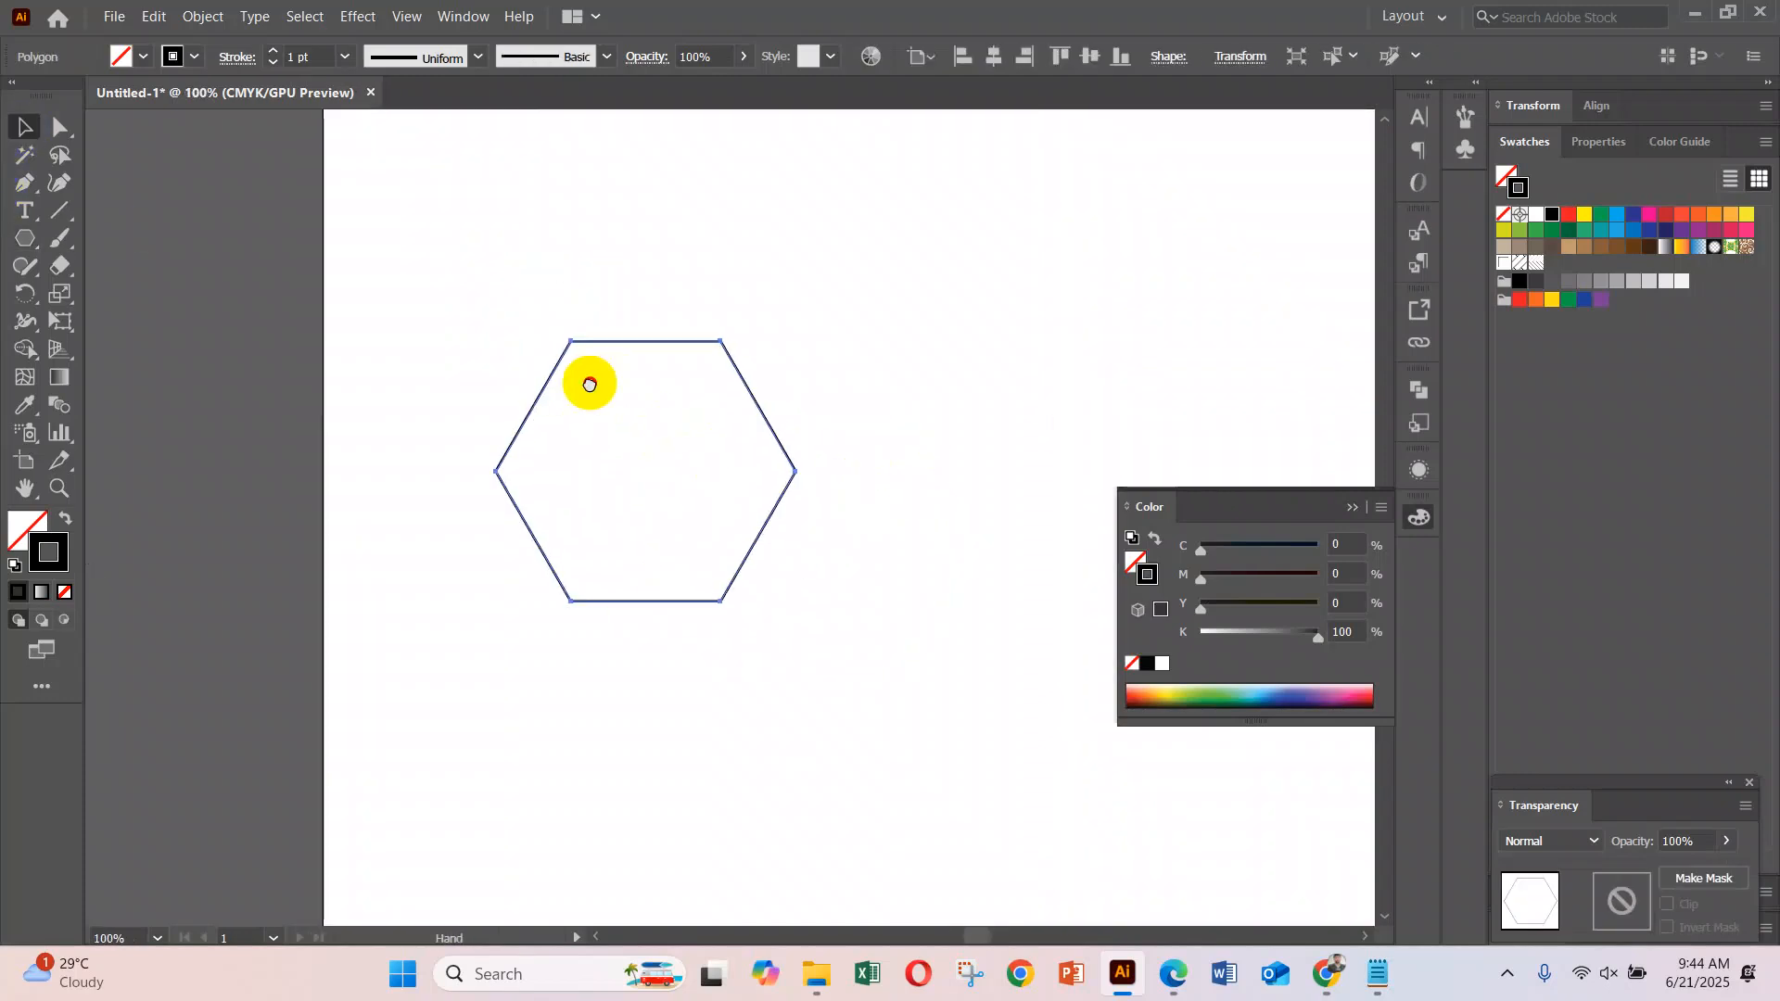
{"action": "left_click", "coordinate": [354, 16]}
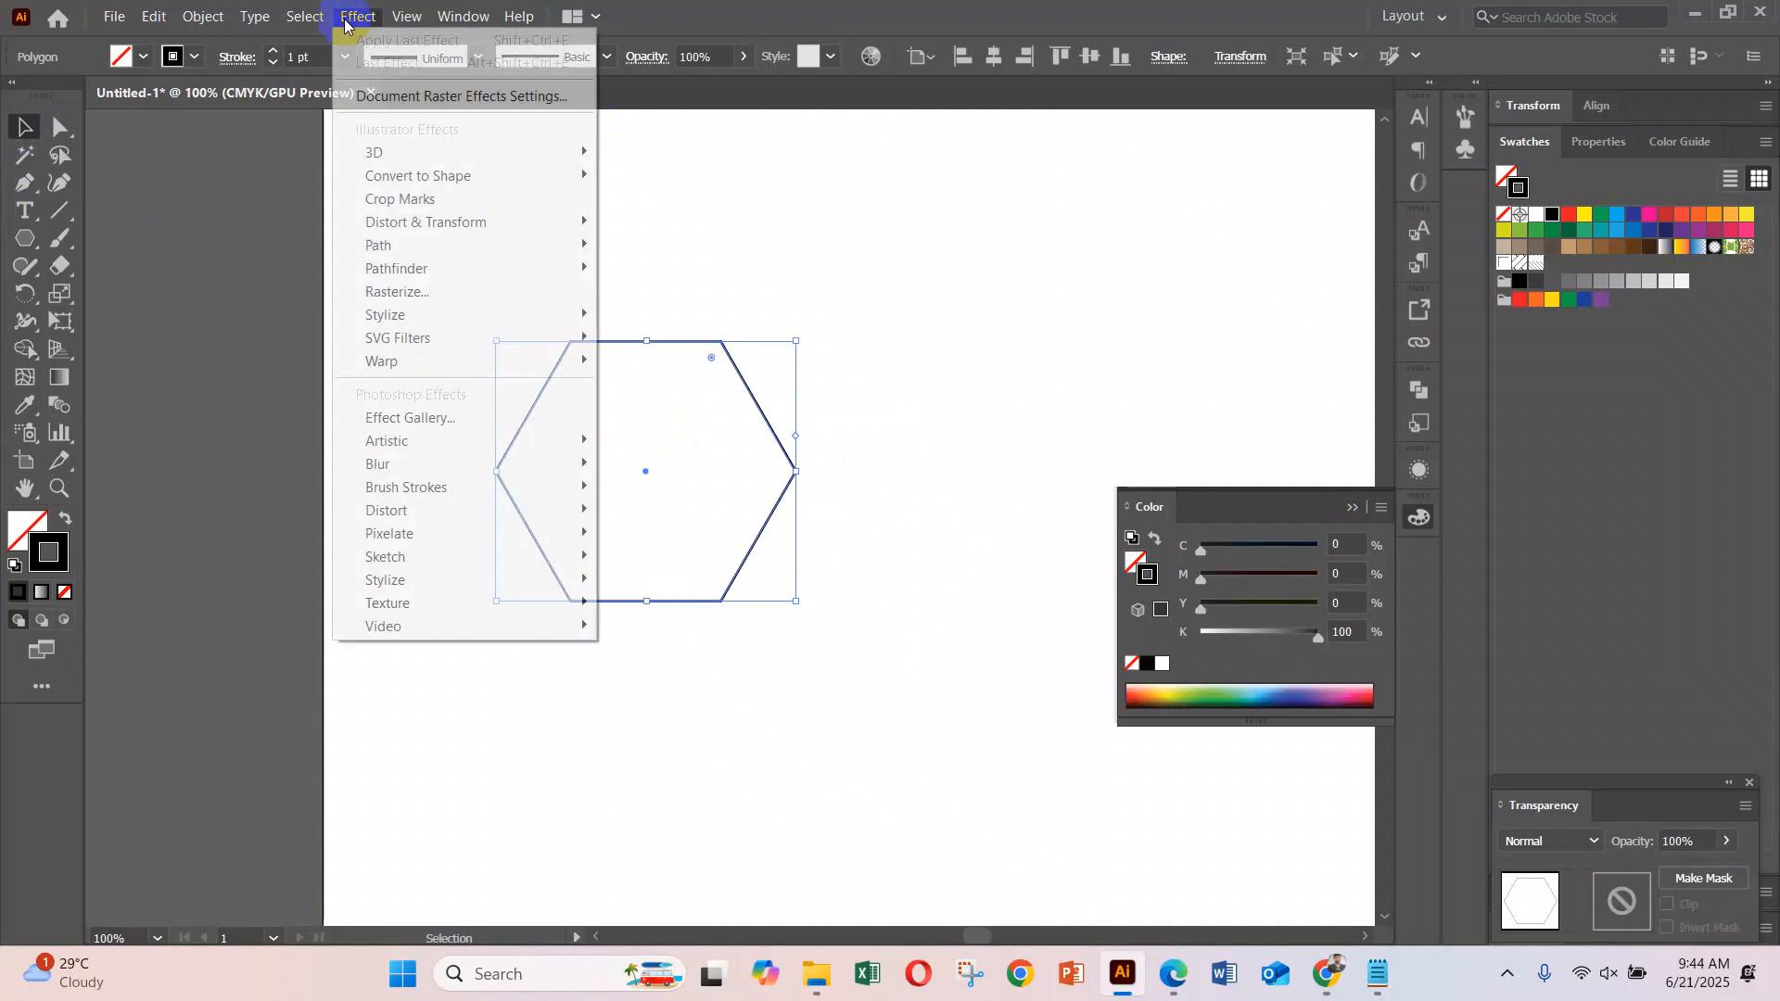
{"action": "left_click", "coordinate": [975, 376]}
{"action": "left_click_drag", "start_coordinate": [818, 353], "coordinate": [669, 447]}
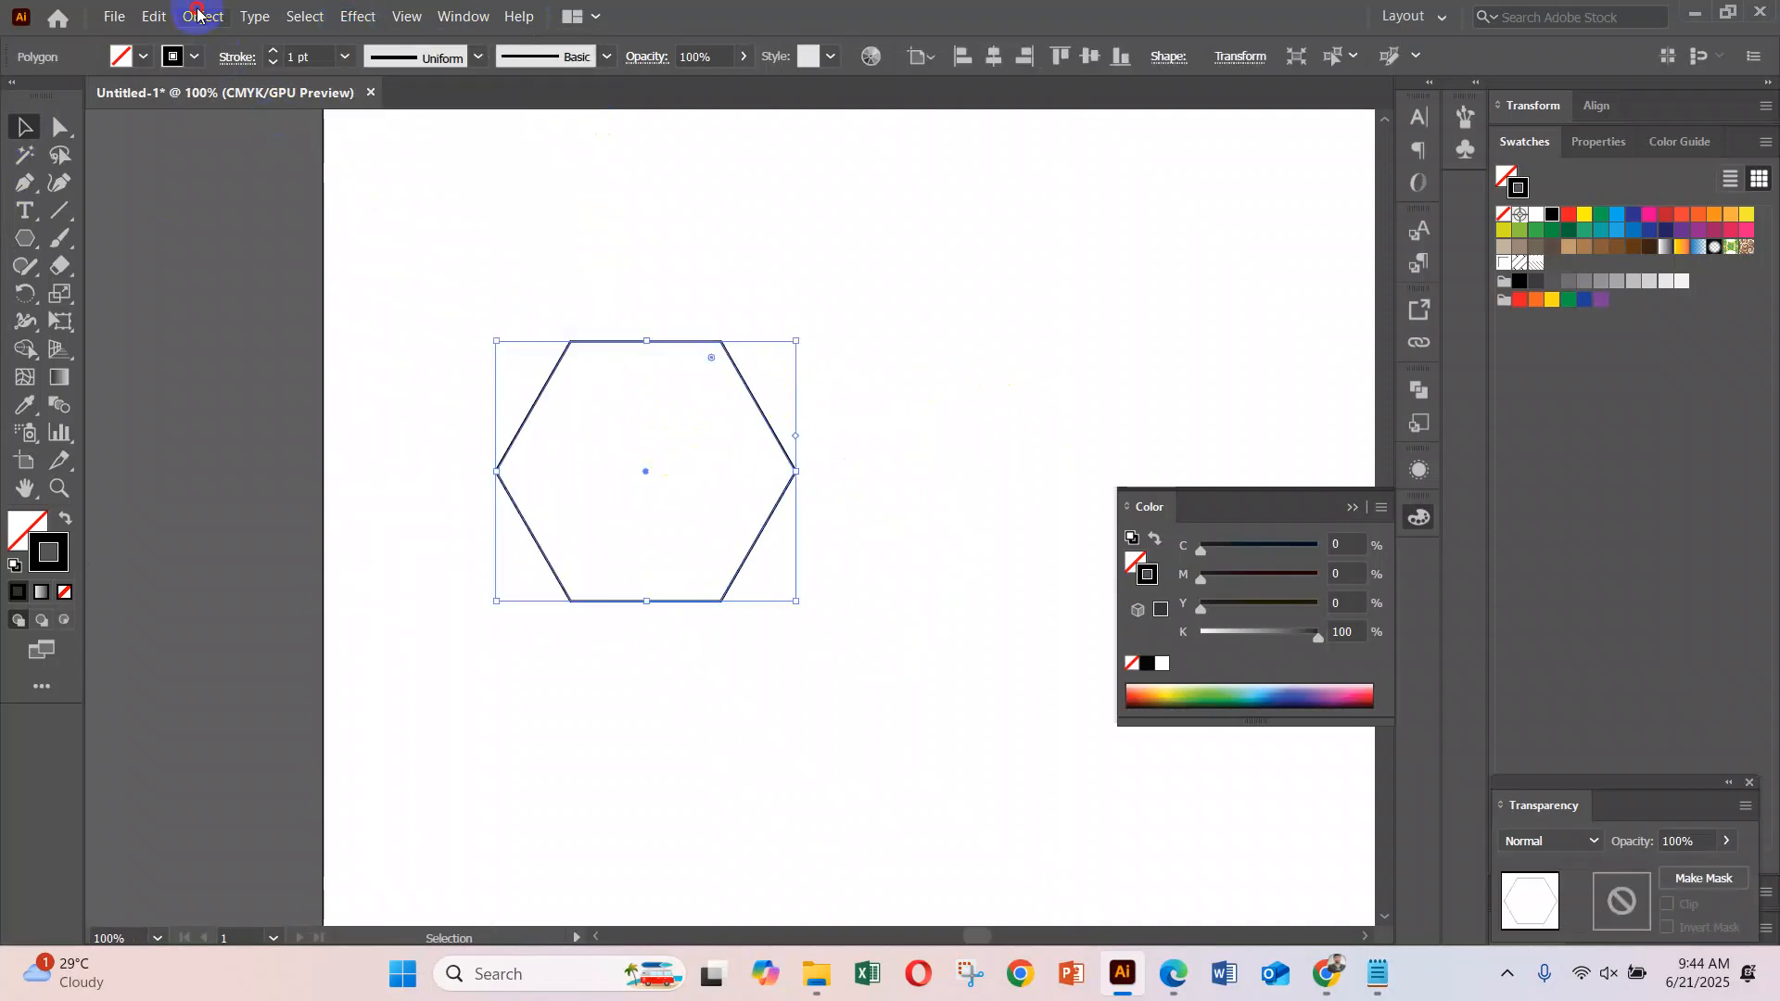
{"action": "left_click", "coordinate": [198, 14]}
{"action": "mouse_move", "coordinate": [303, 553]}
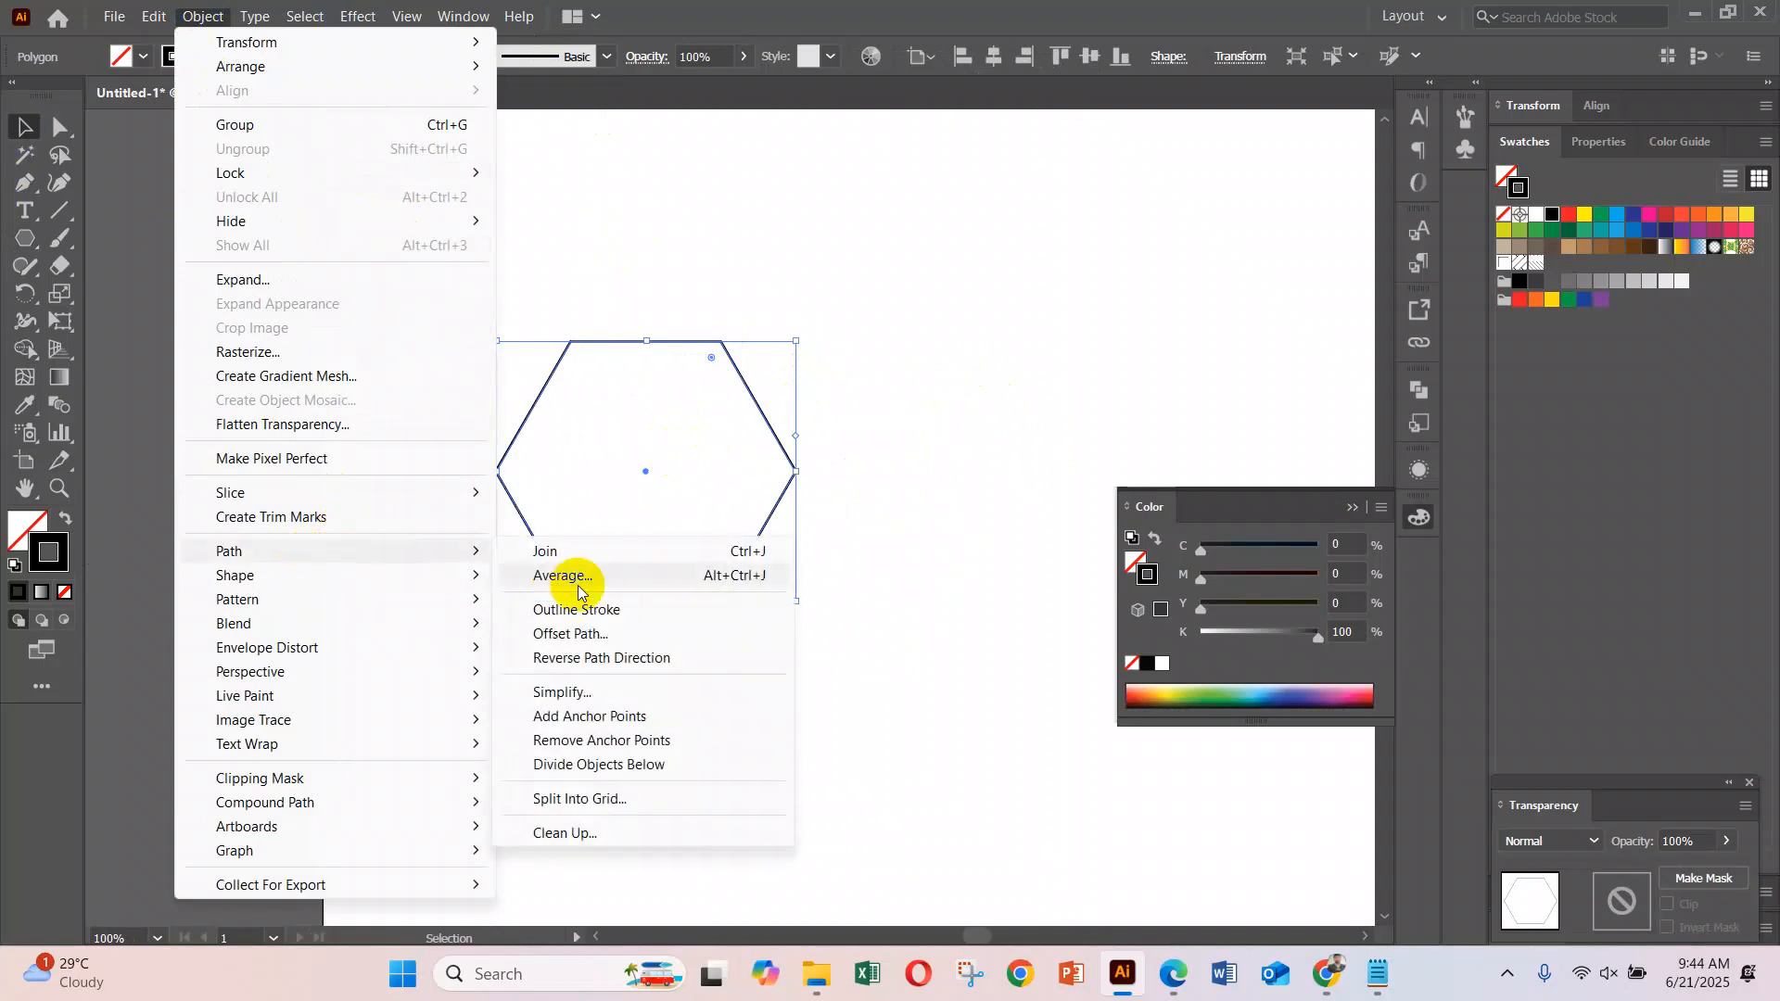
{"action": "left_click", "coordinate": [583, 633]}
{"action": "scroll", "coordinate": [952, 160], "scroll_direction": "down", "scroll_amount": 20}
{"action": "scroll", "coordinate": [951, 160], "scroll_direction": "down", "scroll_amount": 20}
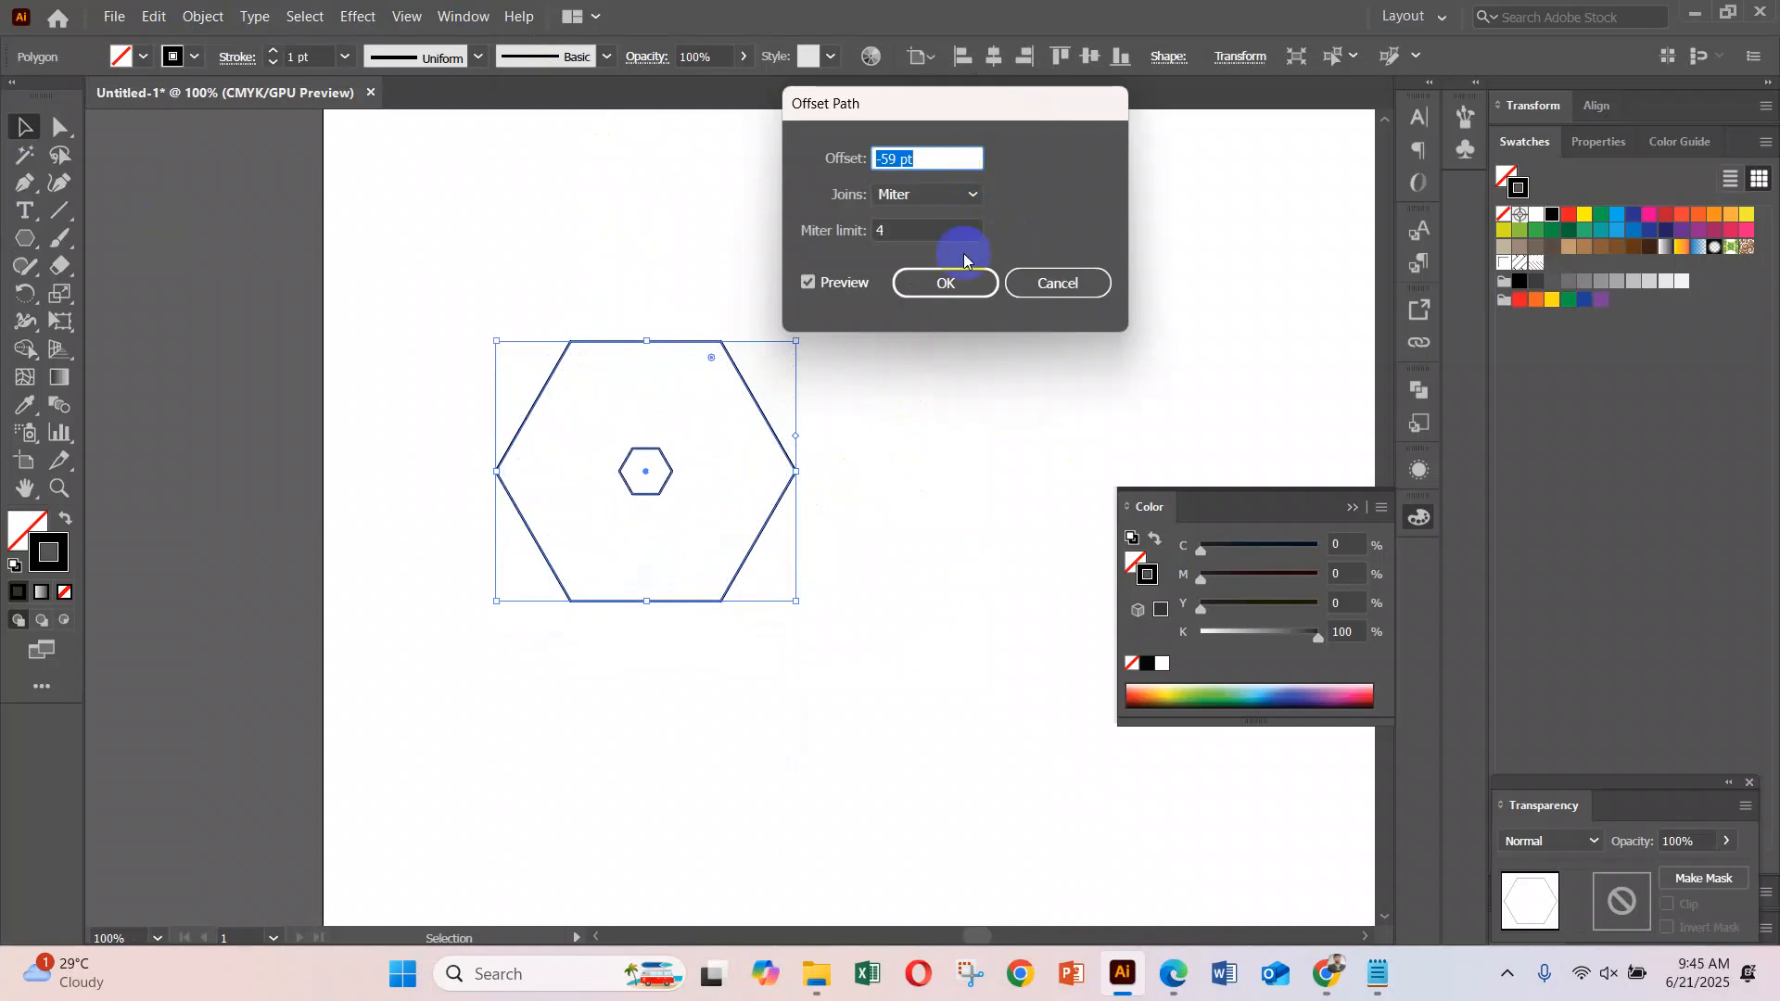
{"action": "left_click", "coordinate": [946, 280]}
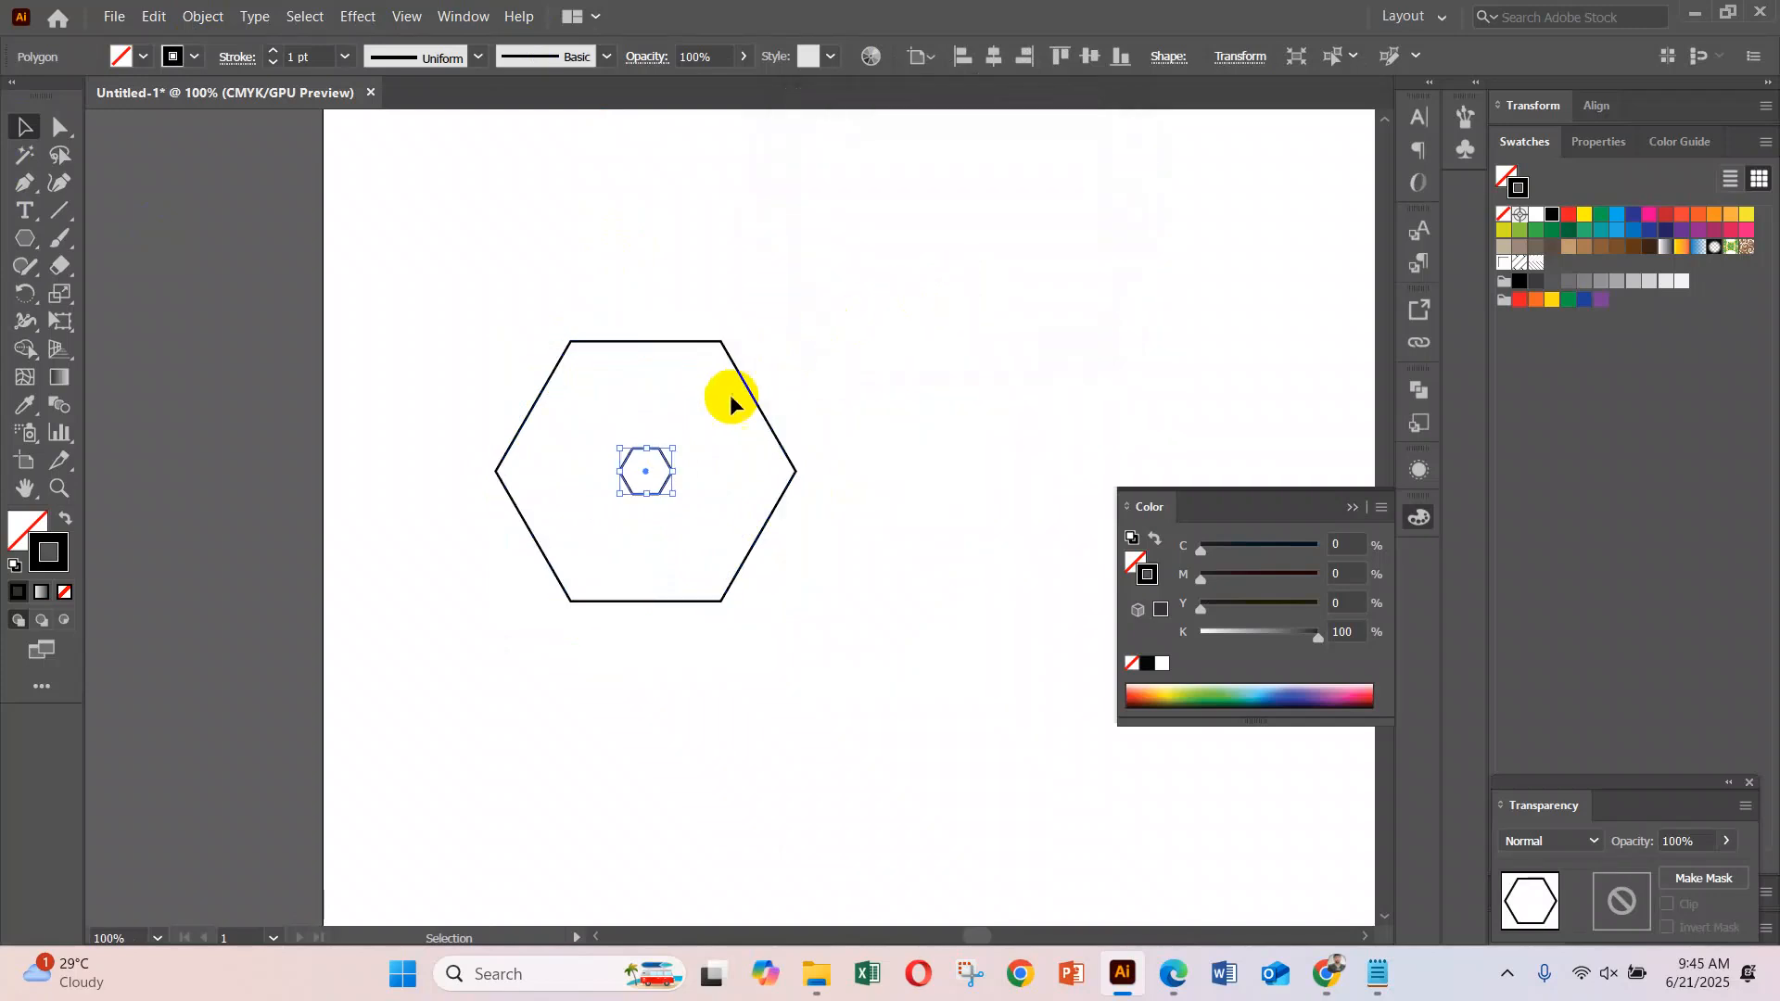
Rotate the small inner hexagon by 270° and select both hexagons
{"action": "left_click_drag", "start_coordinate": [683, 446], "coordinate": [681, 547]}
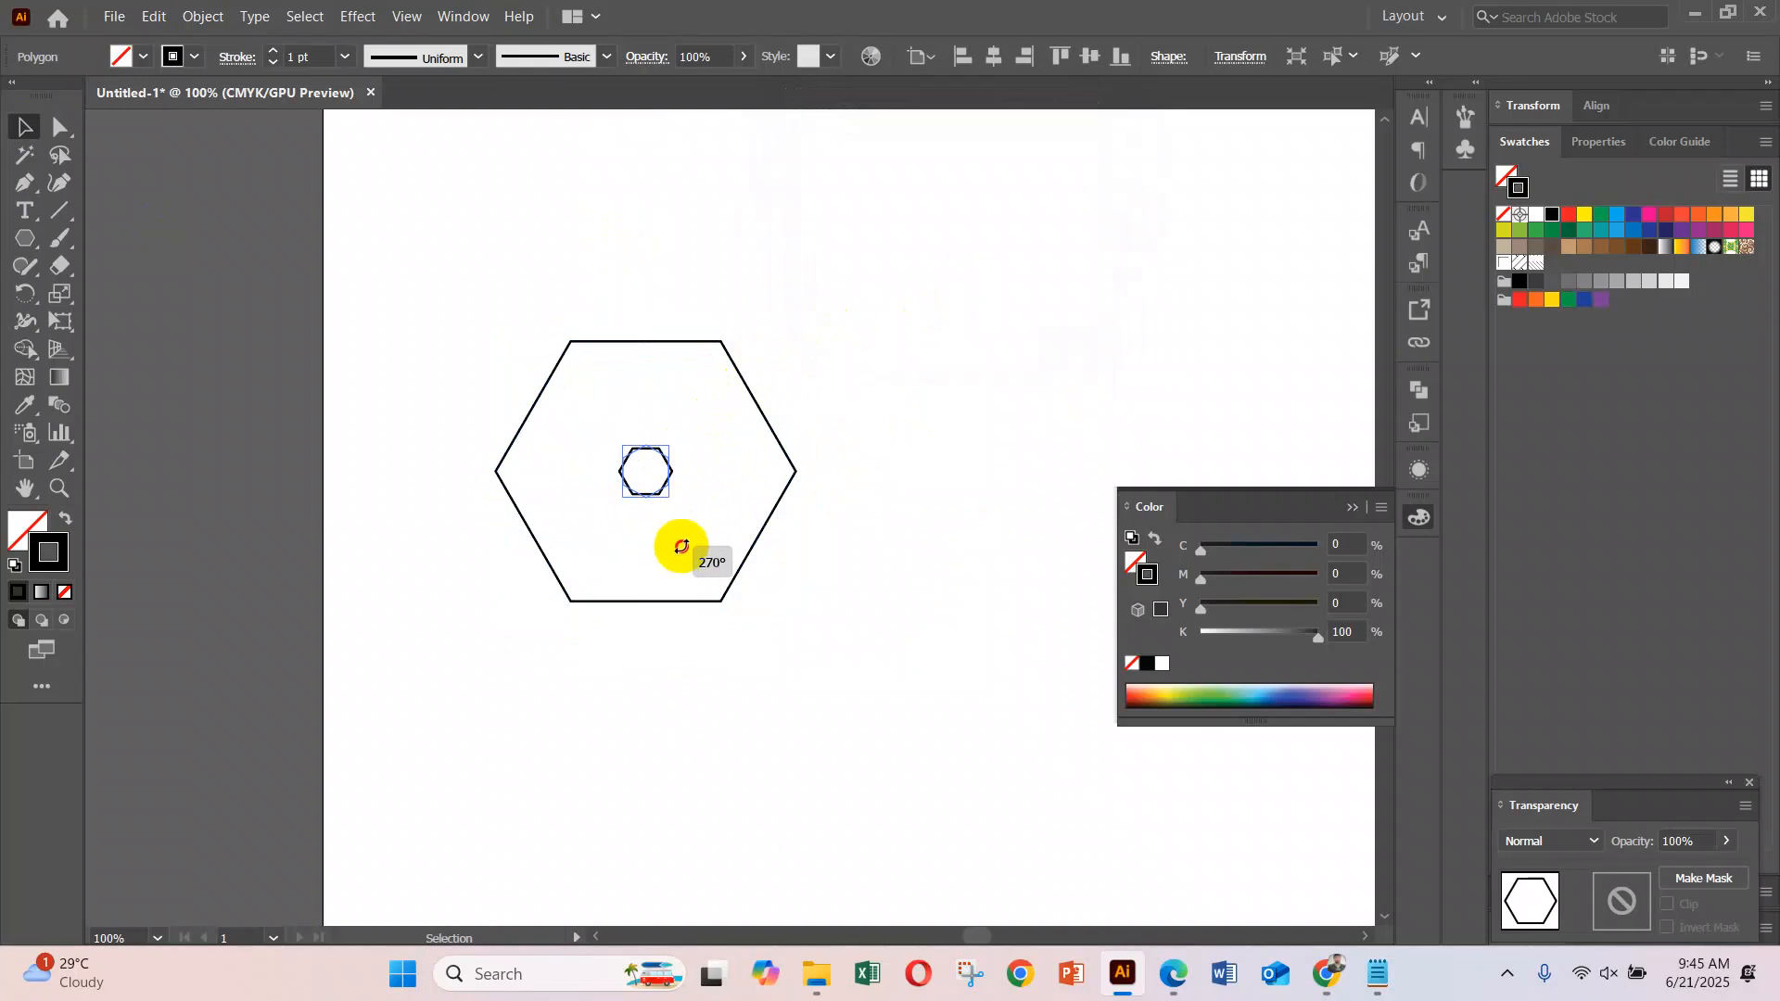
{"action": "left_click", "coordinate": [792, 585]}
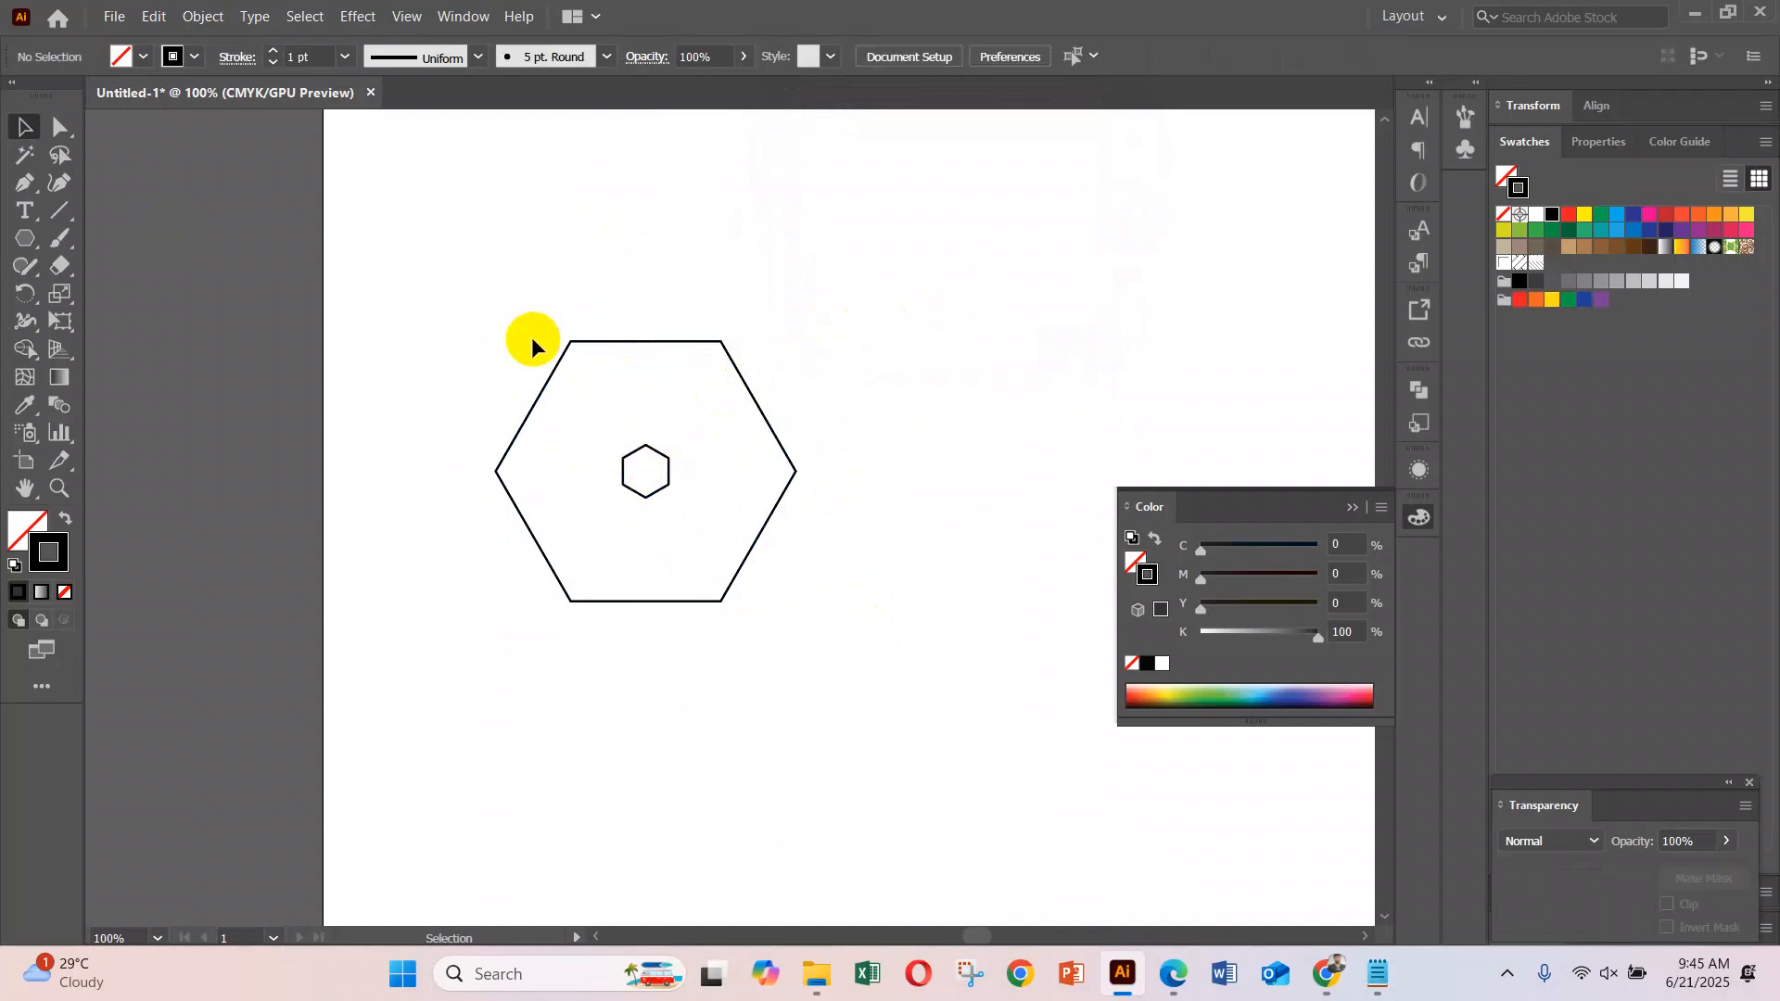
{"action": "left_click_drag", "start_coordinate": [494, 354], "coordinate": [715, 556]}
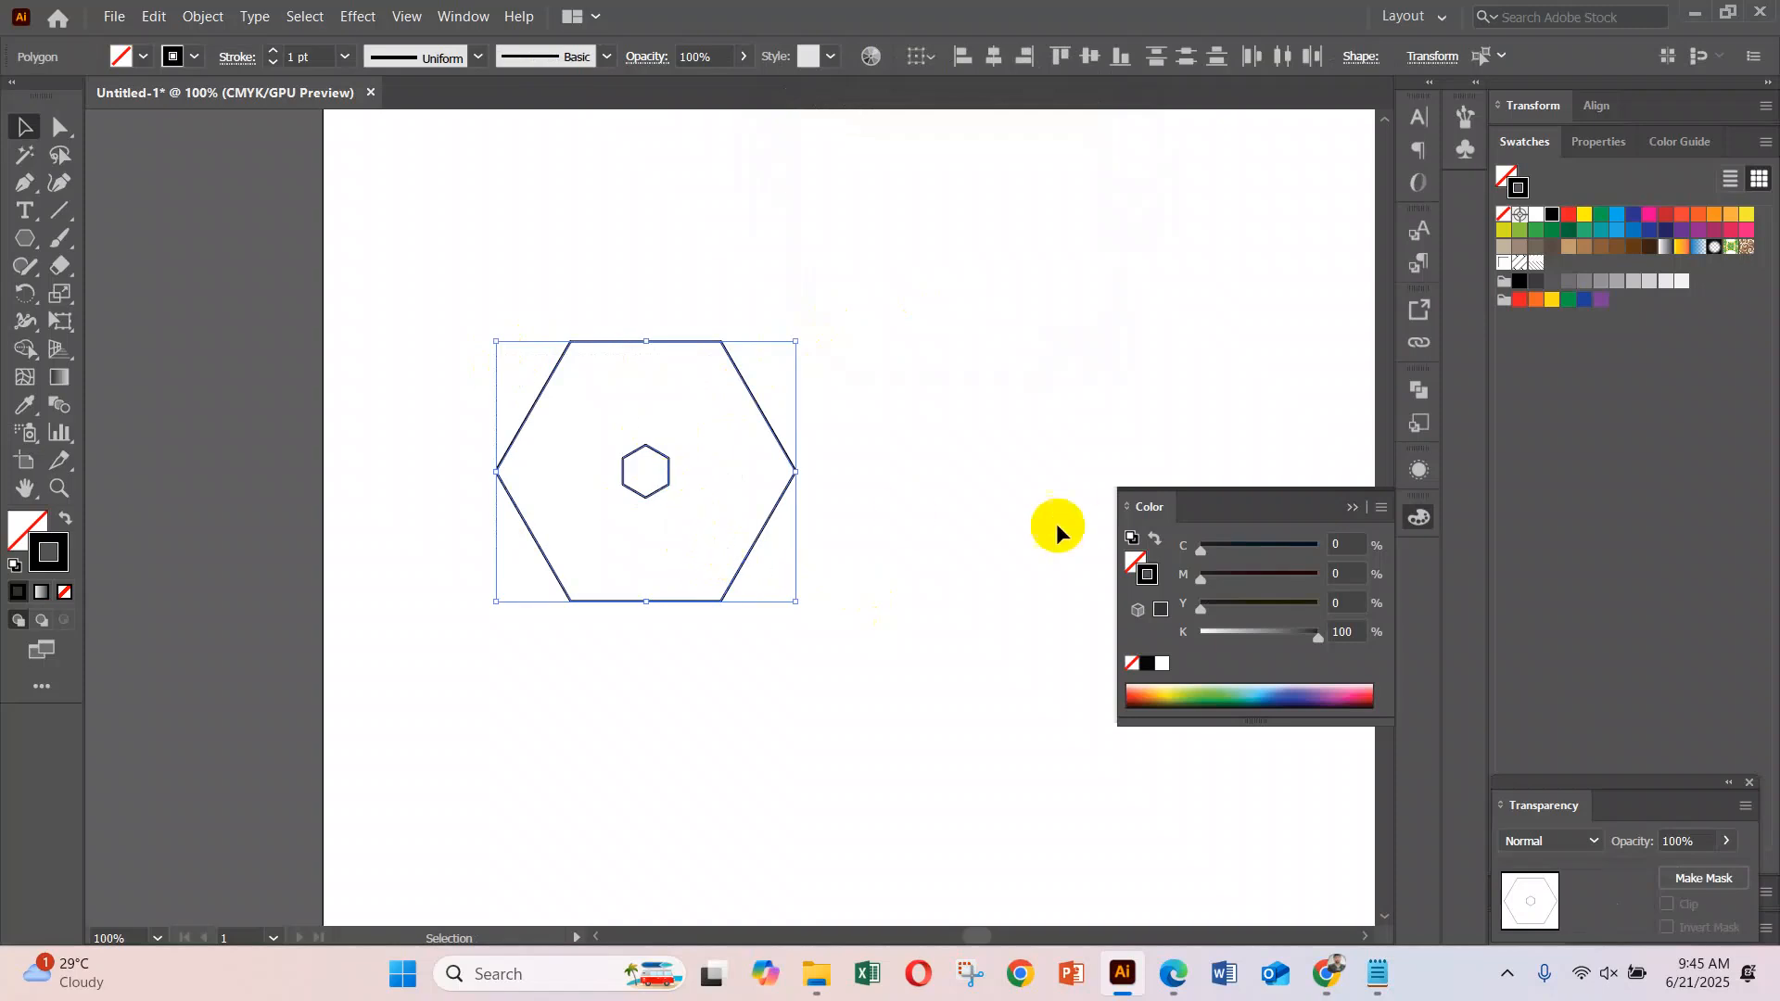
{"action": "left_click", "coordinate": [659, 469], "text": "ctrl"}
{"action": "left_click", "coordinate": [695, 506], "text": "ctrl"}
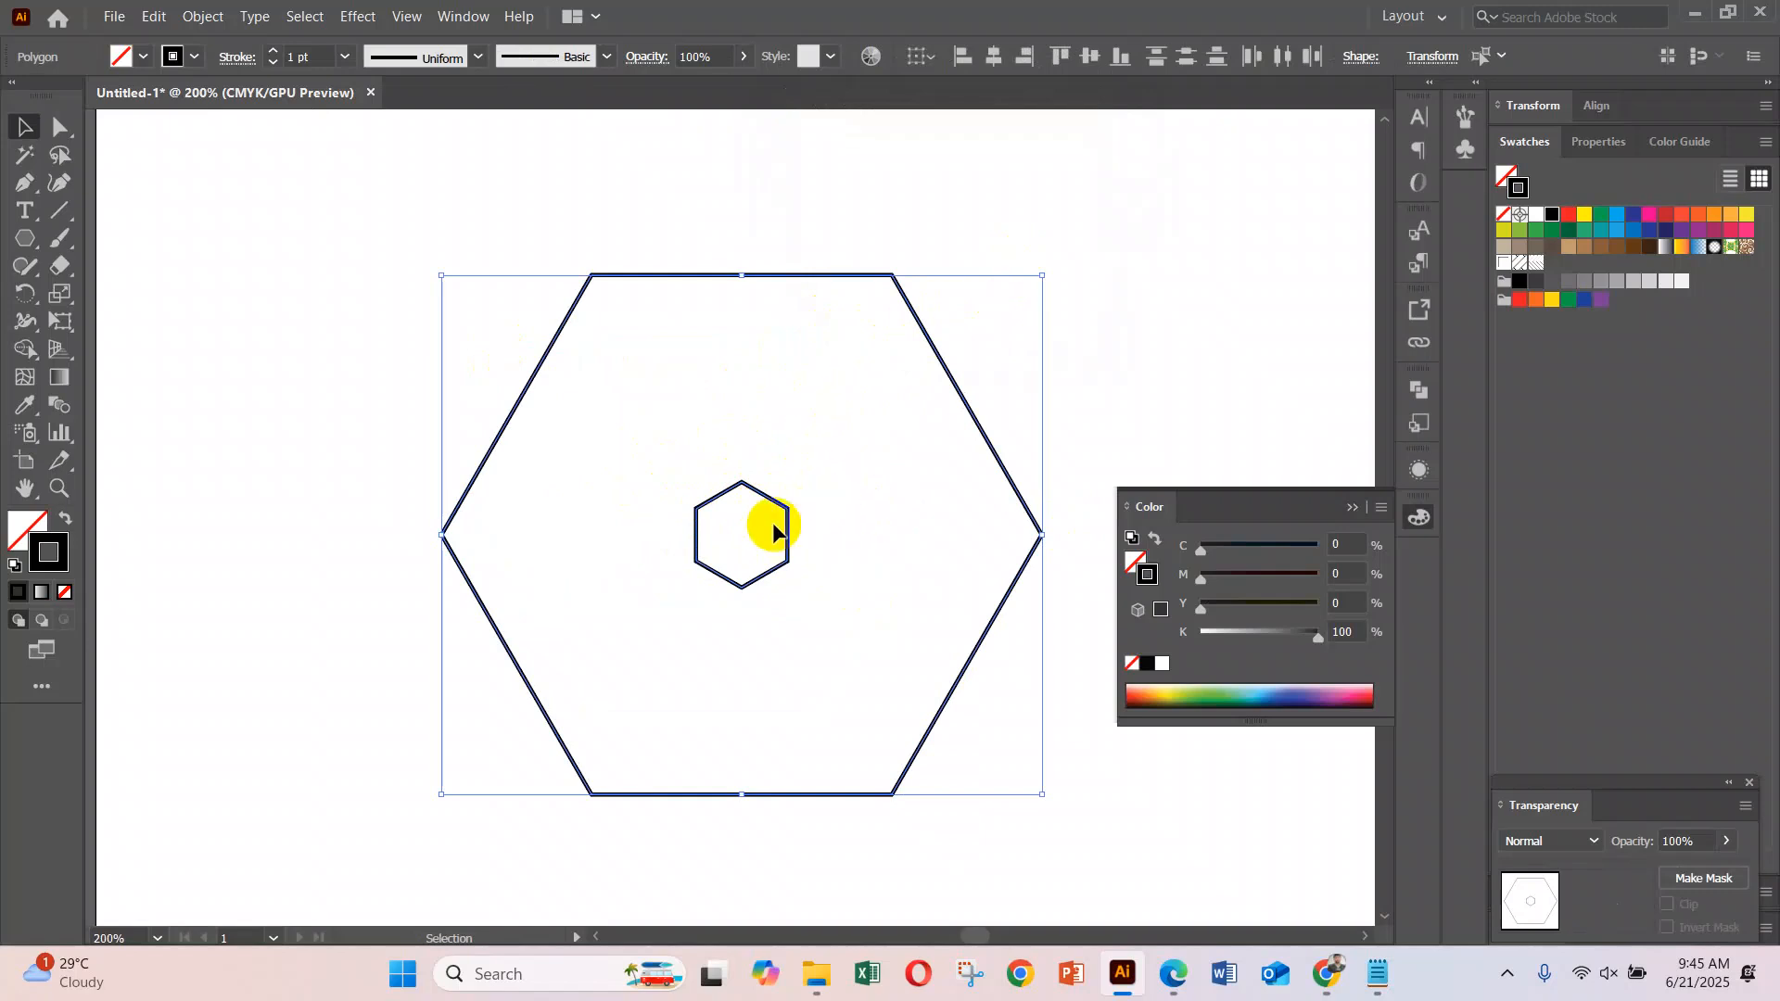
Draw a separate test hexagon in the empty space above and left of the nested hexagons
{"action": "left_click_drag", "start_coordinate": [702, 188], "coordinate": [812, 552]}
{"action": "scroll", "coordinate": [652, 242], "scroll_direction": "up", "scroll_amount": 2}
{"action": "scroll", "coordinate": [656, 278], "scroll_direction": "up", "scroll_amount": 2}
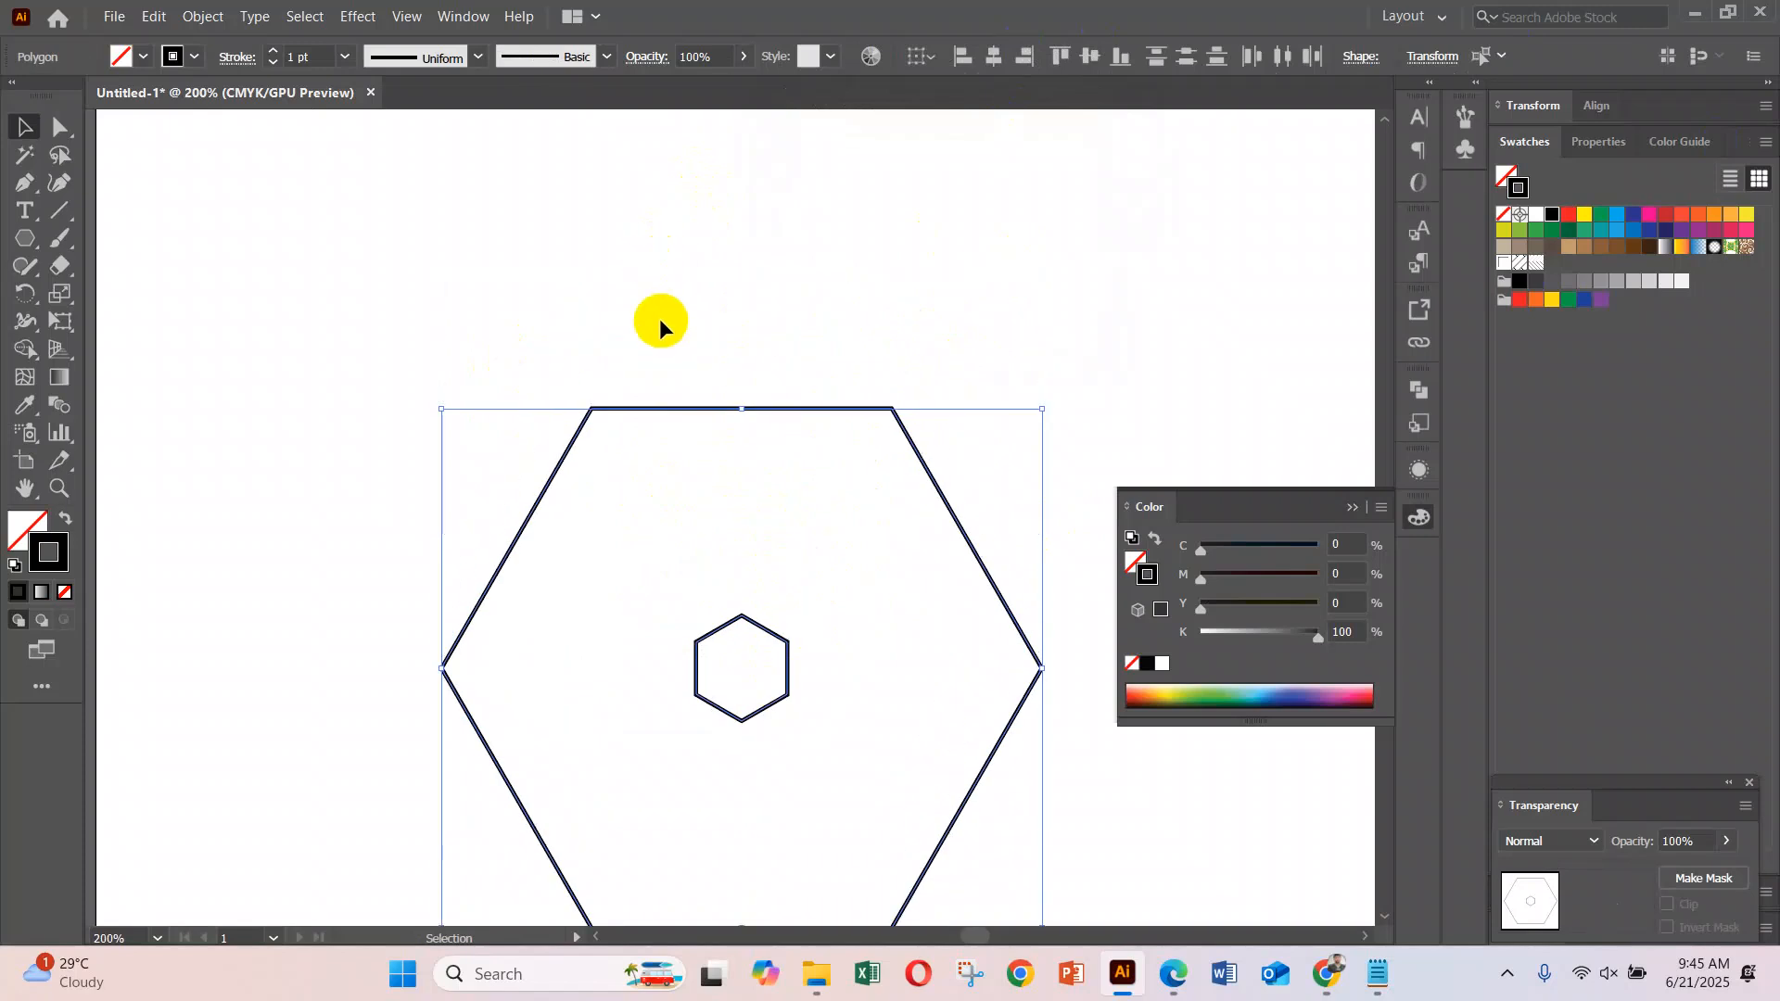
{"action": "left_click", "coordinate": [779, 359]}
{"action": "scroll", "coordinate": [687, 355], "scroll_direction": "up", "scroll_amount": 2}
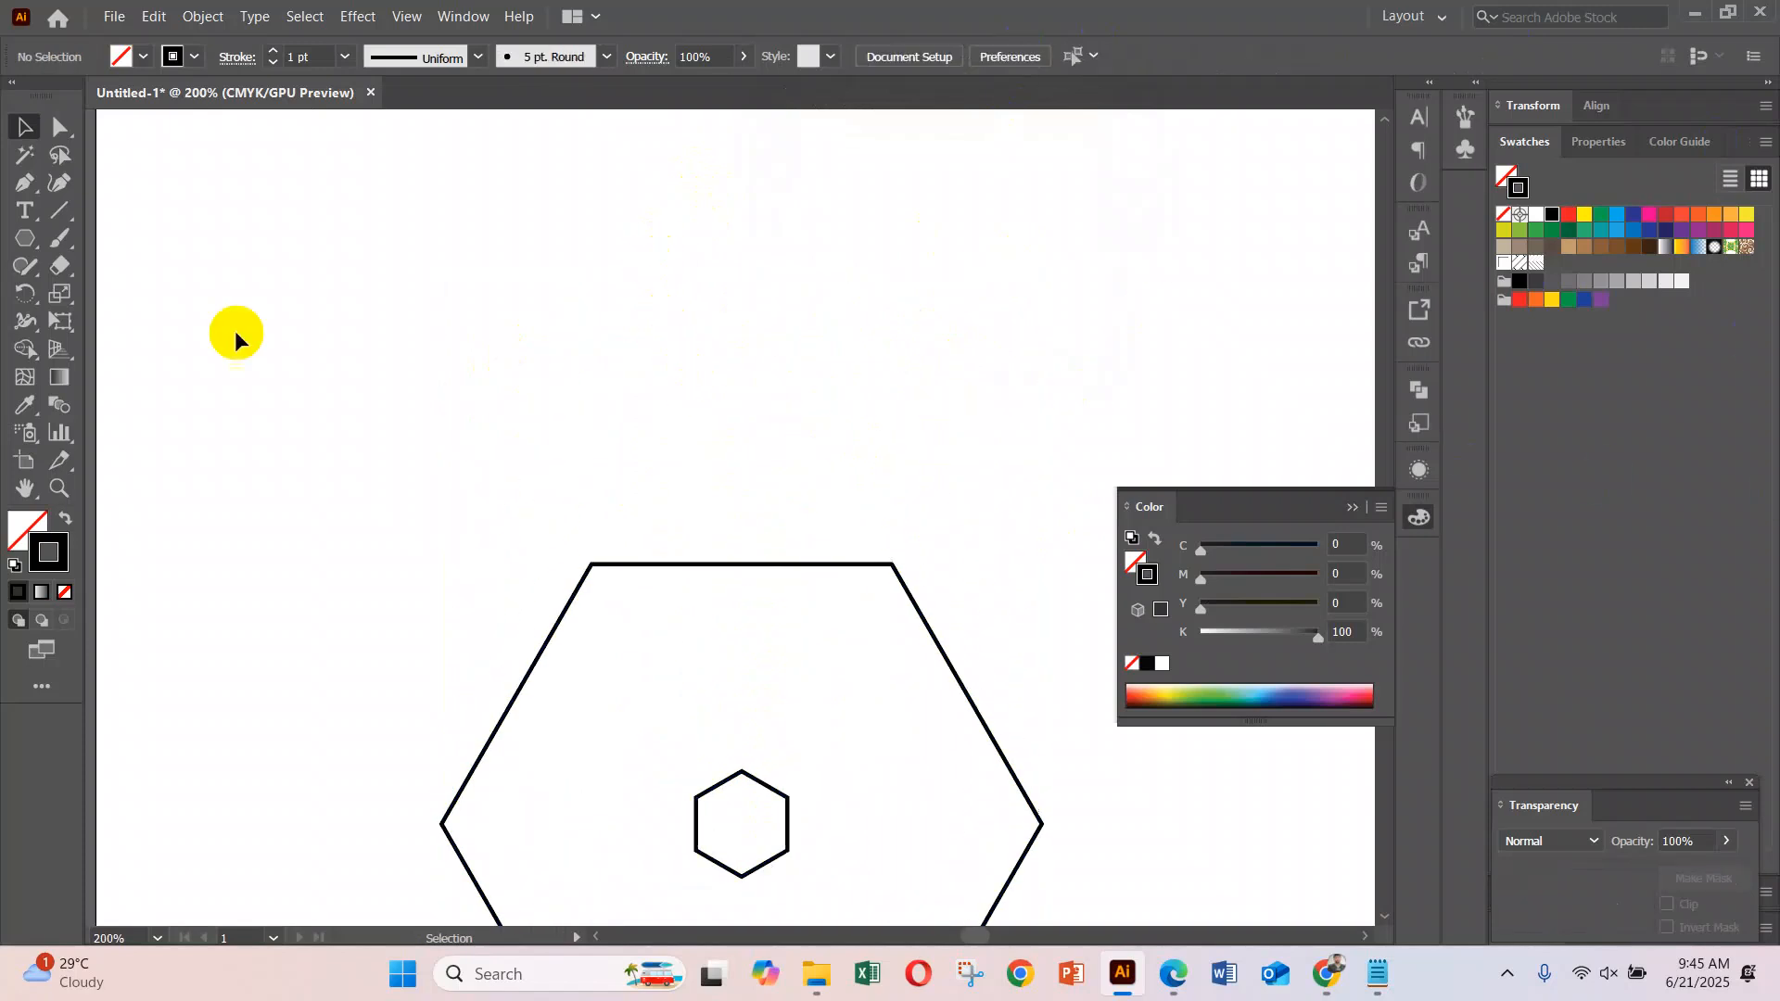
{"action": "left_click", "coordinate": [57, 406]}
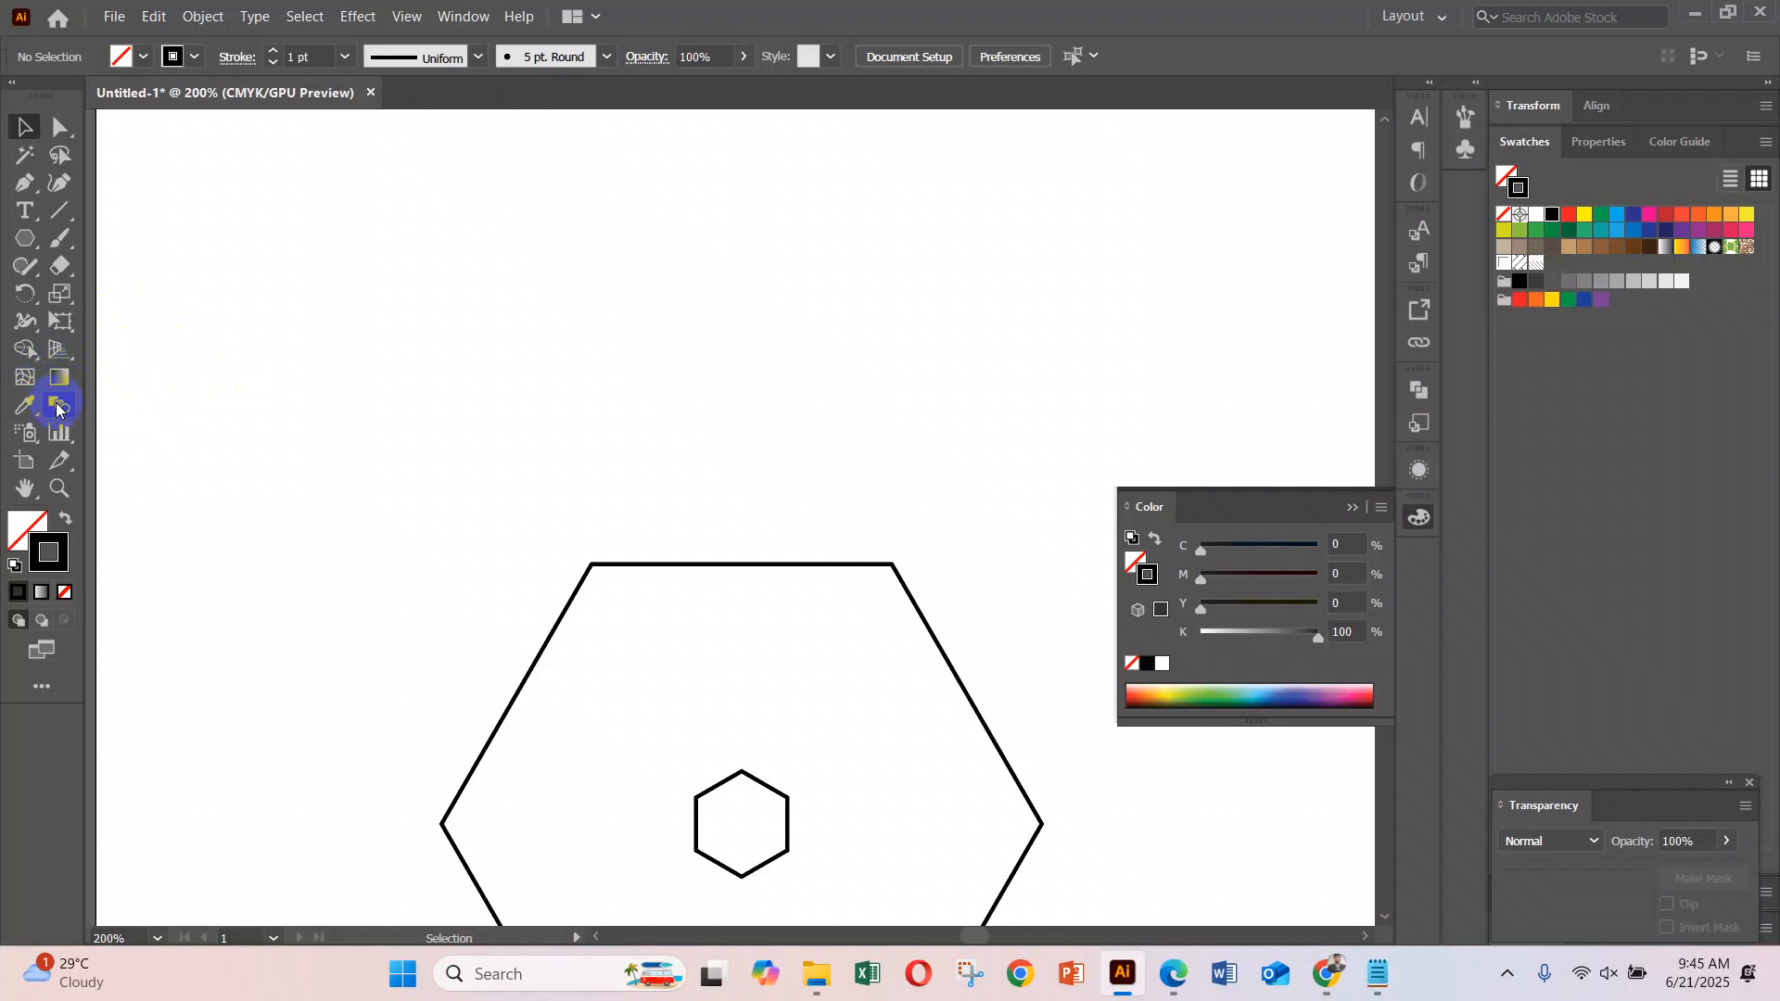
{"action": "left_click", "coordinate": [24, 238]}
{"action": "left_click_drag", "start_coordinate": [323, 214], "coordinate": [349, 346]}
{"action": "scroll", "coordinate": [361, 362], "scroll_direction": "up", "scroll_amount": 3}
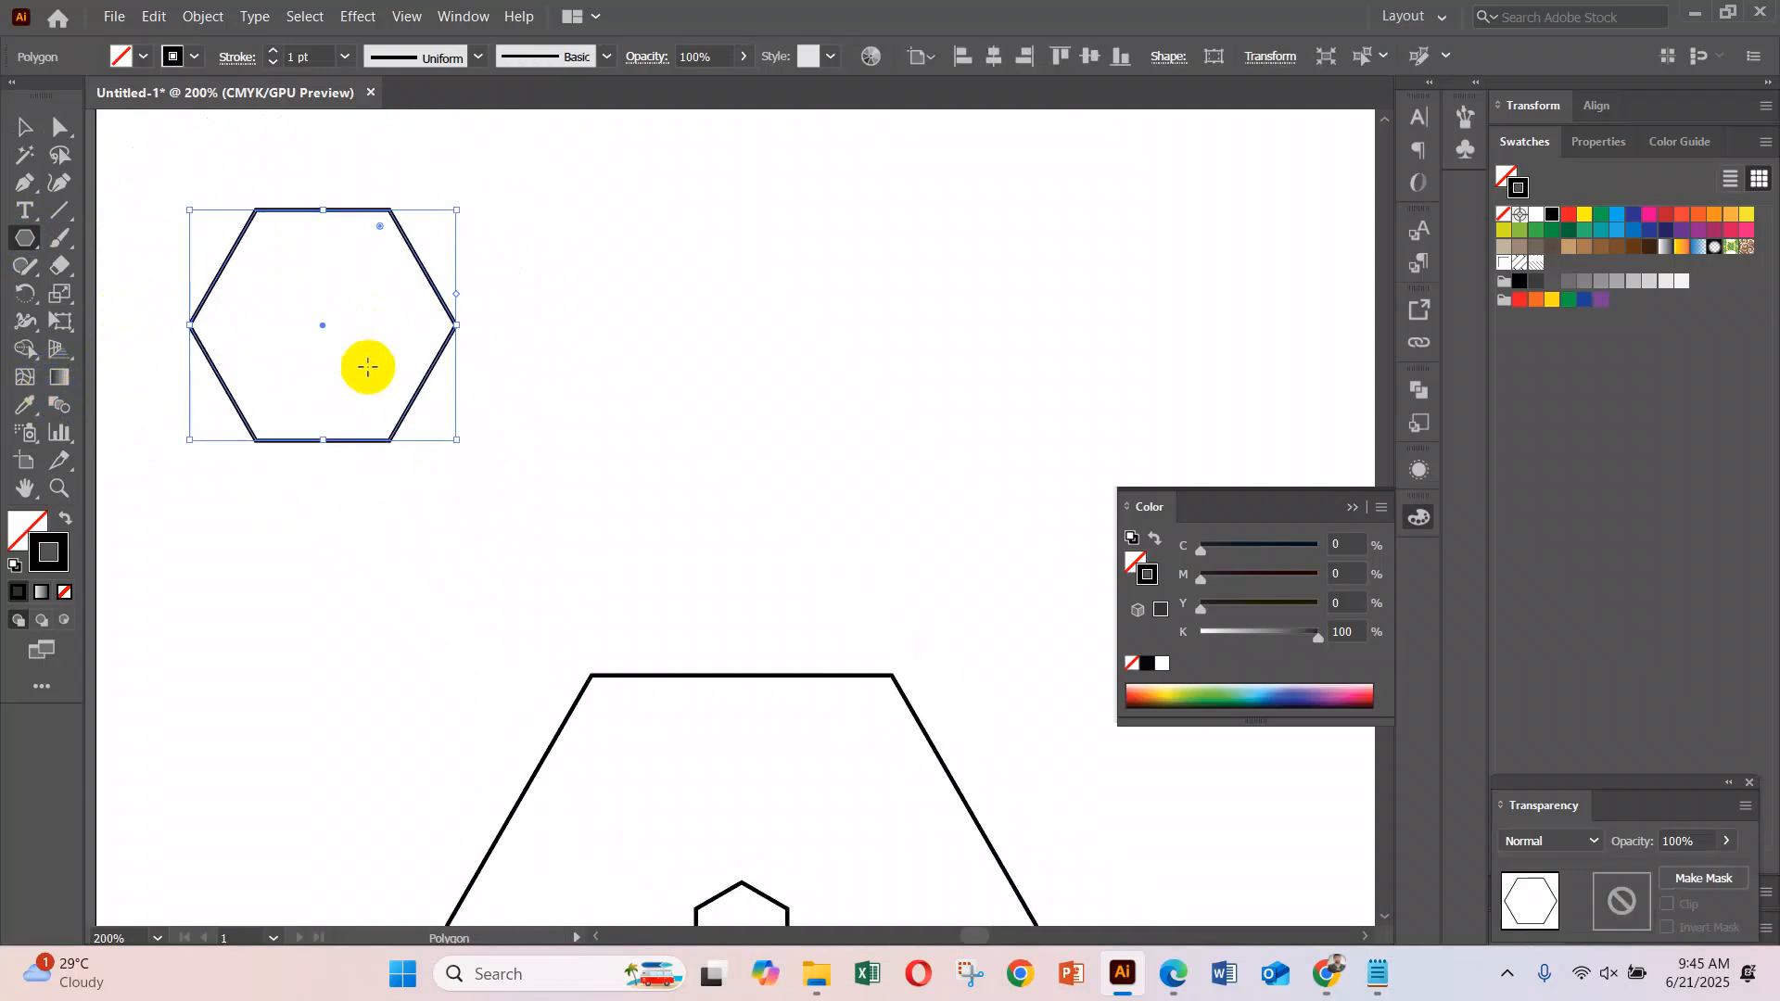
Duplicate the test hexagon to its right, leaving a wide gap, and select both copies
{"action": "left_click", "coordinate": [24, 127]}
{"action": "left_click_drag", "start_coordinate": [400, 234], "coordinate": [1054, 290], "text": "alt"}
{"action": "left_click_drag", "start_coordinate": [303, 298], "coordinate": [913, 441]}
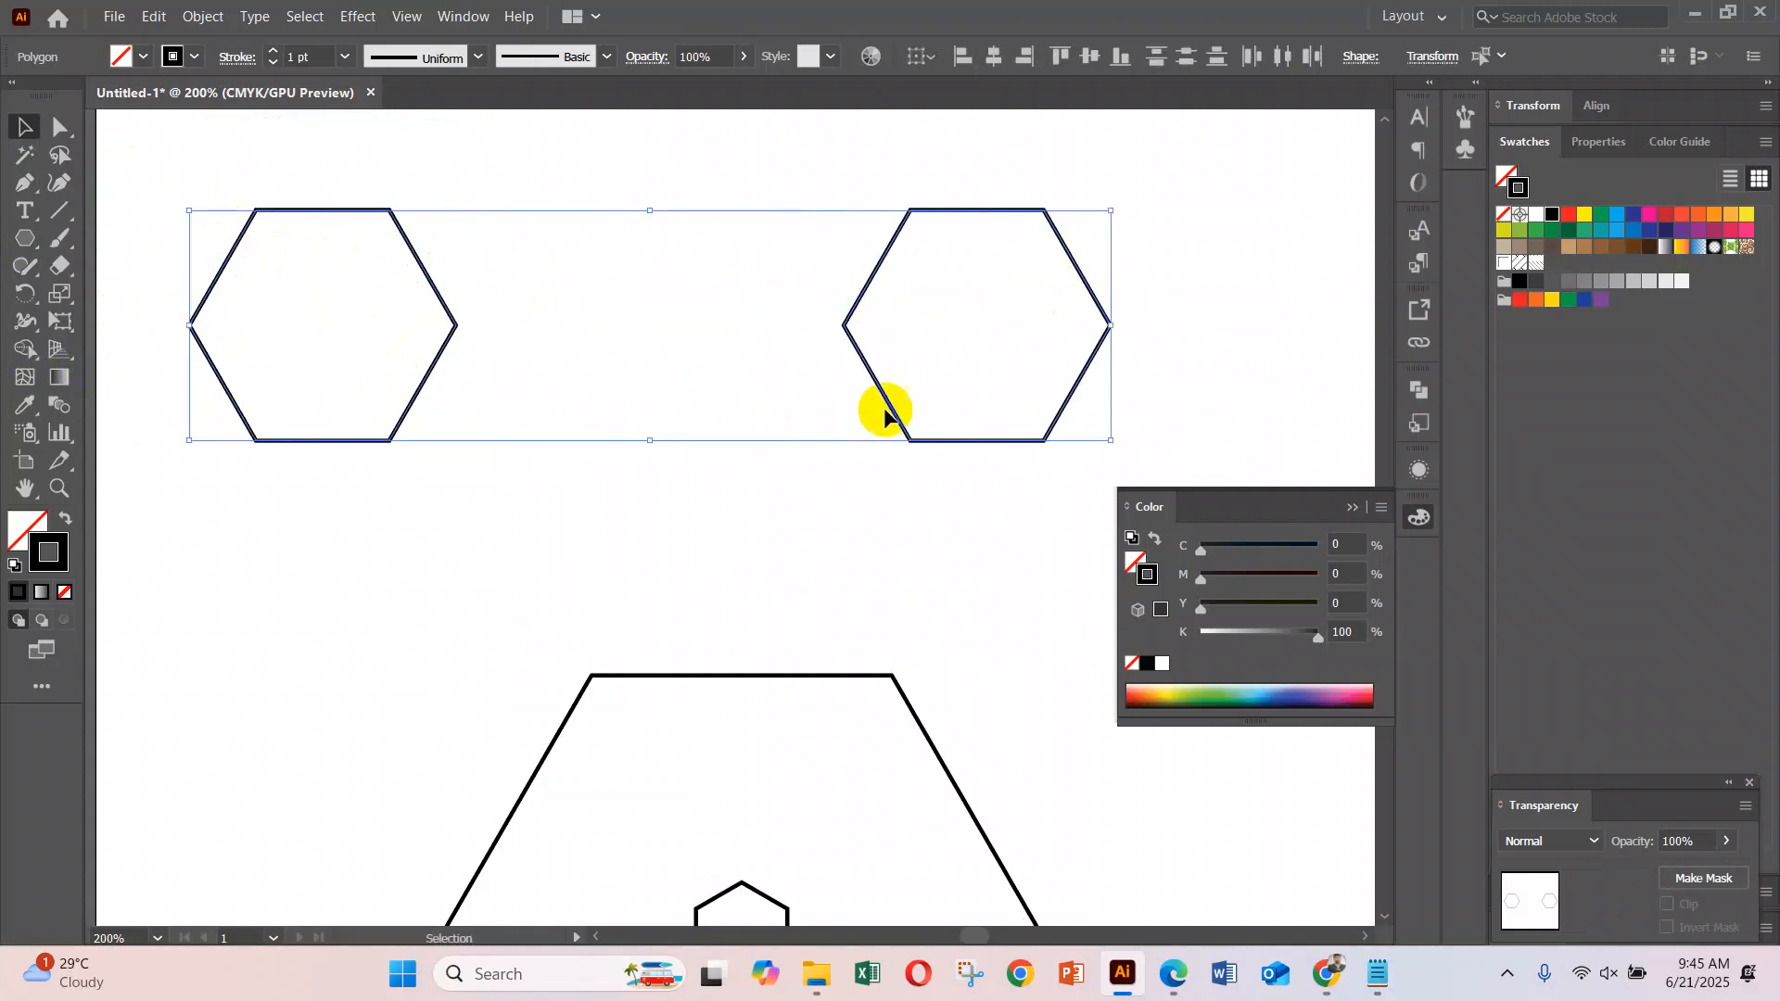
Blend the two test hexagons into each other with the Blend tool, starting from different anchor points
{"action": "left_click", "coordinate": [51, 404]}
{"action": "left_click", "coordinate": [426, 280]}
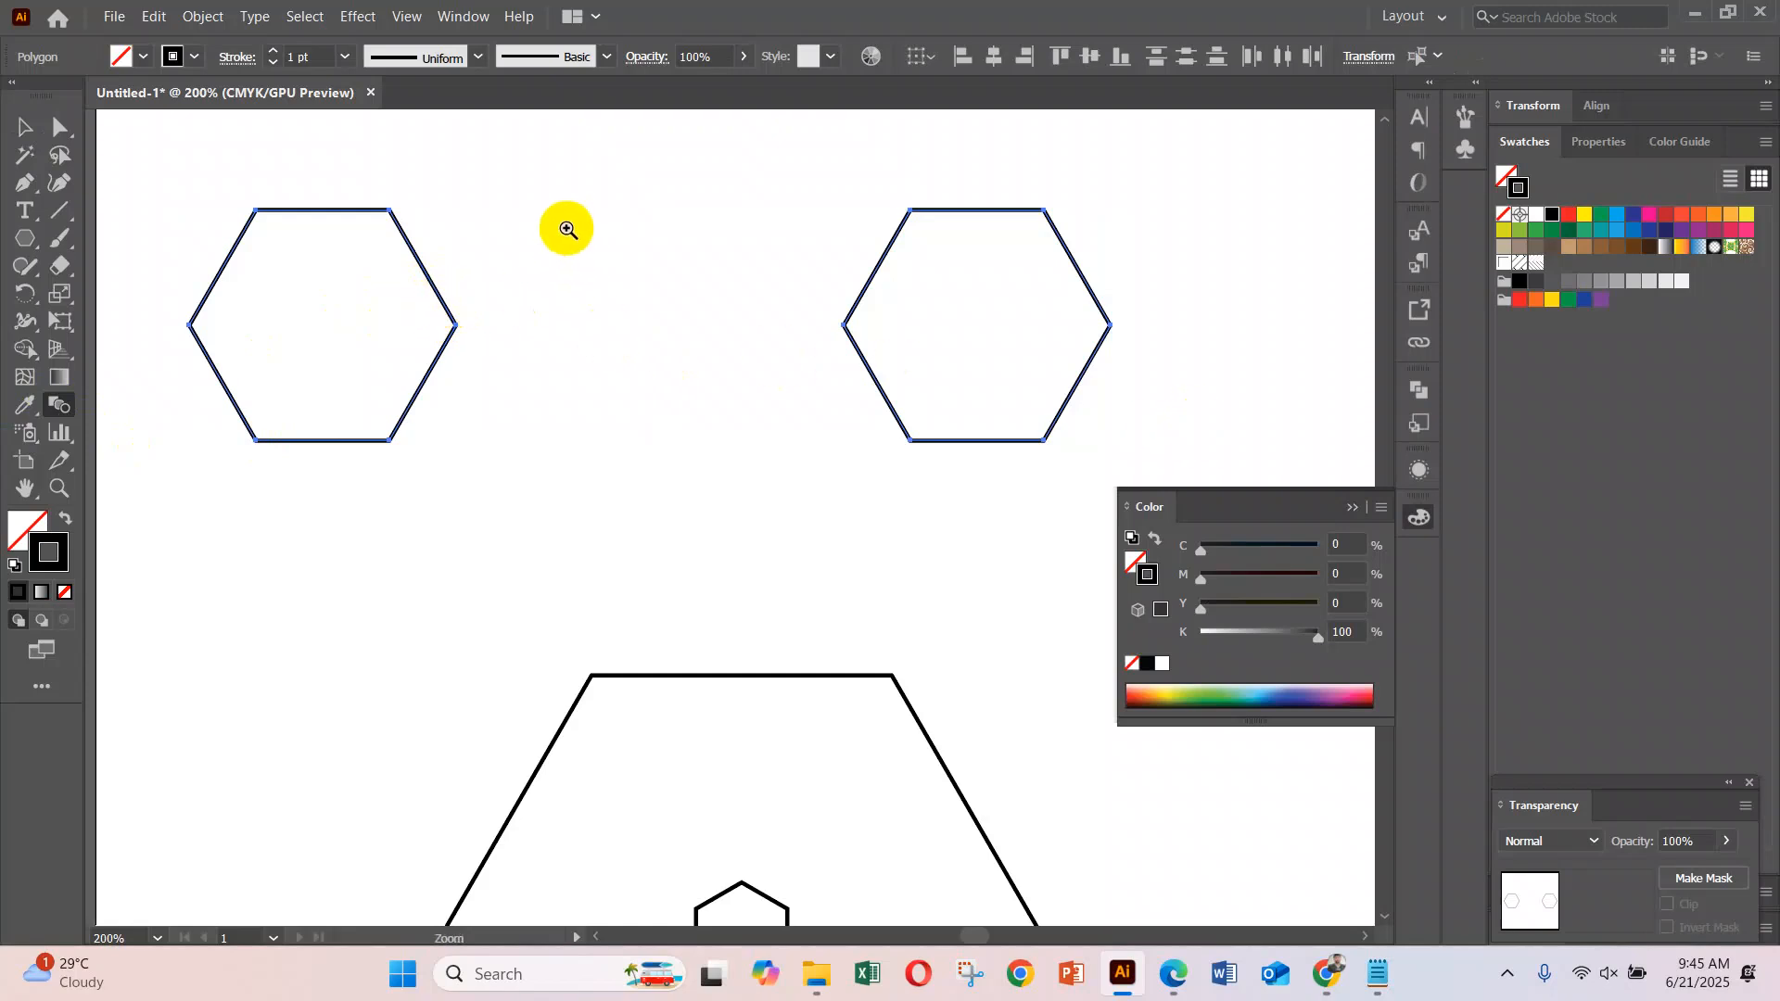
{"action": "scroll", "coordinate": [563, 228], "scroll_direction": "up", "scroll_amount": 2}
{"action": "scroll", "coordinate": [686, 577], "scroll_direction": "down", "scroll_amount": 3}
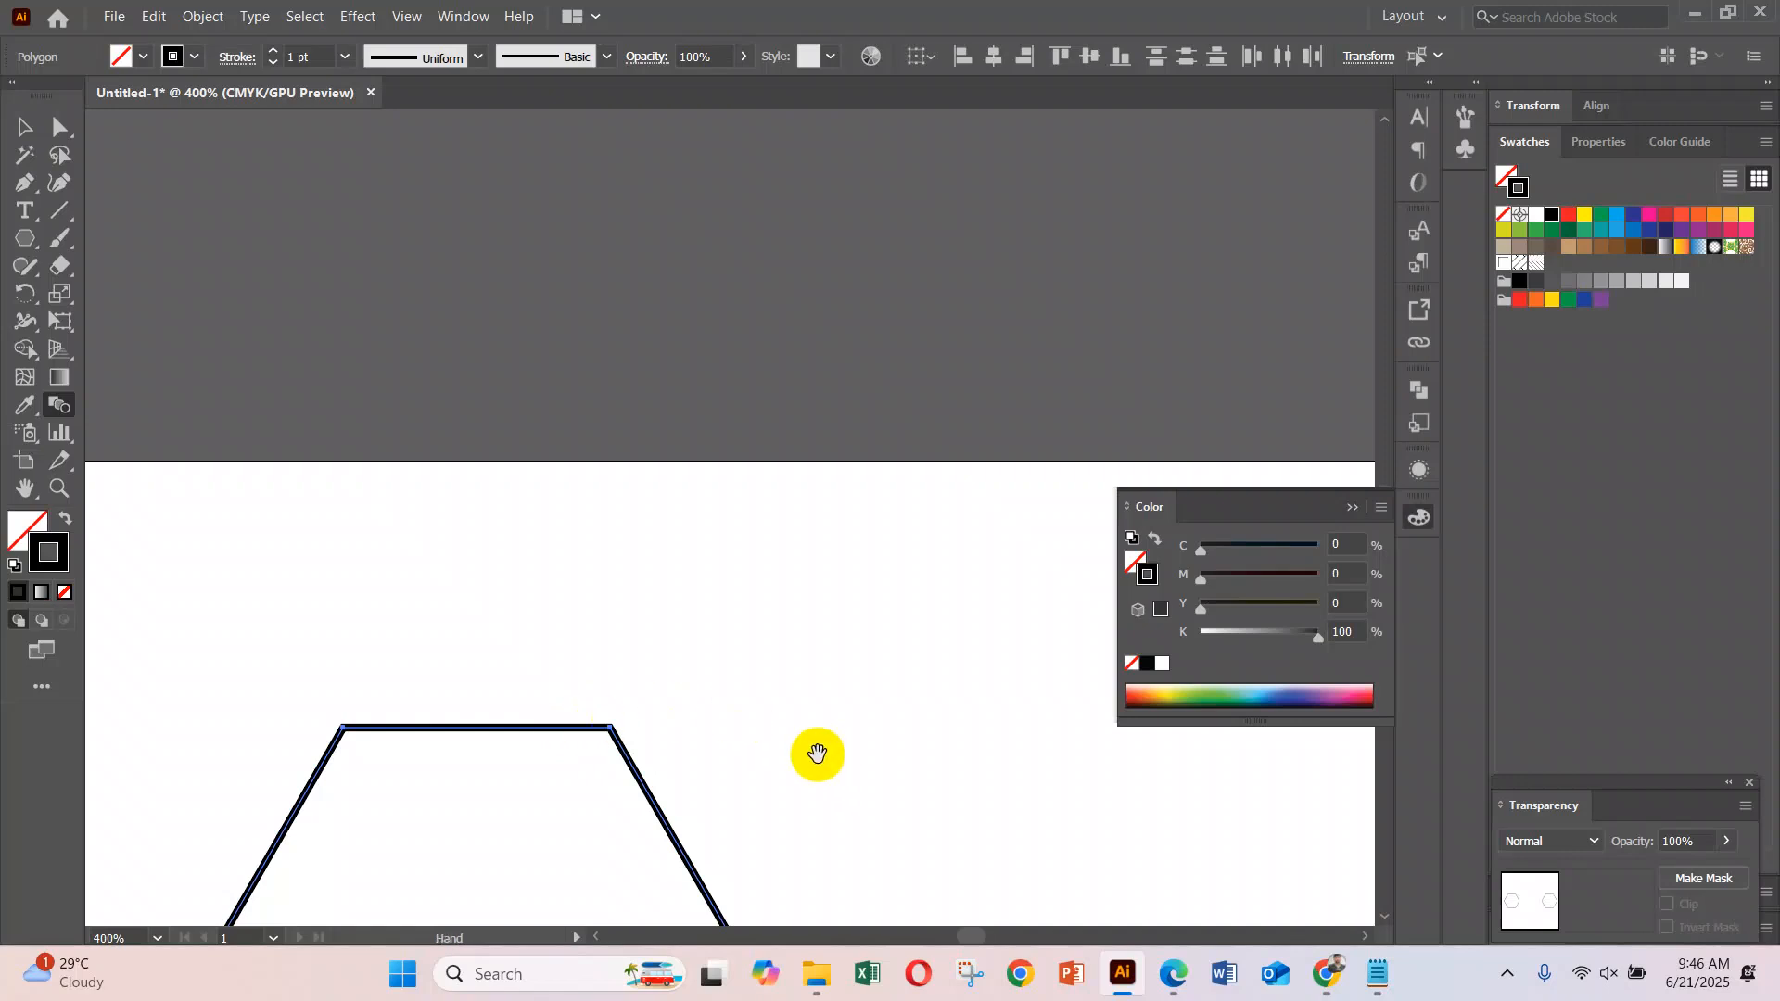
{"action": "left_click_drag", "start_coordinate": [816, 747], "coordinate": [236, 394]}
{"action": "left_click_drag", "start_coordinate": [1057, 539], "coordinate": [697, 547]}
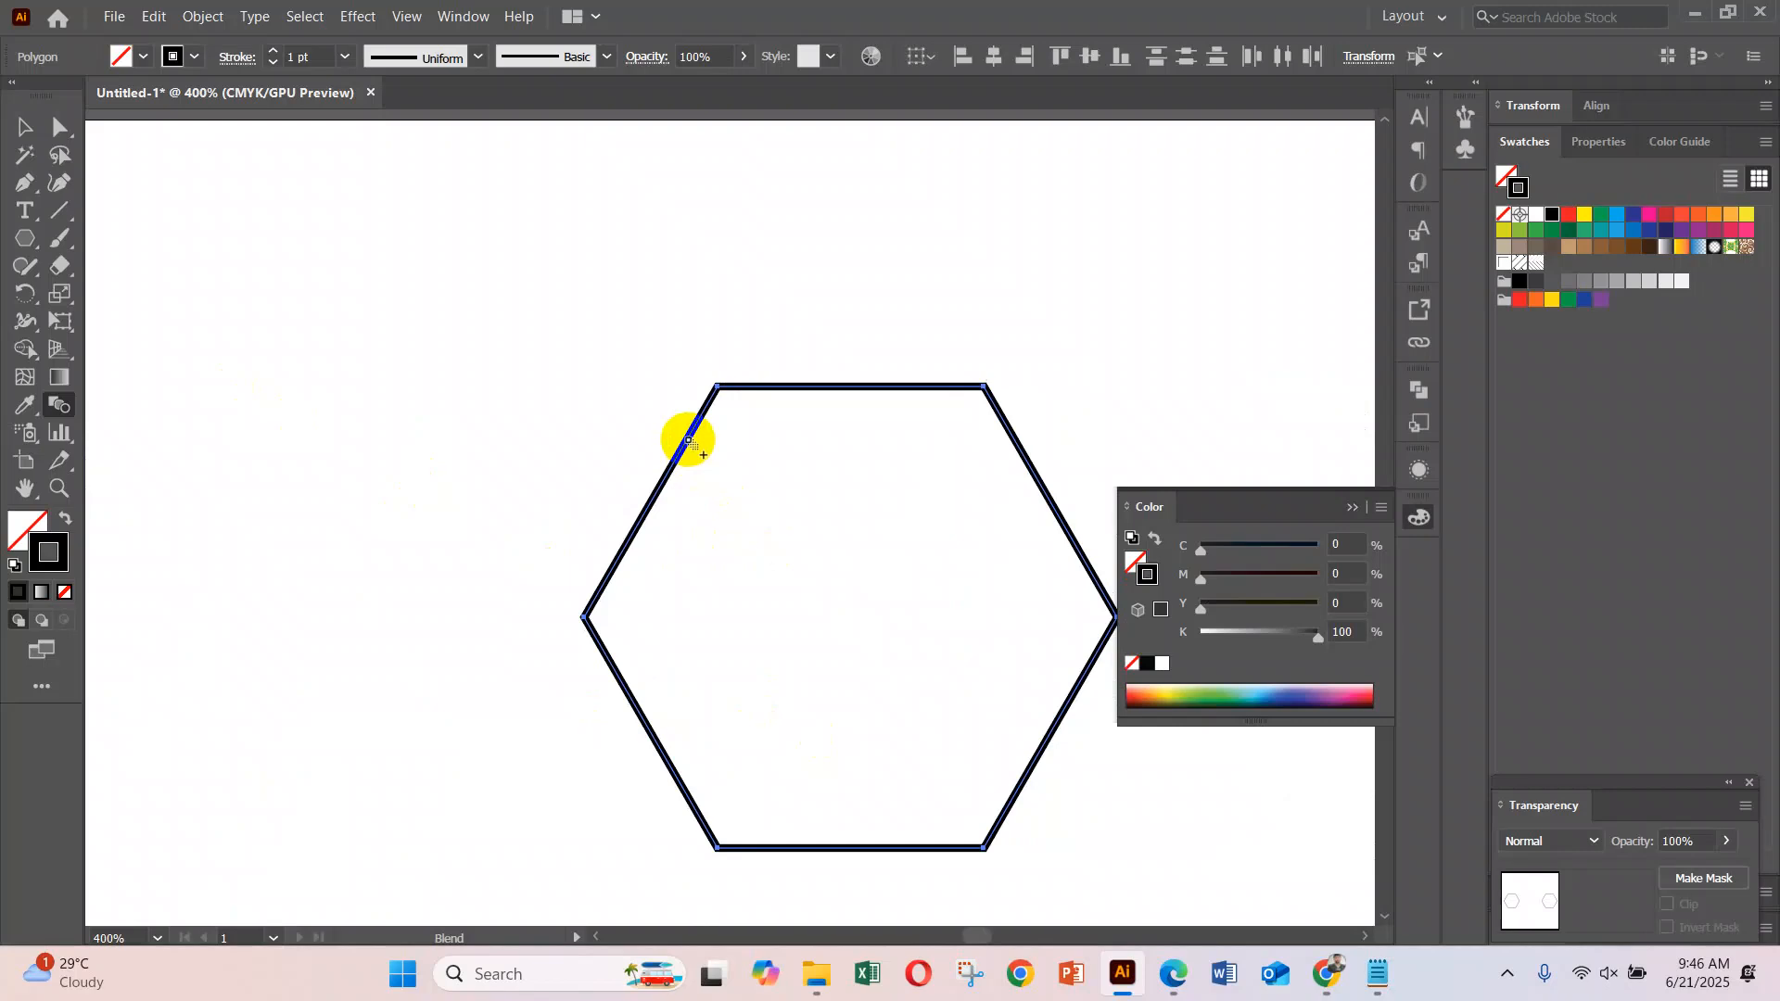
{"action": "left_click", "coordinate": [689, 442]}
{"action": "key", "text": "ctrl+minus"}
{"action": "key", "text": "ctrl+minus"}
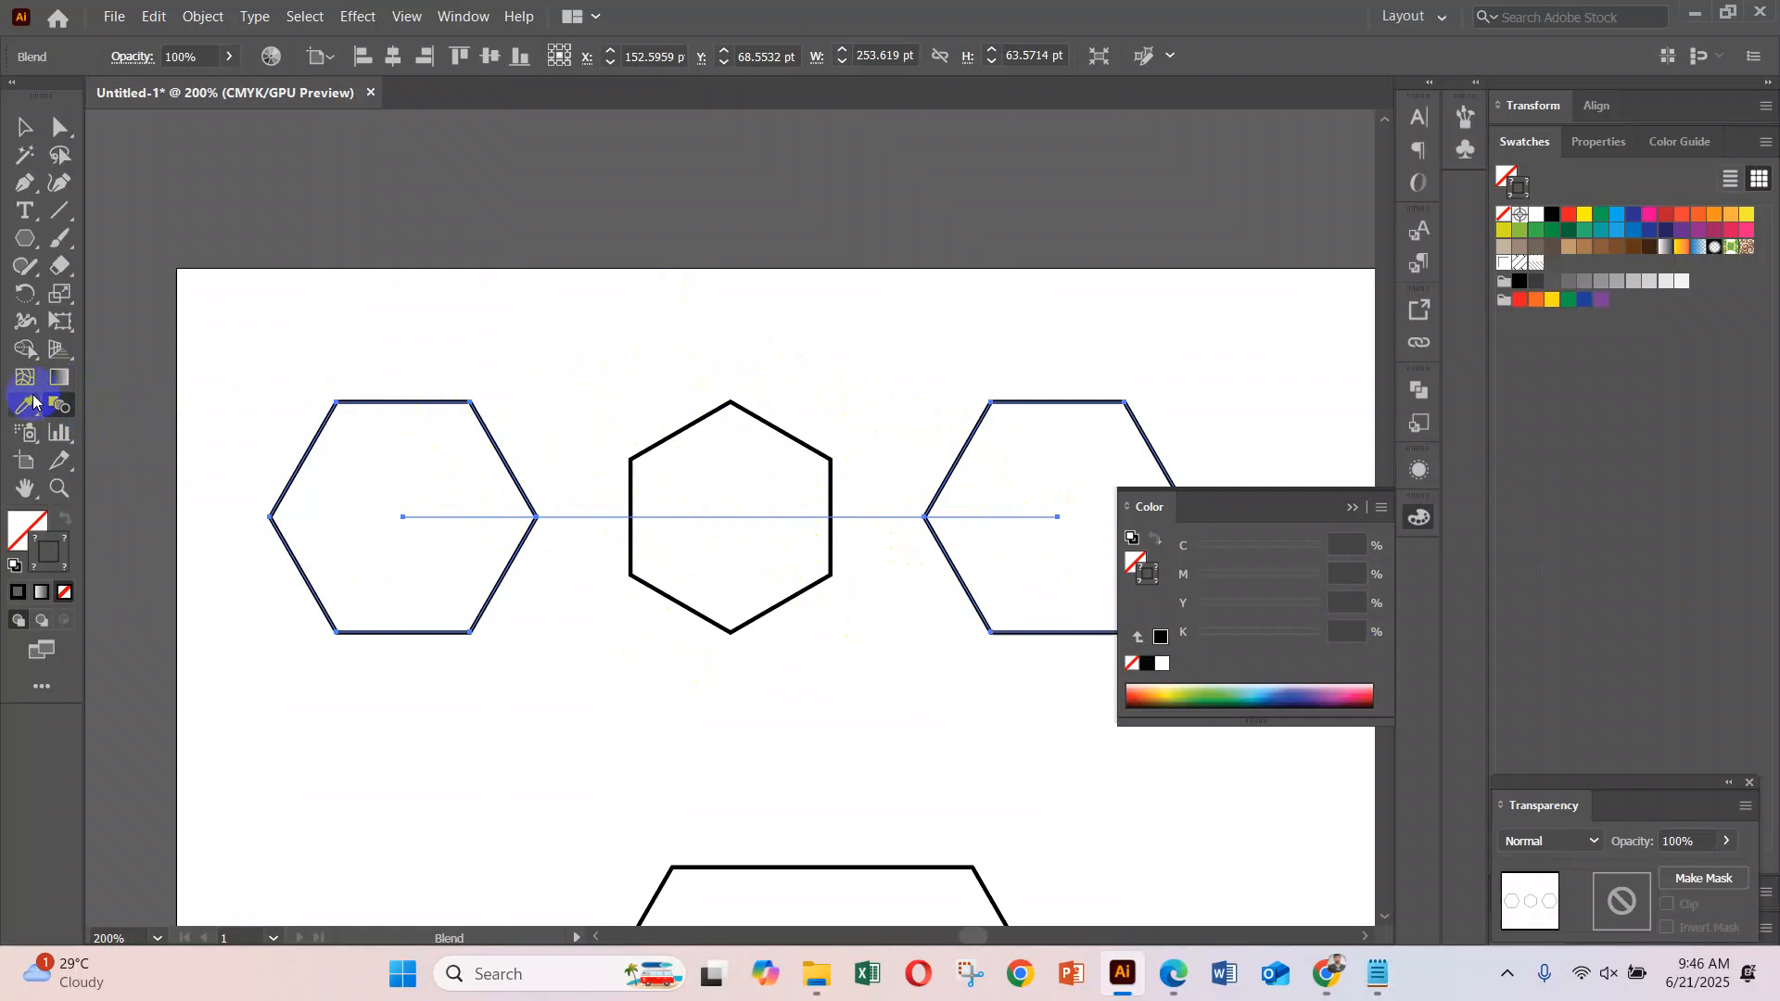
Open the Blend Options for the test hexagons' blend and set its spacing to Specified Steps
{"action": "double_click", "coordinate": [57, 409]}
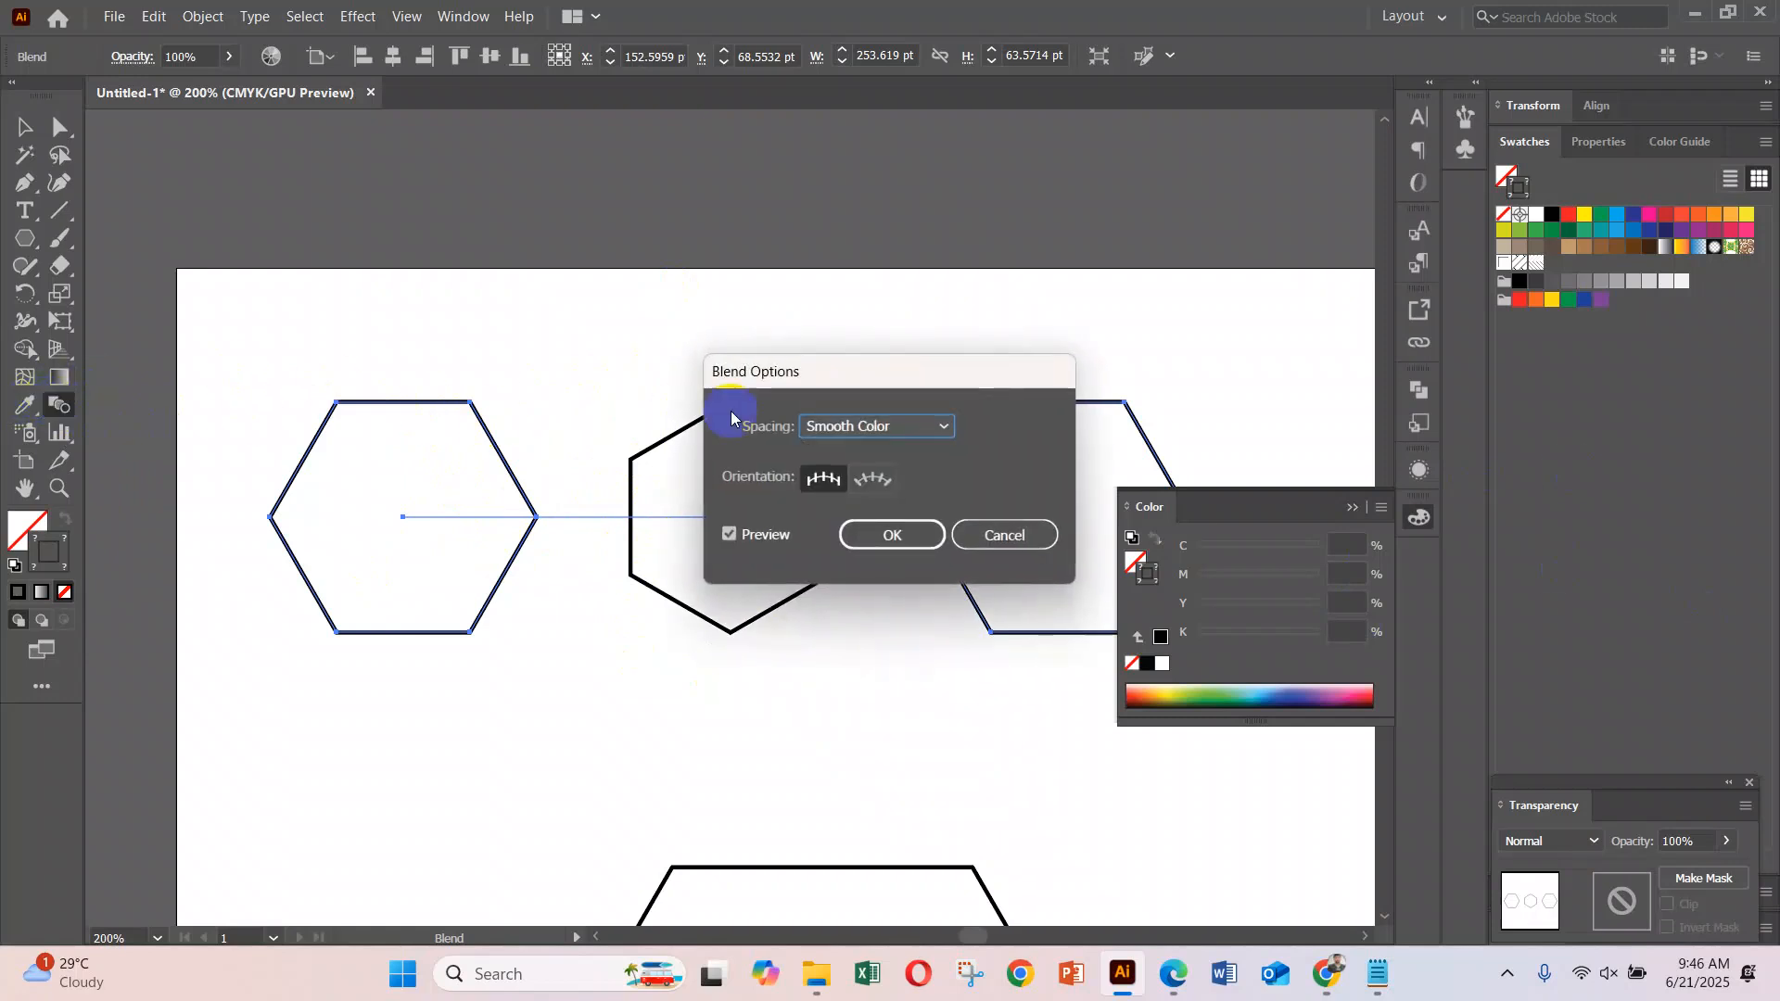
{"action": "left_click_drag", "start_coordinate": [909, 387], "coordinate": [693, 163]}
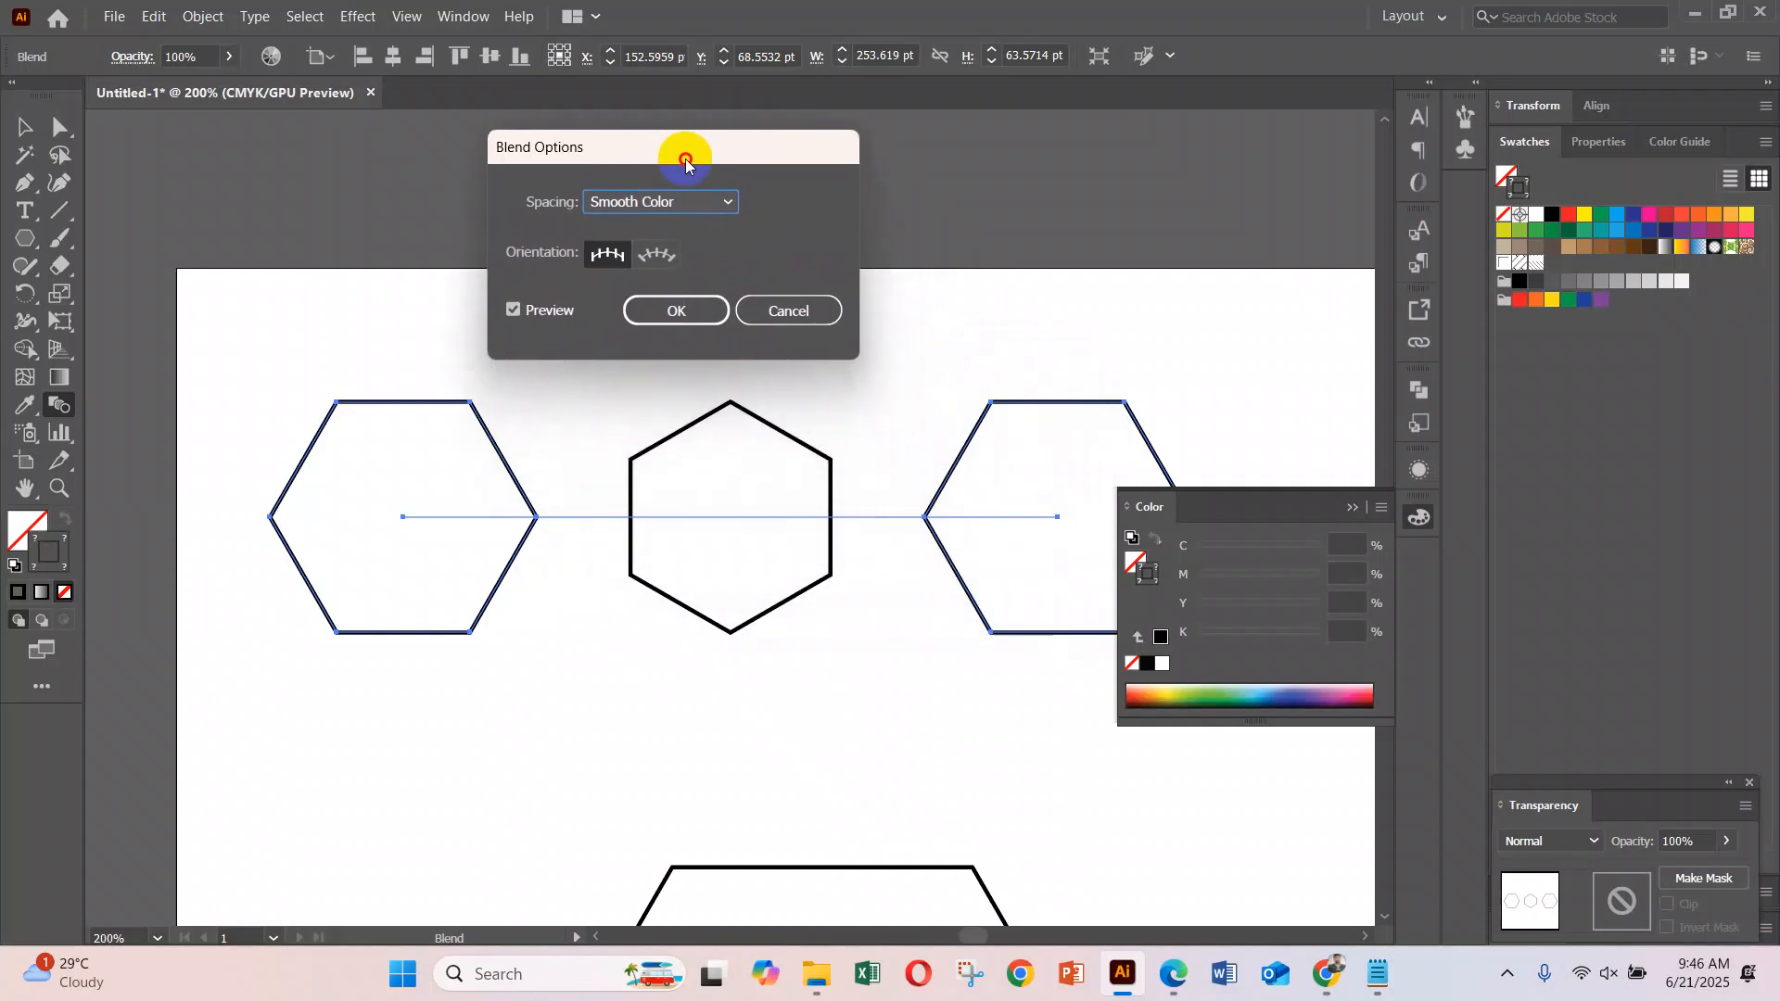
{"action": "left_click", "coordinate": [649, 202]}
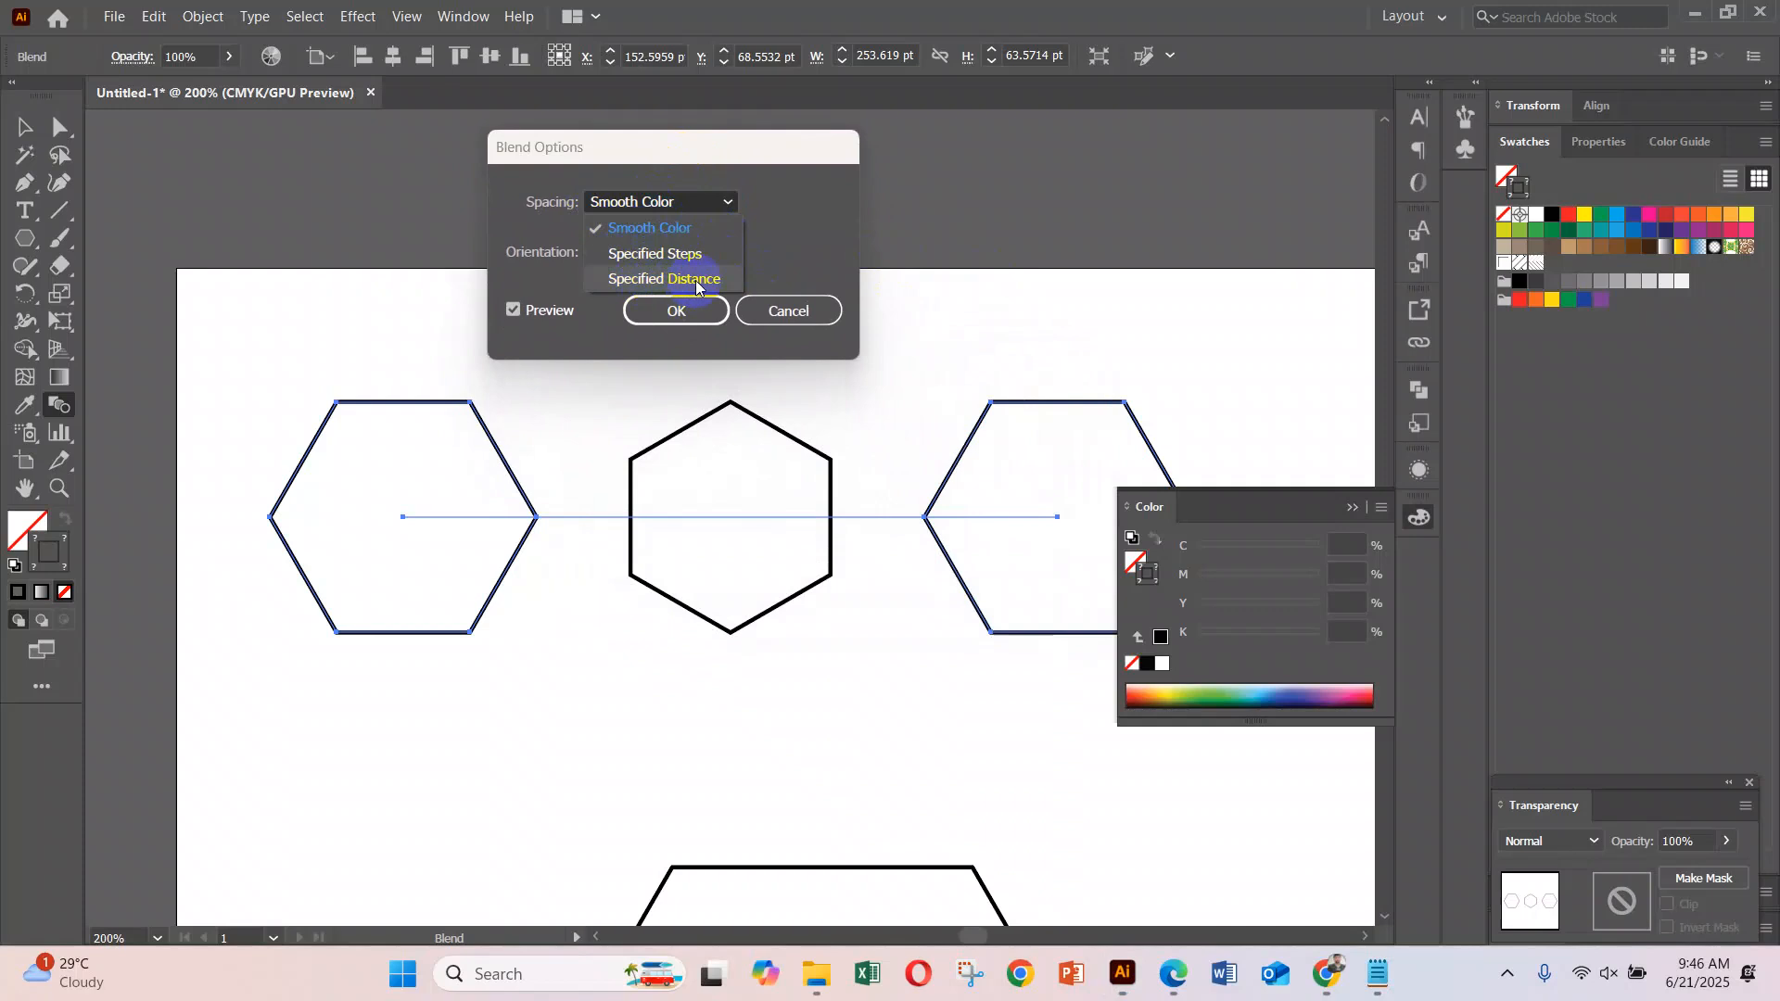
{"action": "left_click", "coordinate": [794, 206]}
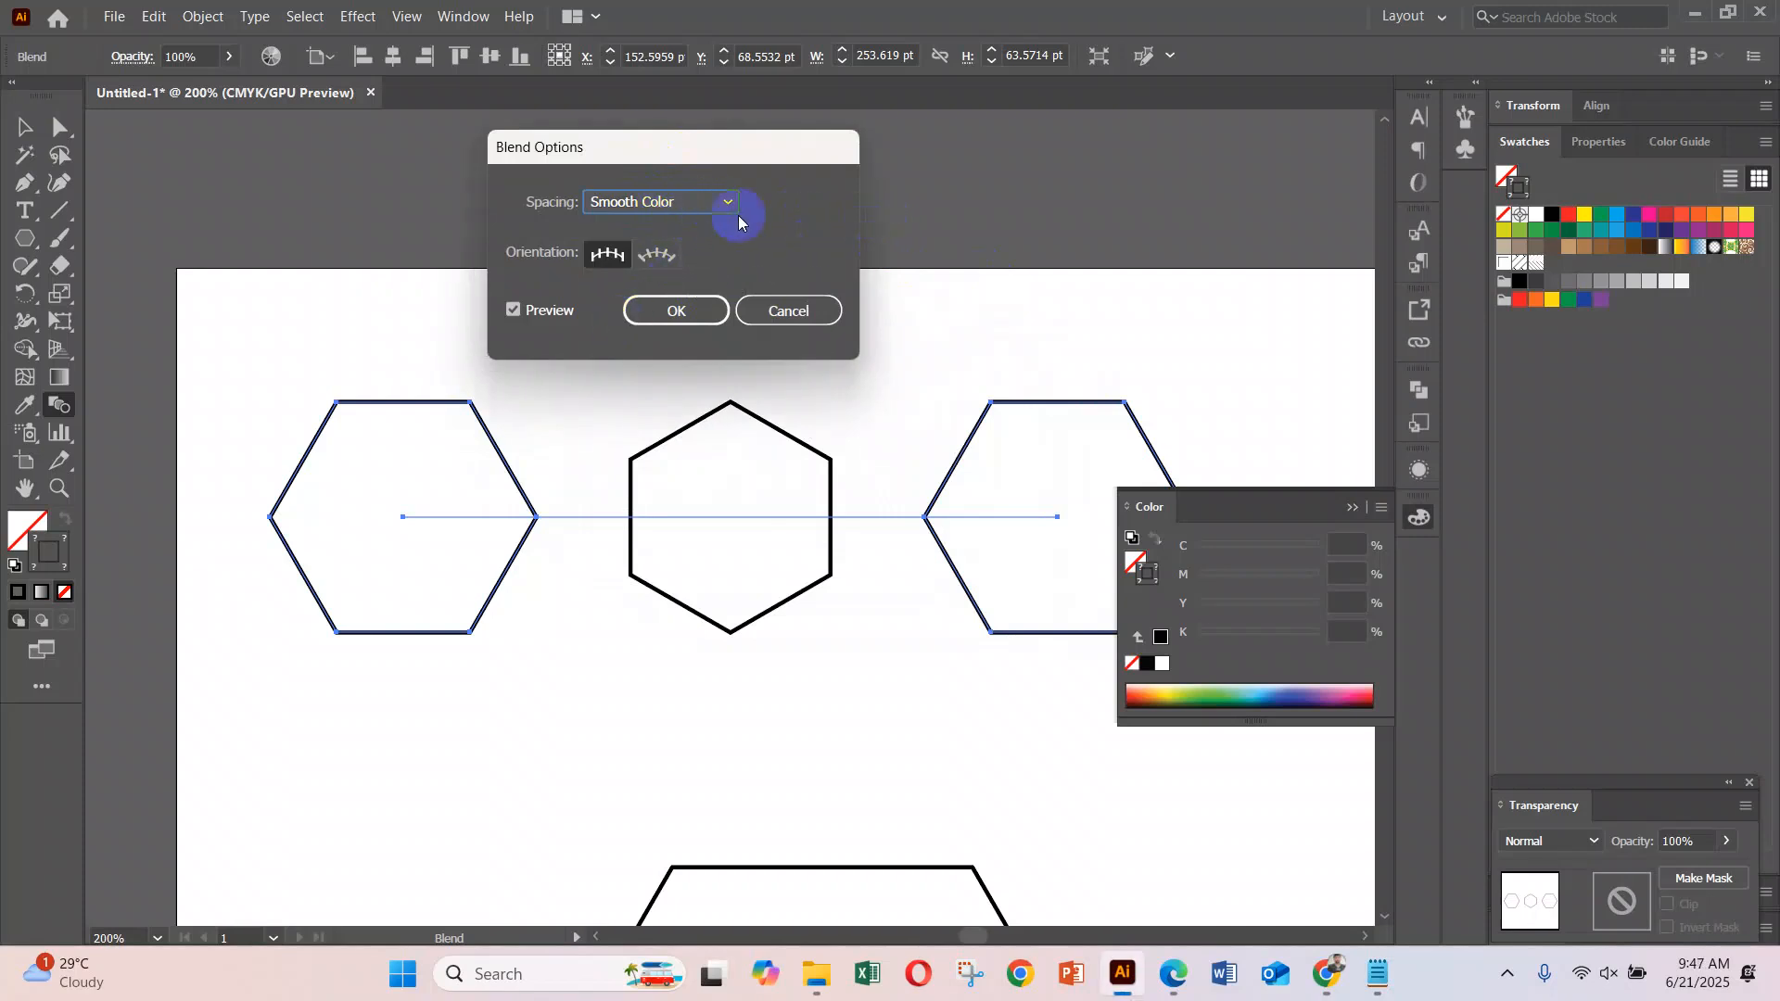
{"action": "left_click", "coordinate": [699, 206]}
{"action": "left_click", "coordinate": [681, 254]}
{"action": "double_click", "coordinate": [767, 202]}
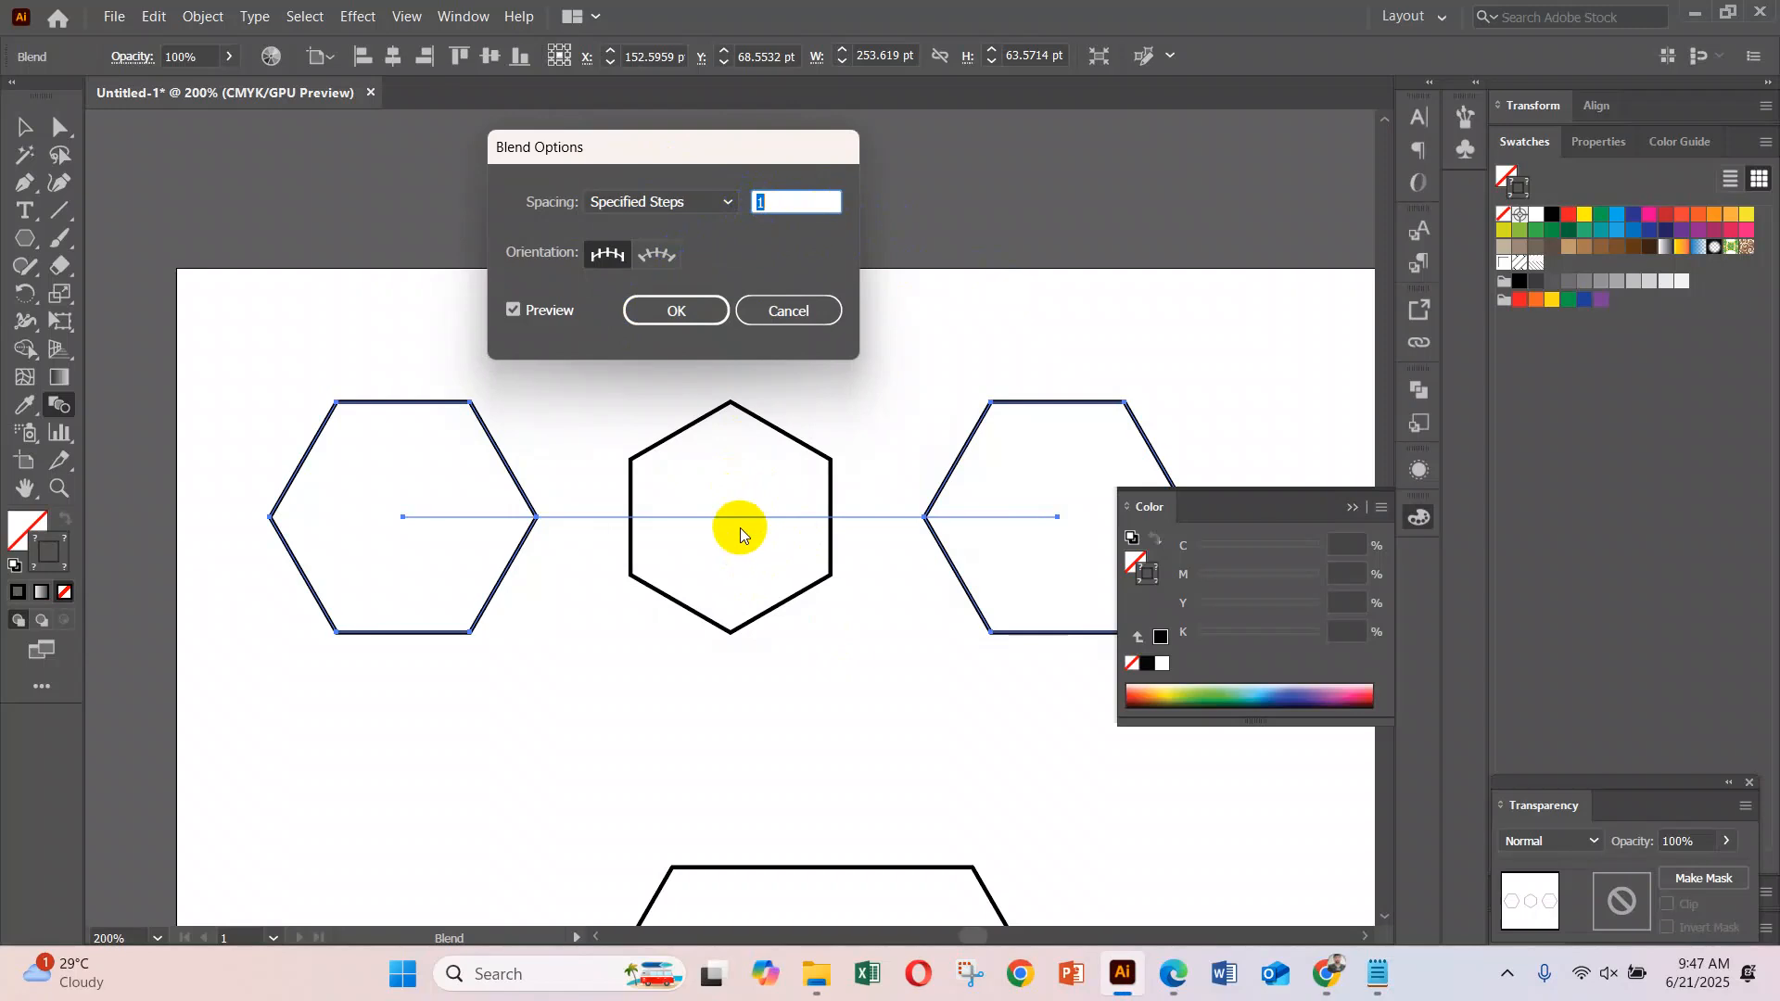
Raise the test blend's number of specified steps to 86 and apply it
{"action": "key", "text": "Up"}
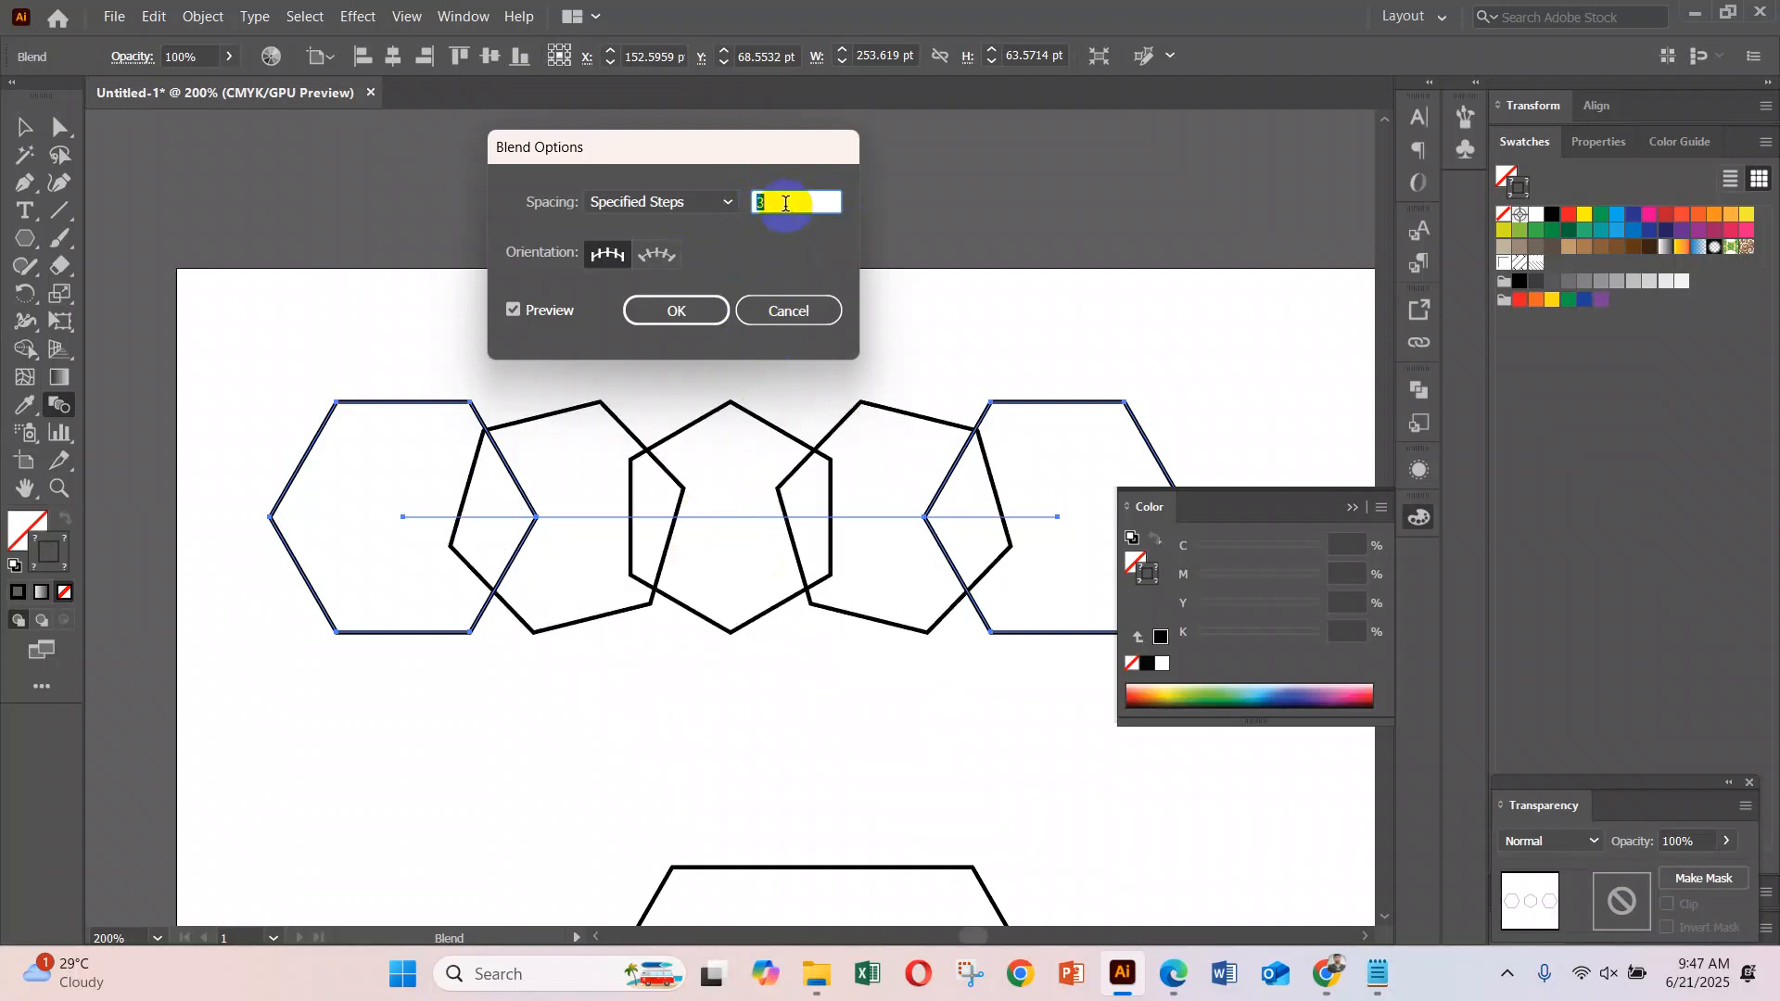
{"action": "key", "text": "Up"}
{"action": "key", "text": "Up"}
{"action": "key", "text": "Up"}
{"action": "key", "text": "Up"}
{"action": "key", "text": "Up"}
{"action": "key", "text": "Up"}
{"action": "key", "text": "Up"}
{"action": "key", "text": "Up"}
{"action": "key", "text": "Up"}
{"action": "key", "text": "Up"}
{"action": "key", "text": "Up"}
{"action": "key", "text": "Up"}
{"action": "key", "text": "Up"}
{"action": "key", "text": "Up"}
{"action": "key", "text": "Up"}
{"action": "key", "text": "Up"}
{"action": "key", "text": "Up"}
{"action": "key", "text": "Up"}
{"action": "key", "text": "Up"}
{"action": "key", "text": "Up"}
{"action": "key", "text": "Up"}
{"action": "key", "text": "Up"}
{"action": "key", "text": "Up"}
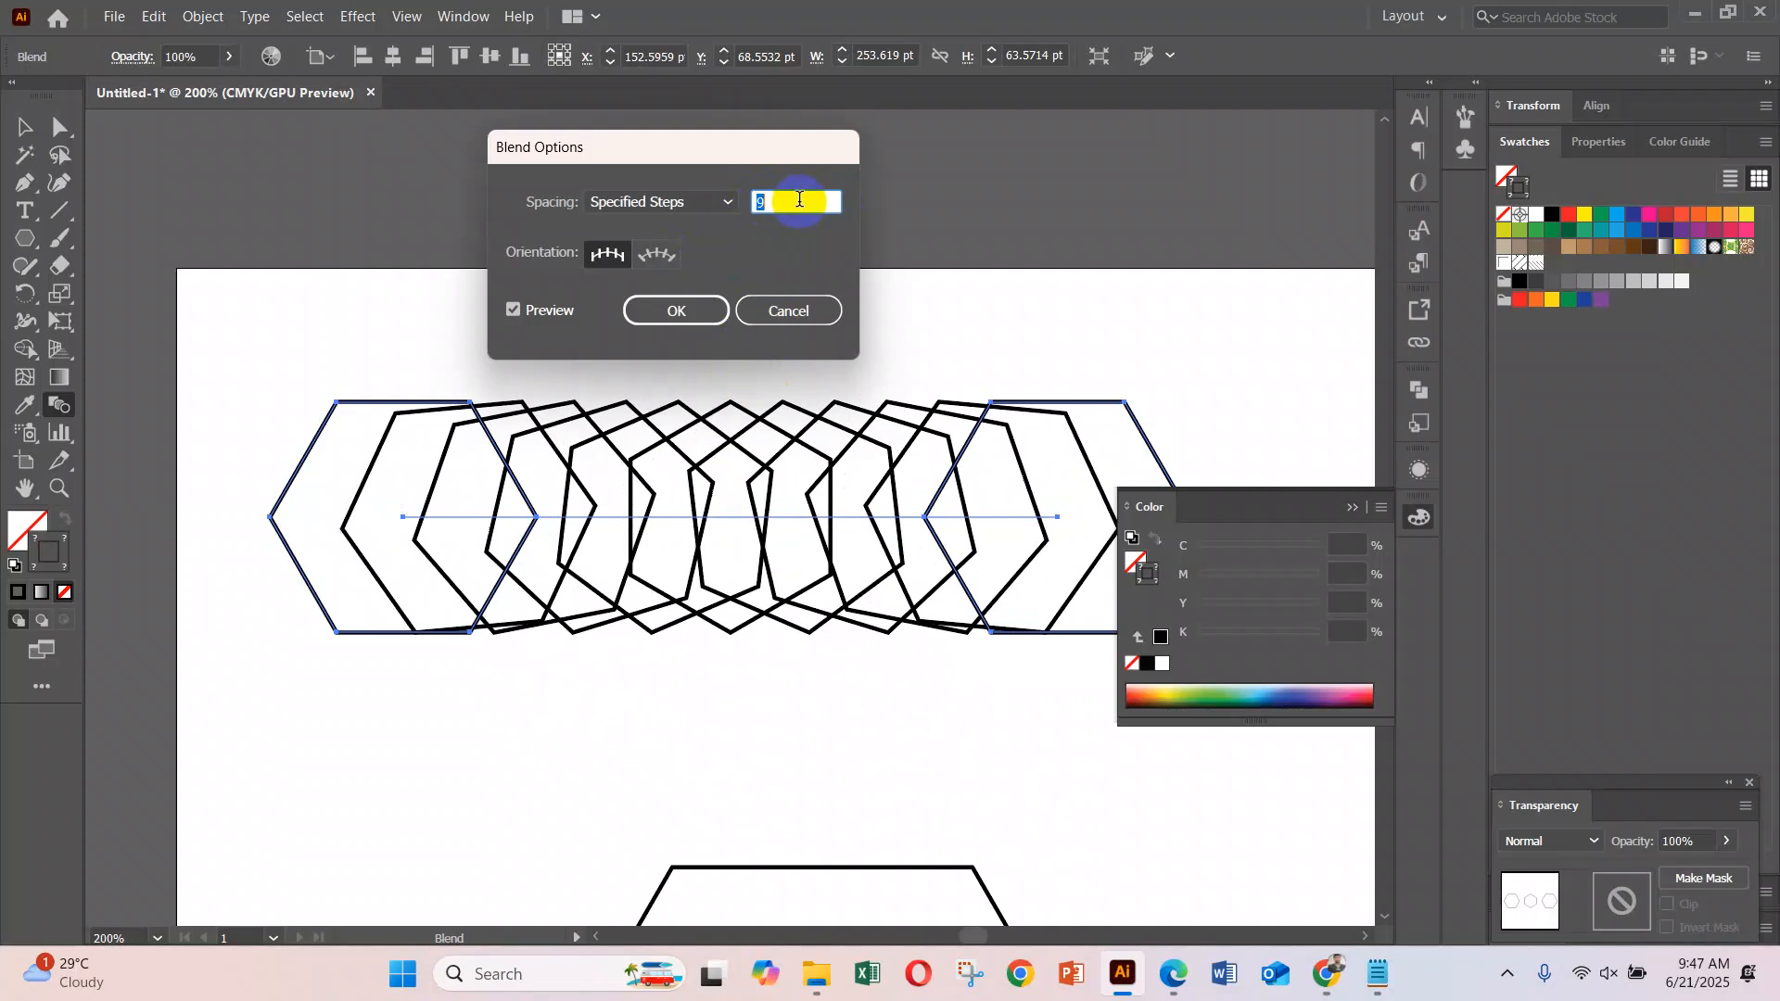
{"action": "key", "text": "Up"}
{"action": "key", "text": "Up"}
{"action": "key", "text": "Up"}
{"action": "key", "text": "Up"}
{"action": "key", "text": "Up"}
{"action": "key", "text": "Up"}
{"action": "key", "text": "Up"}
{"action": "key", "text": "Up"}
{"action": "key", "text": "Up"}
{"action": "key", "text": "Up"}
{"action": "key", "text": "Up"}
{"action": "key", "text": "Up"}
{"action": "key", "text": "Up"}
{"action": "key", "text": "Up"}
{"action": "key", "text": "Up"}
{"action": "key", "text": "Up"}
{"action": "key", "text": "Up"}
{"action": "key", "text": "Up"}
{"action": "key", "text": "Up"}
{"action": "key", "text": "Up"}
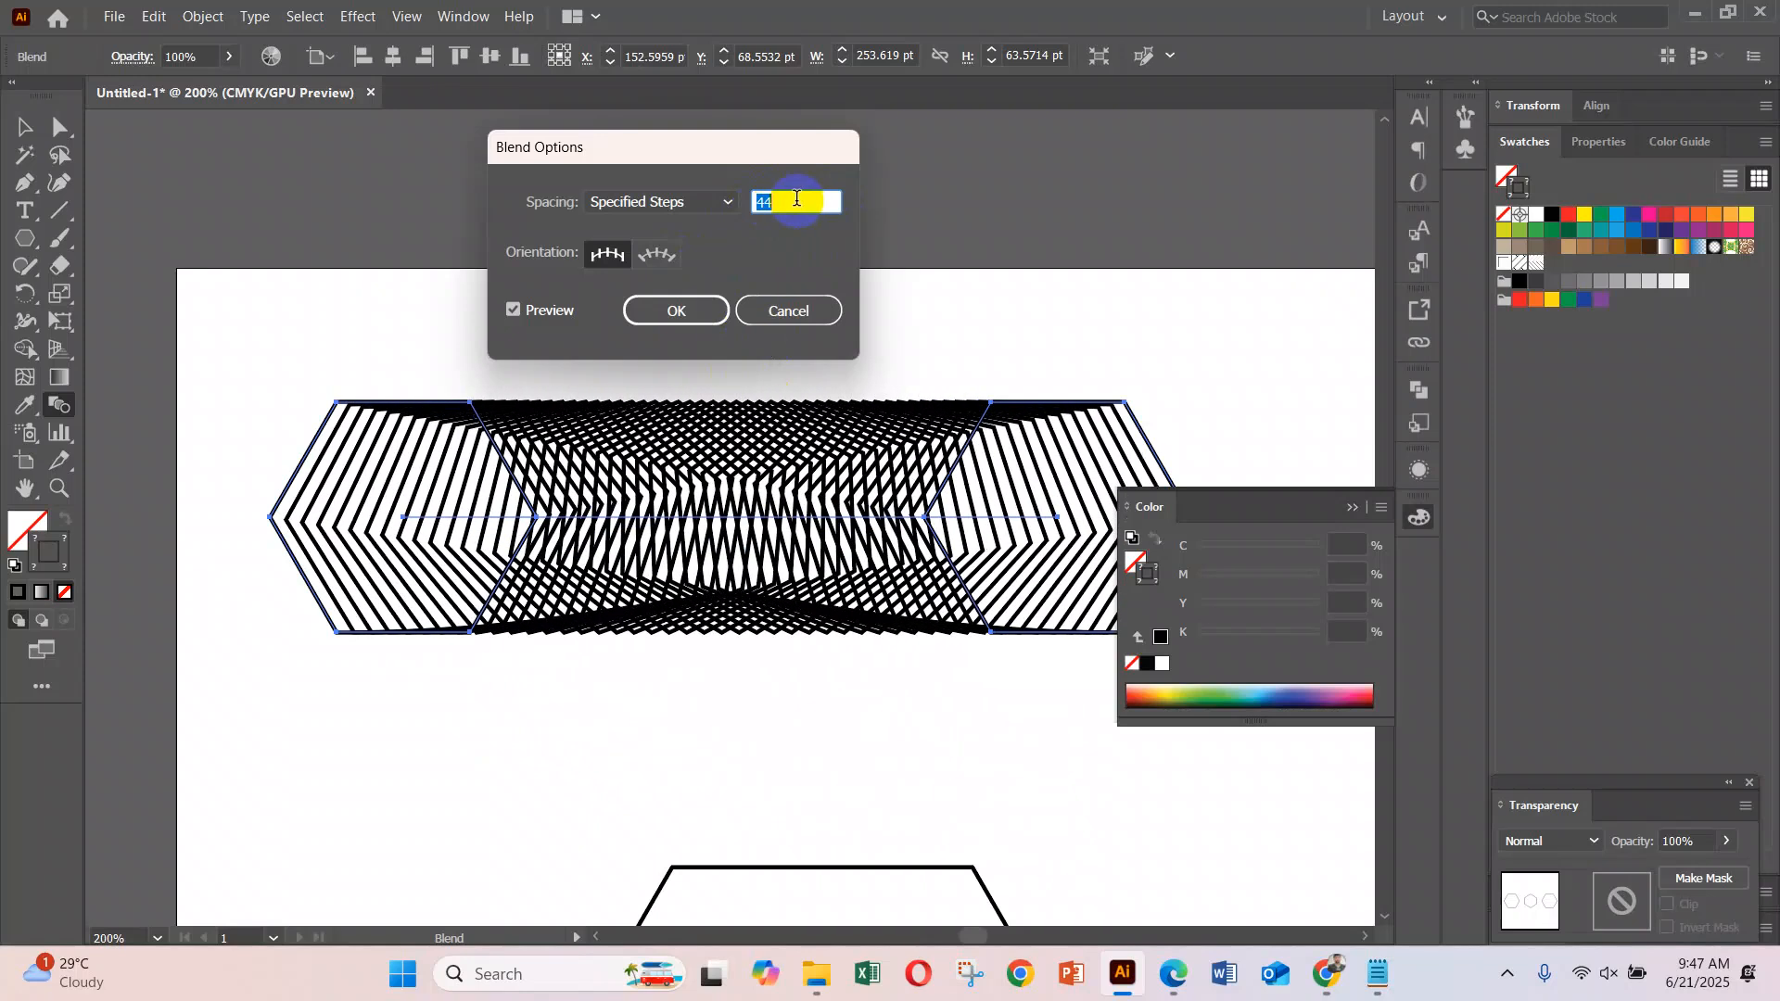
{"action": "key", "text": "Up"}
{"action": "key", "text": "Up"}
{"action": "key", "text": "Up"}
{"action": "key", "text": "Up"}
{"action": "key", "text": "Up"}
{"action": "key", "text": "Up"}
{"action": "key", "text": "Up"}
{"action": "key", "text": "Up"}
{"action": "key", "text": "Up"}
{"action": "key", "text": "Up"}
{"action": "key", "text": "Up"}
{"action": "key", "text": "Up"}
{"action": "key", "text": "Up"}
{"action": "key", "text": "Up"}
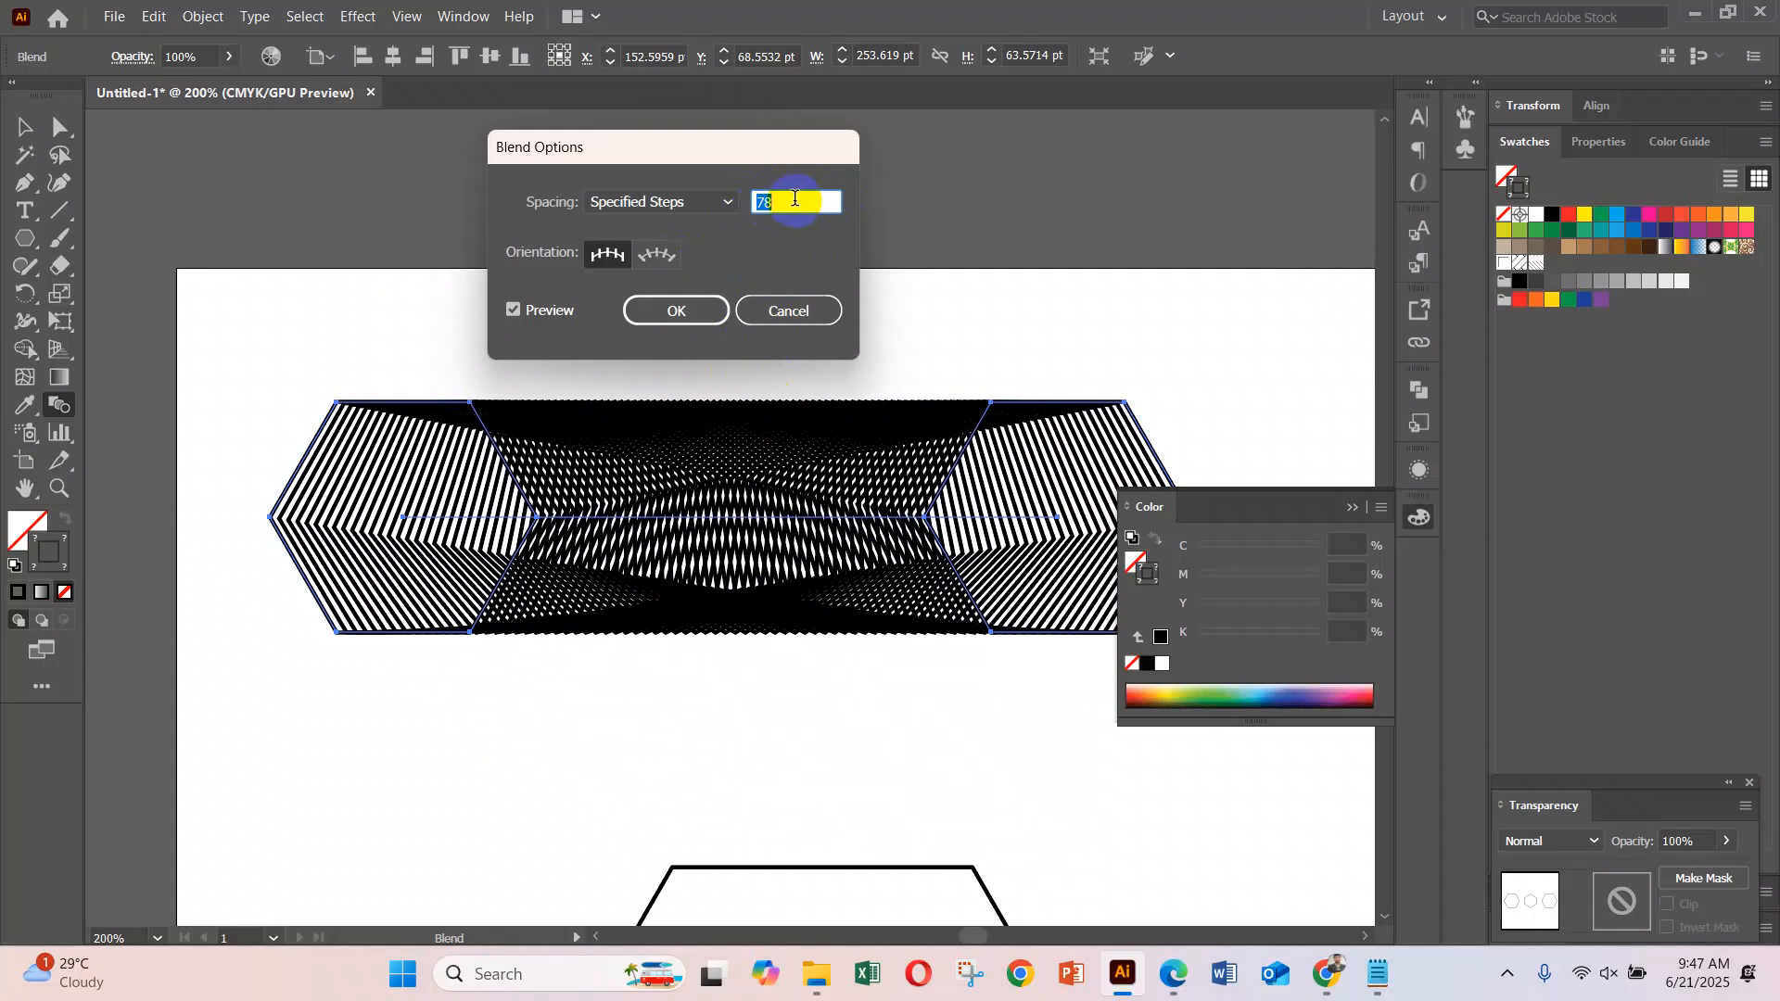
{"action": "key", "text": "Up"}
{"action": "key", "text": "Up"}
{"action": "key", "text": "Up"}
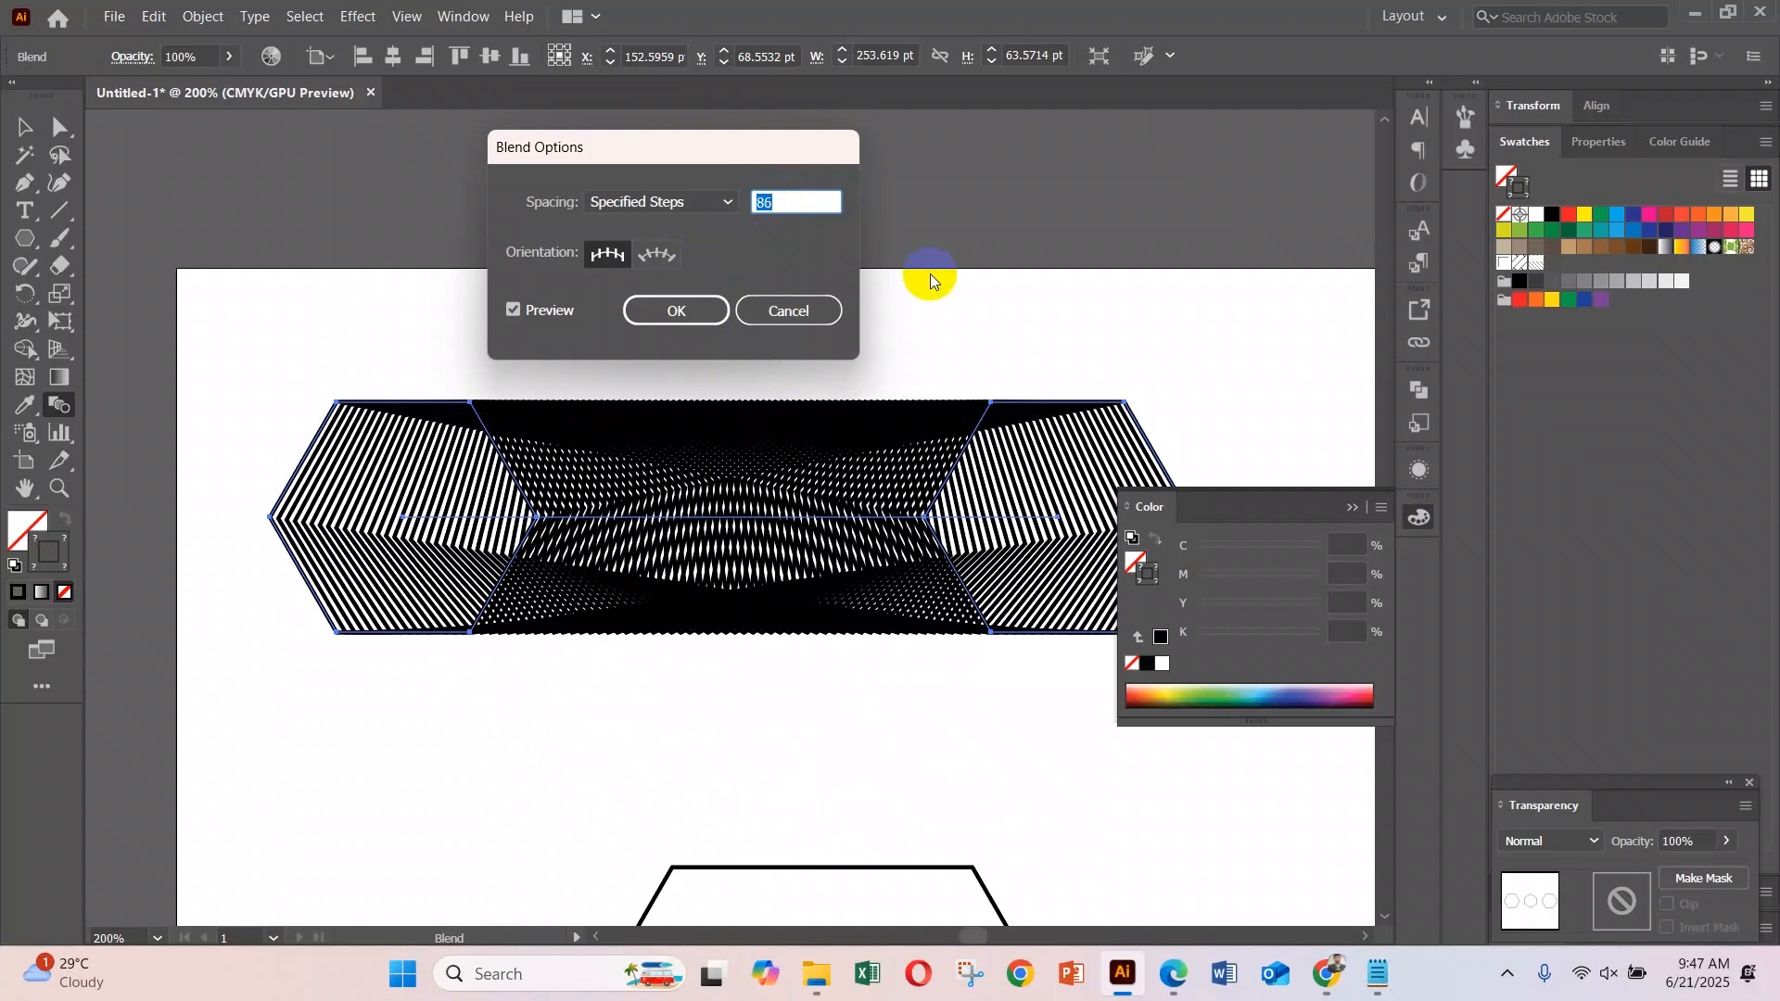
{"action": "left_click", "coordinate": [665, 308]}
Select the large hexagon and the small one inside it and blend them with the Blend tool
{"action": "scroll", "coordinate": [680, 417], "scroll_direction": "down", "scroll_amount": 2}
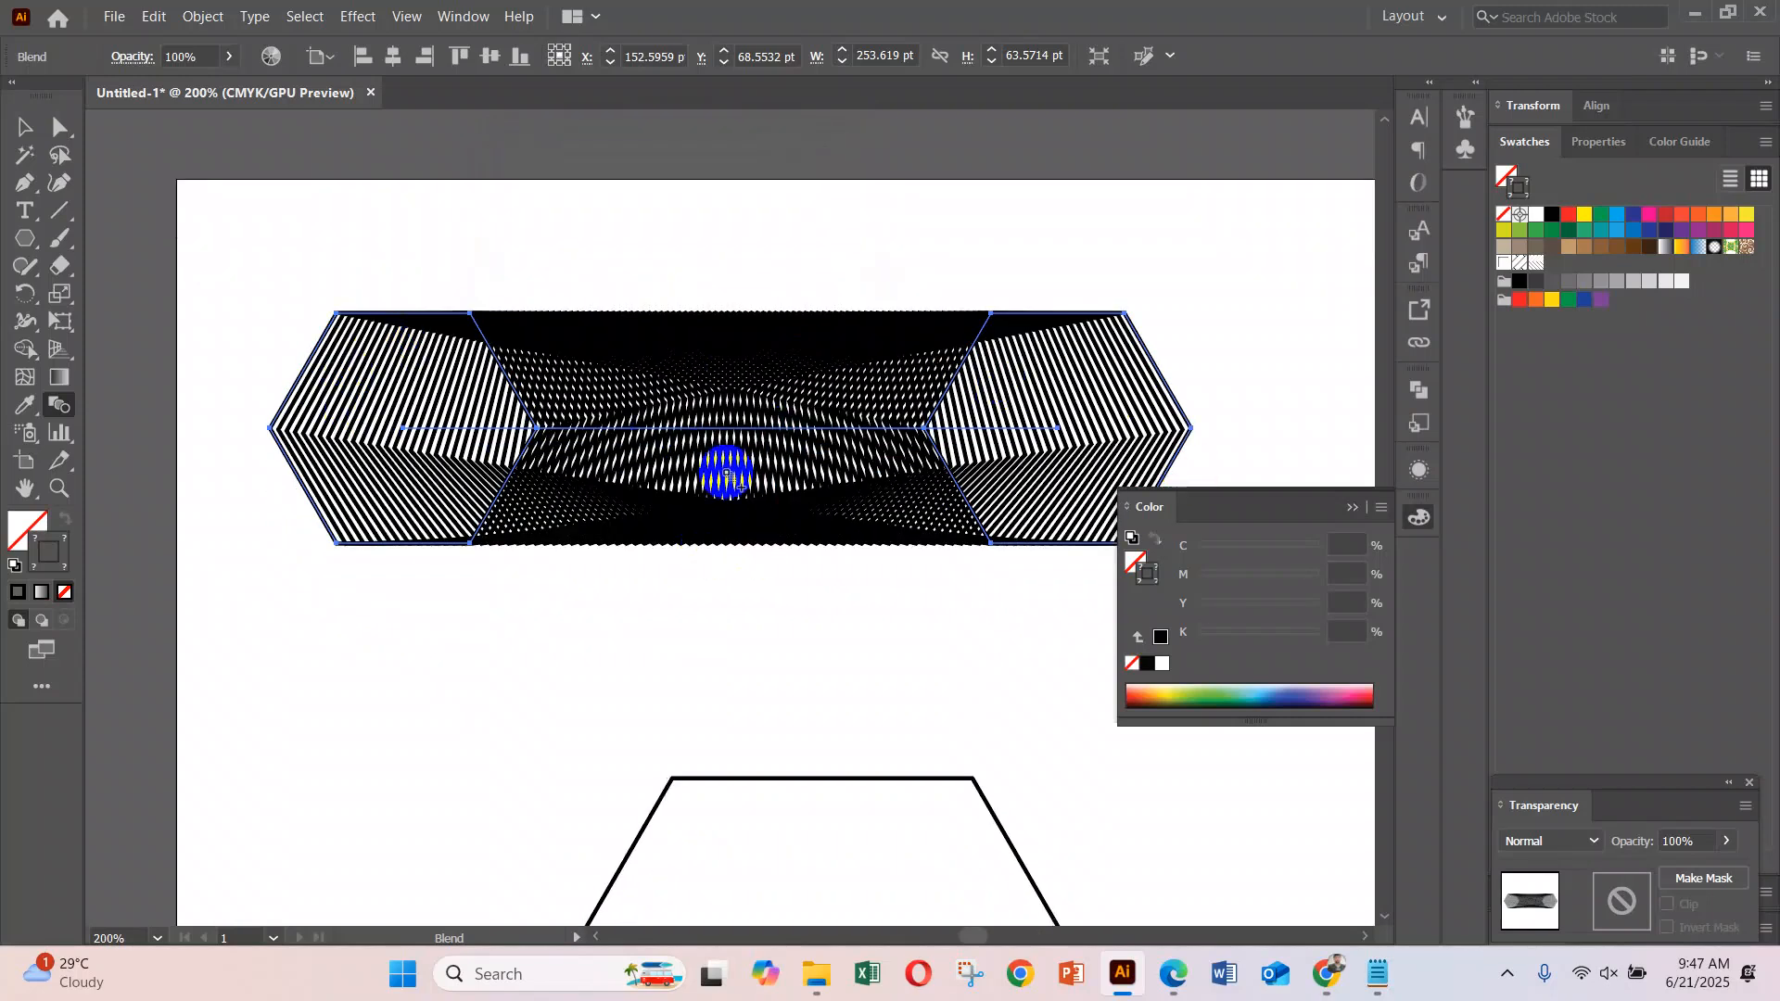
{"action": "scroll", "coordinate": [758, 482], "scroll_direction": "down", "scroll_amount": 6}
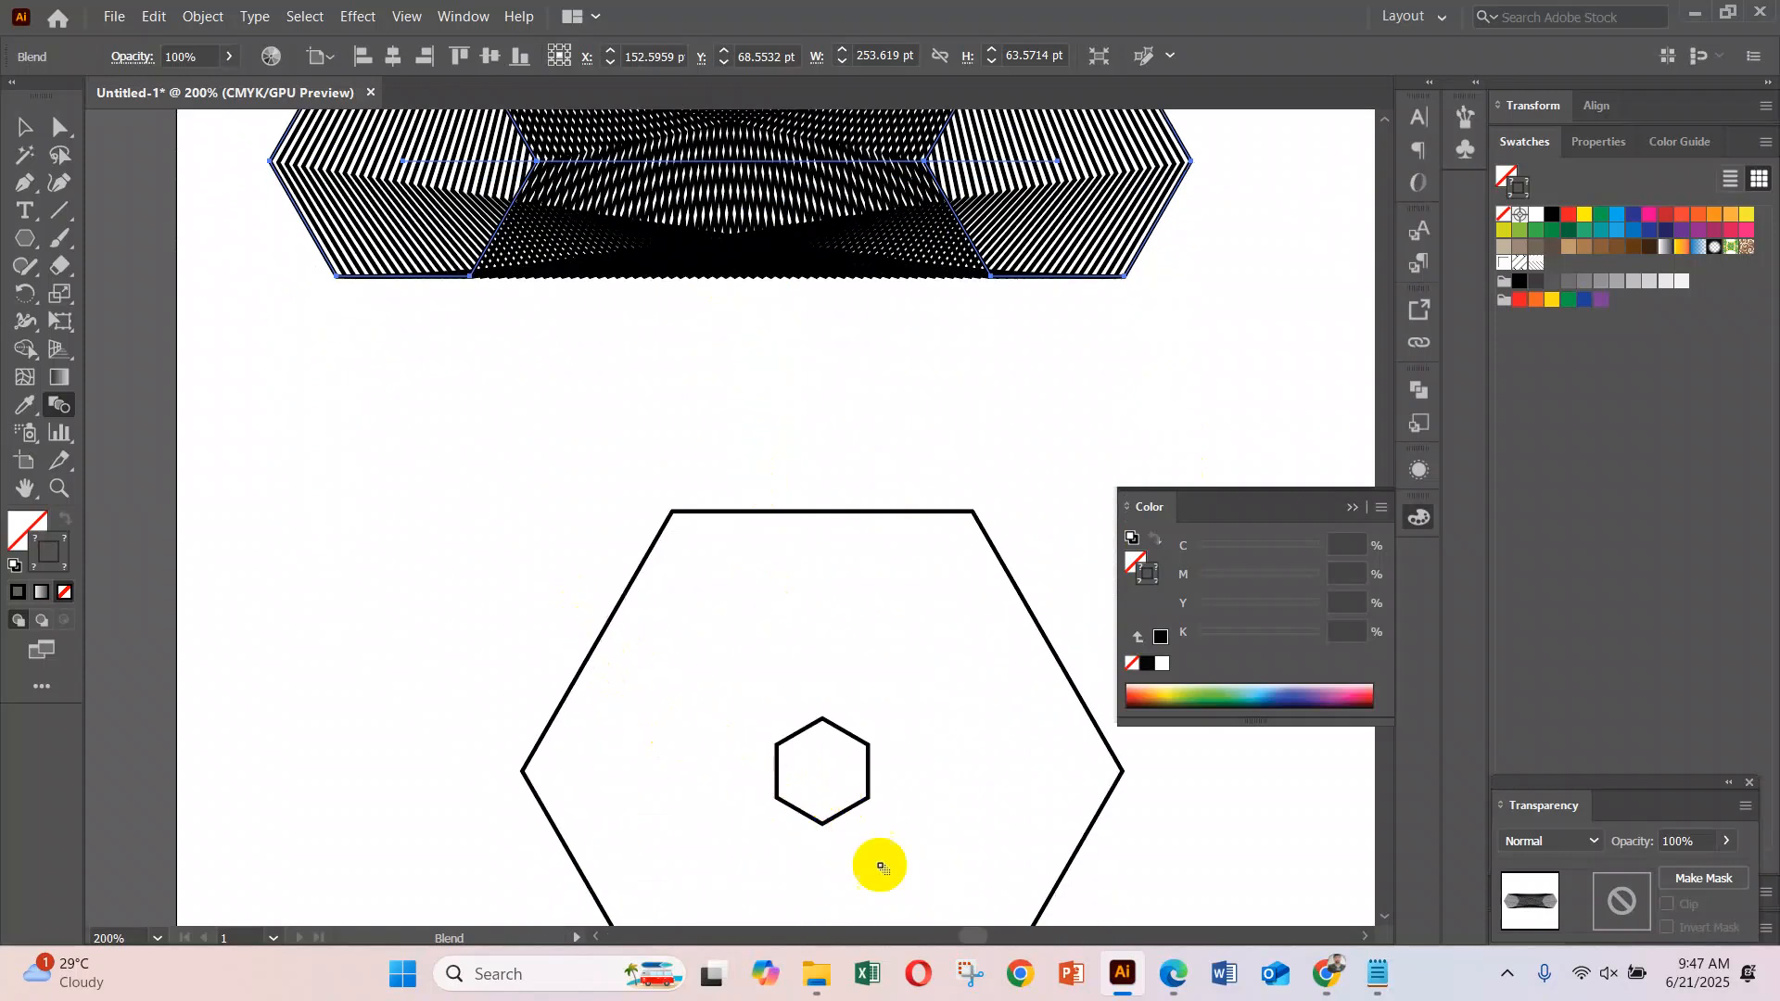
{"action": "scroll", "coordinate": [807, 754], "scroll_direction": "down", "scroll_amount": 1}
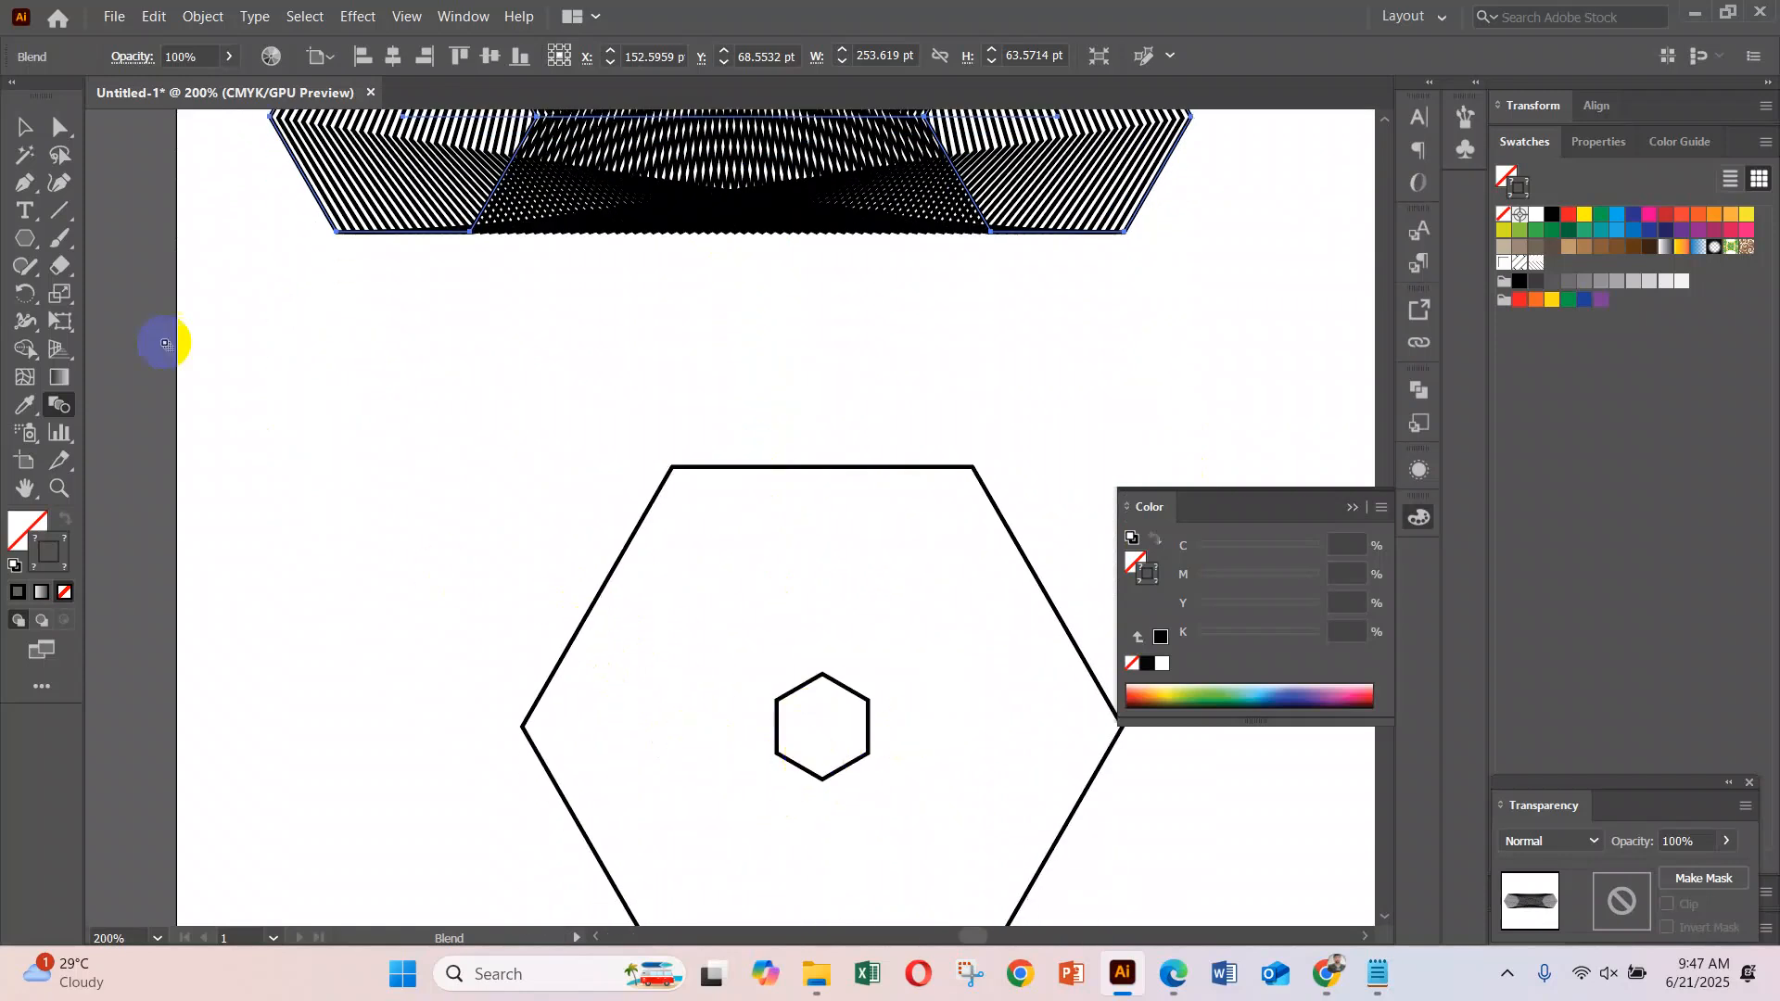
{"action": "left_click", "coordinate": [32, 141]}
{"action": "left_click_drag", "start_coordinate": [482, 493], "coordinate": [903, 823]}
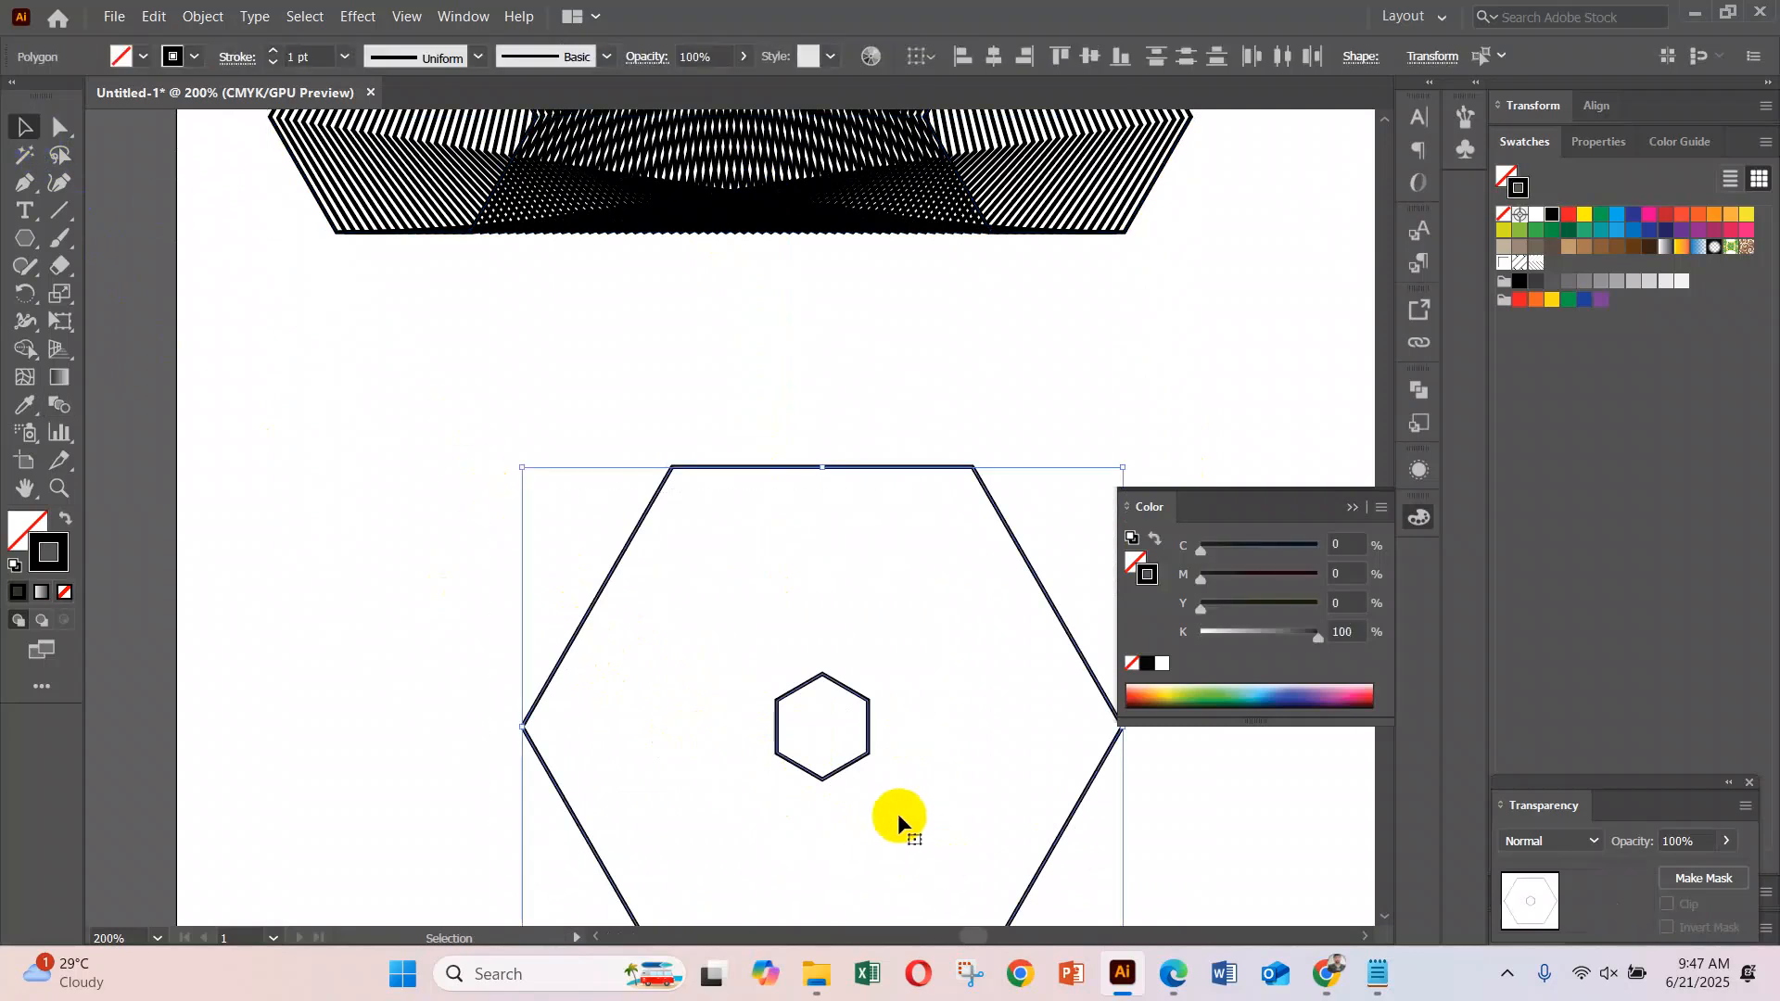
{"action": "left_click", "coordinate": [61, 408]}
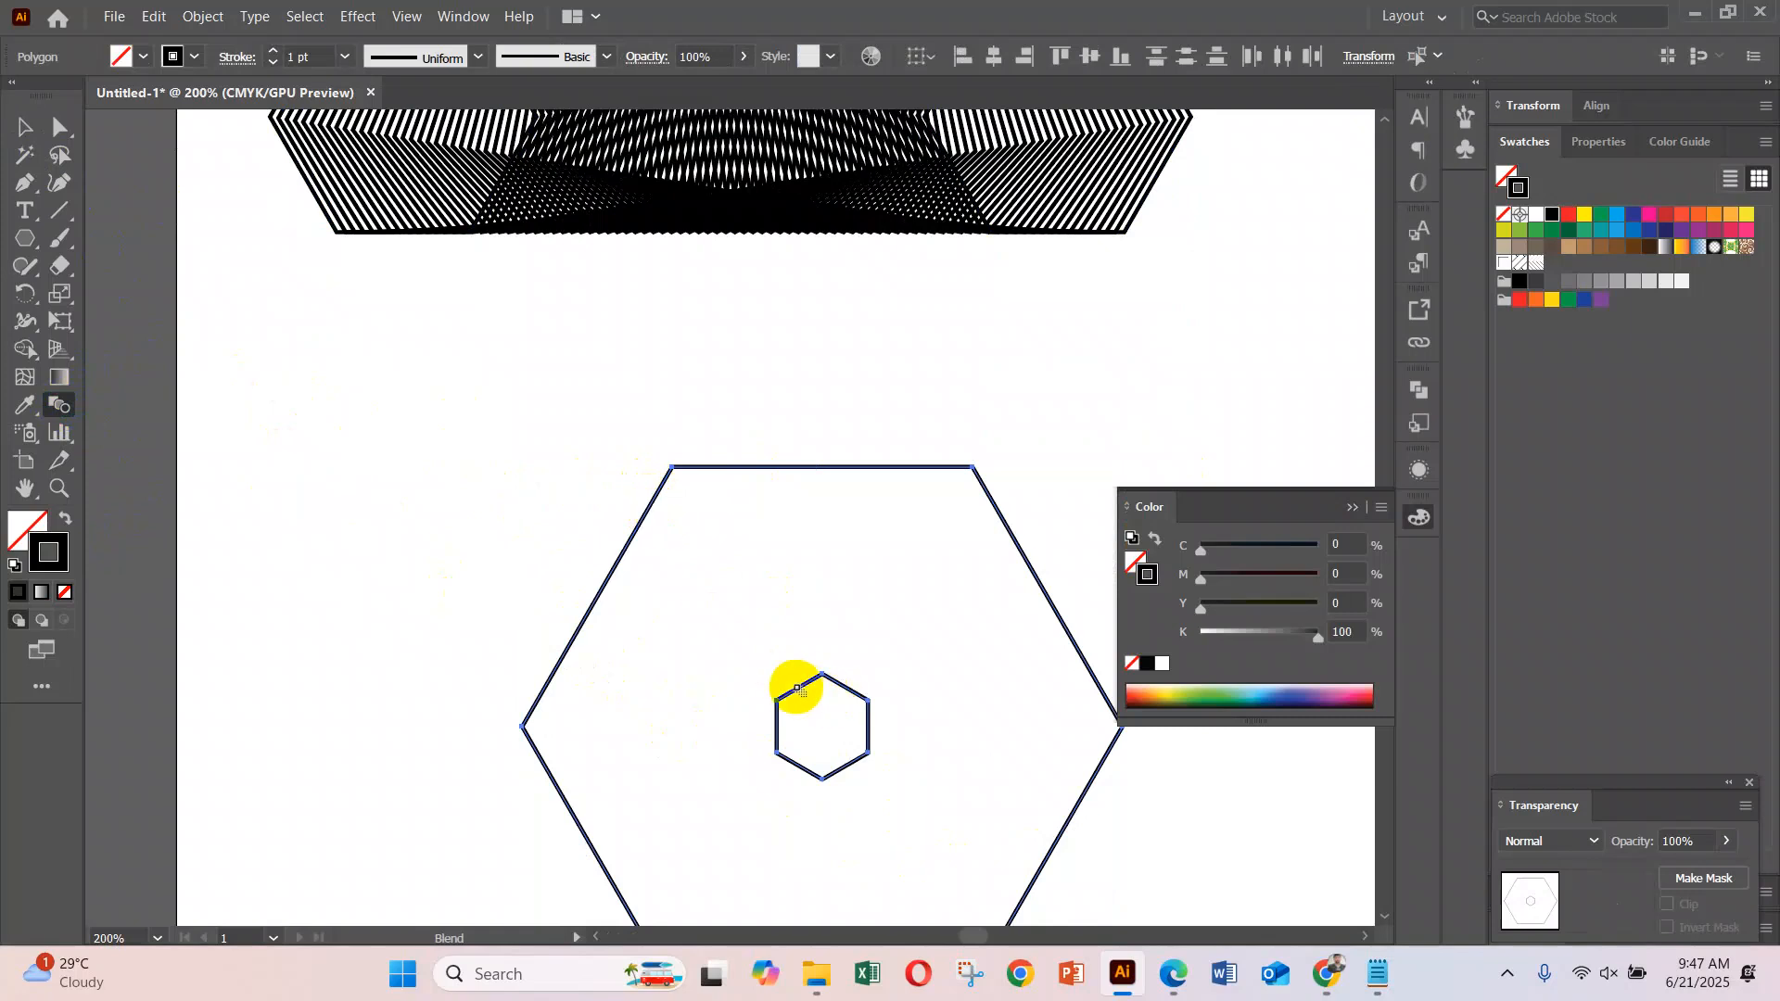
{"action": "left_click", "coordinate": [799, 691]}
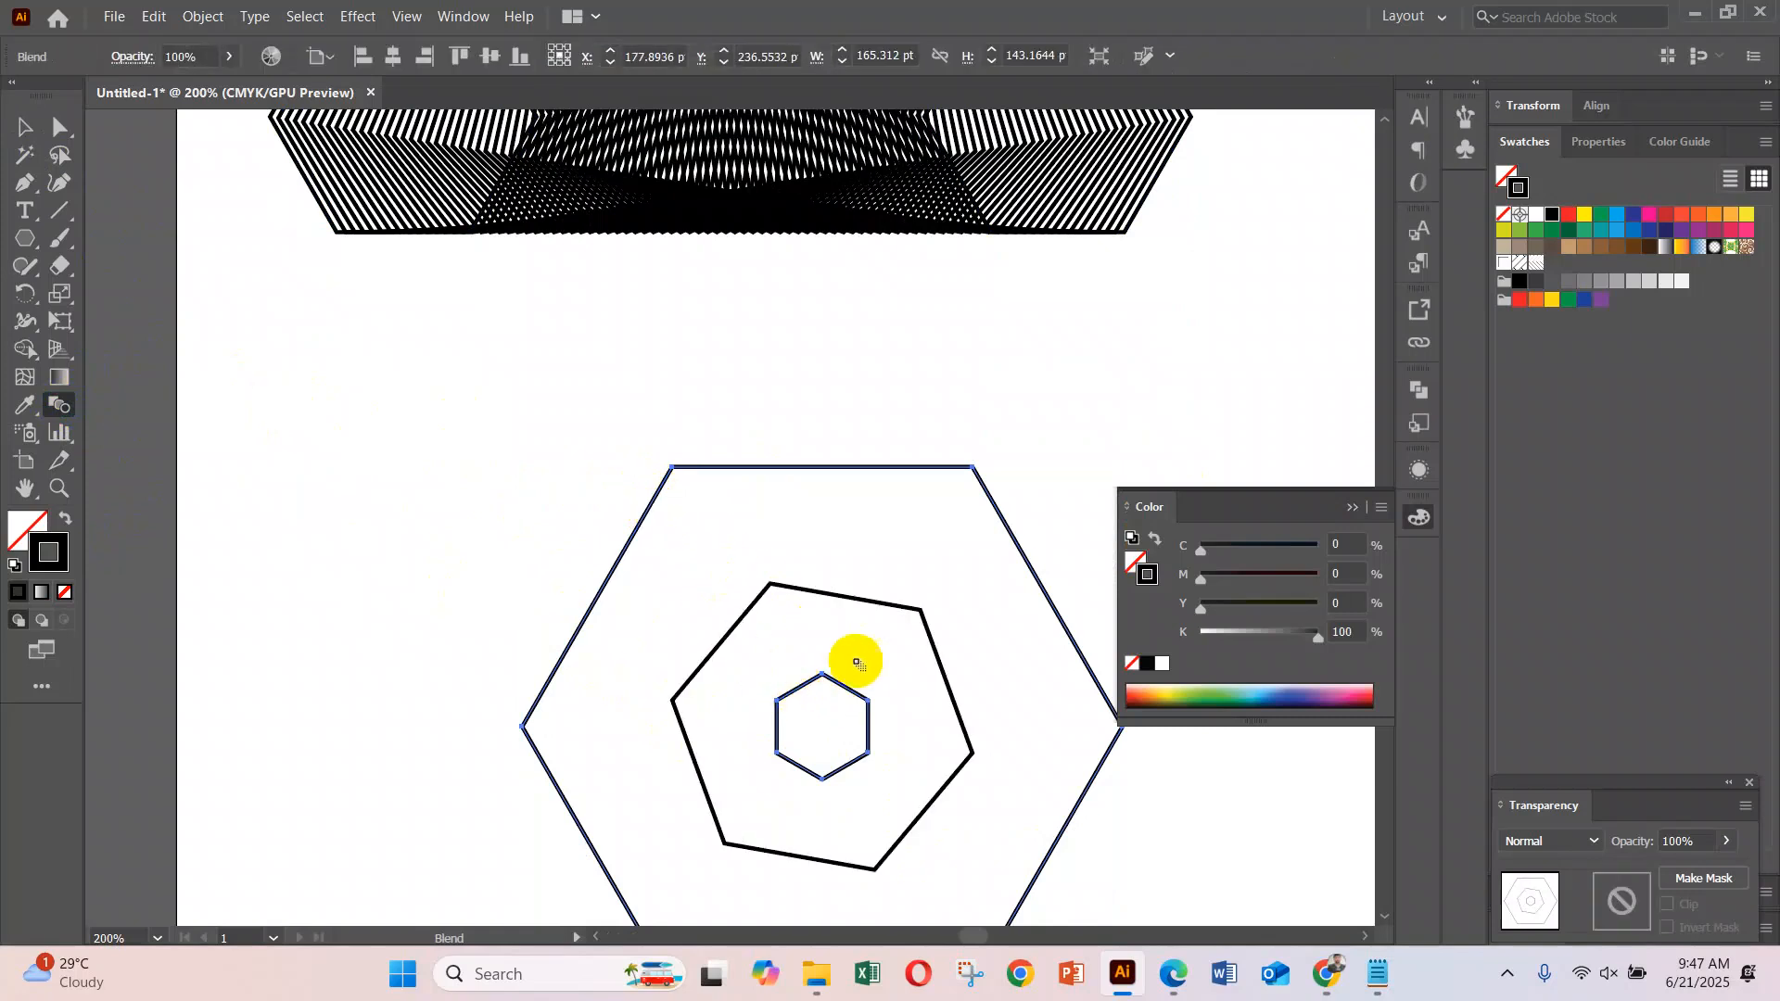
Set the nested hexagon blend's spacing to Specified Steps with 37 steps
{"action": "double_click", "coordinate": [61, 408]}
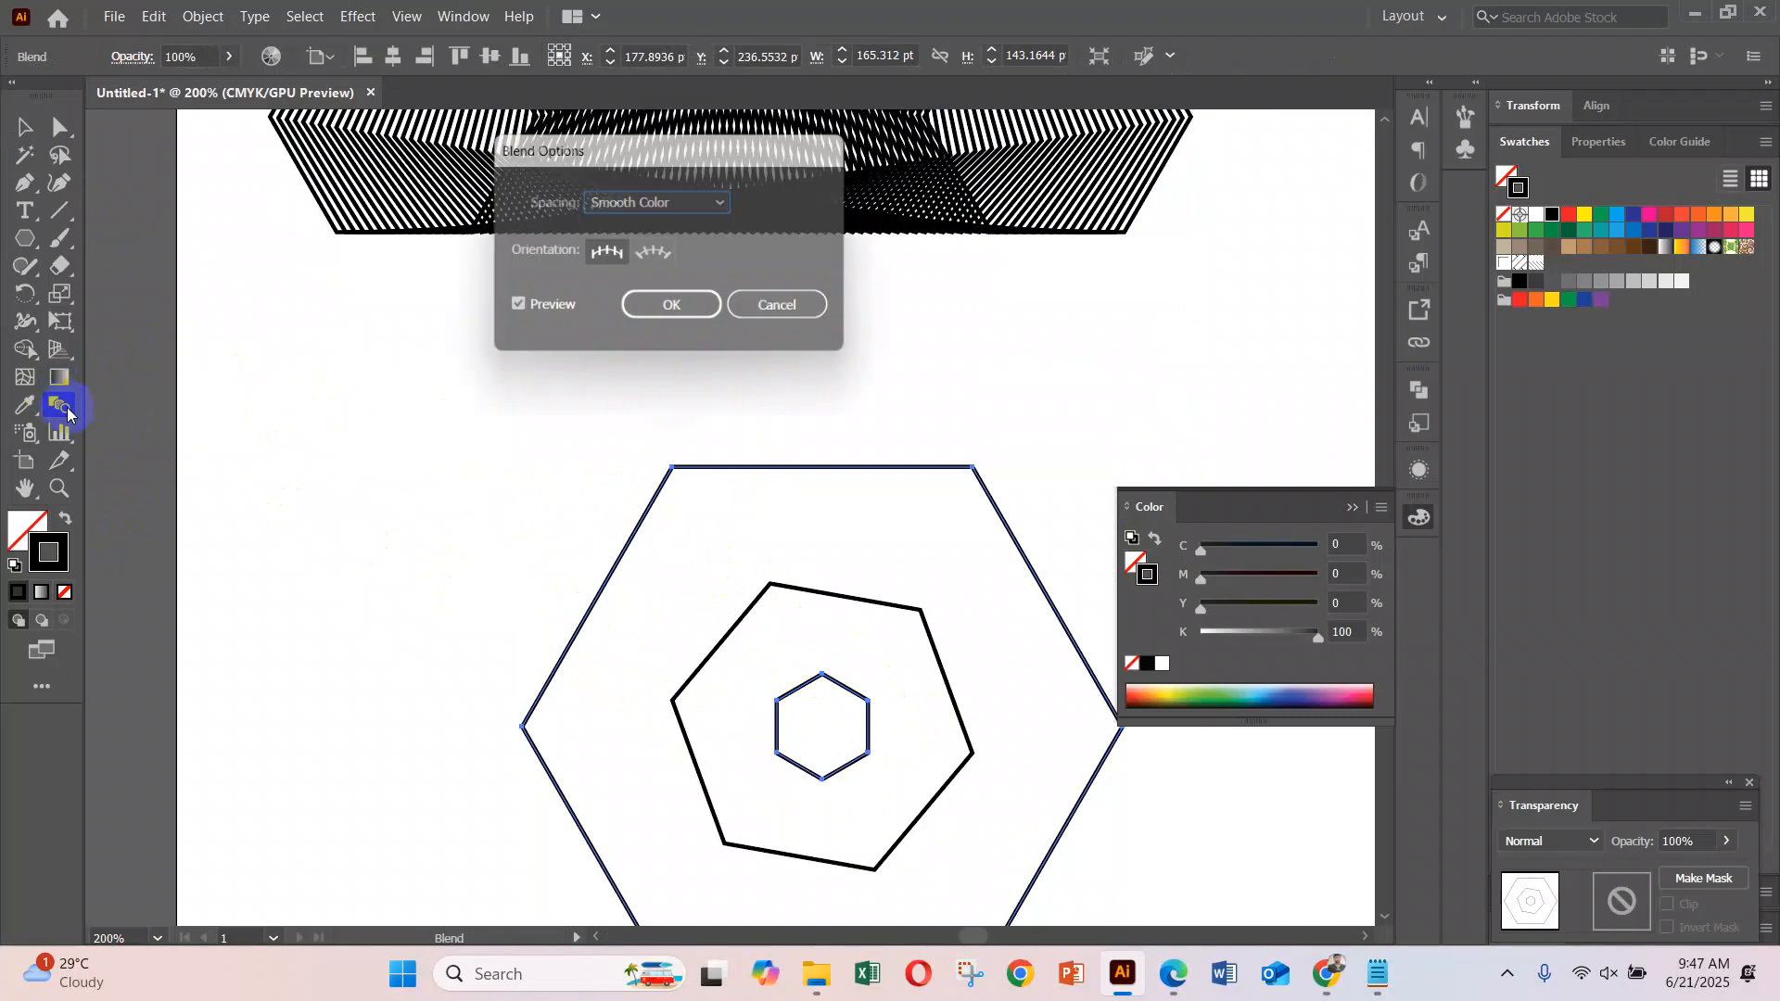
{"action": "left_click", "coordinate": [631, 204]}
{"action": "left_click", "coordinate": [667, 261]}
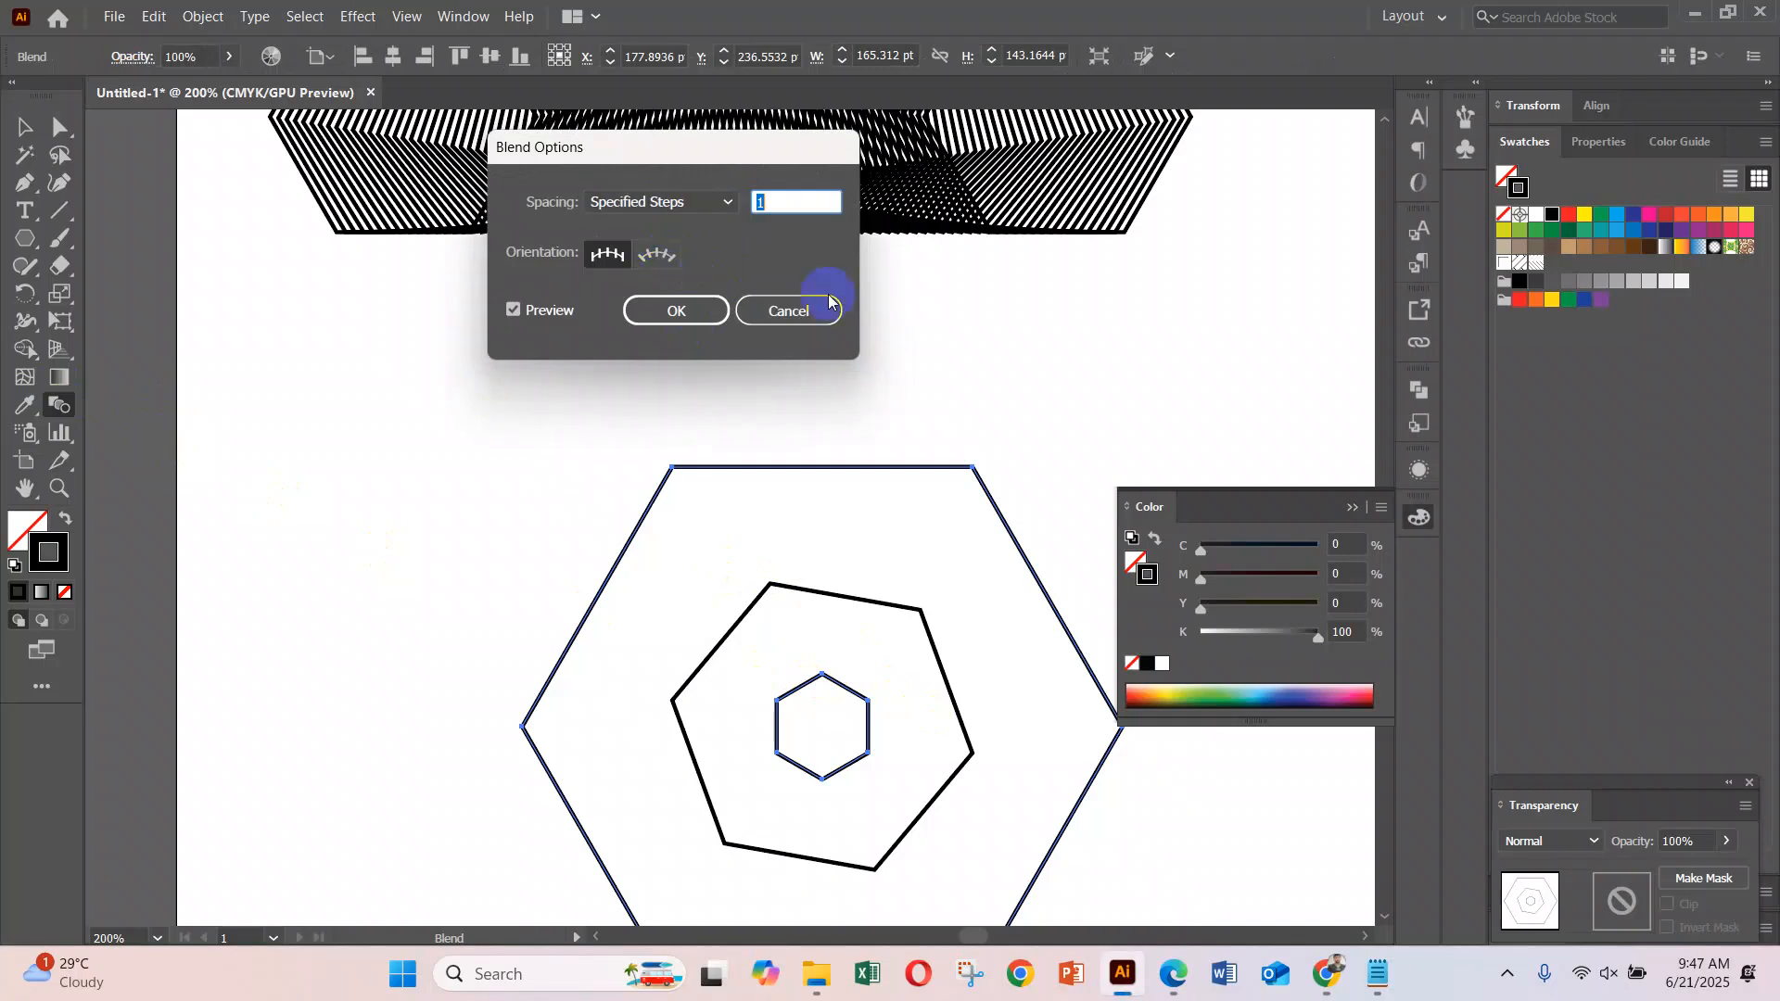
{"action": "scroll", "coordinate": [797, 200], "scroll_direction": "up", "scroll_amount": 12}
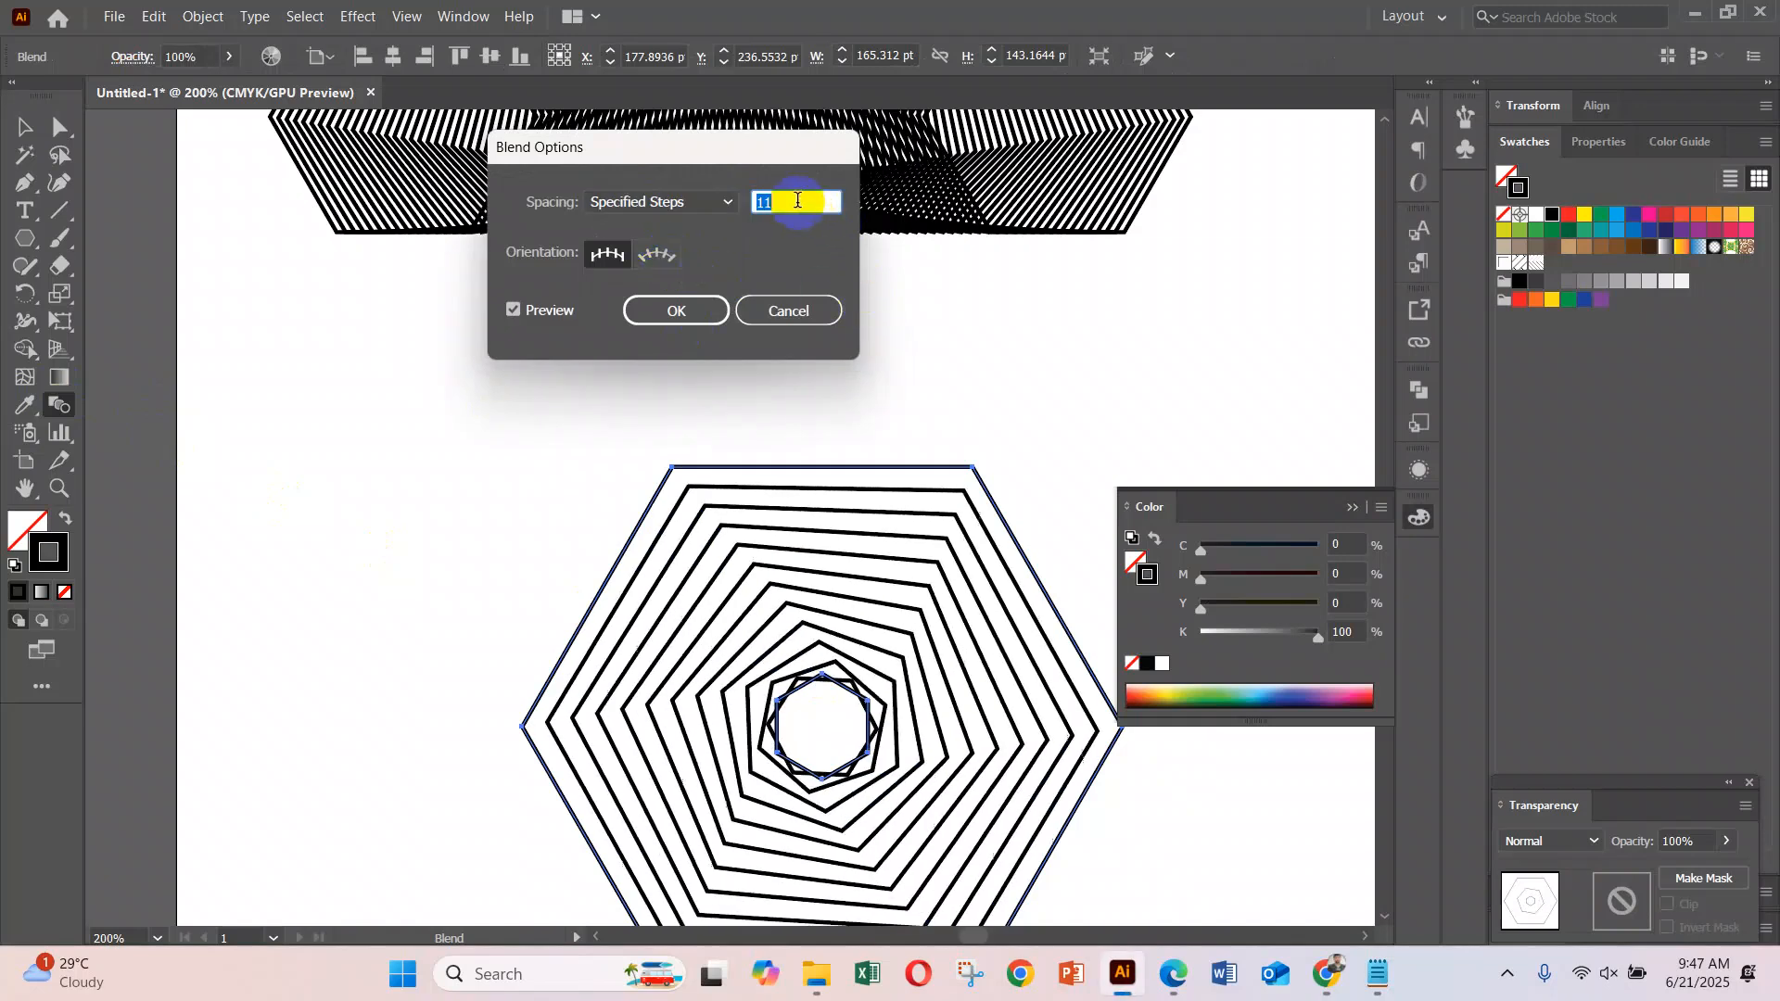
{"action": "scroll", "coordinate": [798, 201], "scroll_direction": "up", "scroll_amount": 16}
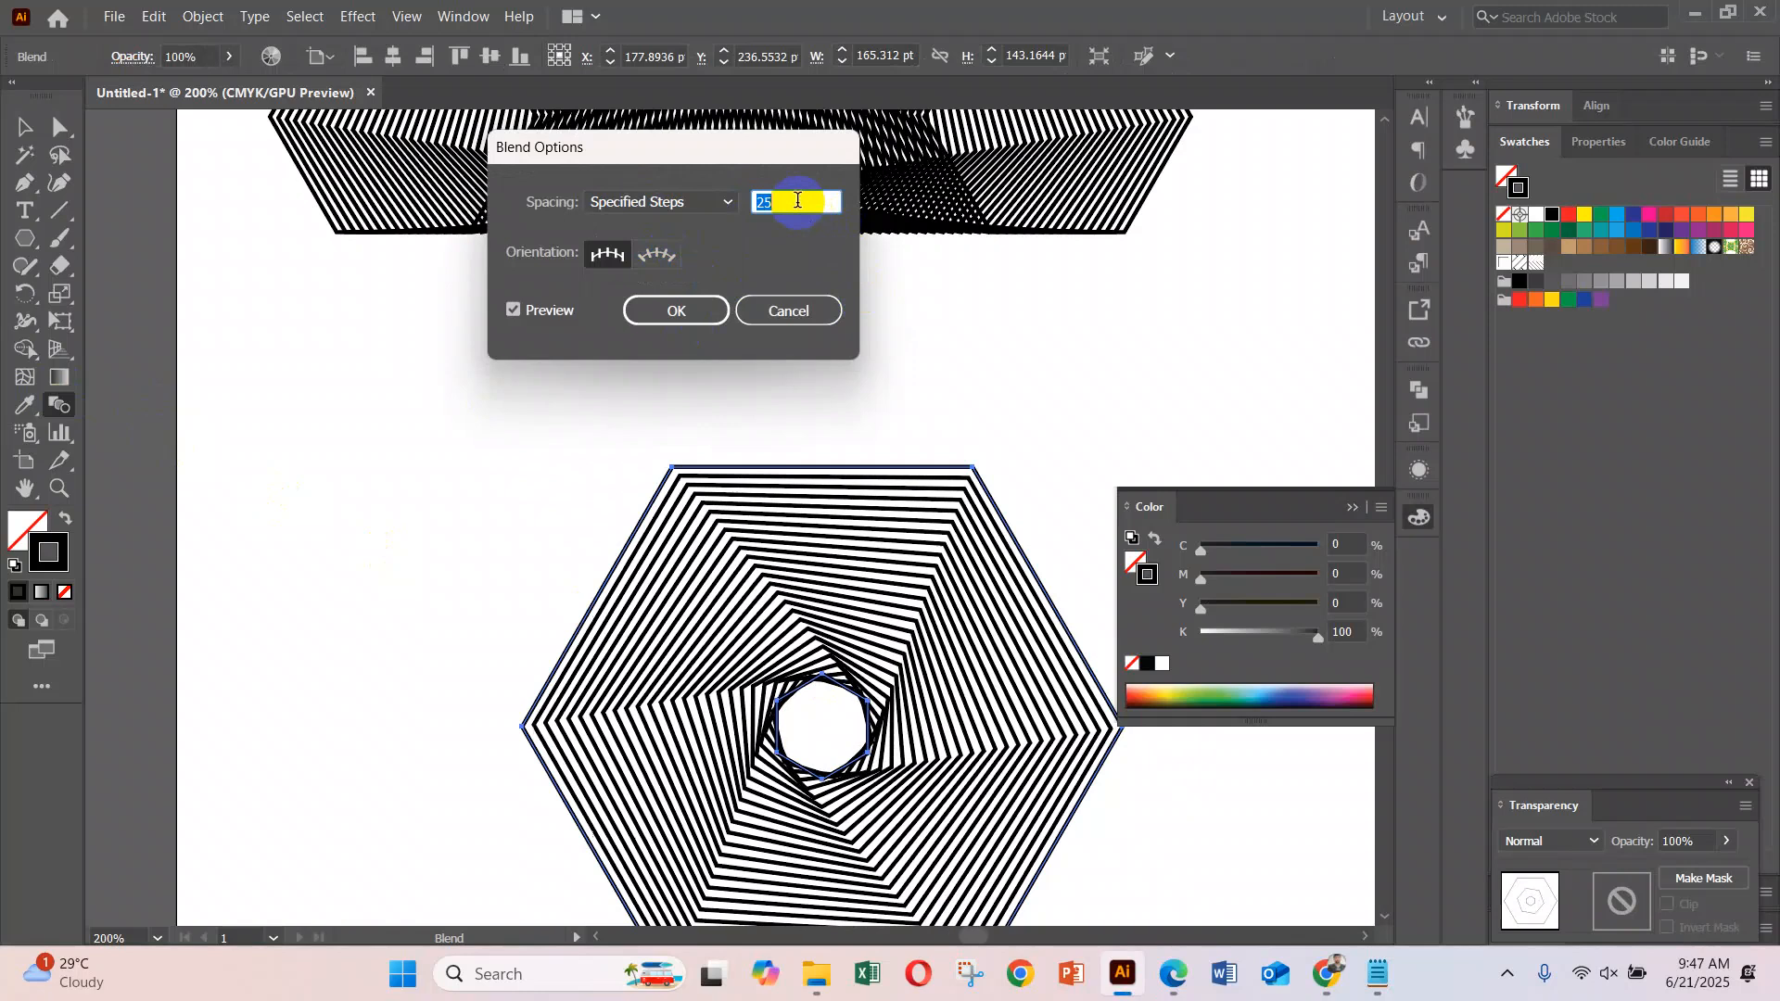
{"action": "scroll", "coordinate": [798, 200], "scroll_direction": "up", "scroll_amount": 7}
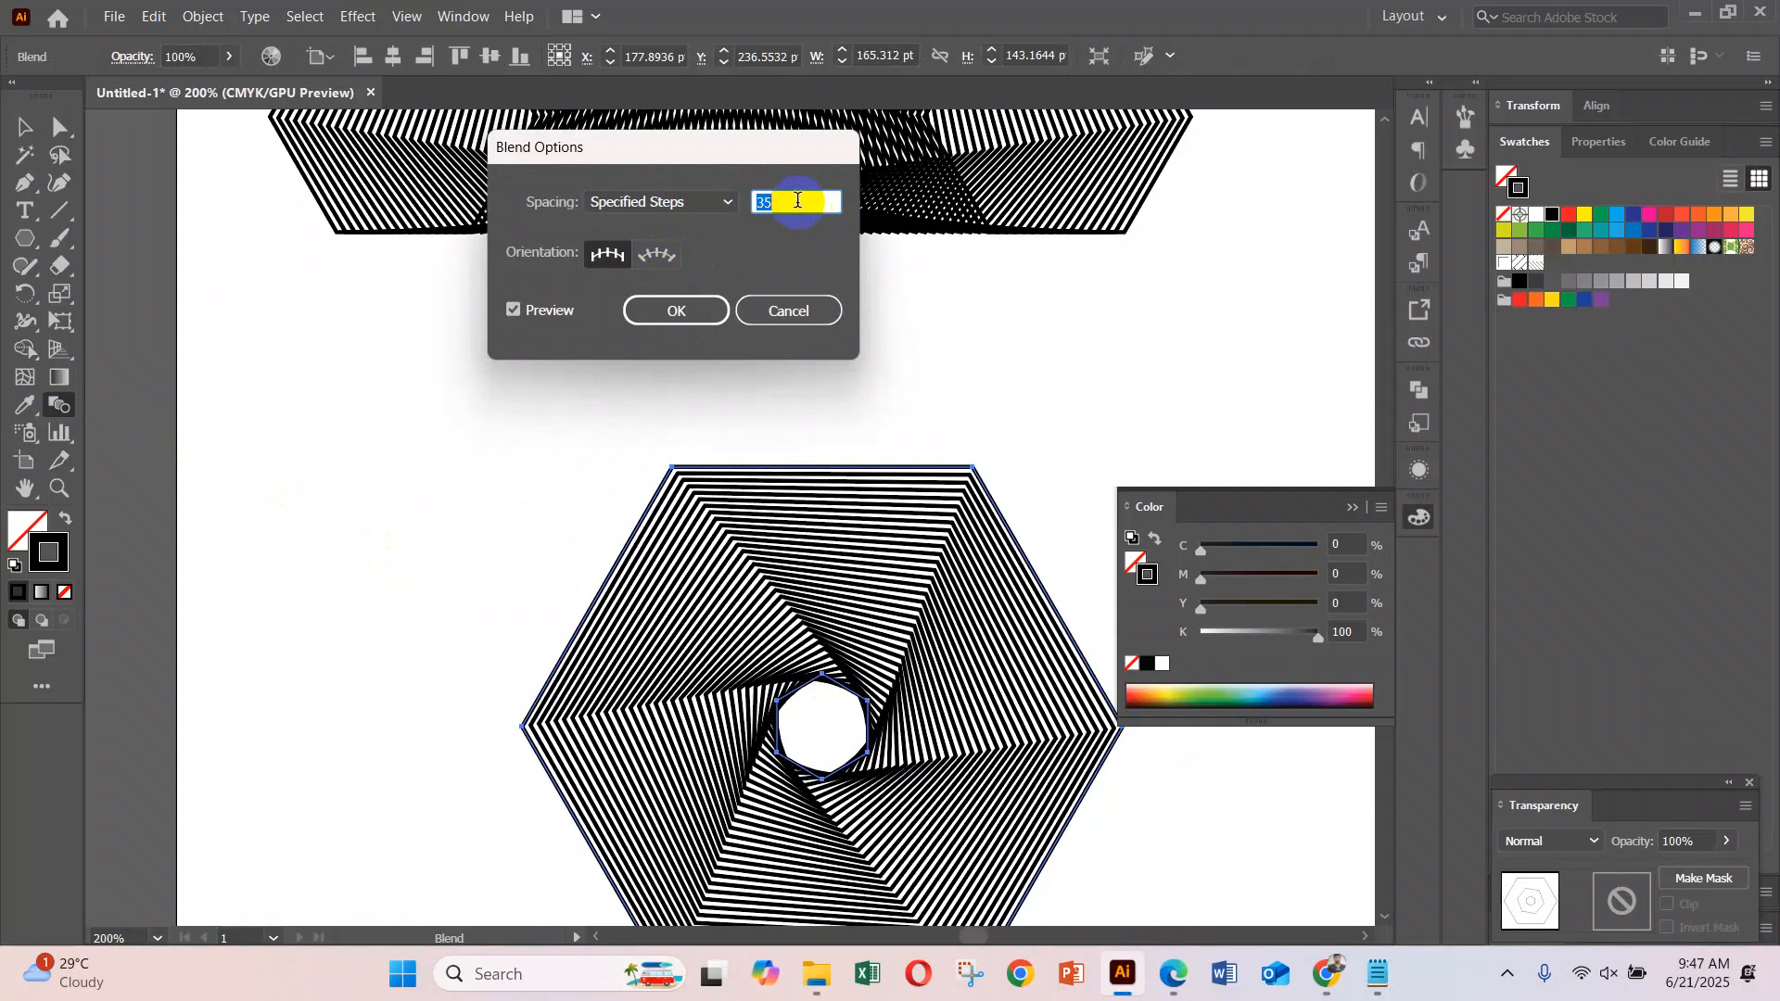
{"action": "scroll", "coordinate": [798, 200], "scroll_direction": "up", "scroll_amount": 1}
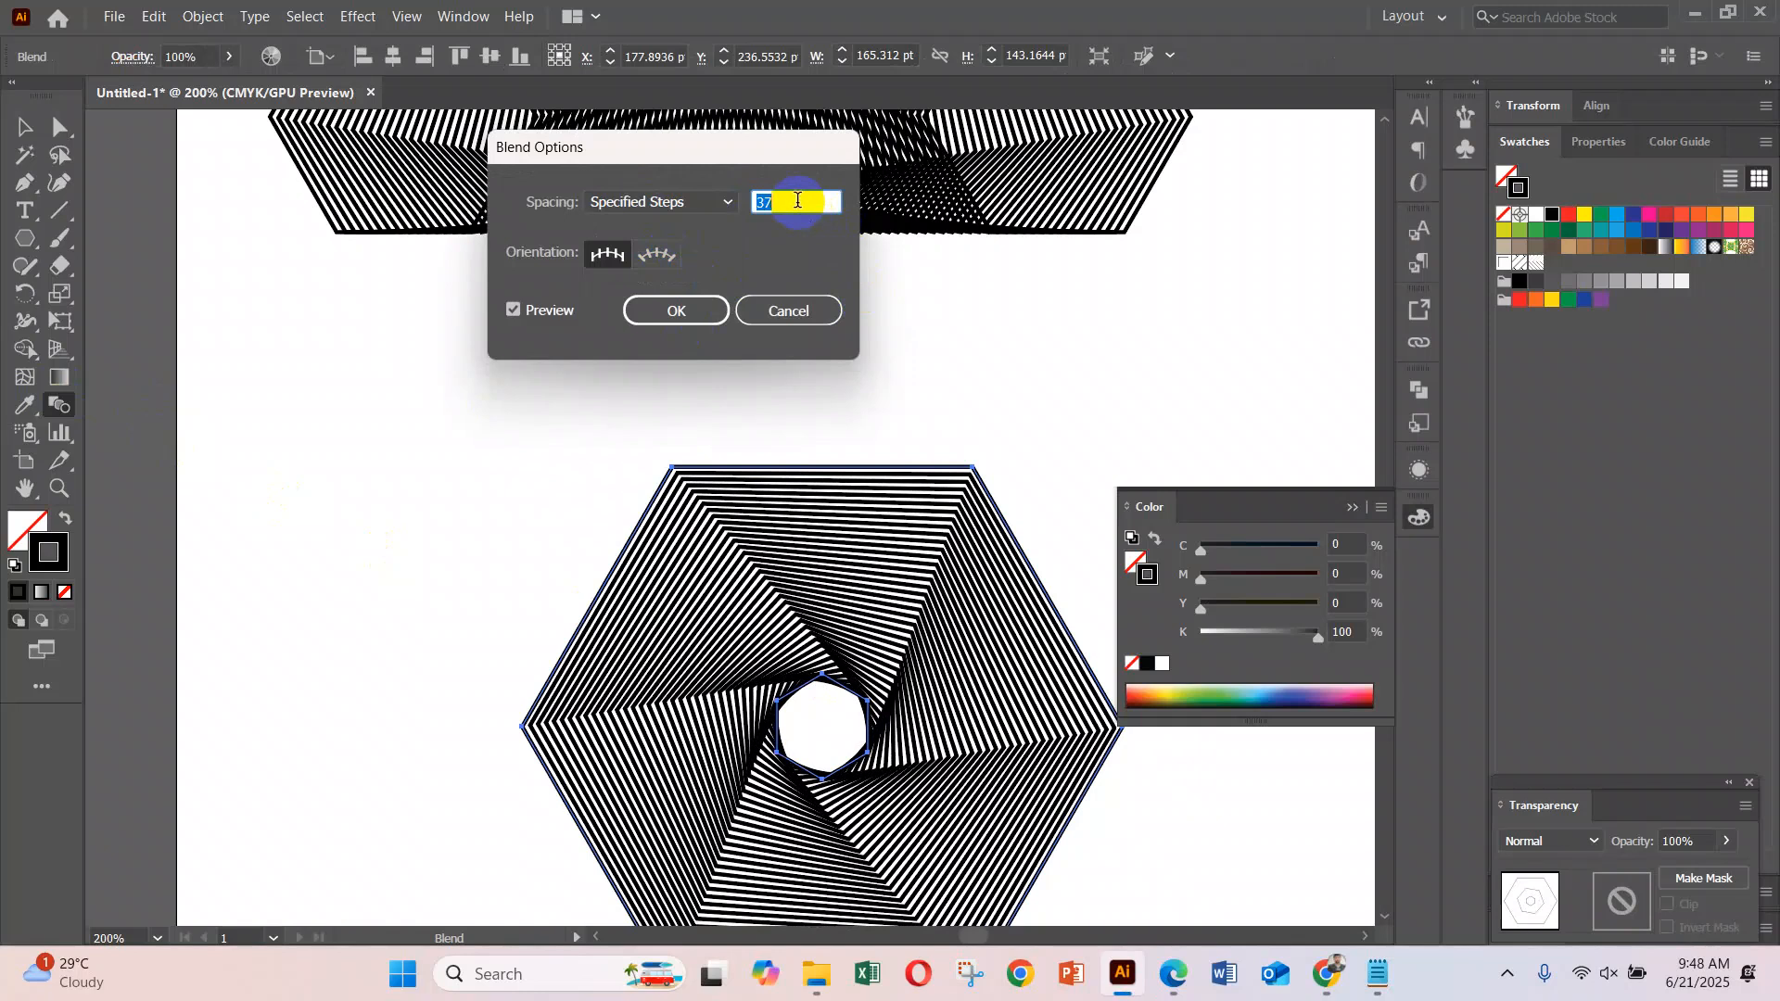
{"action": "left_click", "coordinate": [676, 310]}
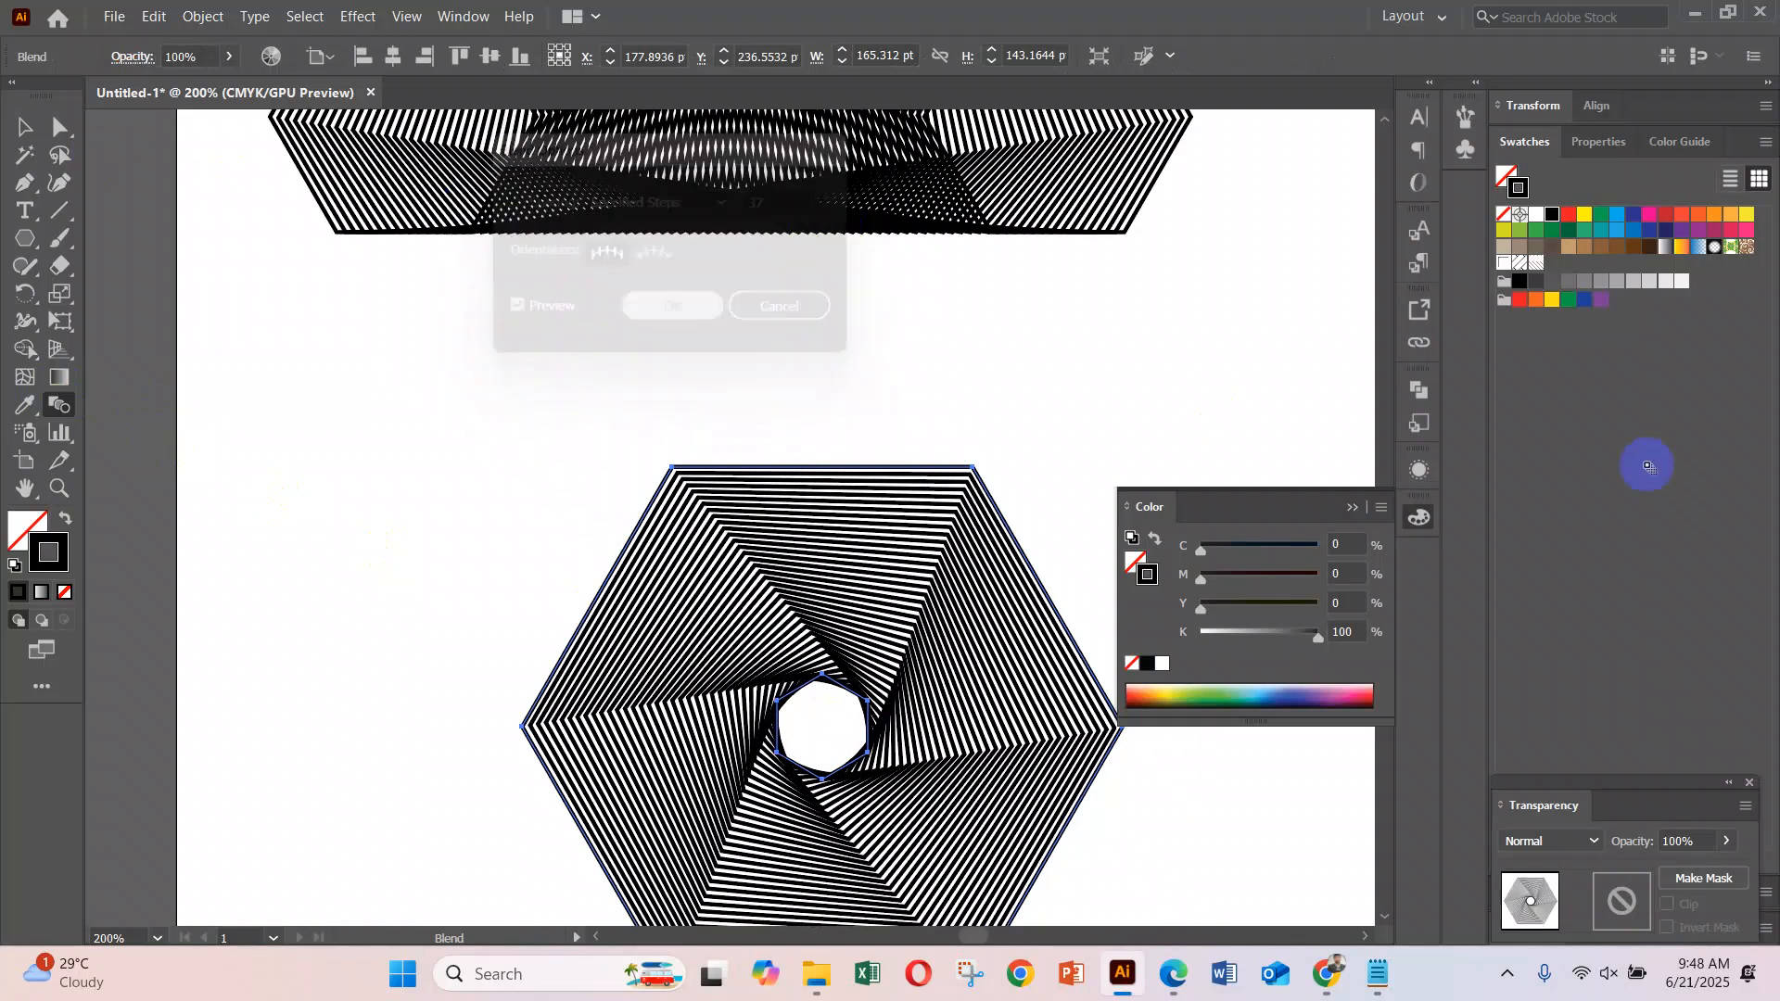
Examine the line density of the nested hexagon blend up close, from its outer edge to the centre
{"action": "scroll", "coordinate": [945, 649], "scroll_direction": "down", "scroll_amount": 4}
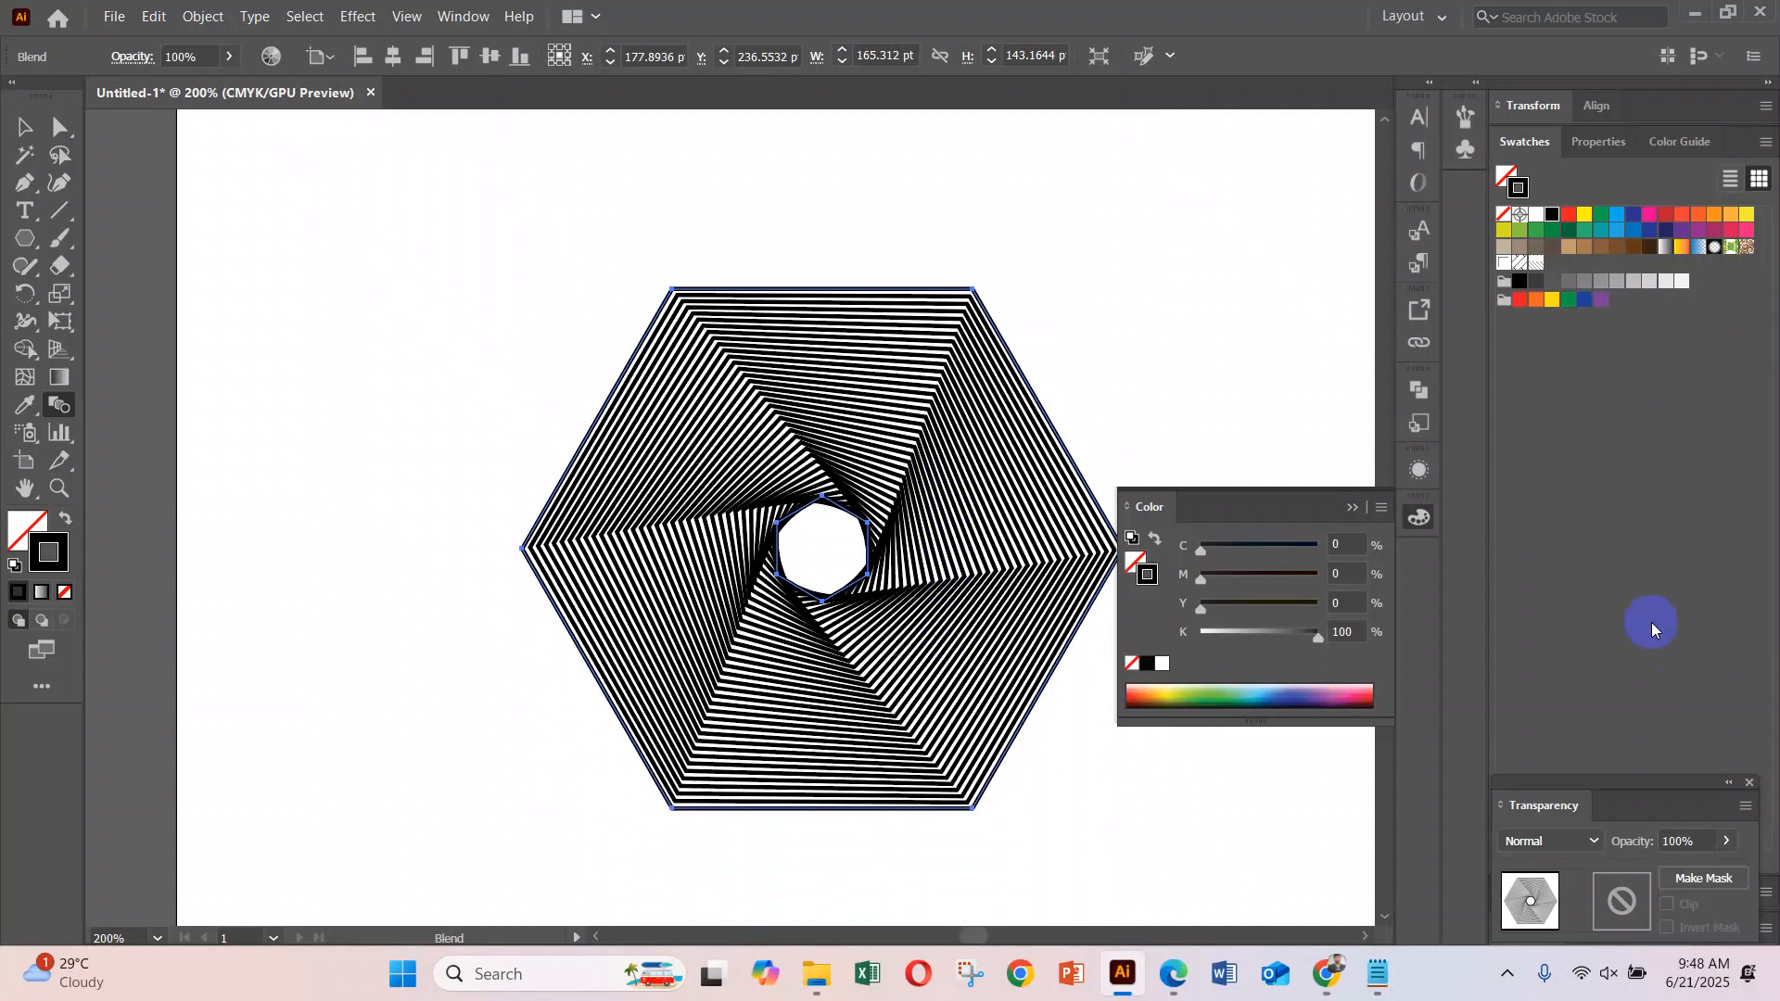
{"action": "left_click", "coordinate": [24, 127]}
{"action": "scroll", "coordinate": [437, 325], "scroll_direction": "down", "scroll_amount": 1}
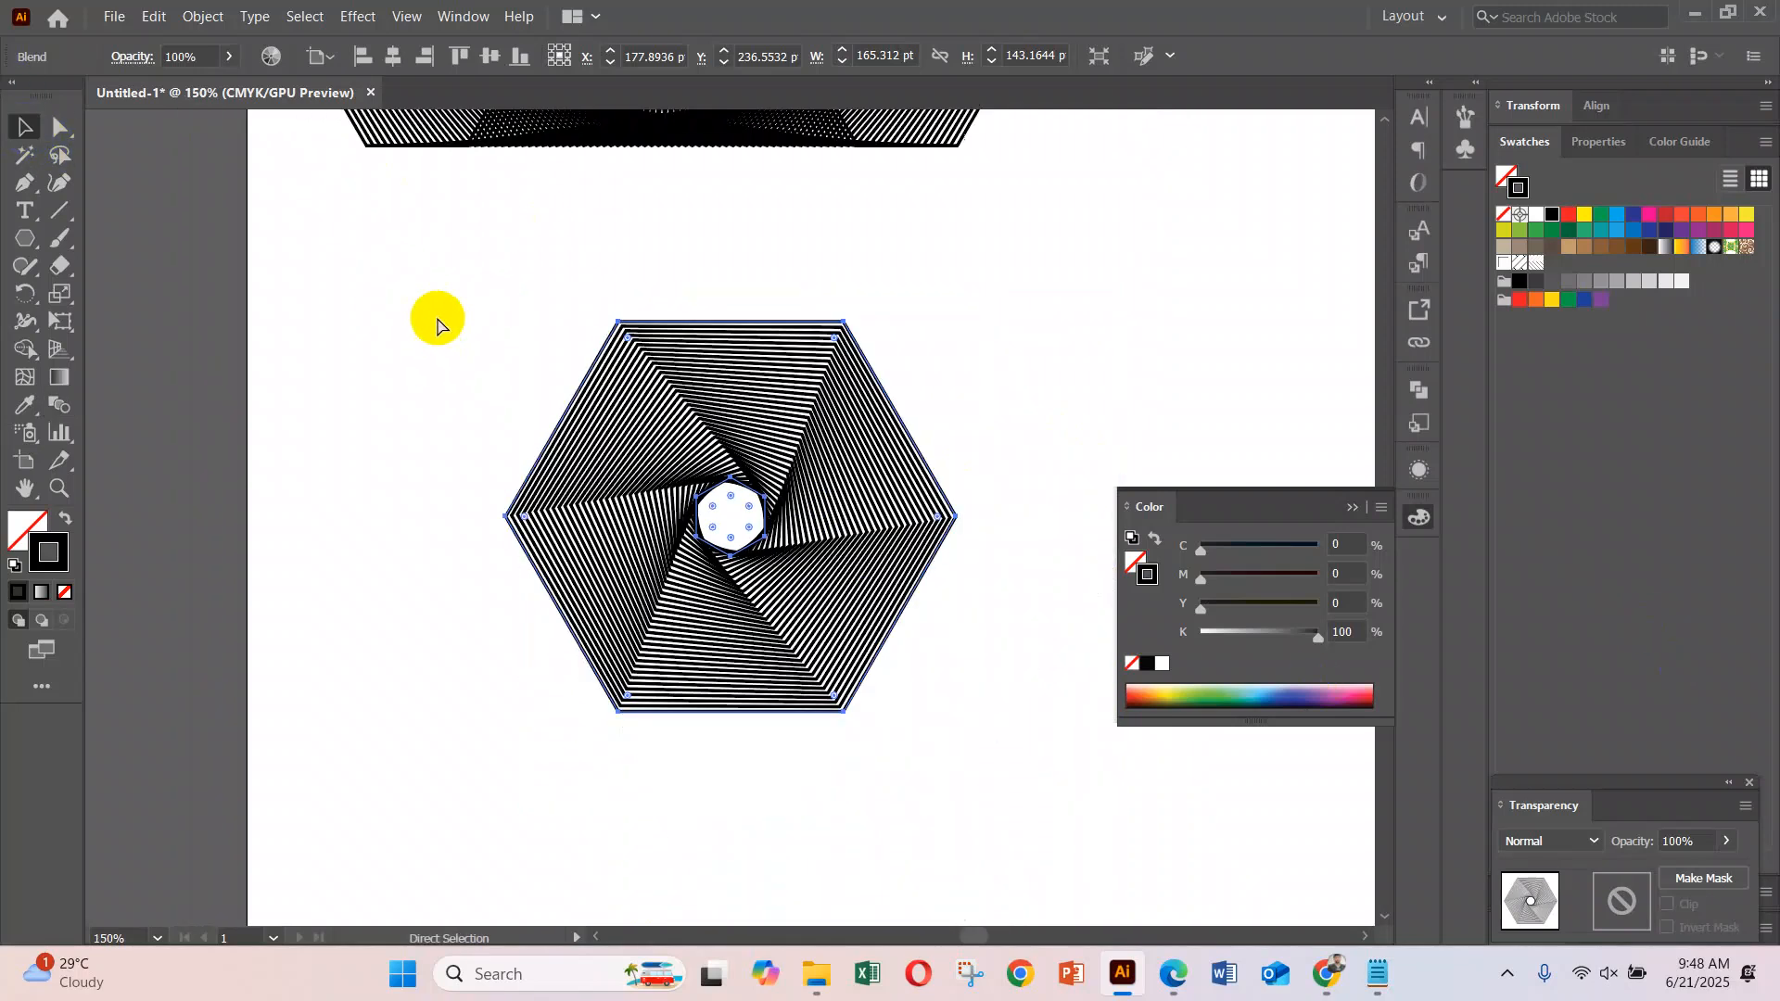
{"action": "scroll", "coordinate": [436, 324], "scroll_direction": "down", "scroll_amount": 3}
{"action": "left_click_drag", "start_coordinate": [756, 374], "coordinate": [295, 262]}
{"action": "key", "text": "ctrl+space"}
{"action": "left_click_drag", "start_coordinate": [653, 445], "coordinate": [700, 588]}
{"action": "key", "text": "space"}
{"action": "key", "text": "ctrl+space"}
{"action": "left_click", "coordinate": [692, 535]}
{"action": "left_click", "coordinate": [730, 535]}
{"action": "scroll", "coordinate": [705, 515], "scroll_direction": "down", "scroll_amount": 1}
{"action": "scroll", "coordinate": [677, 492], "scroll_direction": "up", "scroll_amount": 3}
{"action": "left_click_drag", "start_coordinate": [268, 293], "coordinate": [462, 470]}
{"action": "scroll", "coordinate": [462, 470], "scroll_direction": "up", "scroll_amount": 1}
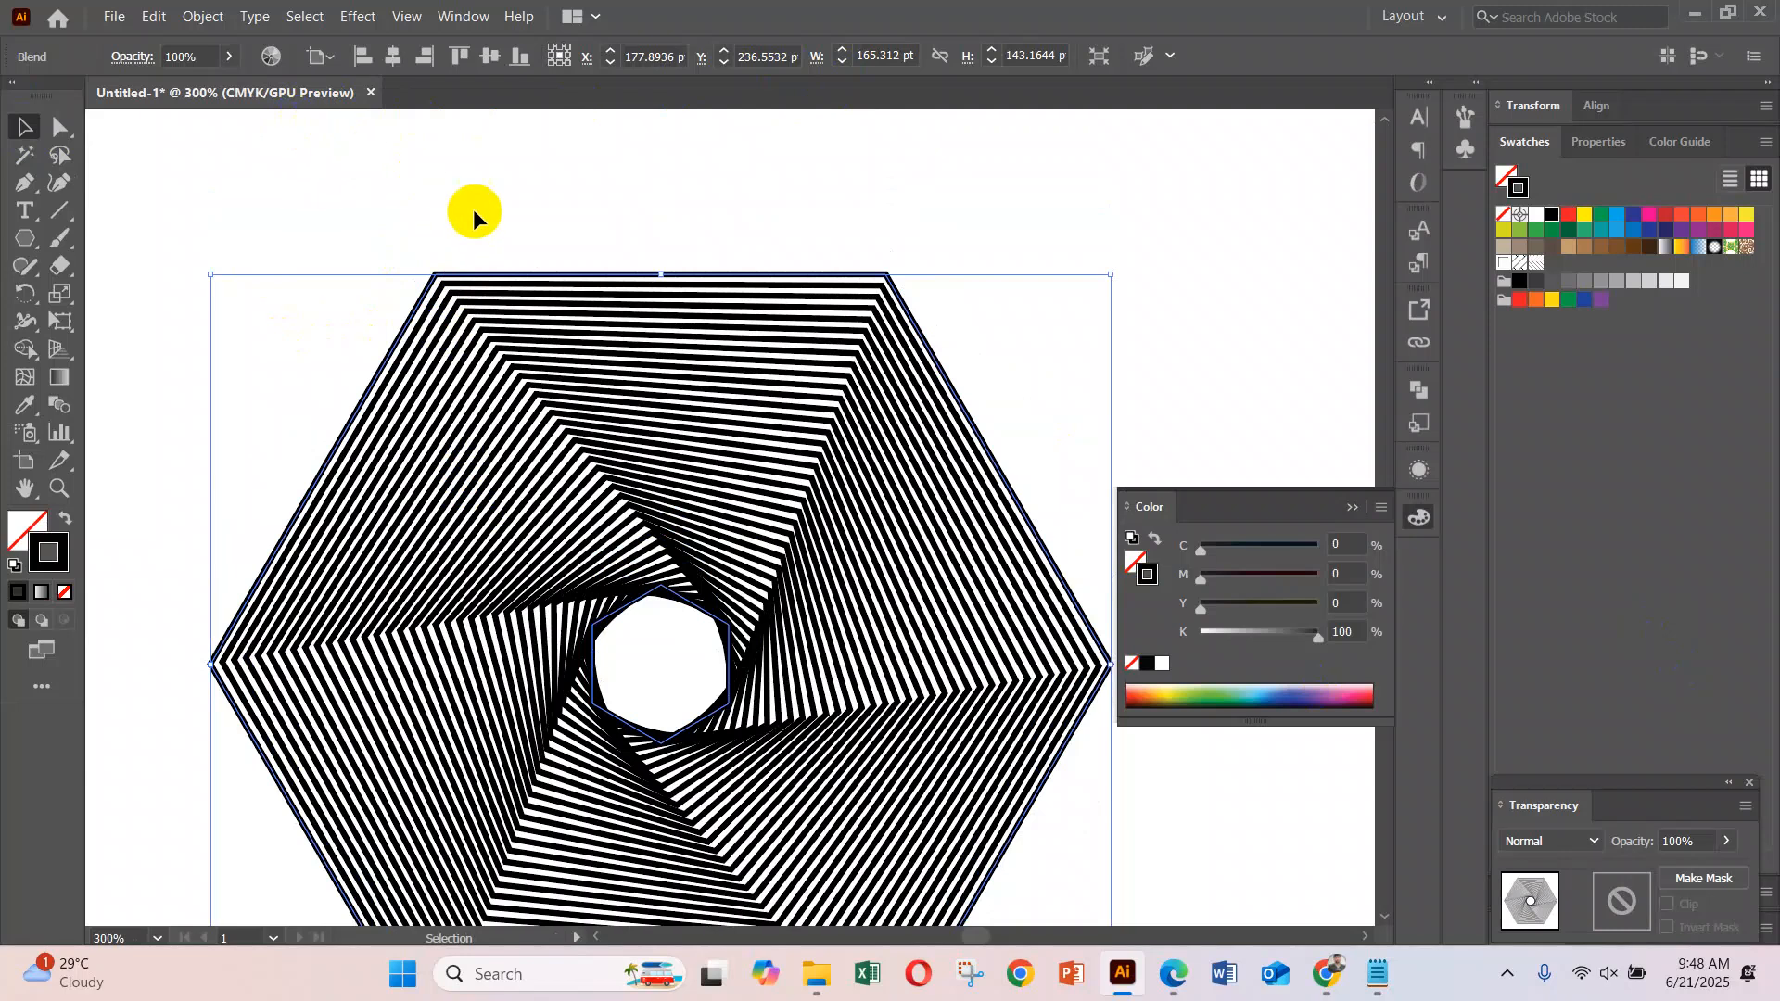
Collapse the Color panel, show the Stroke settings and reduce the hexagon blend's stroke weight to 0.25 pt
{"action": "left_click", "coordinate": [1351, 508]}
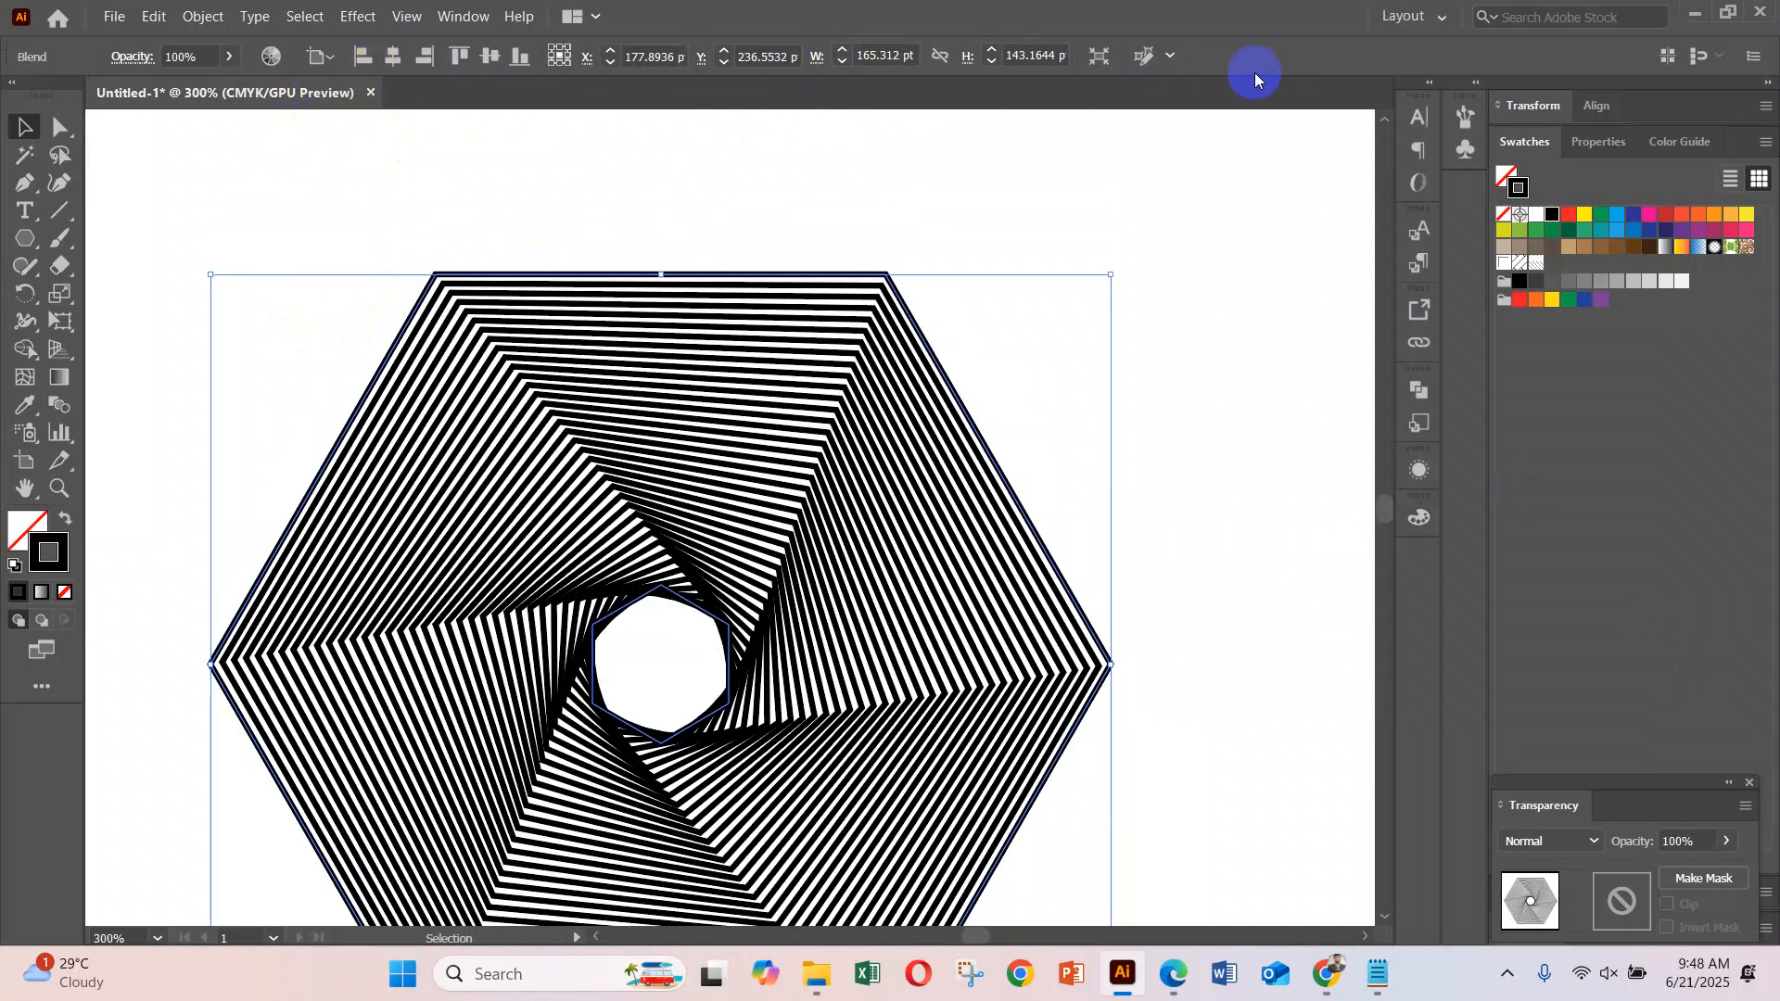
{"action": "left_click", "coordinate": [460, 26]}
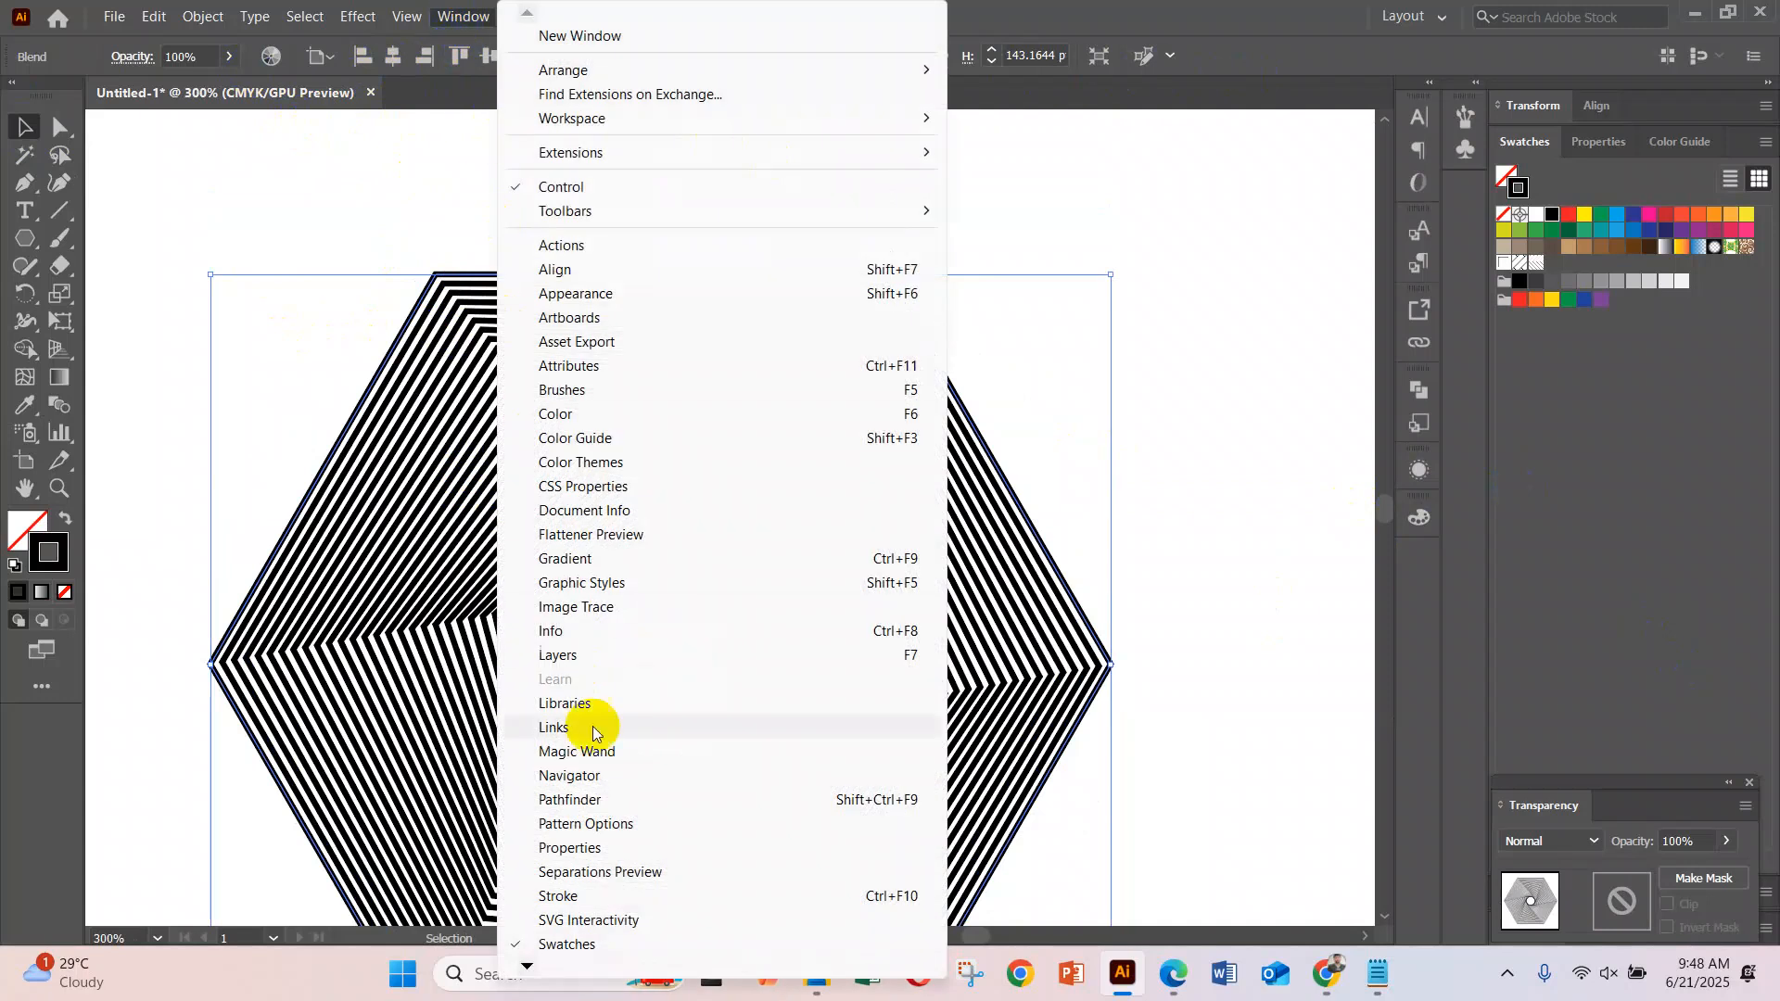
{"action": "left_click", "coordinate": [557, 896]}
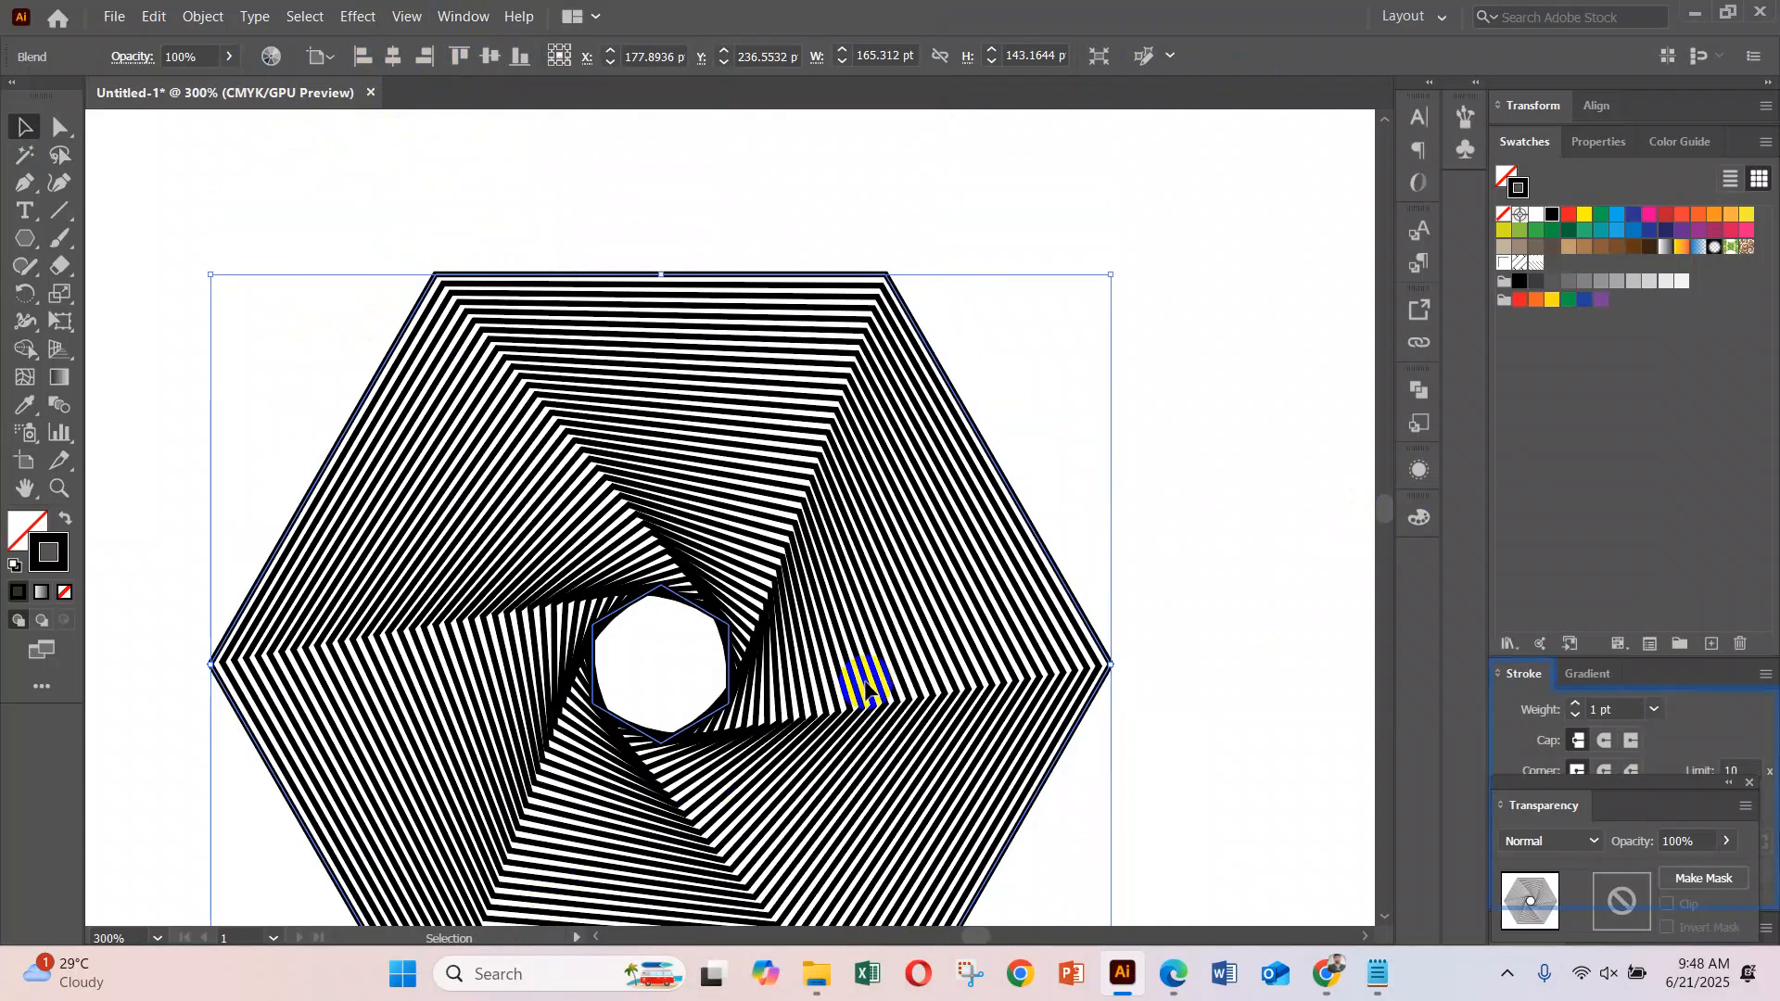
{"action": "mouse_move", "coordinate": [1689, 683]}
{"action": "left_mouse_down"}
{"action": "mouse_move", "coordinate": [1172, 517]}
{"action": "mouse_move", "coordinate": [1180, 378]}
{"action": "mouse_move", "coordinate": [1240, 289]}
{"action": "left_mouse_up"}
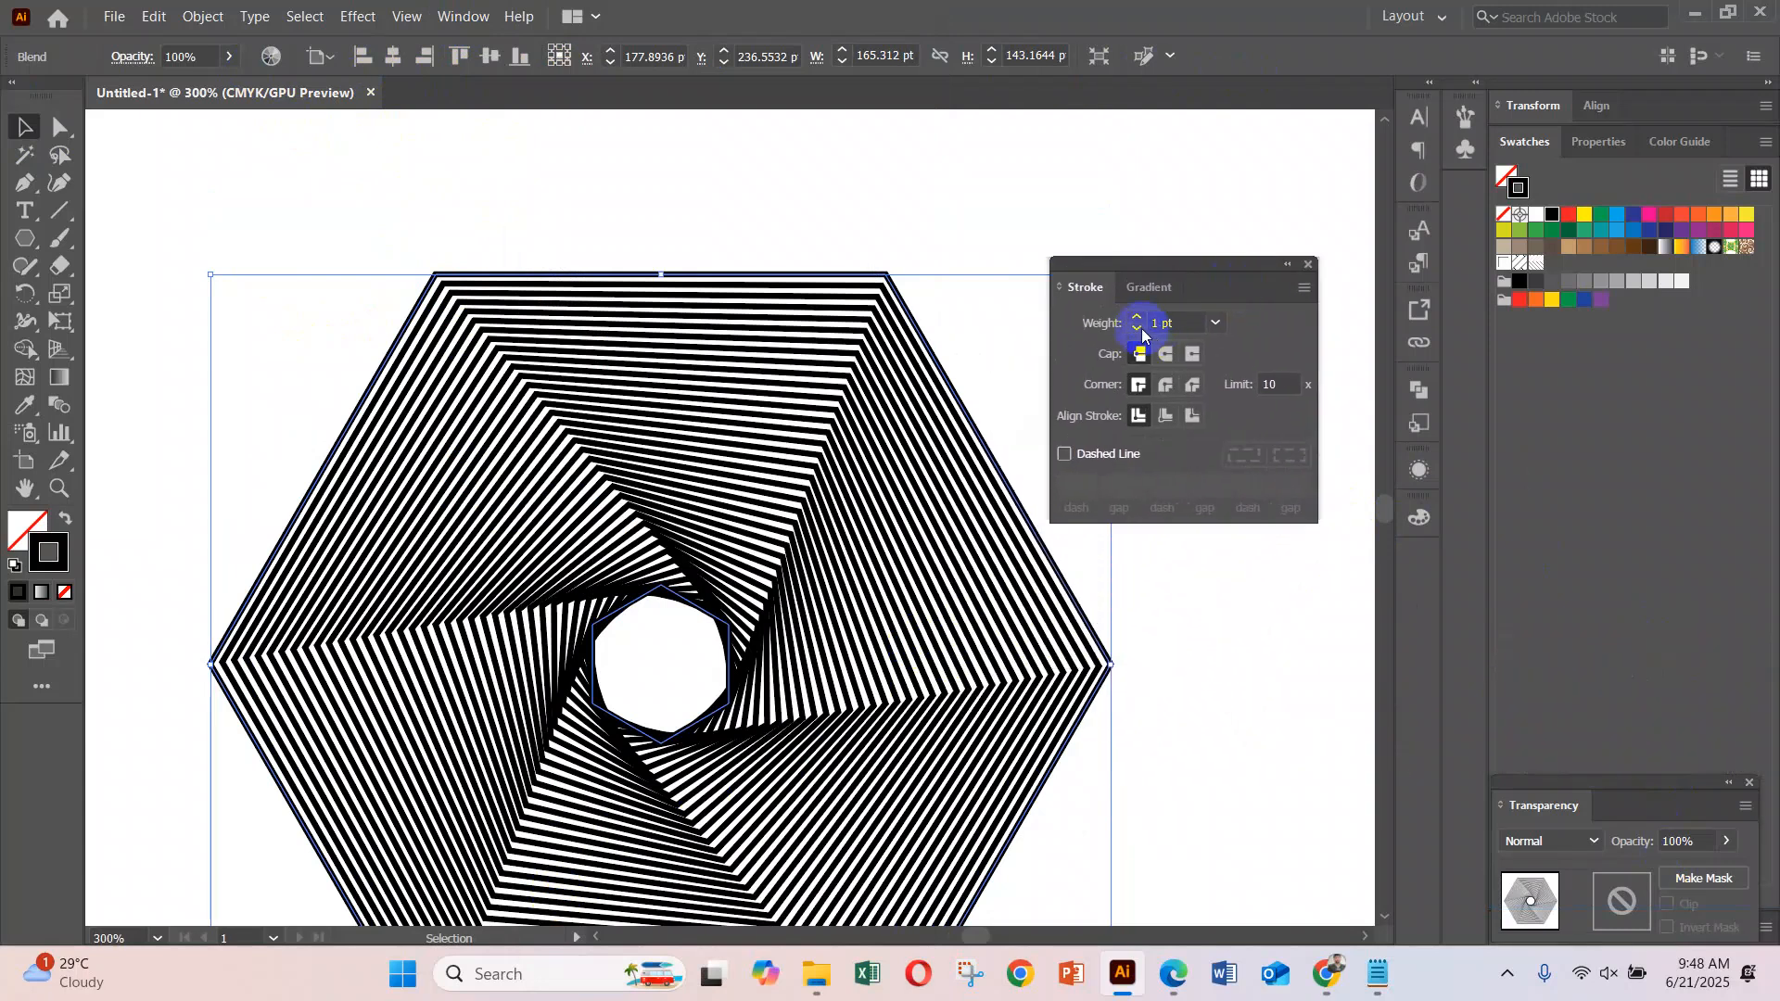
{"action": "left_click", "coordinate": [1138, 329]}
{"action": "left_click", "coordinate": [1138, 329]}
{"action": "left_click", "coordinate": [1138, 329]}
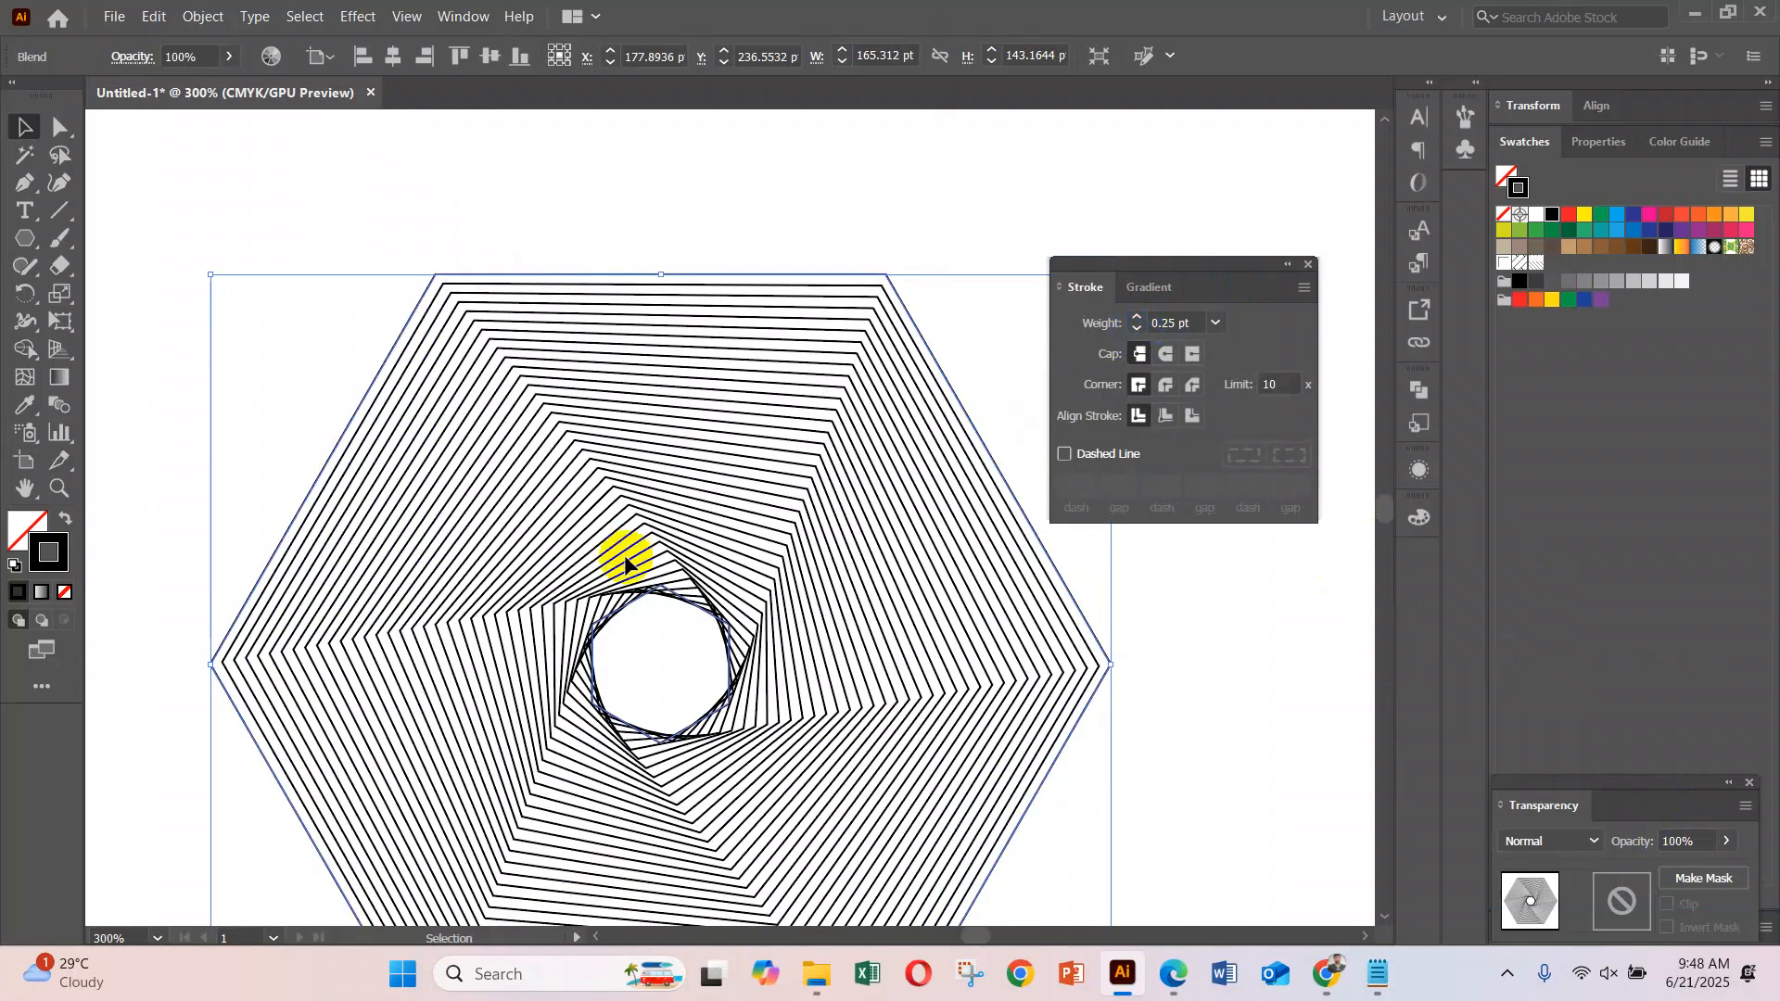
Dock the floating Stroke and Gradient panels among the collapsed panels
{"action": "mouse_move", "coordinate": [1266, 271]}
{"action": "left_mouse_down"}
{"action": "mouse_move", "coordinate": [1550, 469]}
{"action": "mouse_move", "coordinate": [1465, 557]}
{"action": "left_mouse_up"}
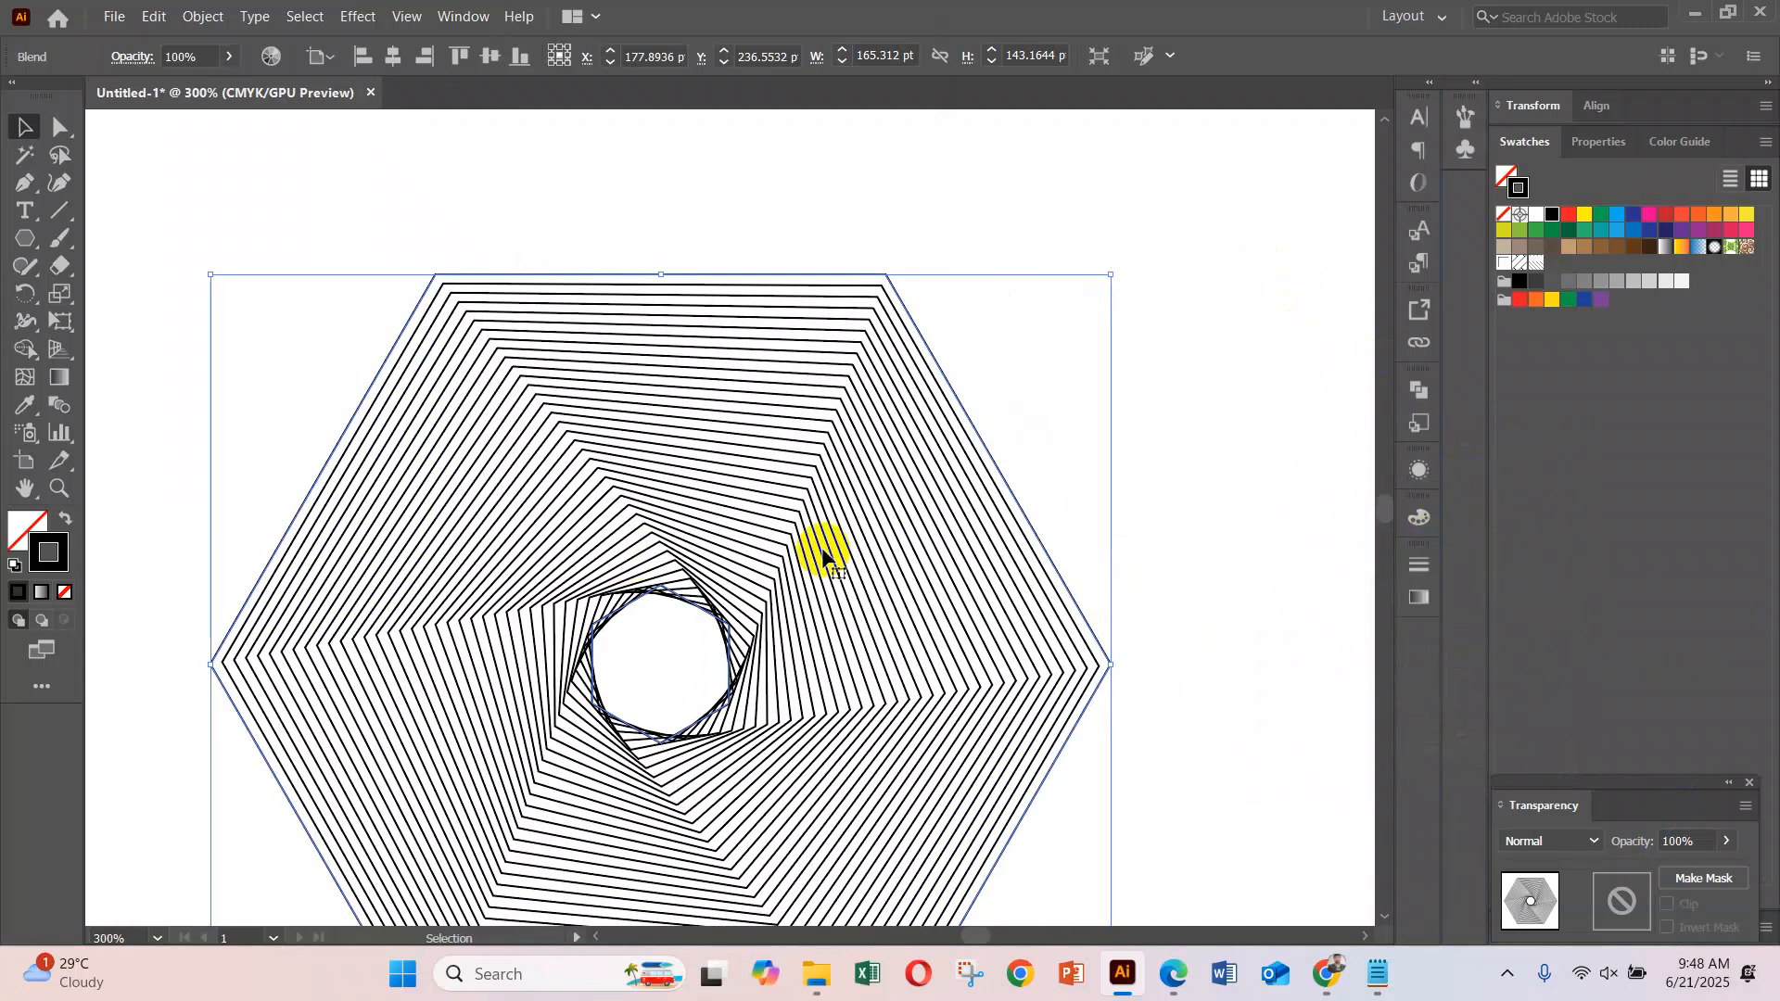
{"action": "key", "text": "ctrl+minus"}
{"action": "key", "text": "ctrl+minus"}
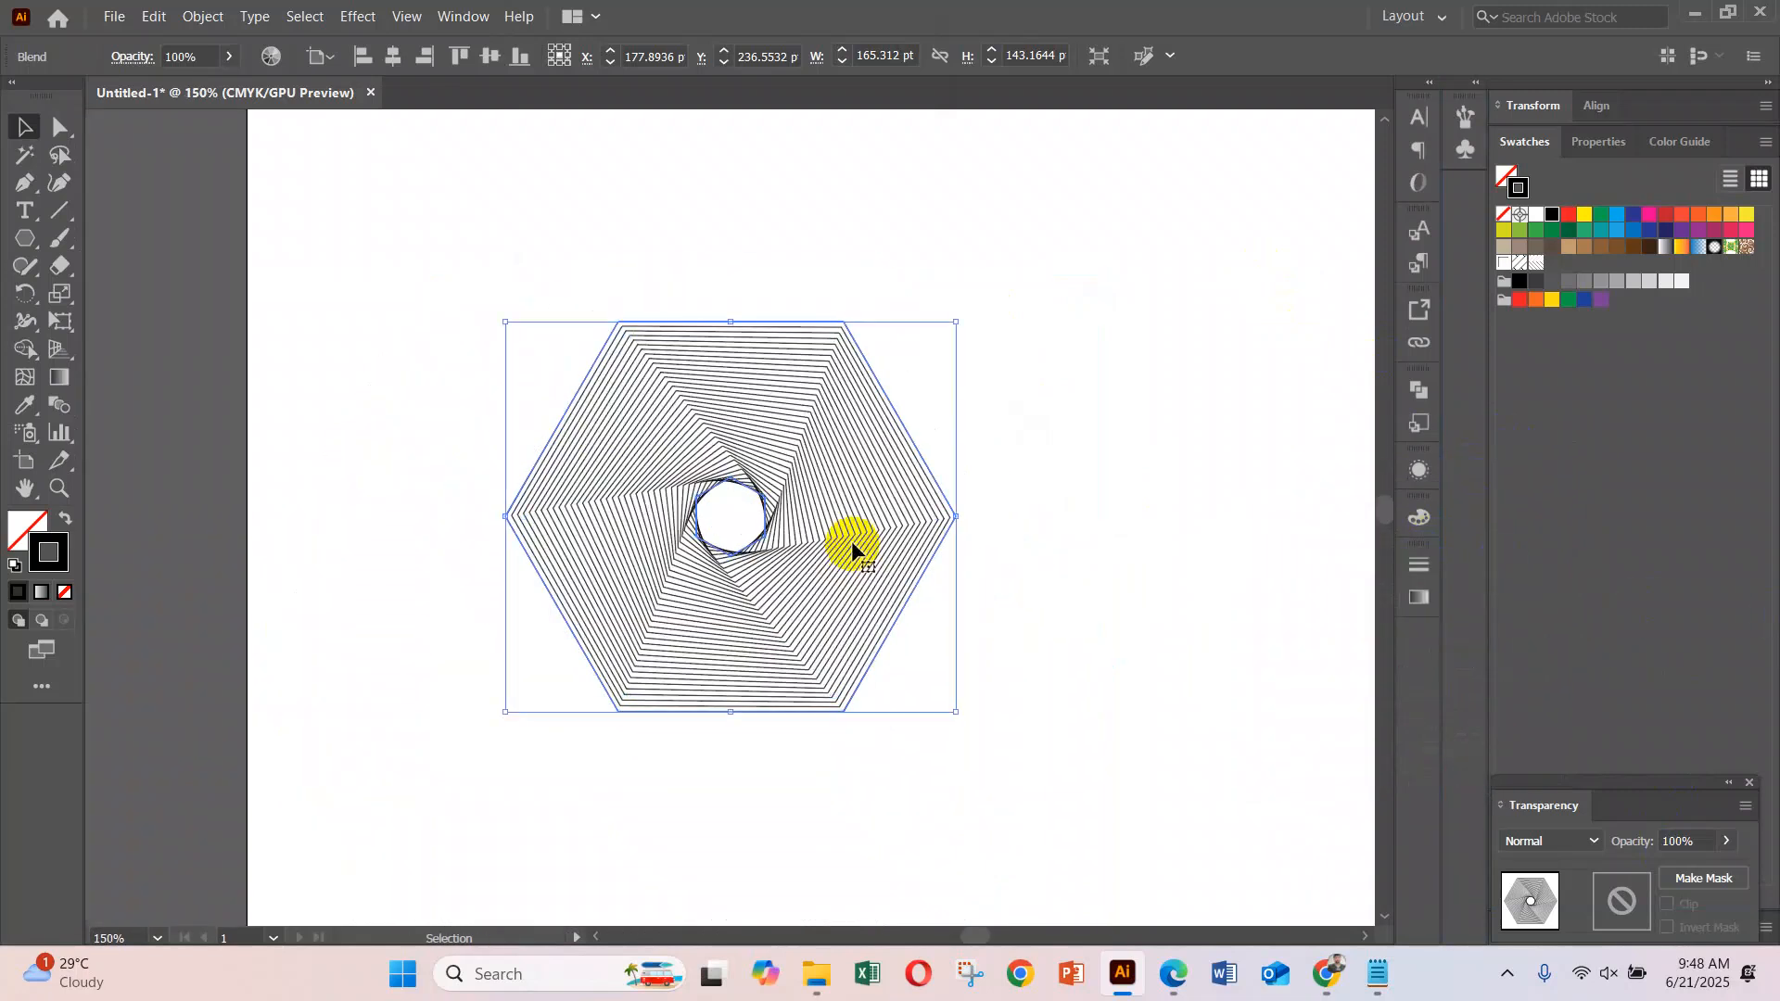
Scale the nested hexagon blend down to about 59.4 by 51.5 pt and move it near the artboard's upper-left area
{"action": "scroll", "coordinate": [844, 547], "scroll_direction": "up", "scroll_amount": 2}
{"action": "left_click_drag", "start_coordinate": [958, 411], "coordinate": [662, 661]}
{"action": "left_click_drag", "start_coordinate": [619, 724], "coordinate": [542, 364]}
{"action": "left_click", "coordinate": [558, 362], "text": "ctrl"}
{"action": "left_click_drag", "start_coordinate": [698, 504], "coordinate": [735, 516]}
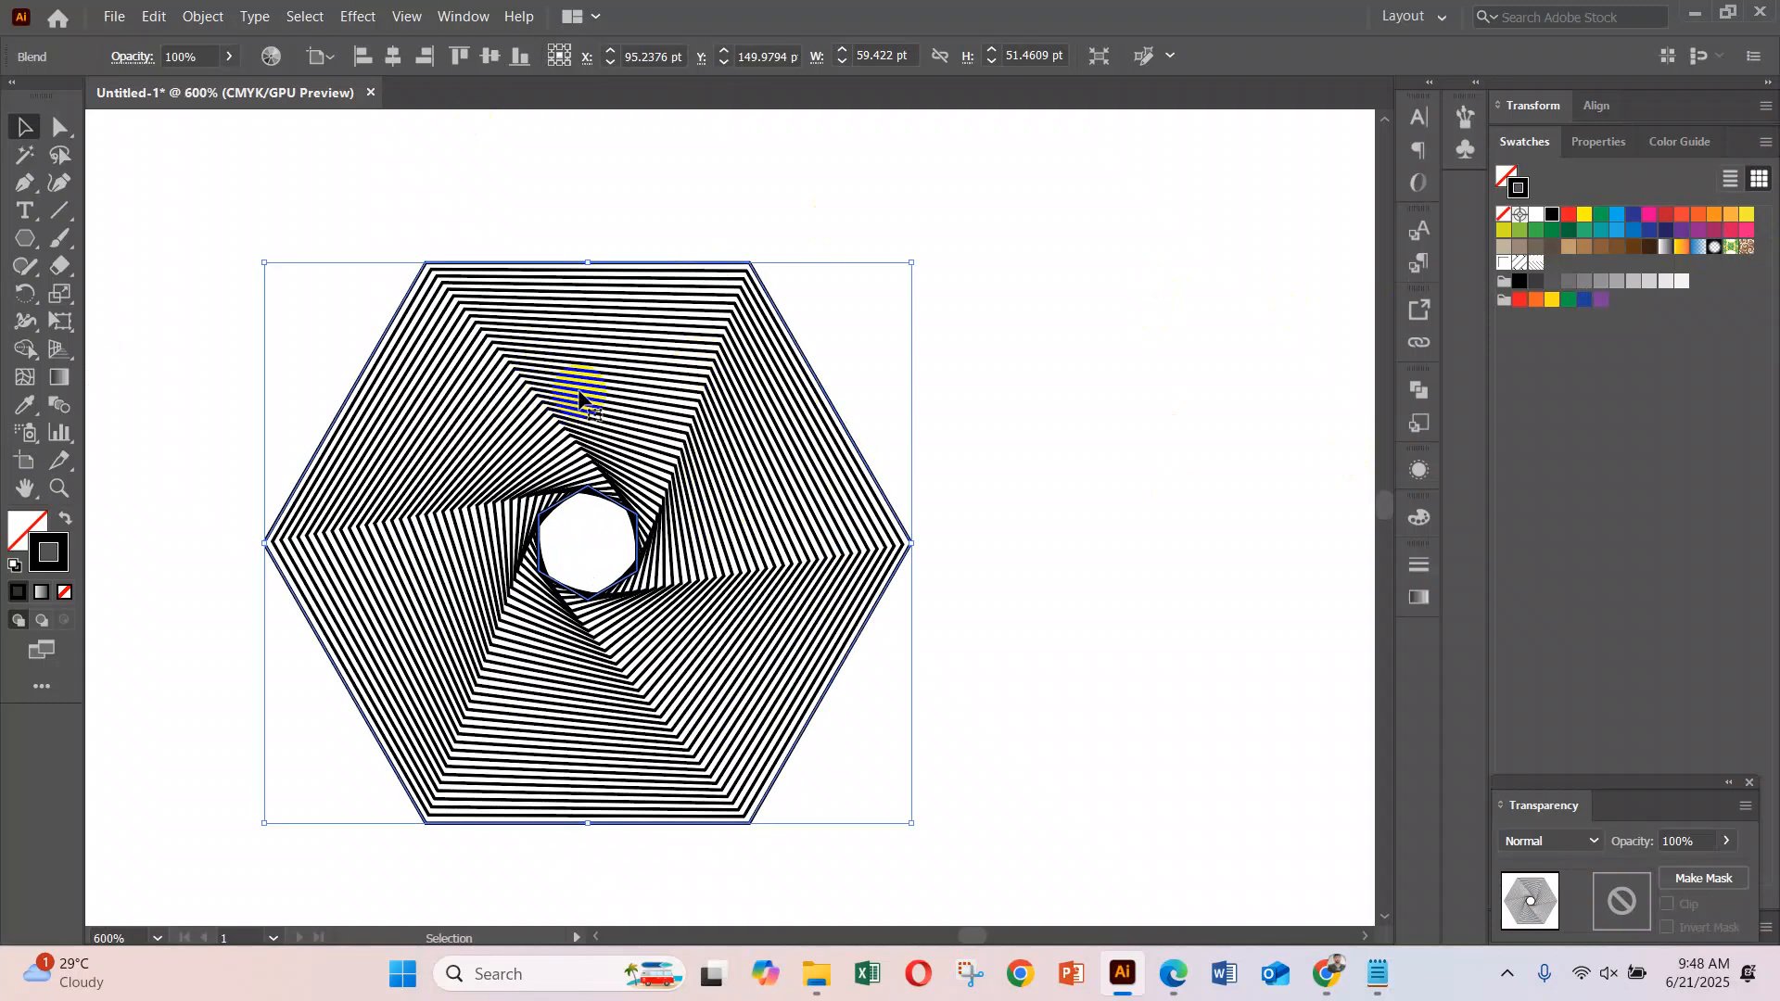
{"action": "key", "text": "ctrl+minus"}
{"action": "key", "text": "ctrl+minus"}
{"action": "key", "text": "ctrl+minus"}
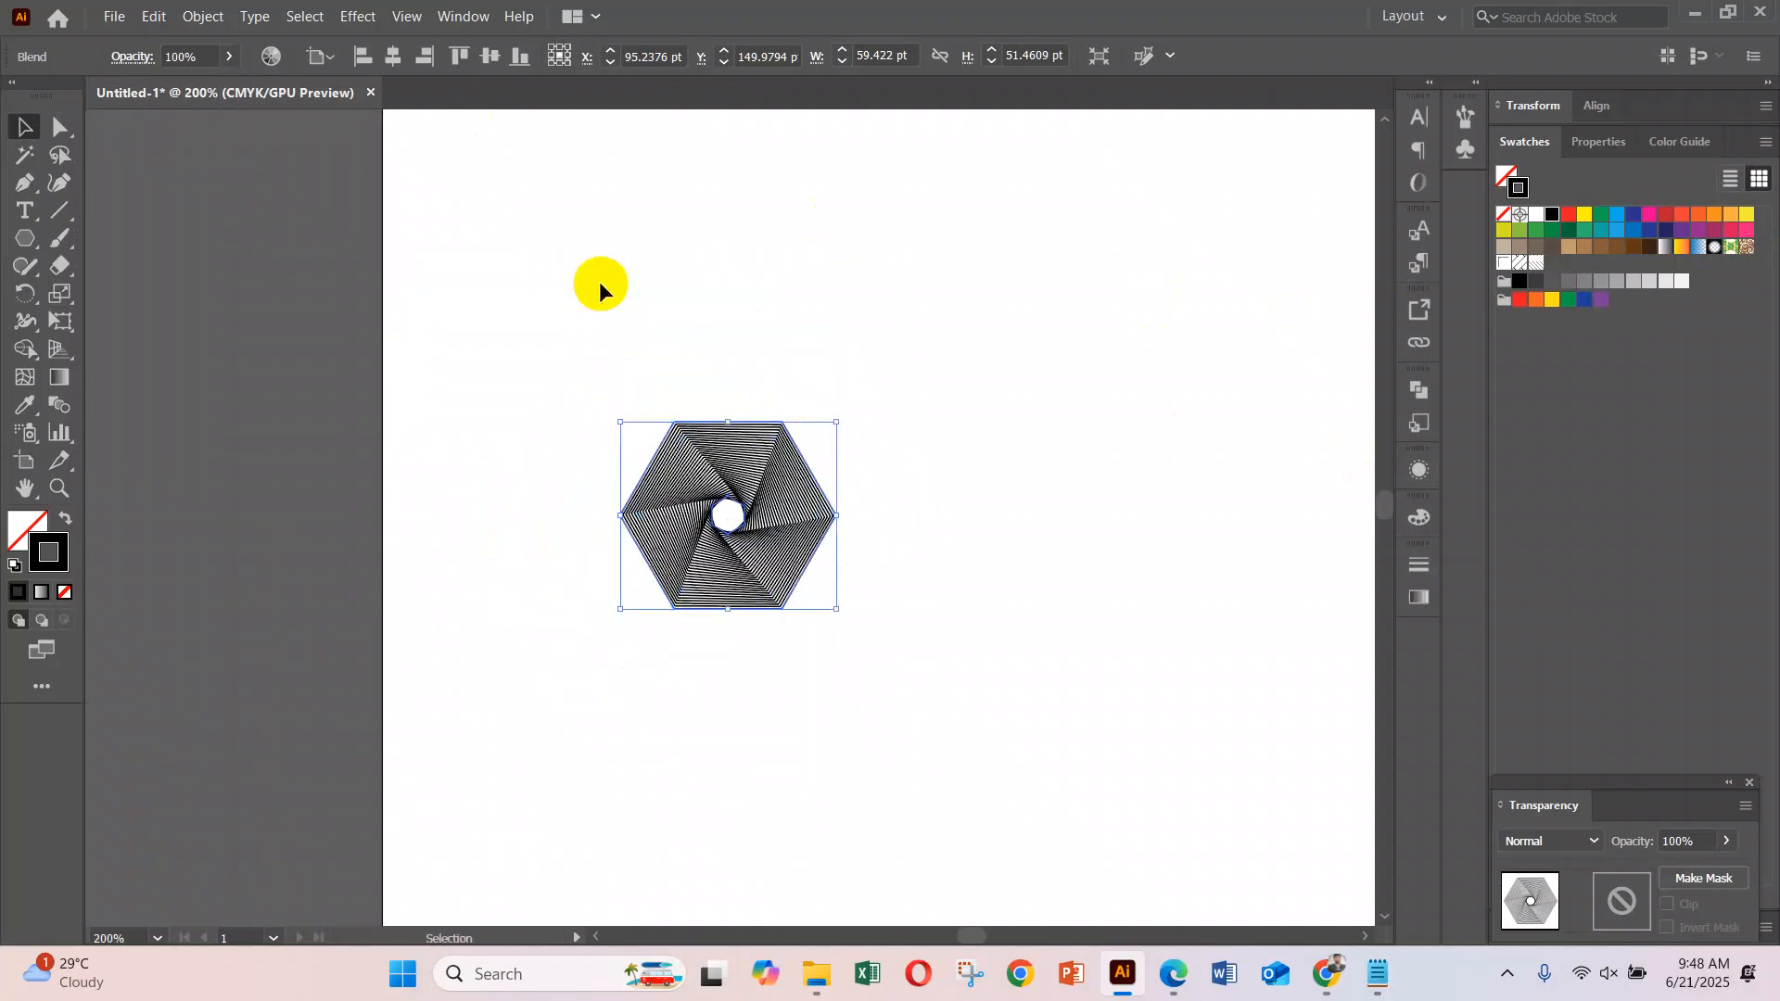
Open Pattern Options and make a new pattern from the selected hexagon blend
{"action": "left_click", "coordinate": [451, 28]}
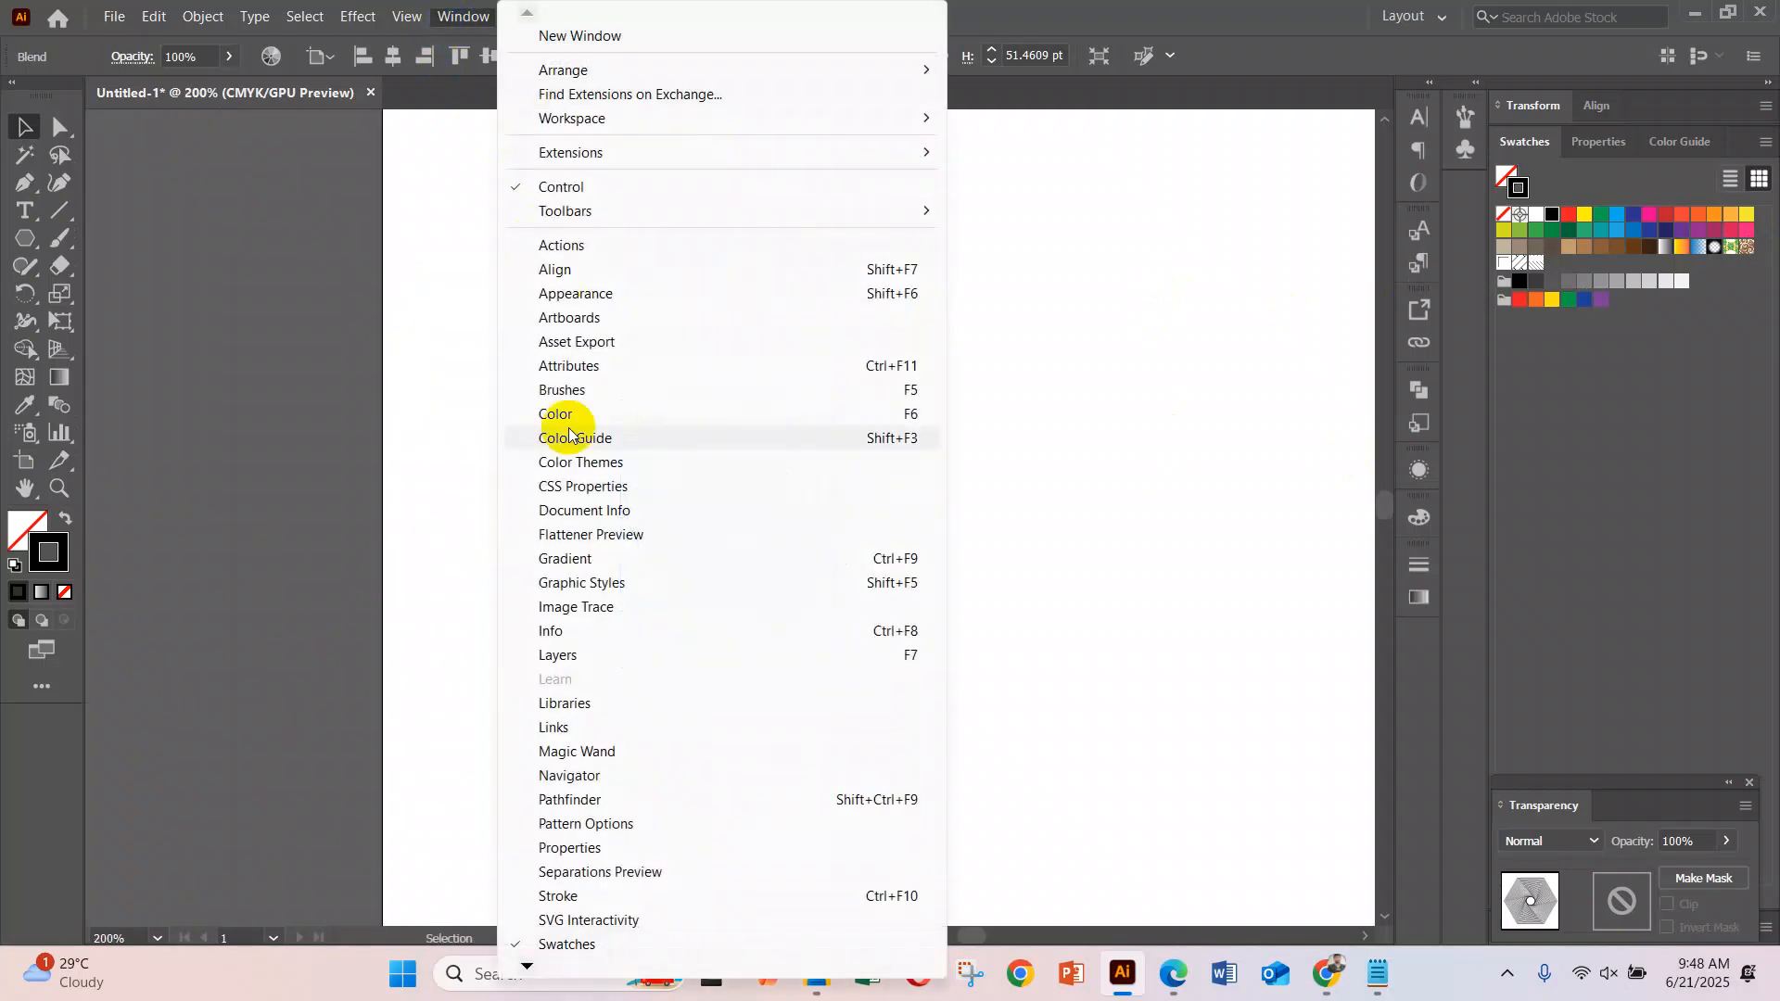
{"action": "left_click", "coordinate": [610, 824]}
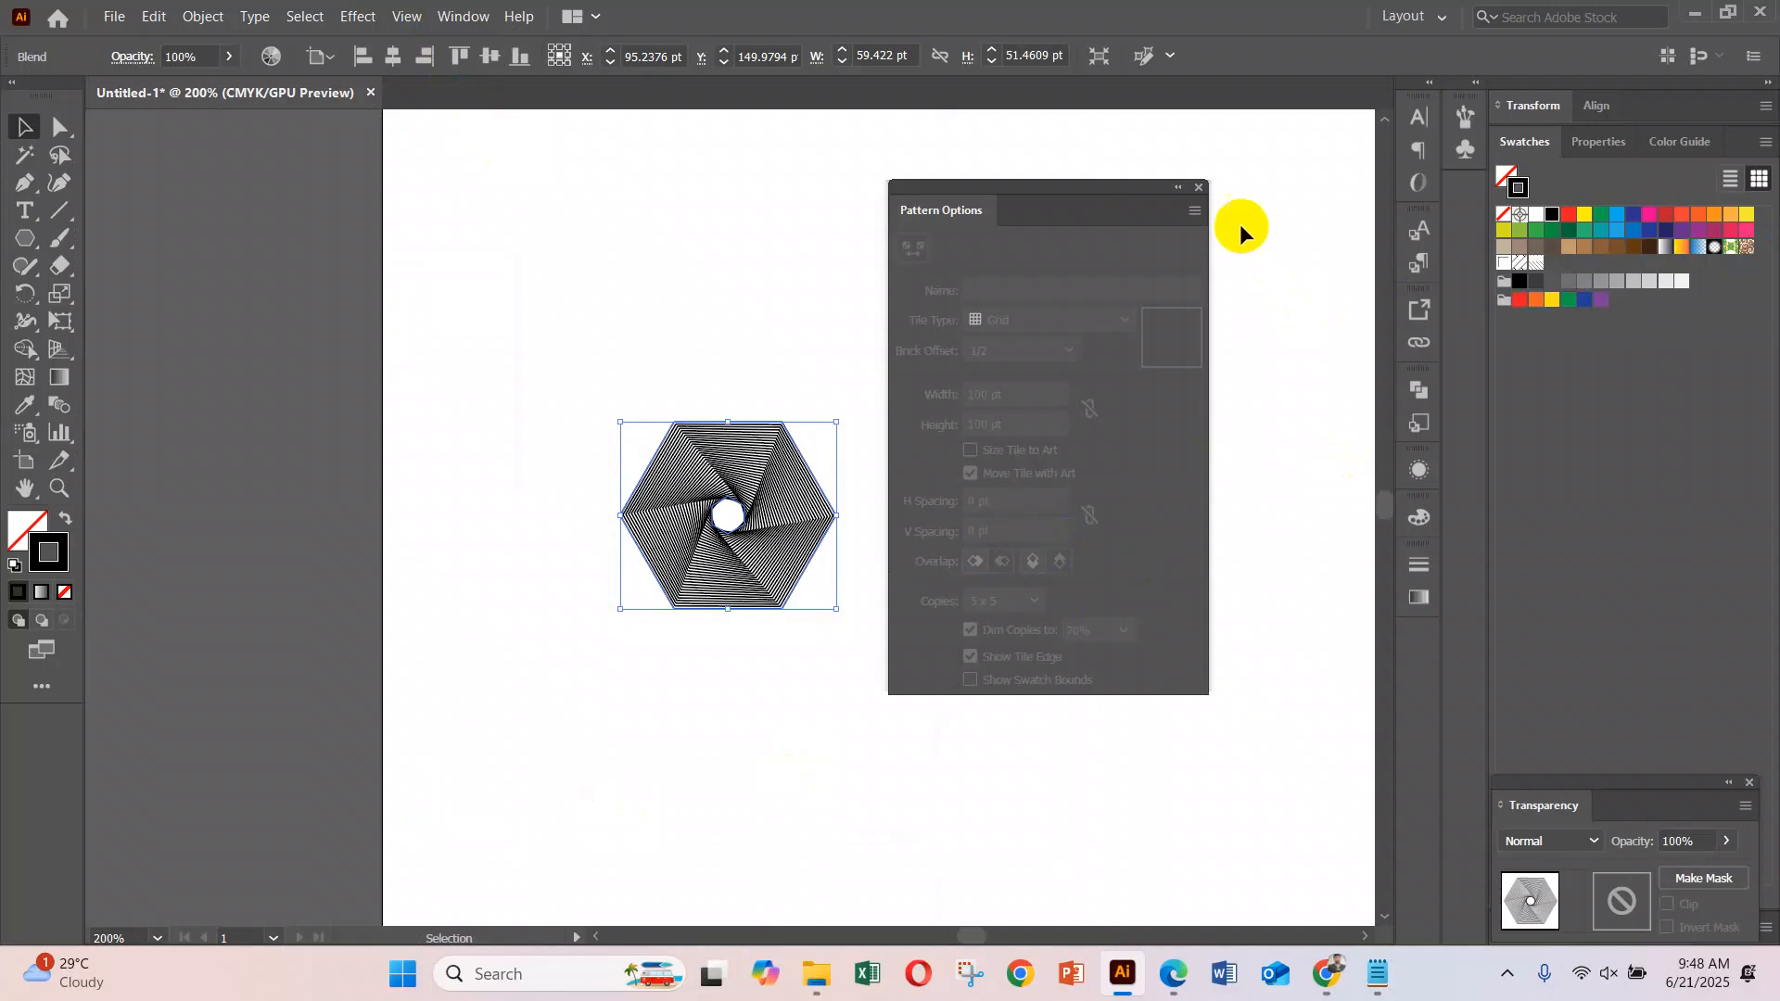
{"action": "left_click", "coordinate": [1195, 211]}
{"action": "left_click", "coordinate": [1324, 226]}
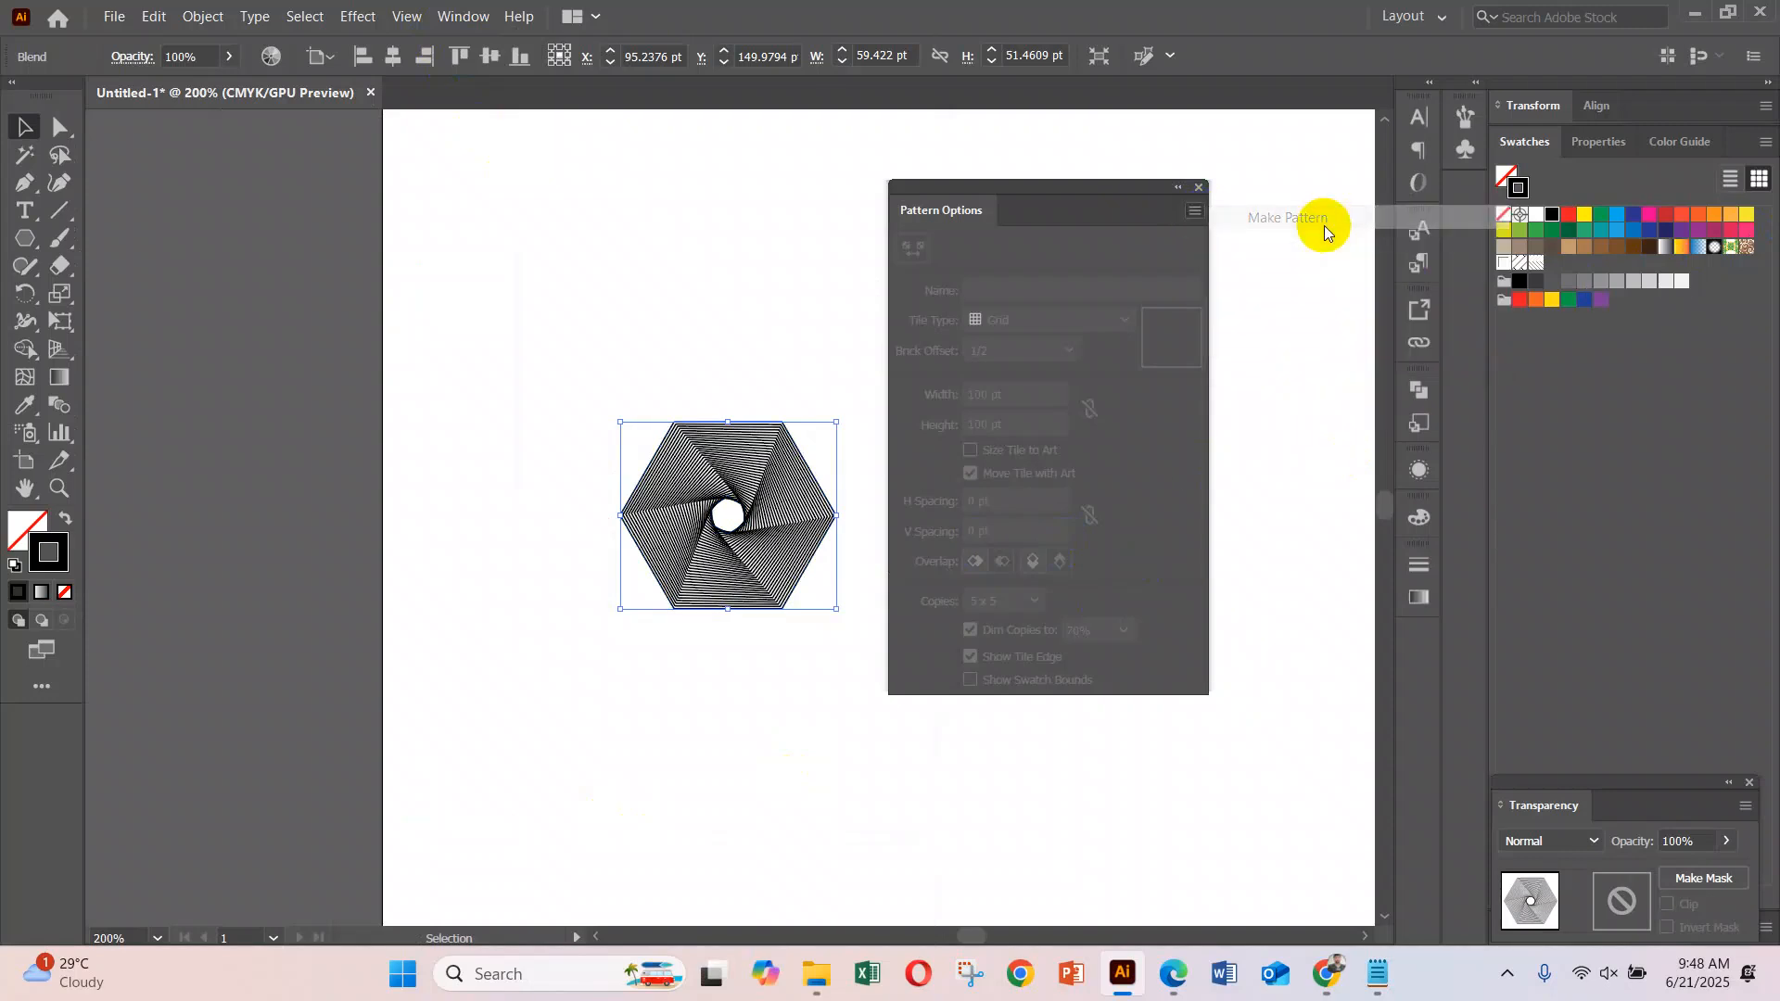
{"action": "left_click", "coordinate": [1112, 532]}
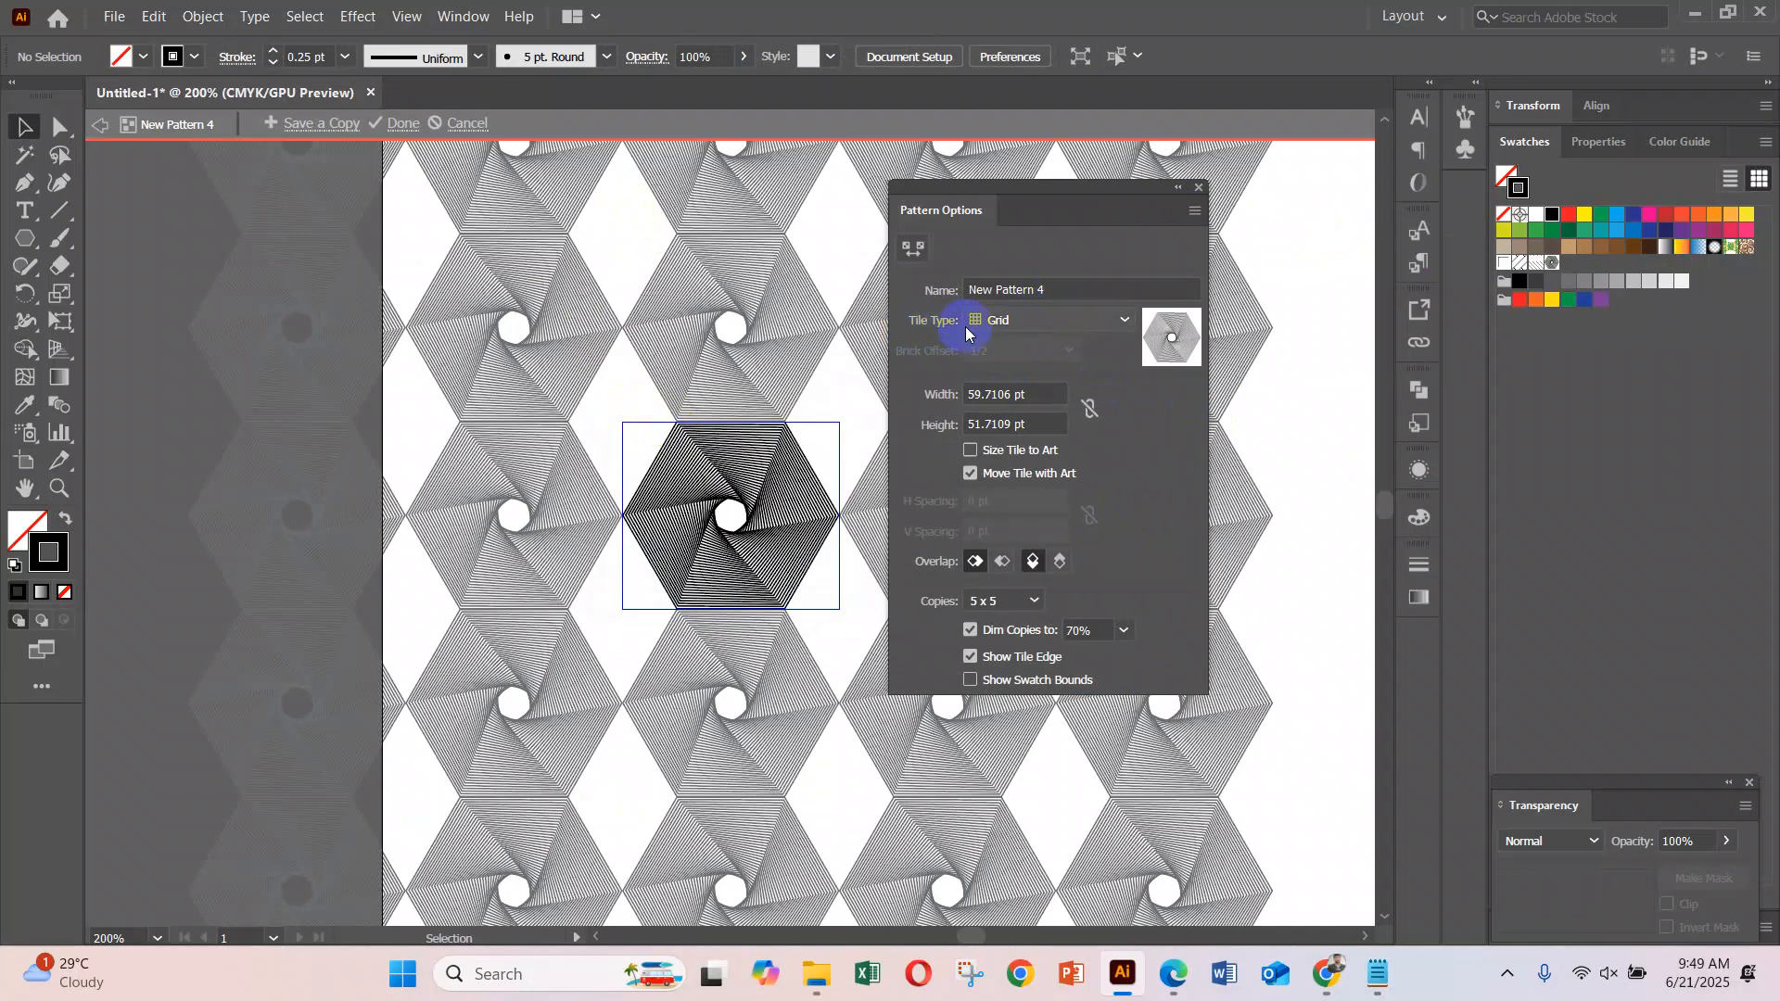
Try the Brick by Row tile type, reducing the tile width to 40 pt and raising it back to 57 pt
{"action": "left_click", "coordinate": [1023, 323]}
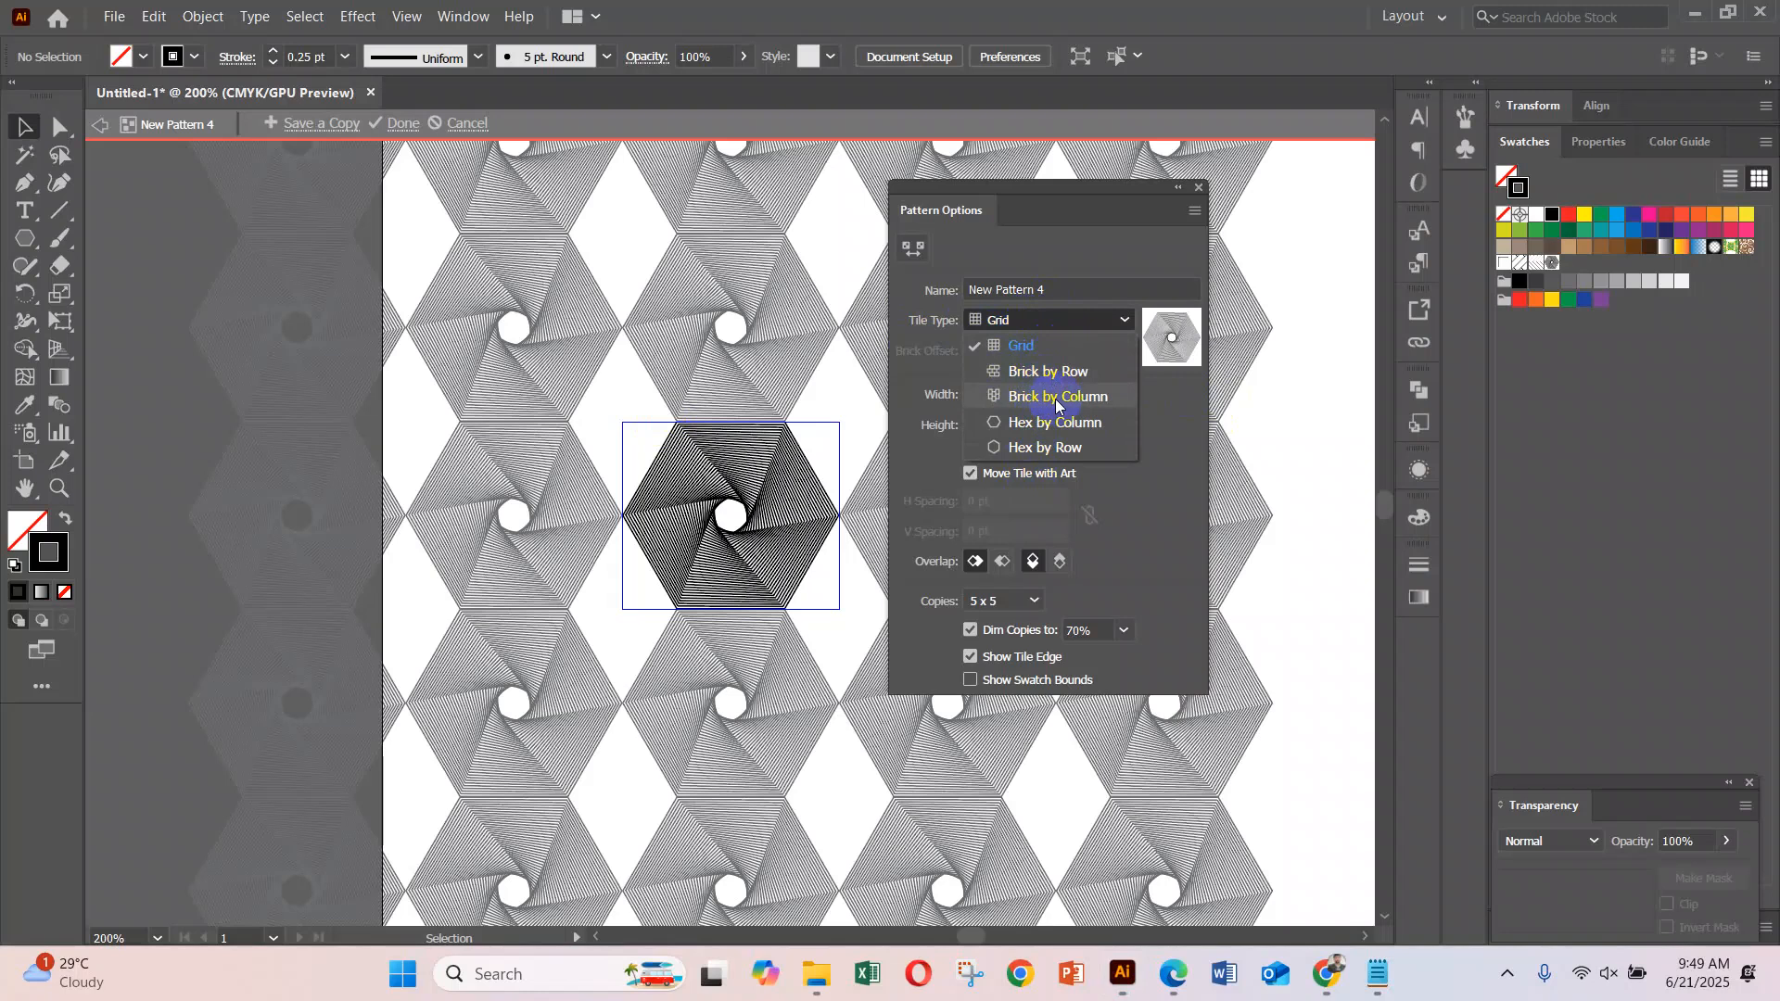
{"action": "left_click", "coordinate": [1017, 373]}
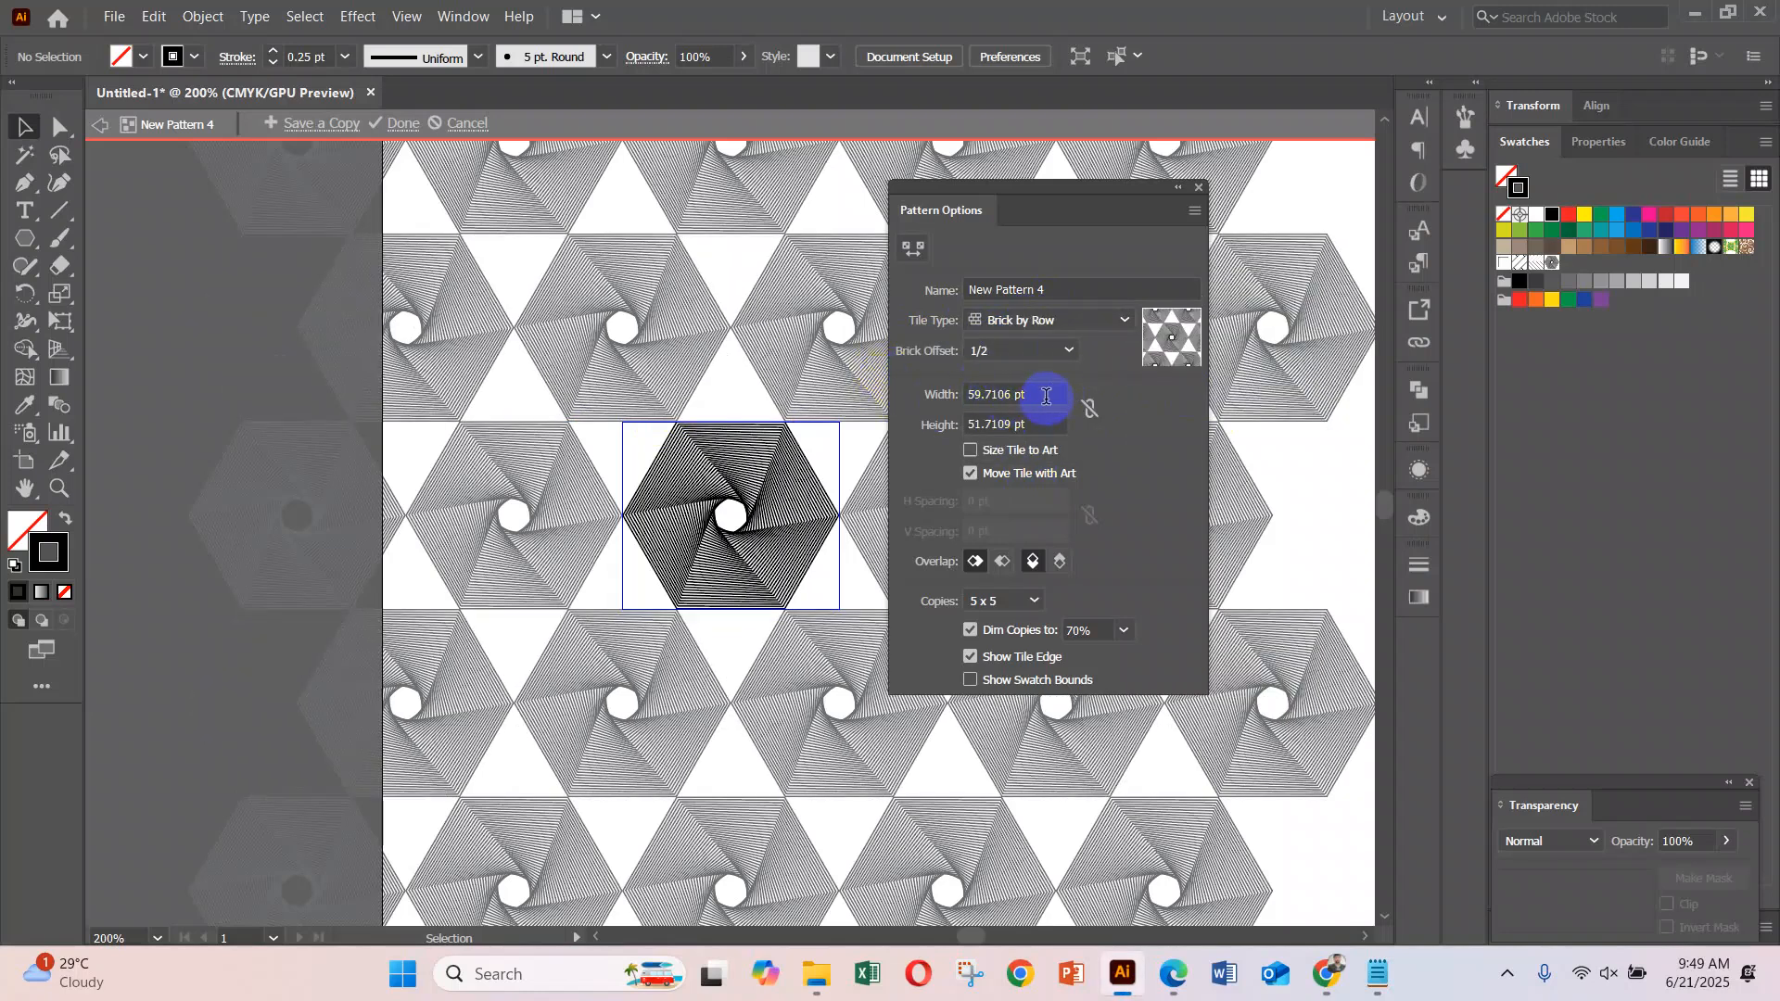
{"action": "triple_click", "coordinate": [1041, 392]}
{"action": "type", "text": "56"}
{"action": "key", "text": "Return"}
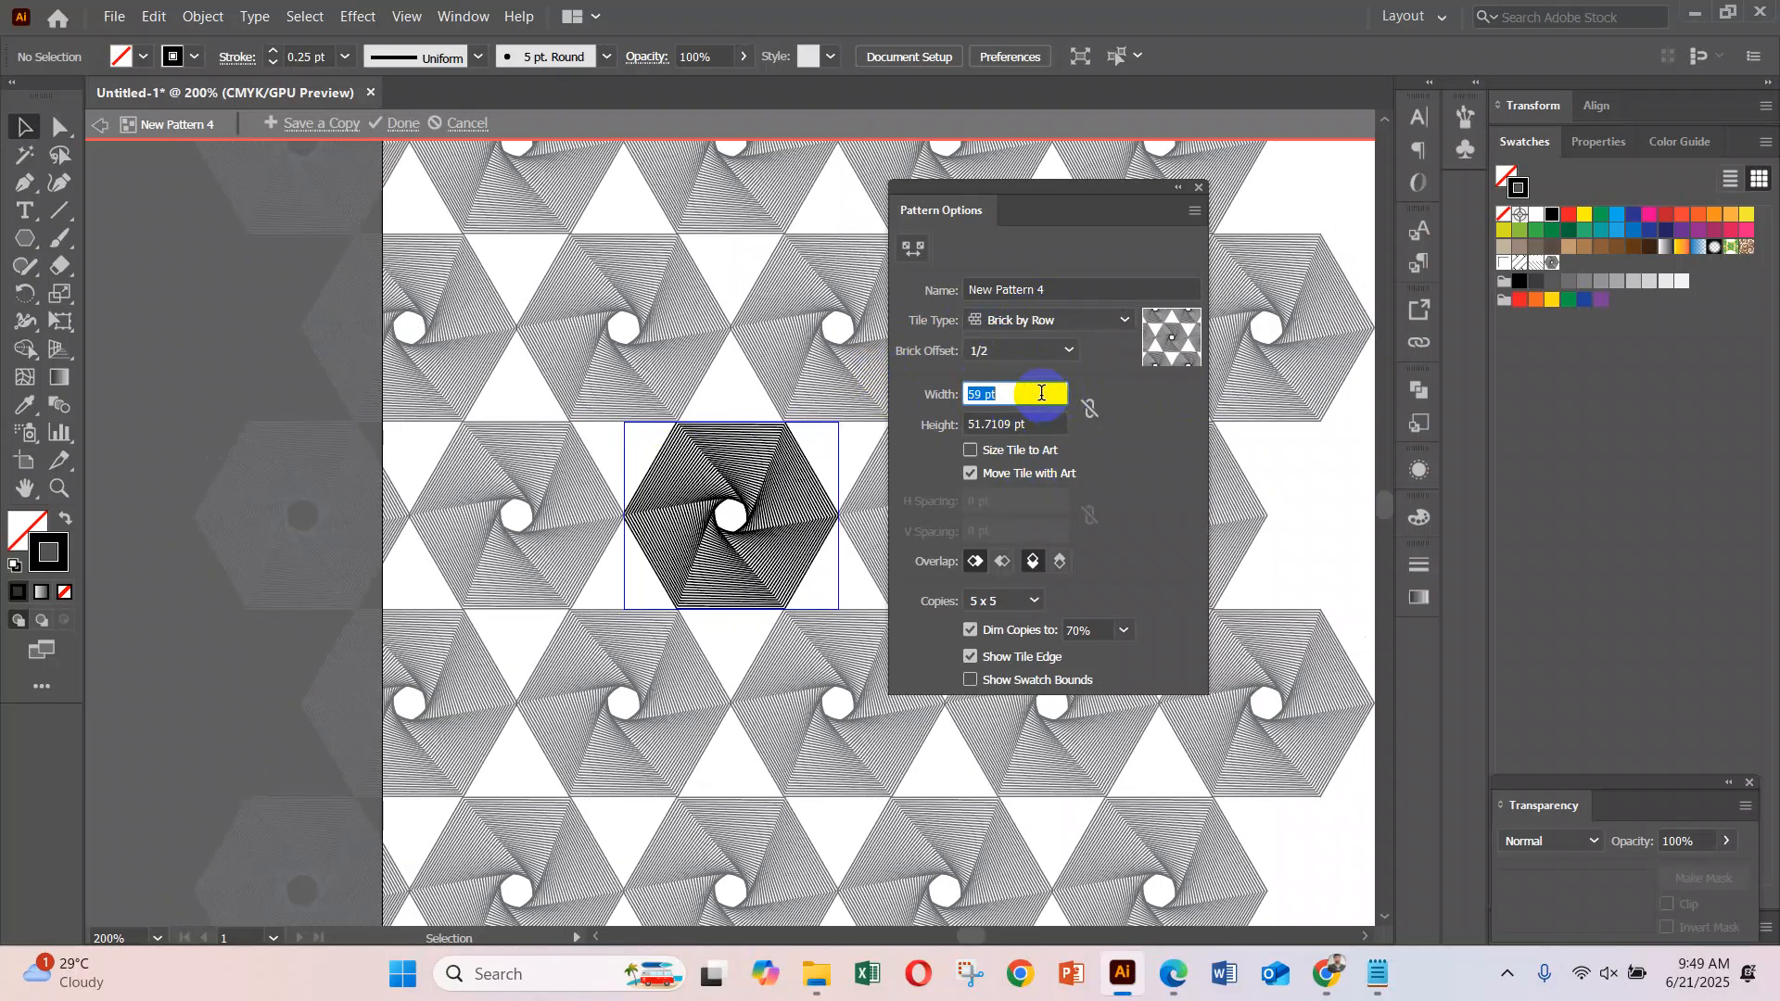
{"action": "key", "text": "Down"}
{"action": "key", "text": "Down"}
{"action": "key", "text": "Down"}
{"action": "key", "text": "Down"}
{"action": "key", "text": "Down"}
{"action": "key", "text": "Down"}
{"action": "key", "text": "Down"}
{"action": "key", "text": "Down"}
{"action": "key", "text": "Down"}
{"action": "key", "text": "Down"}
{"action": "key", "text": "Down"}
{"action": "key", "text": "Down"}
{"action": "key", "text": "Down"}
{"action": "key", "text": "Down"}
{"action": "key", "text": "Down"}
{"action": "key", "text": "Down"}
{"action": "key", "text": "Down"}
{"action": "key", "text": "Down"}
{"action": "key", "text": "Down"}
{"action": "key", "text": "Down"}
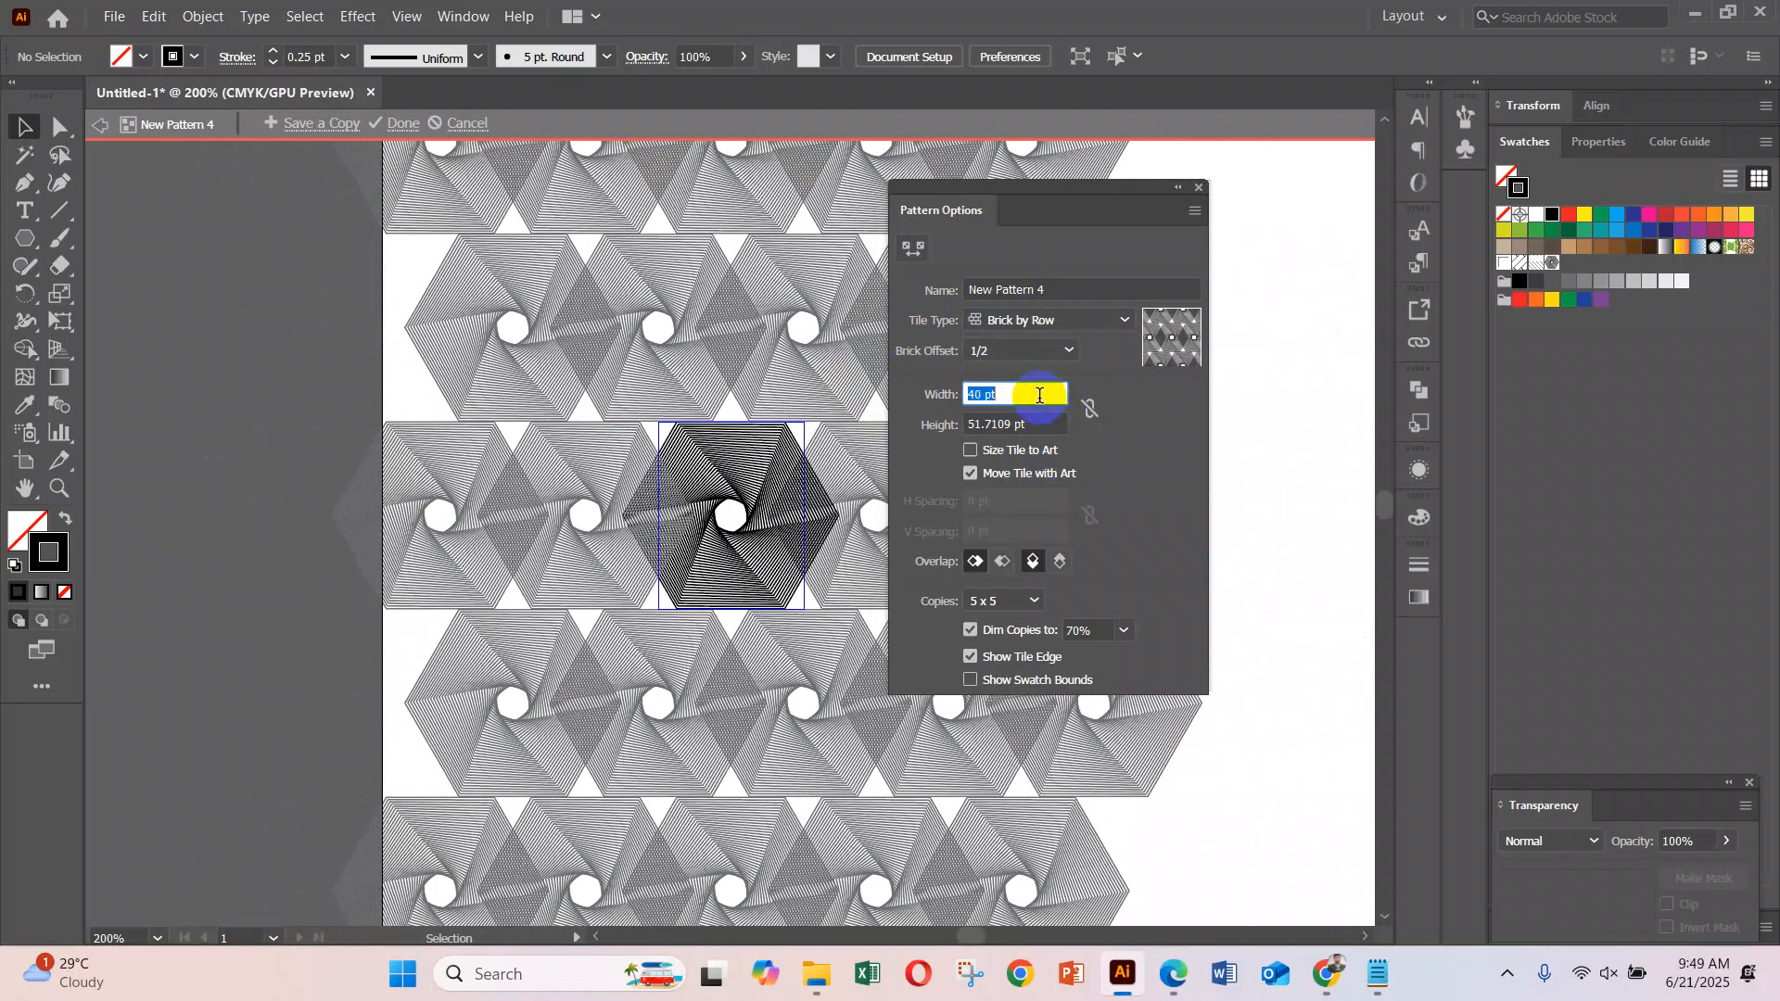
{"action": "key", "text": "Up"}
{"action": "key", "text": "Up"}
{"action": "key", "text": "Up"}
{"action": "key", "text": "Up"}
{"action": "key", "text": "Up"}
{"action": "key", "text": "Up"}
{"action": "key", "text": "Up"}
{"action": "key", "text": "Up"}
{"action": "key", "text": "Up"}
{"action": "key", "text": "Up"}
{"action": "key", "text": "Up"}
{"action": "key", "text": "Up"}
{"action": "key", "text": "Up"}
{"action": "key", "text": "Up"}
{"action": "key", "text": "Up"}
{"action": "key", "text": "Up"}
{"action": "key", "text": "Up"}
{"action": "key", "text": "Up"}
{"action": "key", "text": "Up"}
{"action": "key", "text": "Up"}
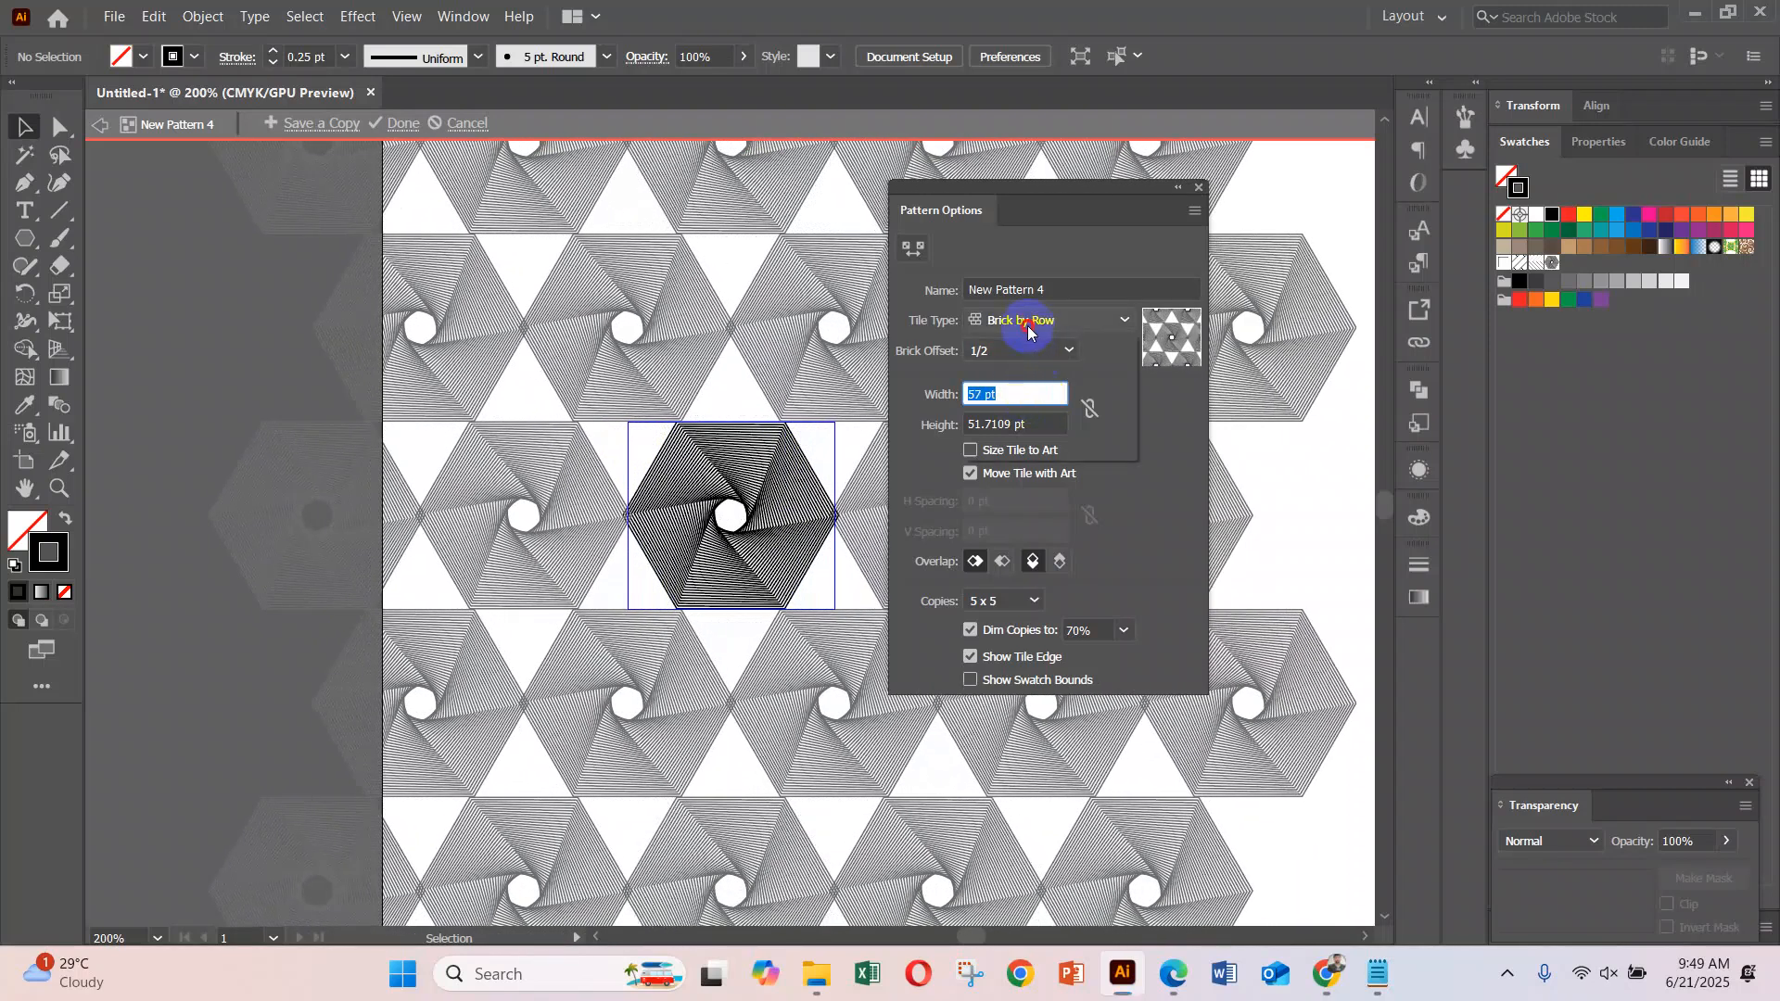
Set the tile type to Brick by Column with a tile width of 45 pt and finish the pattern
{"action": "left_click", "coordinate": [1028, 322]}
{"action": "left_click", "coordinate": [1027, 397]}
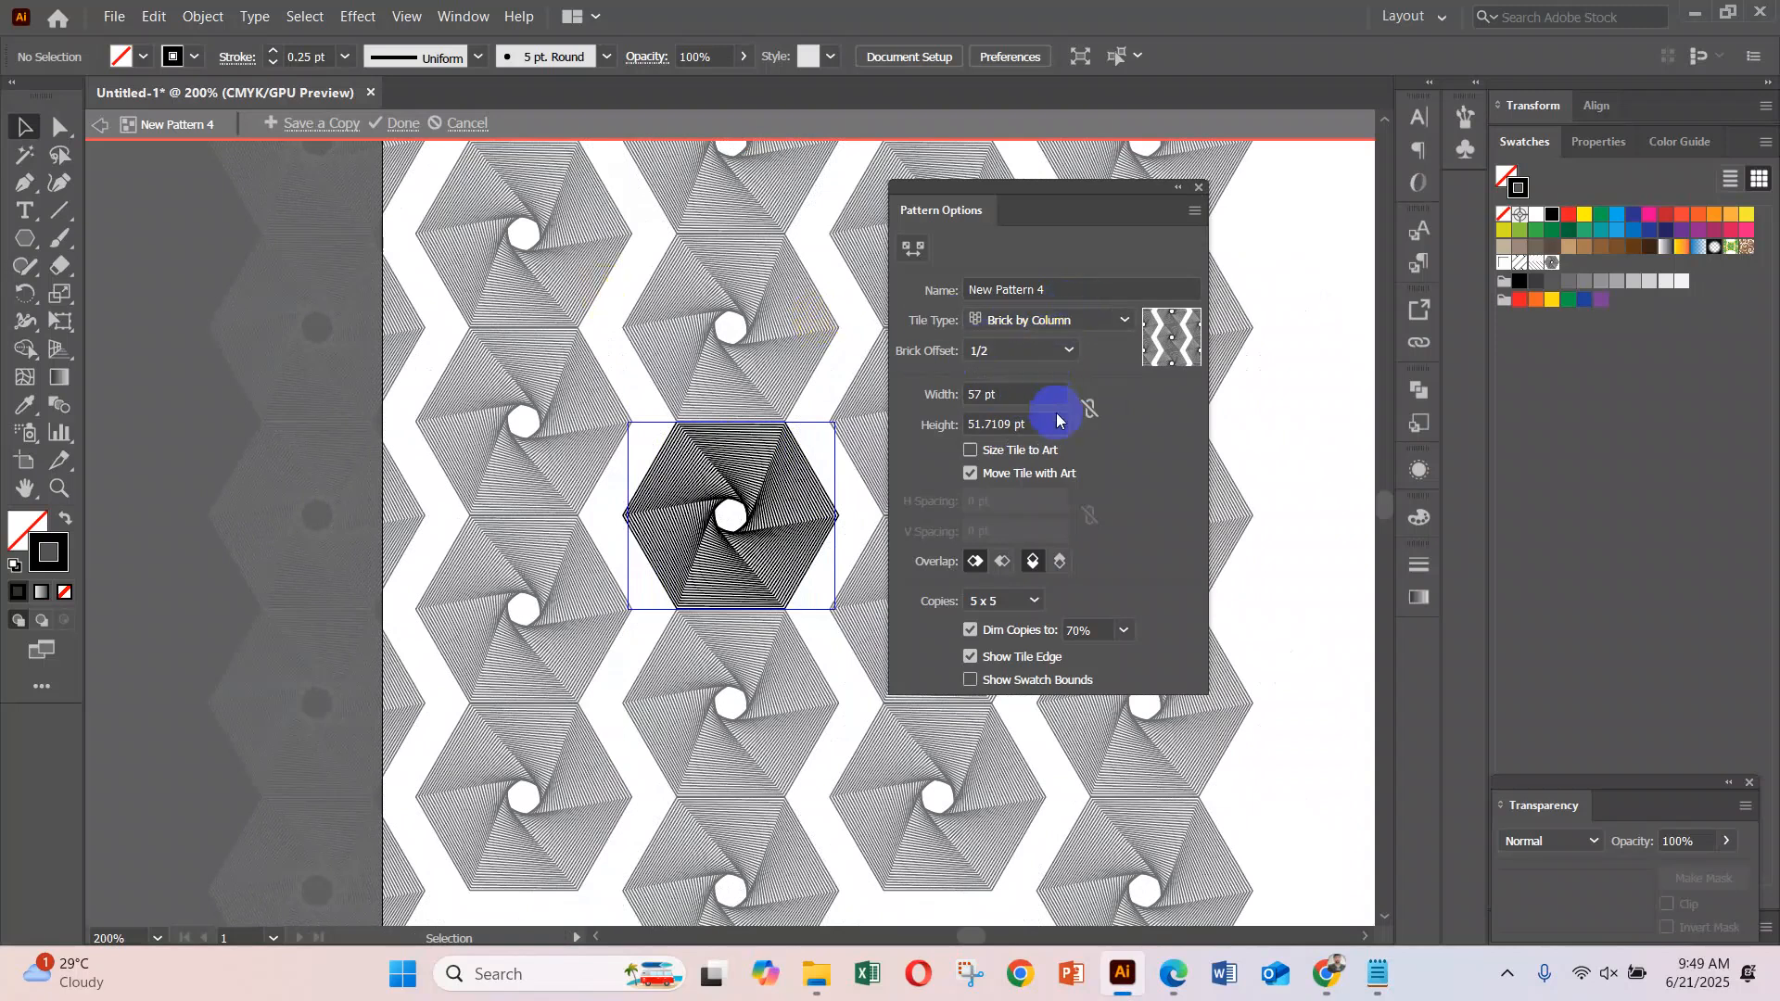
{"action": "key", "text": "Down"}
{"action": "key", "text": "Down"}
{"action": "key", "text": "Down"}
{"action": "key", "text": "Down"}
{"action": "key", "text": "Down"}
{"action": "key", "text": "Down"}
{"action": "key", "text": "Down"}
{"action": "key", "text": "Down"}
{"action": "key", "text": "Down"}
{"action": "key", "text": "Down"}
{"action": "key", "text": "Down"}
{"action": "key", "text": "Down"}
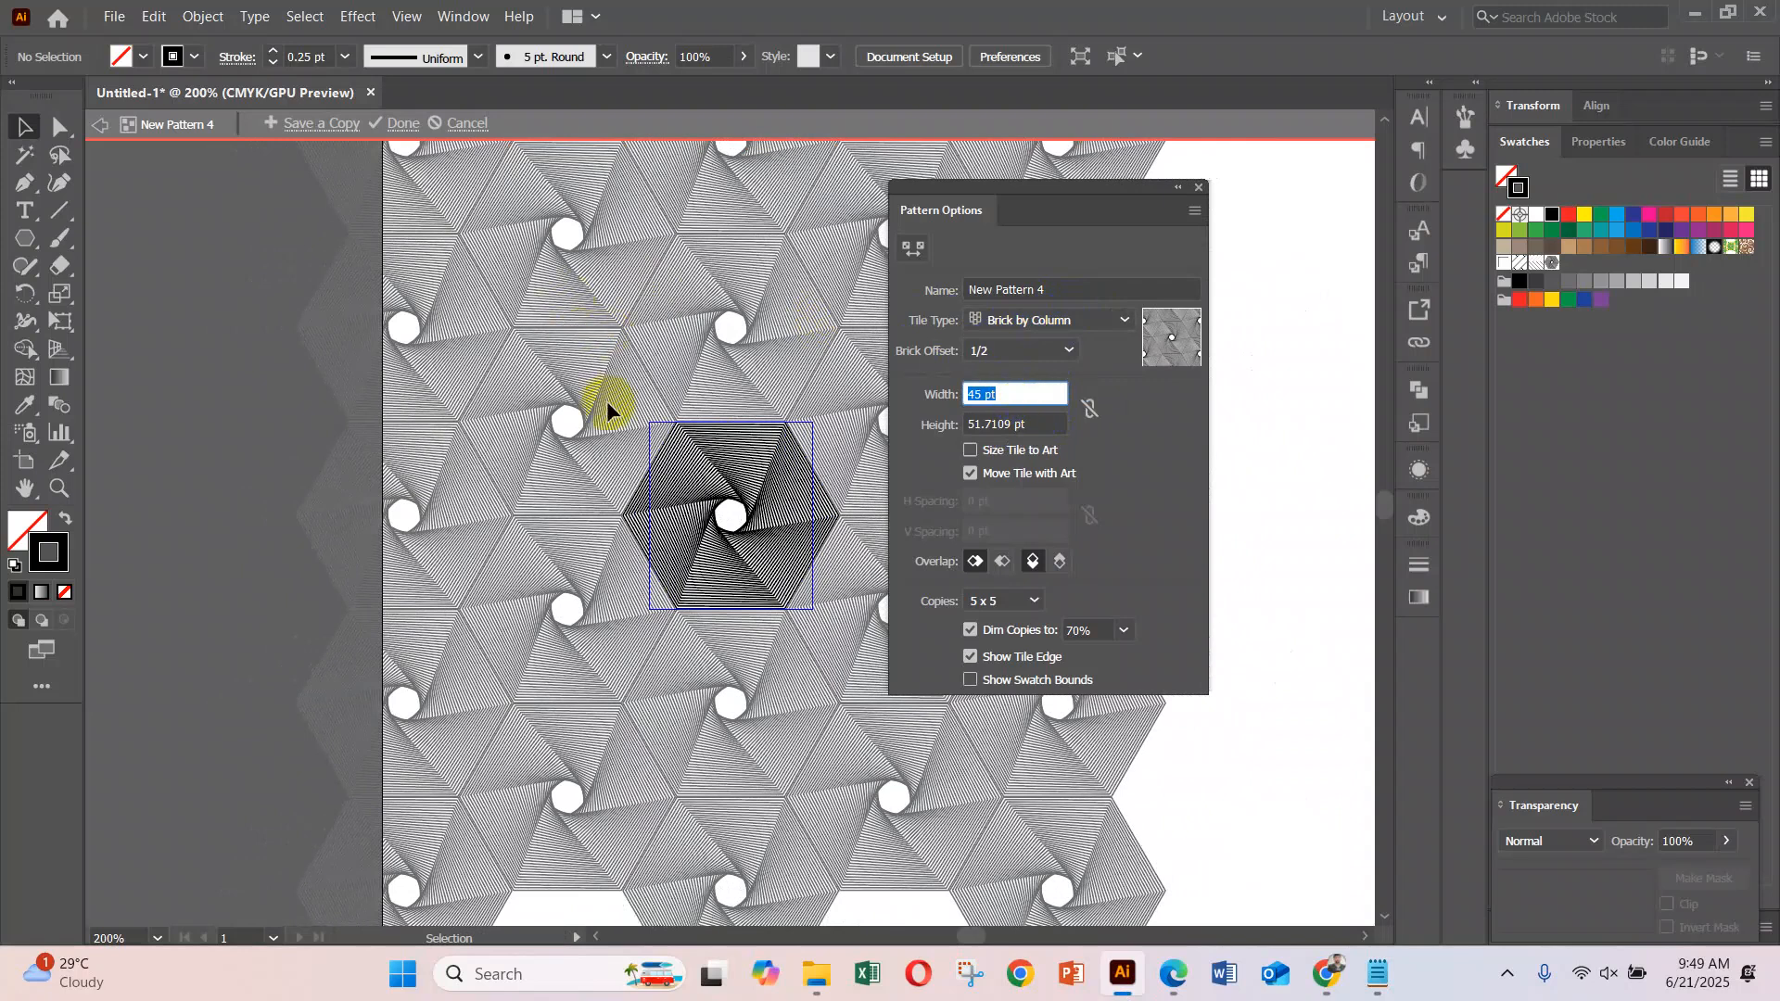
{"action": "left_click", "coordinate": [964, 396]}
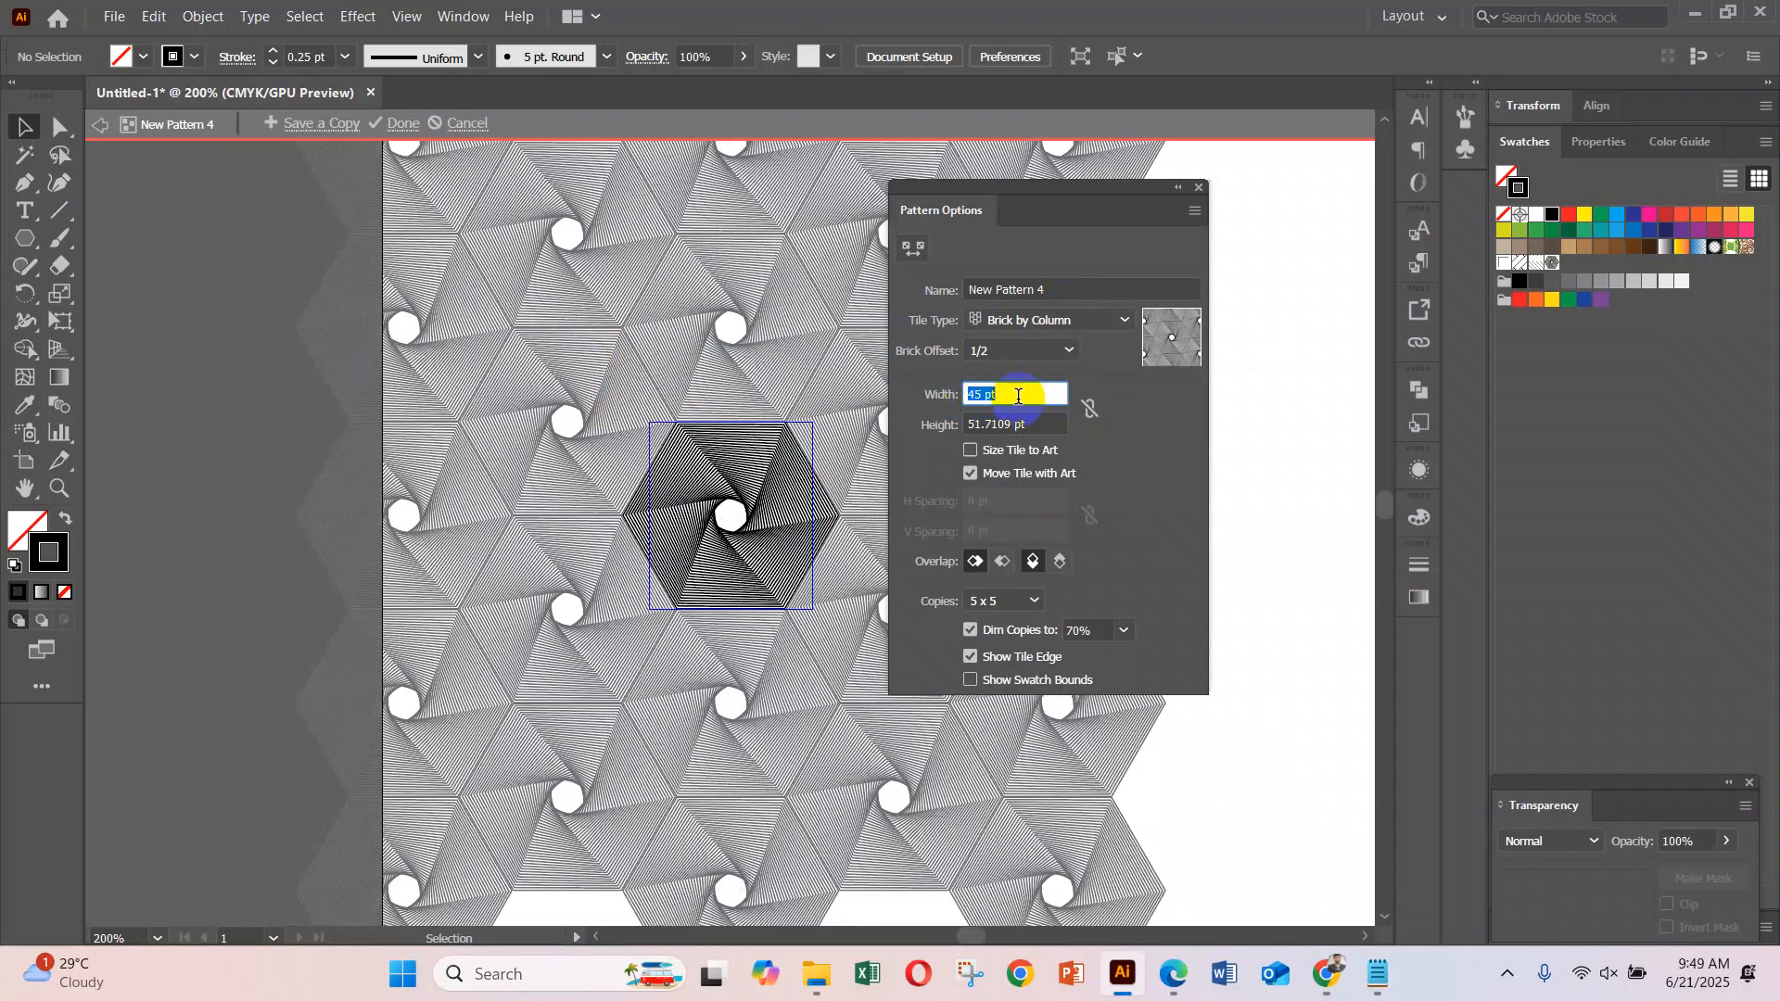
{"action": "left_click", "coordinate": [413, 127]}
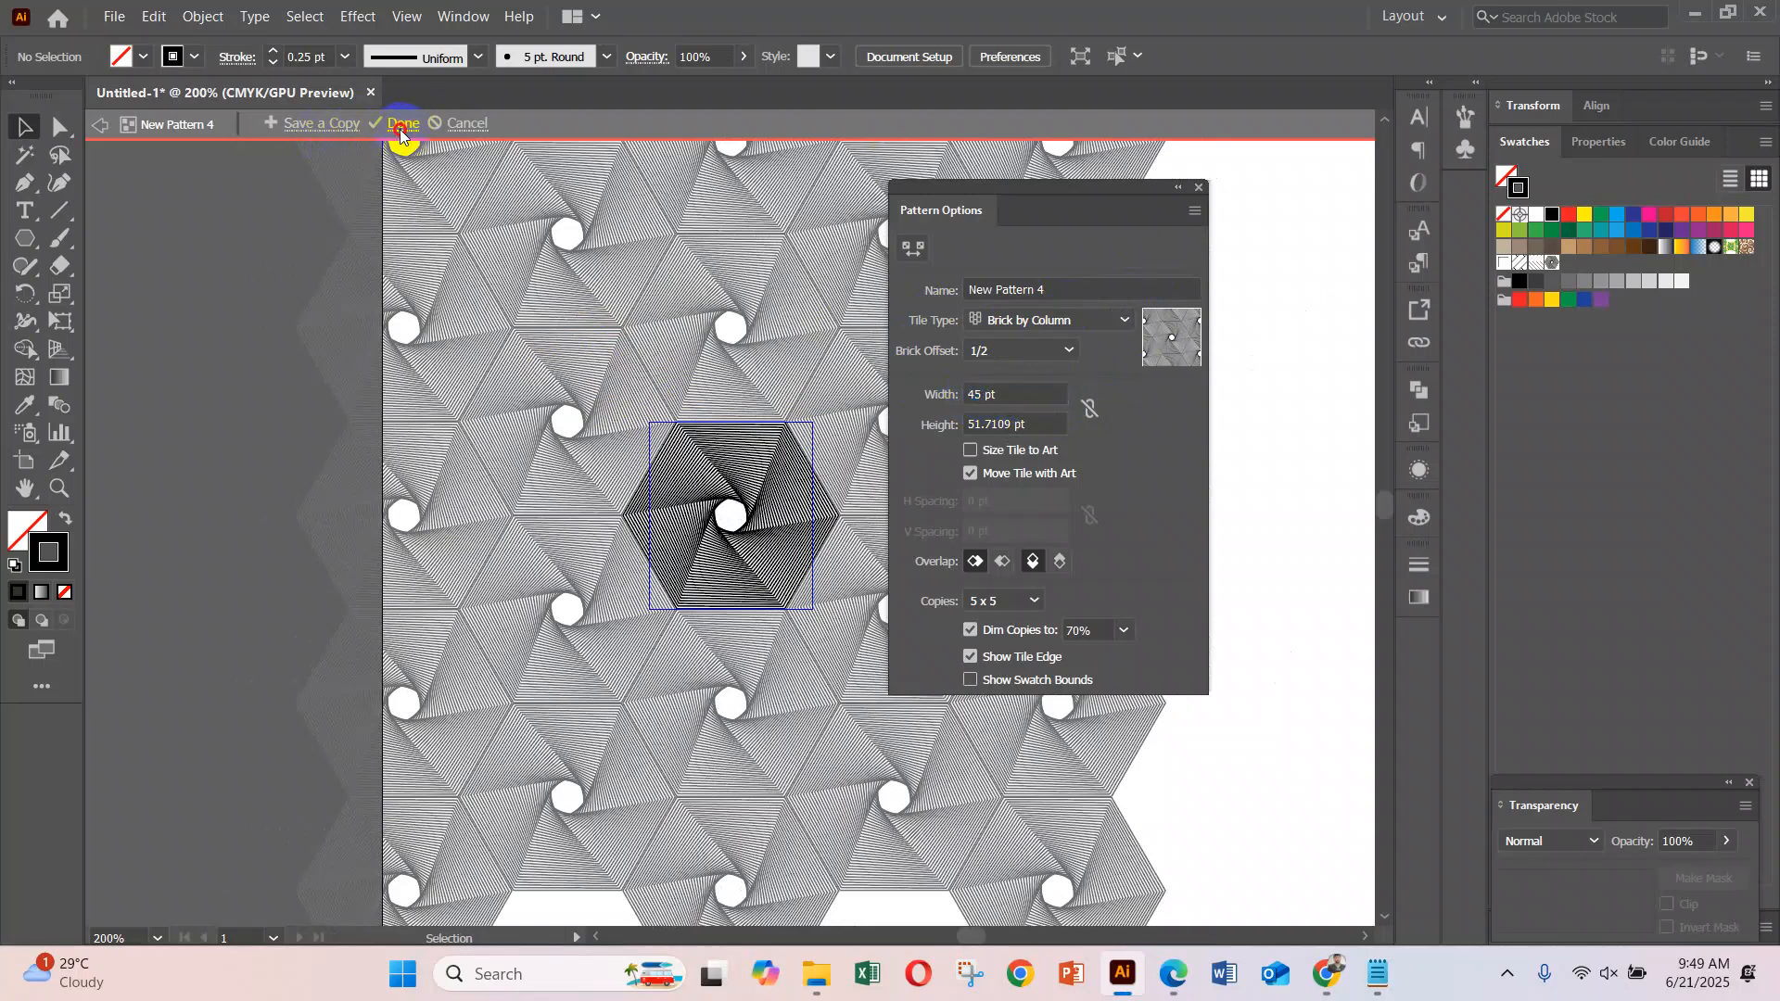
Move the hexagon blend off the artboard, just beyond its left edge, and deselect it
{"action": "left_click", "coordinate": [823, 497]}
{"action": "left_click_drag", "start_coordinate": [822, 497], "coordinate": [285, 497]}
{"action": "left_click", "coordinate": [766, 508]}
{"action": "key", "text": "ctrl+minus"}
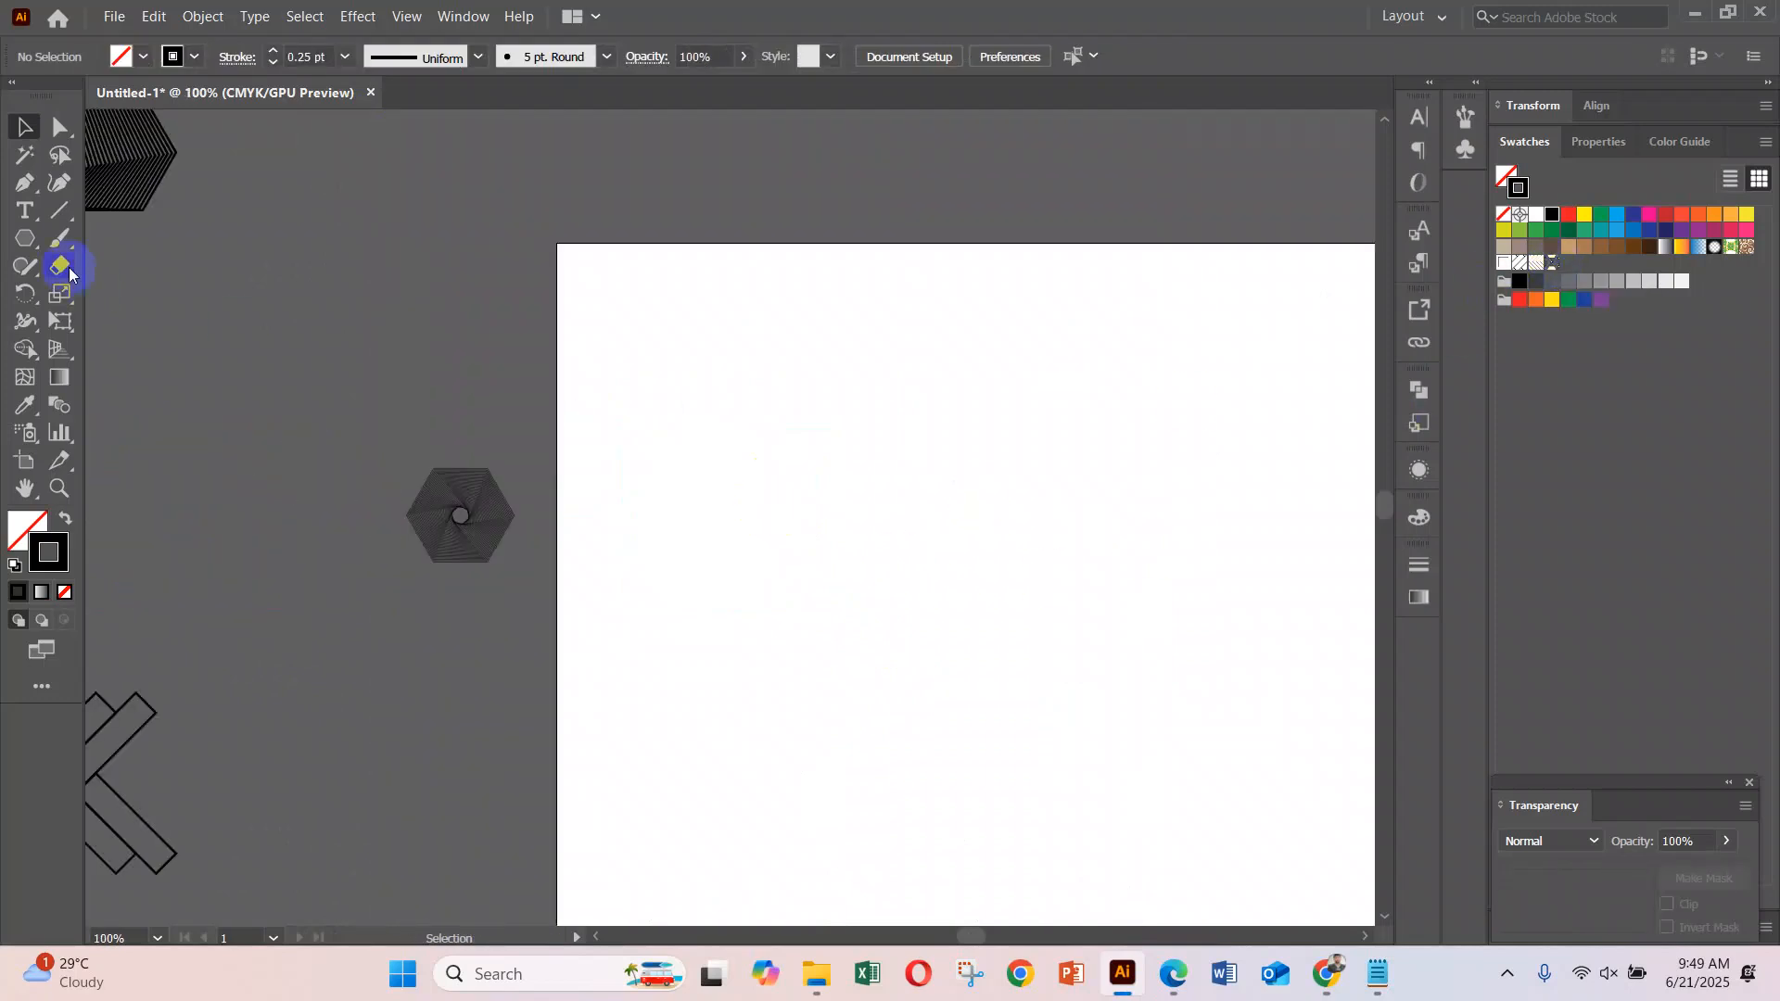
Draw a rectangle that covers nearly the whole artboard
{"action": "left_click_drag", "start_coordinate": [27, 243], "coordinate": [70, 236]}
{"action": "left_click_drag", "start_coordinate": [1178, 497], "coordinate": [715, 326]}
{"action": "key", "text": "ctrl+minus"}
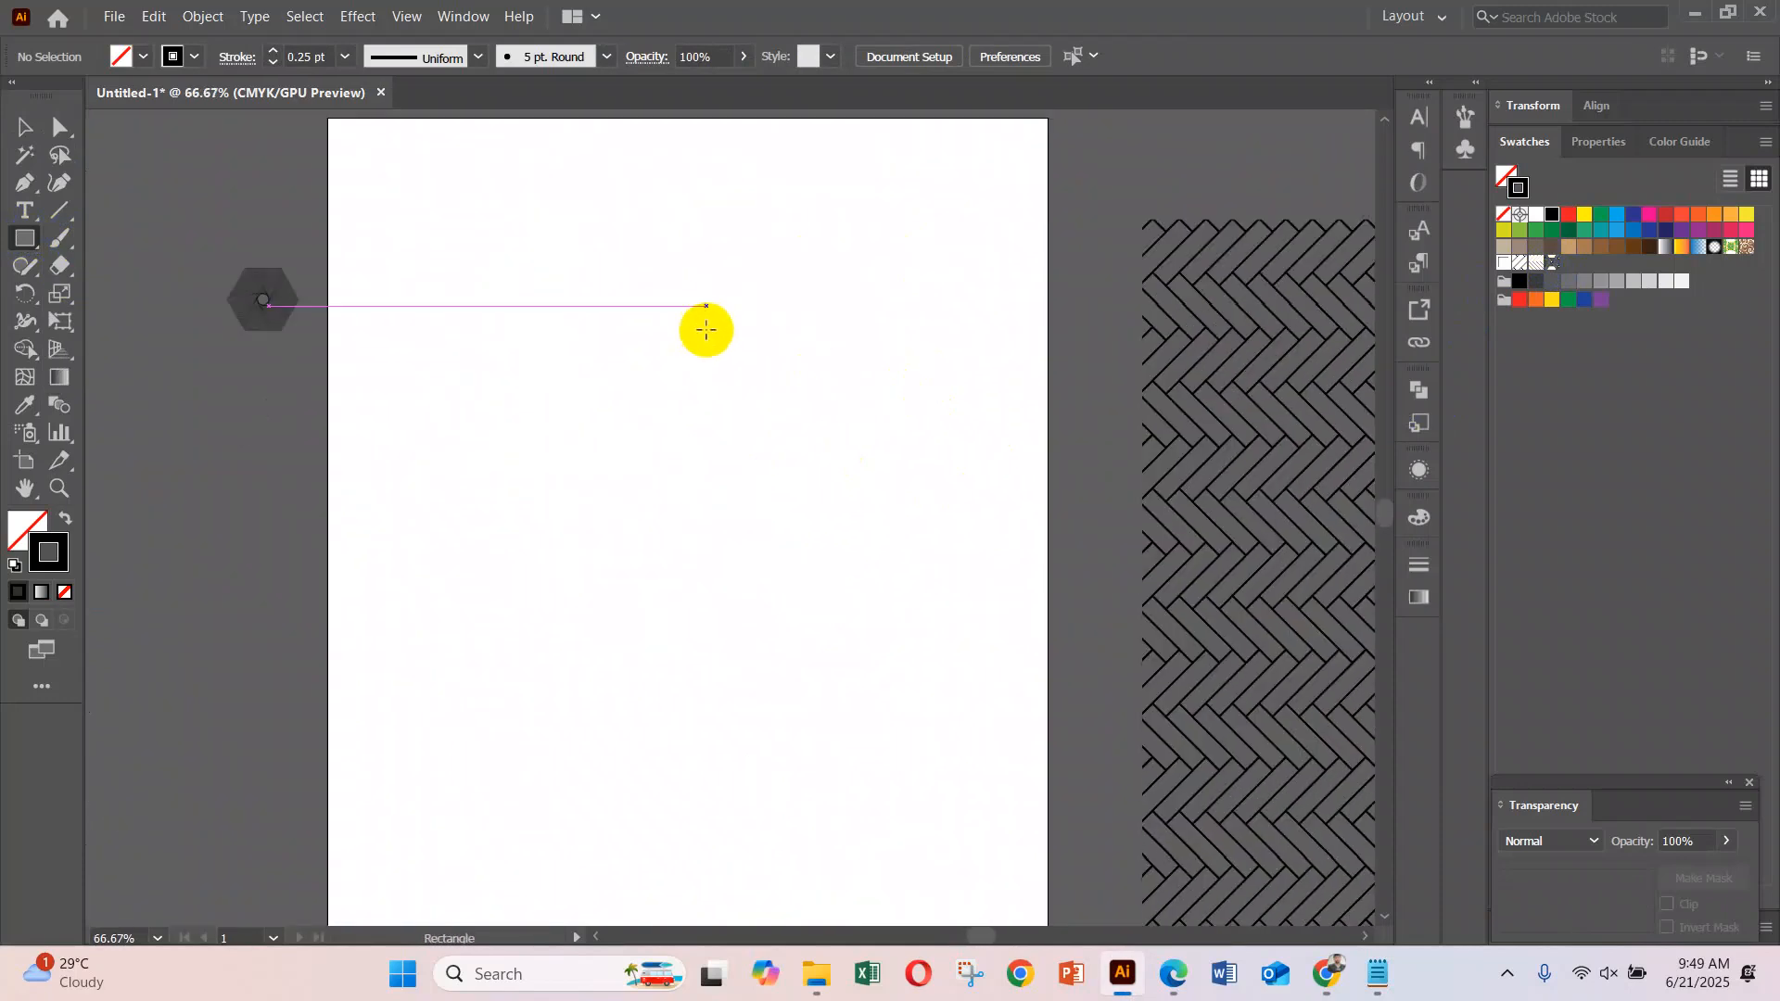
{"action": "mouse_move", "coordinate": [356, 145]}
{"action": "left_mouse_down"}
{"action": "mouse_move", "coordinate": [945, 870]}
{"action": "mouse_move", "coordinate": [1019, 904]}
{"action": "left_mouse_up"}
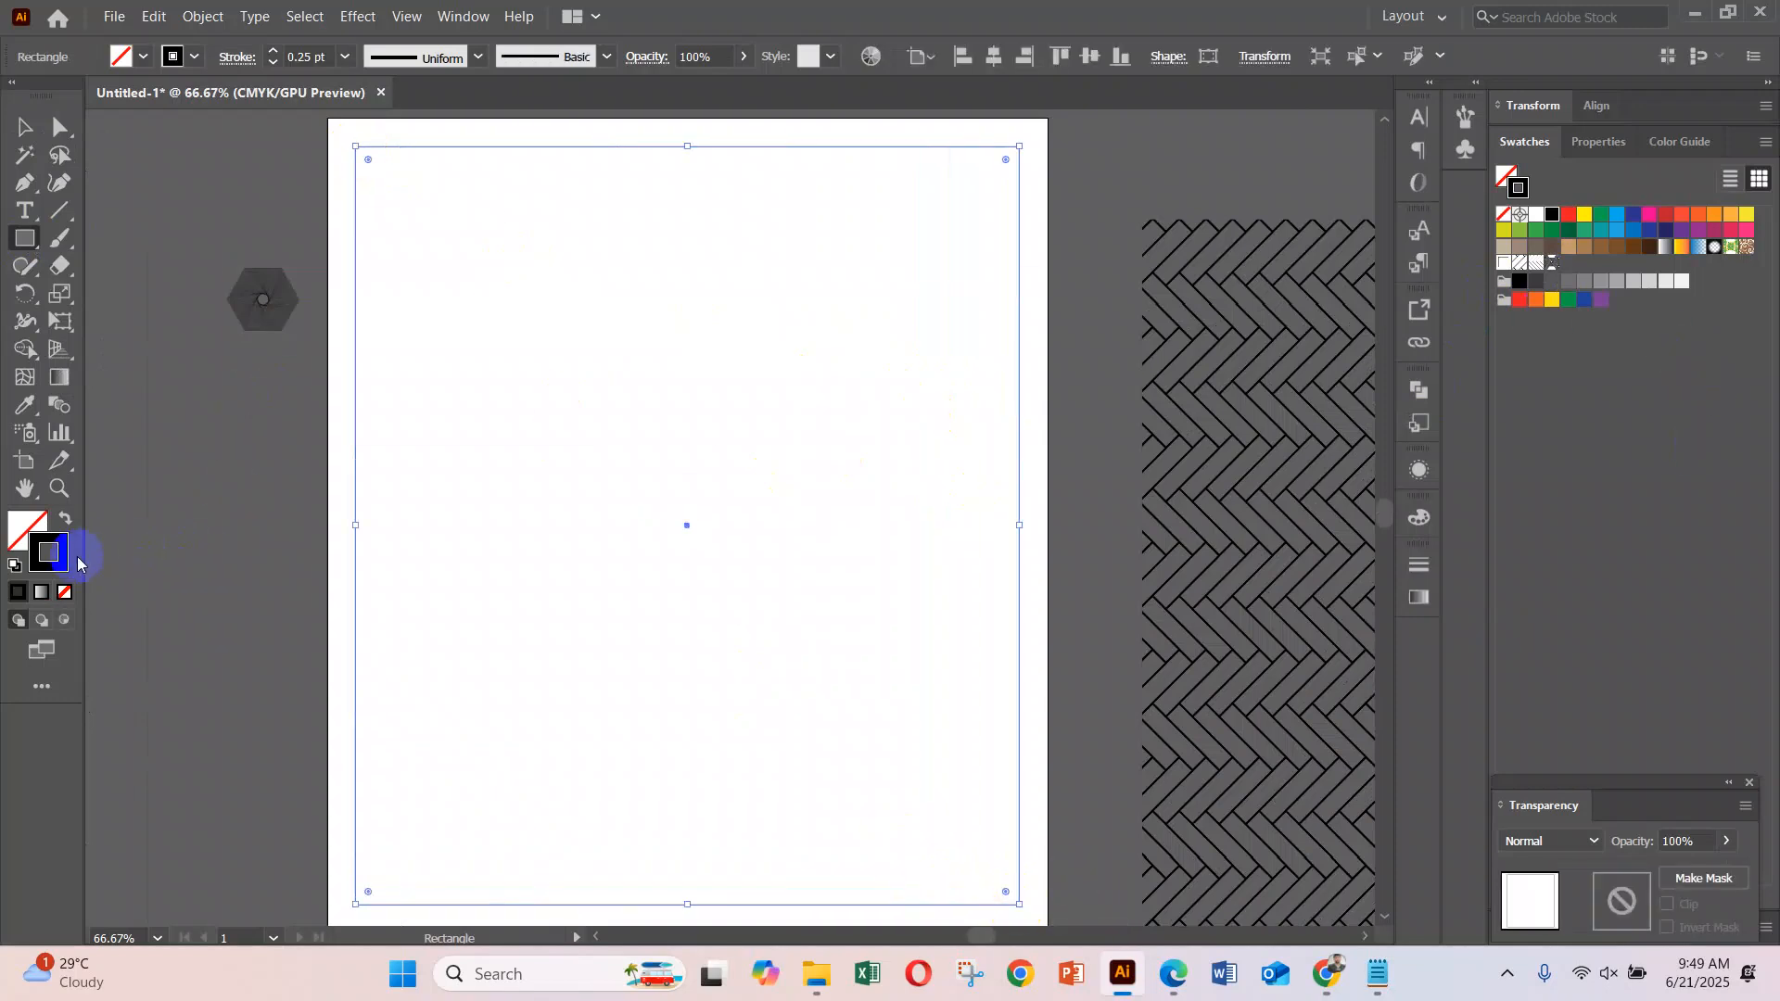
Remove the rectangle's stroke and fill it with the new twisted hexagon pattern swatch
{"action": "left_click", "coordinate": [65, 593]}
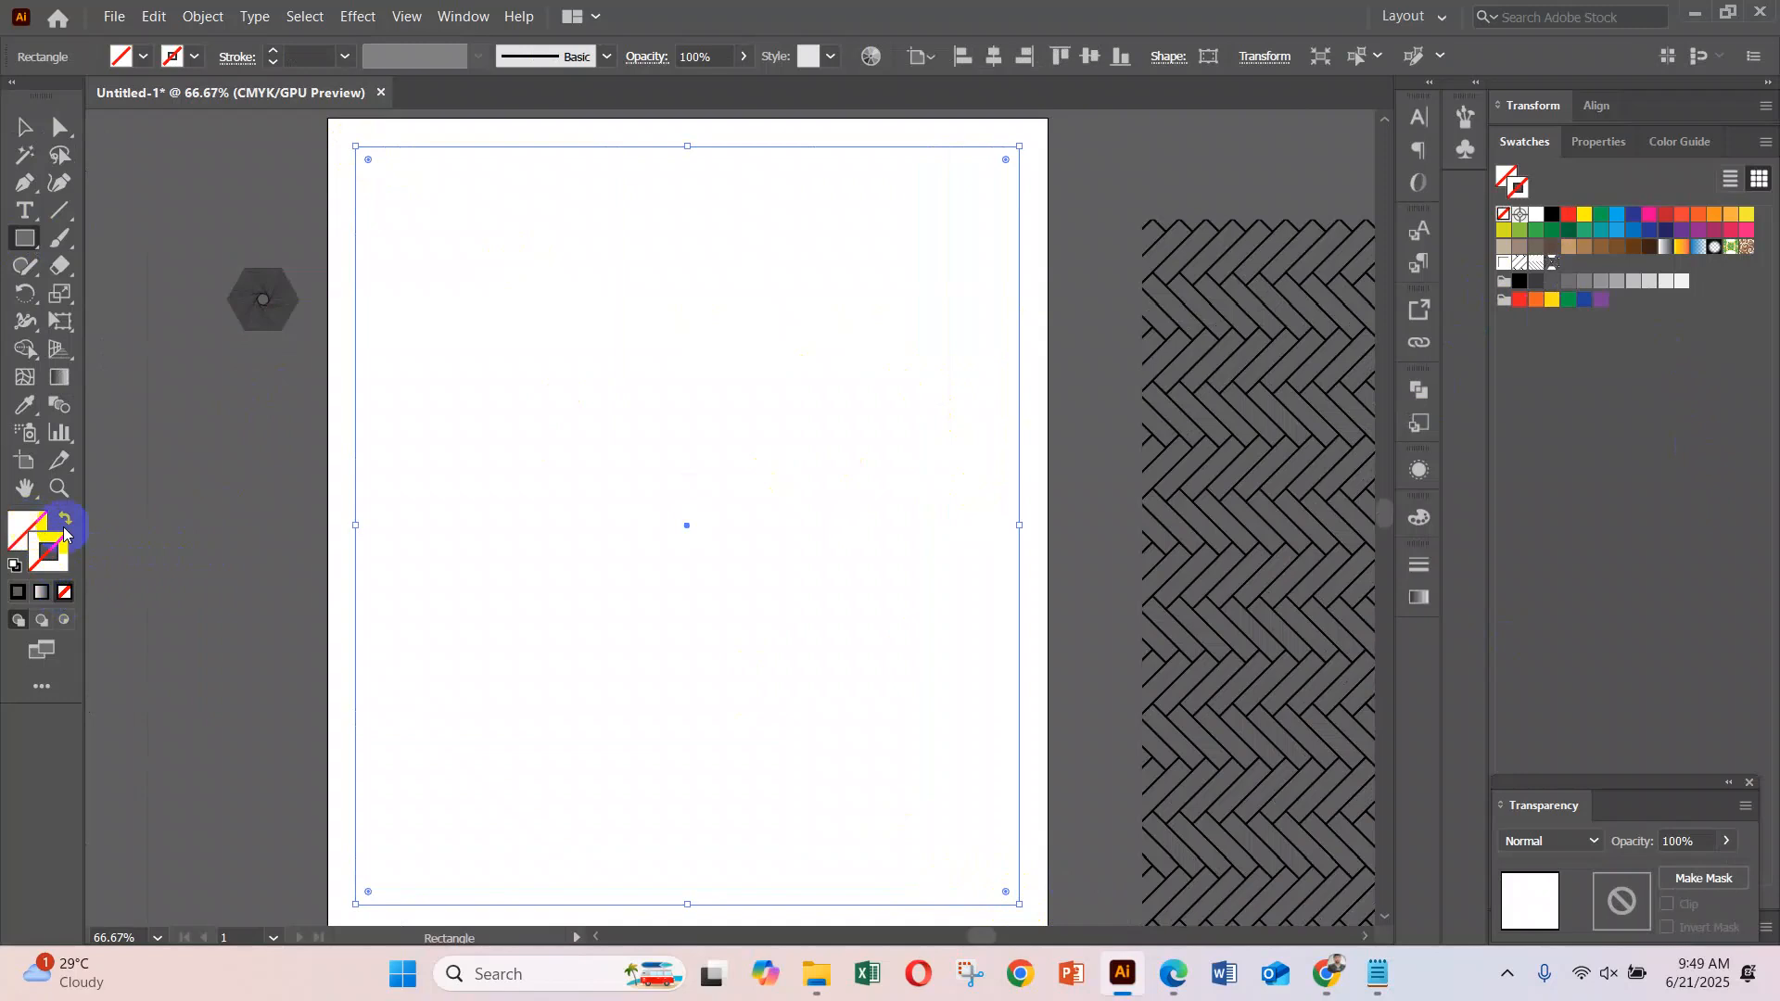
{"action": "left_click", "coordinate": [63, 533]}
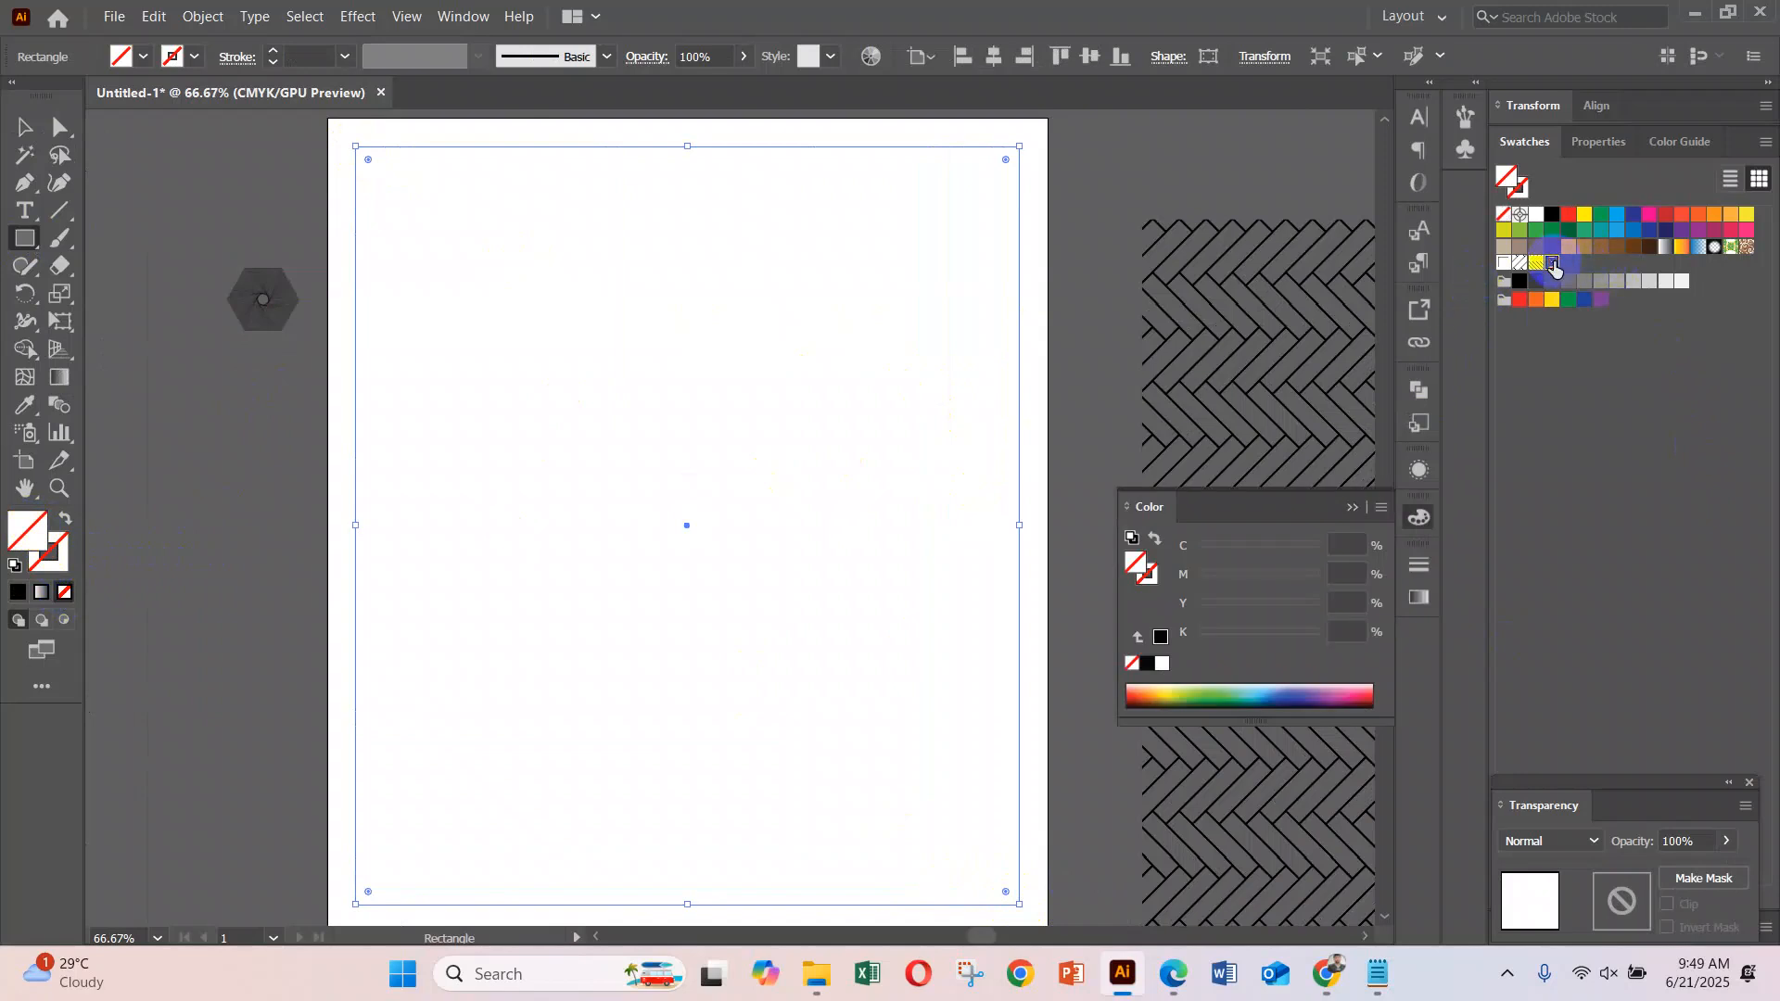
{"action": "left_click", "coordinate": [1554, 265]}
{"action": "left_click", "coordinate": [25, 129]}
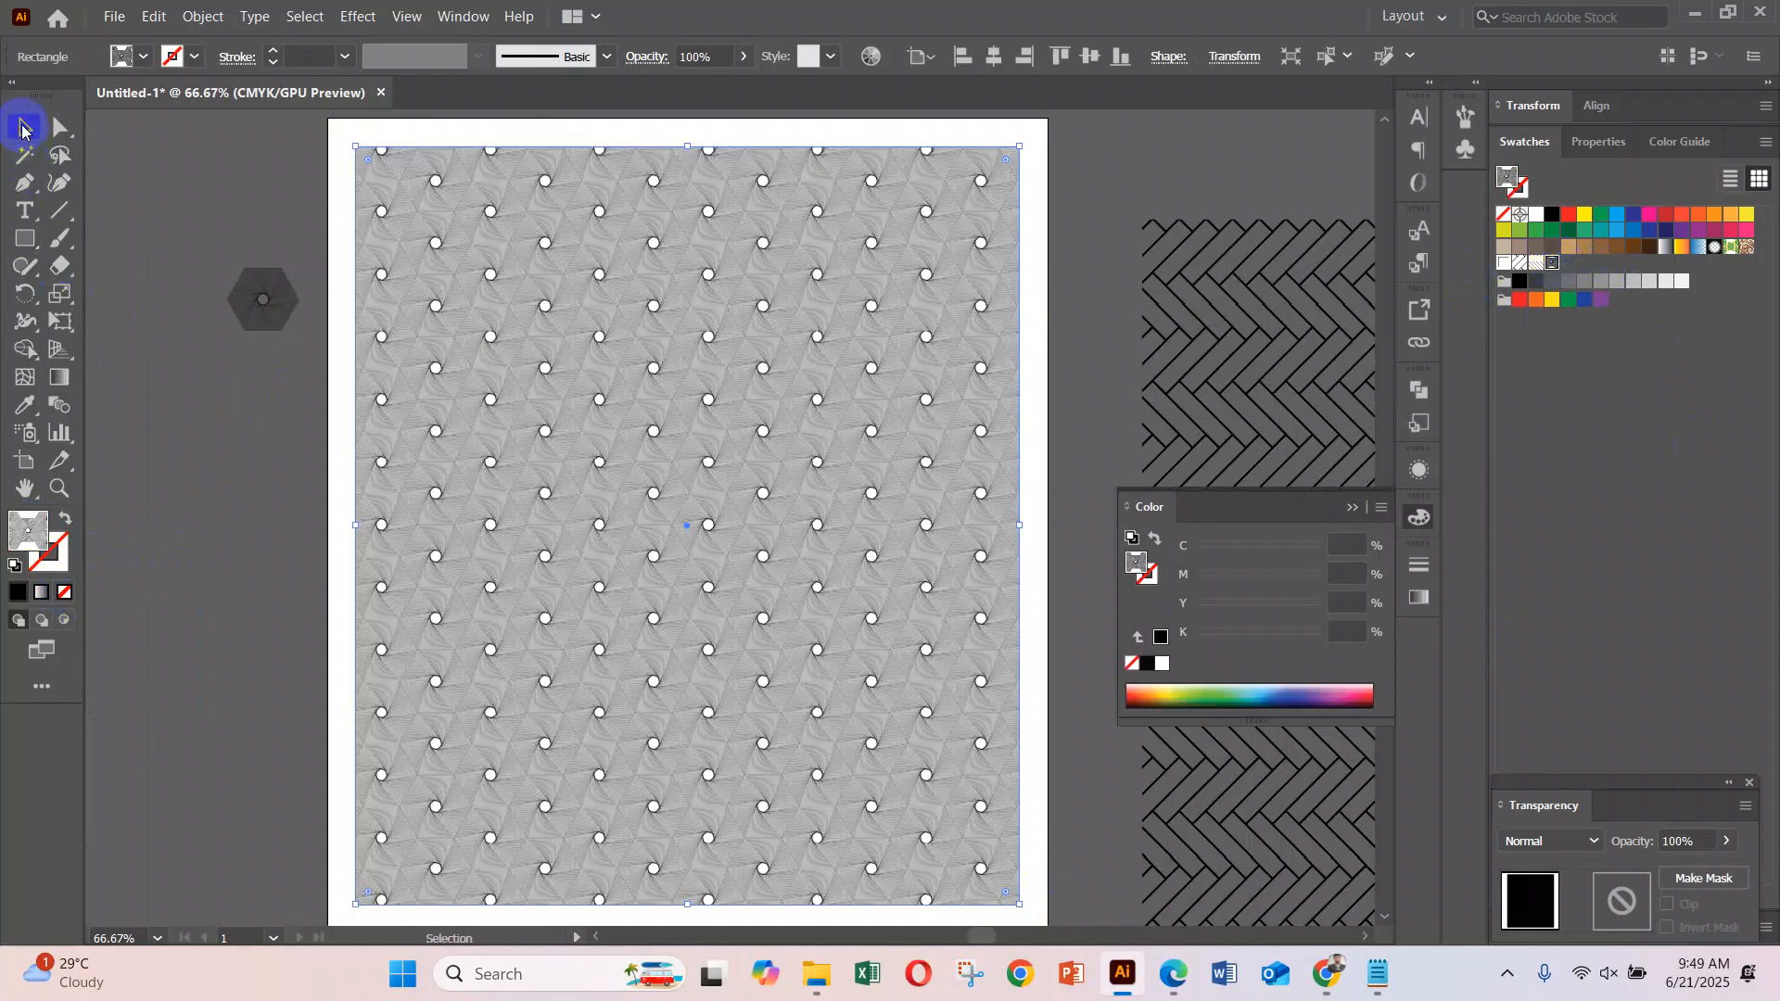
Examine the twisted hexagon pattern in the rectangle at several magnifications, checking how the tiles join
{"action": "left_click_drag", "start_coordinate": [698, 297], "coordinate": [1166, 612]}
{"action": "left_click_drag", "start_coordinate": [597, 470], "coordinate": [506, 643]}
{"action": "left_click_drag", "start_coordinate": [718, 563], "coordinate": [638, 273]}
{"action": "left_click_drag", "start_coordinate": [660, 913], "coordinate": [1169, 379]}
{"action": "key", "text": "ctrl+minus"}
{"action": "key", "text": "ctrl+minus"}
{"action": "key", "text": "ctrl+minus"}
{"action": "key", "text": "ctrl+minus"}
{"action": "key", "text": "ctrl+minus"}
{"action": "key", "text": "ctrl+minus"}
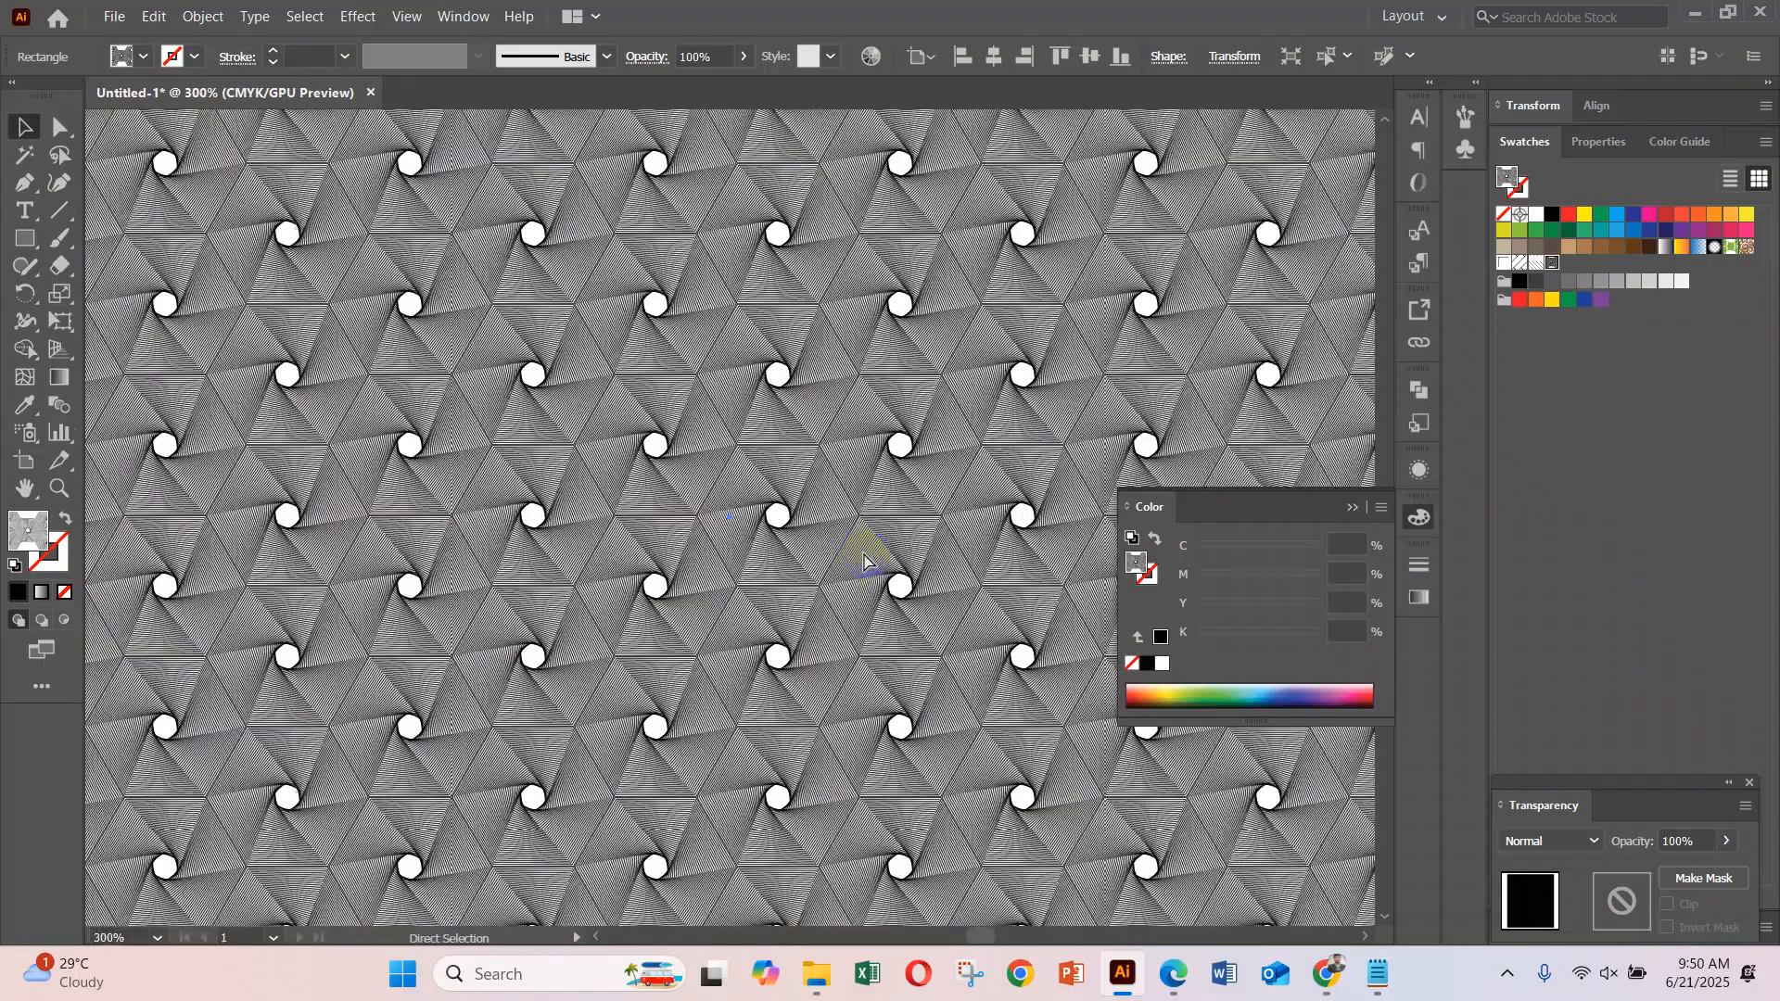
{"action": "scroll", "coordinate": [864, 567], "scroll_direction": "up", "scroll_amount": 5}
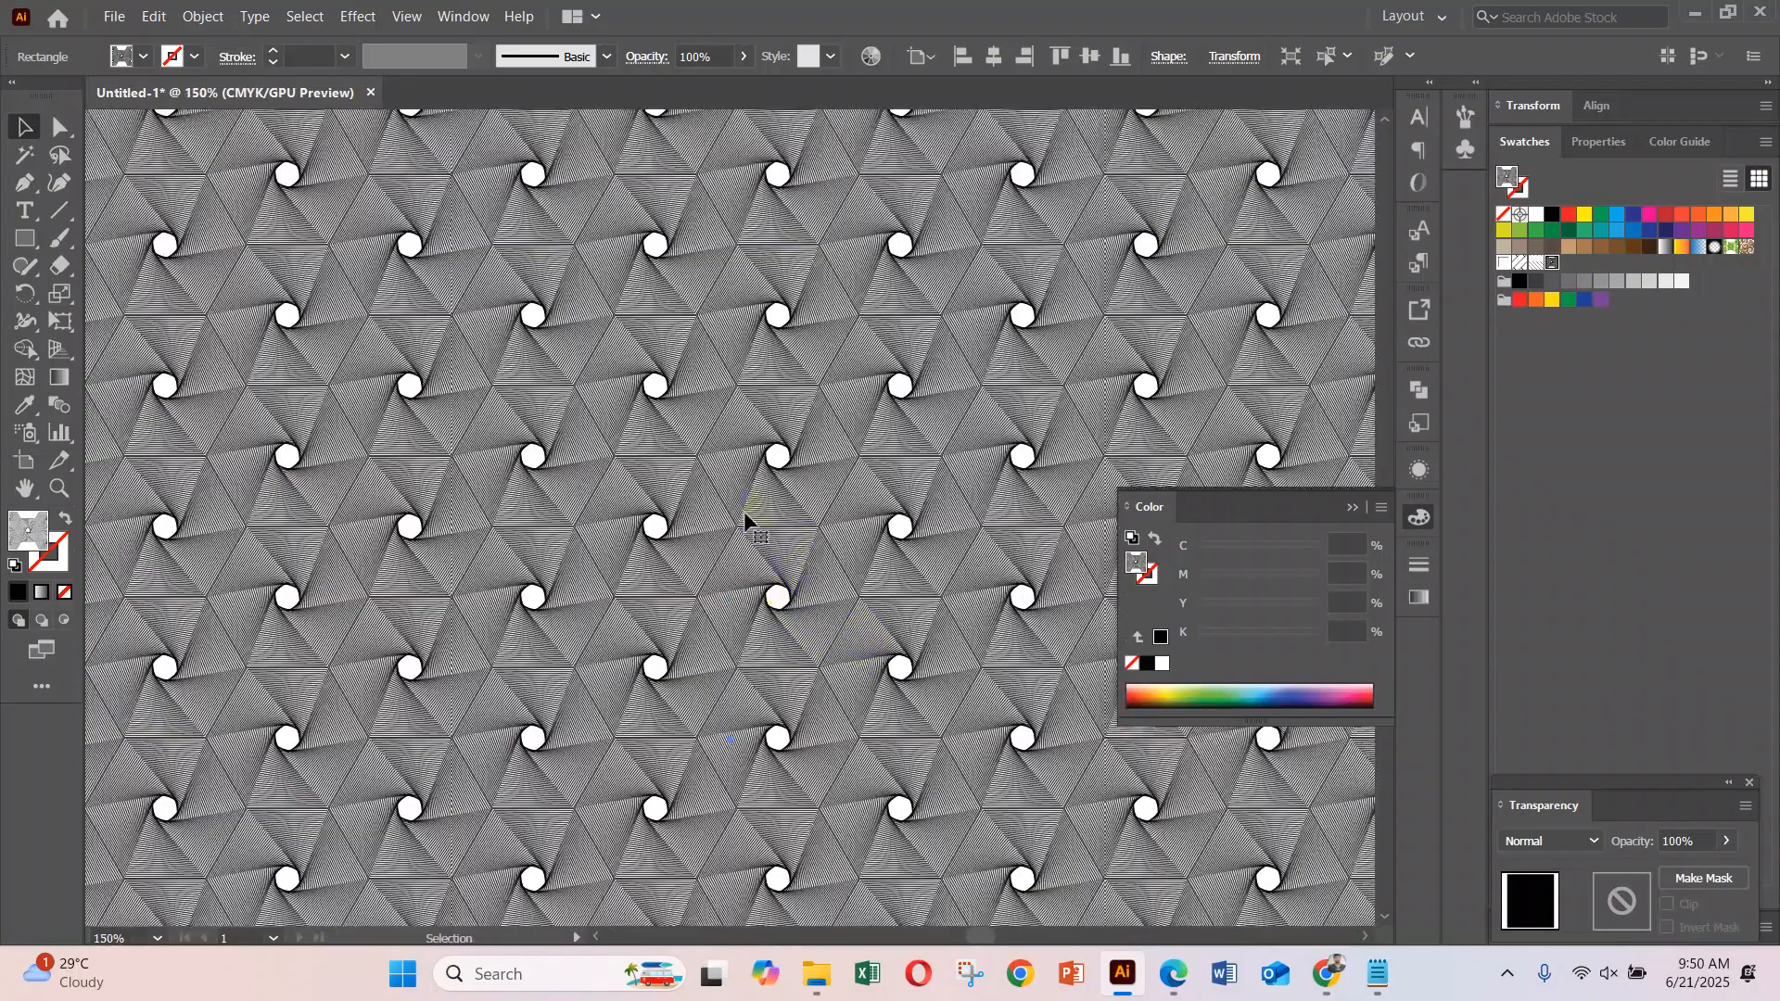
{"action": "scroll", "coordinate": [816, 458], "scroll_direction": "down", "scroll_amount": 3}
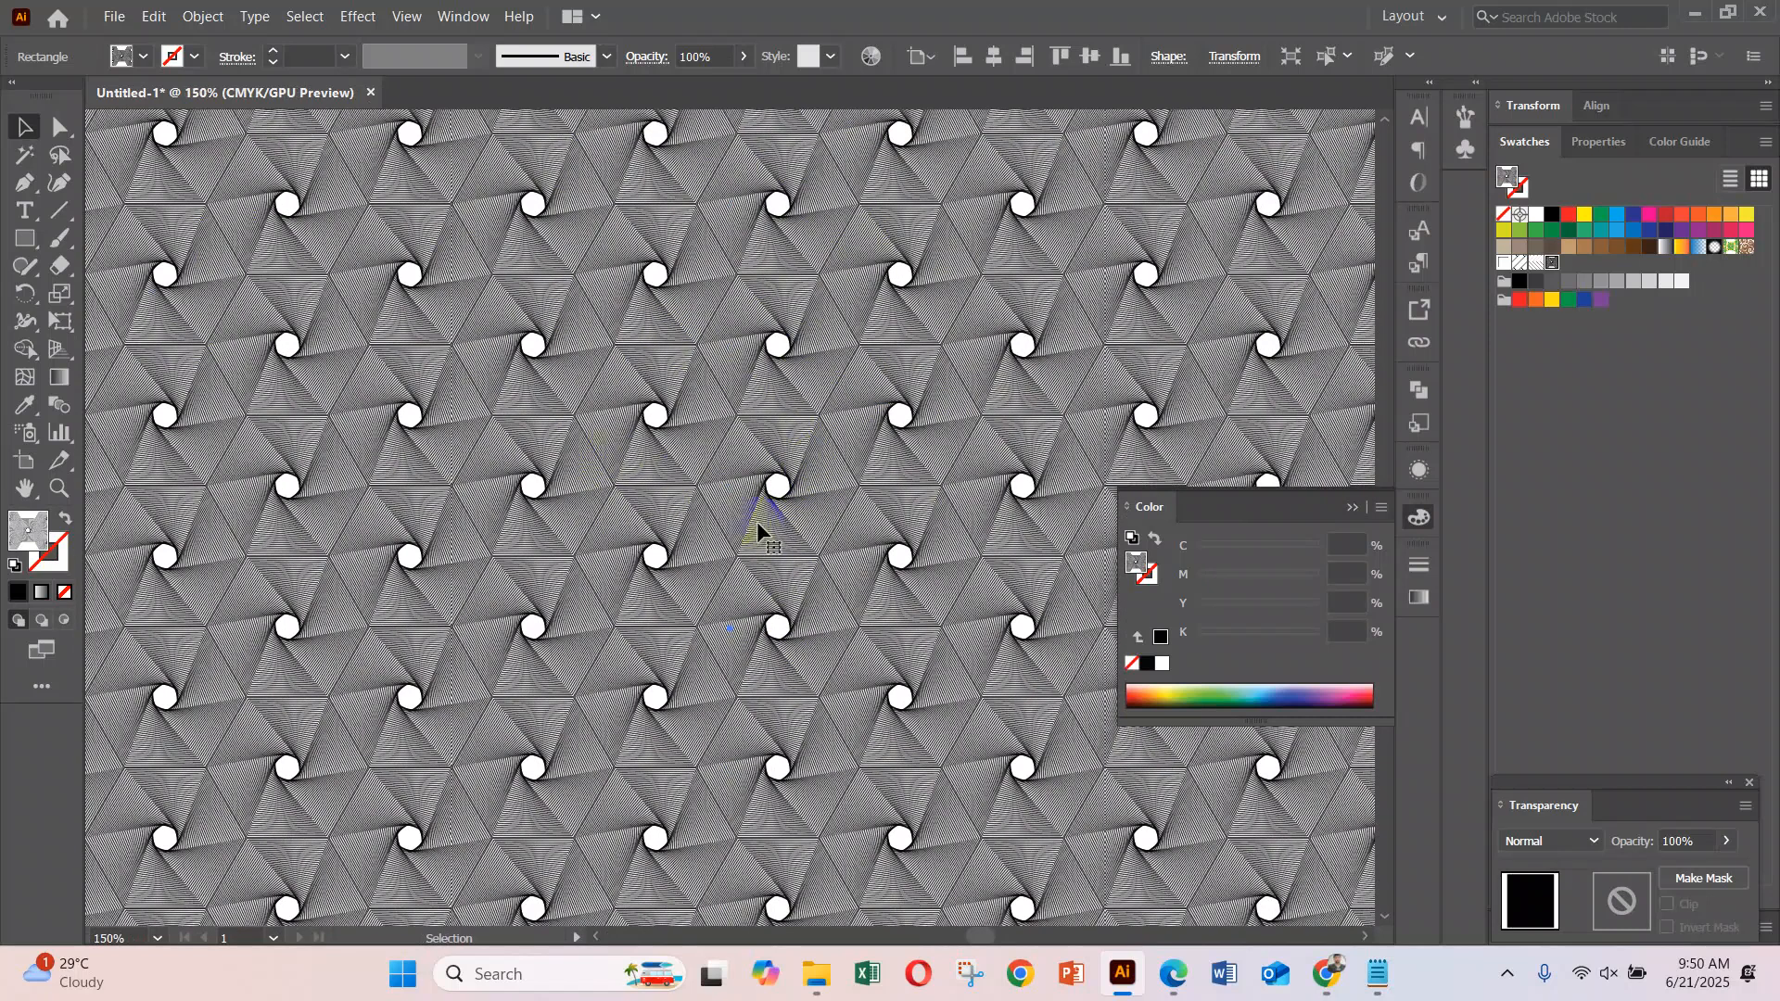
Move the pattern-filled rectangle off the artboard to above the herringbone sample and deselect it
{"action": "key", "text": "ctrl+minus"}
{"action": "key", "text": "ctrl+minus"}
{"action": "left_click_drag", "start_coordinate": [758, 528], "coordinate": [1113, 146]}
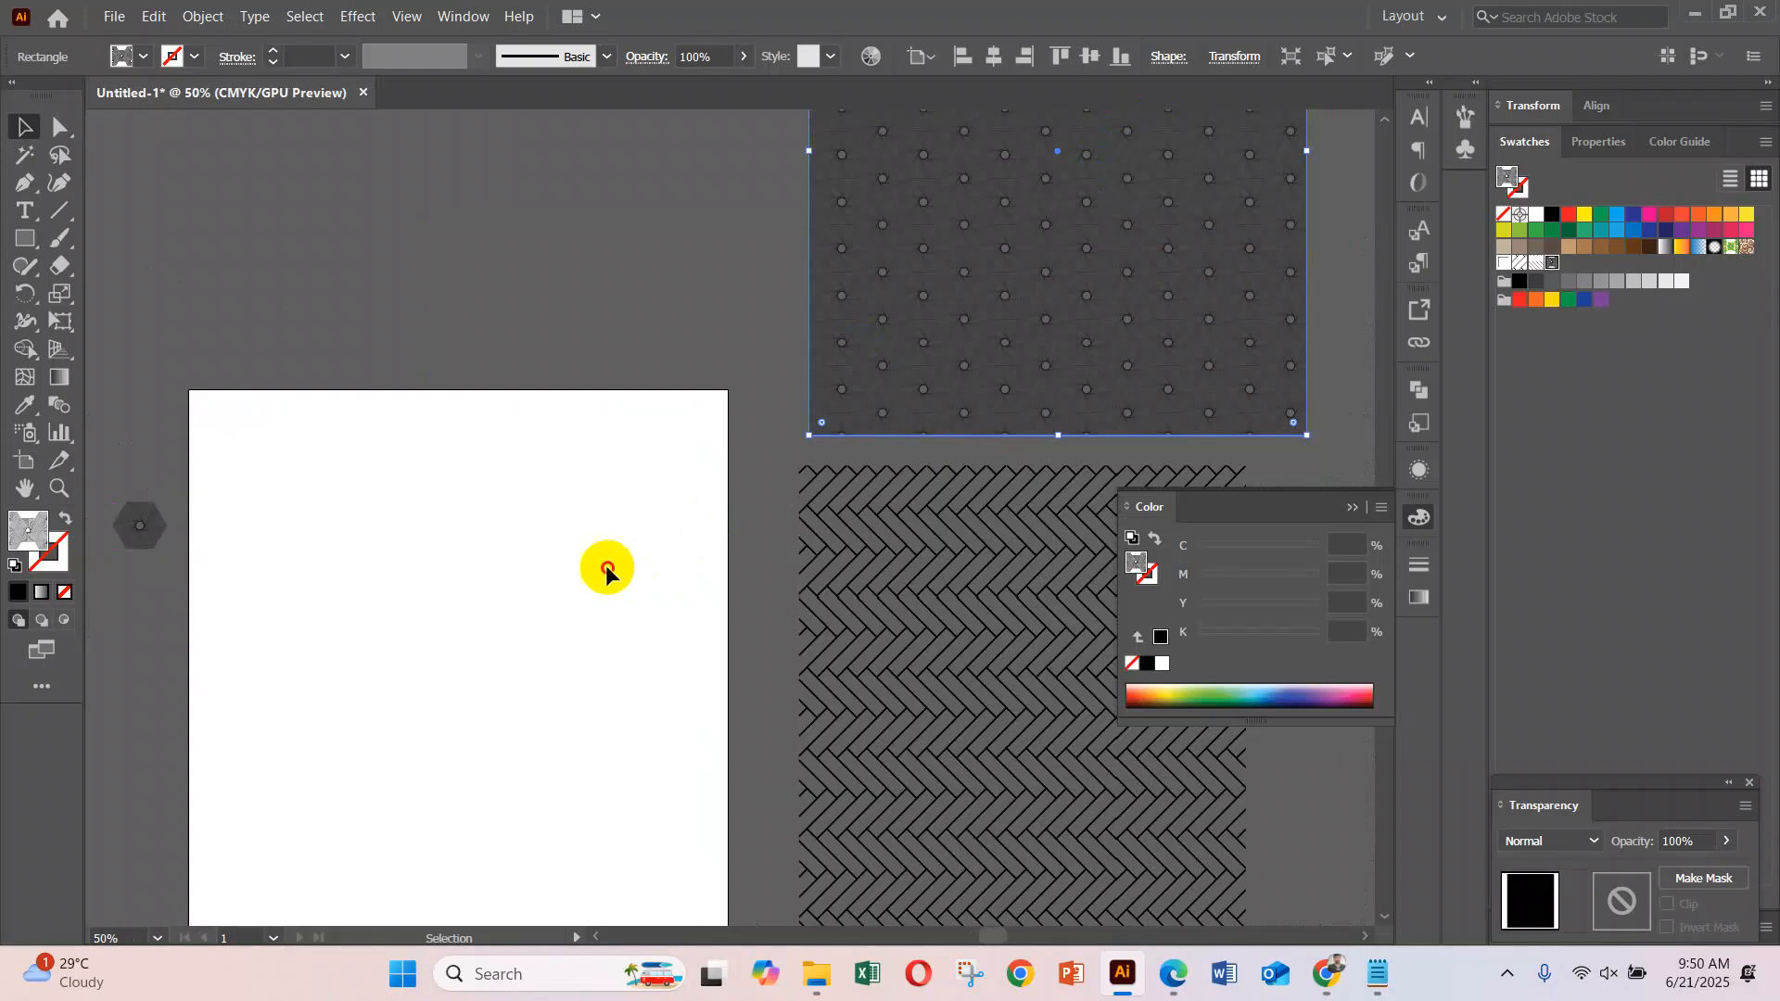
{"action": "left_click", "coordinate": [604, 570]}
Set the drawing colours to no fill with a black stroke and collapse the Color panel
{"action": "left_click", "coordinate": [589, 630]}
{"action": "left_click", "coordinate": [621, 640]}
{"action": "mouse_move", "coordinate": [601, 633]}
{"action": "left_mouse_down"}
{"action": "mouse_move", "coordinate": [815, 644]}
{"action": "mouse_move", "coordinate": [655, 683]}
{"action": "mouse_move", "coordinate": [612, 636]}
{"action": "left_mouse_up"}
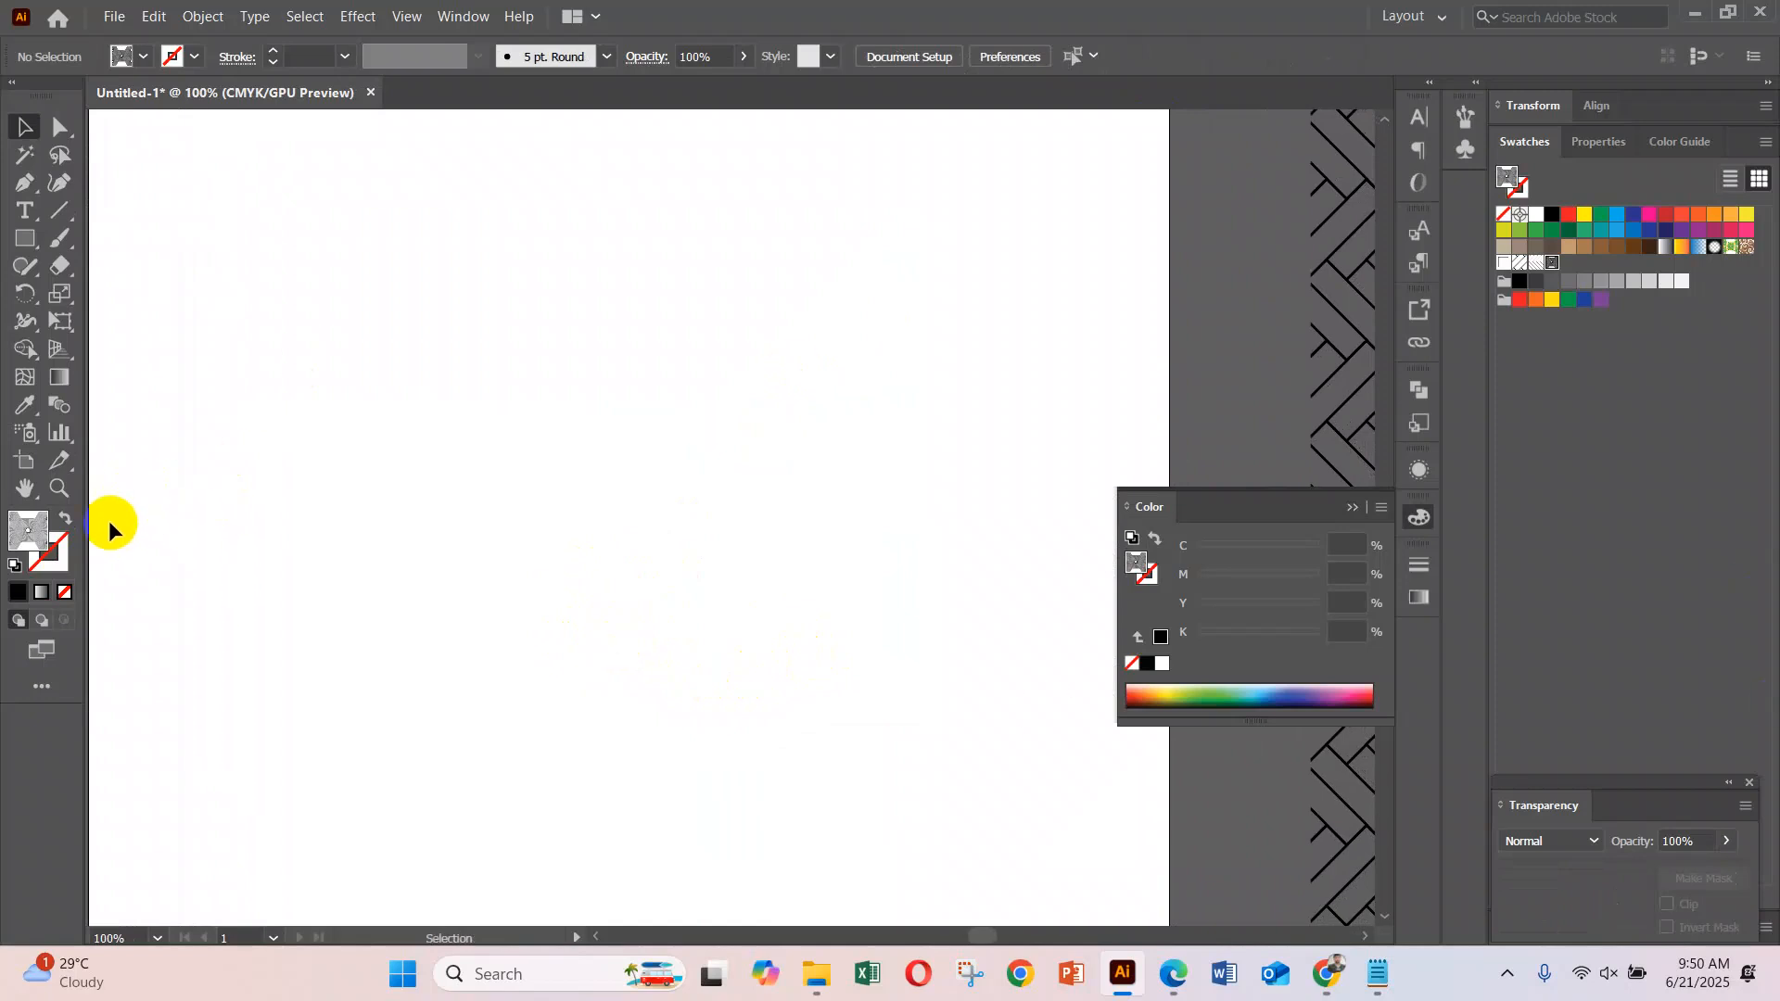
{"action": "left_click", "coordinate": [65, 593]}
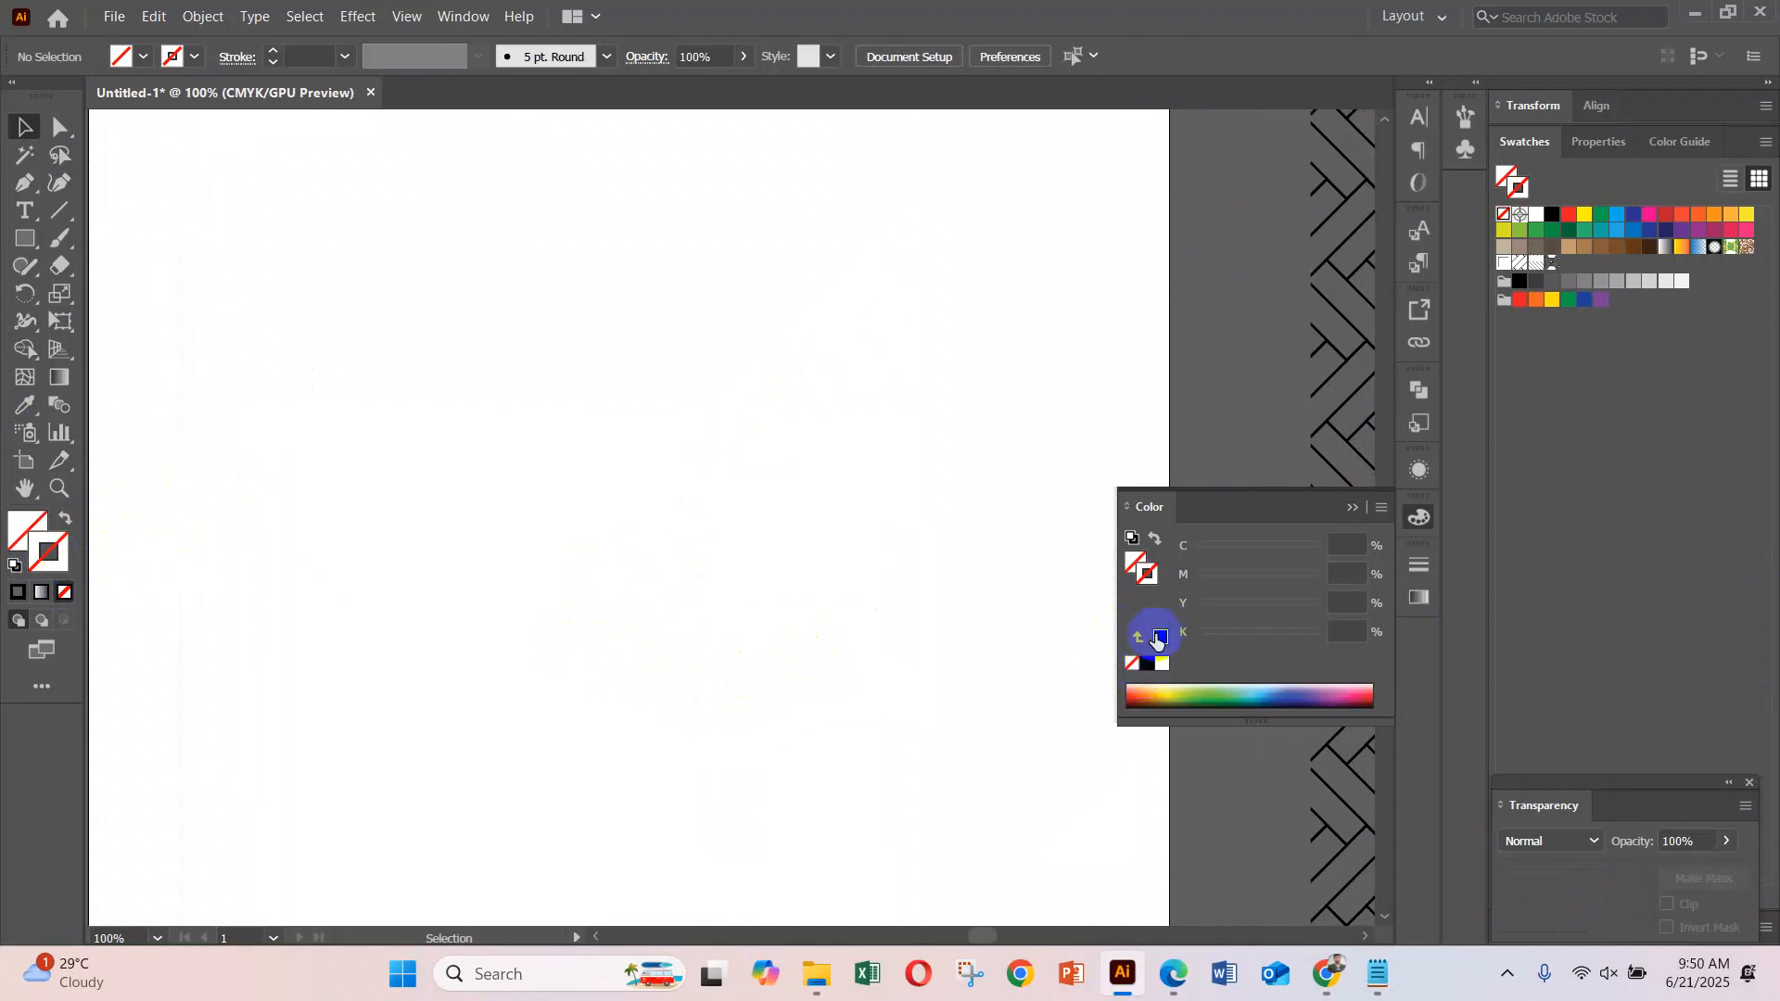
{"action": "left_click", "coordinate": [1158, 638]}
{"action": "left_click", "coordinate": [1353, 507]}
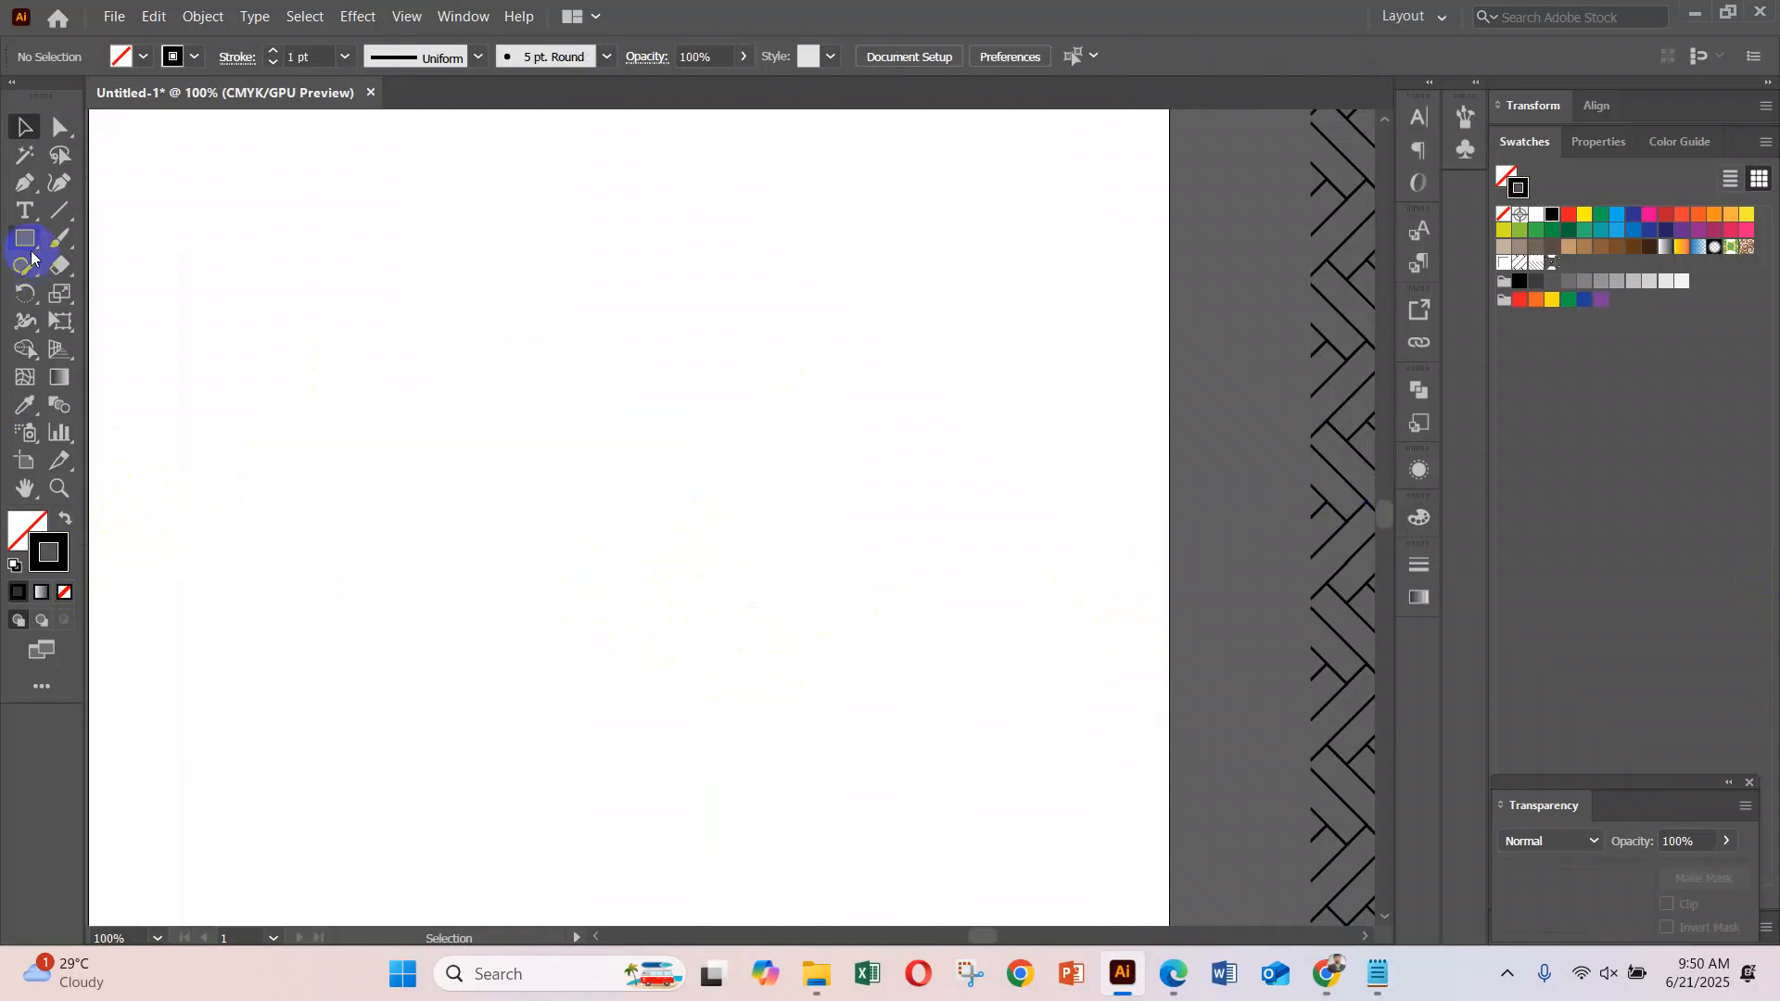
Draw a small hexagon on the empty artboard with the Polygon tool
{"action": "left_click_drag", "start_coordinate": [31, 248], "coordinate": [109, 322]}
{"action": "left_click_drag", "start_coordinate": [419, 391], "coordinate": [430, 431]}
{"action": "left_click", "coordinate": [22, 130]}
{"action": "key", "text": "ctrl+space"}
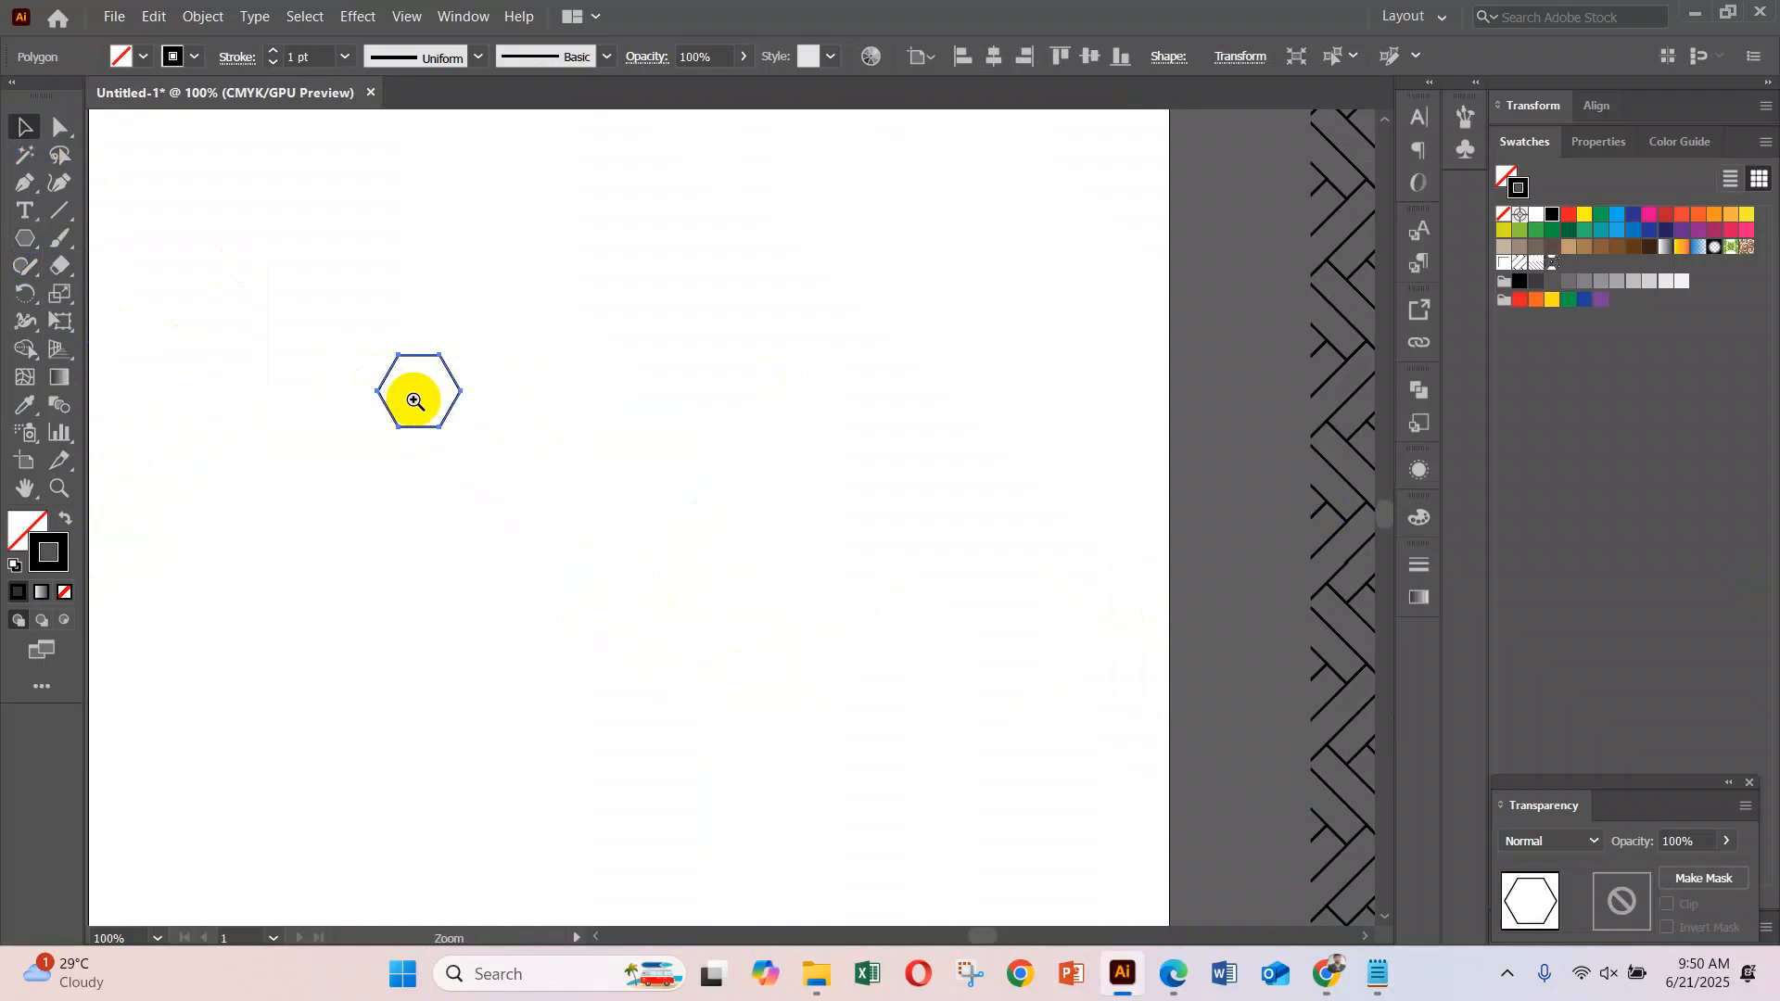
{"action": "left_click", "coordinate": [481, 430], "text": "ctrl"}
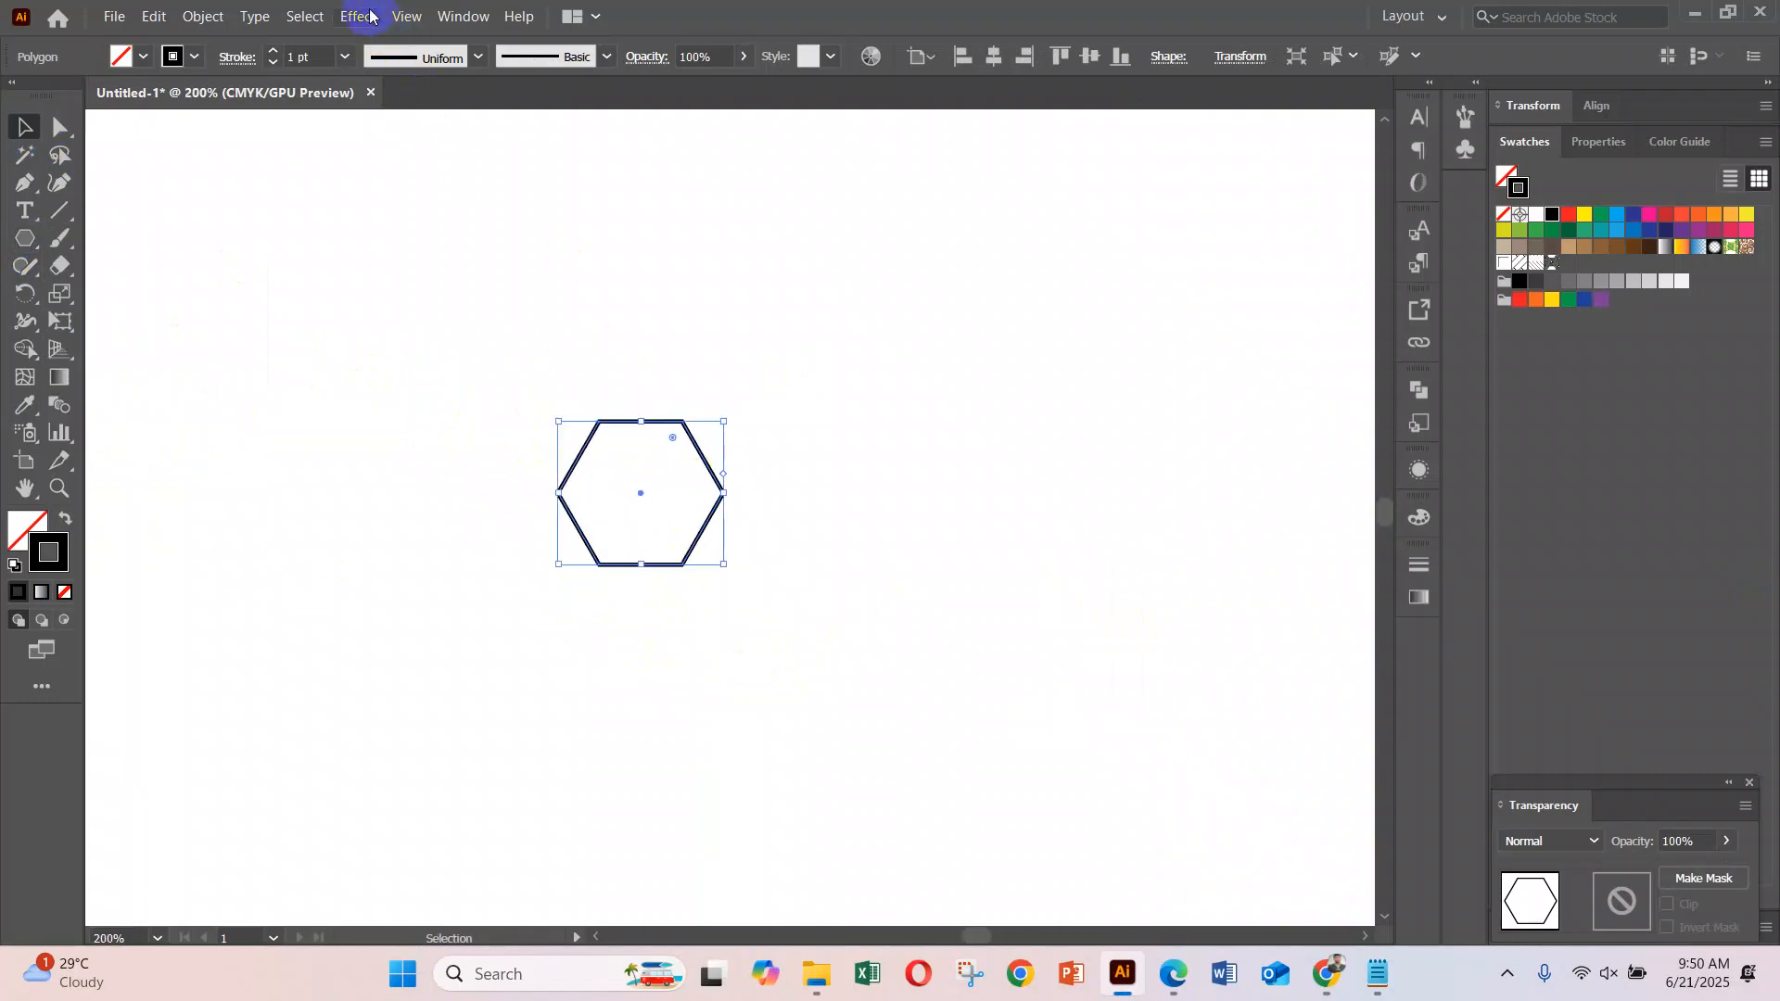
Start a Transform effect on the hexagon and set its horizontal and vertical scale to 95%
{"action": "left_click", "coordinate": [358, 16]}
{"action": "mouse_move", "coordinate": [469, 225]}
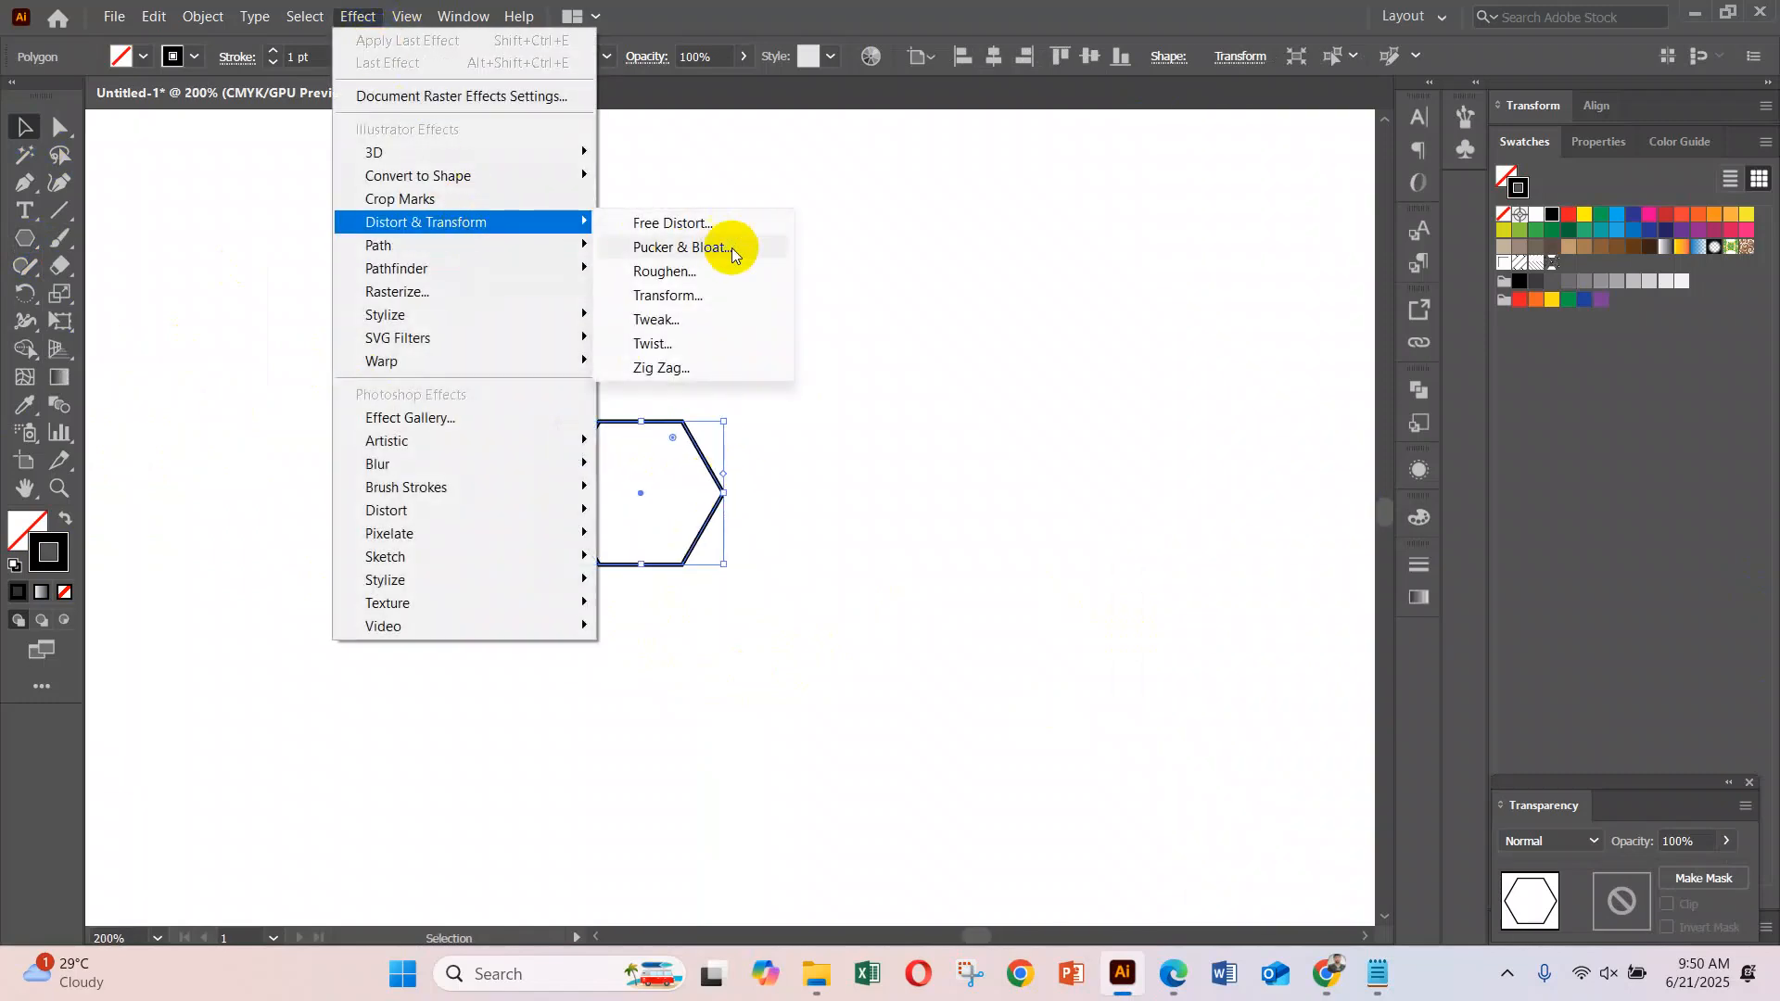
{"action": "left_click", "coordinate": [697, 297]}
{"action": "left_click_drag", "start_coordinate": [1349, 34], "coordinate": [1157, 65]}
{"action": "left_click", "coordinate": [1279, 151]}
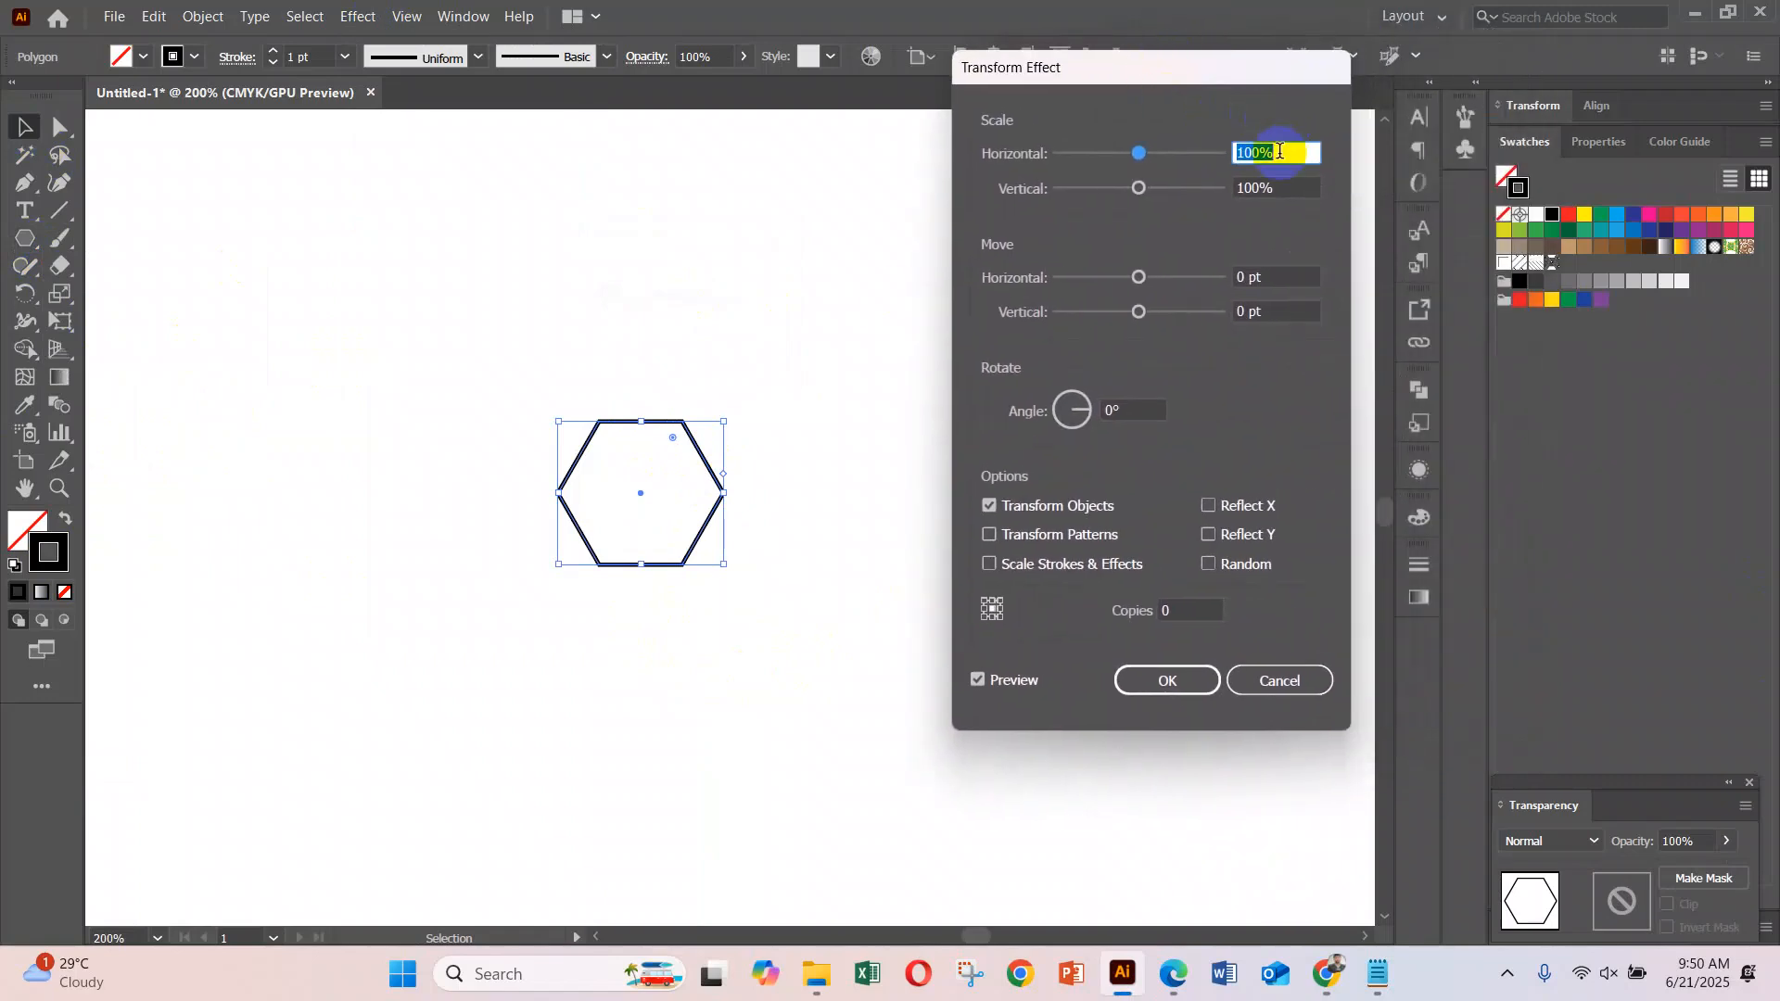
{"action": "key", "text": "Down"}
{"action": "key", "text": "Down"}
{"action": "left_click", "coordinate": [1290, 186]}
{"action": "key", "text": "Down"}
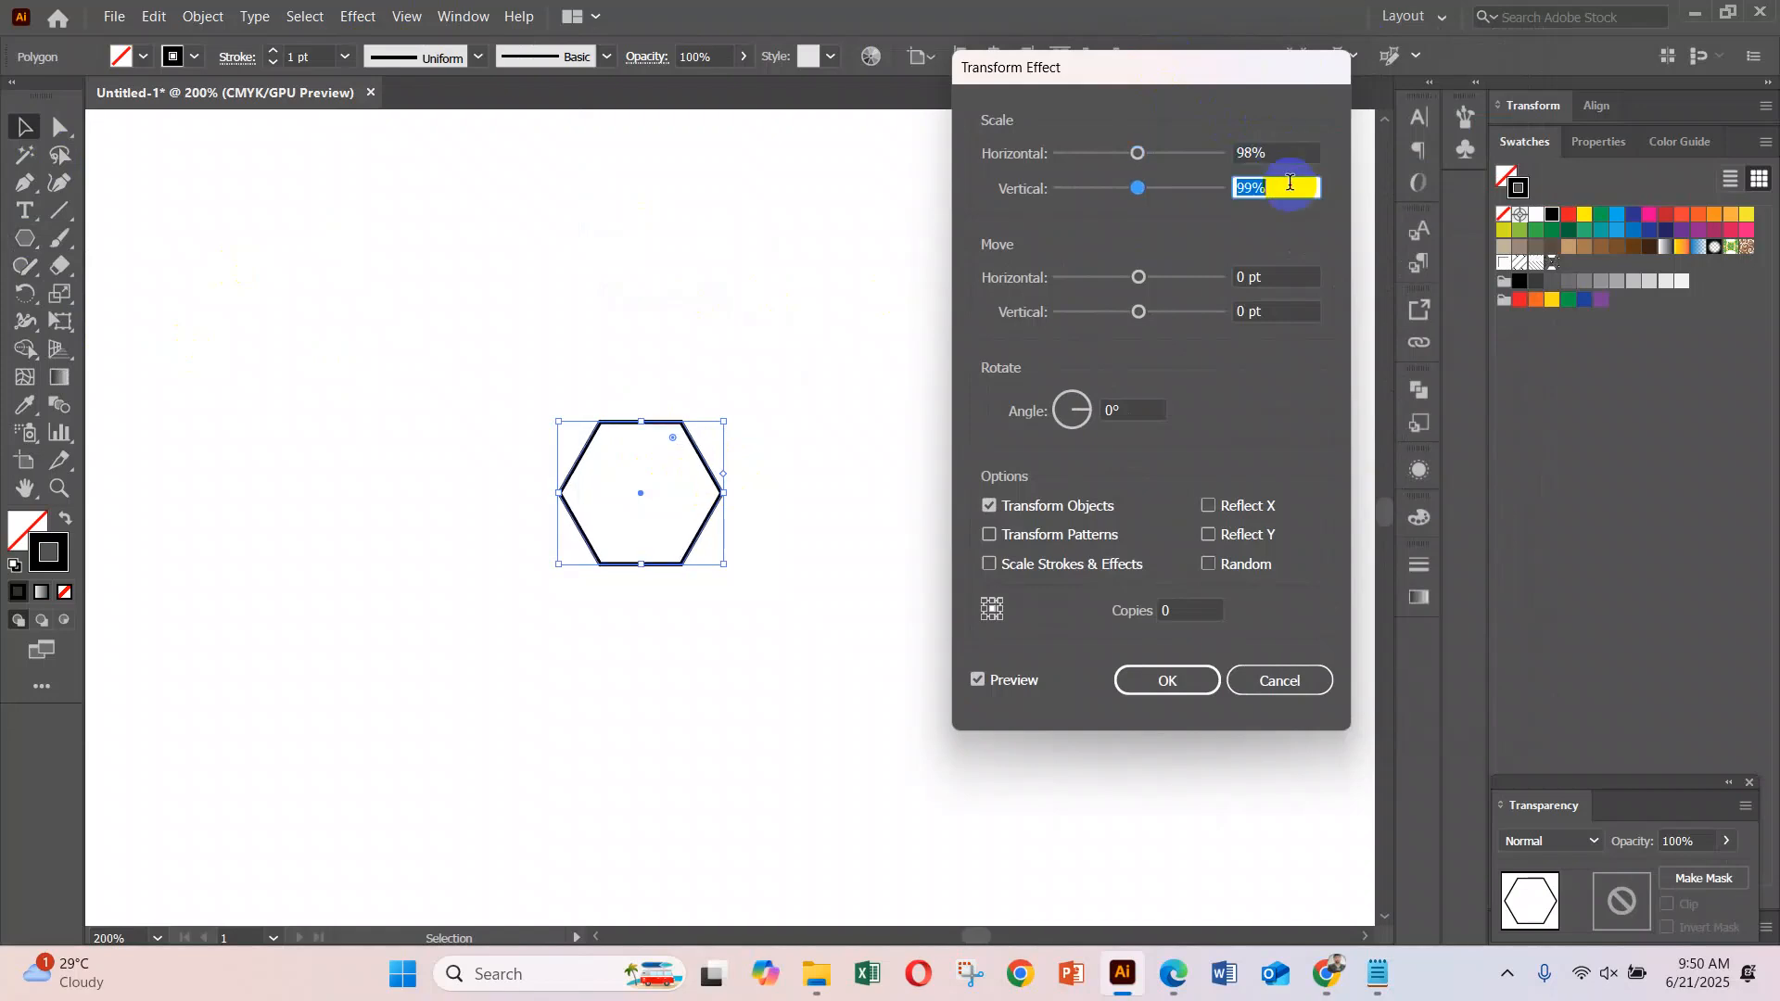
{"action": "key", "text": "Down"}
{"action": "left_click", "coordinate": [1287, 153]}
{"action": "key", "text": "Down"}
{"action": "key", "text": "Down"}
{"action": "key", "text": "Down"}
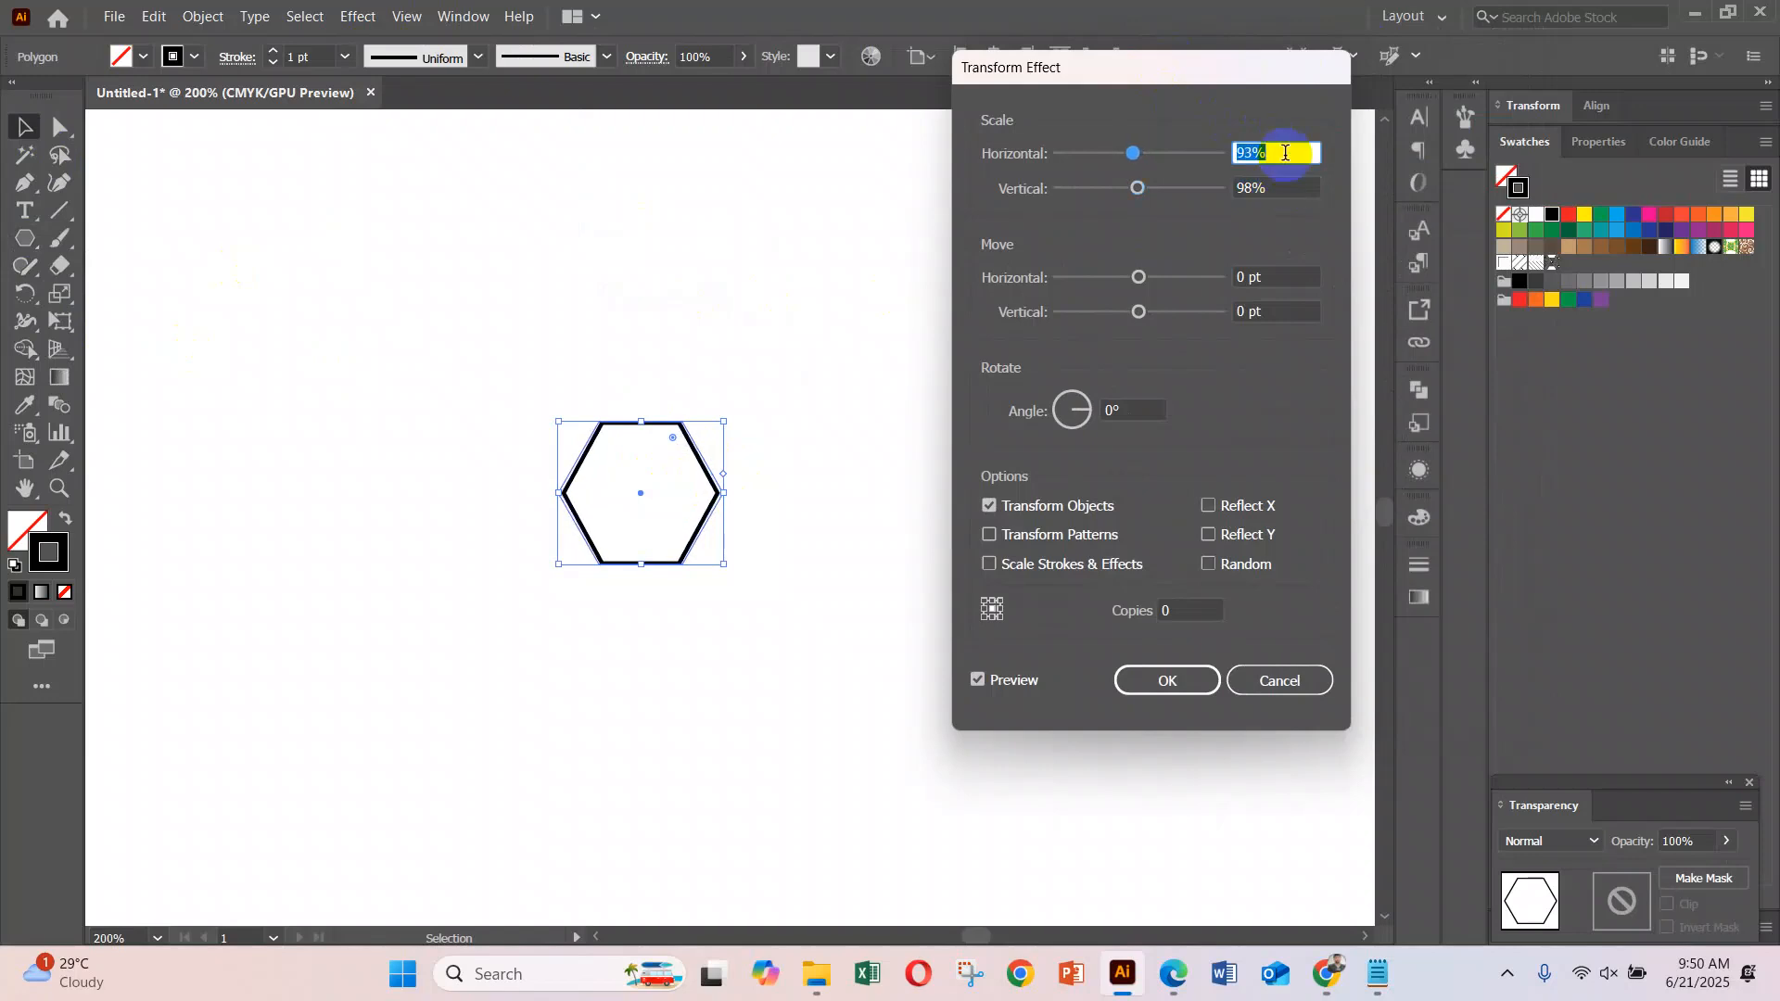
{"action": "left_click", "coordinate": [1276, 187]}
{"action": "key", "text": "Down"}
{"action": "key", "text": "Down"}
{"action": "key", "text": "Down"}
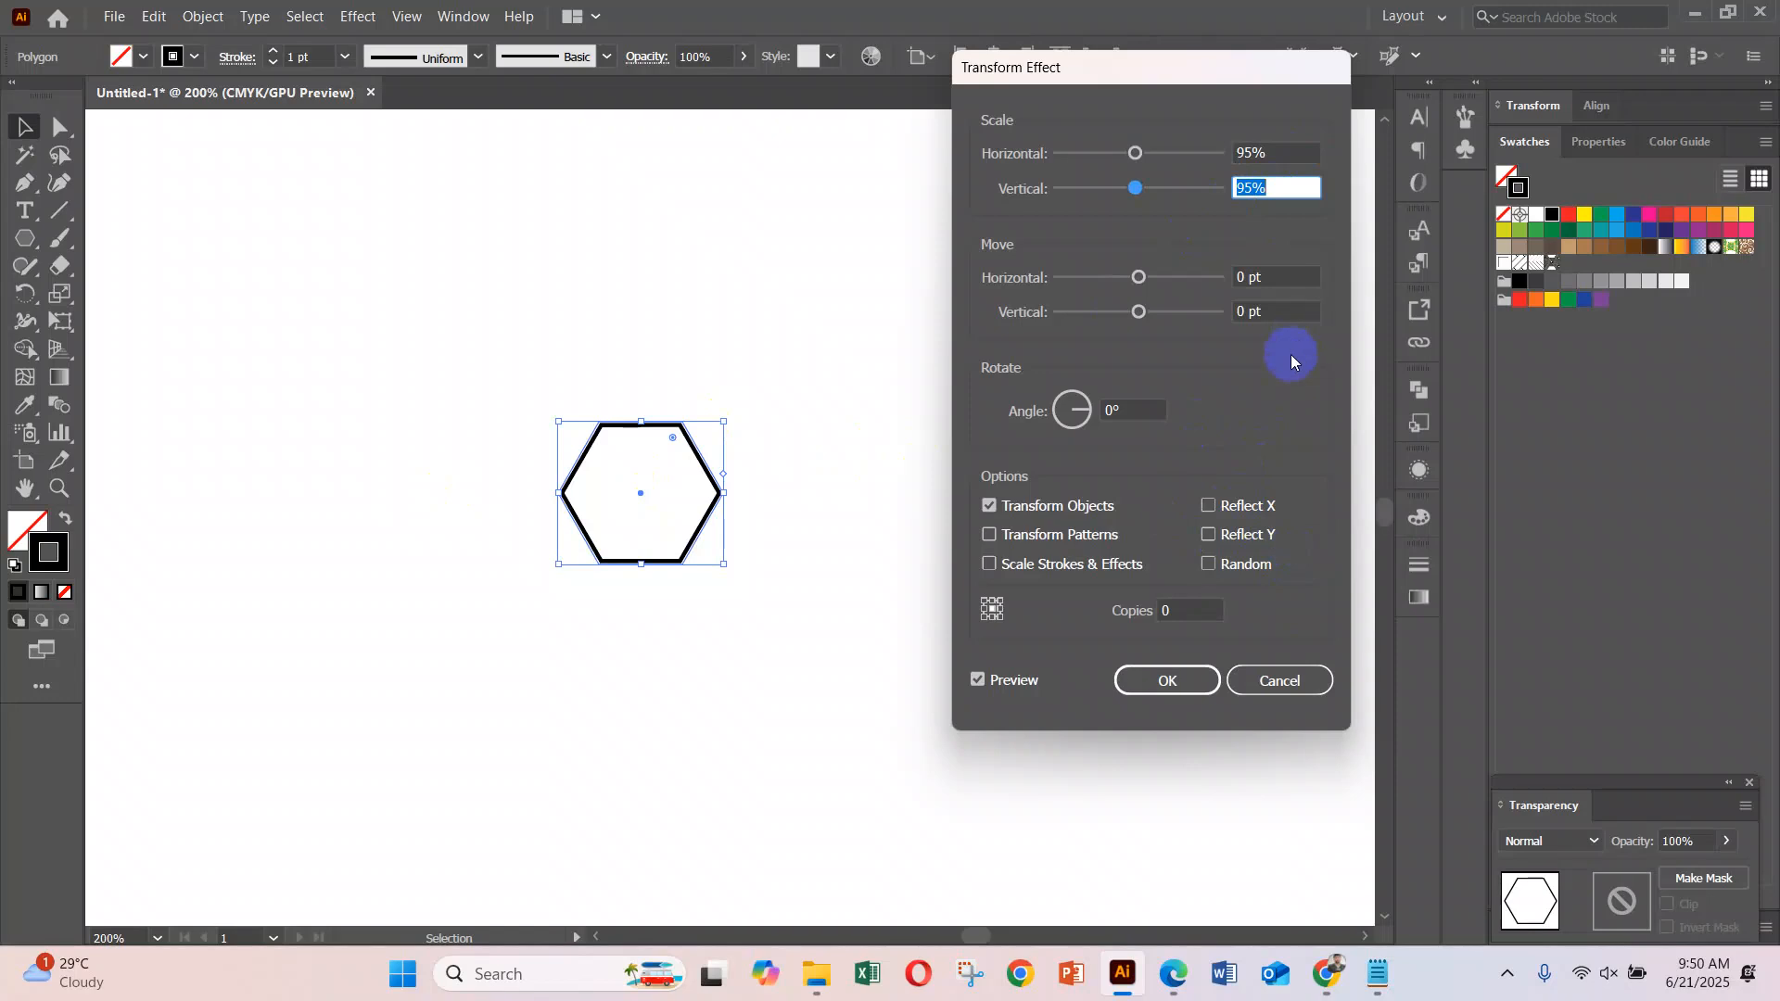
Set the number of copies in the Transform effect to 10
{"action": "left_click", "coordinate": [1191, 610]}
{"action": "key", "text": "Up"}
{"action": "key", "text": "Up"}
{"action": "key", "text": "Up"}
{"action": "key", "text": "Up"}
{"action": "key", "text": "Up"}
{"action": "key", "text": "Up"}
{"action": "key", "text": "Up"}
{"action": "key", "text": "Up"}
{"action": "key", "text": "Up"}
{"action": "key", "text": "Up"}
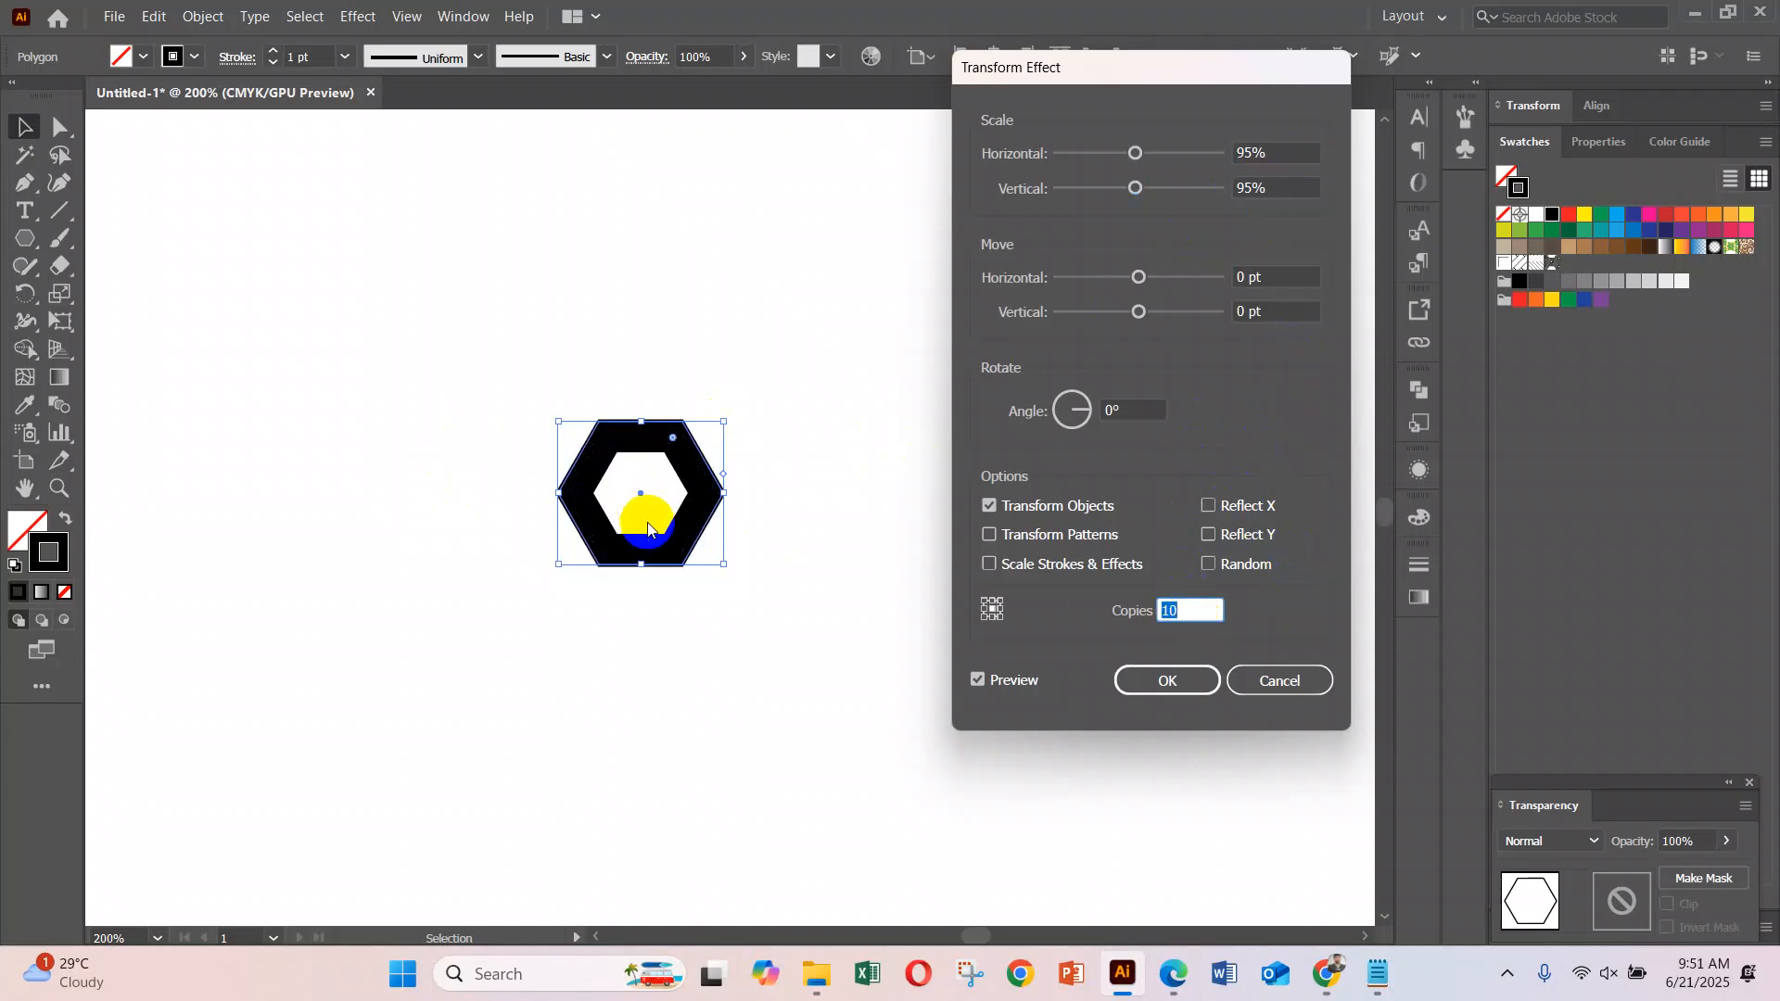
Reduce the horizontal and vertical scale of the Transform effect to 90%
{"action": "left_click", "coordinate": [1300, 144]}
{"action": "key", "text": "Down"}
{"action": "key", "text": "Down"}
{"action": "key", "text": "Down"}
{"action": "key", "text": "Down"}
{"action": "key", "text": "Down"}
{"action": "left_click", "coordinate": [1283, 189]}
{"action": "key", "text": "Down"}
{"action": "key", "text": "Down"}
{"action": "key", "text": "Down"}
{"action": "key", "text": "Down"}
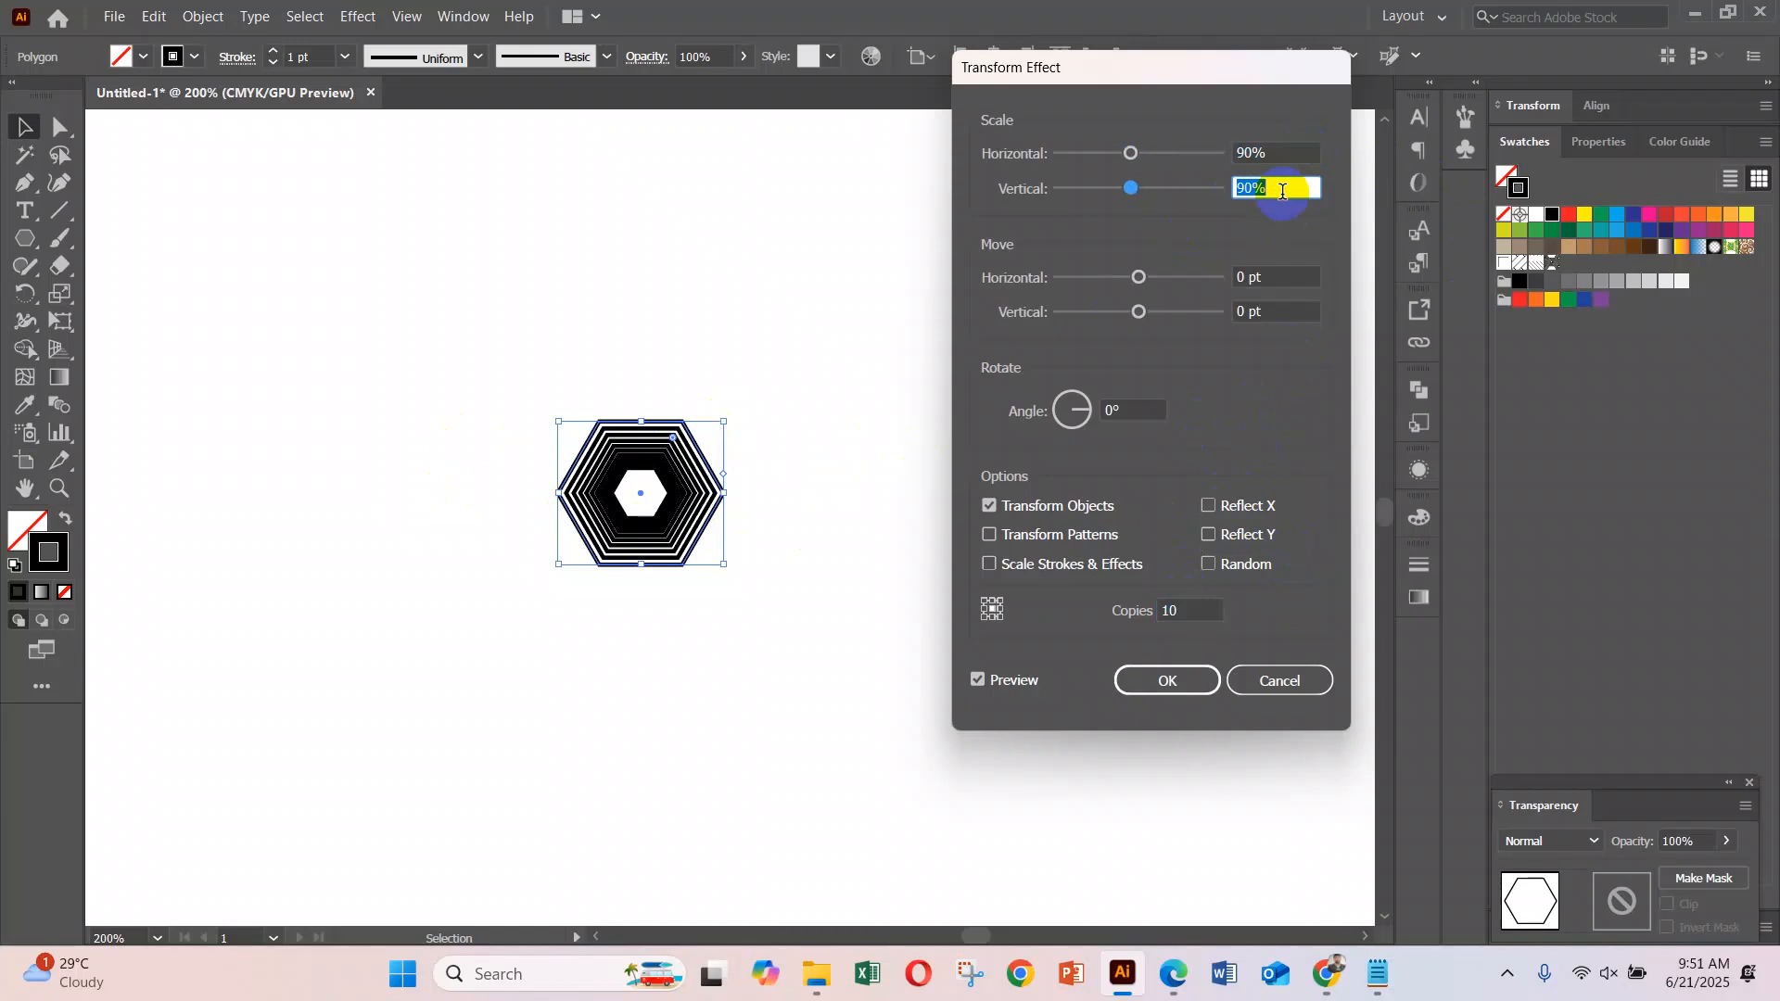
Set the rotation angle to 4° and the copies to 24, and apply the Transform effect
{"action": "left_click", "coordinate": [1143, 413]}
{"action": "key", "text": "Up"}
{"action": "key", "text": "Up"}
{"action": "key", "text": "Up"}
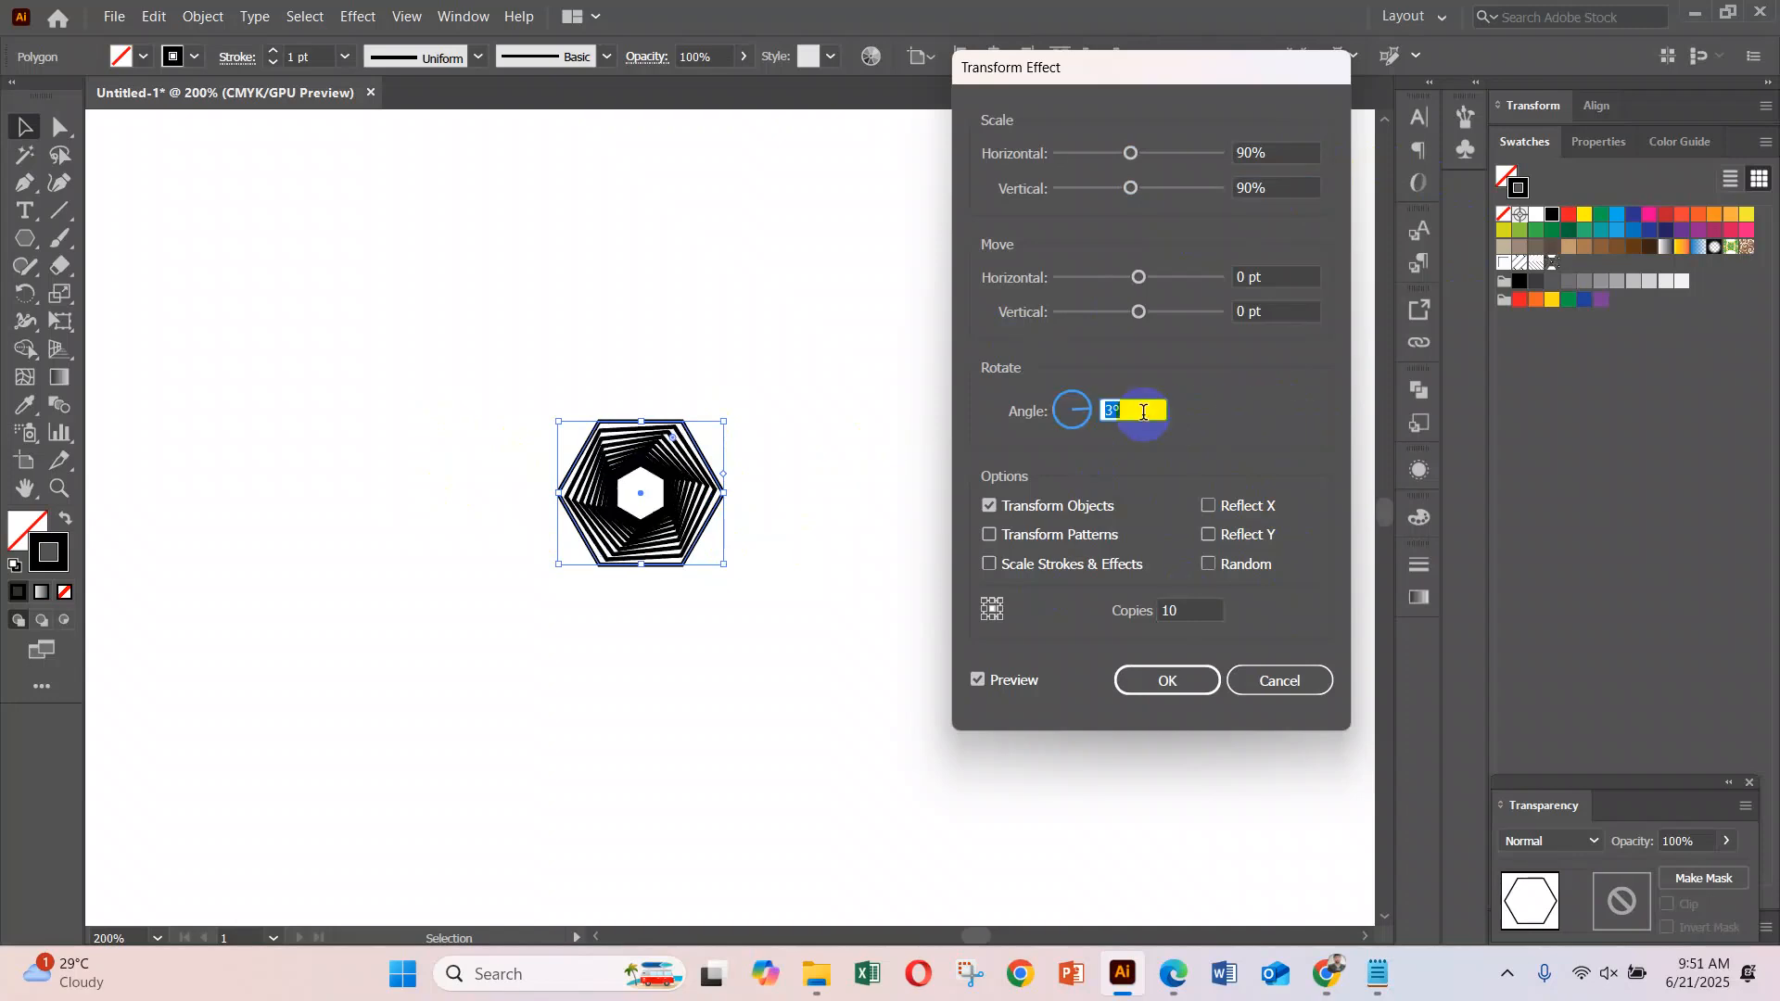
{"action": "key", "text": "Up"}
{"action": "left_click", "coordinate": [1205, 610]}
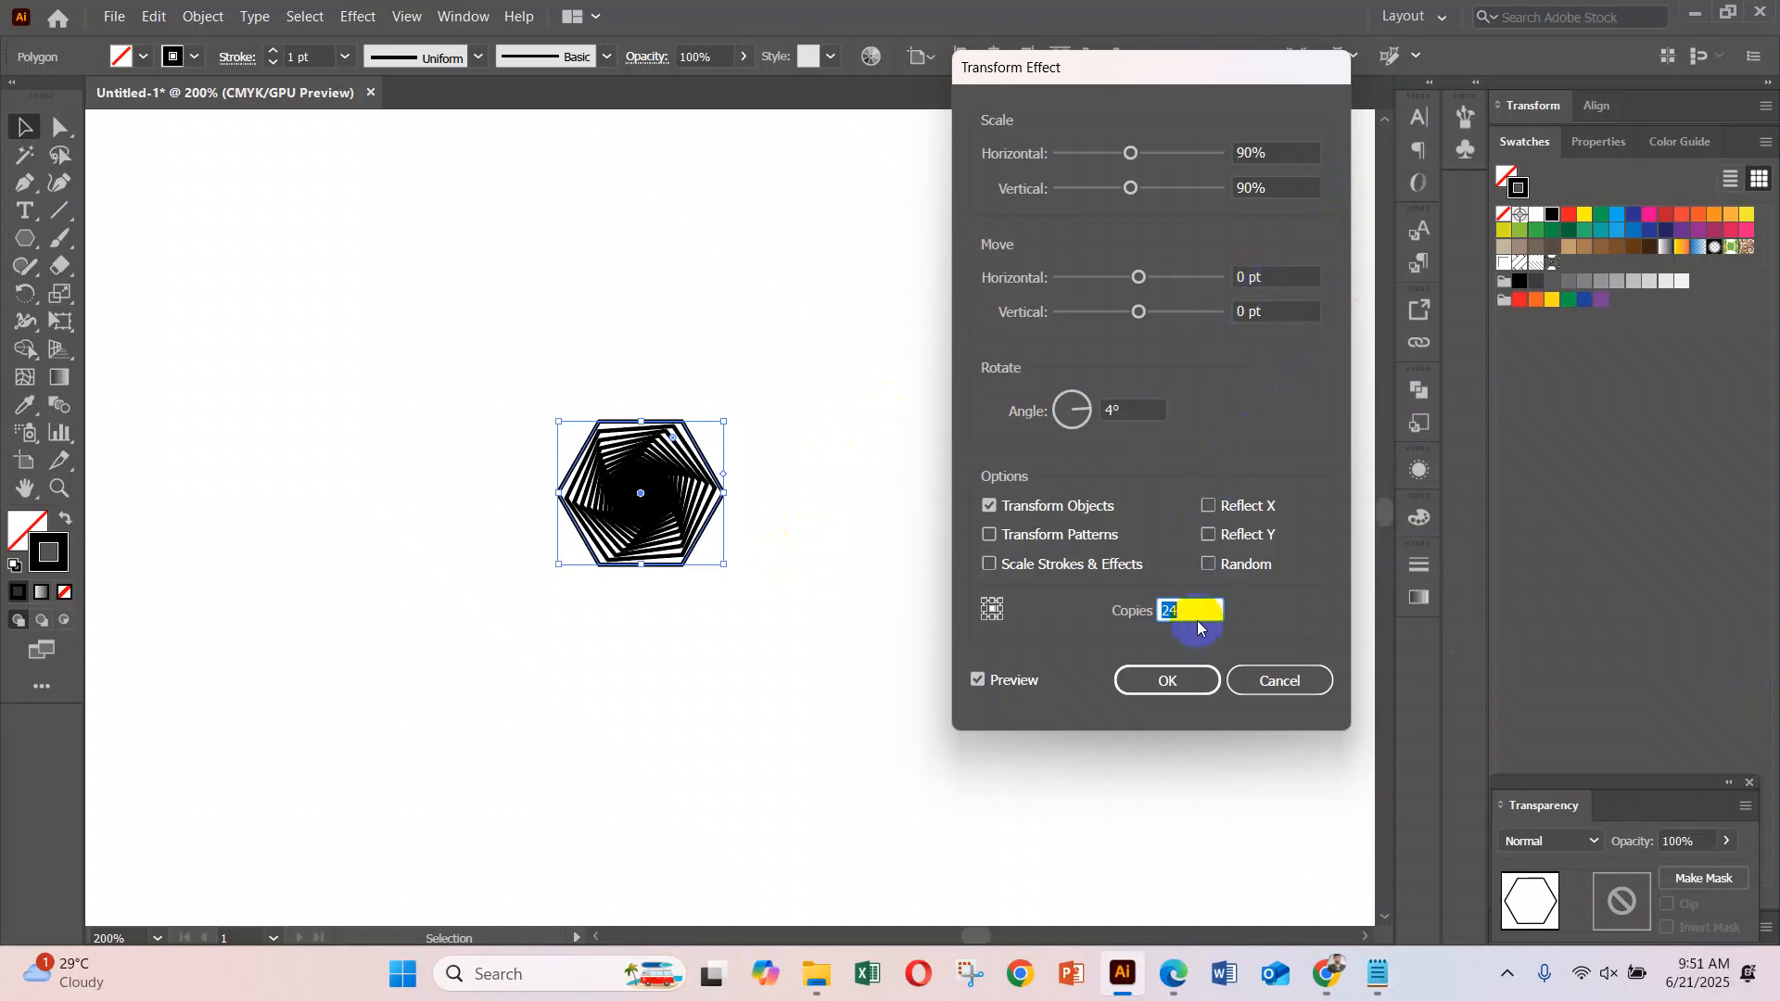
{"action": "left_click", "coordinate": [1131, 674]}
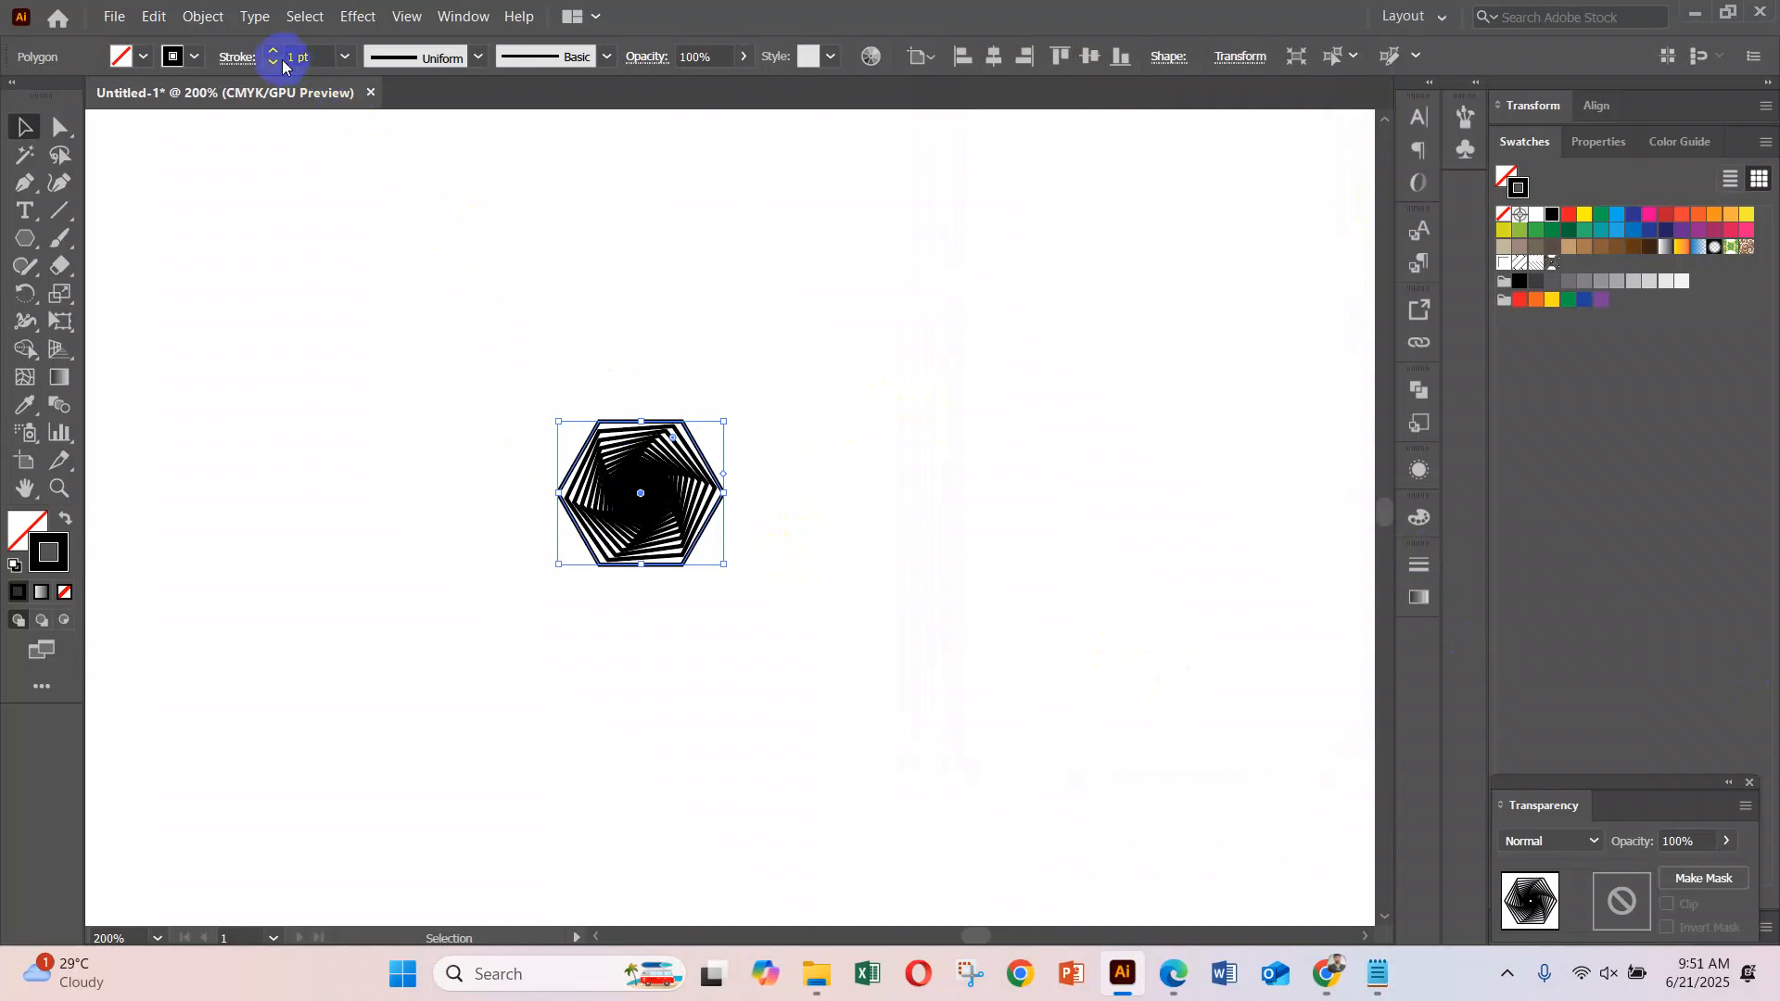
Set the twisted hexagon's stroke weight to 0.25 pt and check its fine lines up close
{"action": "left_click", "coordinate": [273, 63]}
{"action": "left_click", "coordinate": [273, 63]}
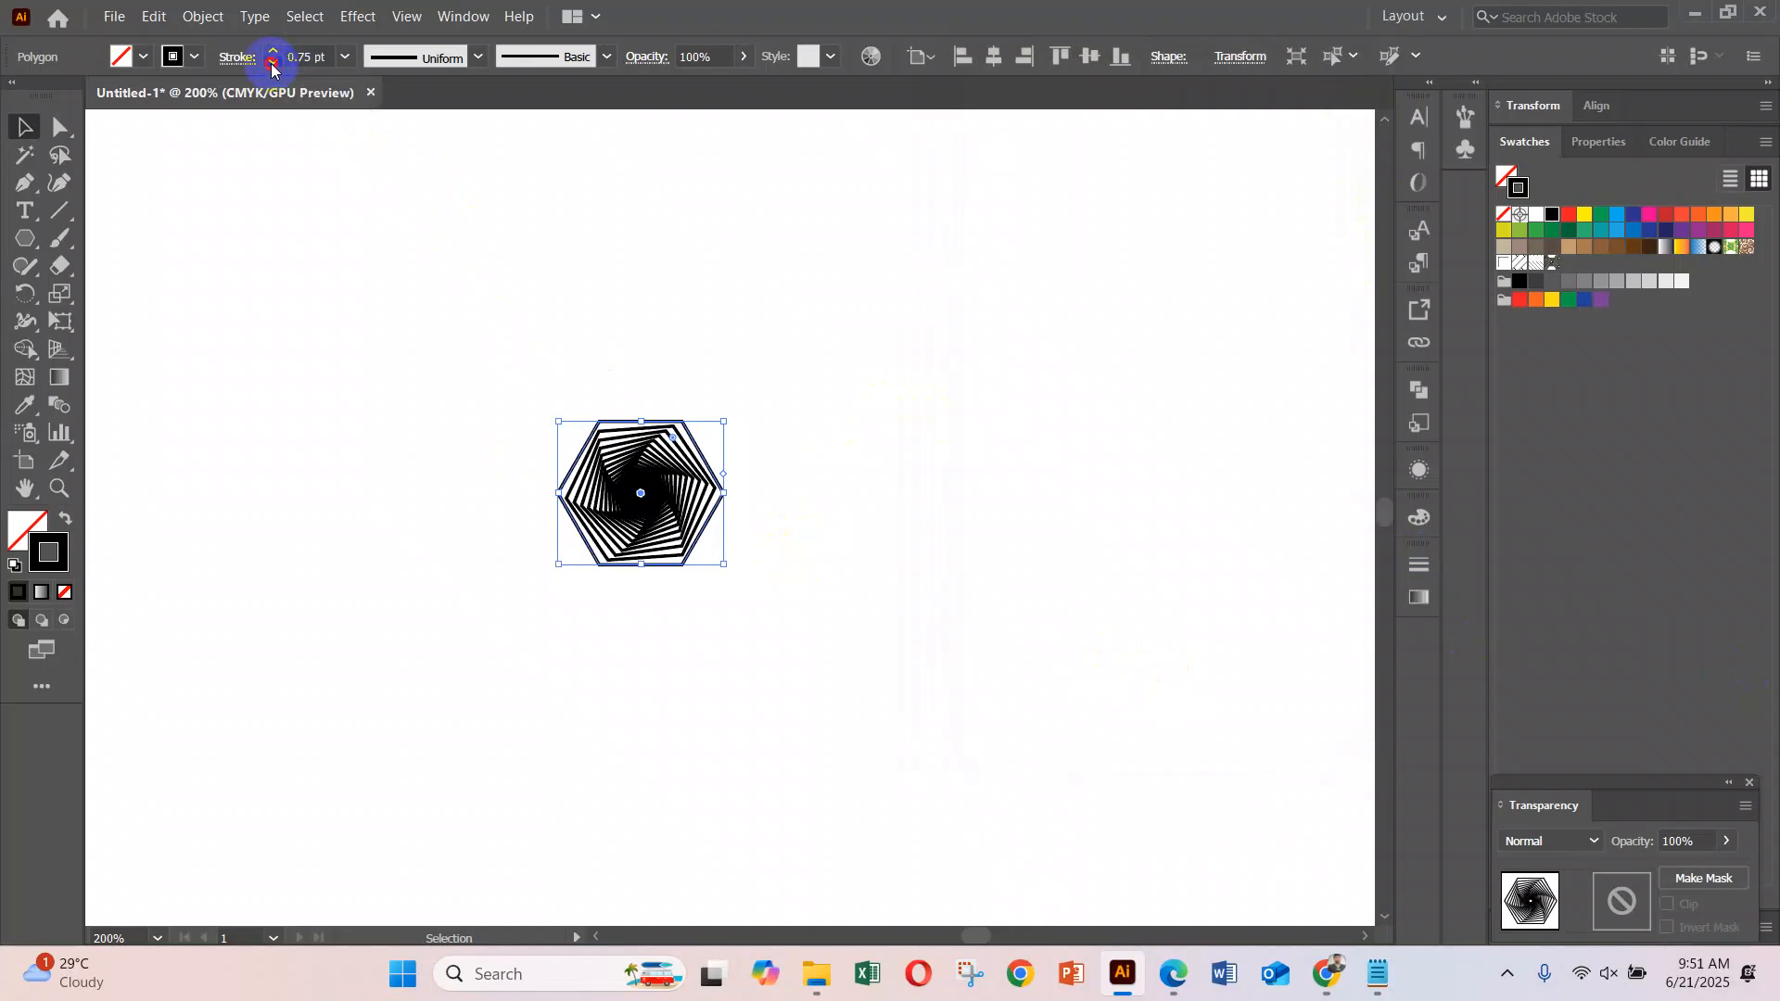
{"action": "left_click", "coordinate": [272, 63]}
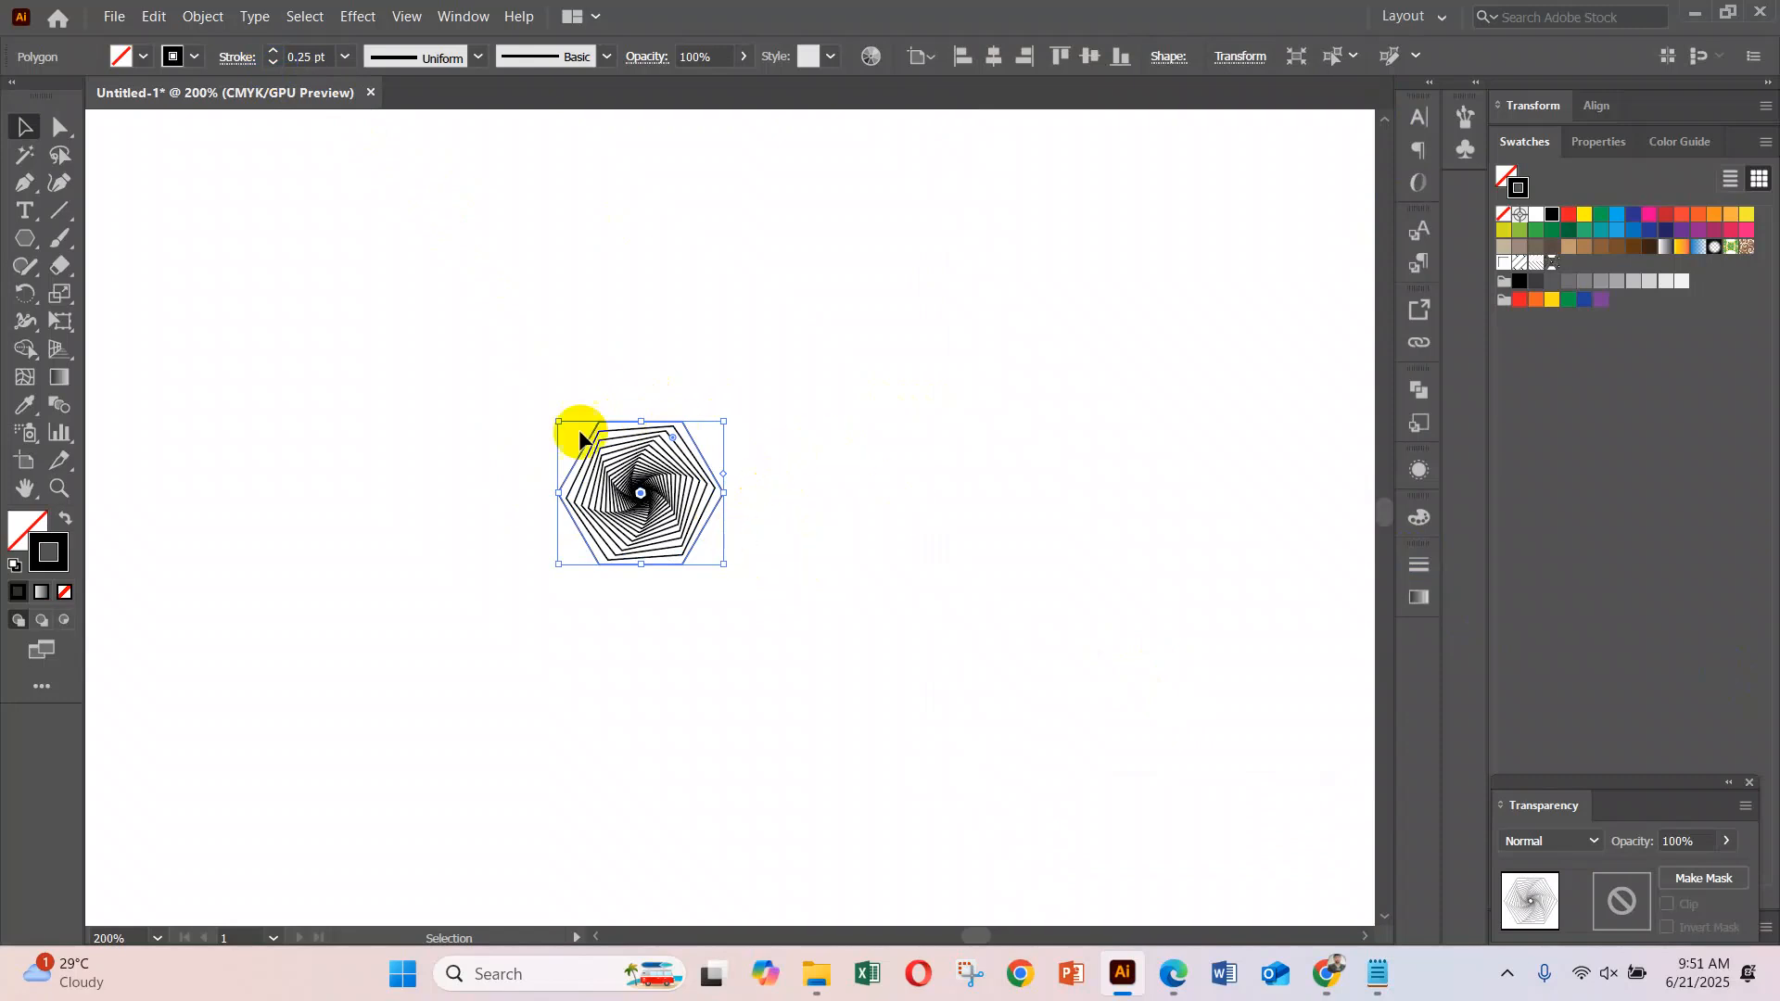
{"action": "left_click", "coordinate": [655, 517], "text": "ctrl"}
{"action": "left_click", "coordinate": [870, 523], "text": "ctrl"}
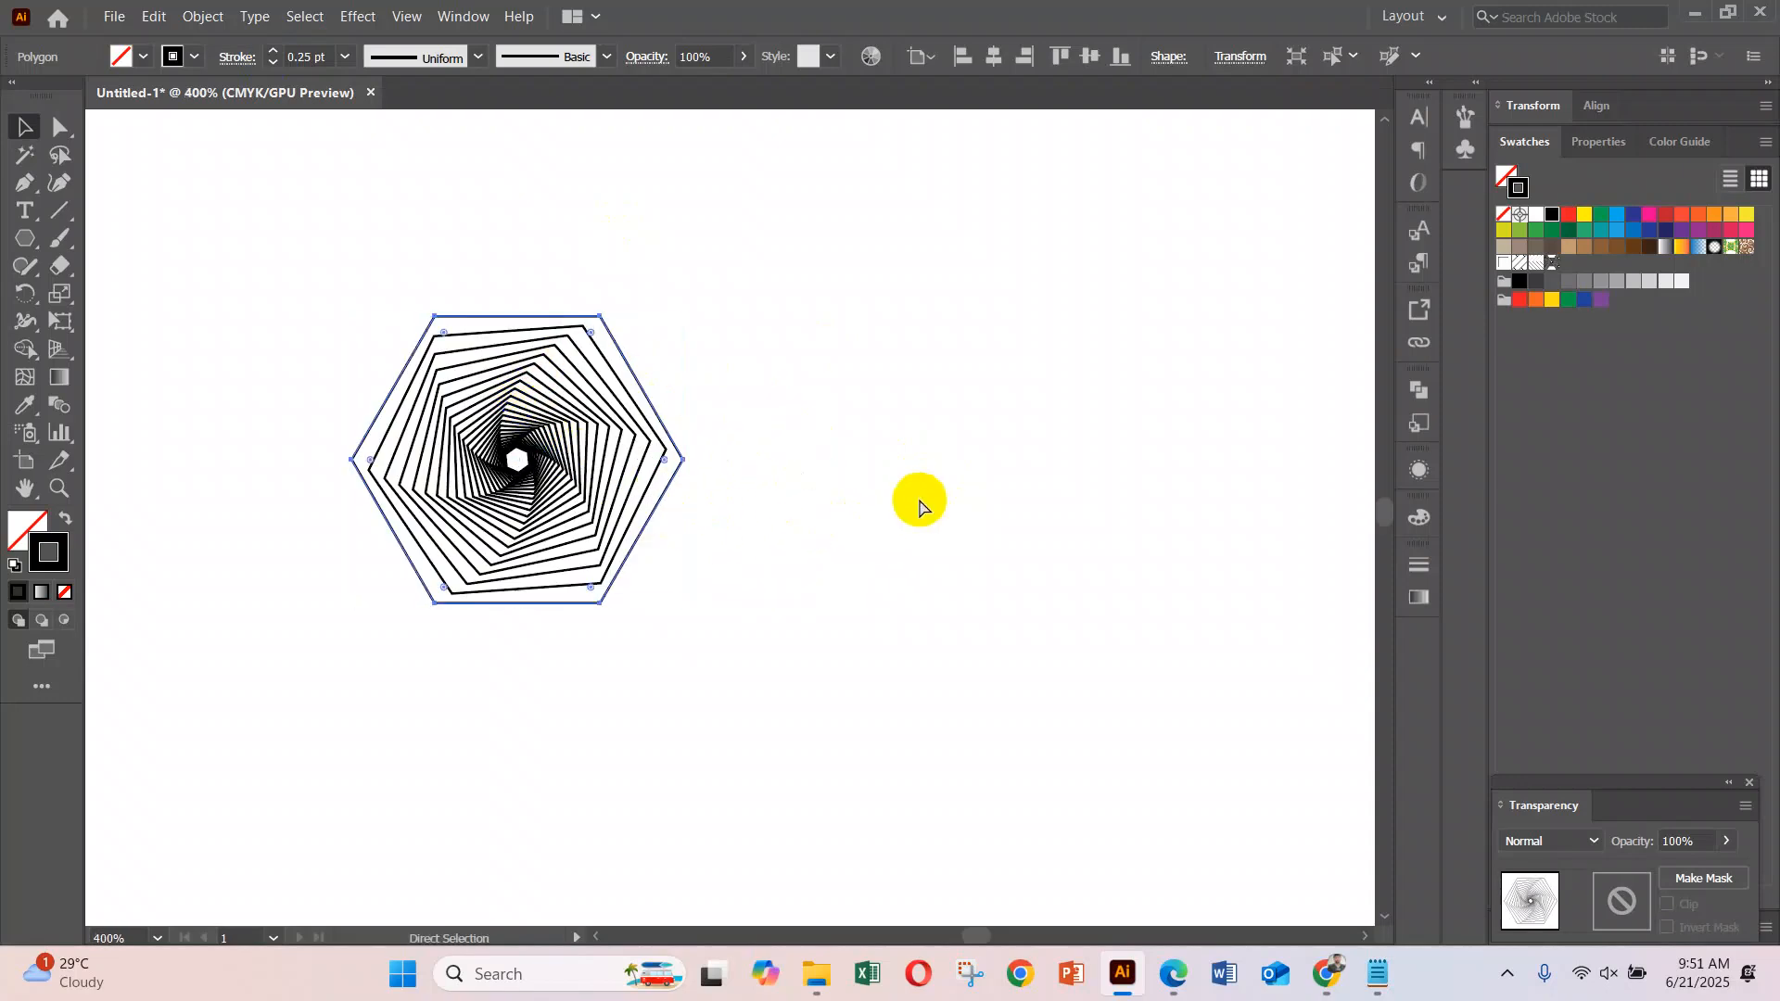
{"action": "left_click", "coordinate": [920, 505], "text": "ctrl+alt"}
{"action": "left_click", "coordinate": [920, 505], "text": "ctrl+alt"}
{"action": "left_click", "coordinate": [920, 505], "text": "ctrl+alt"}
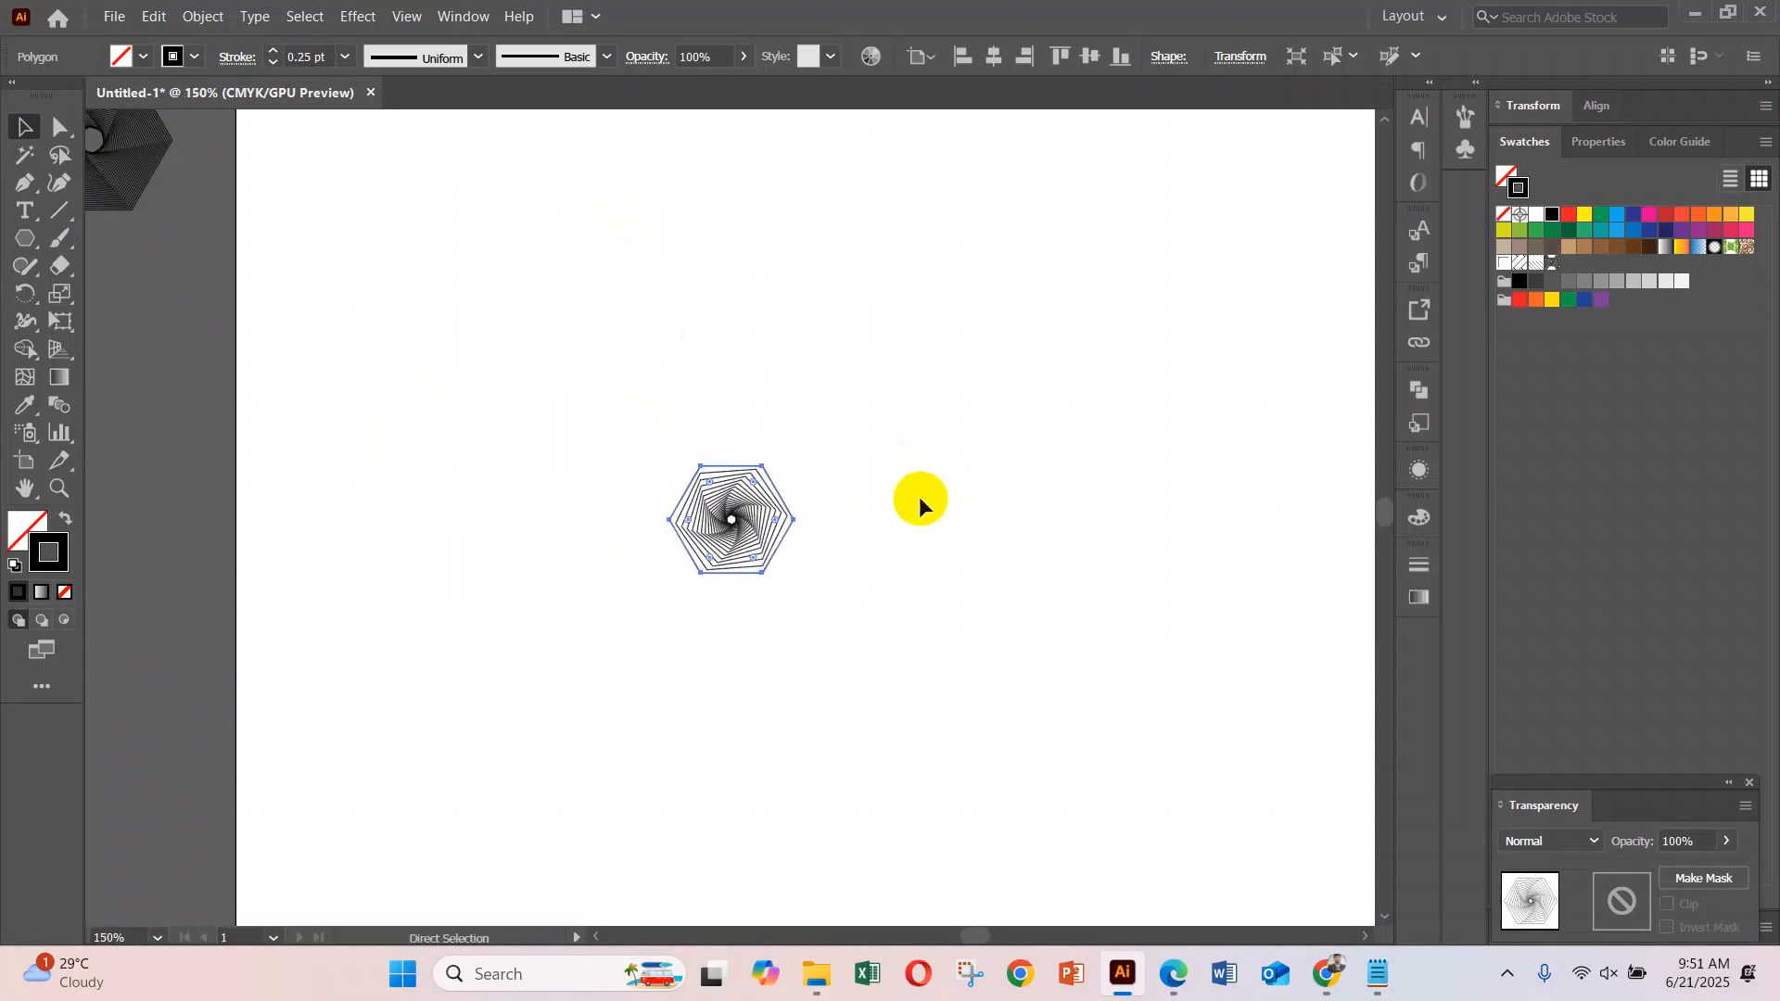
Make a new pattern from the twisted hexagon through Pattern Options
{"action": "left_click", "coordinate": [447, 18]}
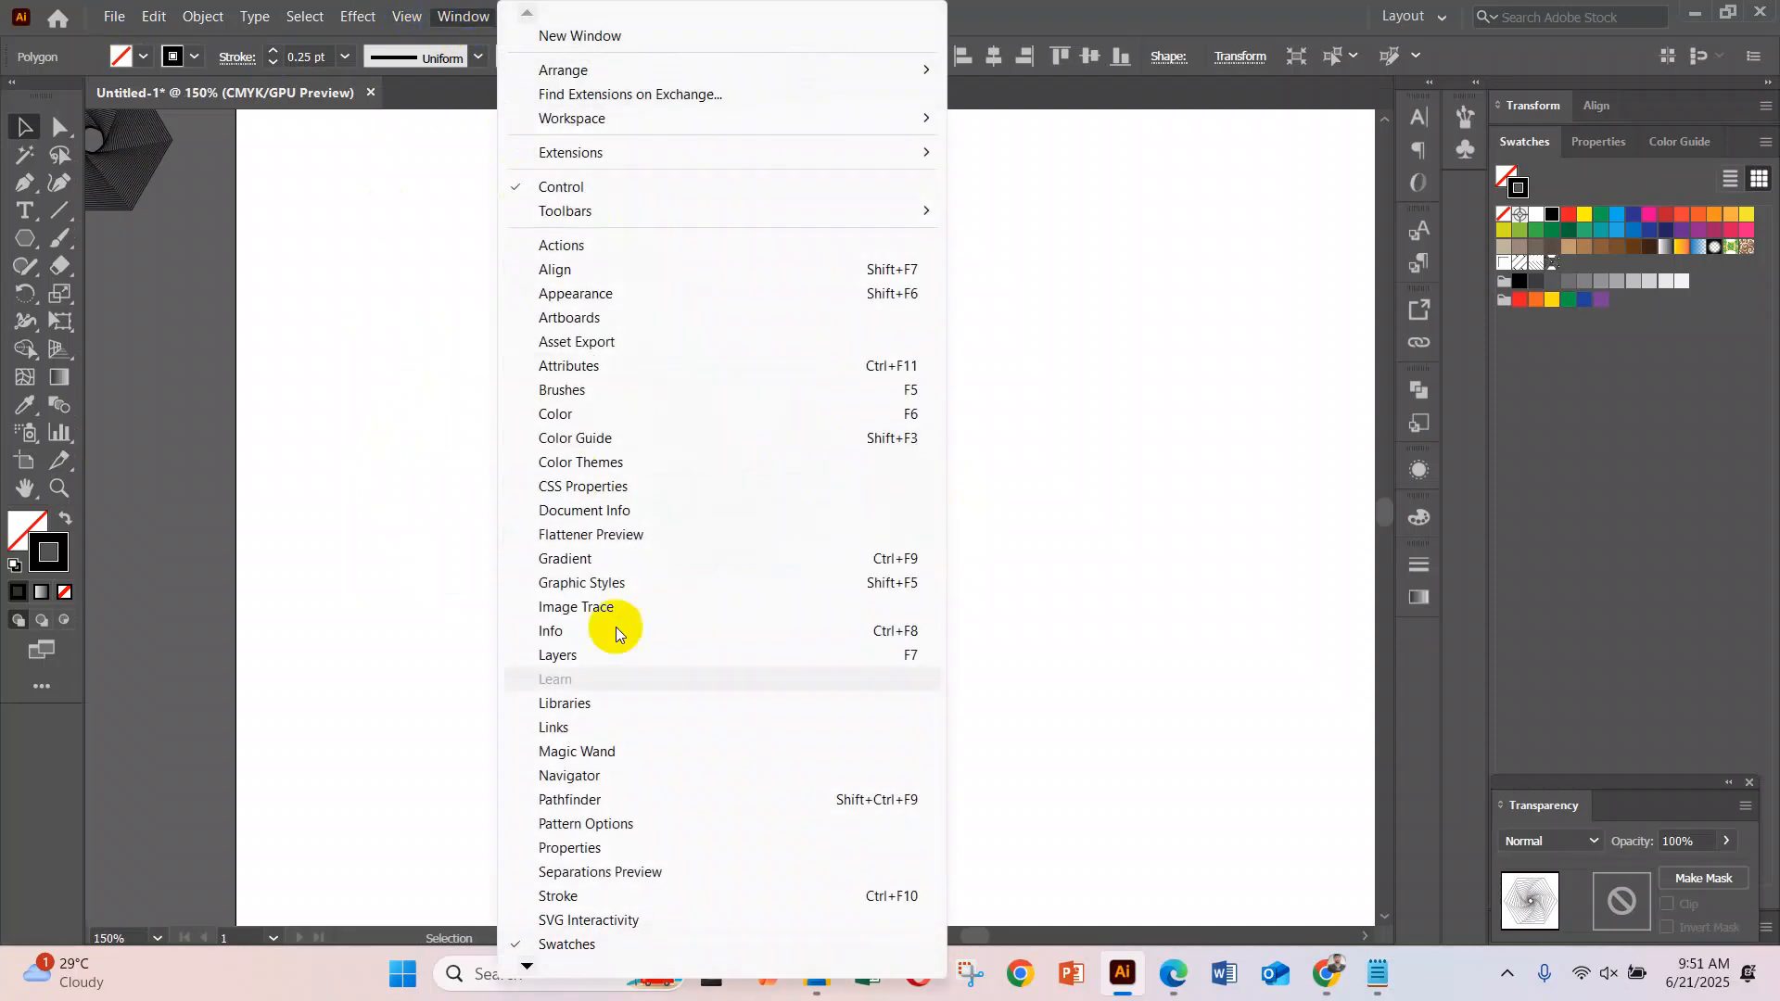
{"action": "left_click", "coordinate": [604, 825]}
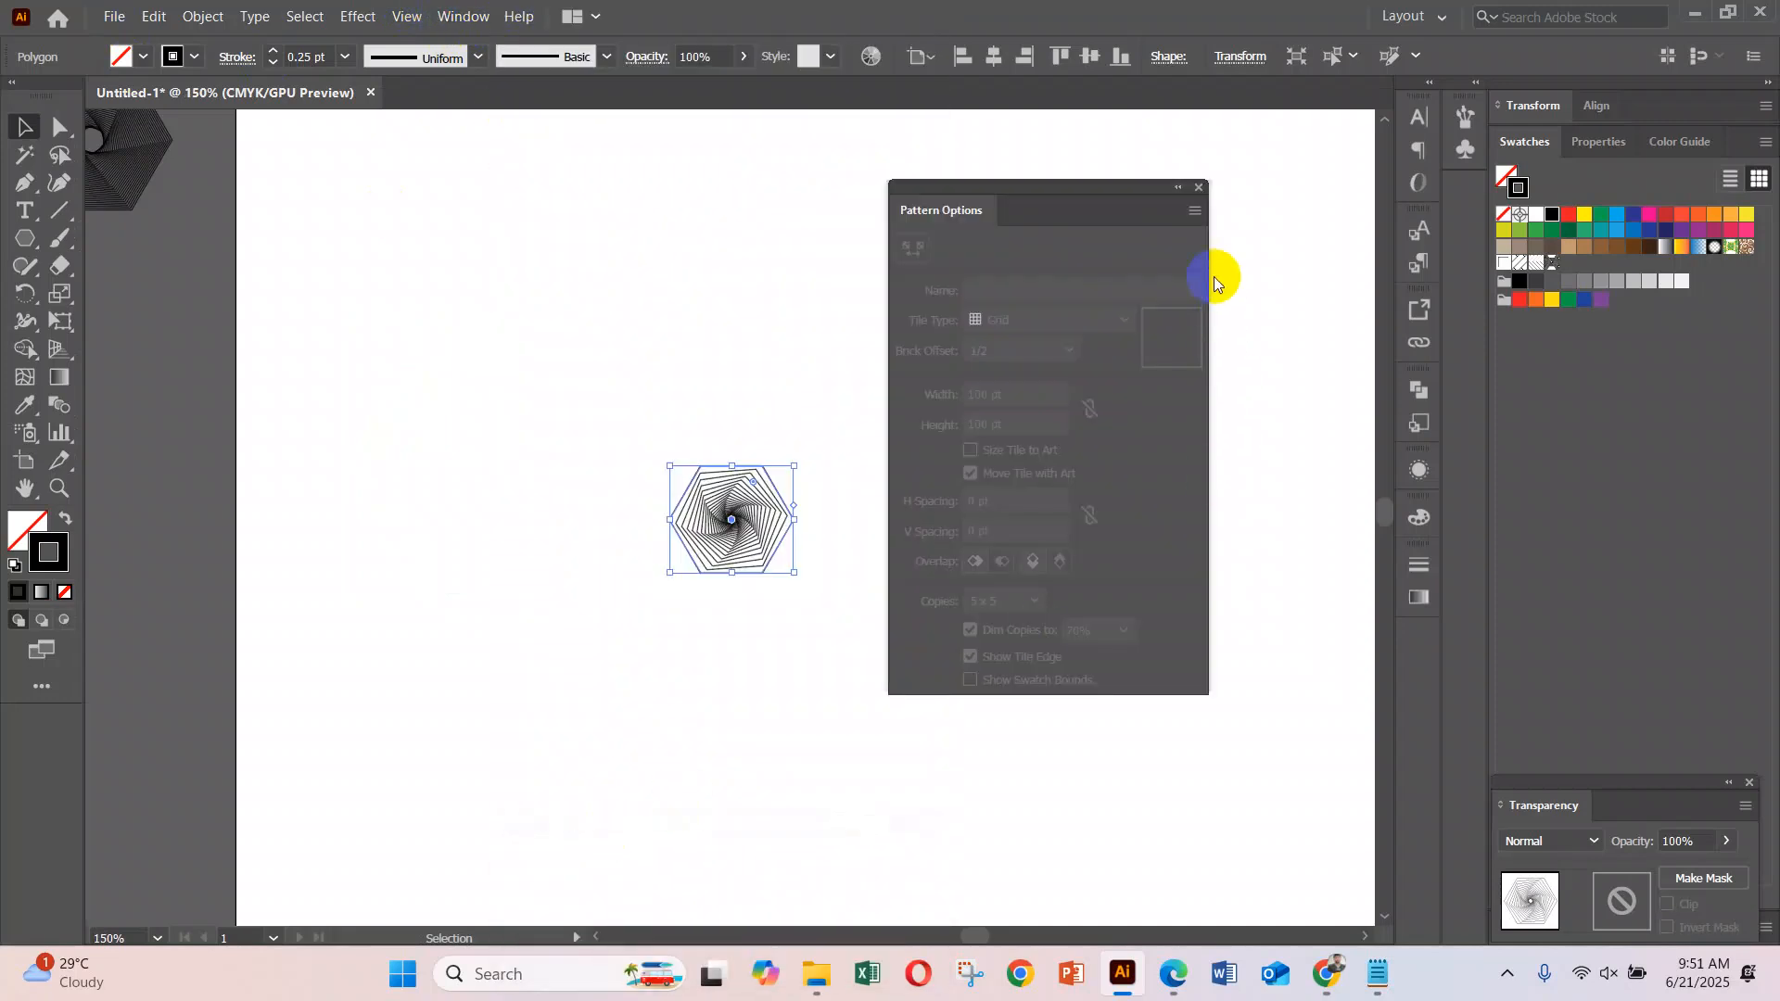
{"action": "left_click", "coordinate": [1195, 211]}
{"action": "left_click", "coordinate": [1286, 230]}
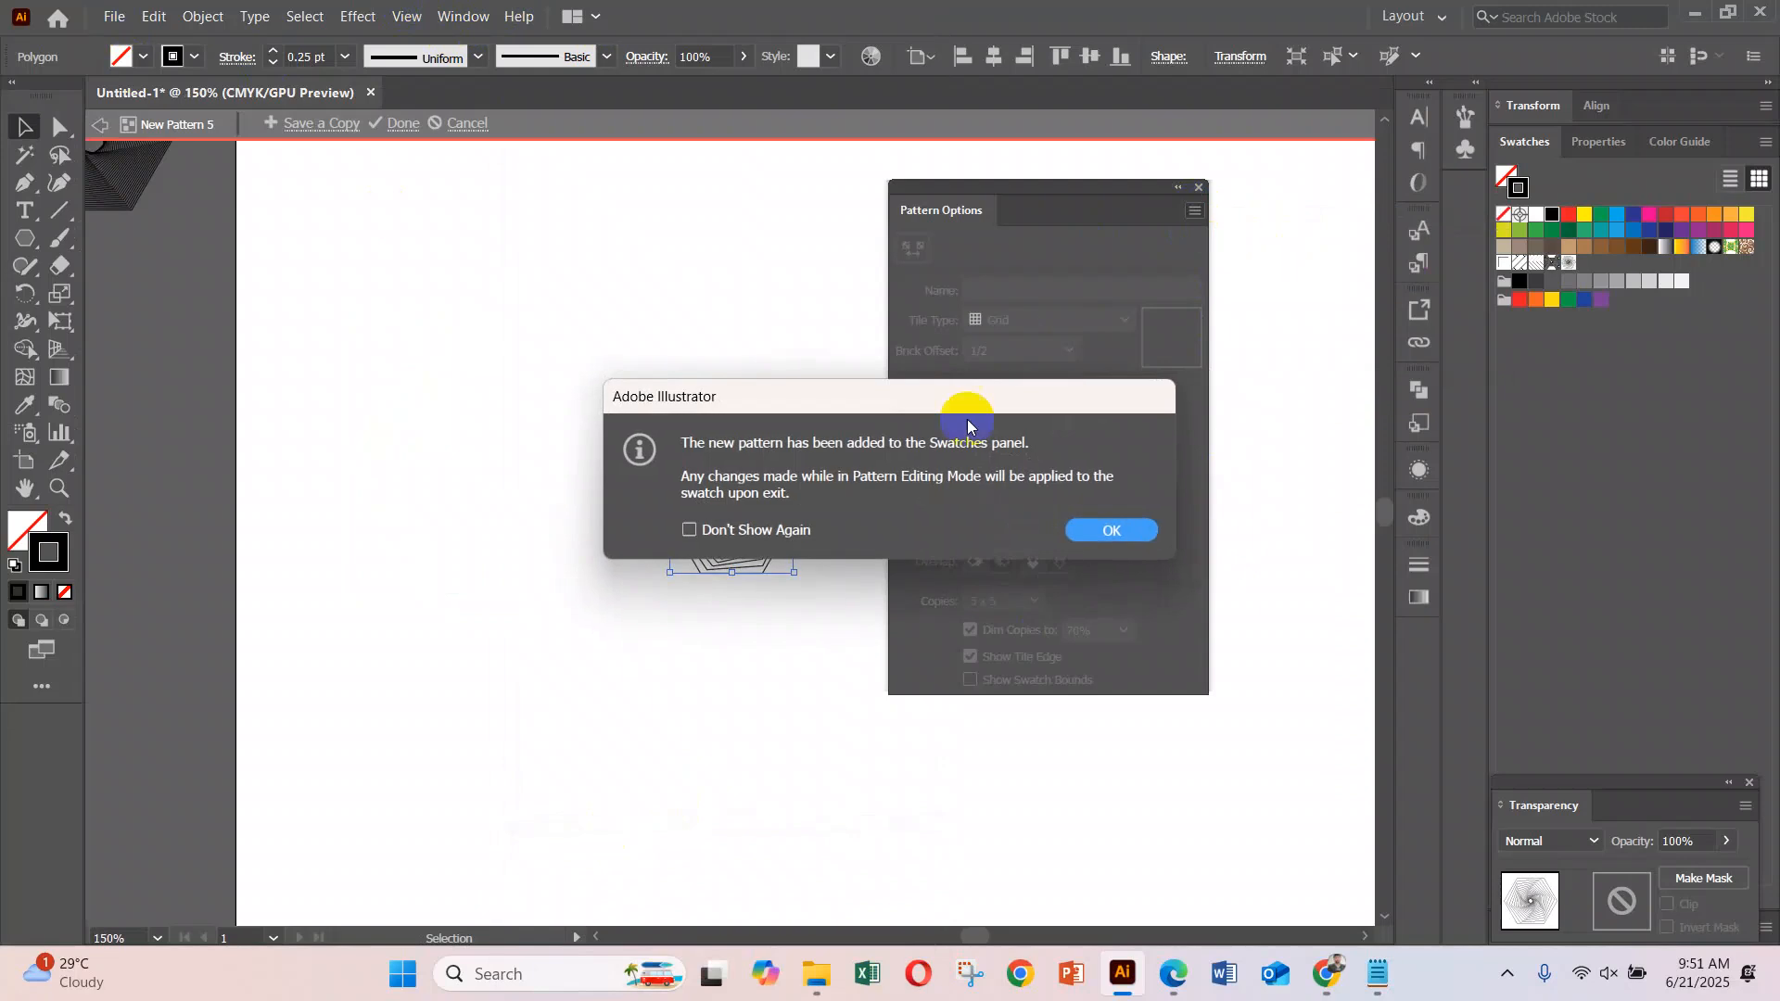
{"action": "left_click", "coordinate": [1114, 536]}
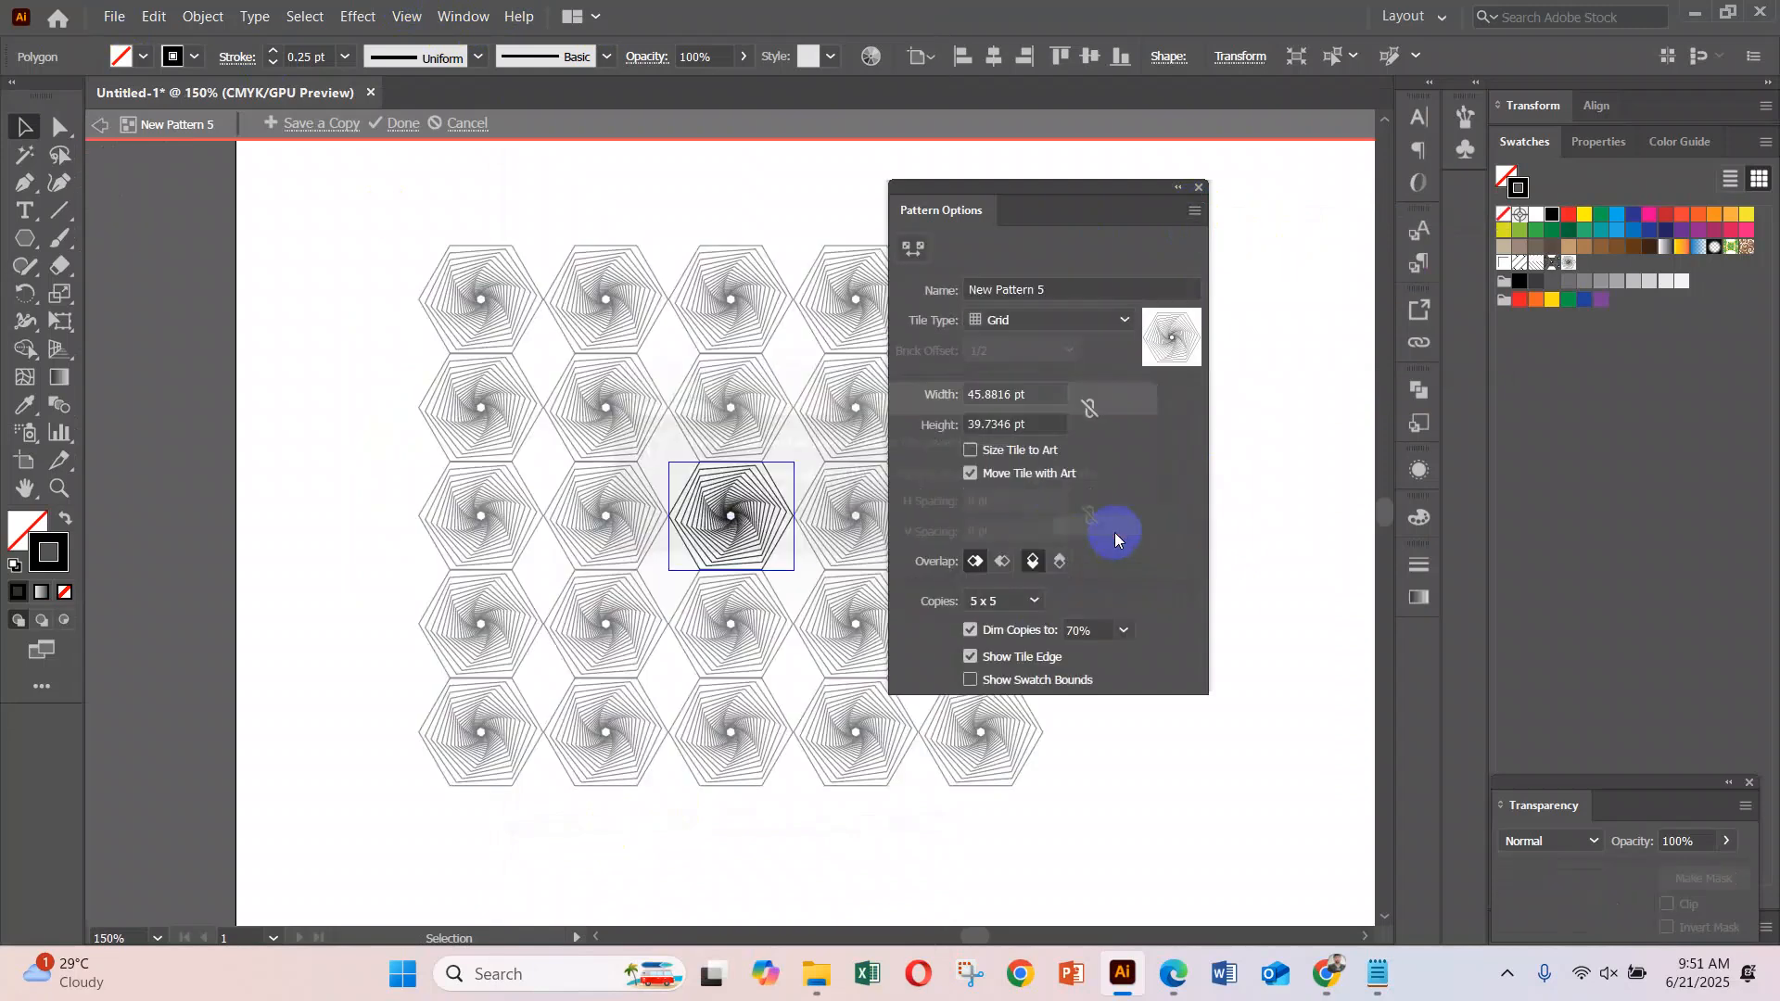
Set the pattern's tile type to Brick by Column with a tile width of 34 pt, and finish pattern editing
{"action": "left_click", "coordinate": [1057, 321]}
{"action": "left_click", "coordinate": [1032, 408]}
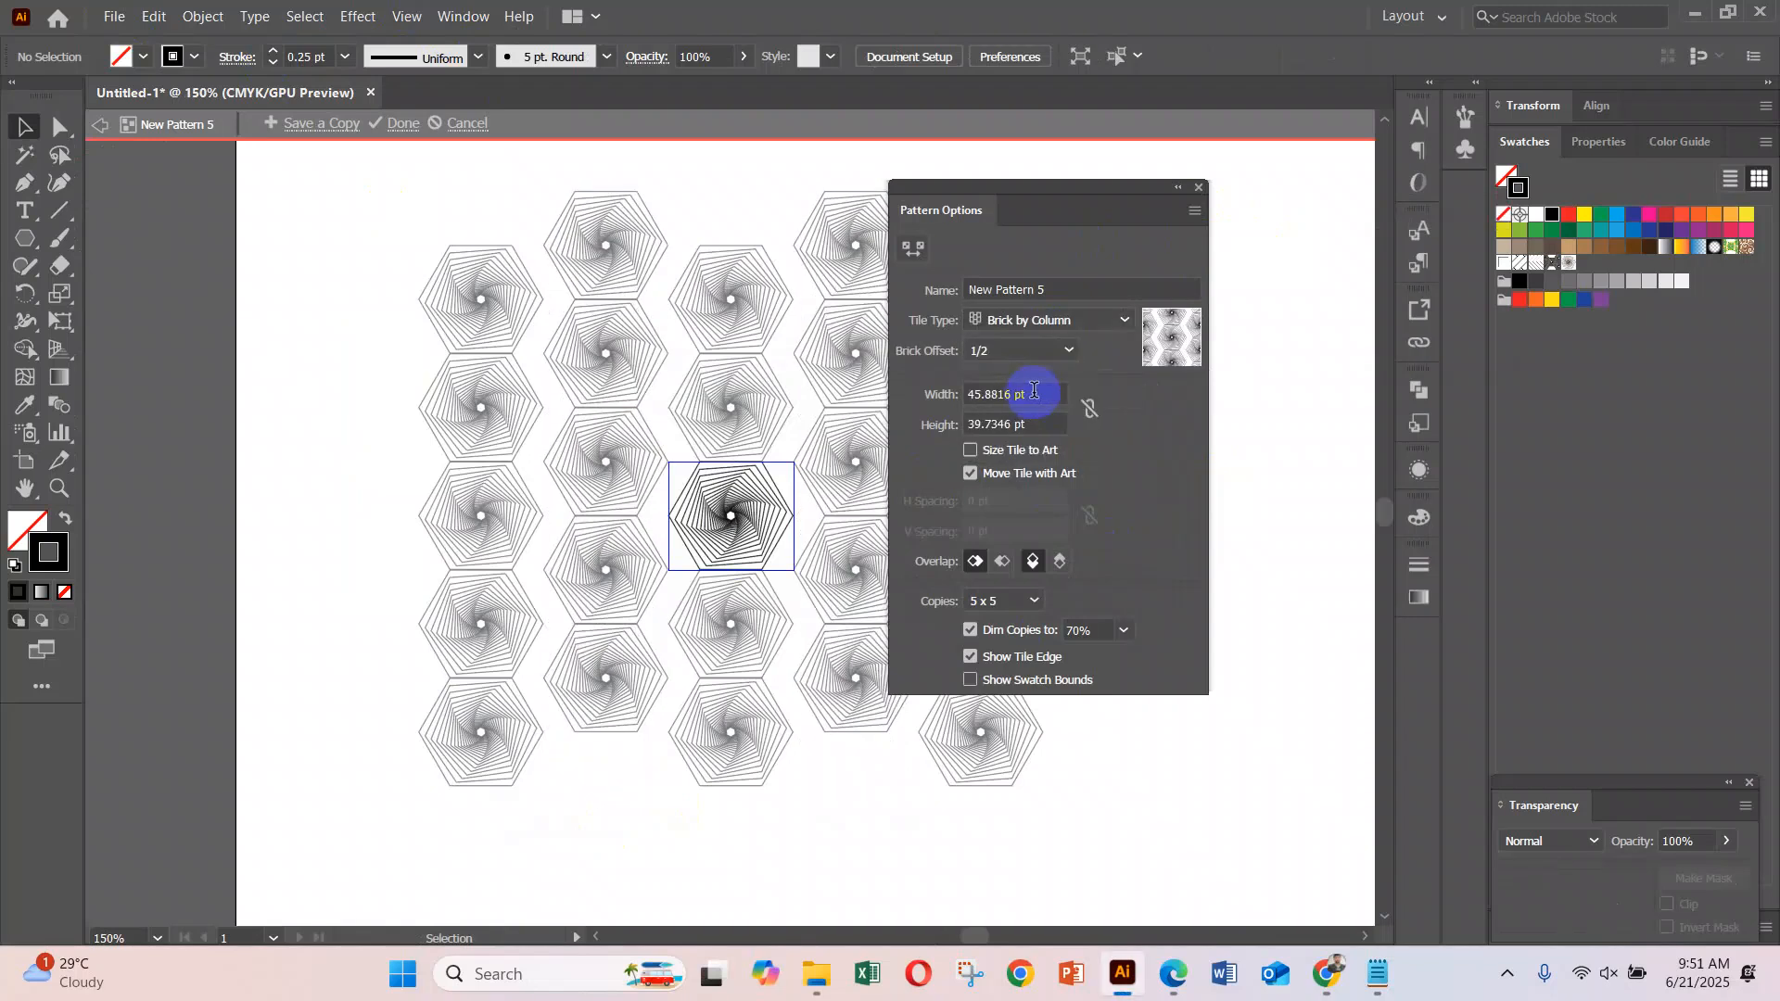
{"action": "left_click", "coordinate": [1036, 391]}
{"action": "type", "text": "40"}
{"action": "key", "text": "Return"}
{"action": "key", "text": "Down"}
{"action": "key", "text": "Down"}
{"action": "key", "text": "Down"}
{"action": "key", "text": "Down"}
{"action": "key", "text": "Down"}
{"action": "key", "text": "Down"}
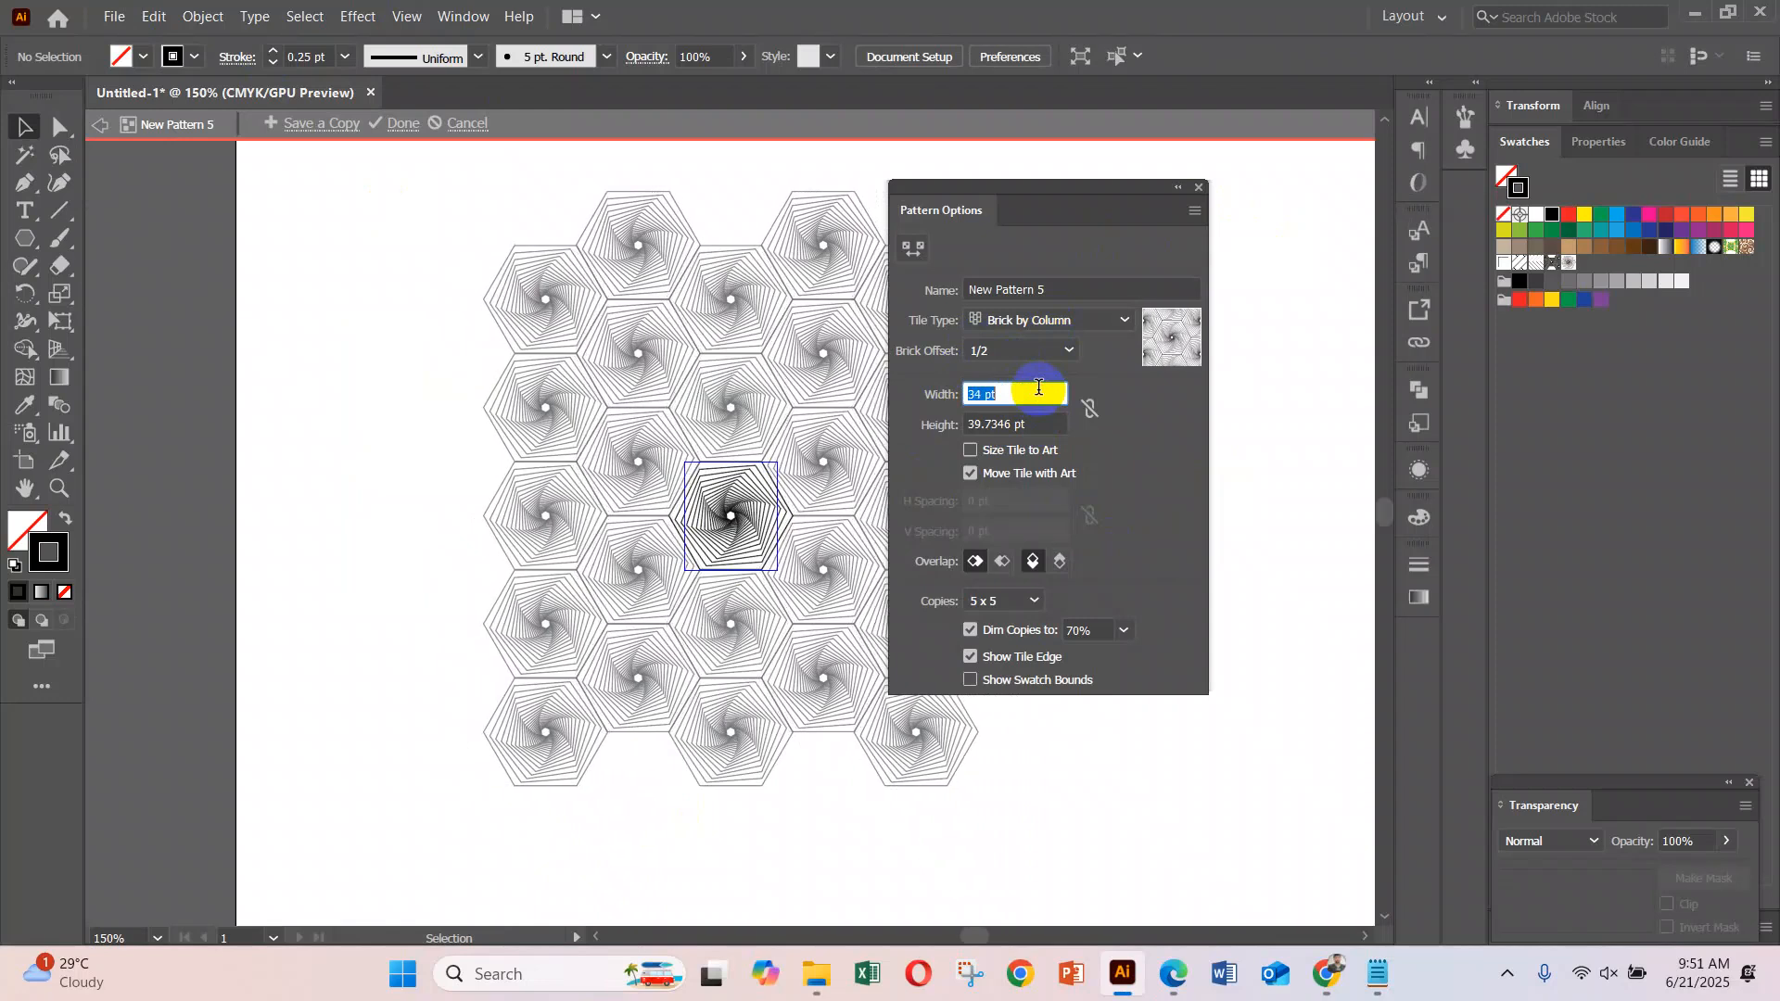
{"action": "left_click_drag", "start_coordinate": [1072, 198], "coordinate": [1283, 205]}
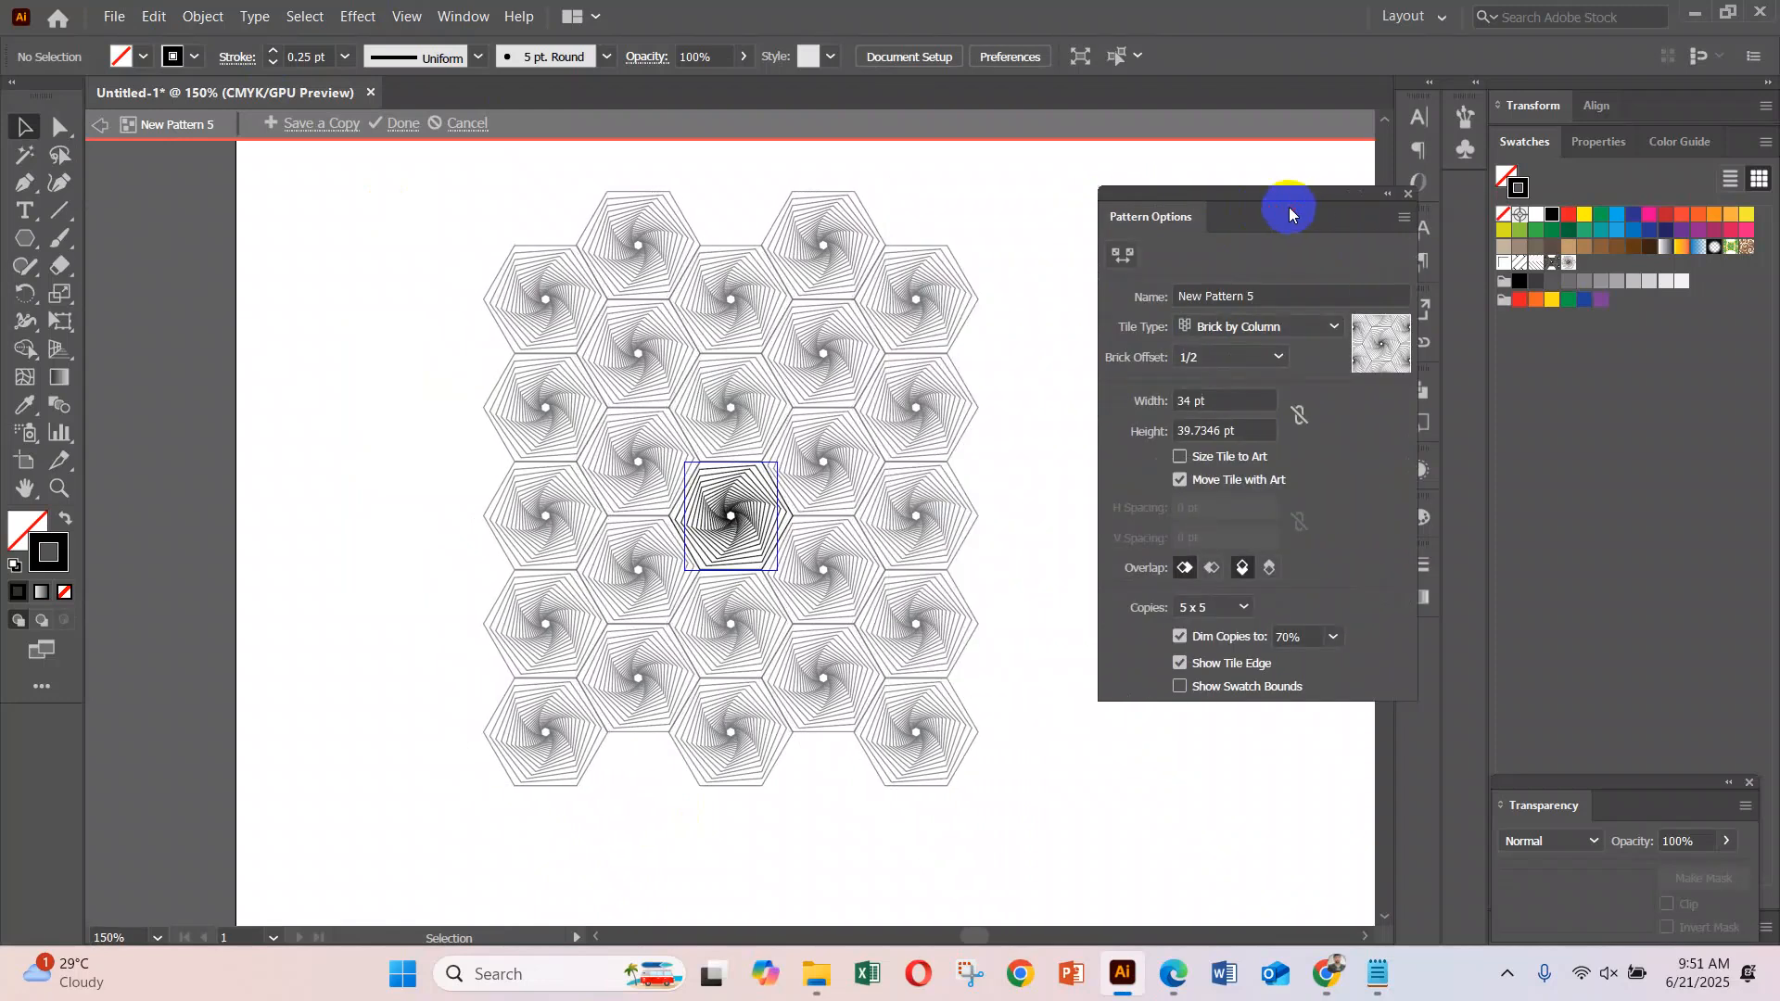
{"action": "left_click", "coordinate": [400, 127]}
Move the twisted hexagon motif off the artboard to beside the chevron shape
{"action": "left_click_drag", "start_coordinate": [624, 454], "coordinate": [55, 445]}
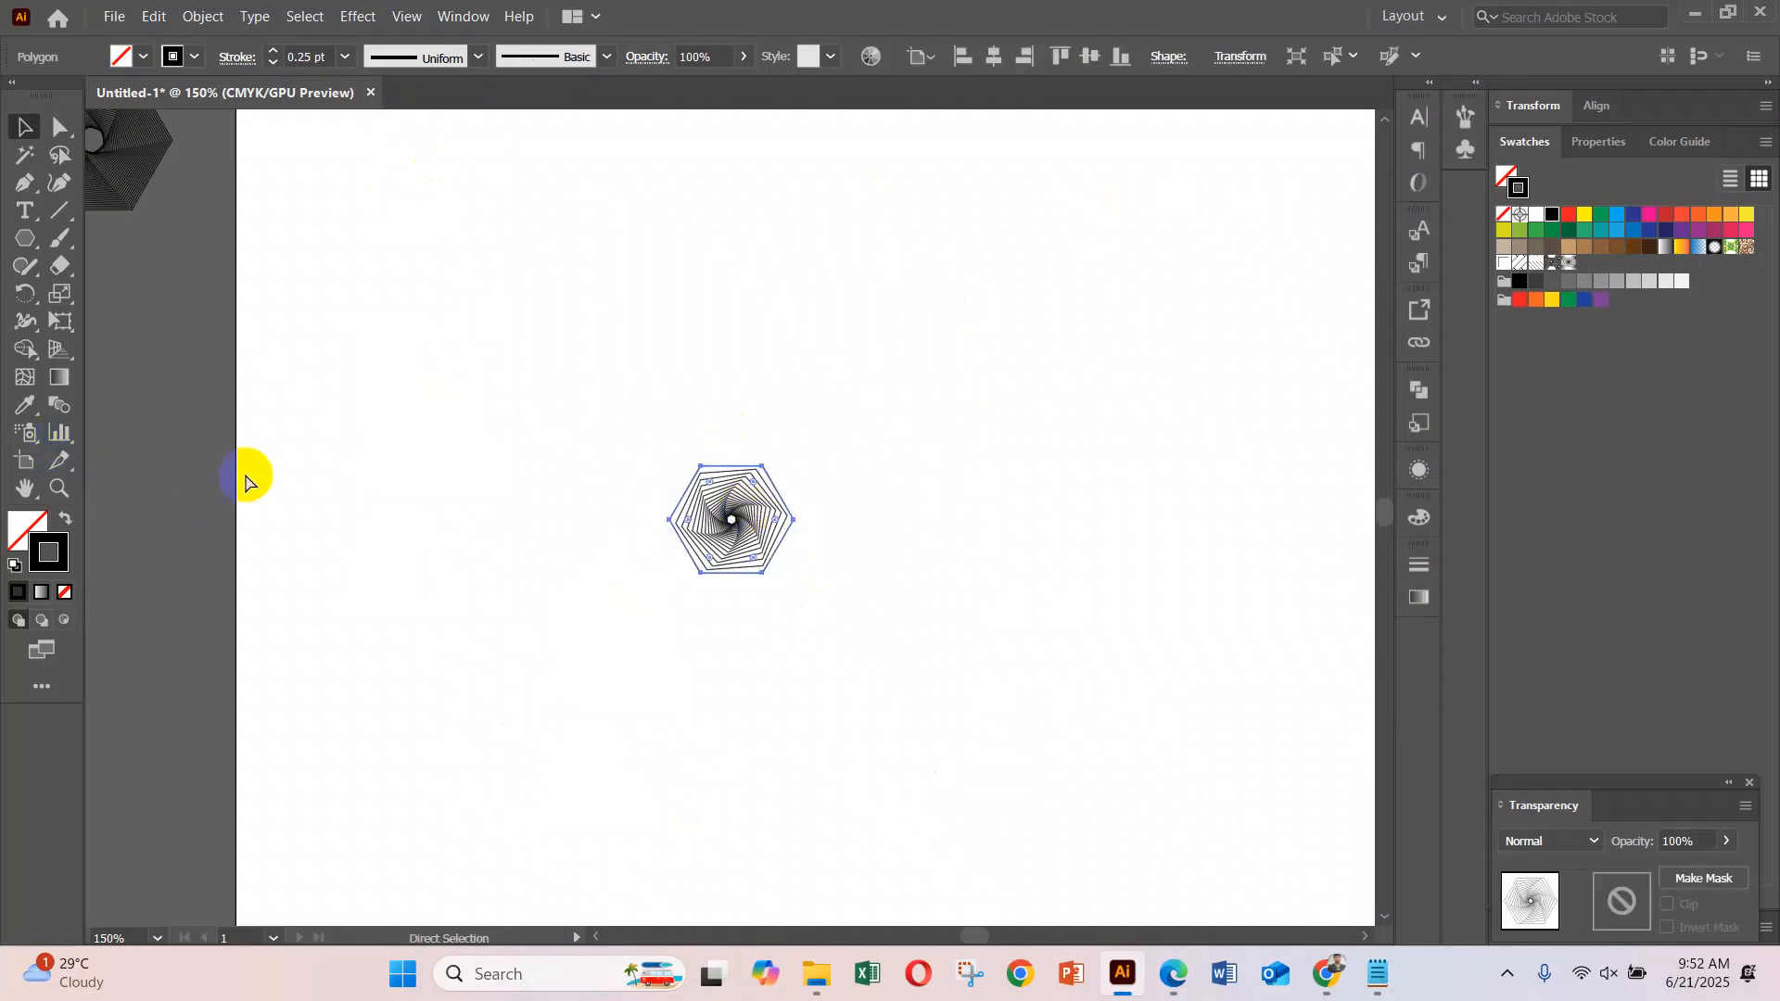
{"action": "key", "text": "ctrl+minus"}
{"action": "key", "text": "ctrl+minus"}
{"action": "left_click_drag", "start_coordinate": [735, 510], "coordinate": [329, 587]}
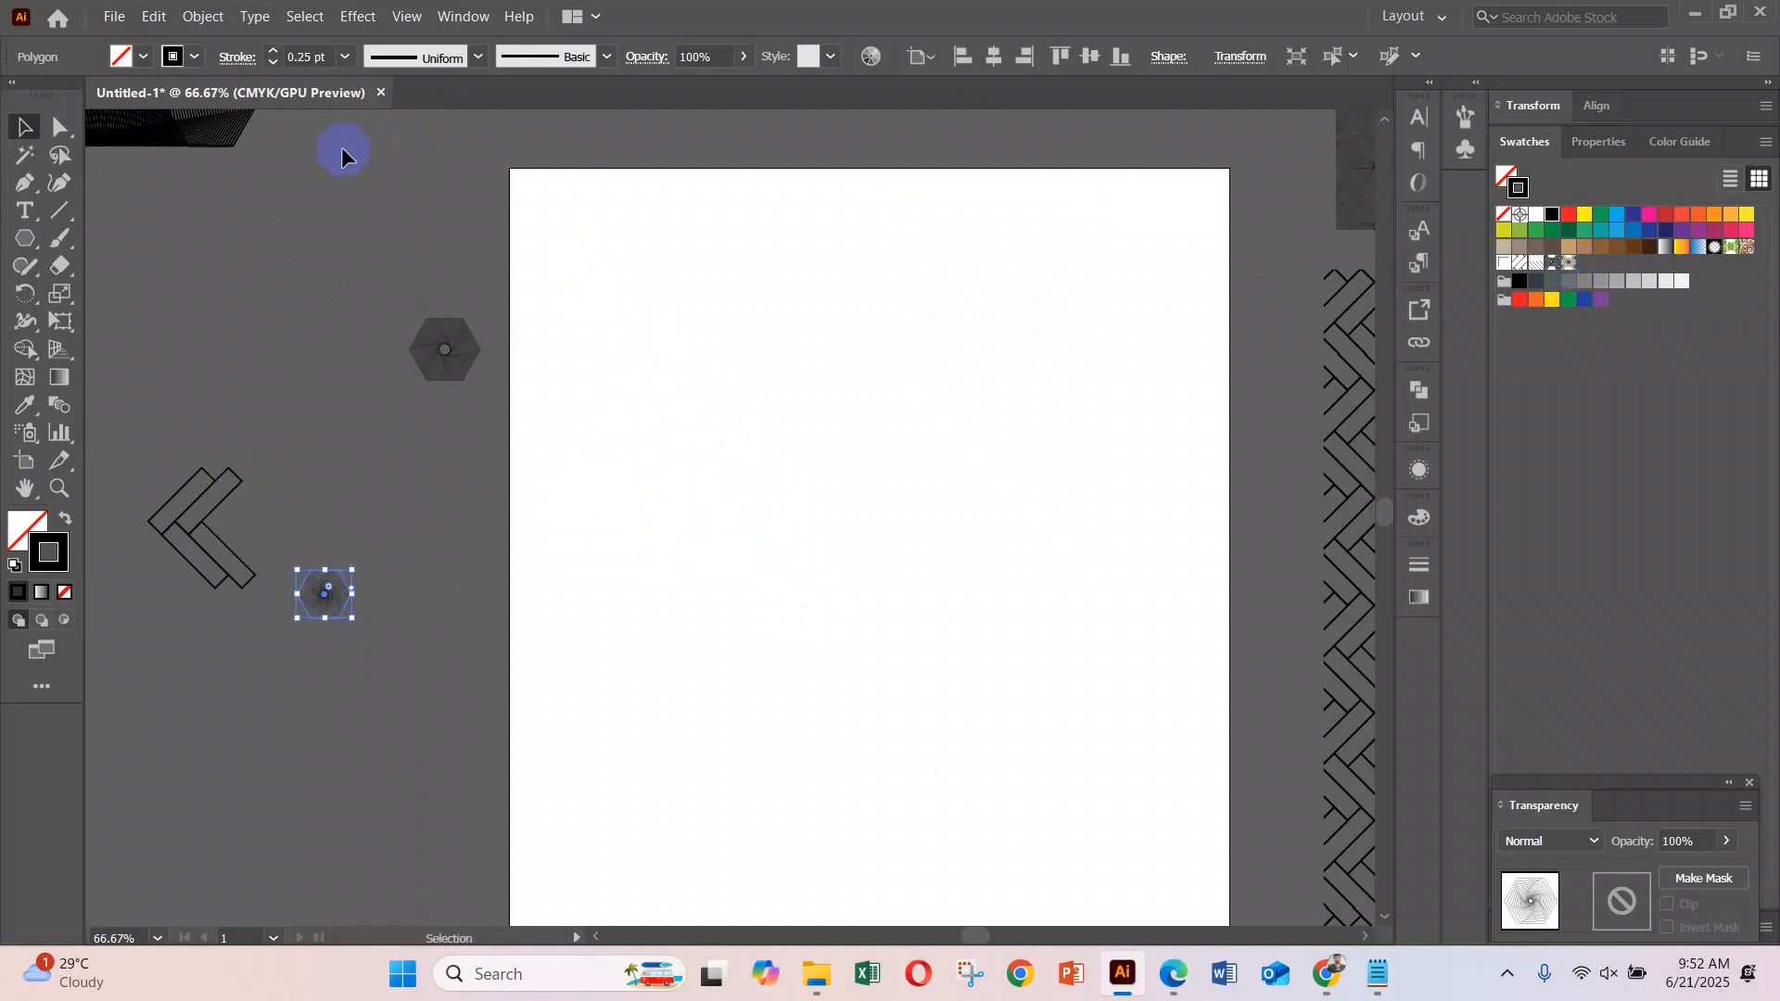
Draw a large rectangle over the artboard with no stroke and fill it with the new twisted hexagon pattern swatch
{"action": "left_click_drag", "start_coordinate": [28, 230], "coordinate": [102, 234]}
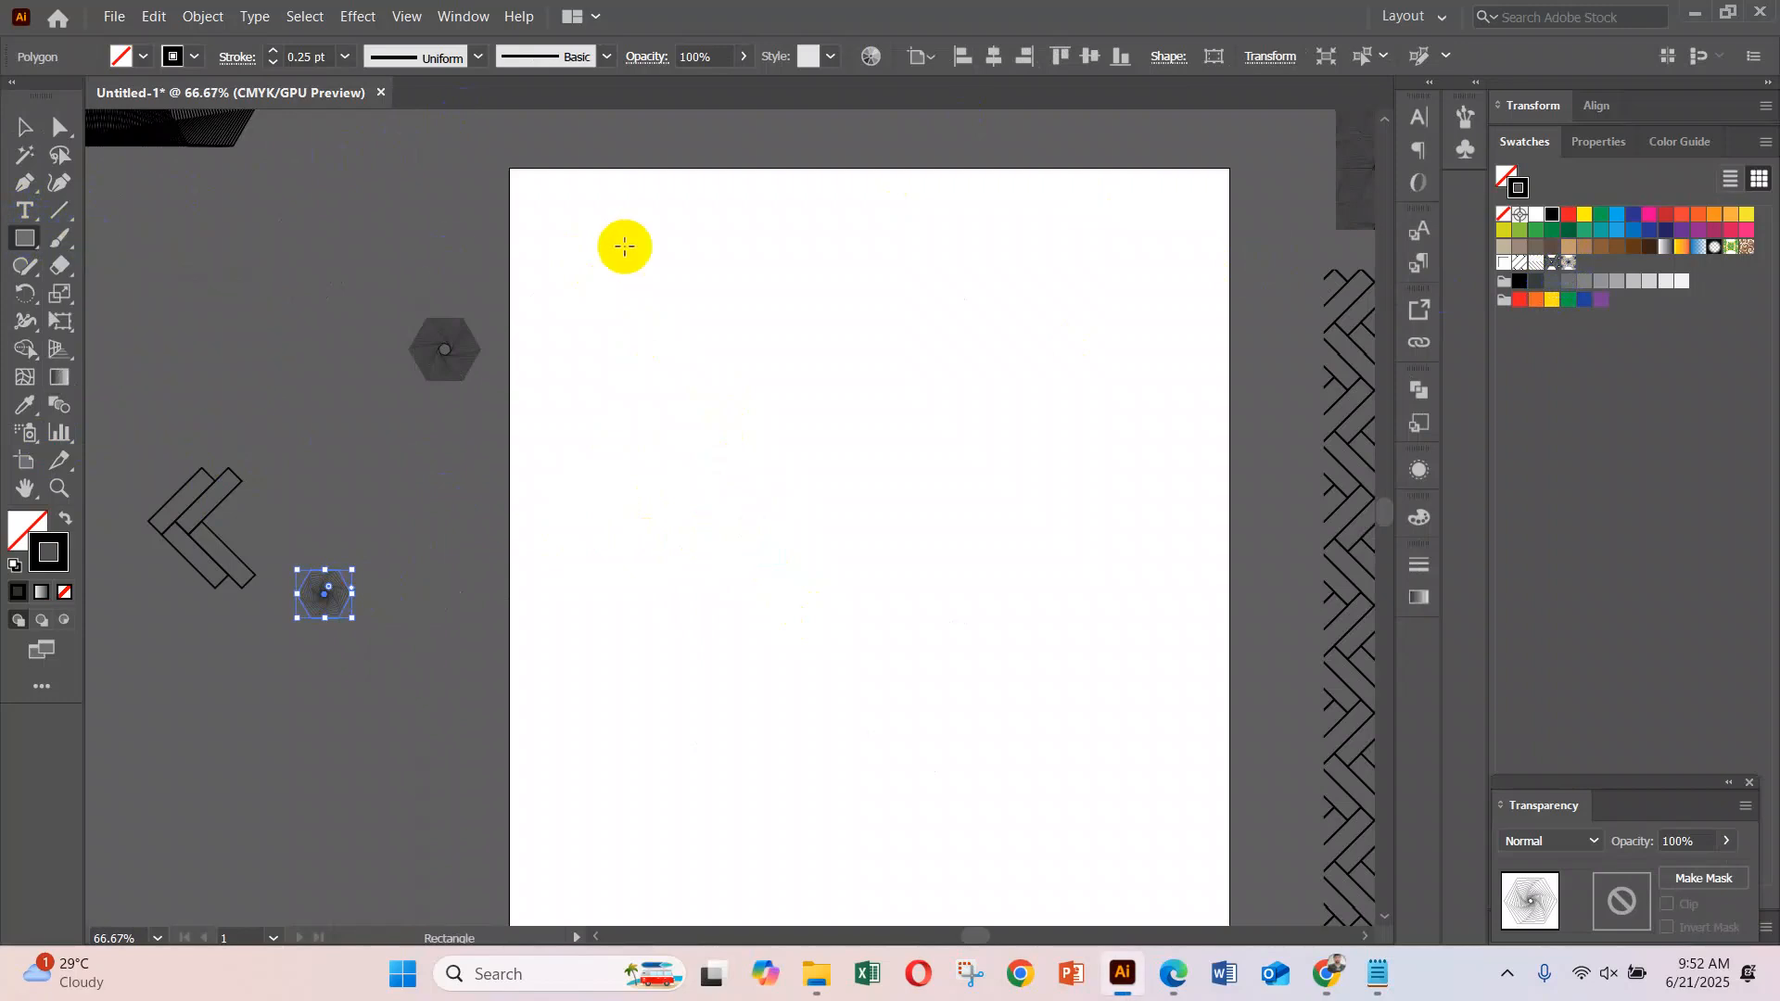
{"action": "mouse_move", "coordinate": [565, 198]}
{"action": "left_mouse_down"}
{"action": "mouse_move", "coordinate": [1109, 791]}
{"action": "mouse_move", "coordinate": [1181, 909]}
{"action": "mouse_move", "coordinate": [1200, 908]}
{"action": "left_mouse_up"}
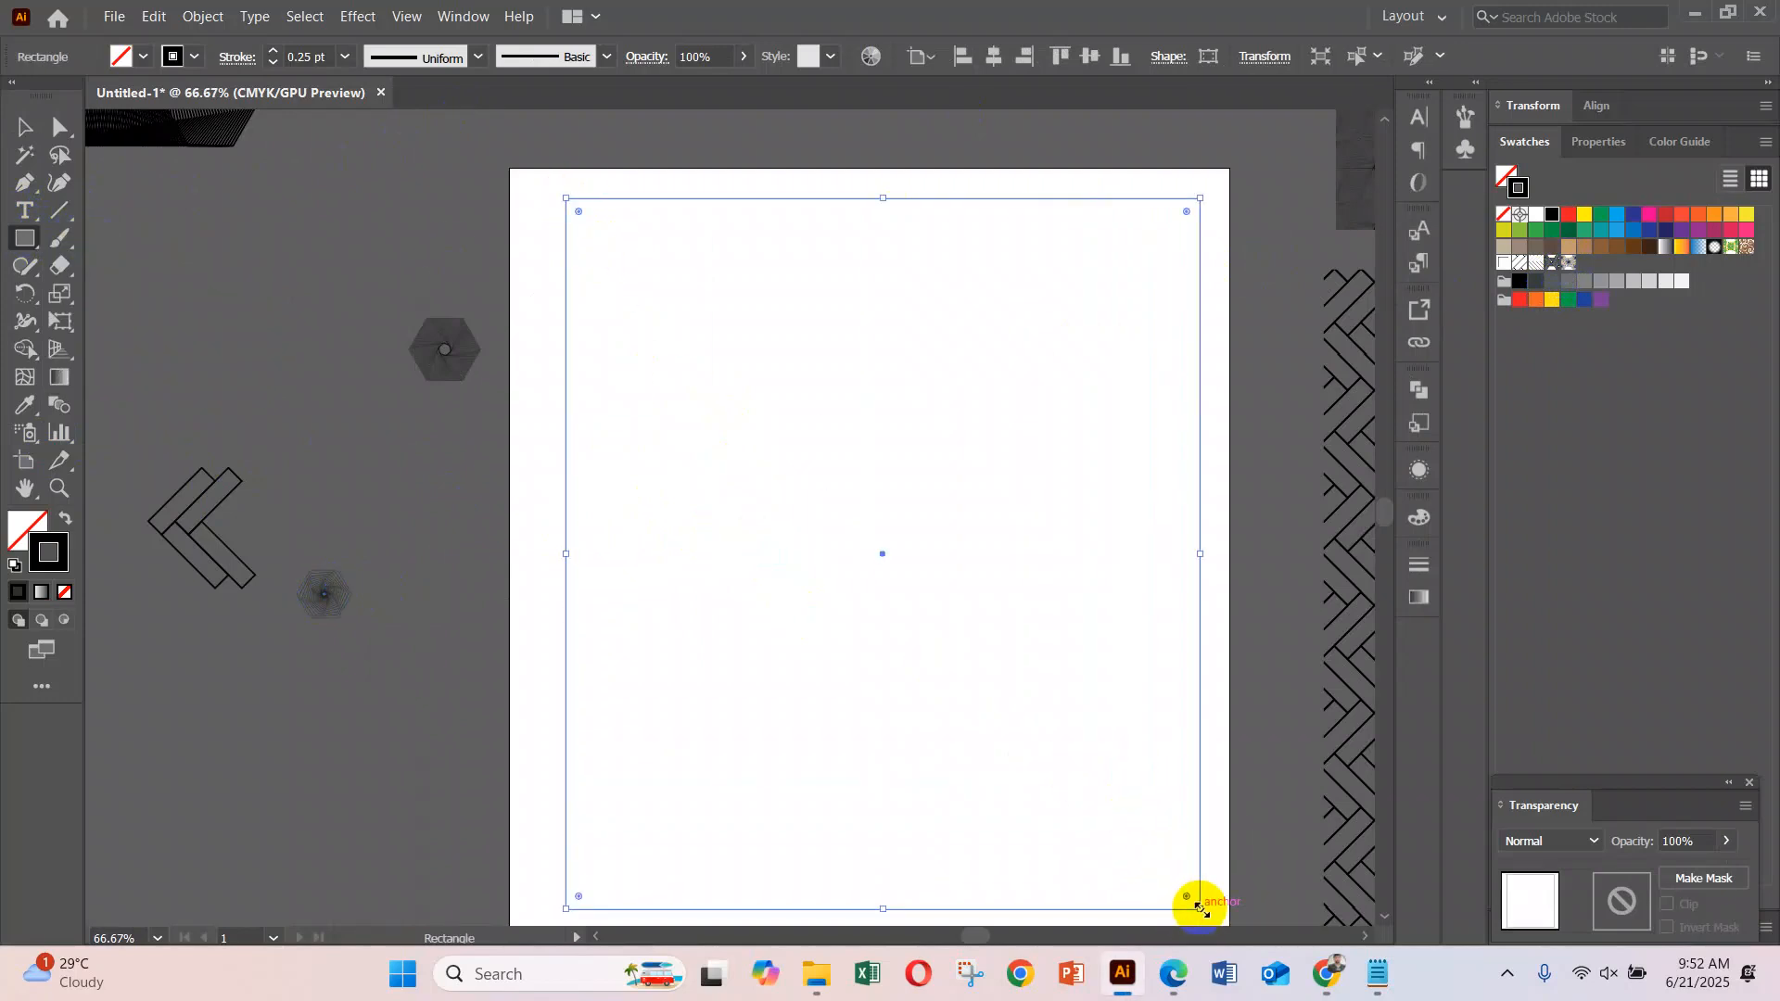
{"action": "left_click", "coordinate": [64, 593]}
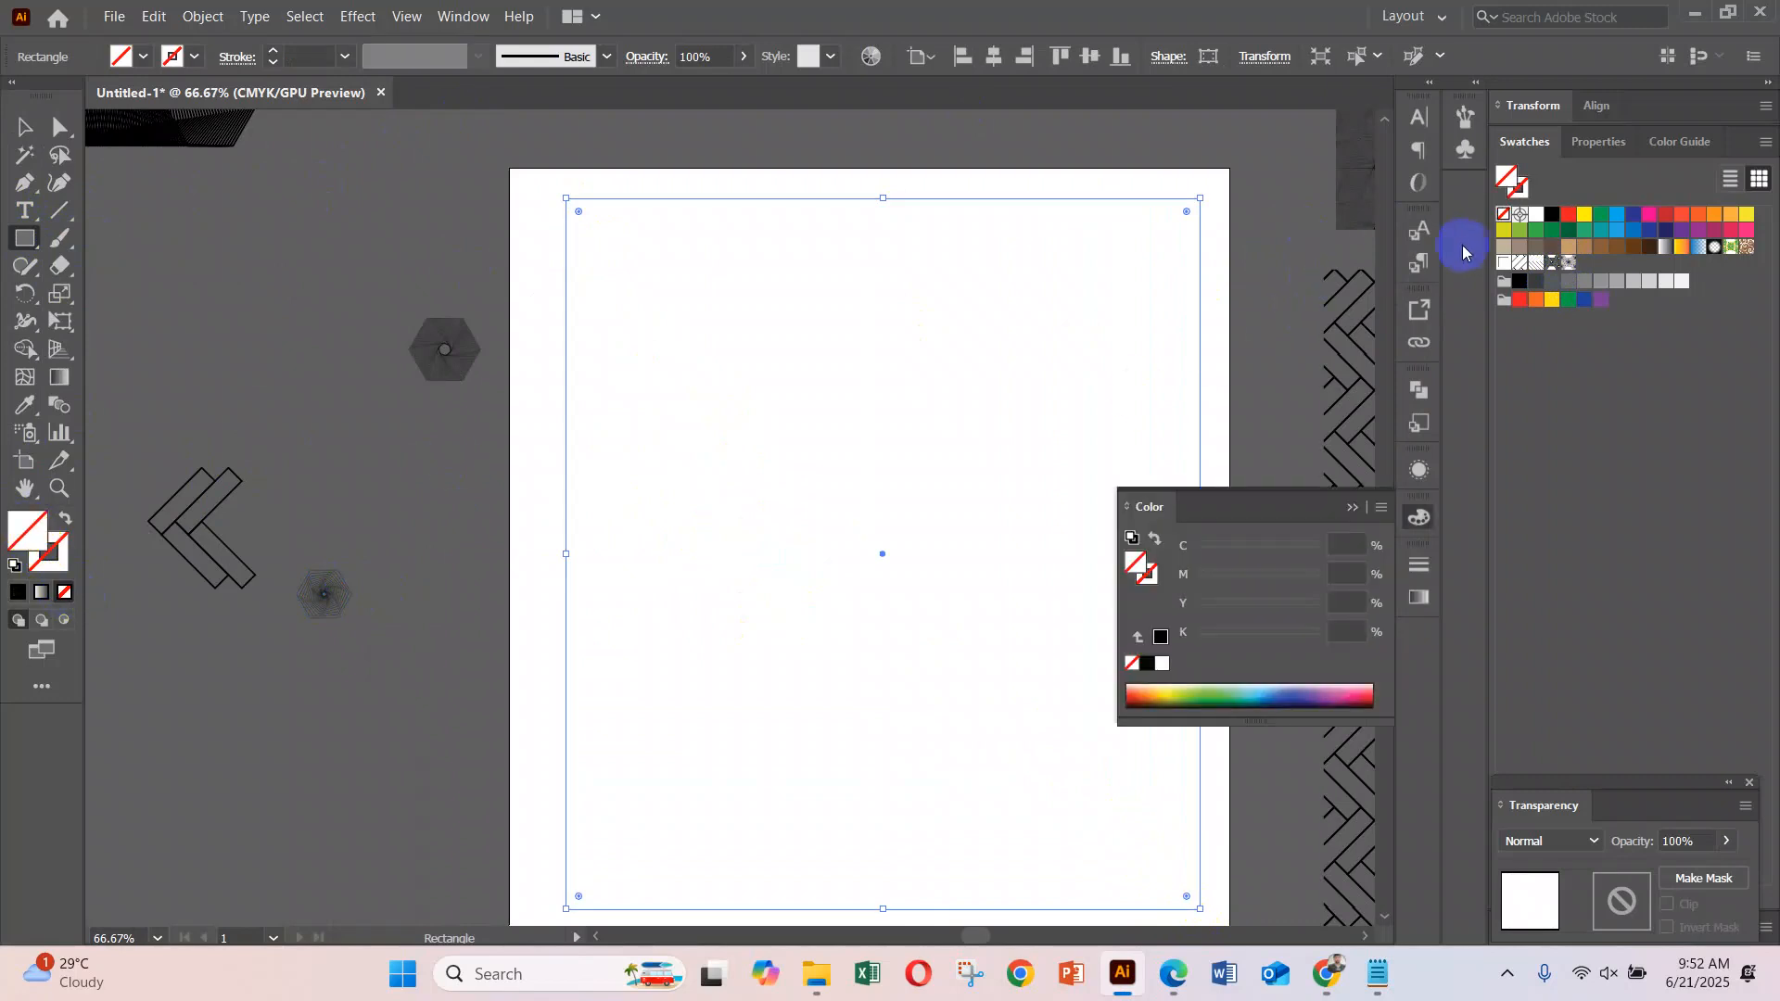
{"action": "left_click", "coordinate": [1567, 264]}
Examine the hexagon pattern across the rectangle, checking how the tiles join down to its lower edge
{"action": "scroll", "coordinate": [764, 556], "scroll_direction": "up", "scroll_amount": 3}
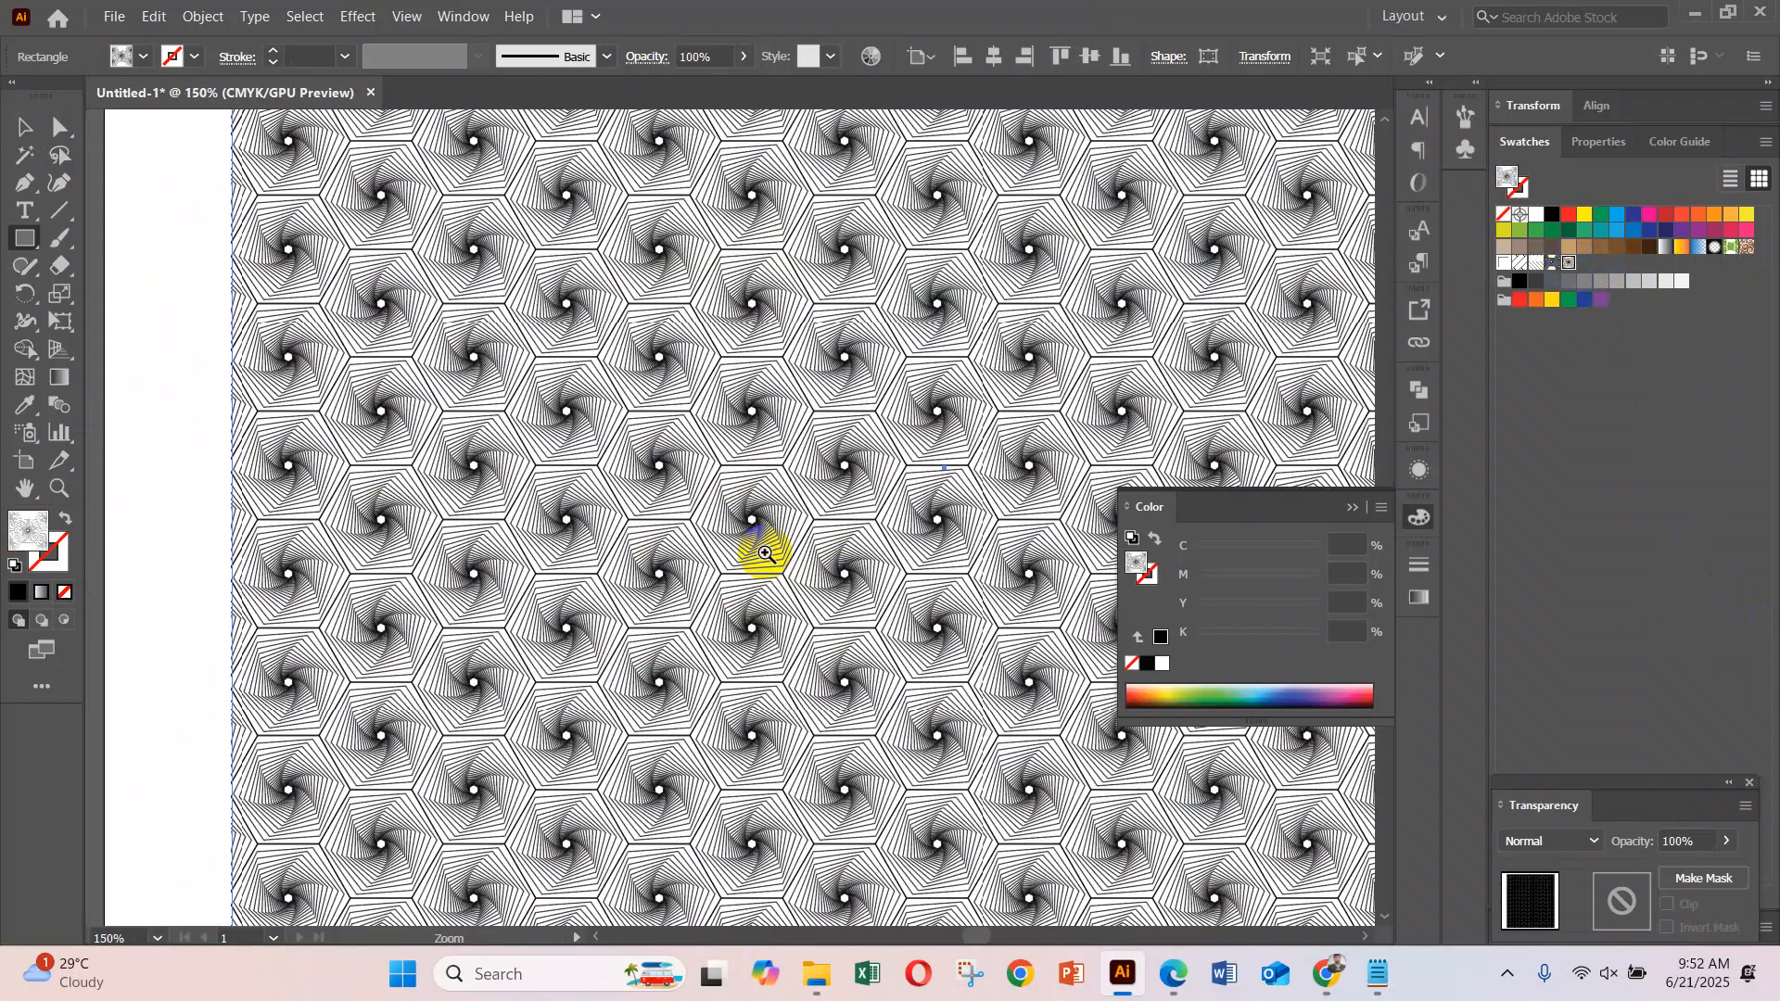
{"action": "scroll", "coordinate": [978, 591], "scroll_direction": "down", "scroll_amount": 1}
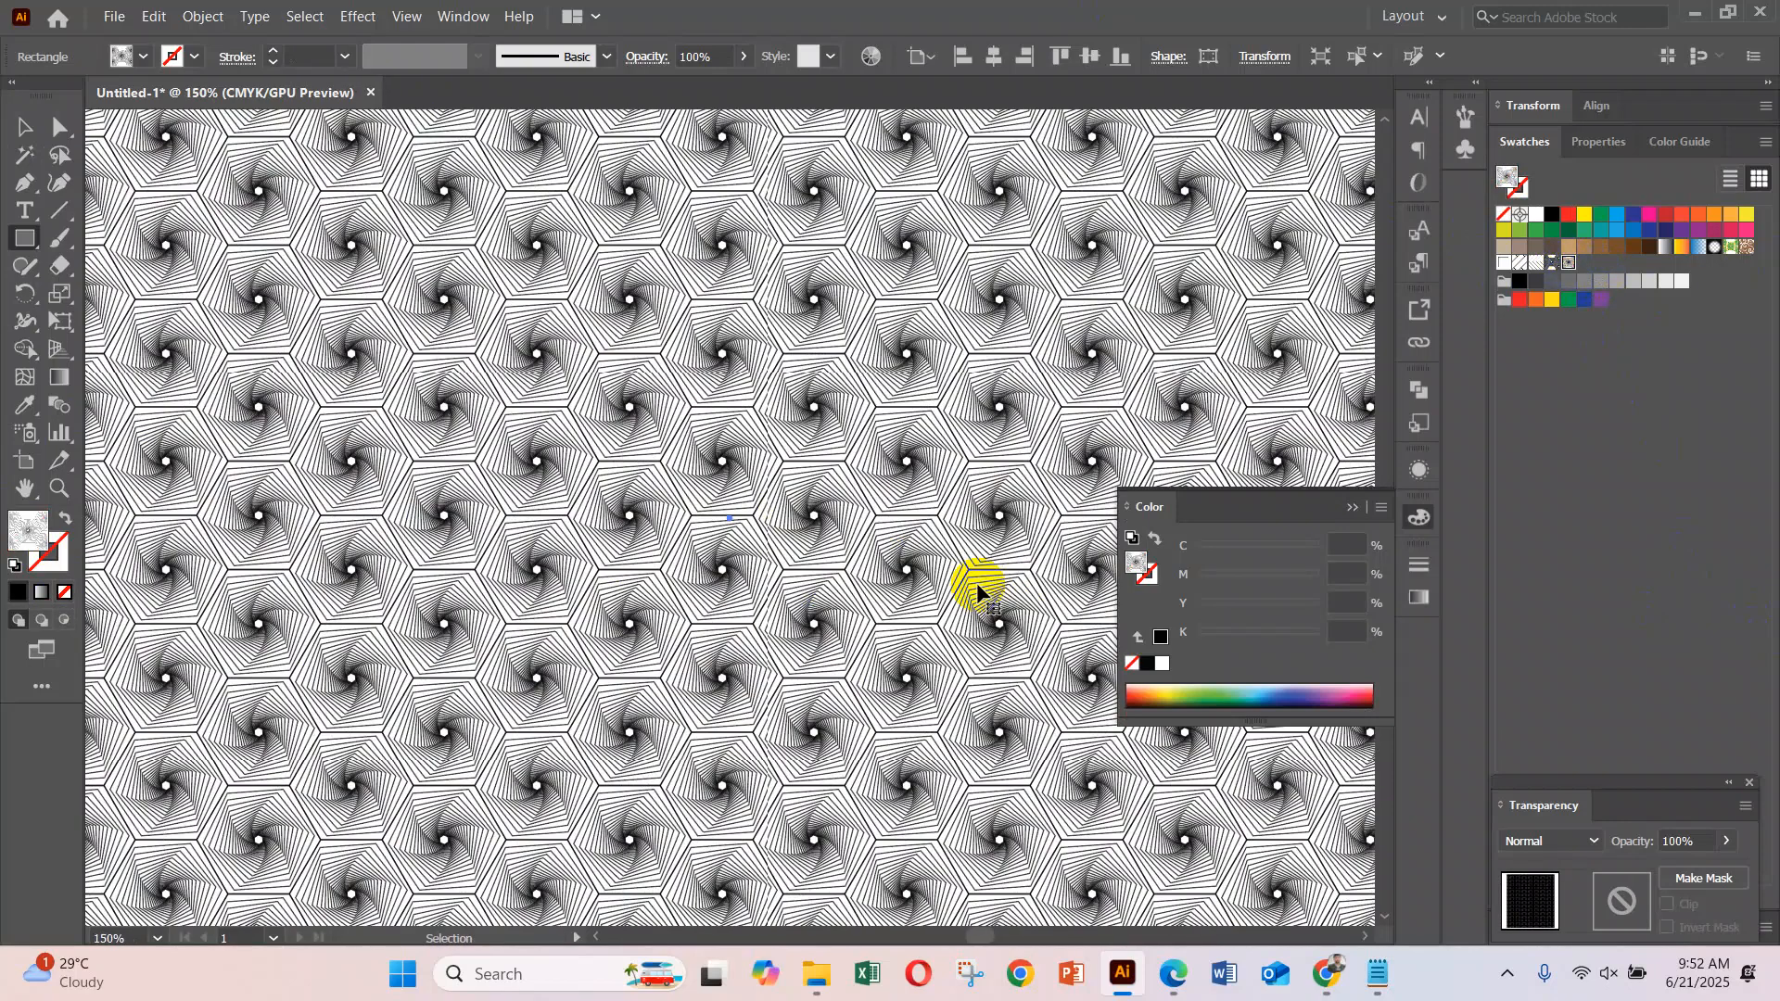
{"action": "scroll", "coordinate": [723, 480], "scroll_direction": "down", "scroll_amount": 3}
{"action": "scroll", "coordinate": [436, 403], "scroll_direction": "down", "scroll_amount": 2}
{"action": "scroll", "coordinate": [596, 397], "scroll_direction": "down", "scroll_amount": 3}
{"action": "scroll", "coordinate": [667, 457], "scroll_direction": "down", "scroll_amount": 3}
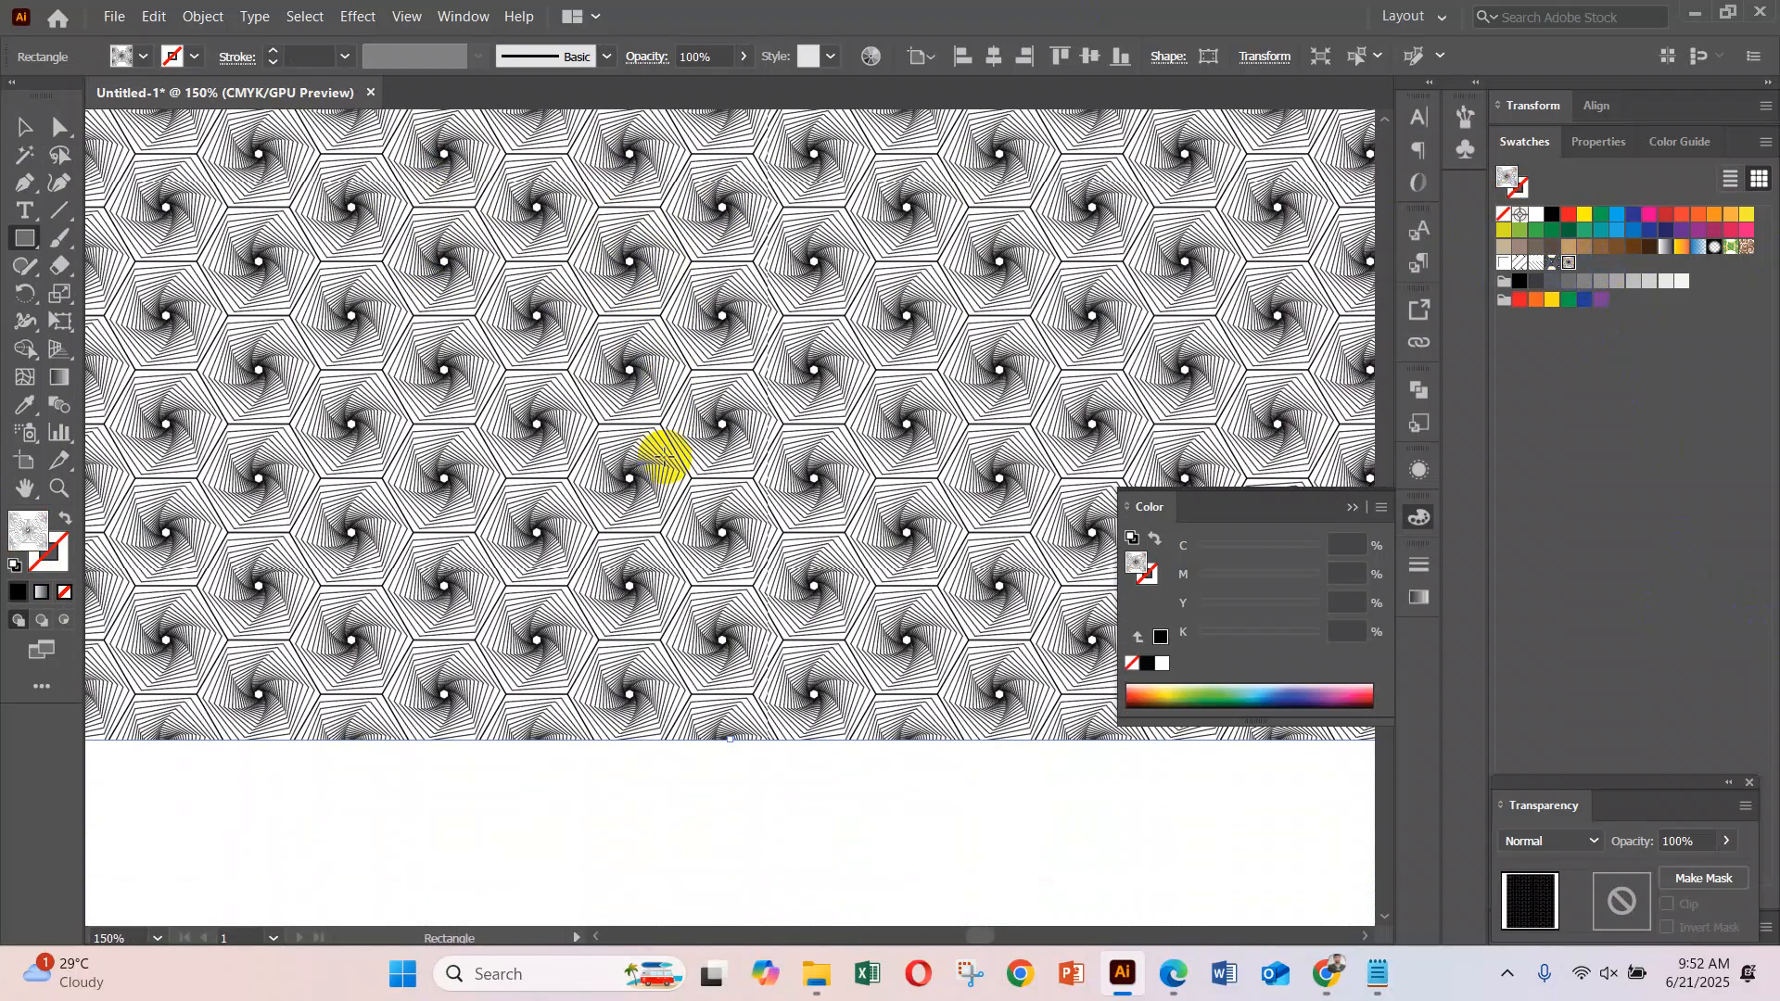
{"action": "scroll", "coordinate": [687, 455], "scroll_direction": "up", "scroll_amount": 2}
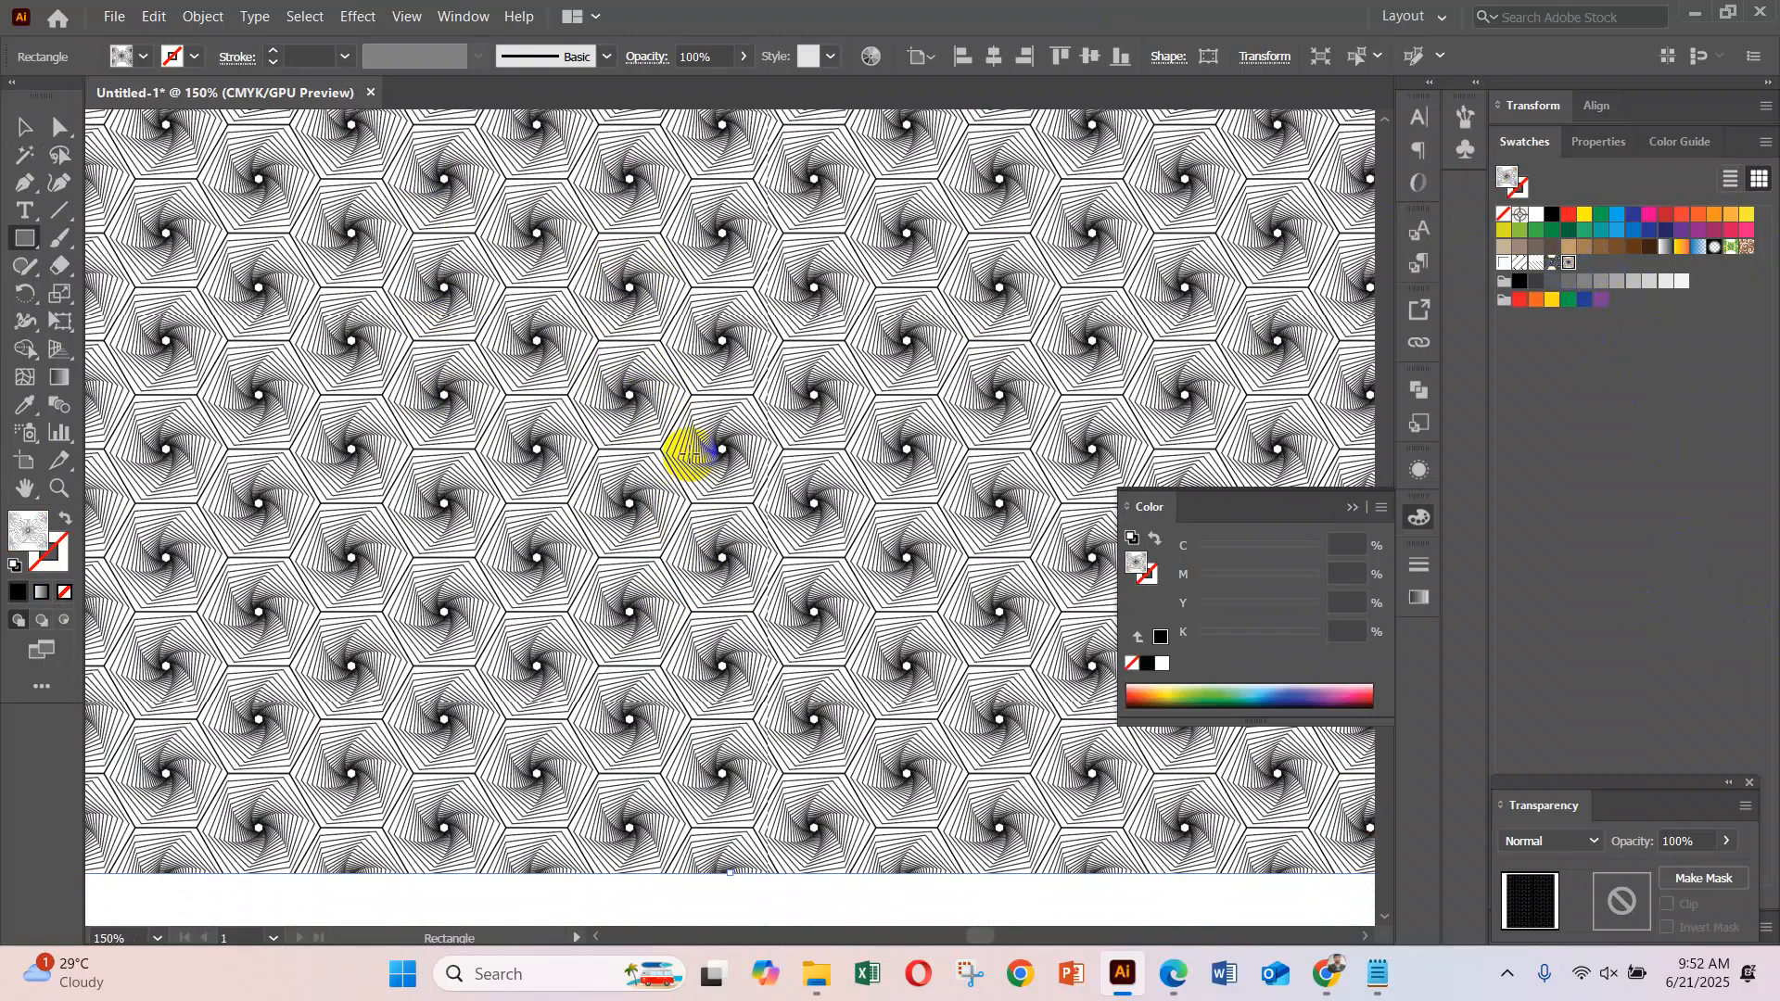
{"action": "scroll", "coordinate": [688, 454], "scroll_direction": "up", "scroll_amount": 3}
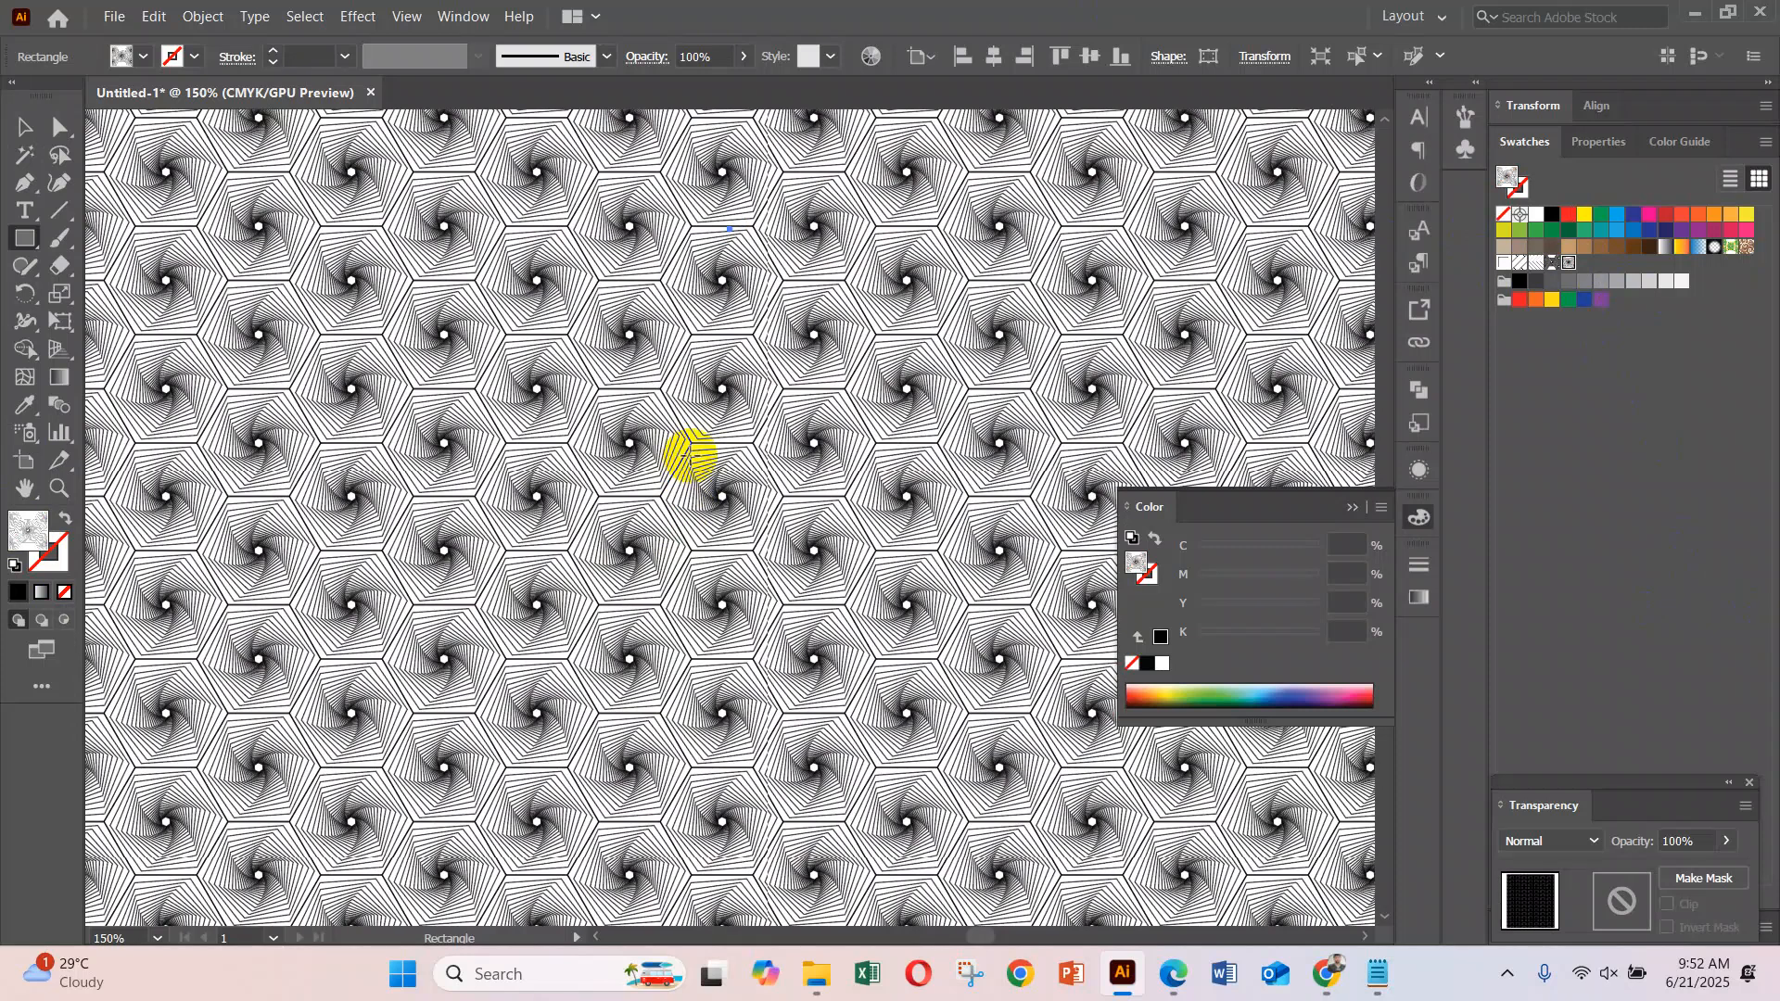
Remove the pattern-filled rectangle from the artboard
{"action": "key", "text": "ctrl+minus"}
{"action": "key", "text": "ctrl+minus"}
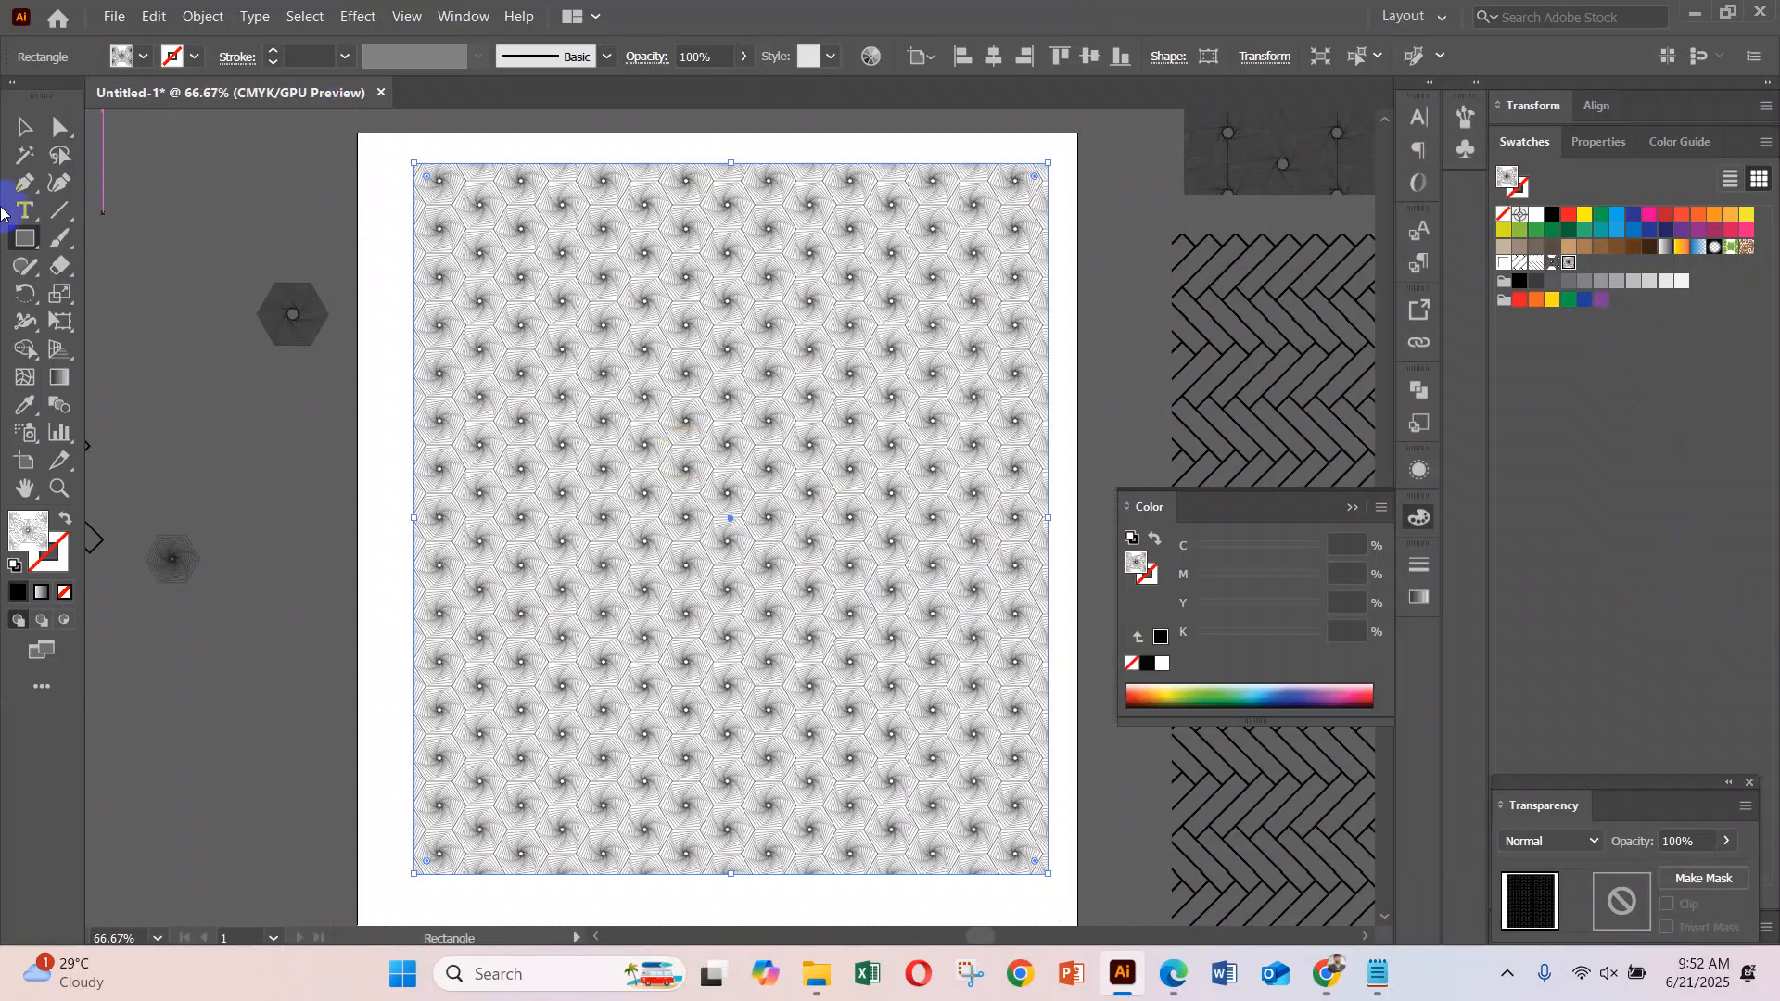
{"action": "left_click", "coordinate": [23, 128]}
{"action": "key", "text": "Delete"}
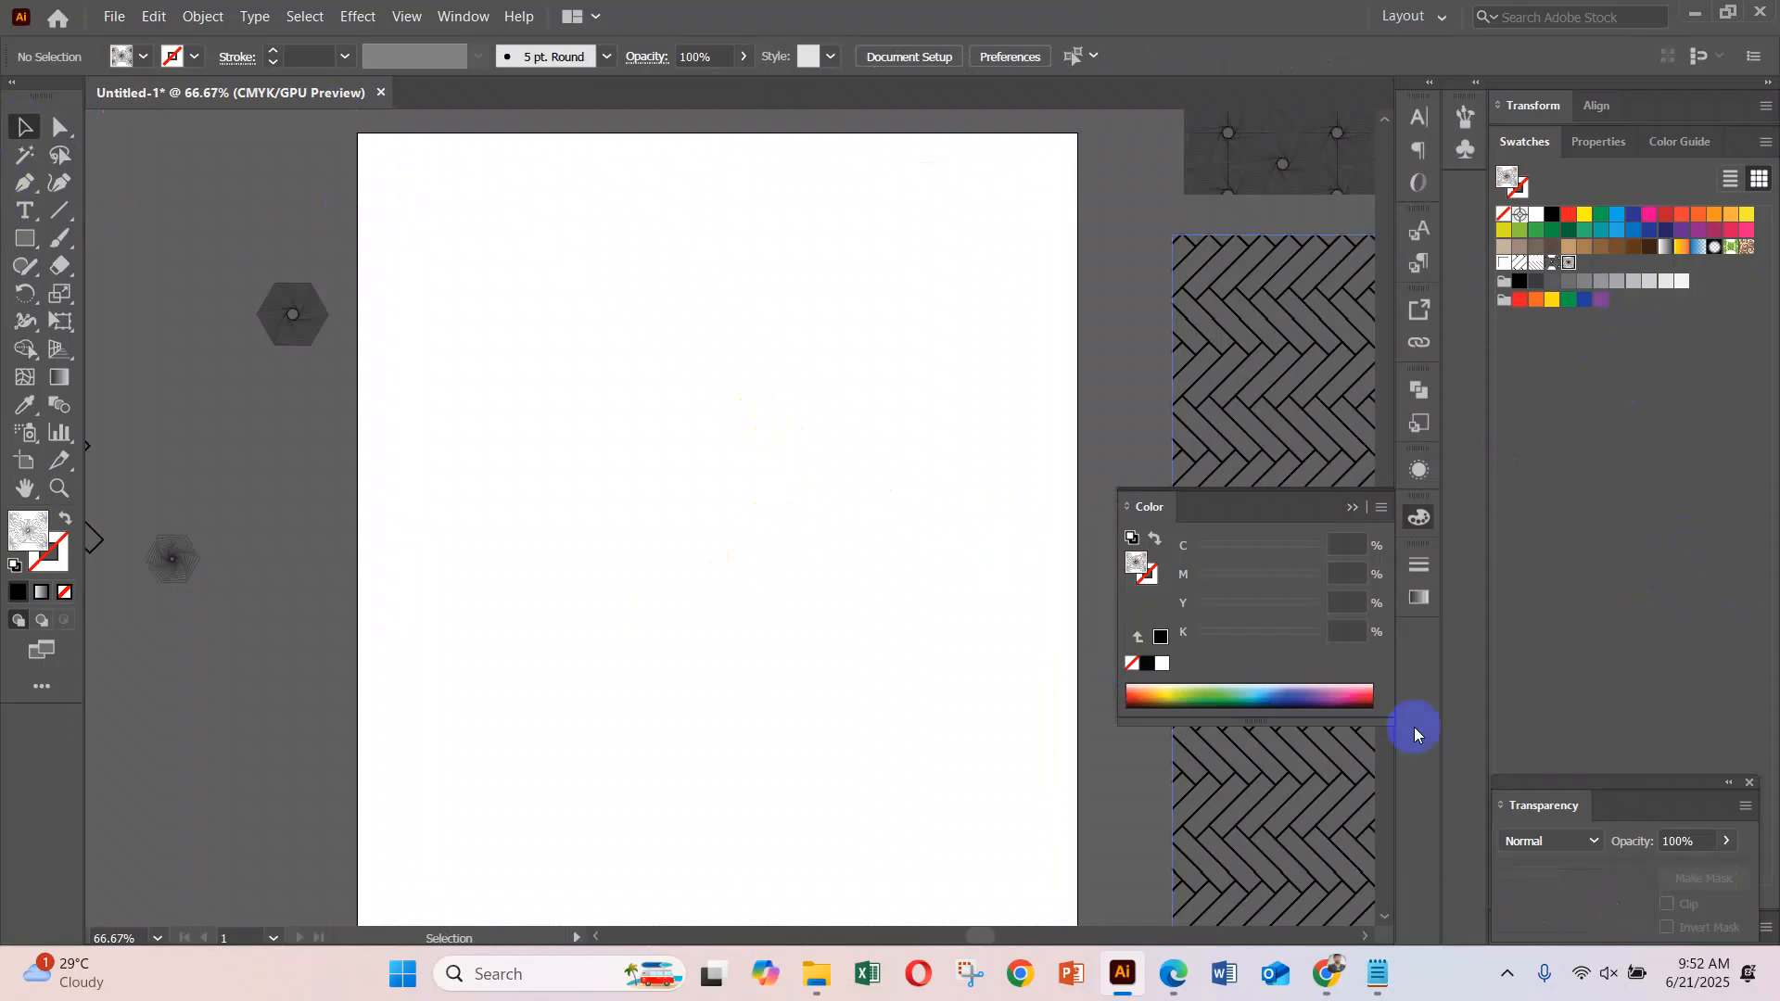
Draw a small five-pointed star in the upper middle of the artboard and fill it with green
{"action": "left_click", "coordinate": [696, 471], "text": "ctrl"}
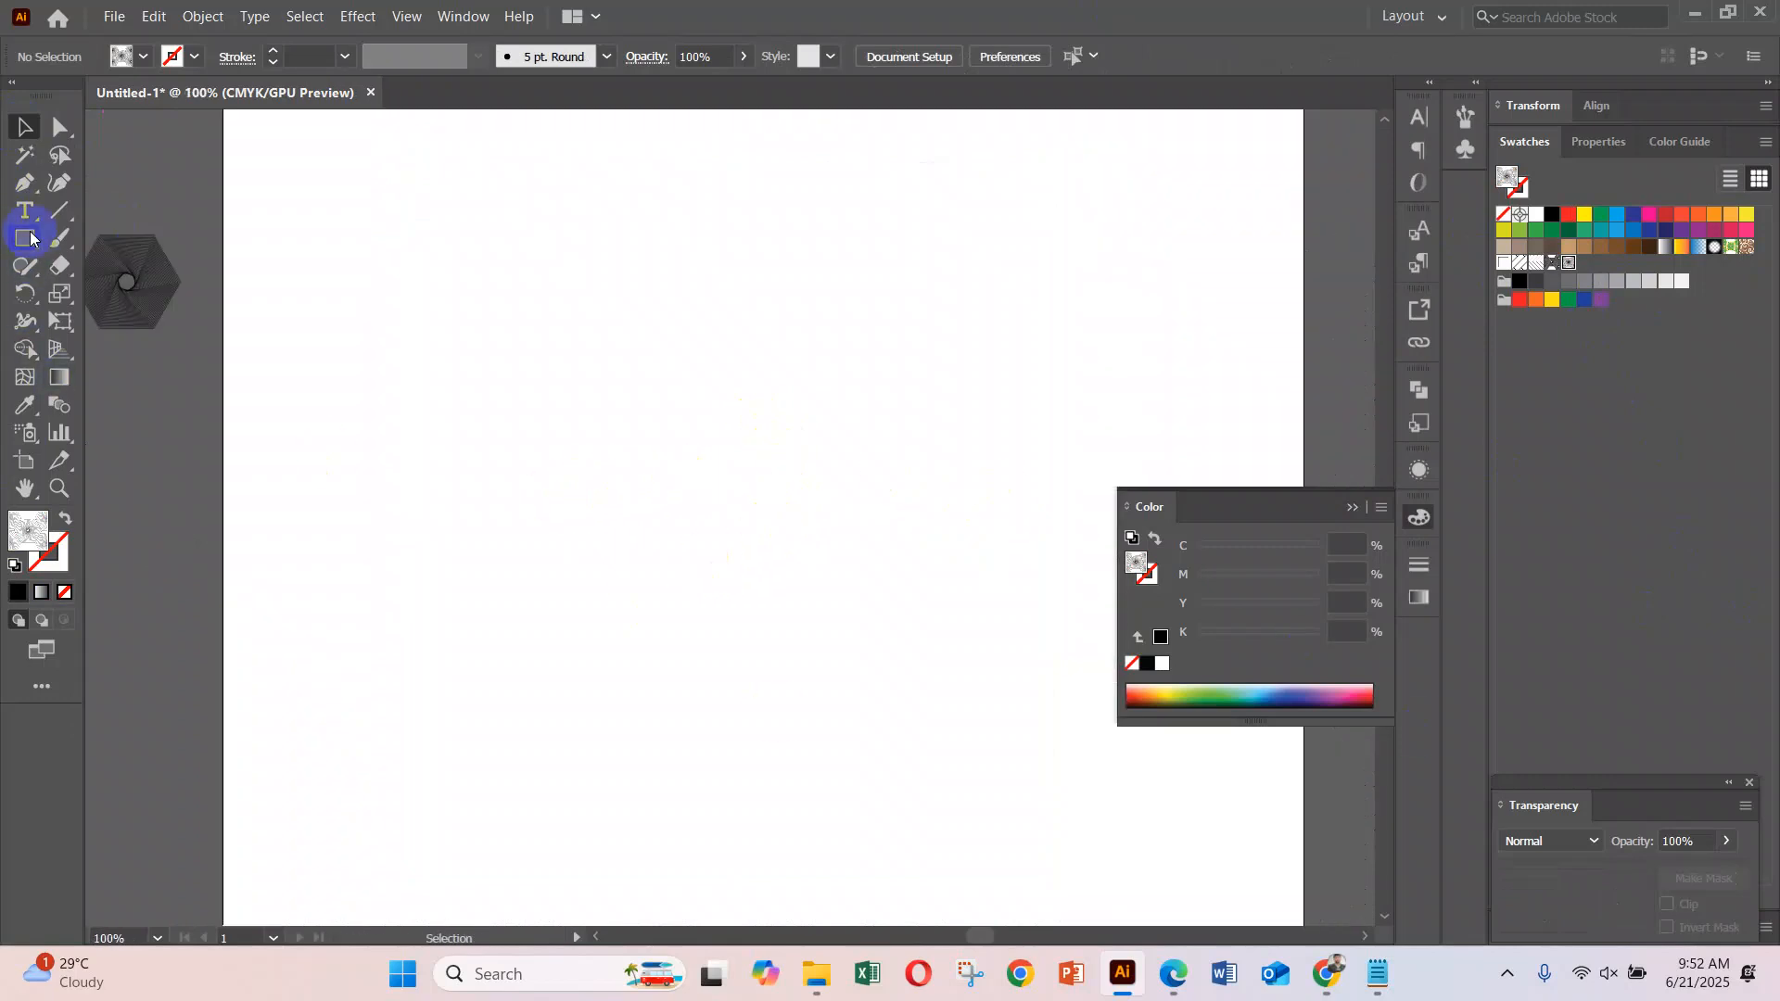
{"action": "left_click_drag", "start_coordinate": [31, 236], "coordinate": [102, 349]}
{"action": "left_click_drag", "start_coordinate": [678, 446], "coordinate": [683, 453]}
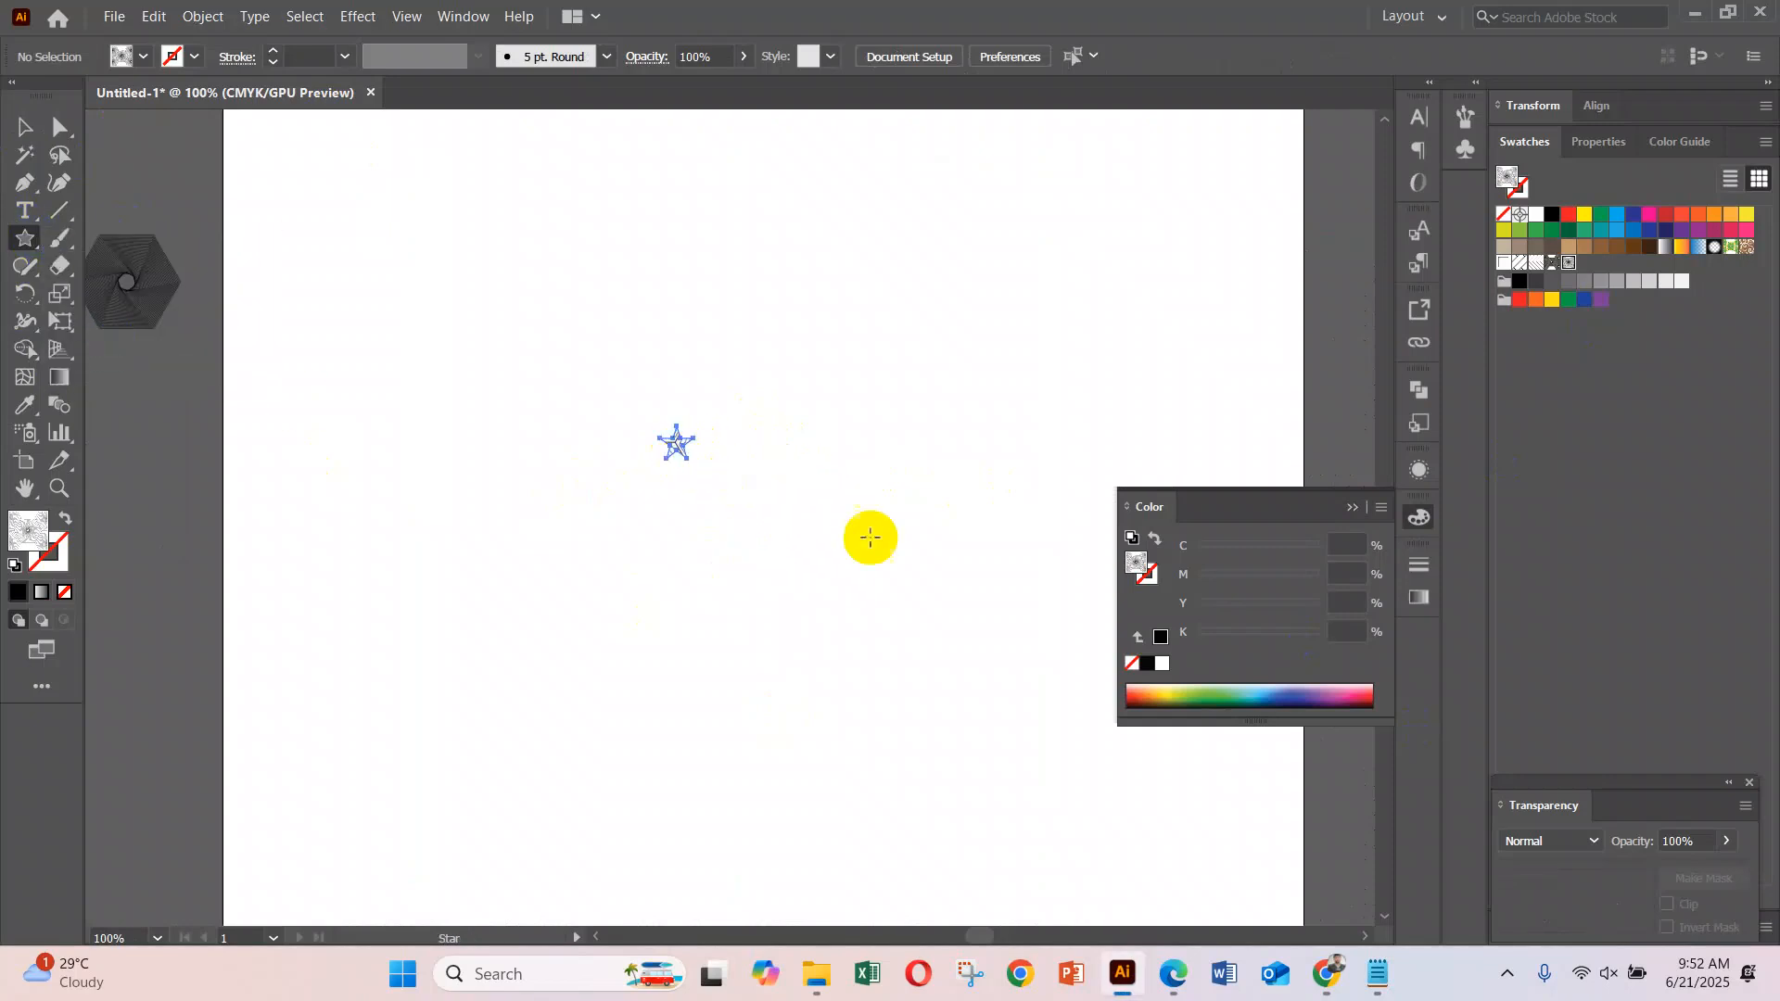
{"action": "left_click", "coordinate": [64, 591]}
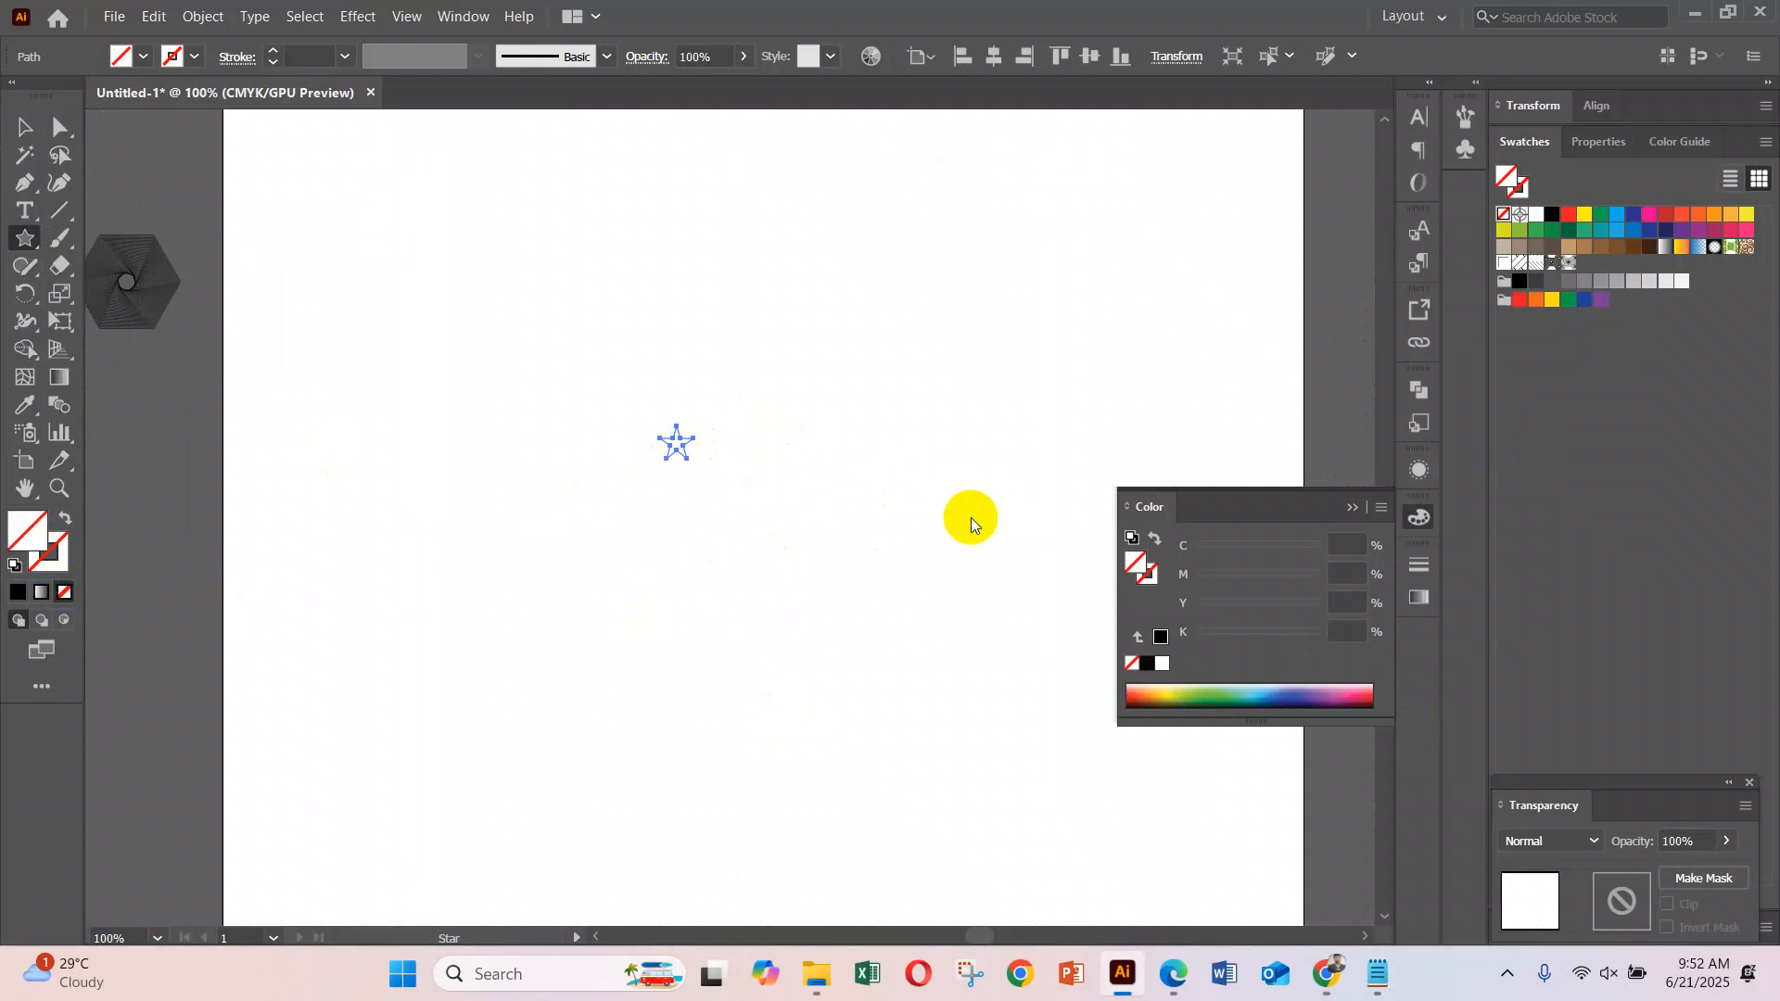
{"action": "left_click", "coordinate": [1607, 219]}
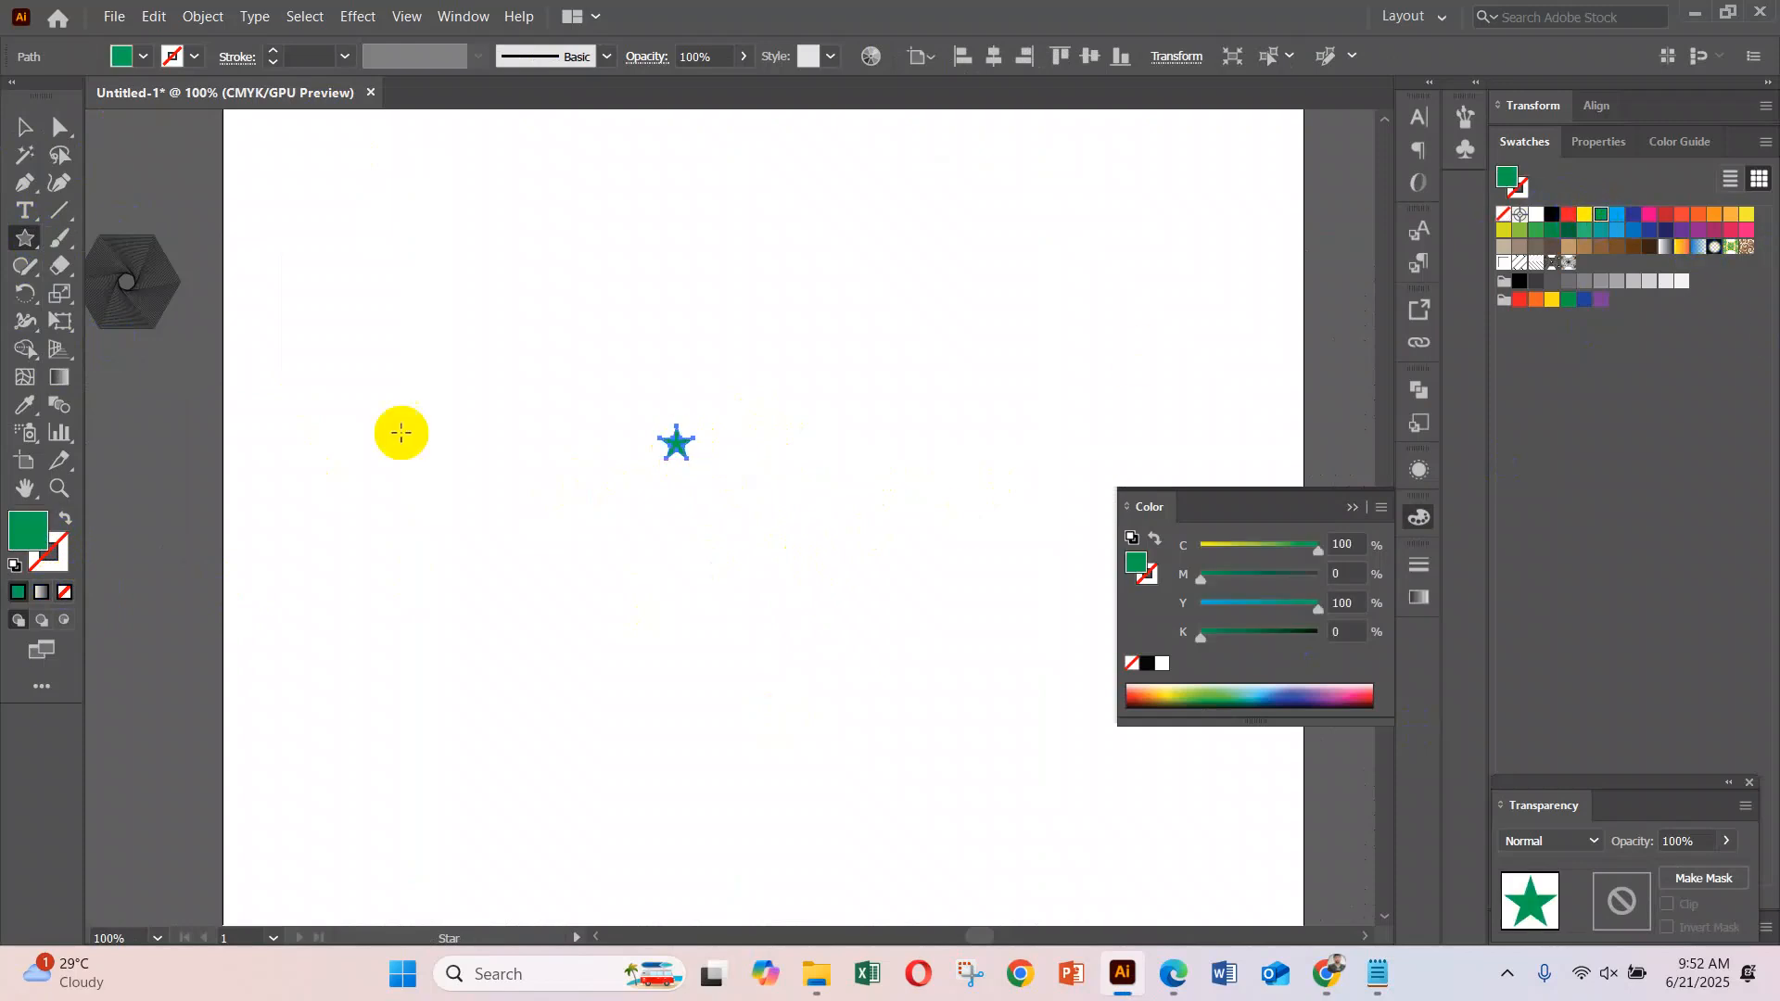
Start a new pattern from the green star using Make Pattern in Pattern Options
{"action": "left_click", "coordinate": [25, 127]}
{"action": "left_click", "coordinate": [476, 19]}
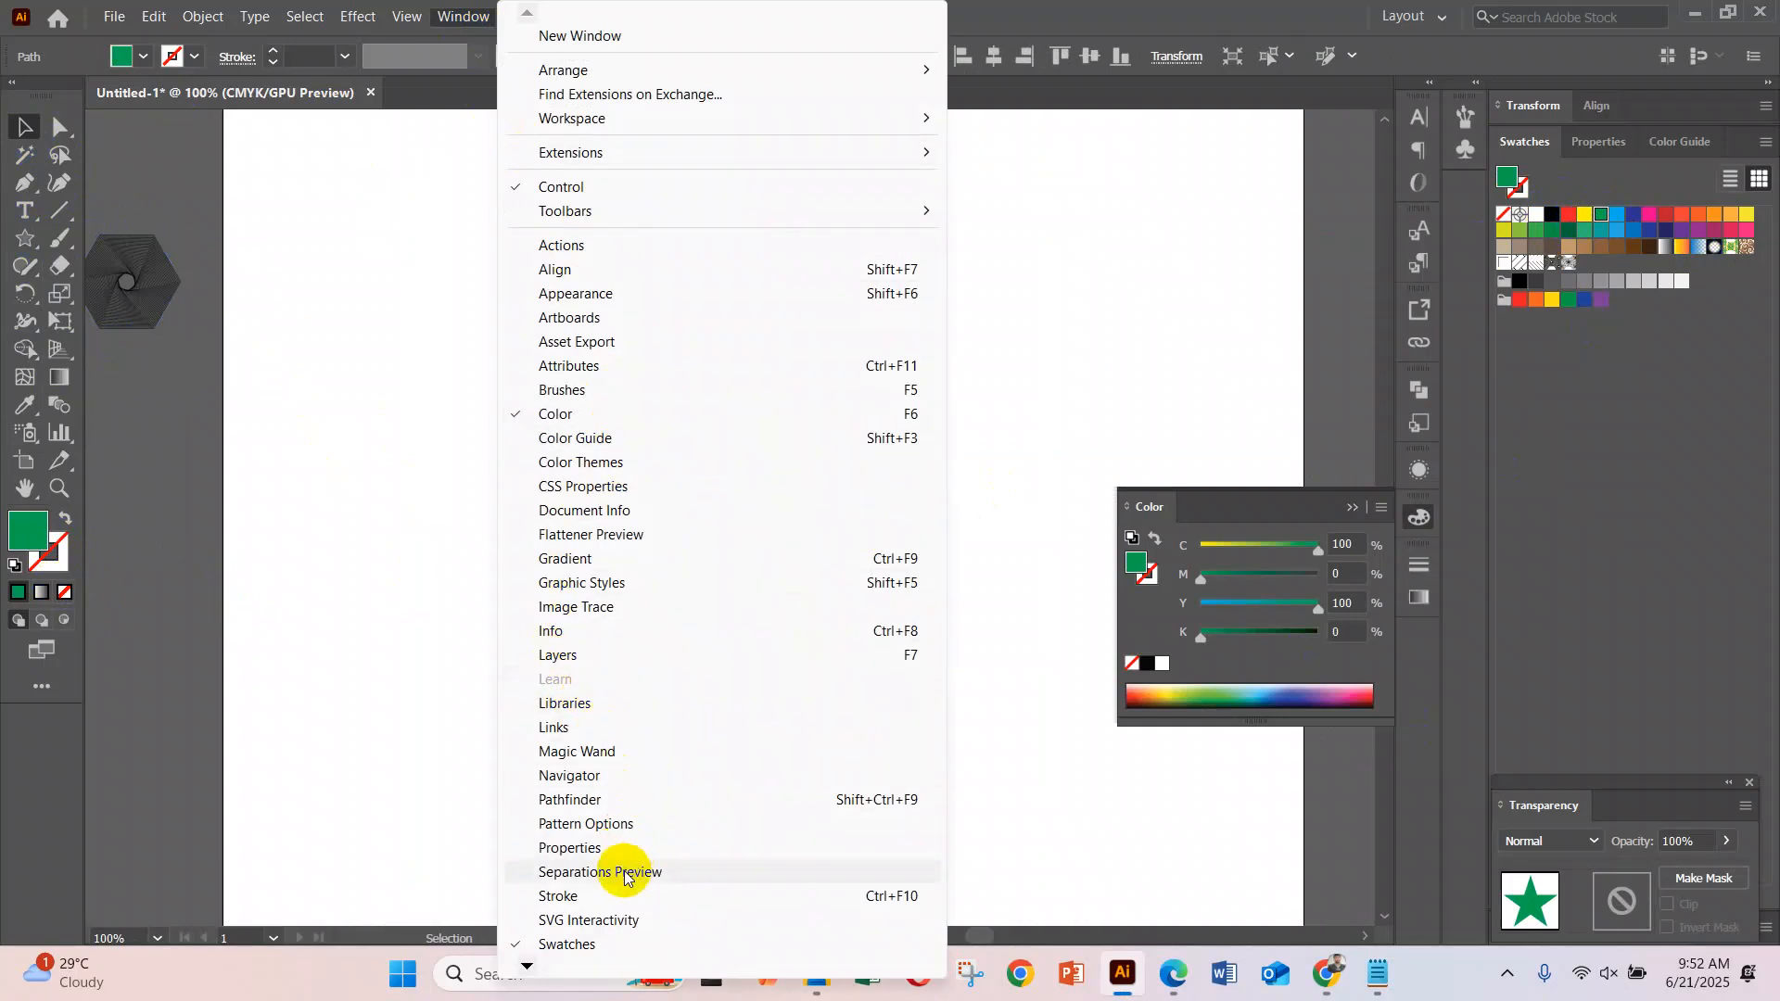
{"action": "left_click", "coordinate": [596, 824]}
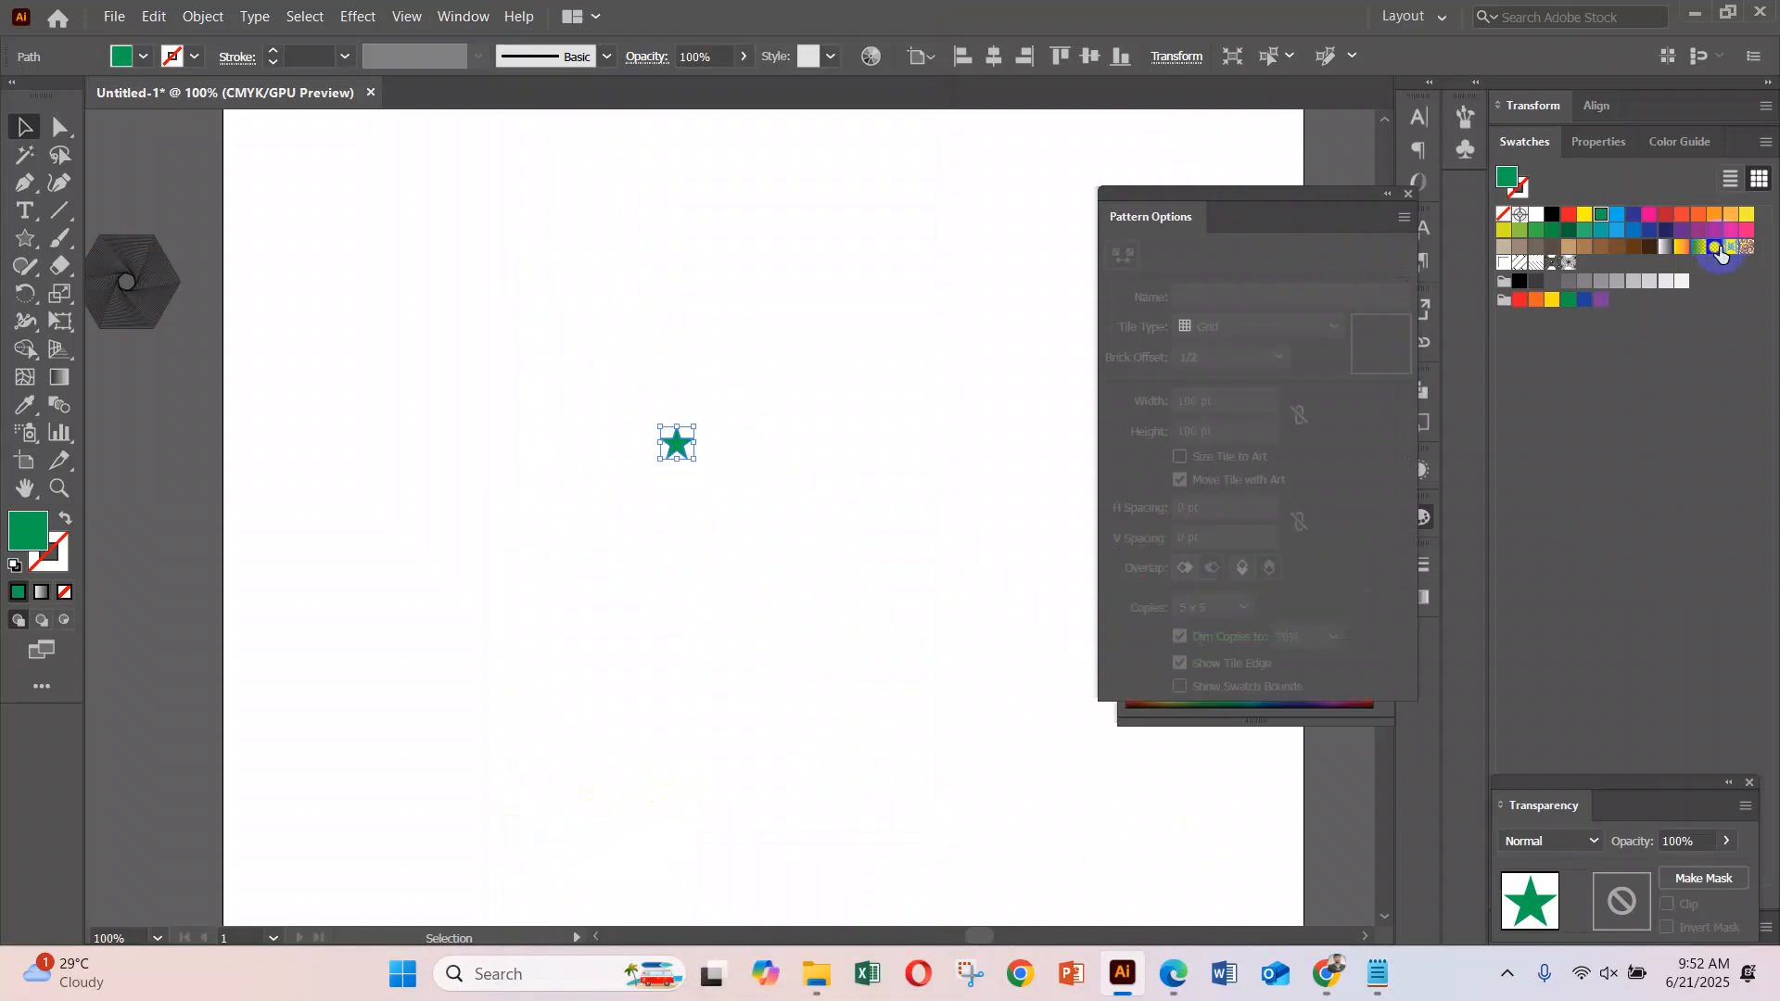
{"action": "left_click", "coordinate": [1404, 217]}
{"action": "left_click", "coordinate": [1475, 225]}
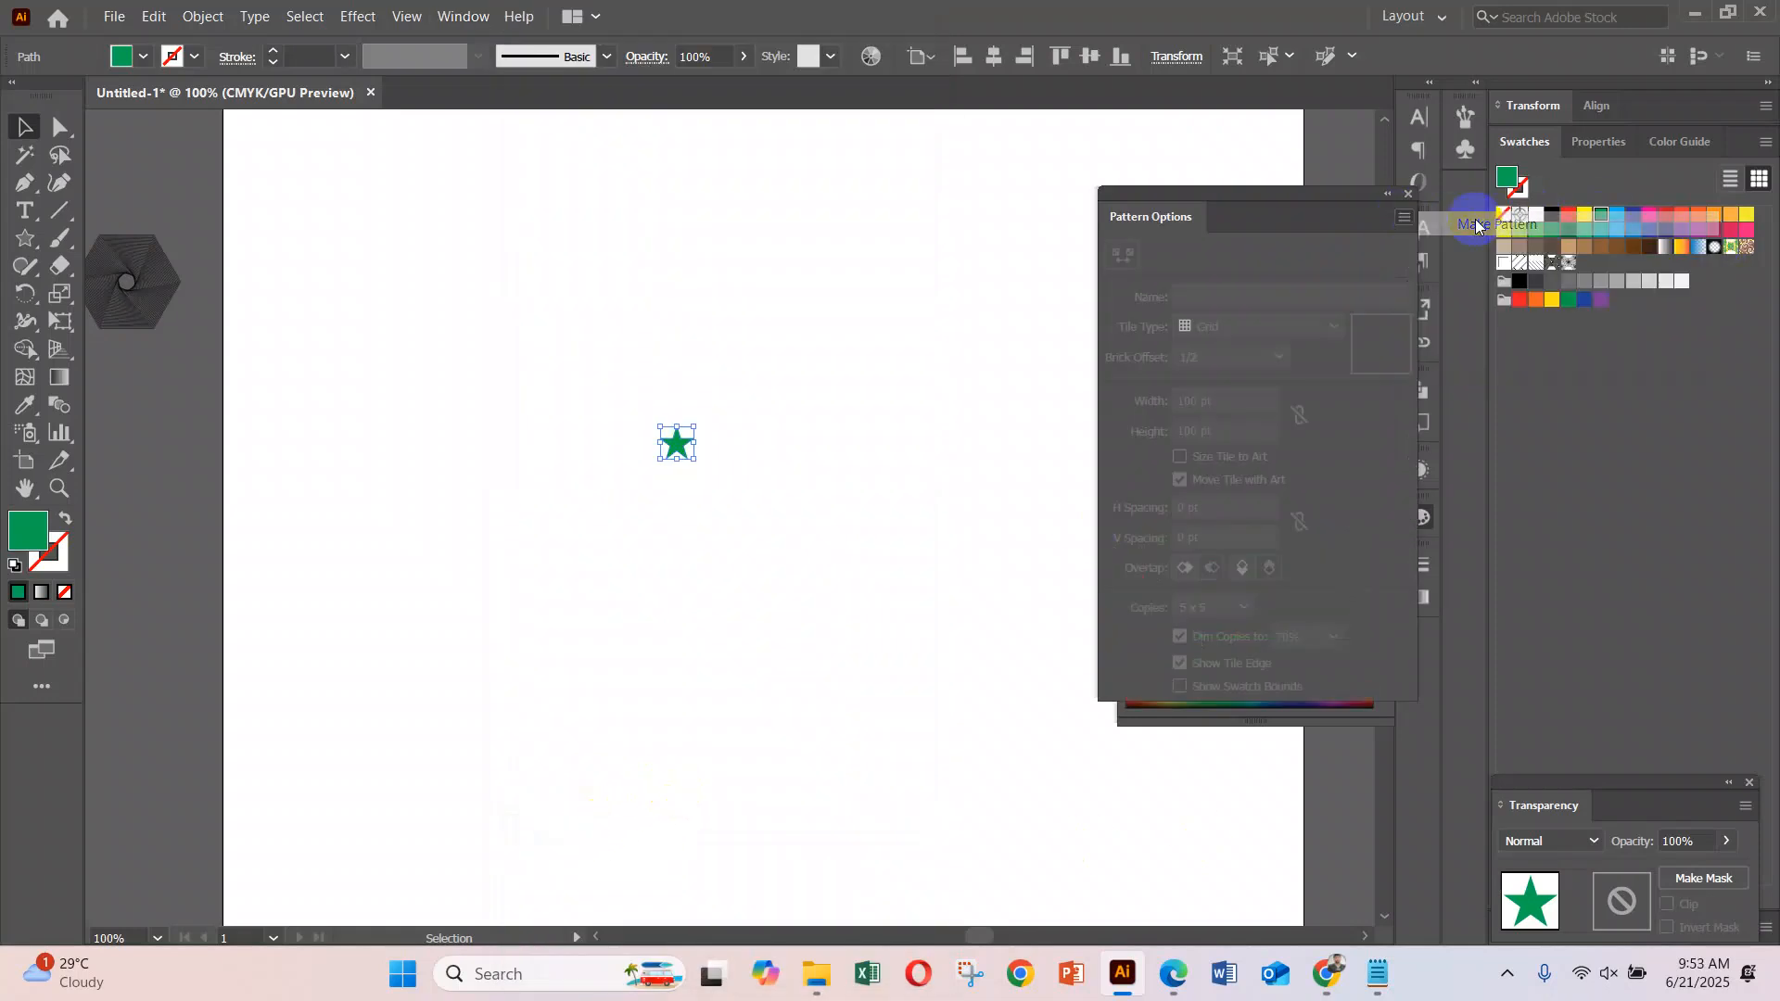
{"action": "left_click", "coordinate": [1122, 529]}
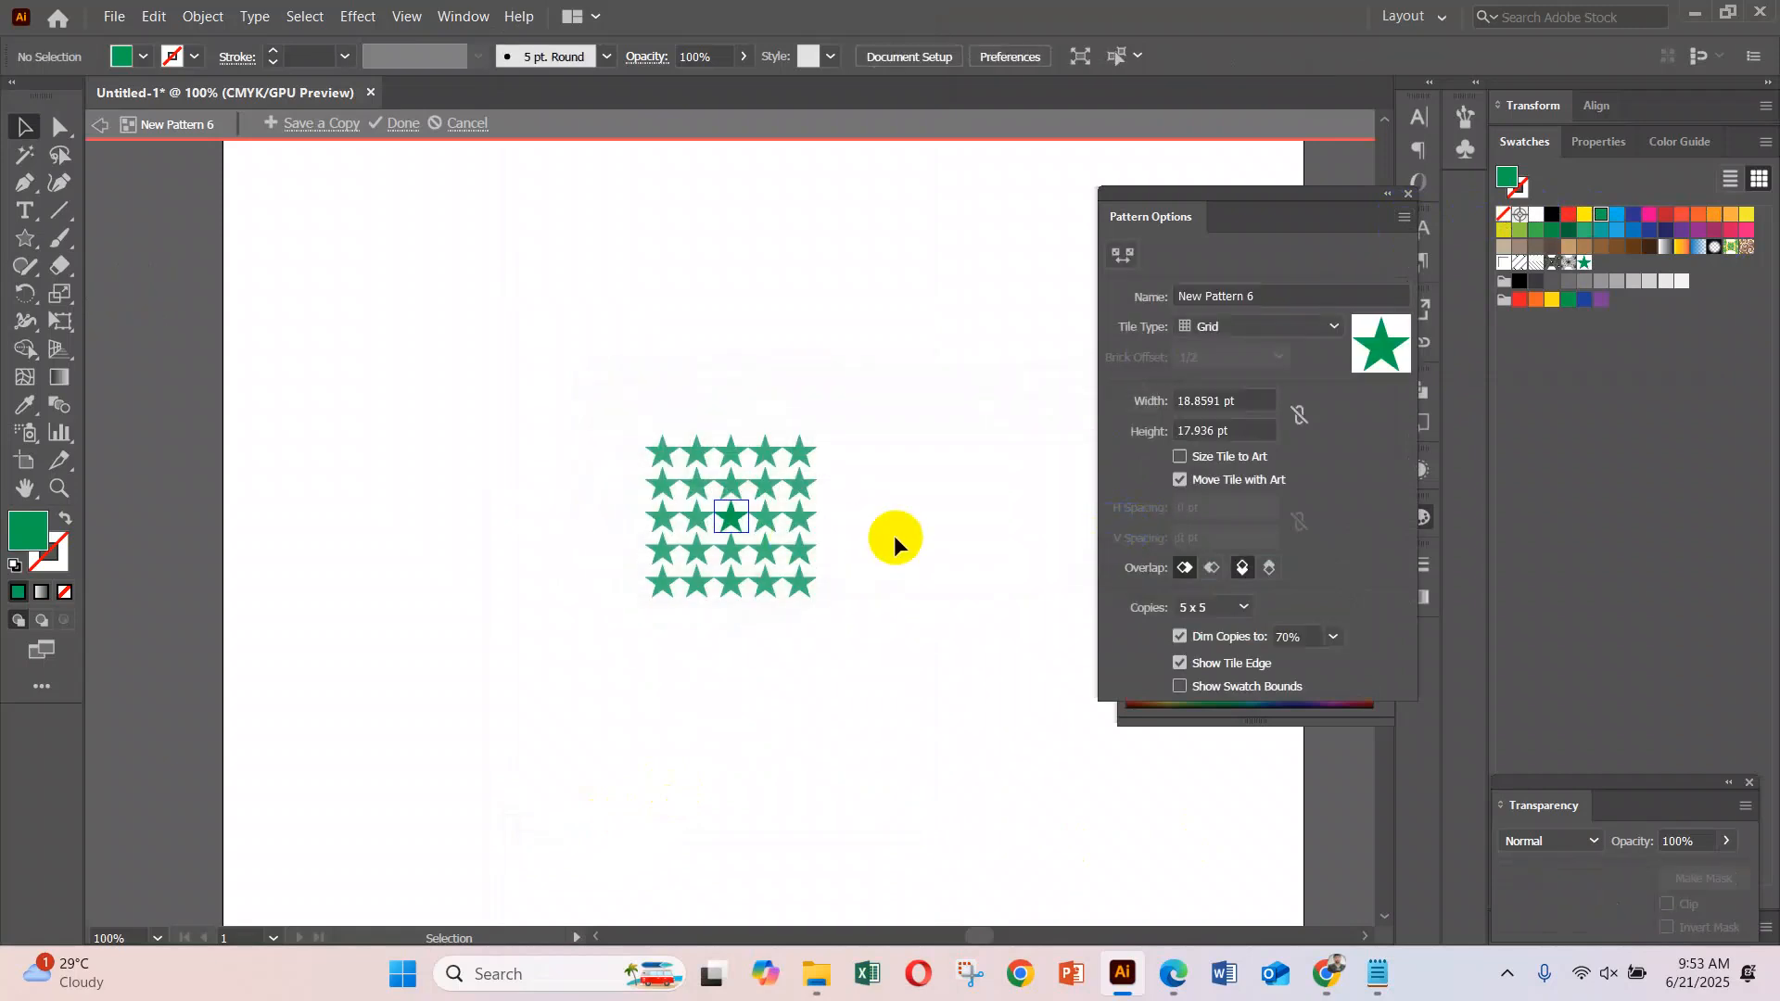
Scale the star down around its centre inside the pattern tile to about a quarter of the tile's width
{"action": "scroll", "coordinate": [760, 534], "scroll_direction": "up", "scroll_amount": 4}
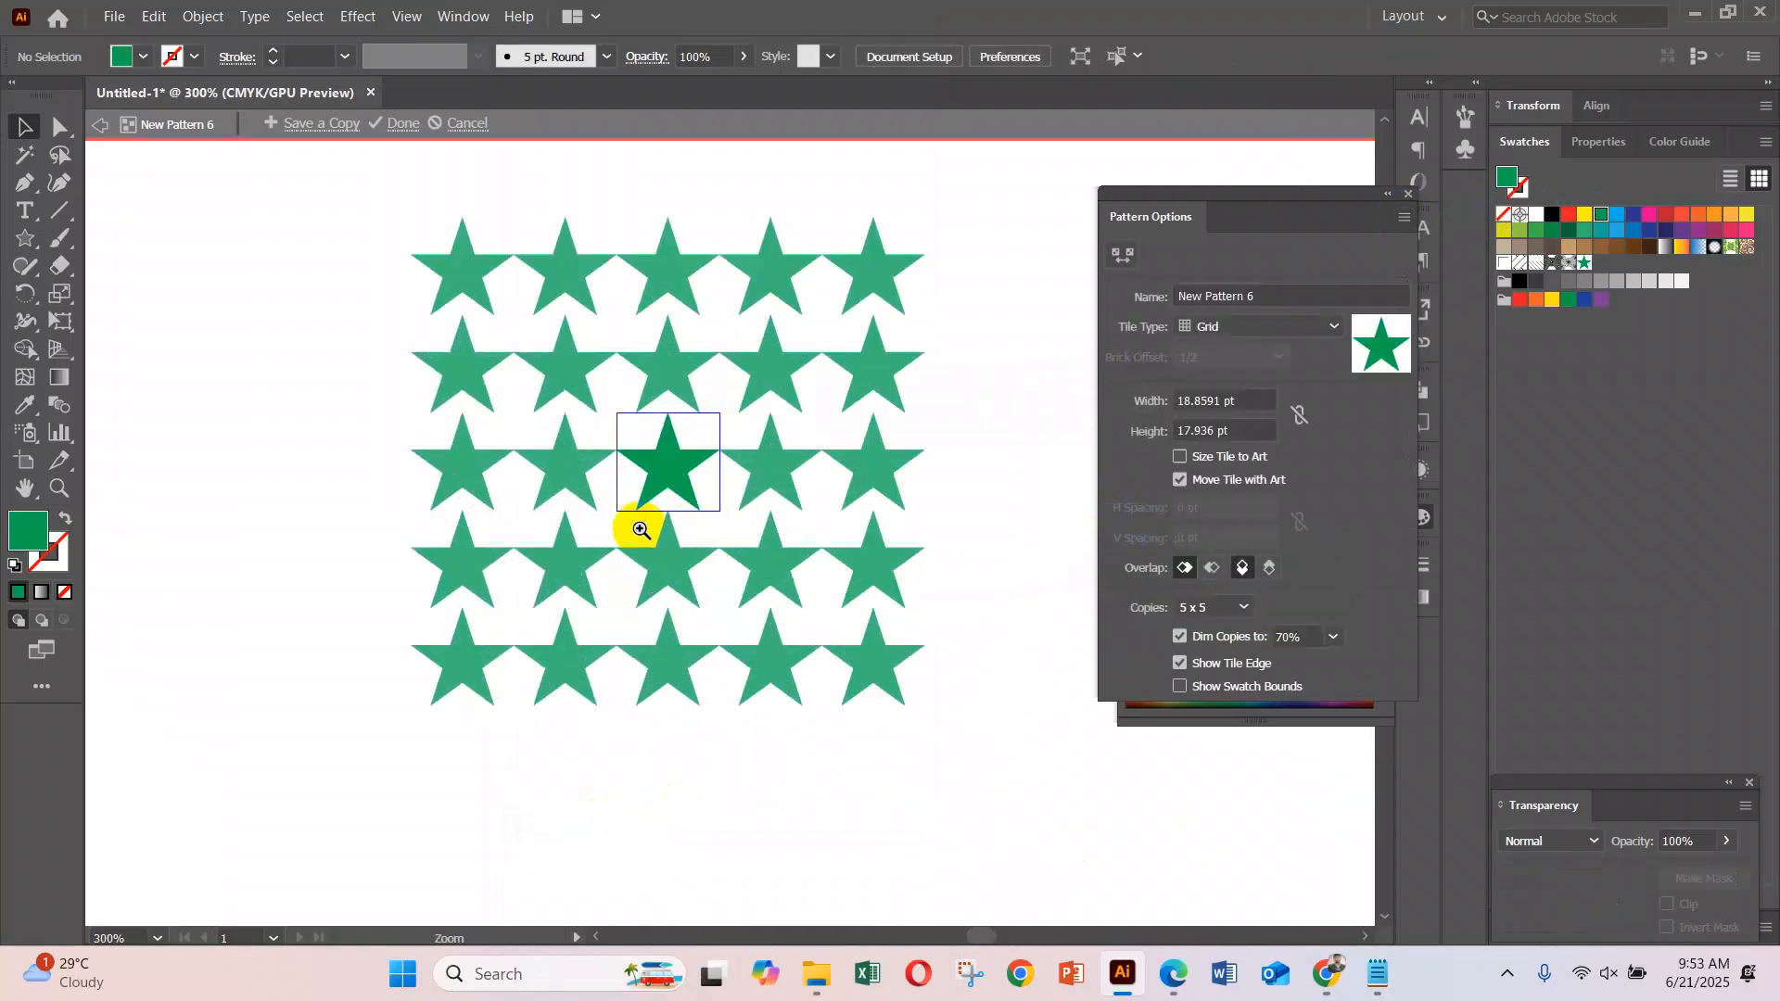
{"action": "left_click_drag", "start_coordinate": [723, 551], "coordinate": [667, 636]}
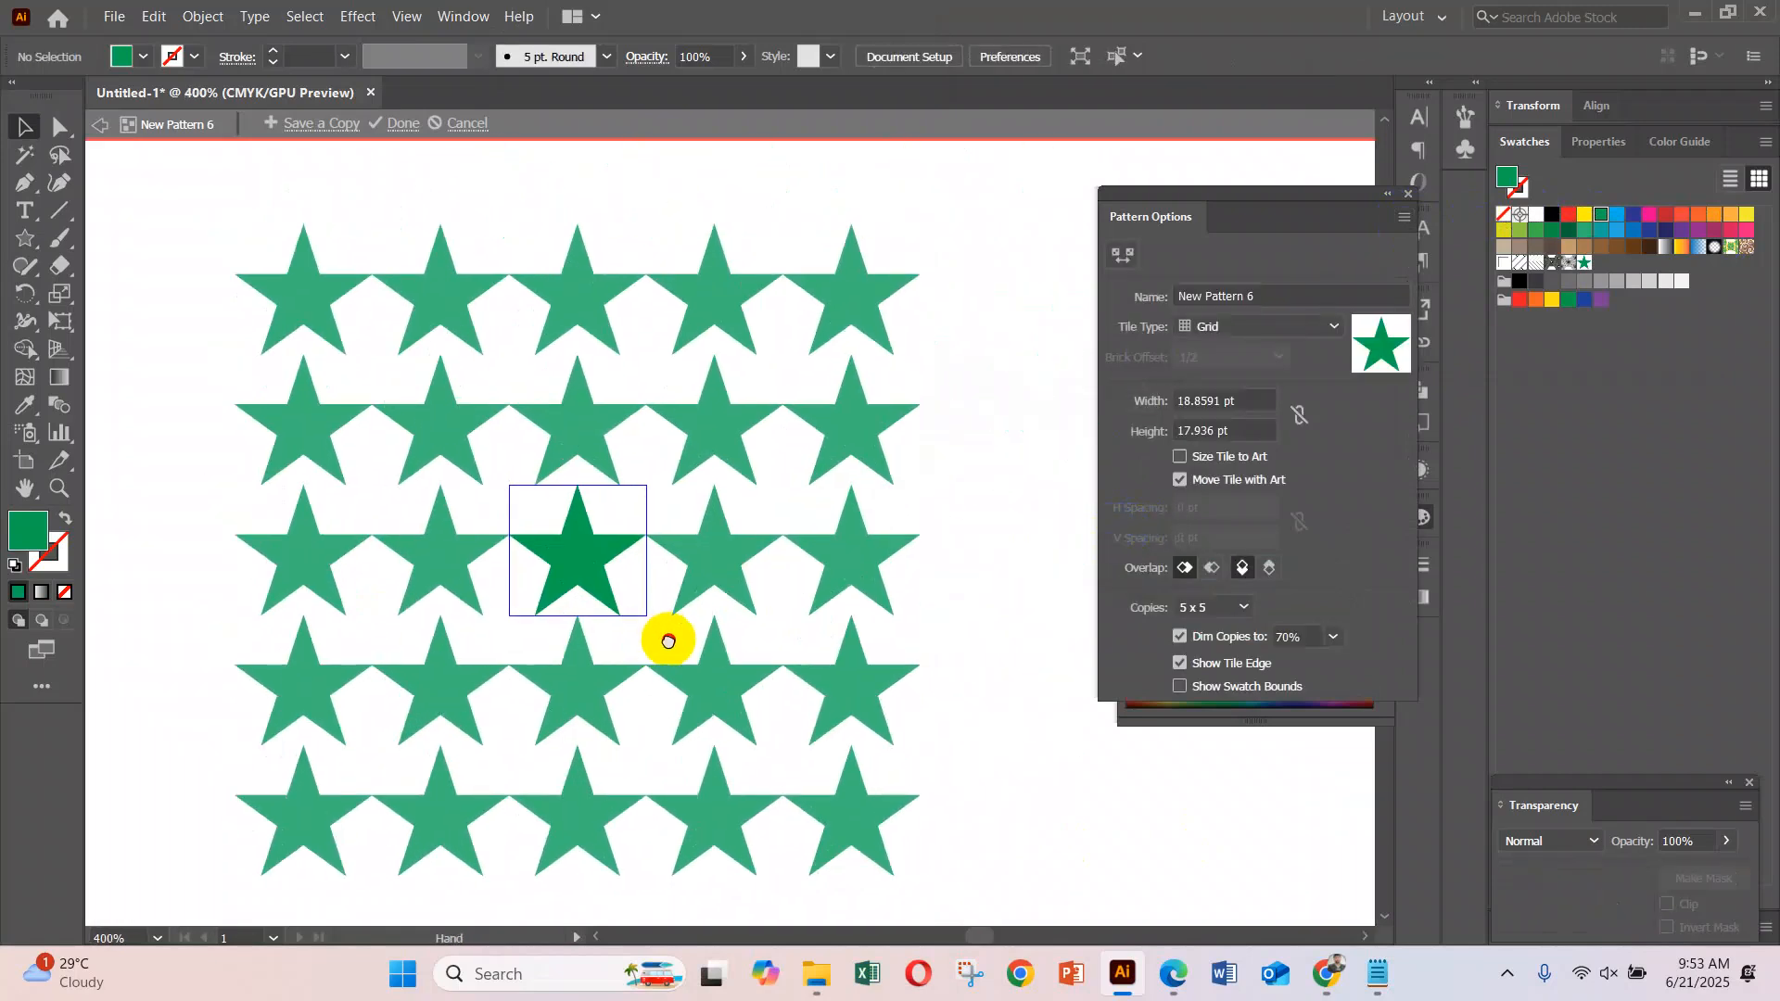
{"action": "left_click", "coordinate": [609, 553]}
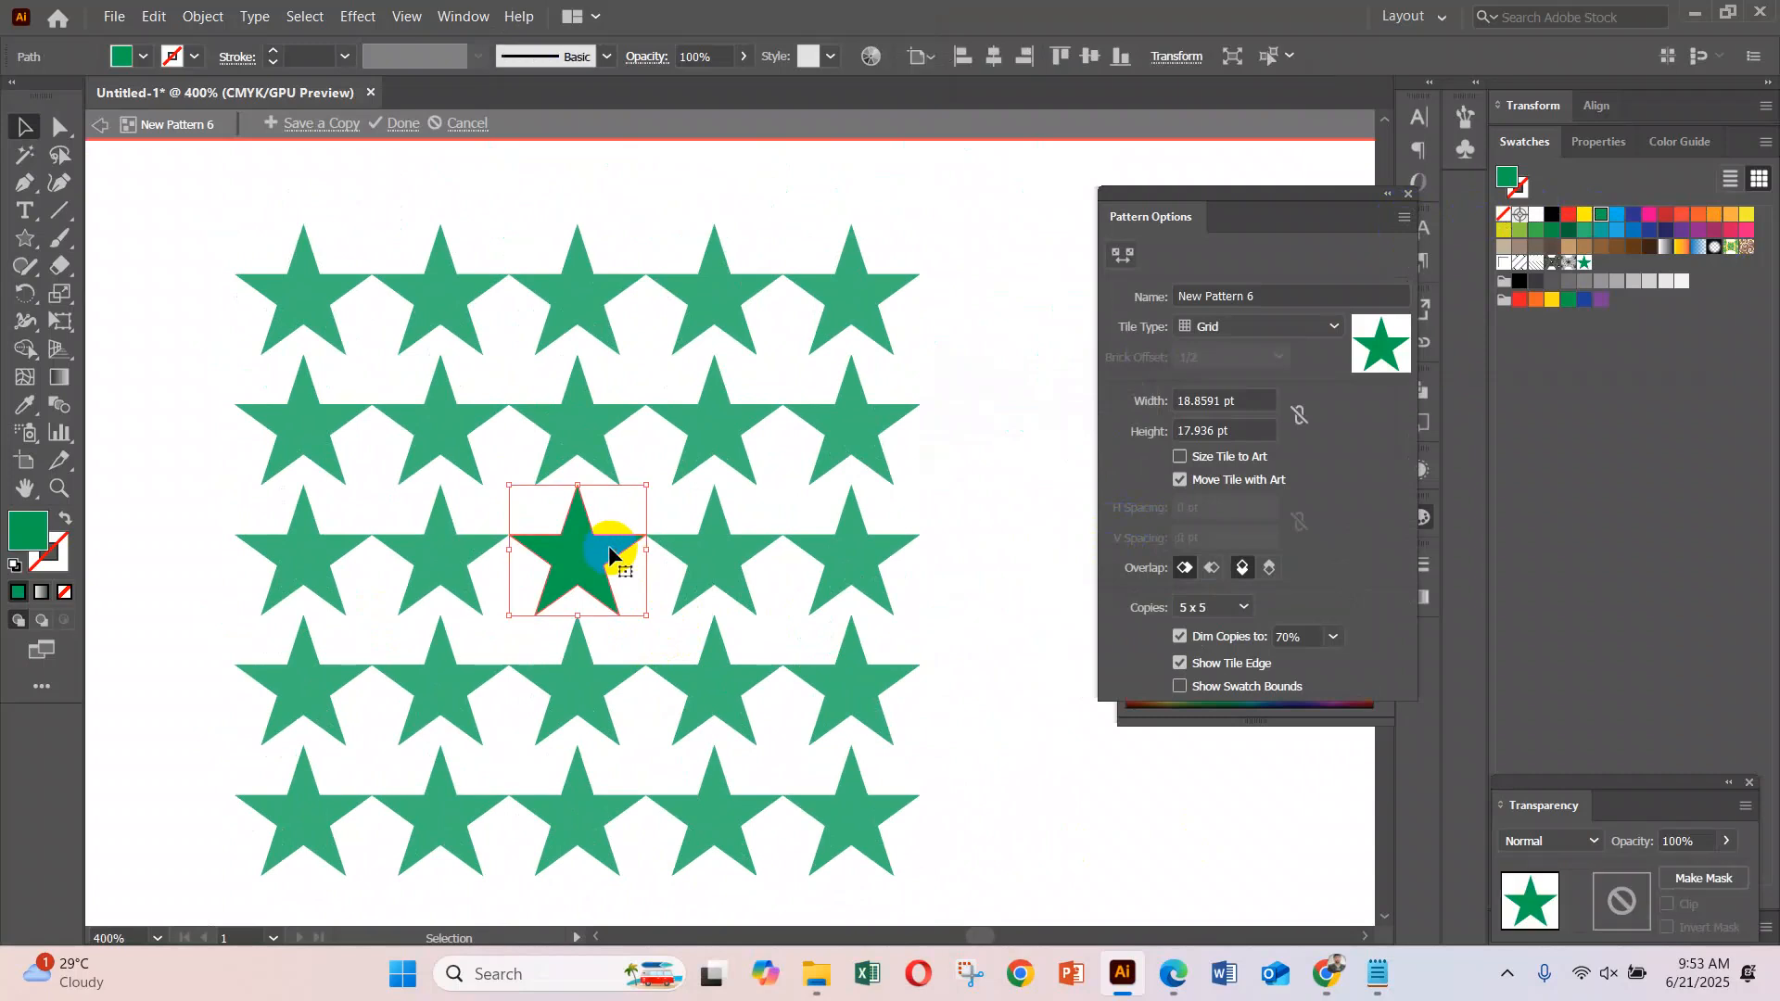
{"action": "left_click", "coordinate": [576, 310]}
{"action": "left_click", "coordinate": [591, 575]}
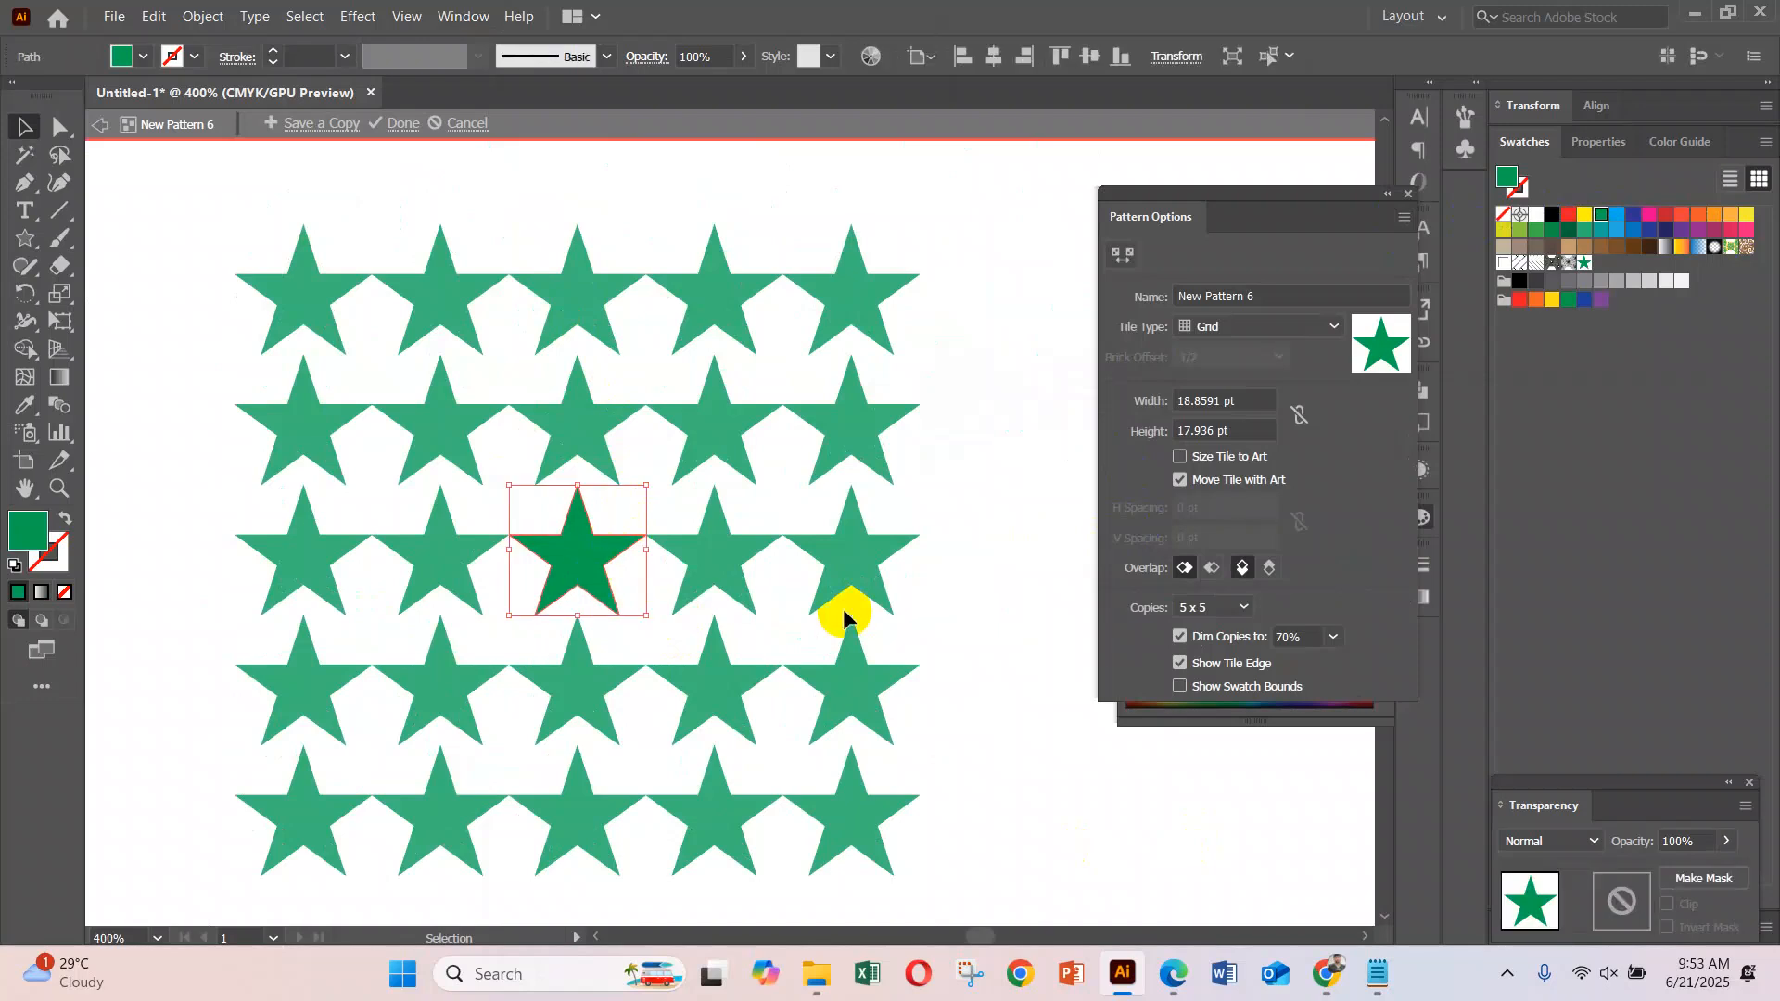
{"action": "left_click", "coordinate": [961, 651]}
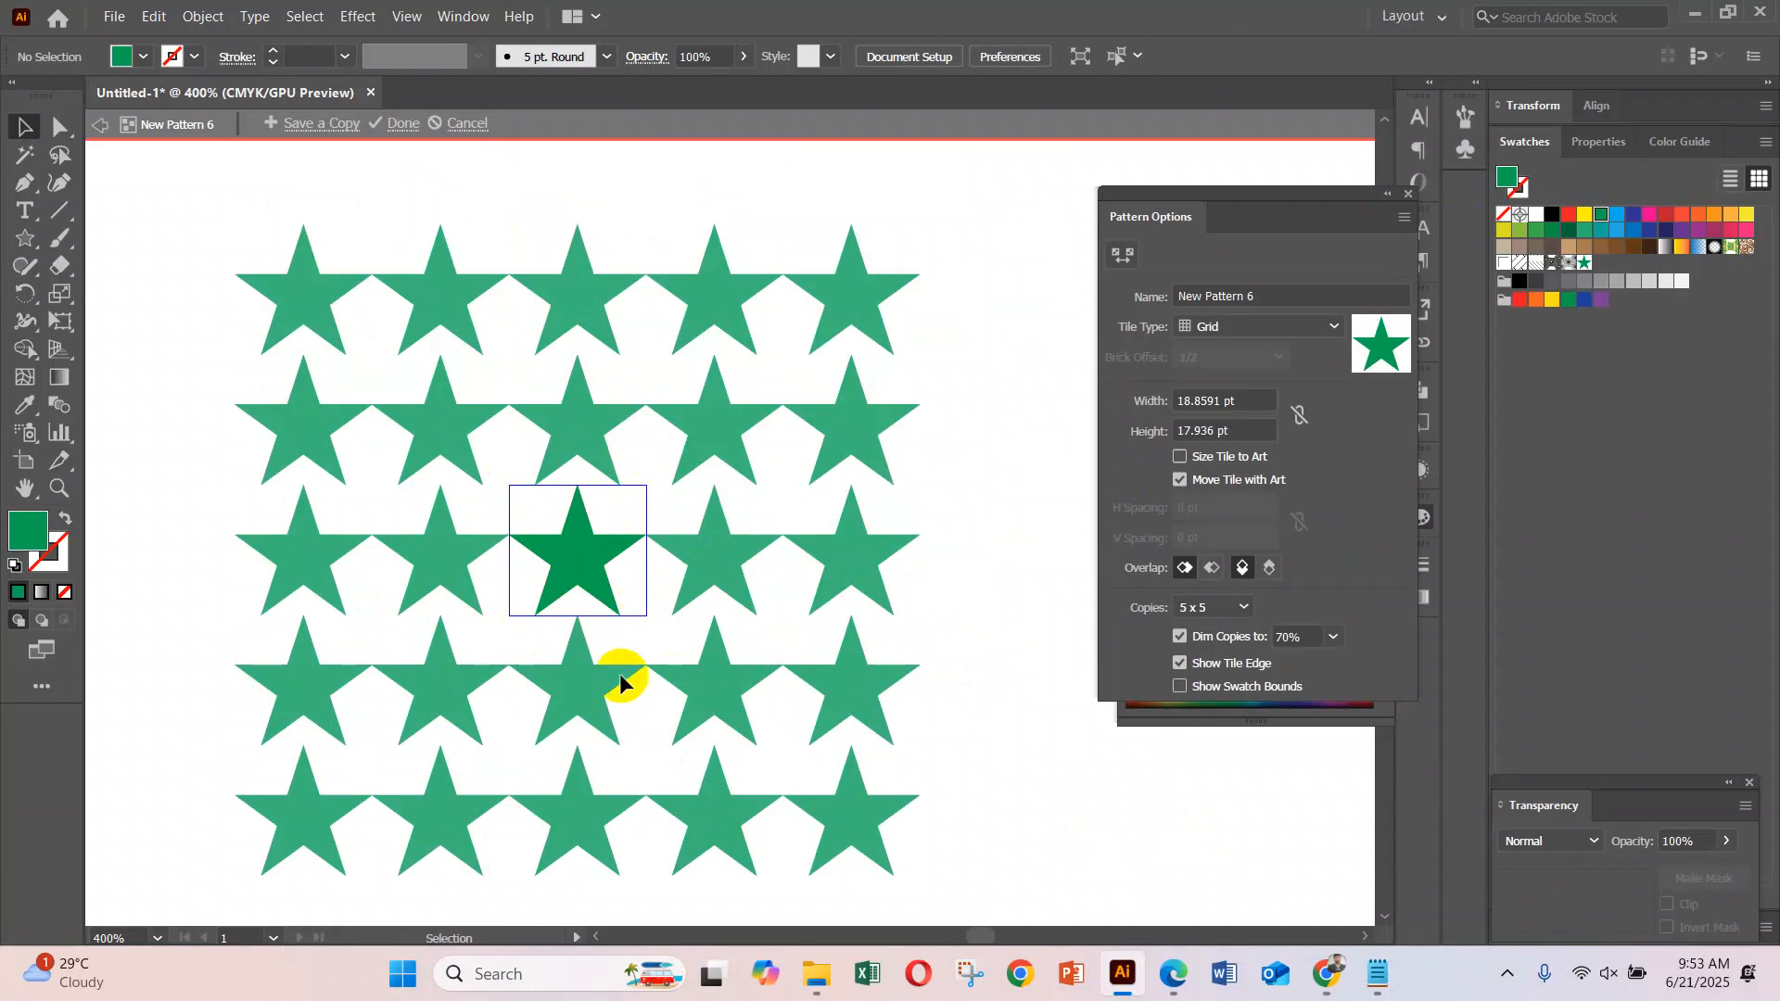
{"action": "left_click", "coordinate": [569, 555]}
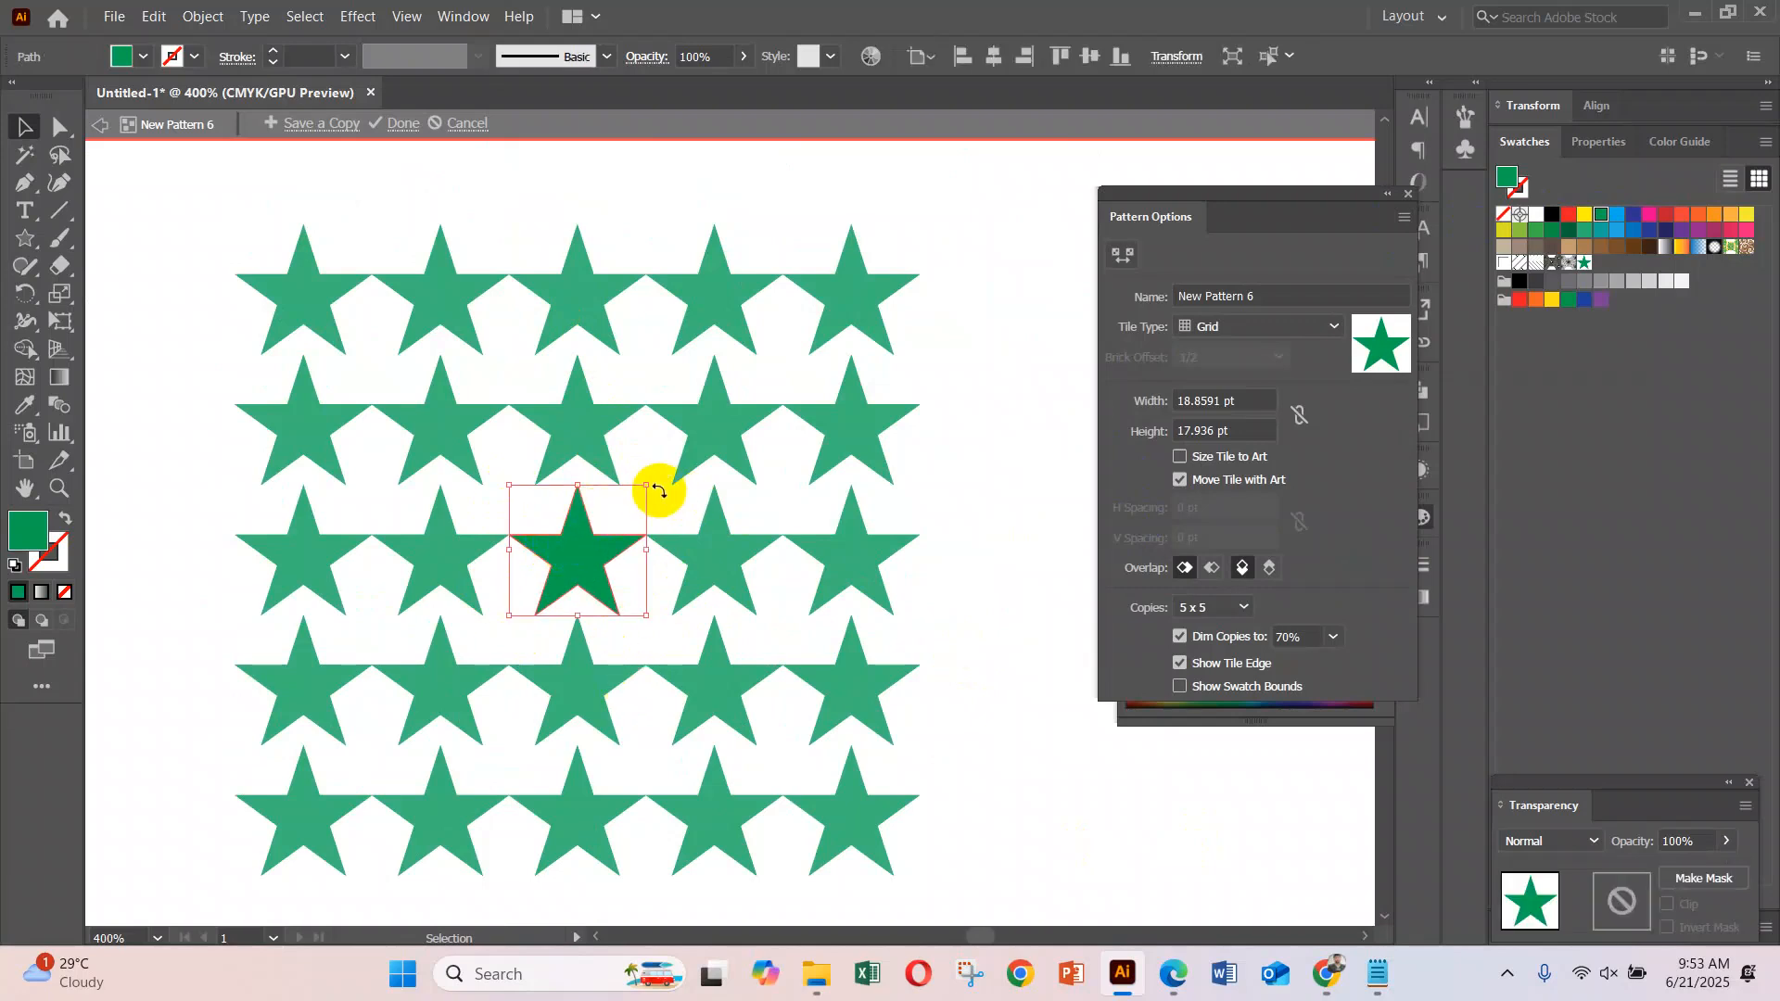
{"action": "left_click_drag", "start_coordinate": [646, 484], "coordinate": [609, 510]}
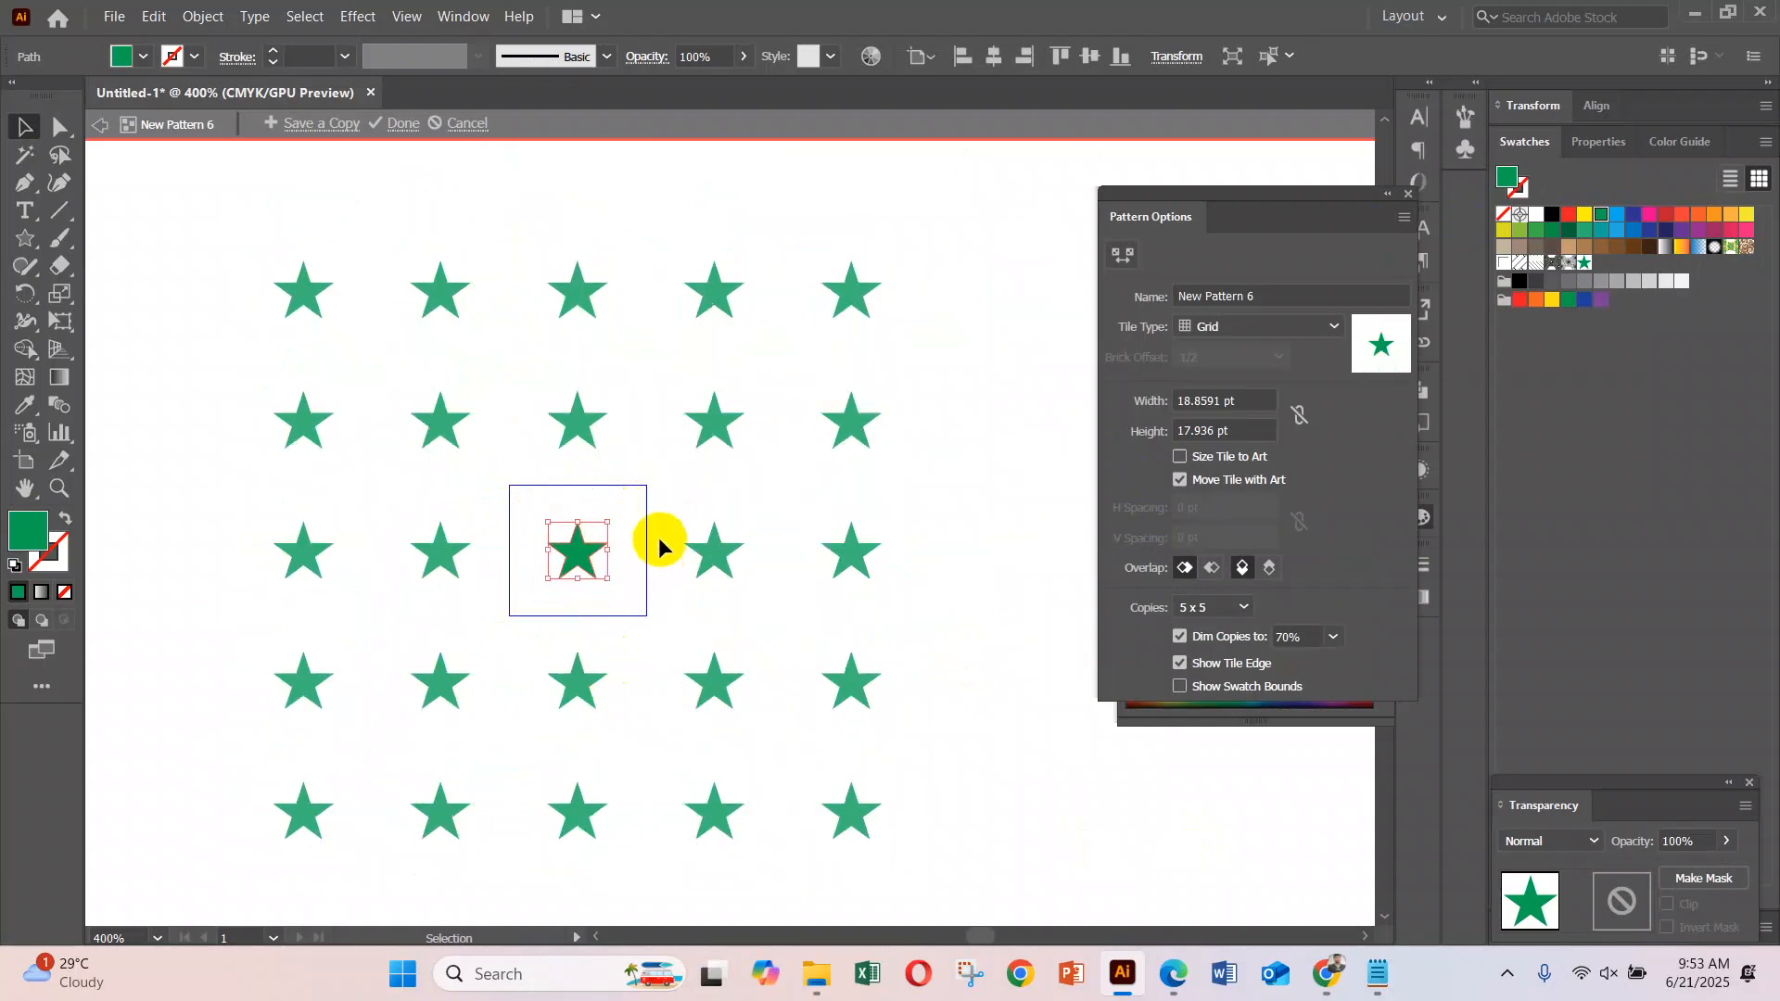
{"action": "left_click_drag", "start_coordinate": [615, 516], "coordinate": [599, 497]}
{"action": "key", "text": "ctrl+z"}
{"action": "left_click_drag", "start_coordinate": [608, 522], "coordinate": [604, 535]}
Draw a small green hexagon beside the star inside the tile and move it level with the star's centre
{"action": "left_click", "coordinate": [616, 556], "text": "ctrl"}
{"action": "left_click", "coordinate": [620, 541], "text": "ctrl"}
{"action": "left_click_drag", "start_coordinate": [735, 560], "coordinate": [689, 616]}
{"action": "left_click_drag", "start_coordinate": [649, 513], "coordinate": [624, 349]}
{"action": "left_click_drag", "start_coordinate": [21, 238], "coordinate": [107, 318]}
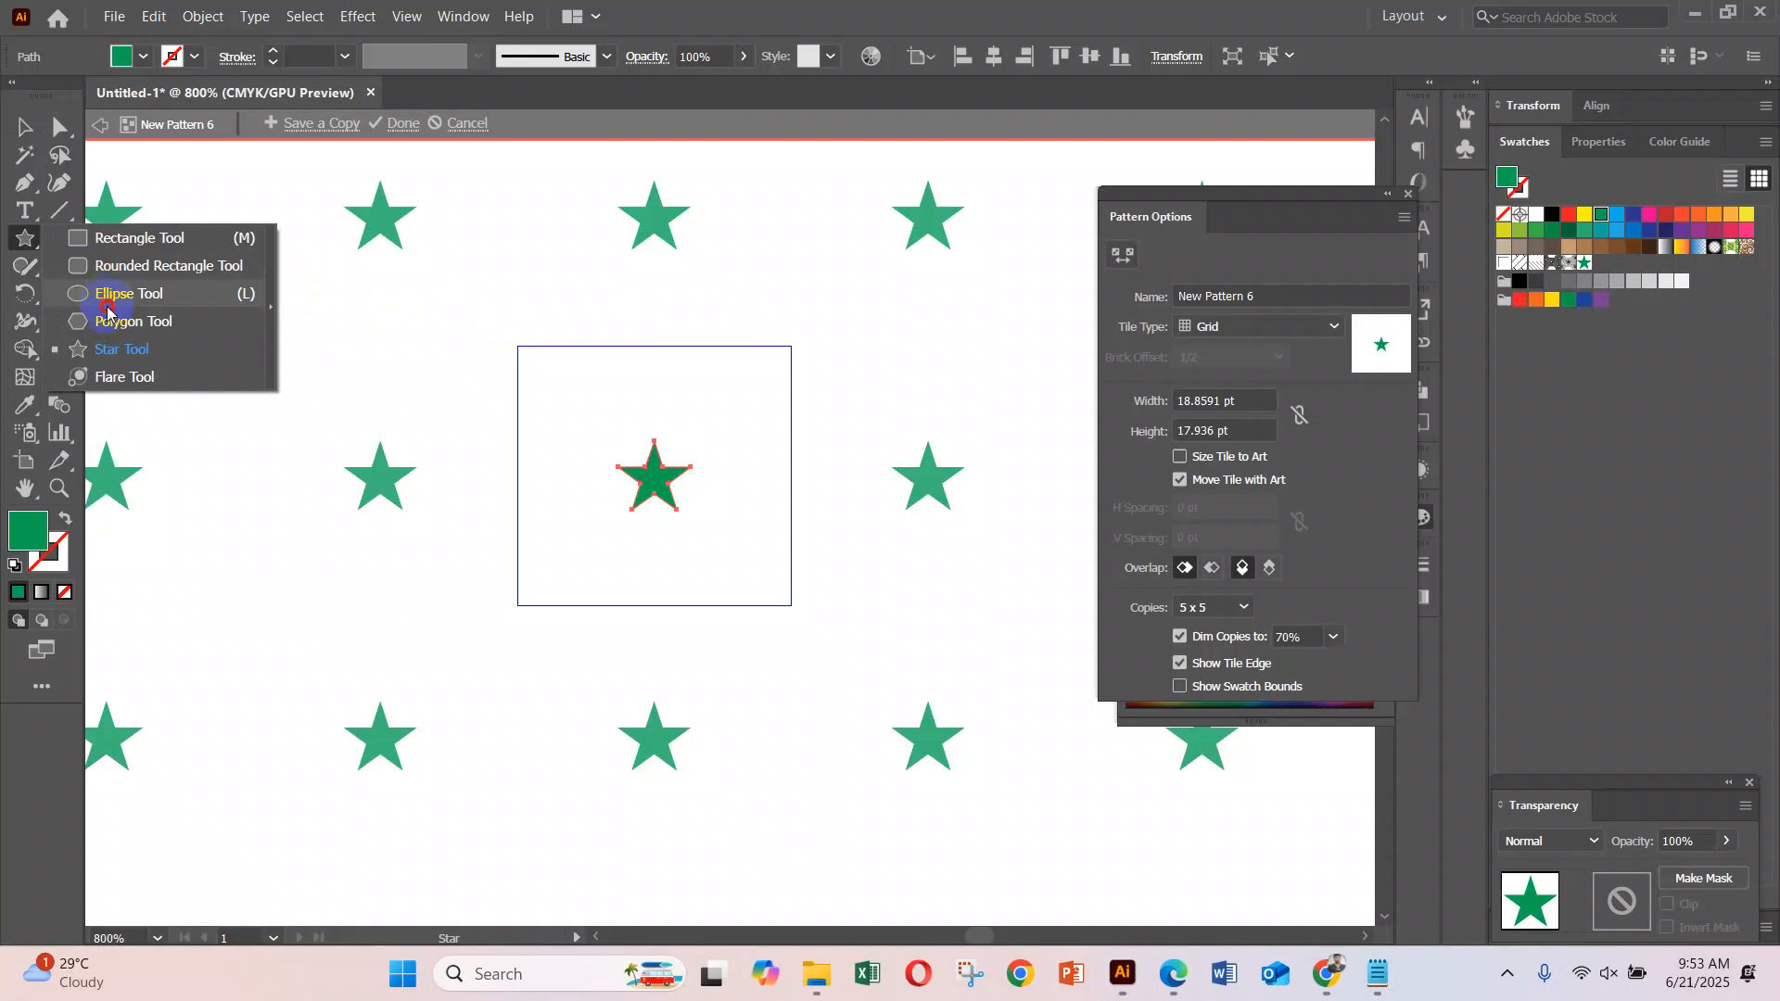
{"action": "left_click", "coordinate": [109, 321]}
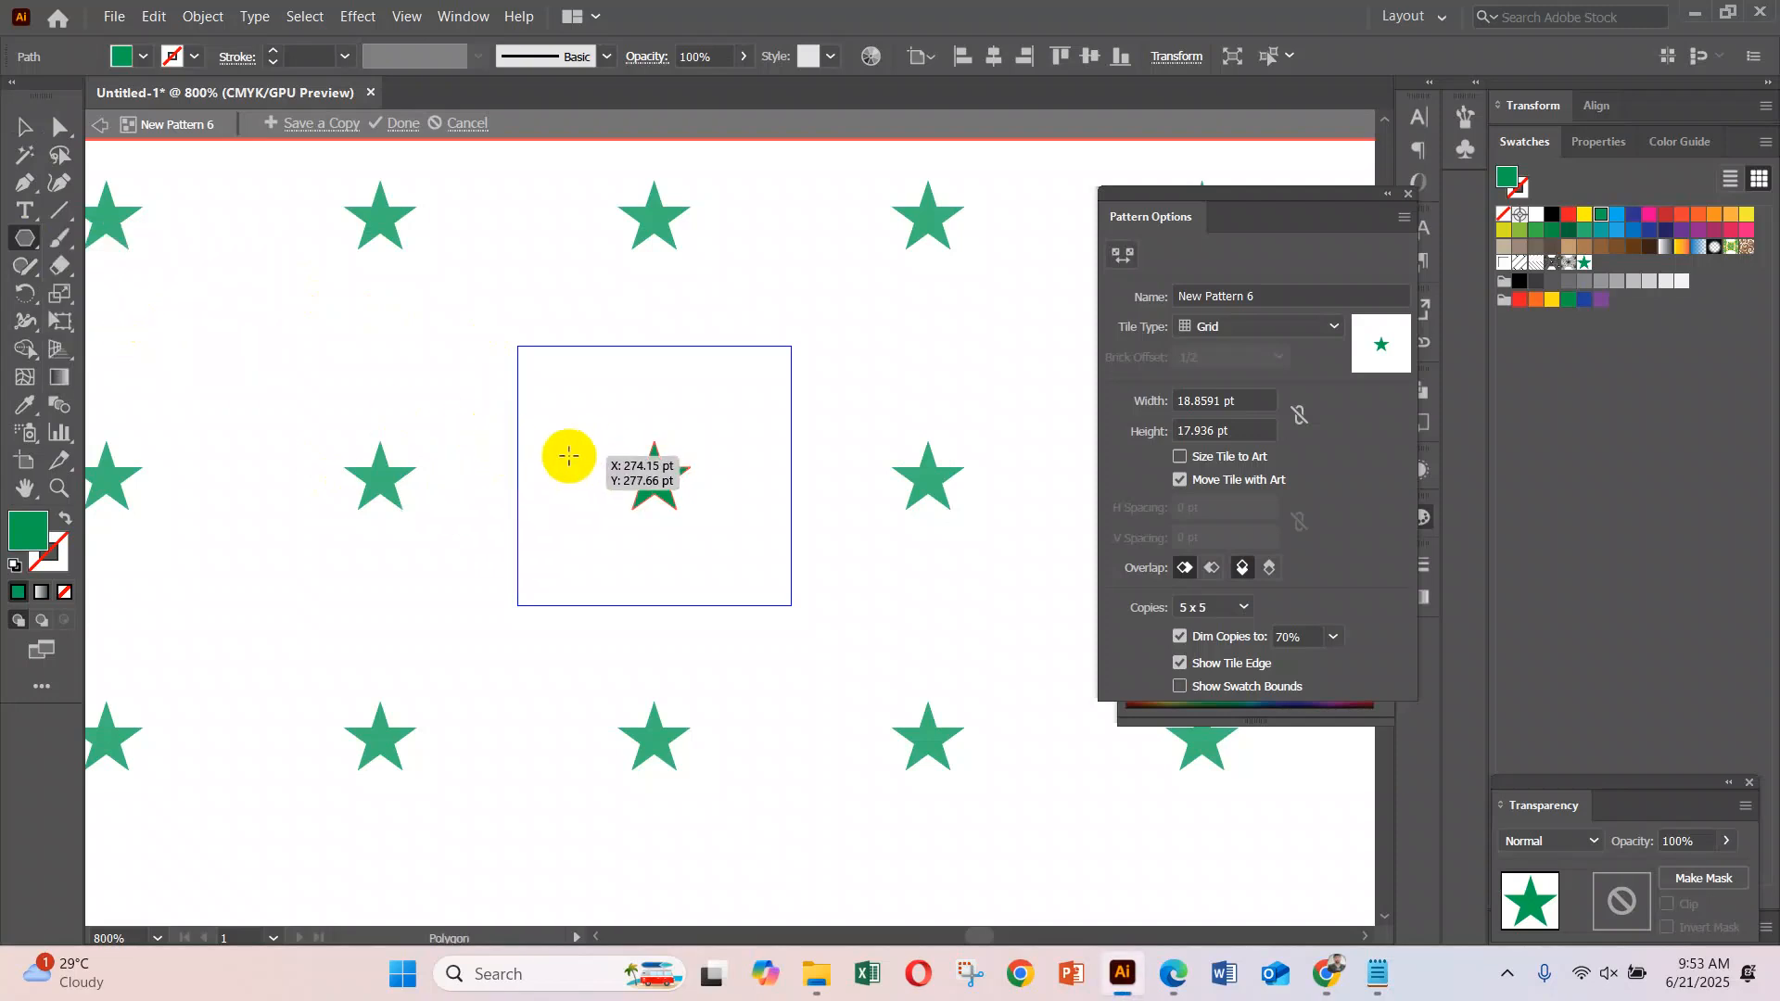
{"action": "mouse_move", "coordinate": [554, 466]}
{"action": "left_mouse_down"}
{"action": "mouse_move", "coordinate": [571, 495]}
{"action": "mouse_move", "coordinate": [558, 479]}
{"action": "left_mouse_up"}
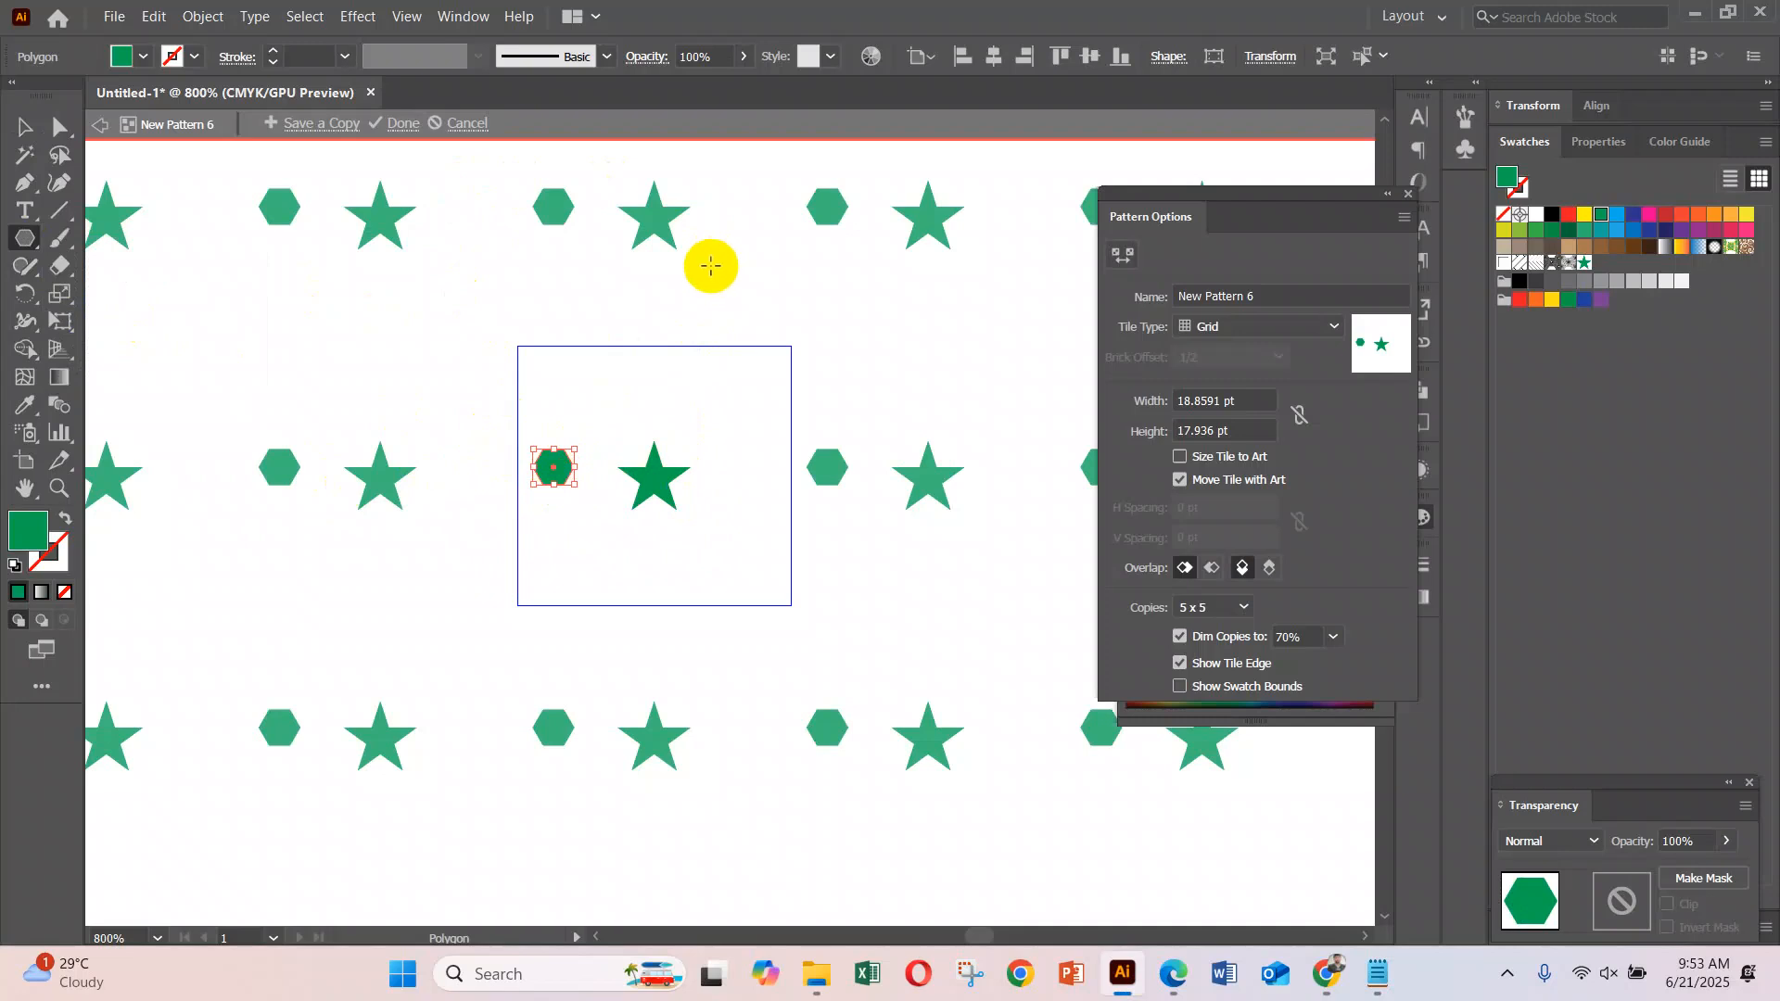
{"action": "key", "text": "ctrl+equal"}
{"action": "key", "text": "ctrl+equal"}
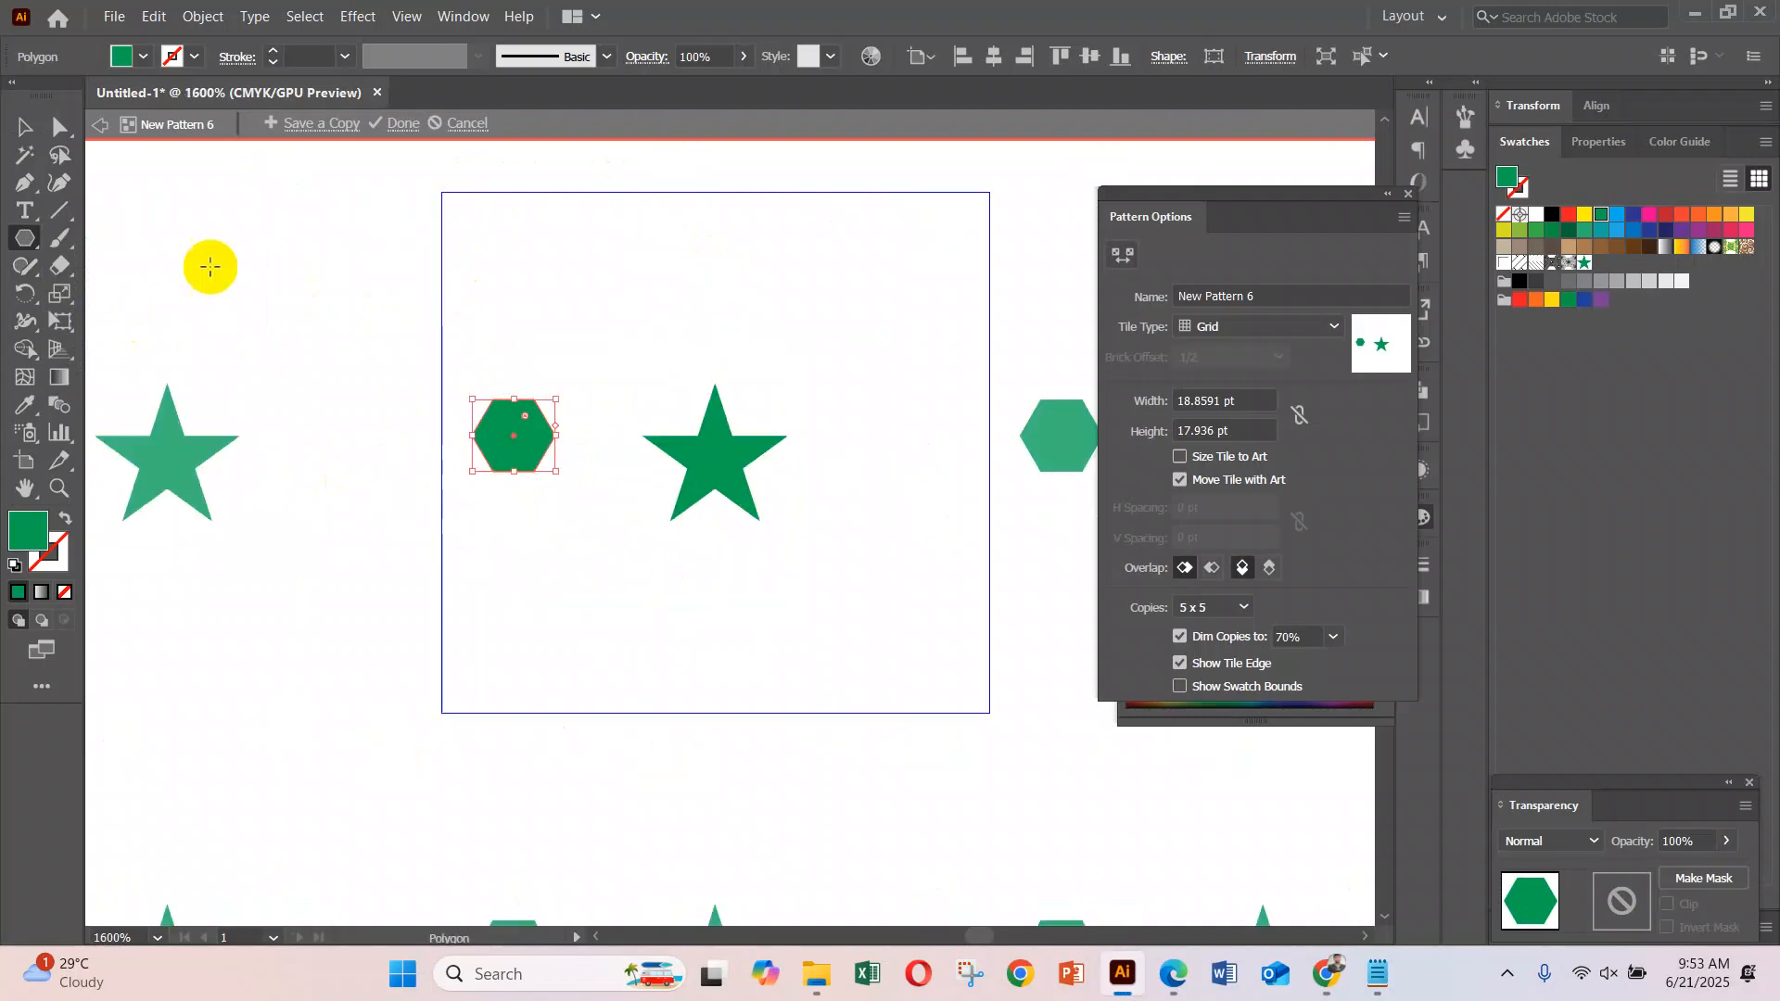
{"action": "left_click", "coordinate": [24, 126]}
{"action": "left_click_drag", "start_coordinate": [505, 427], "coordinate": [516, 477]}
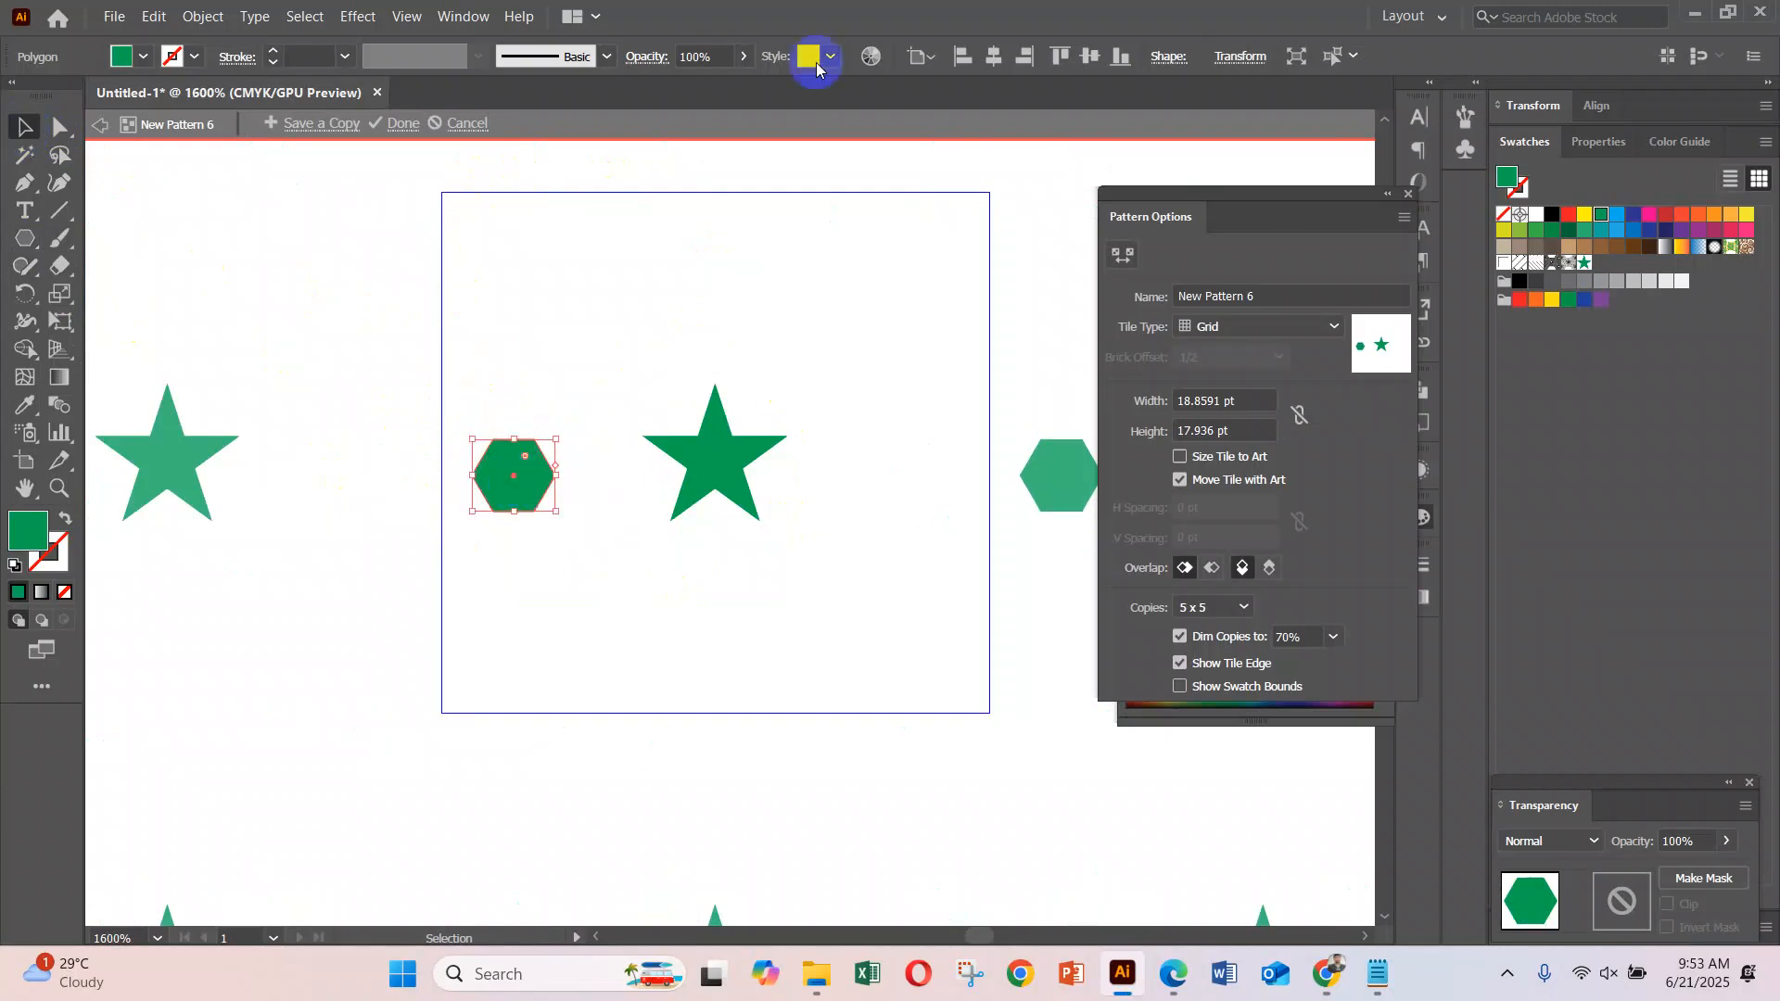
Apply the Pucker & Bloat effect at 110% to the hexagon to turn it into a six-petal flower
{"action": "left_click", "coordinate": [354, 22]}
{"action": "mouse_move", "coordinate": [458, 224]}
{"action": "left_click", "coordinate": [682, 247]}
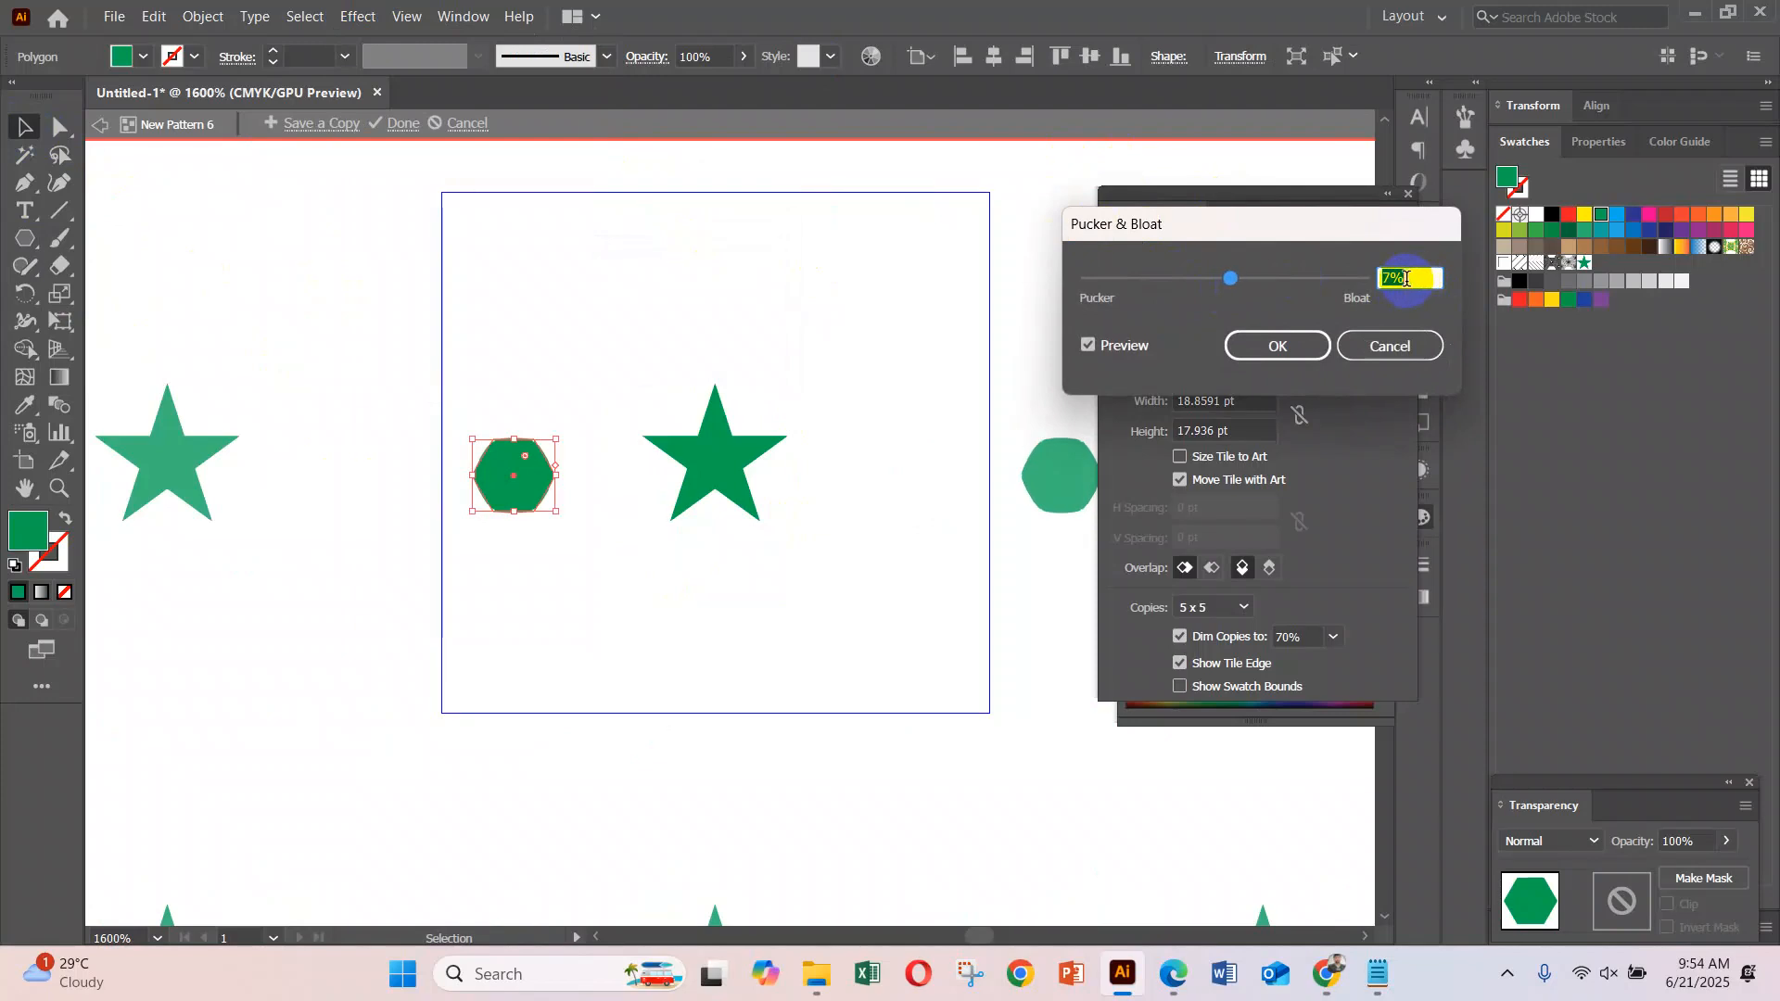
{"action": "scroll", "coordinate": [1406, 278], "scroll_direction": "up", "scroll_amount": 17}
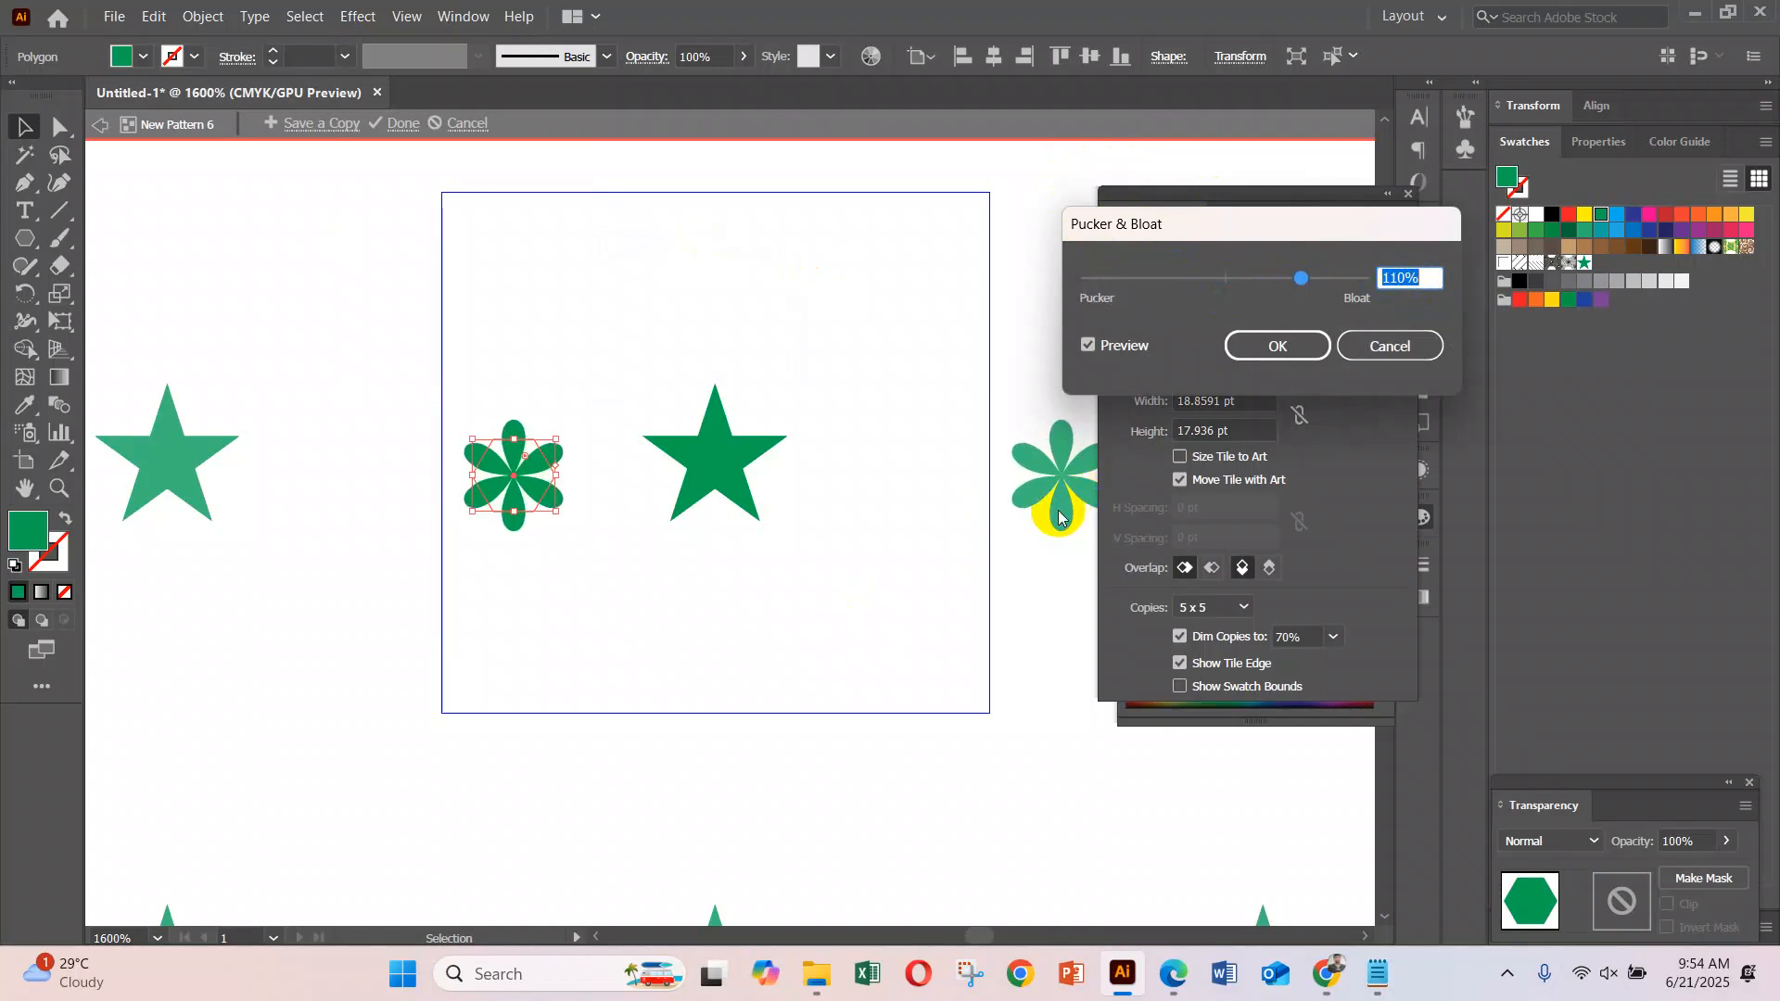
{"action": "left_click", "coordinate": [1289, 346]}
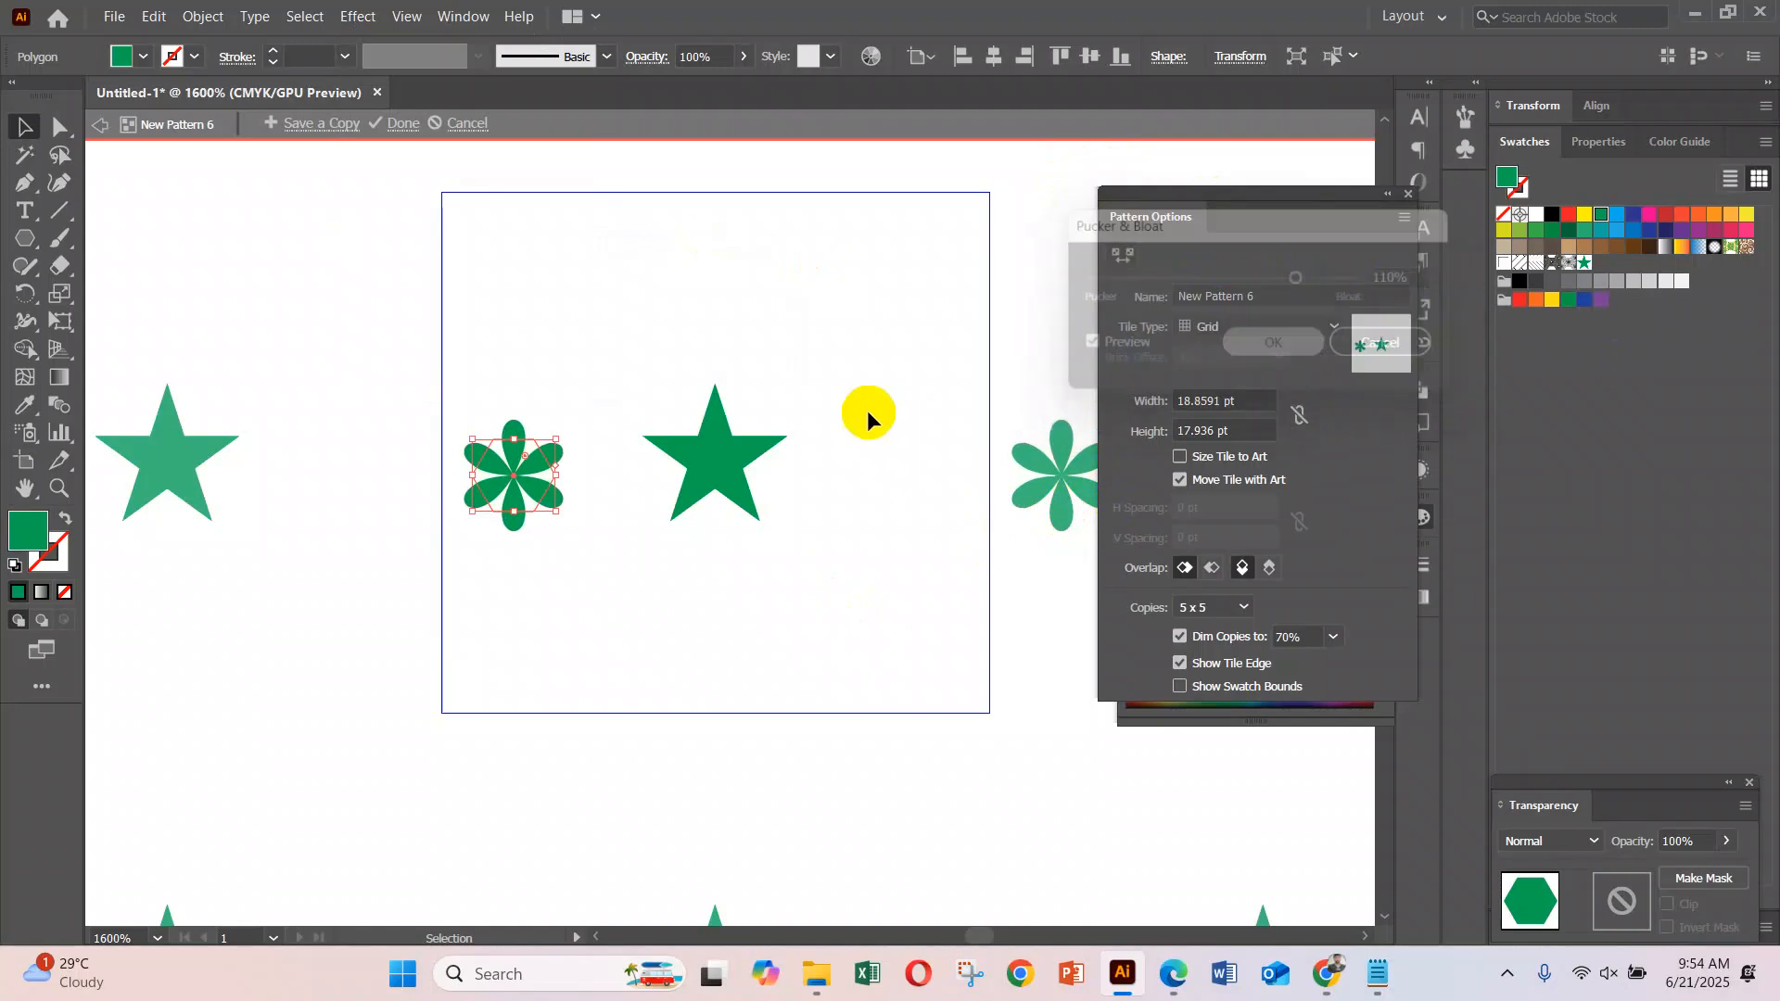
Draw a green circle about 2.4 pt wide above and between the flower and the star
{"action": "left_click", "coordinate": [34, 240]}
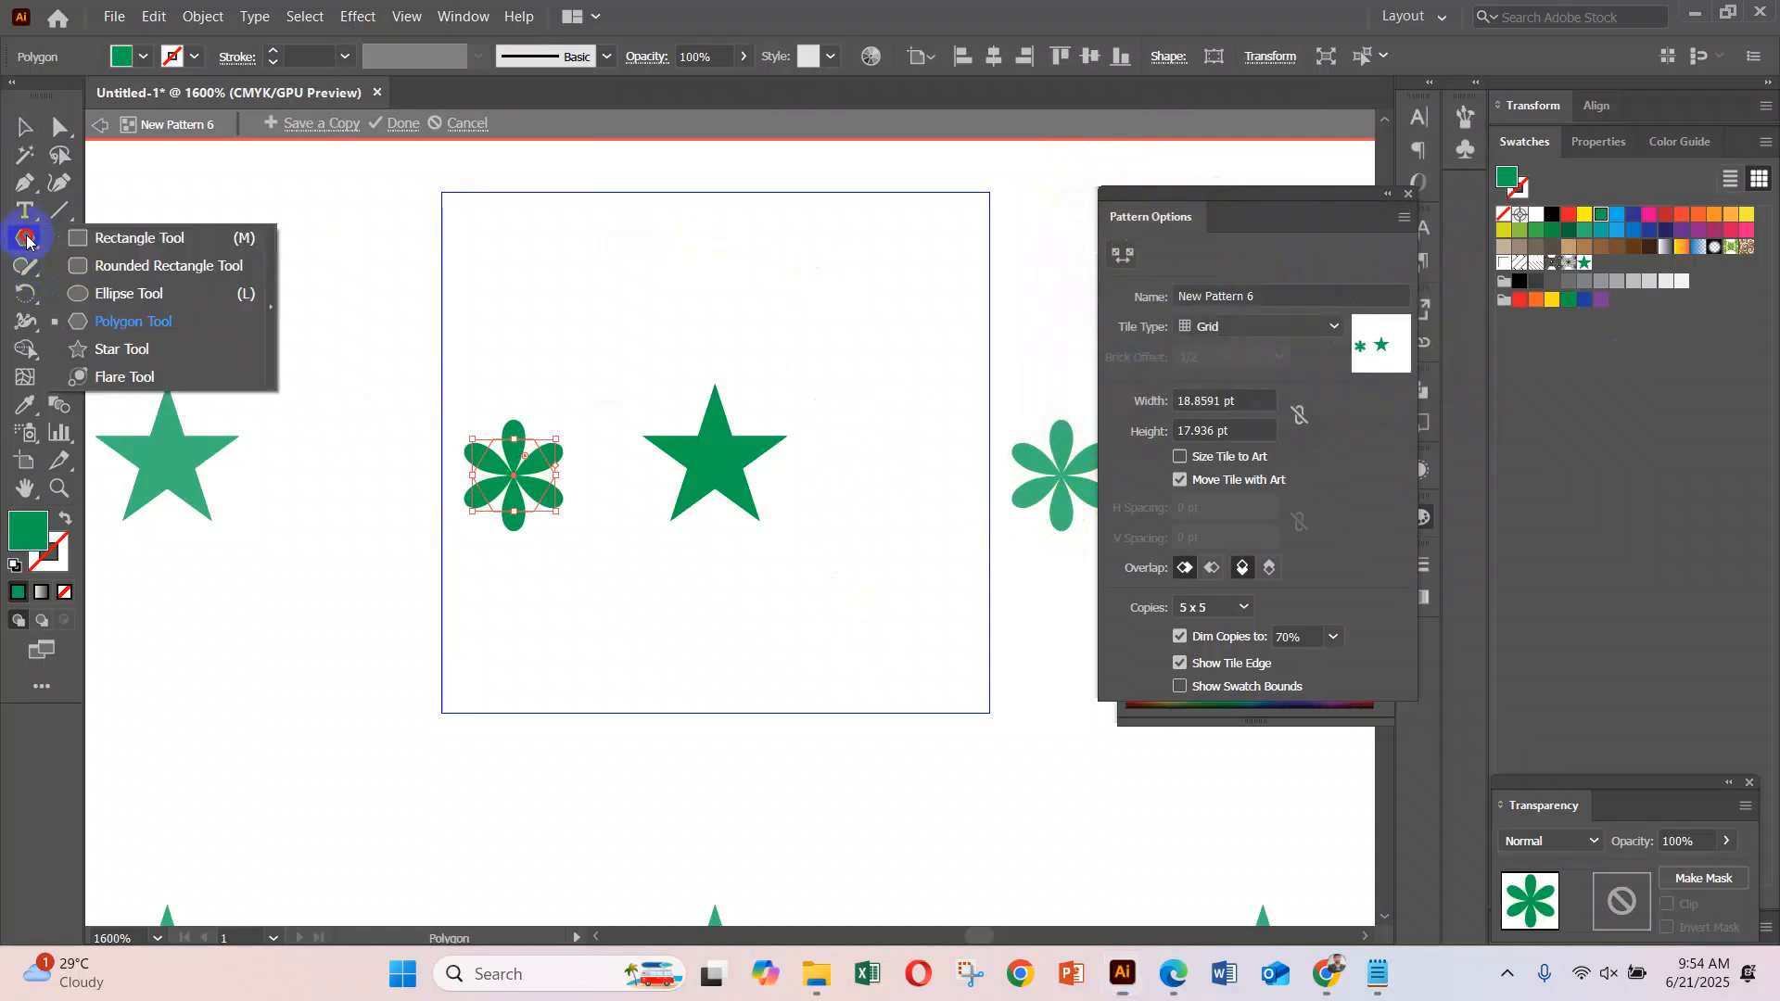
{"action": "left_click", "coordinate": [93, 288]}
{"action": "left_click_drag", "start_coordinate": [590, 260], "coordinate": [627, 332]}
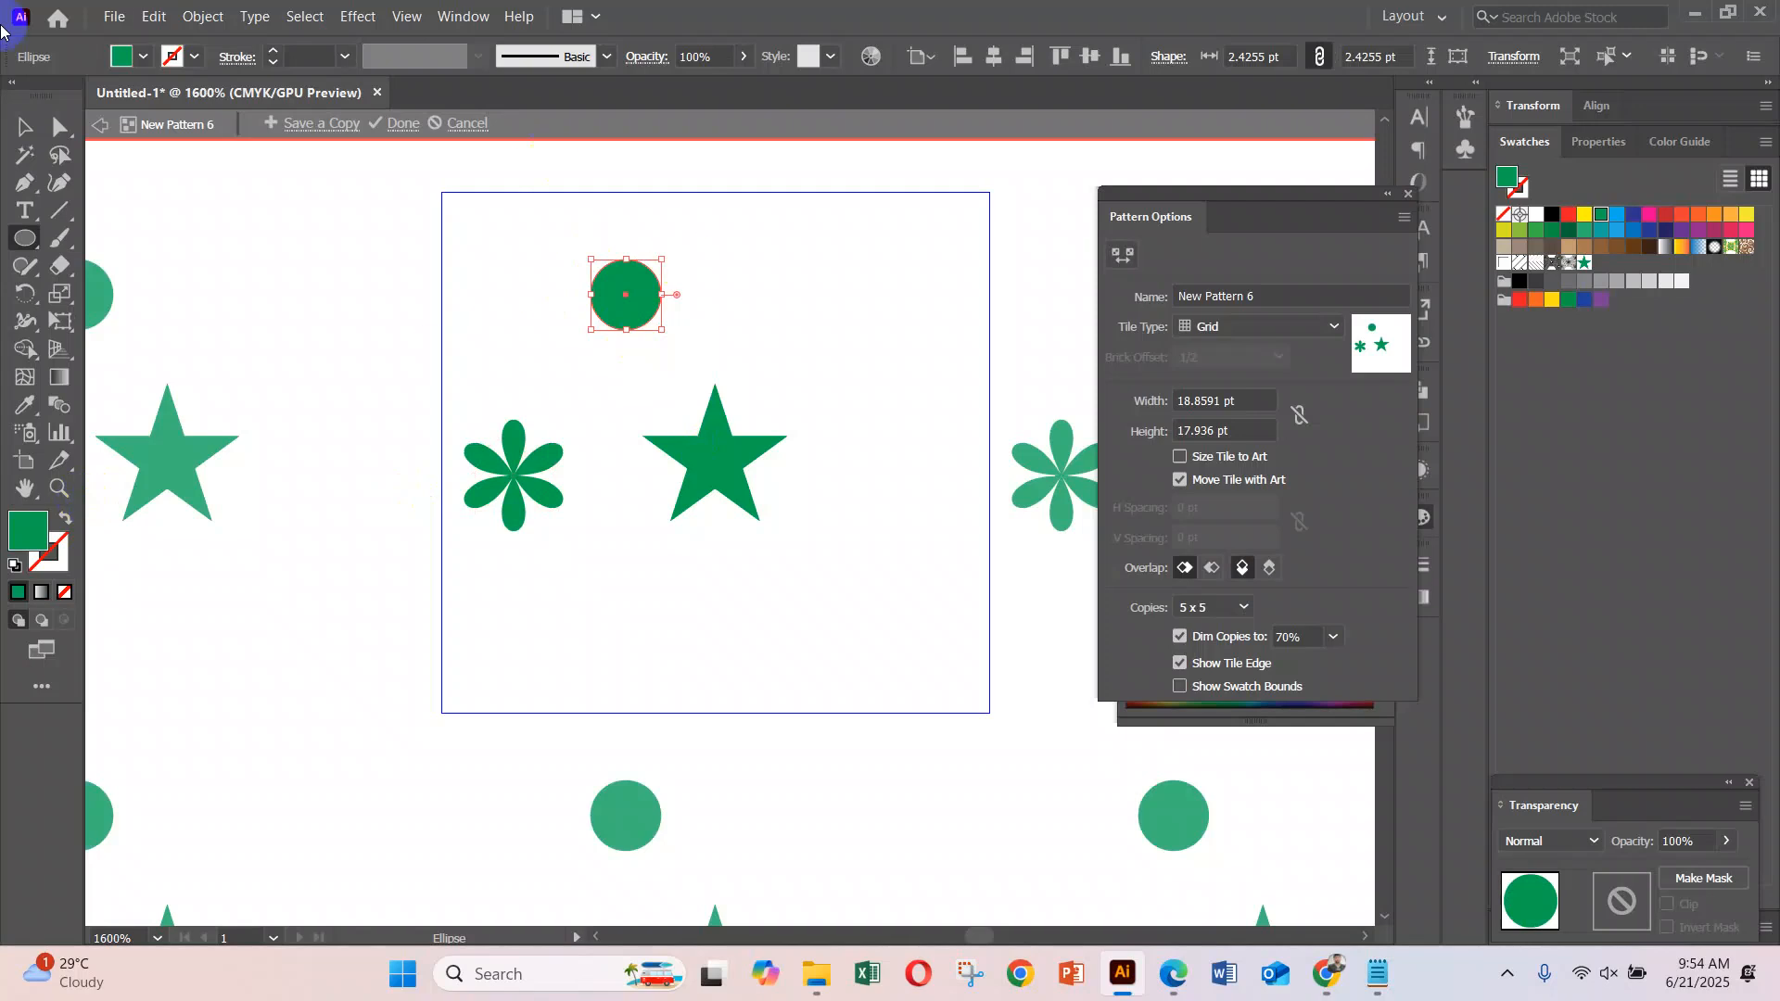
Scatter copies of the circle around the star and flower across the tile, scaling two copies near the lower right much smaller
{"action": "left_click", "coordinate": [21, 128]}
{"action": "left_click_drag", "start_coordinate": [627, 294], "coordinate": [514, 251]}
{"action": "left_click_drag", "start_coordinate": [514, 251], "coordinate": [787, 327]}
{"action": "left_click_drag", "start_coordinate": [786, 327], "coordinate": [877, 429]}
{"action": "left_click_drag", "start_coordinate": [876, 430], "coordinate": [734, 583]}
{"action": "left_click_drag", "start_coordinate": [735, 583], "coordinate": [909, 523]}
{"action": "left_click", "coordinate": [914, 560]}
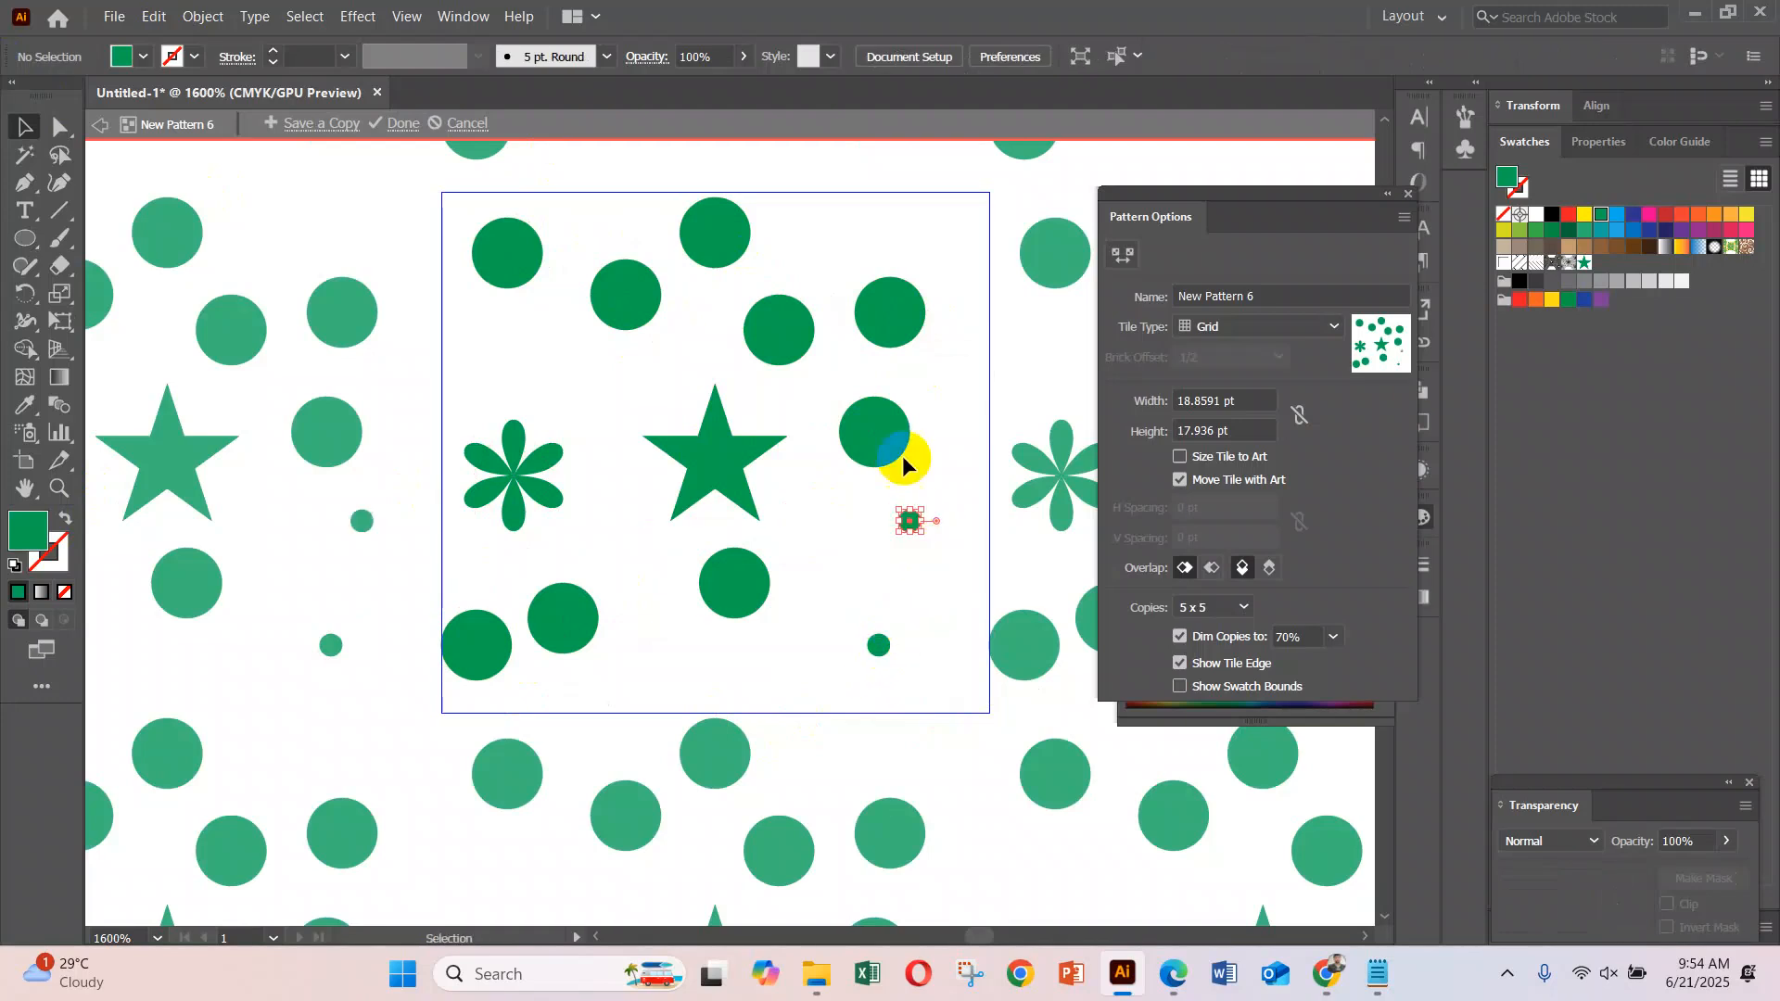
Vary the sizes of the circles beside and above the star, and fill the 1.5 pt circle directly above it with light blue
{"action": "left_click", "coordinate": [903, 455]}
{"action": "left_click_drag", "start_coordinate": [910, 397], "coordinate": [898, 408]}
{"action": "left_click_drag", "start_coordinate": [898, 320], "coordinate": [906, 259]}
{"action": "mouse_move", "coordinate": [697, 228]}
{"action": "left_mouse_down"}
{"action": "mouse_move", "coordinate": [742, 226]}
{"action": "mouse_move", "coordinate": [722, 201]}
{"action": "mouse_move", "coordinate": [715, 224]}
{"action": "left_mouse_up"}
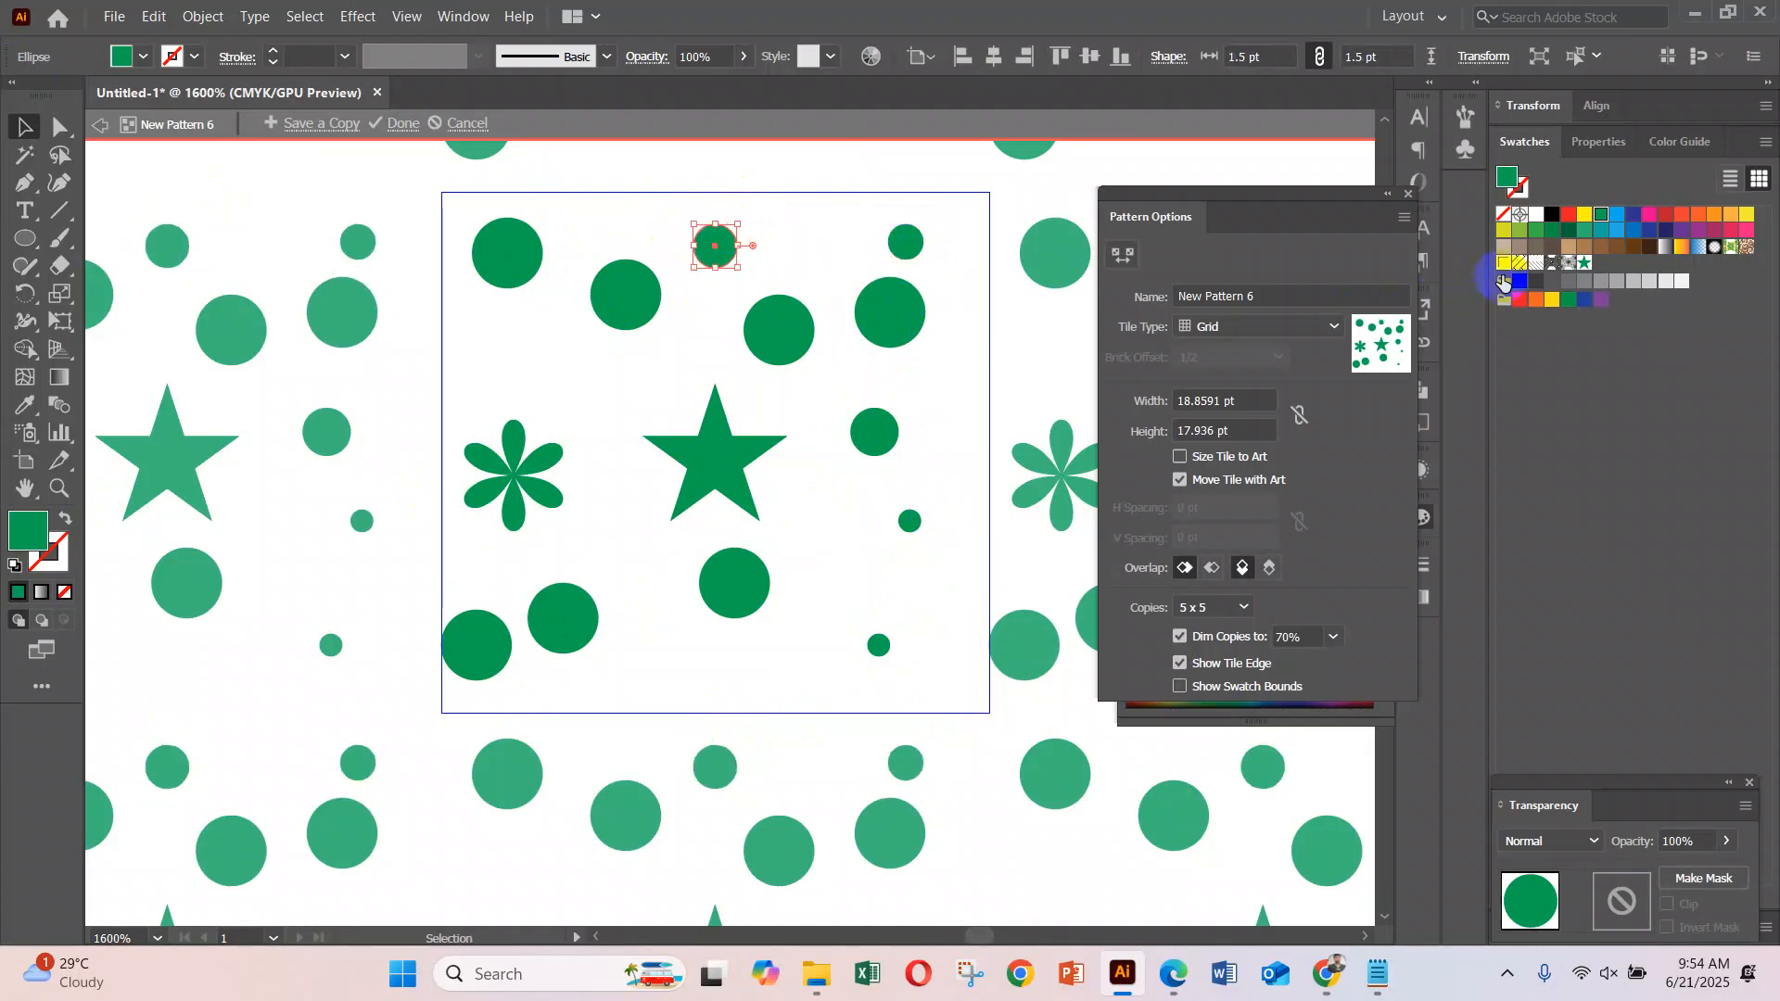
{"action": "left_click", "coordinate": [1618, 217]}
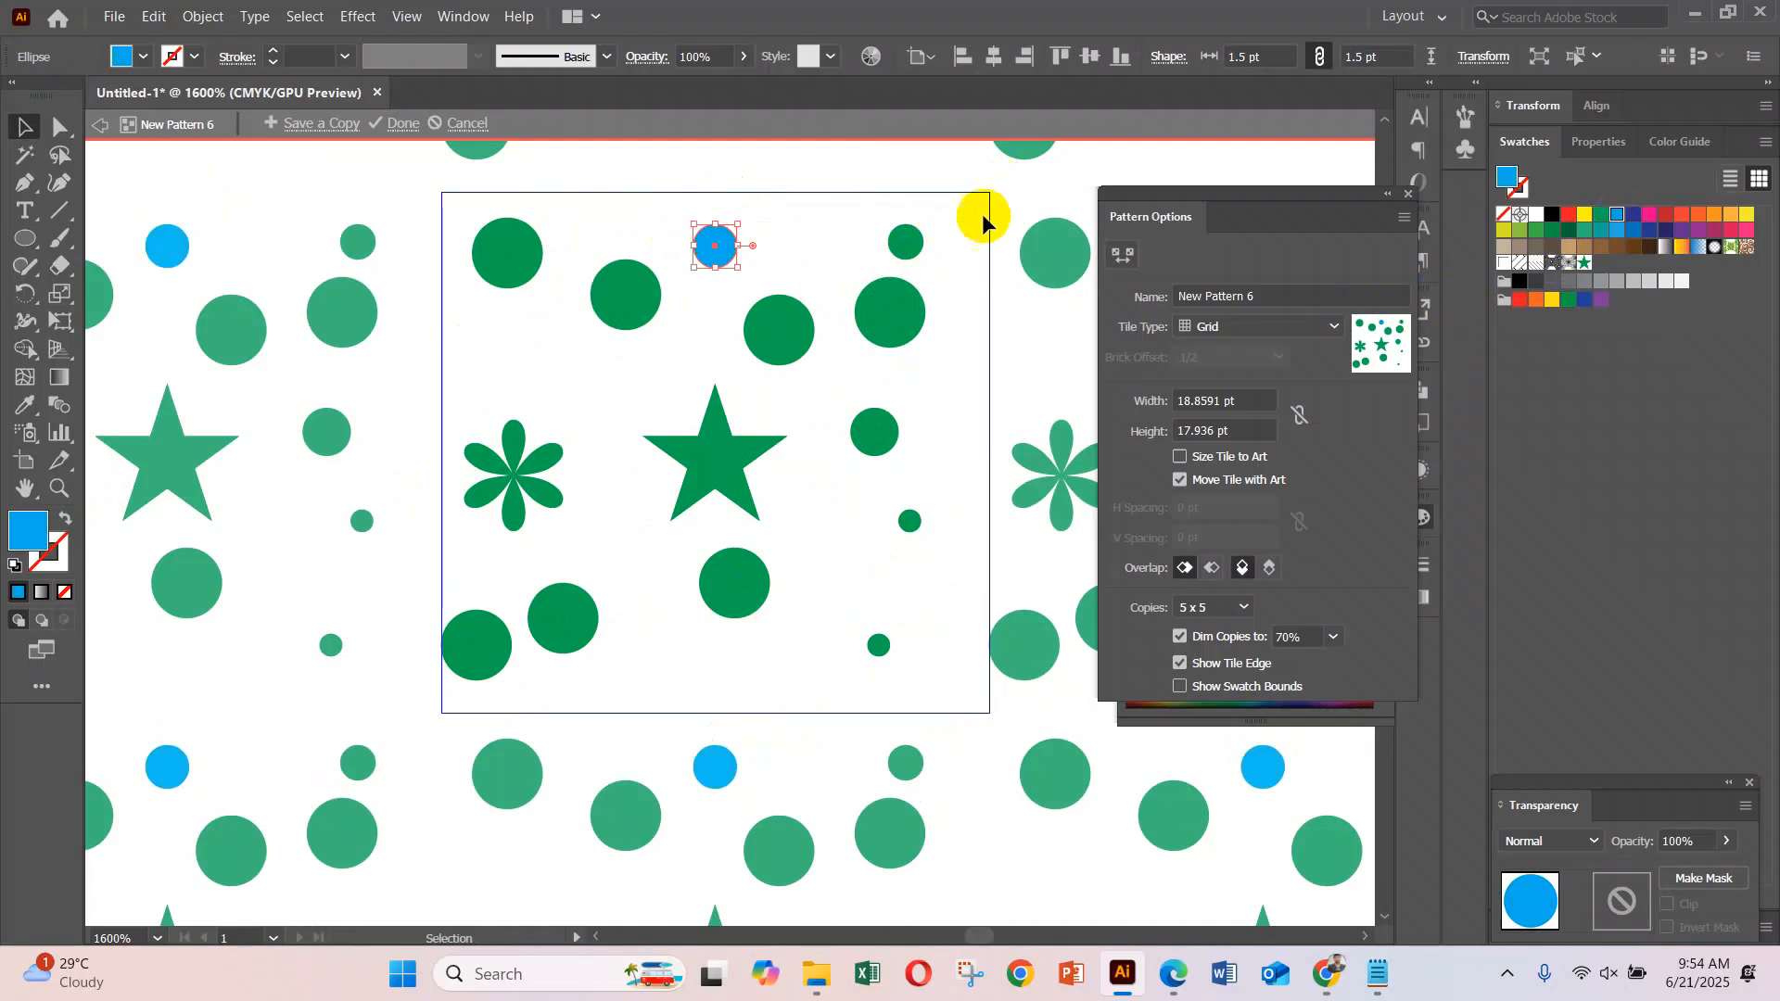
Scale the circle in the tile's lower-left corner to about 2.14 pt and fill it with dark blue
{"action": "left_click", "coordinate": [482, 638]}
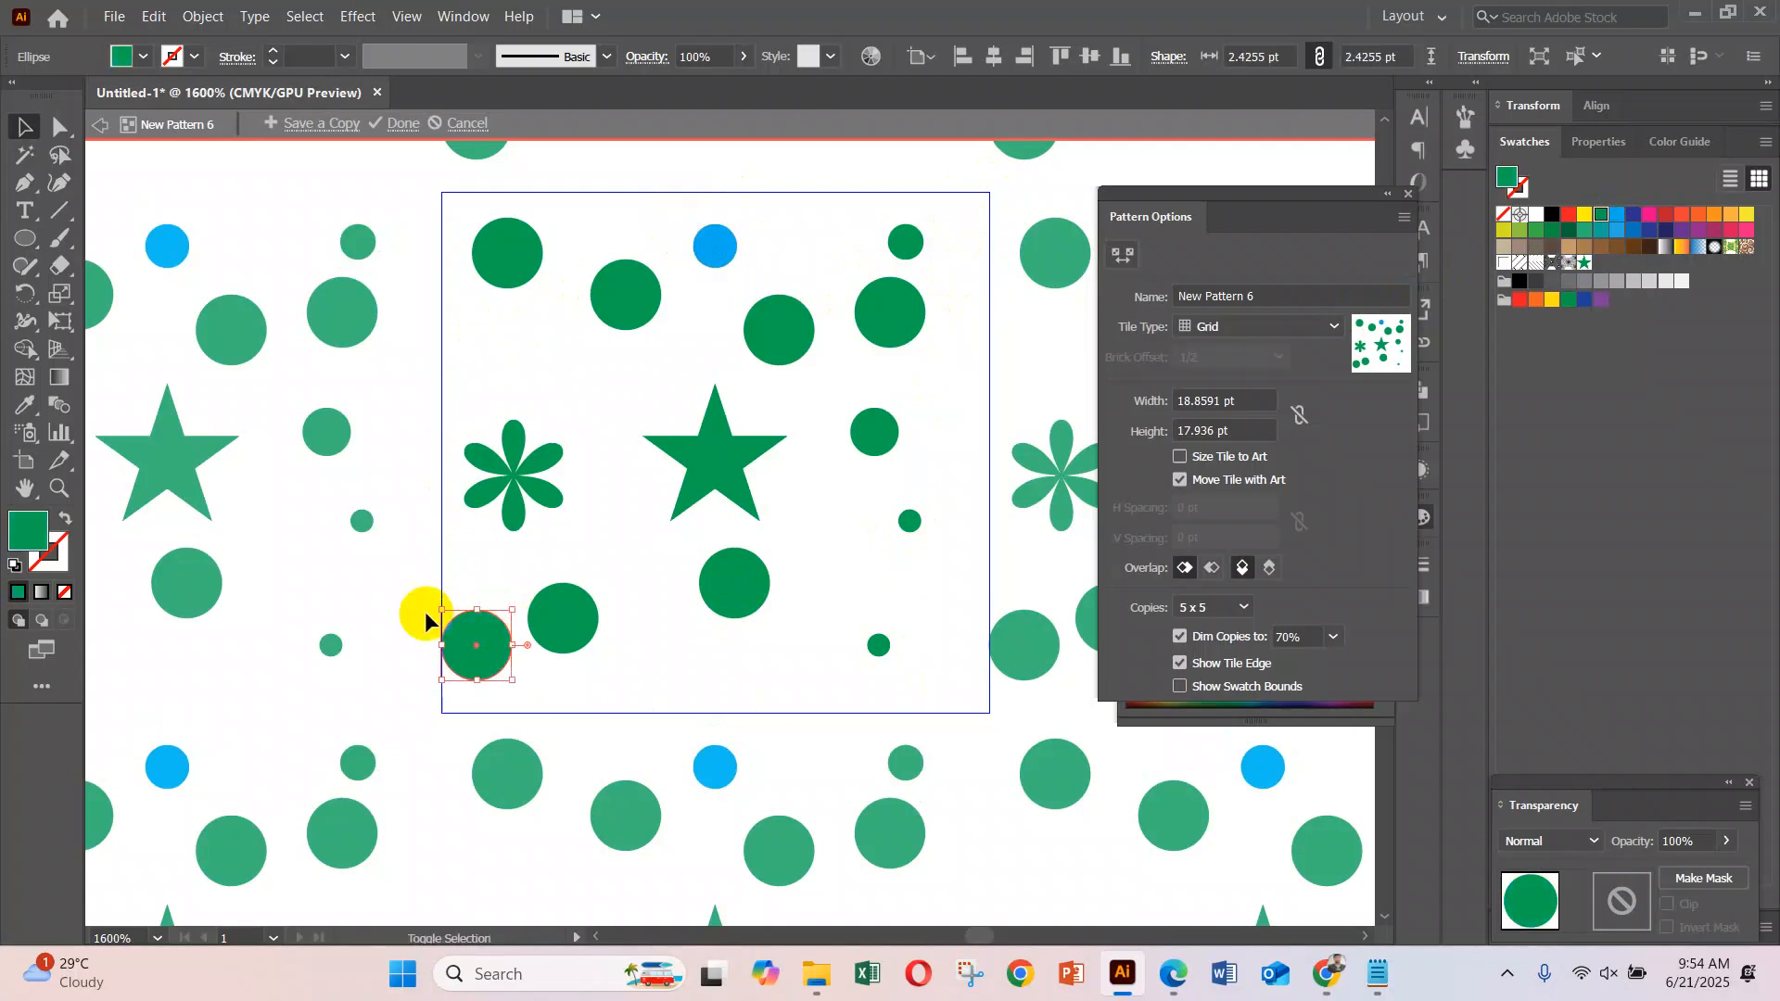
{"action": "left_click_drag", "start_coordinate": [443, 612], "coordinate": [451, 618]}
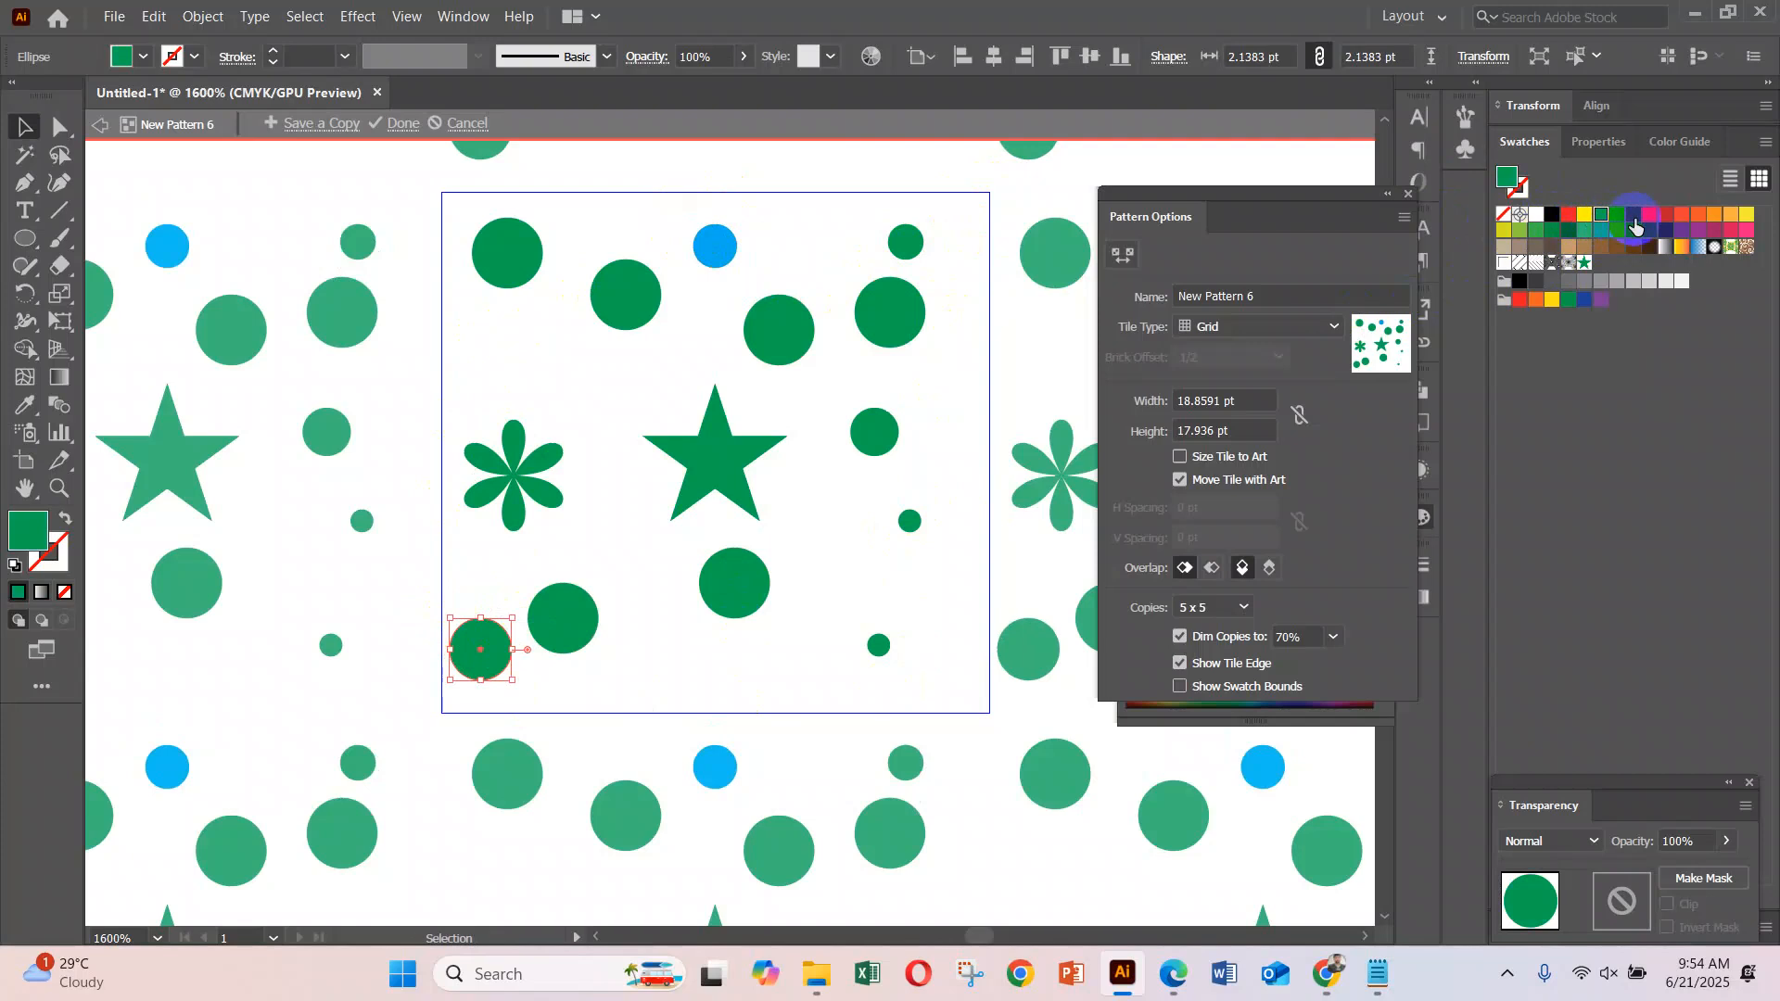
{"action": "left_click", "coordinate": [1634, 217]}
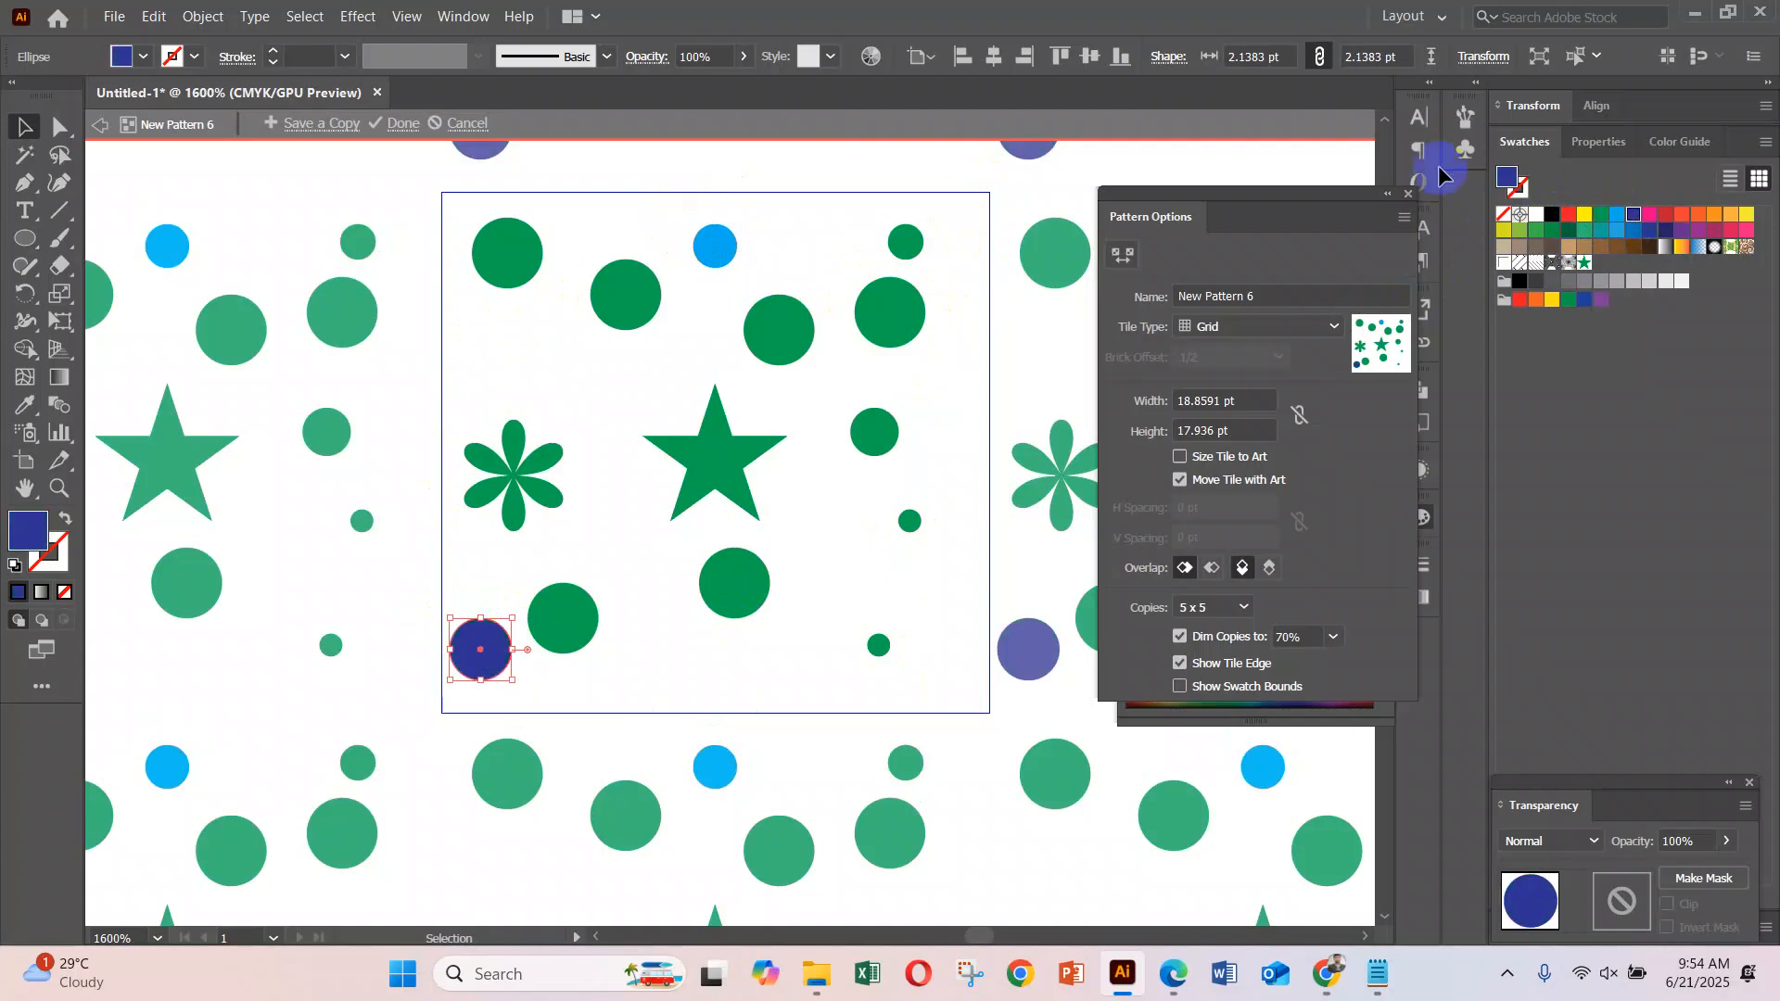
Apply the Pucker & Bloat effect at 60% to the dark blue circle to form a four-petal shape
{"action": "left_click", "coordinate": [355, 17]}
{"action": "mouse_move", "coordinate": [418, 226]}
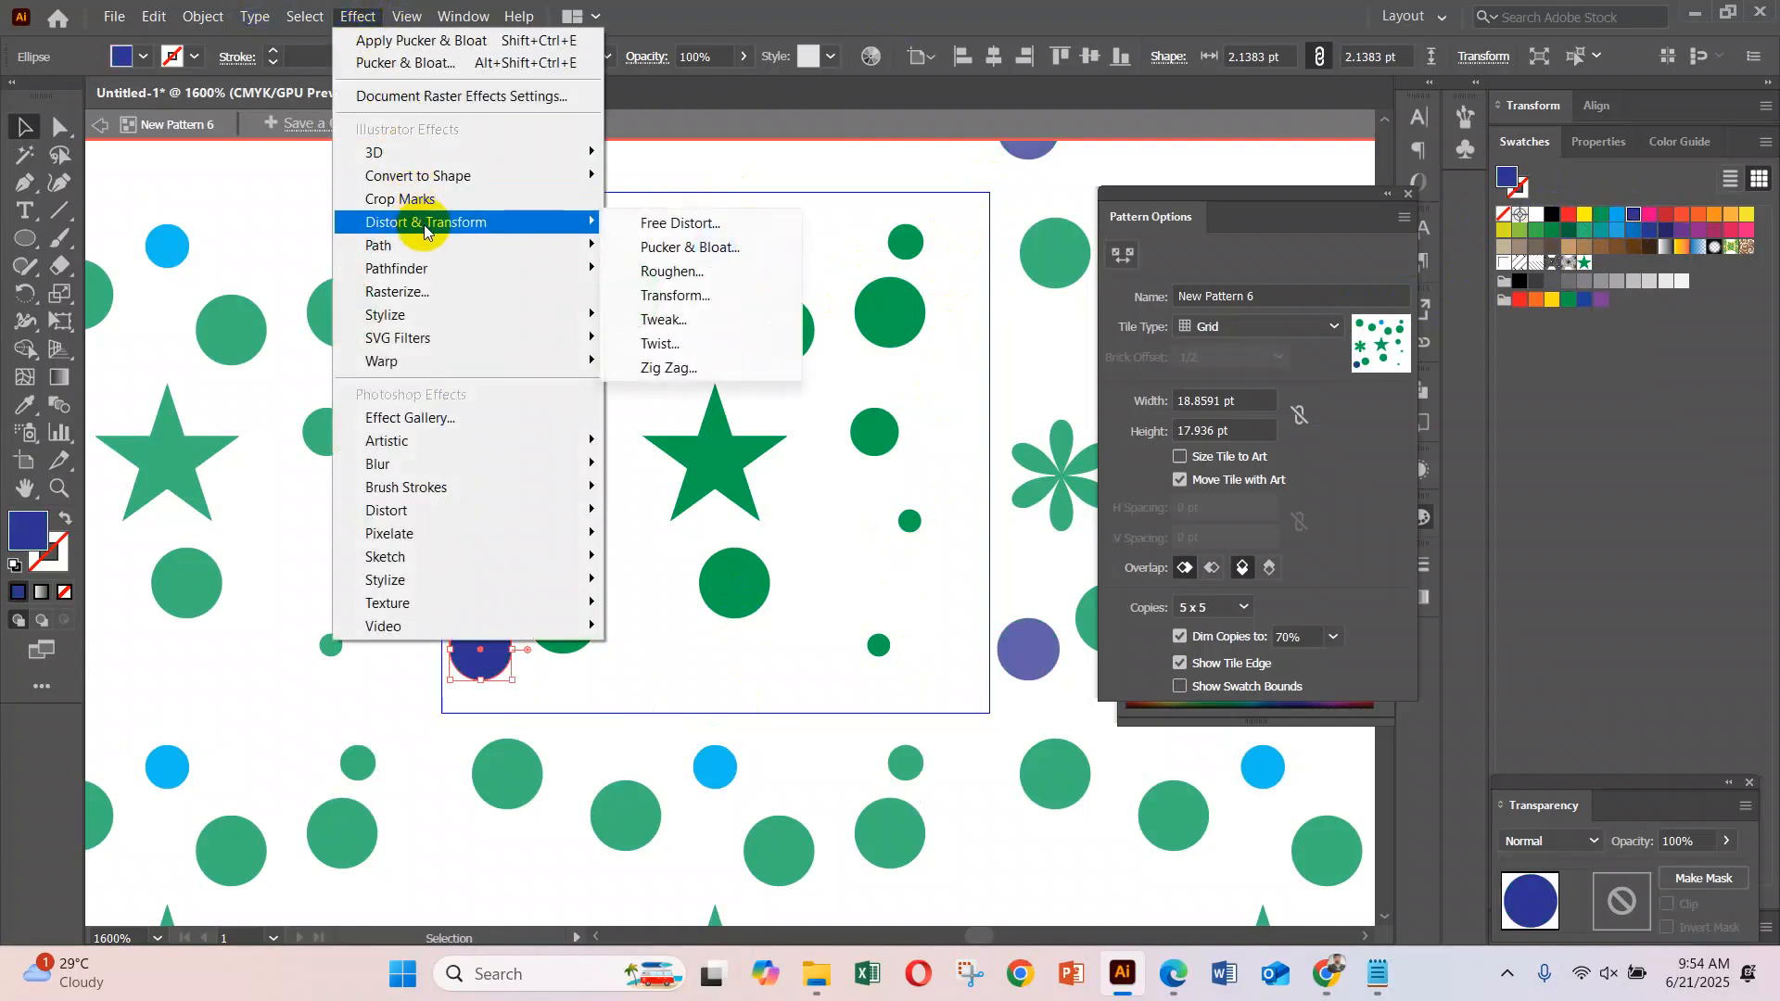
{"action": "left_click", "coordinate": [670, 248]}
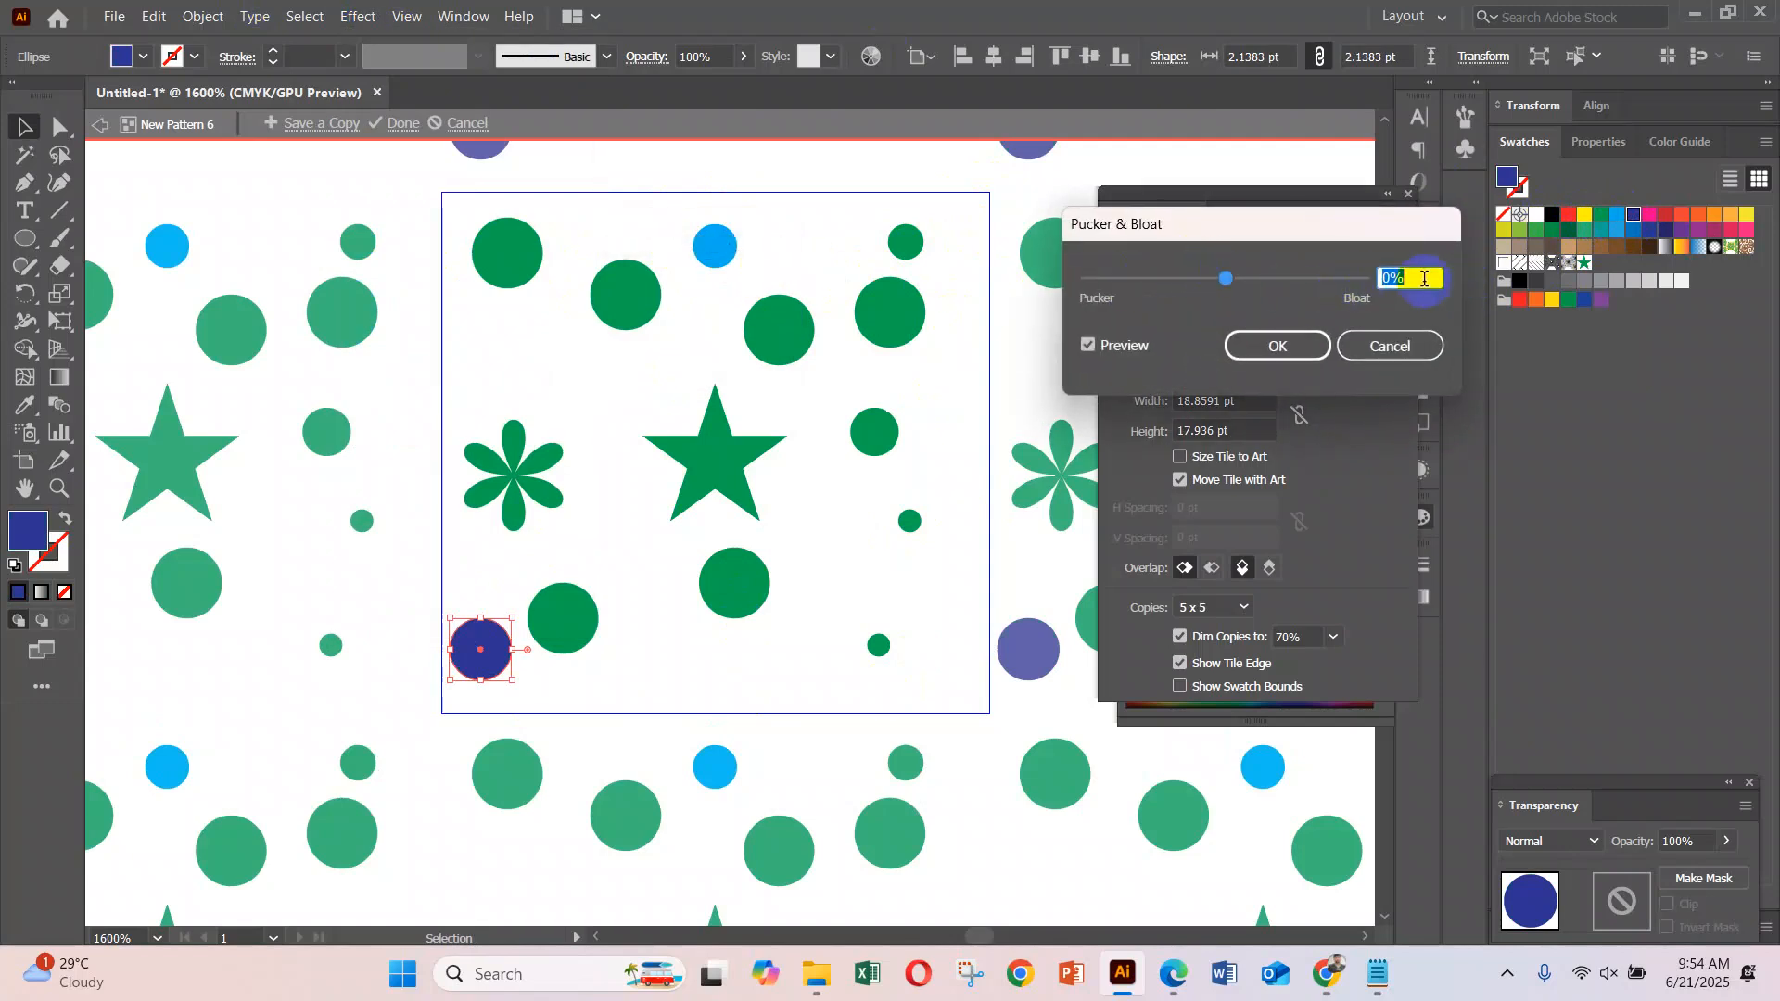
{"action": "scroll", "coordinate": [1398, 278], "scroll_direction": "up", "scroll_amount": 15}
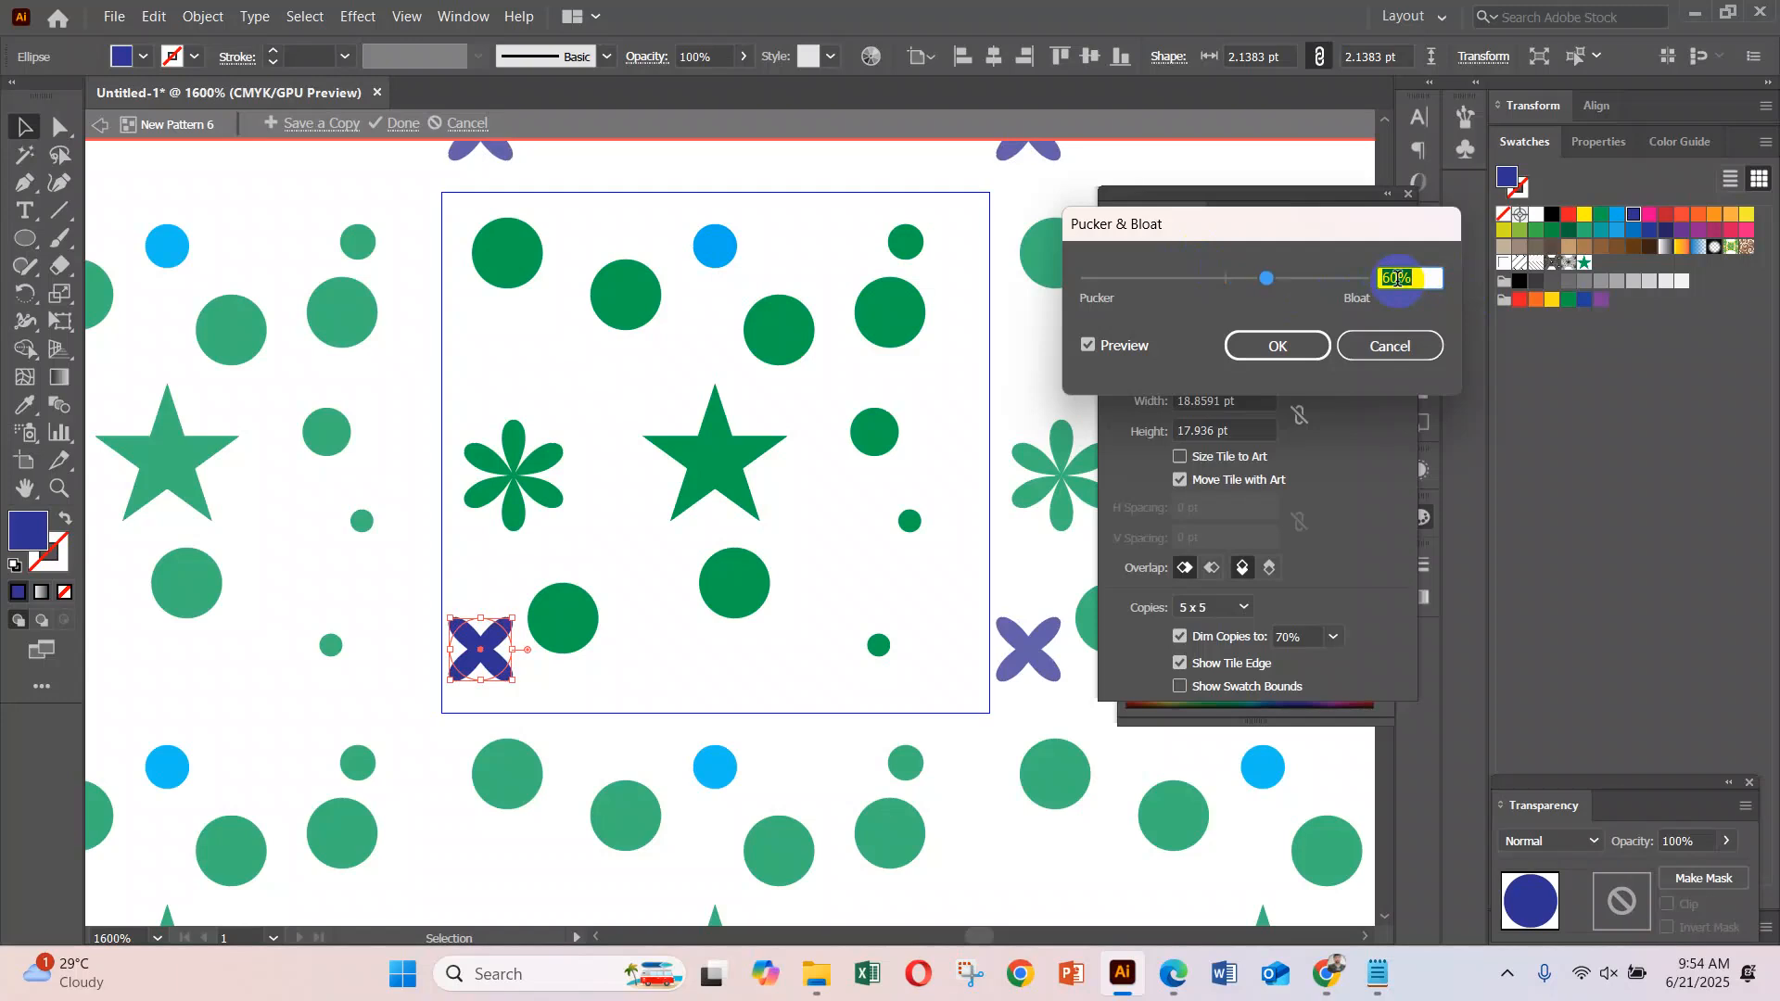
{"action": "left_click", "coordinate": [1284, 346]}
Place smaller, rotated copies of the dark blue four-petal shape between flower and star and near the middle of the tile's lower edge
{"action": "left_click", "coordinate": [480, 646]}
{"action": "left_click_drag", "start_coordinate": [481, 646], "coordinate": [625, 396]}
{"action": "left_click", "coordinate": [843, 624]}
Place a circle copy about 1.47 pt wide above the flower in the tile and fill it with orange
{"action": "left_click_drag", "start_coordinate": [608, 377], "coordinate": [509, 349]}
{"action": "left_click_drag", "start_coordinate": [624, 291], "coordinate": [536, 340]}
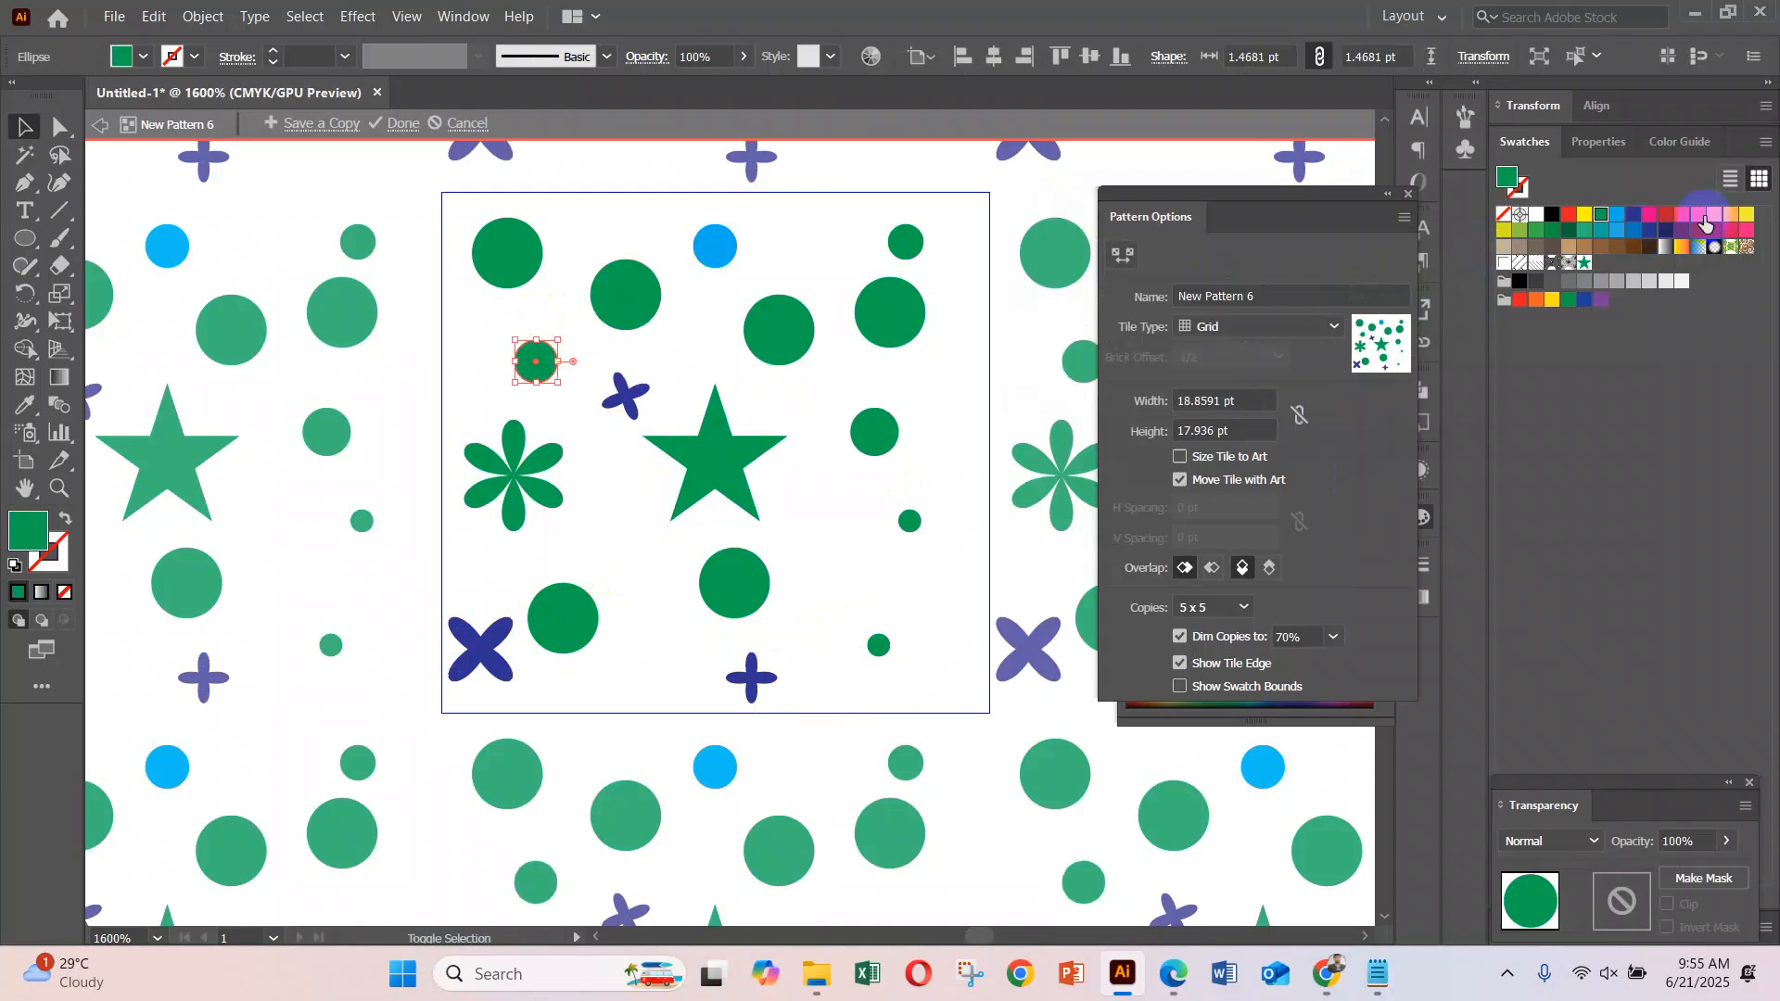
{"action": "left_click", "coordinate": [1701, 219]}
Draw an orange arc with a 1 pt stroke in the tile's lower-right area, beside the small green dot
{"action": "left_click_drag", "start_coordinate": [879, 496], "coordinate": [686, 447]}
{"action": "left_click_drag", "start_coordinate": [54, 215], "coordinate": [139, 235]}
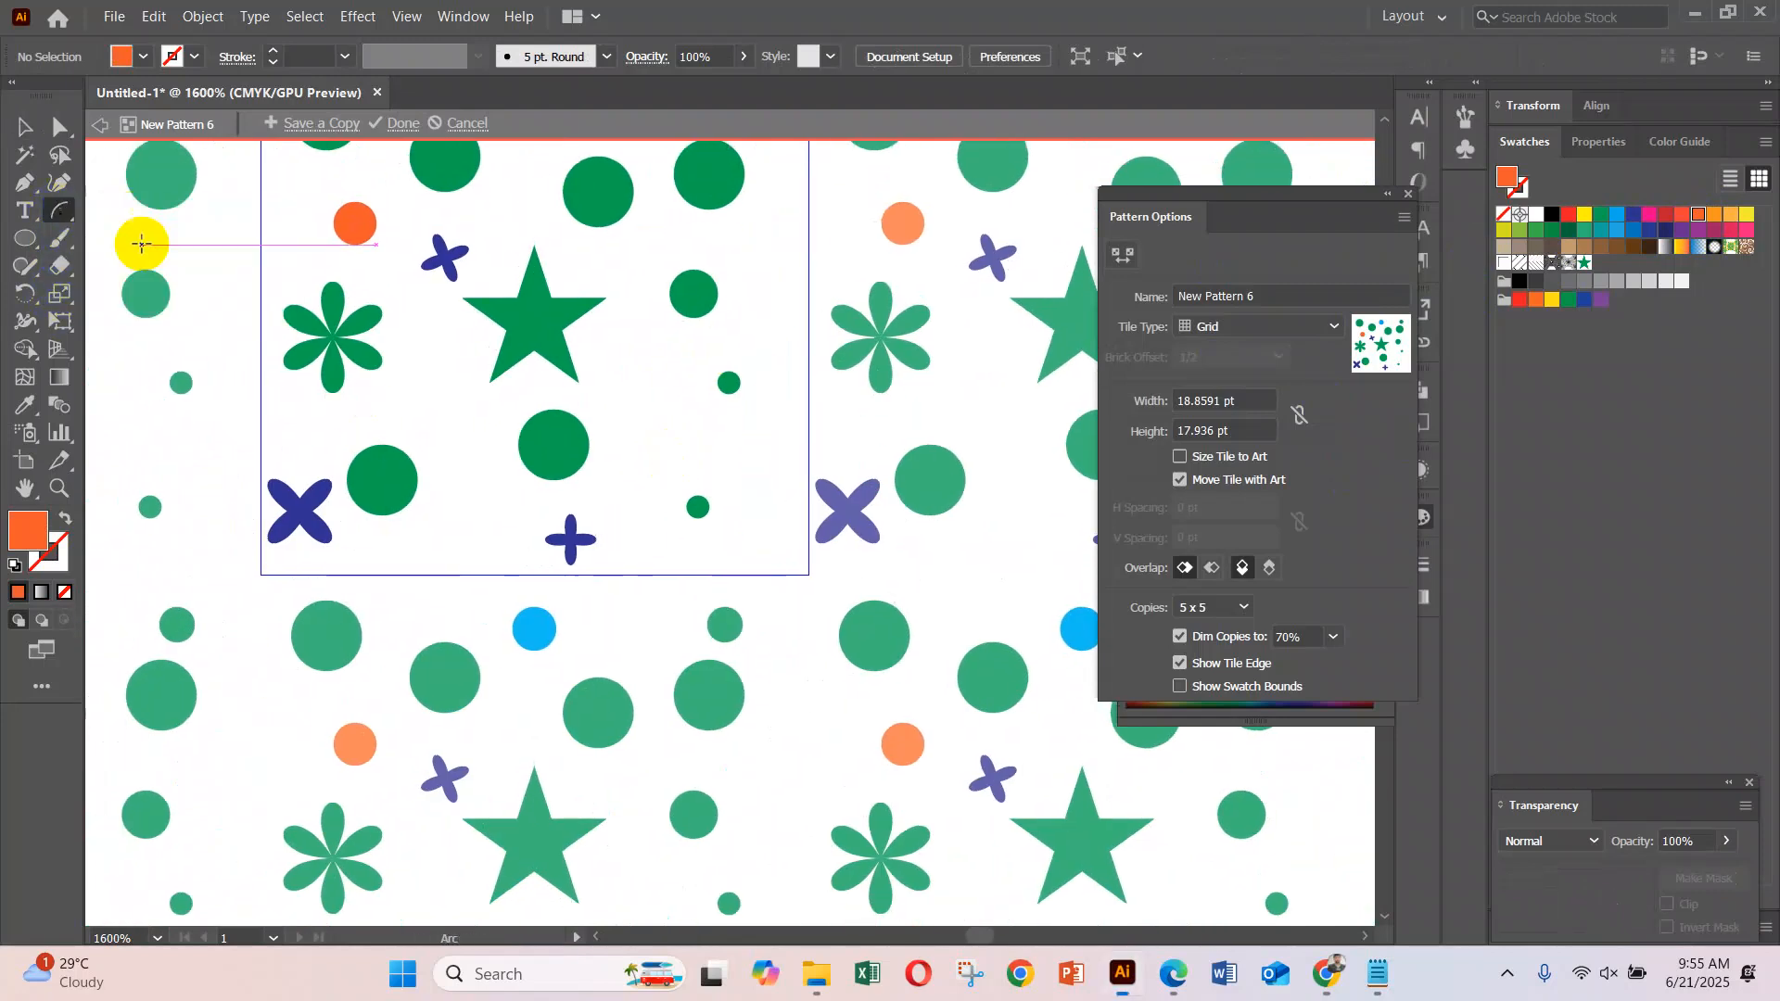
{"action": "left_click", "coordinate": [69, 519]}
{"action": "mouse_move", "coordinate": [700, 517]}
{"action": "left_mouse_down"}
{"action": "mouse_move", "coordinate": [636, 509]}
{"action": "mouse_move", "coordinate": [672, 414]}
{"action": "mouse_move", "coordinate": [648, 437]}
{"action": "mouse_move", "coordinate": [660, 413]}
{"action": "mouse_move", "coordinate": [733, 412]}
{"action": "left_mouse_up"}
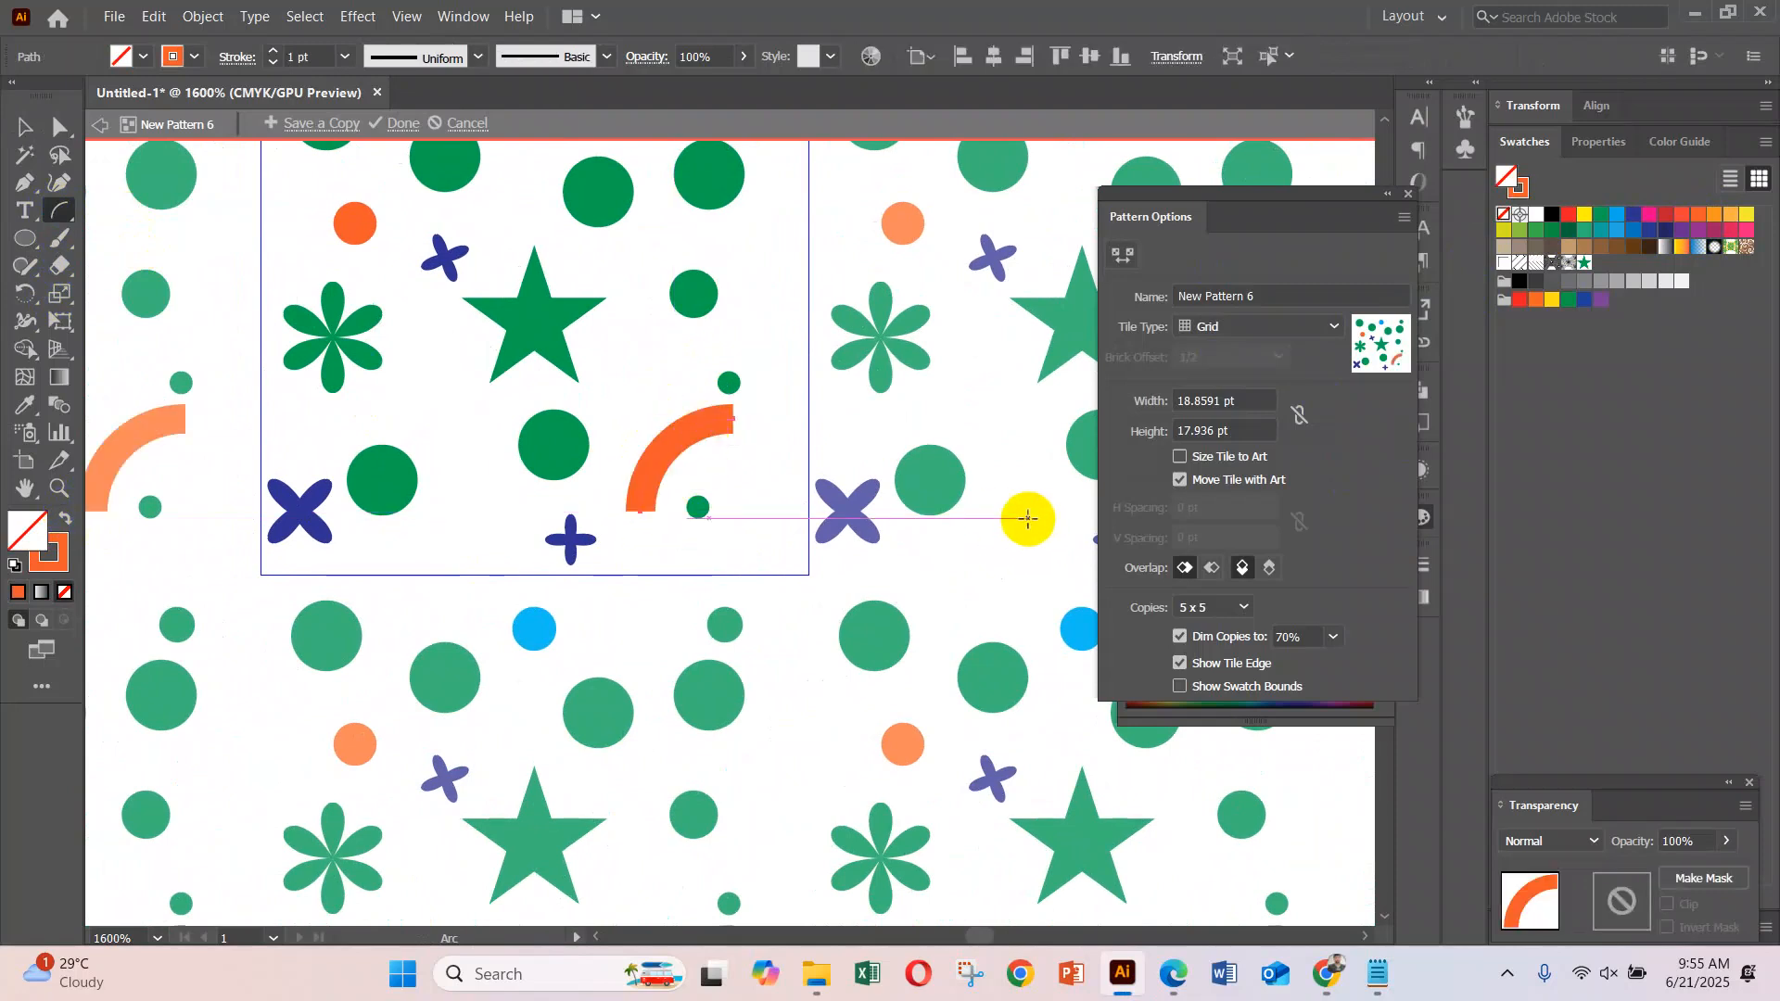
Thin the arc's stroke to 0.25 pt and give it a width profile that tapers to points at both ends
{"action": "left_click", "coordinate": [456, 65]}
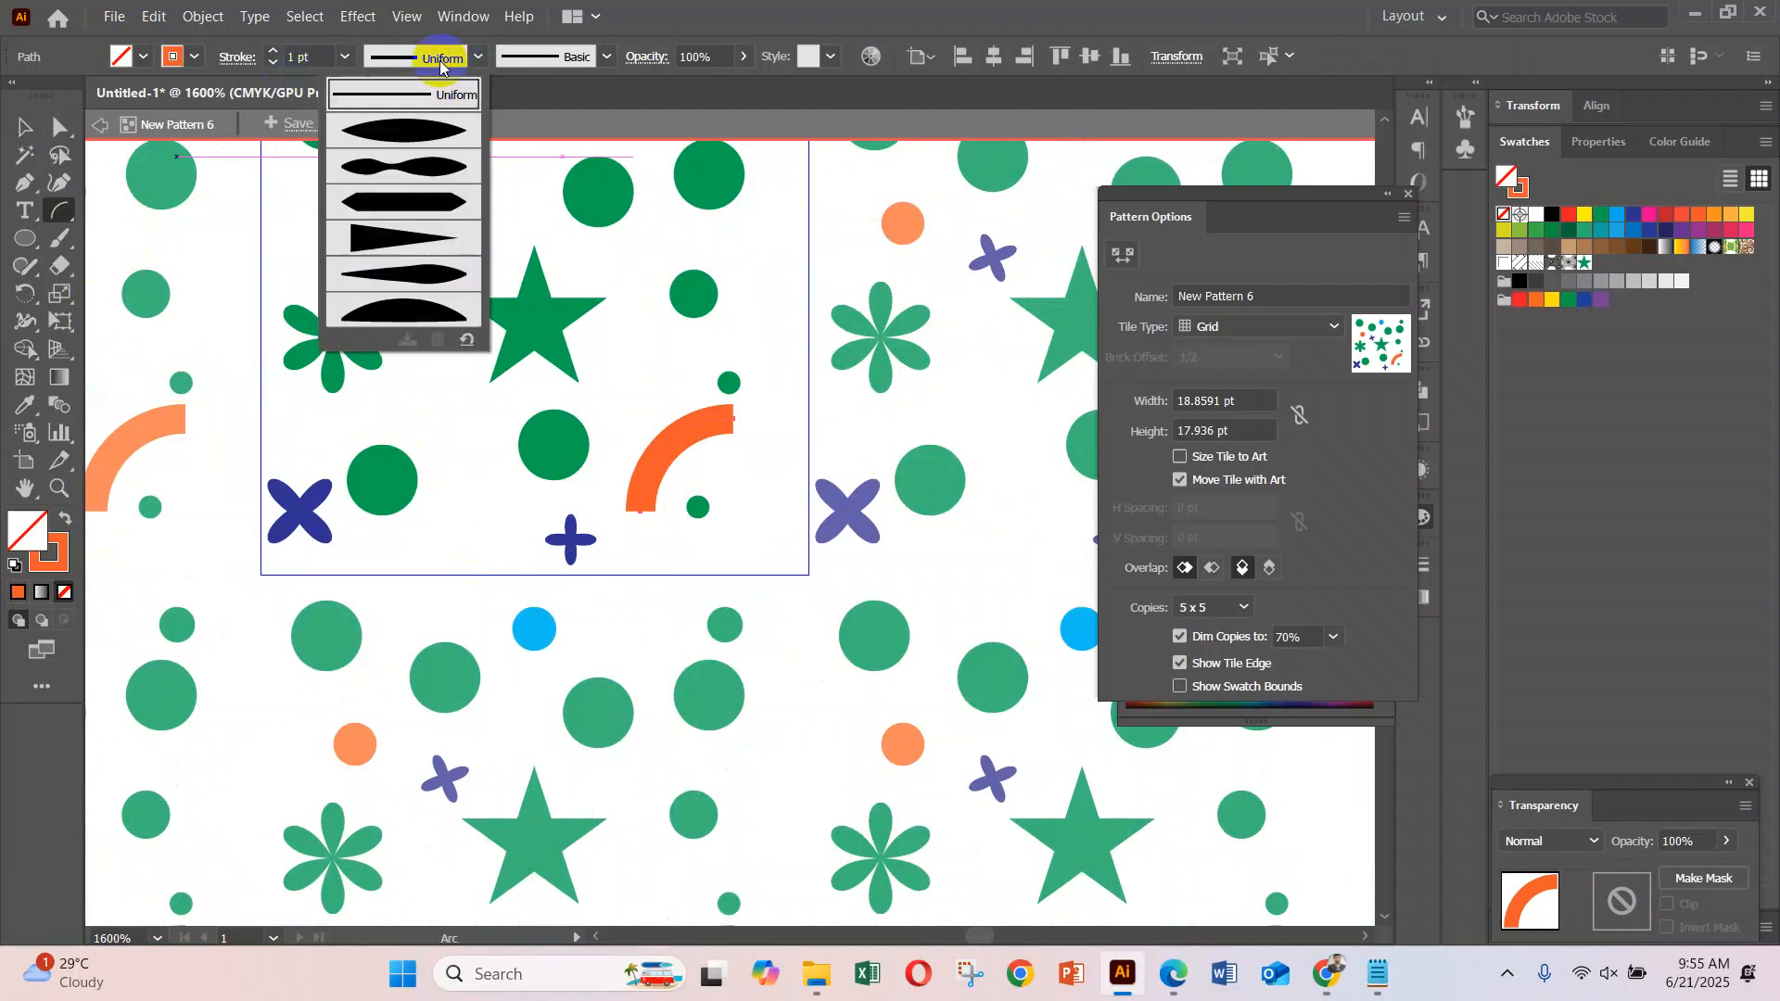
{"action": "left_click", "coordinate": [423, 172]}
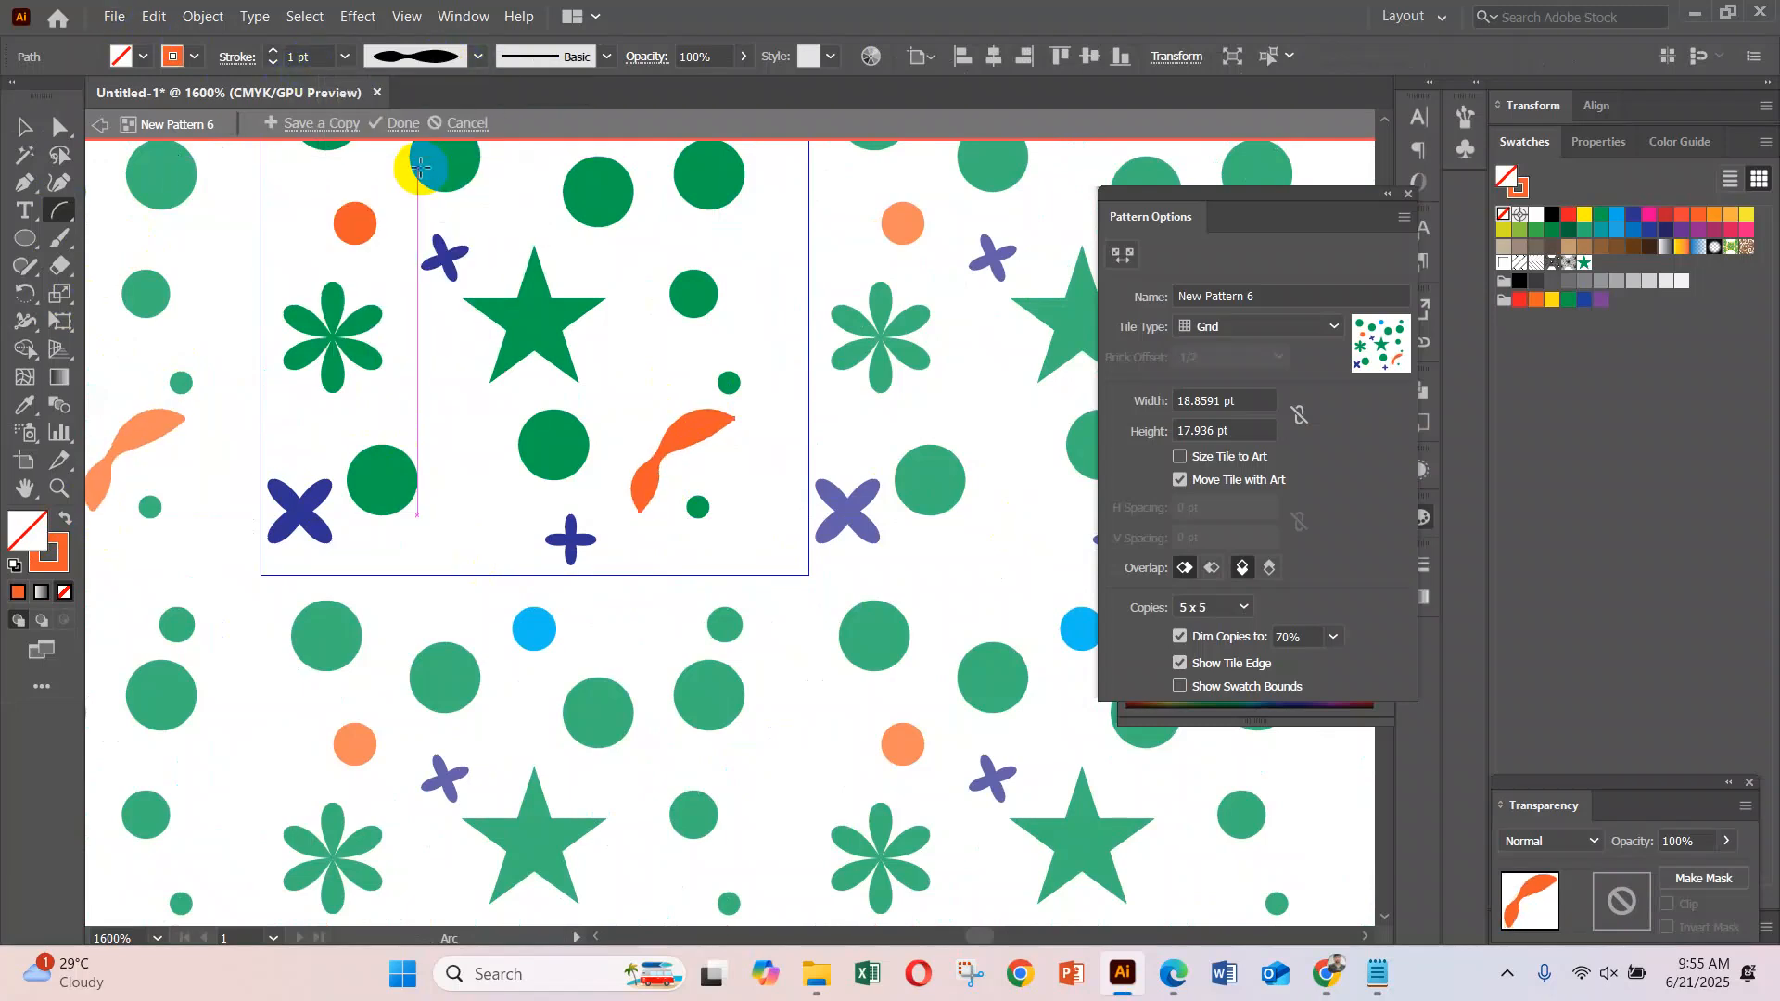
{"action": "left_click", "coordinate": [271, 65]}
{"action": "left_click", "coordinate": [271, 65]}
{"action": "left_click", "coordinate": [270, 64]}
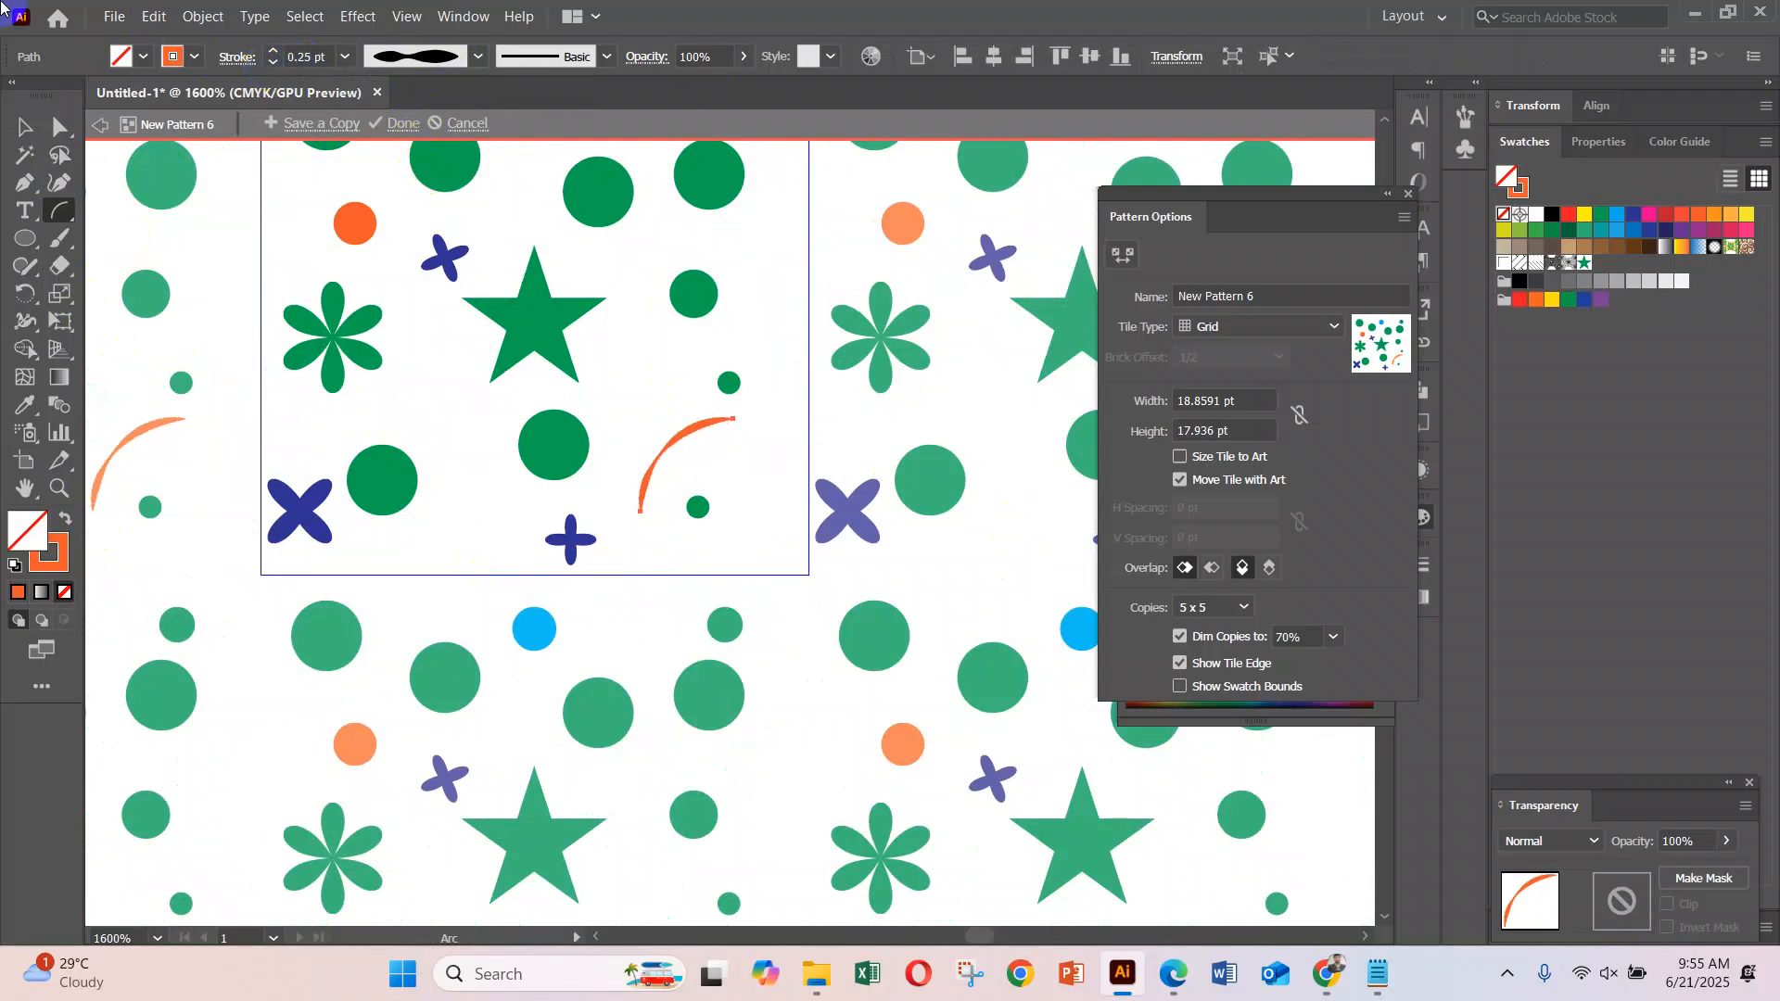
{"action": "left_click", "coordinate": [418, 59]}
{"action": "left_click", "coordinate": [411, 271]}
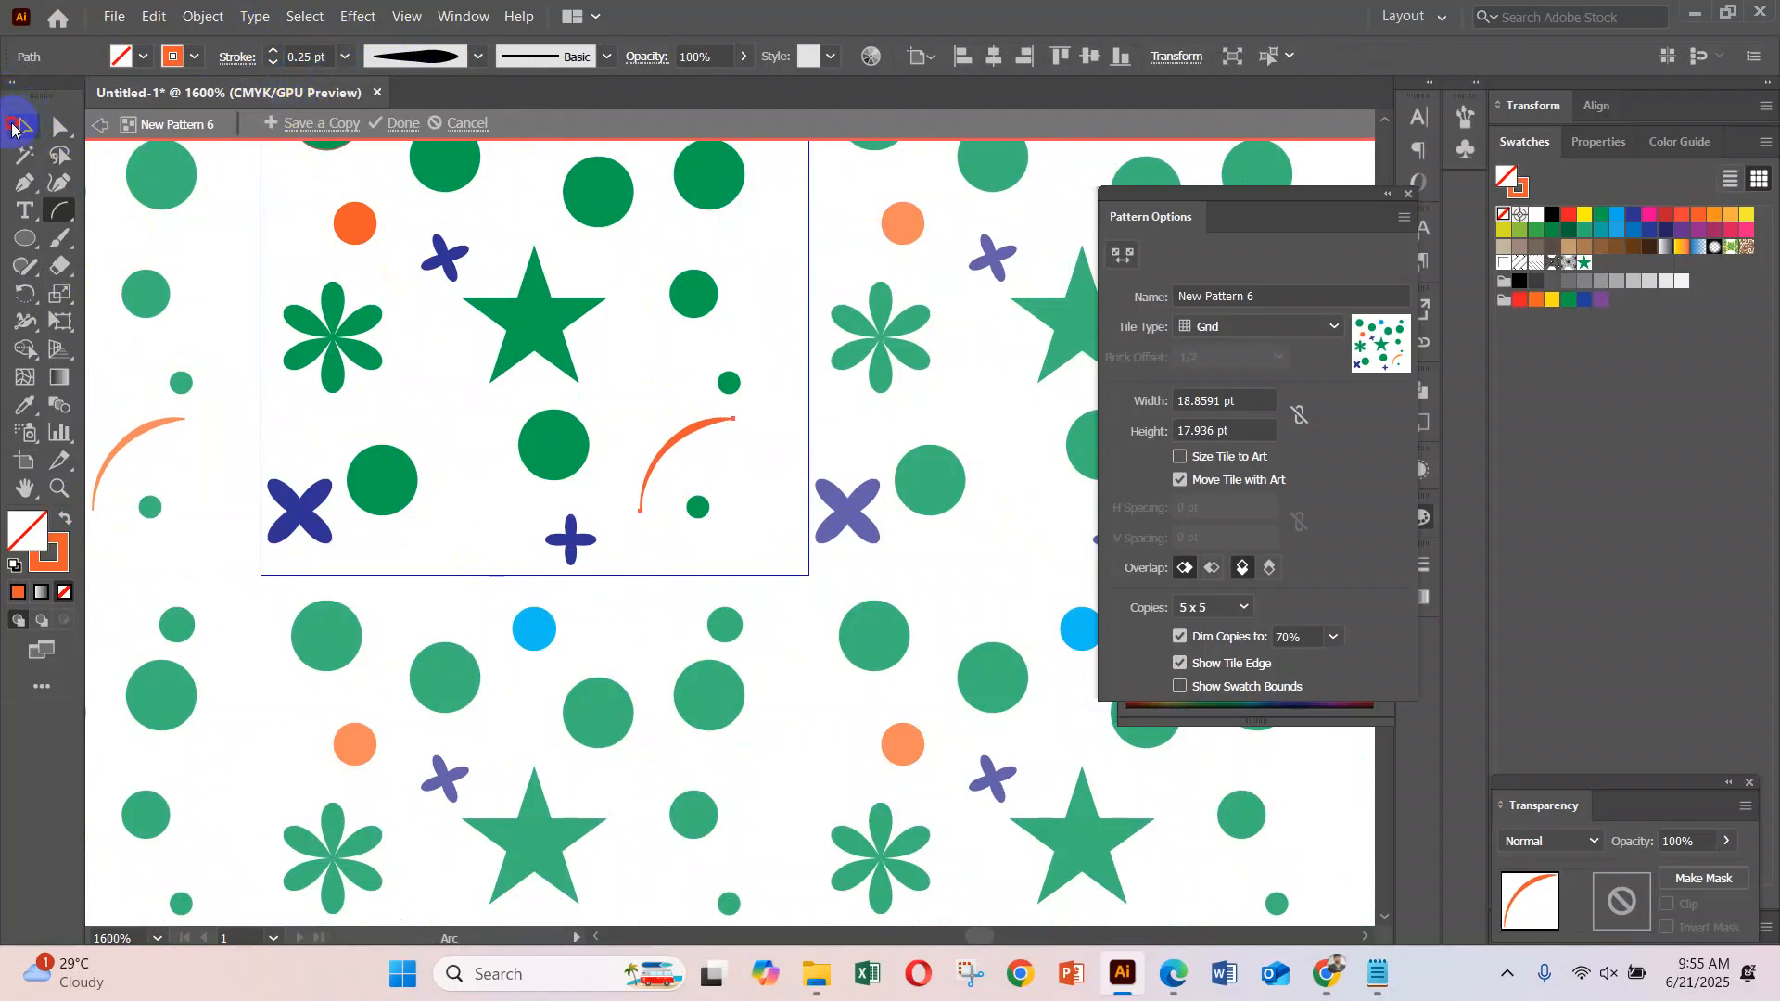
Rotate the arc about 45° so it stands upright, and reflect it across the vertical axis
{"action": "left_click", "coordinate": [12, 127]}
{"action": "left_click_drag", "start_coordinate": [747, 410], "coordinate": [660, 476]}
{"action": "right_click", "coordinate": [660, 476]}
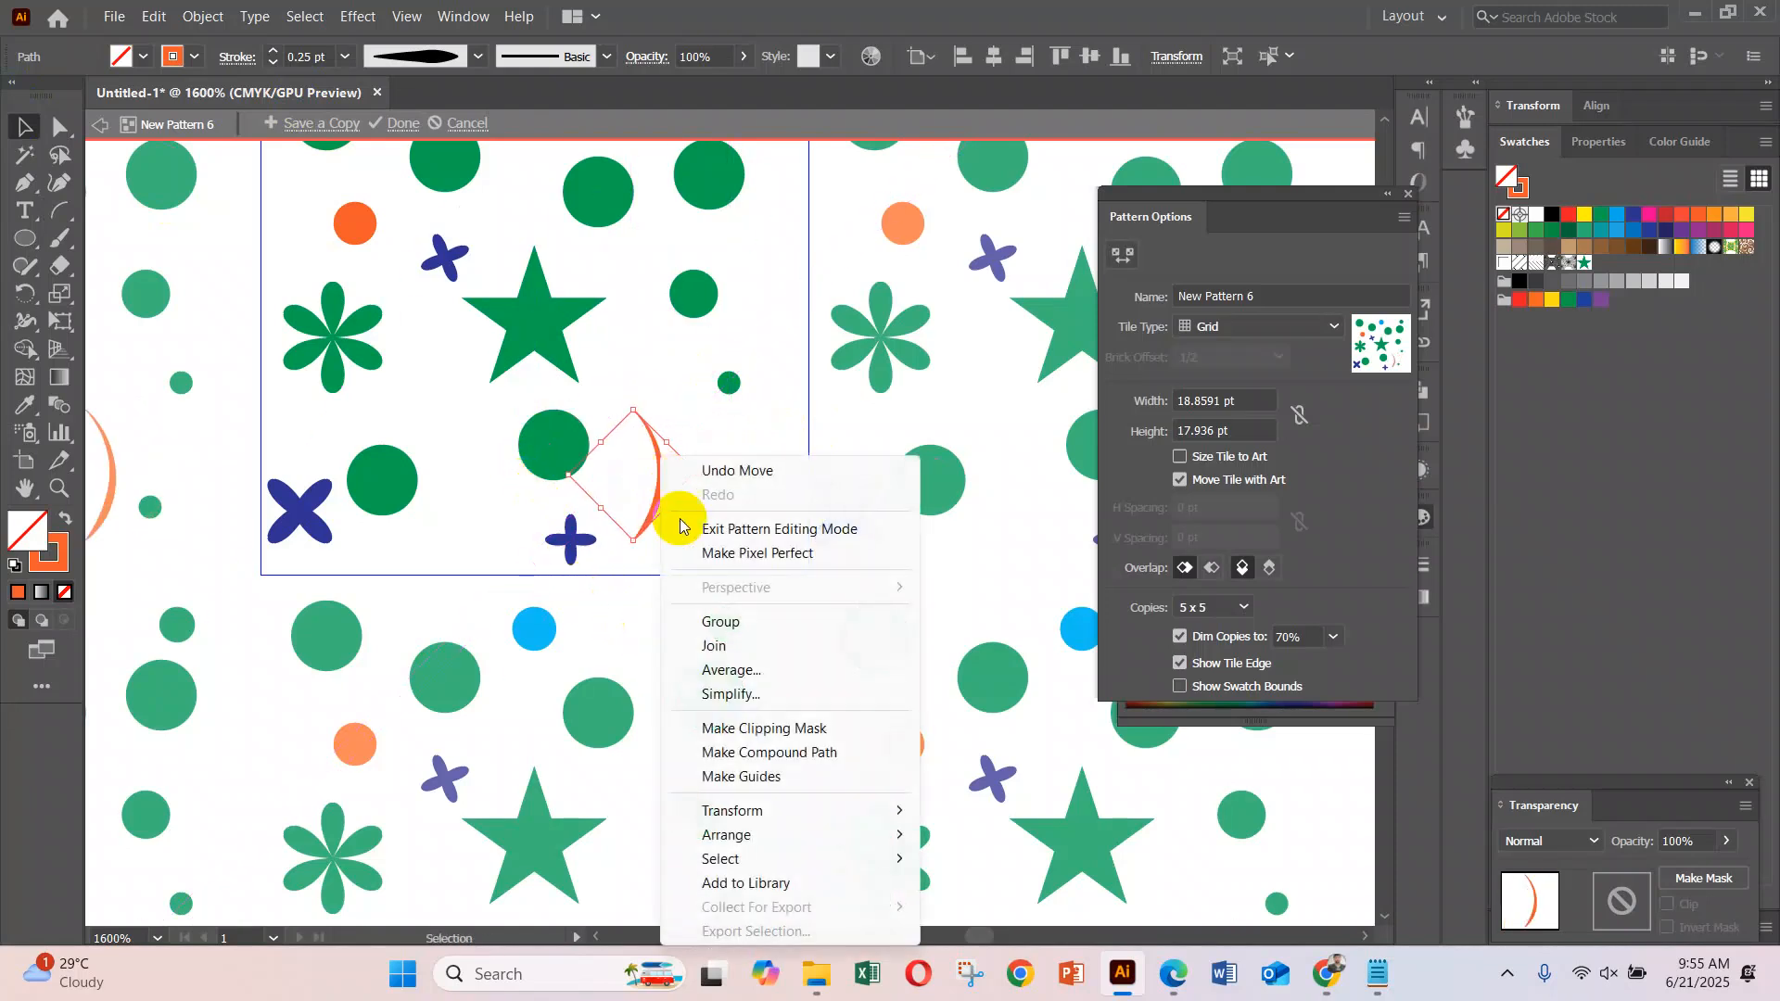
{"action": "mouse_move", "coordinate": [853, 807]}
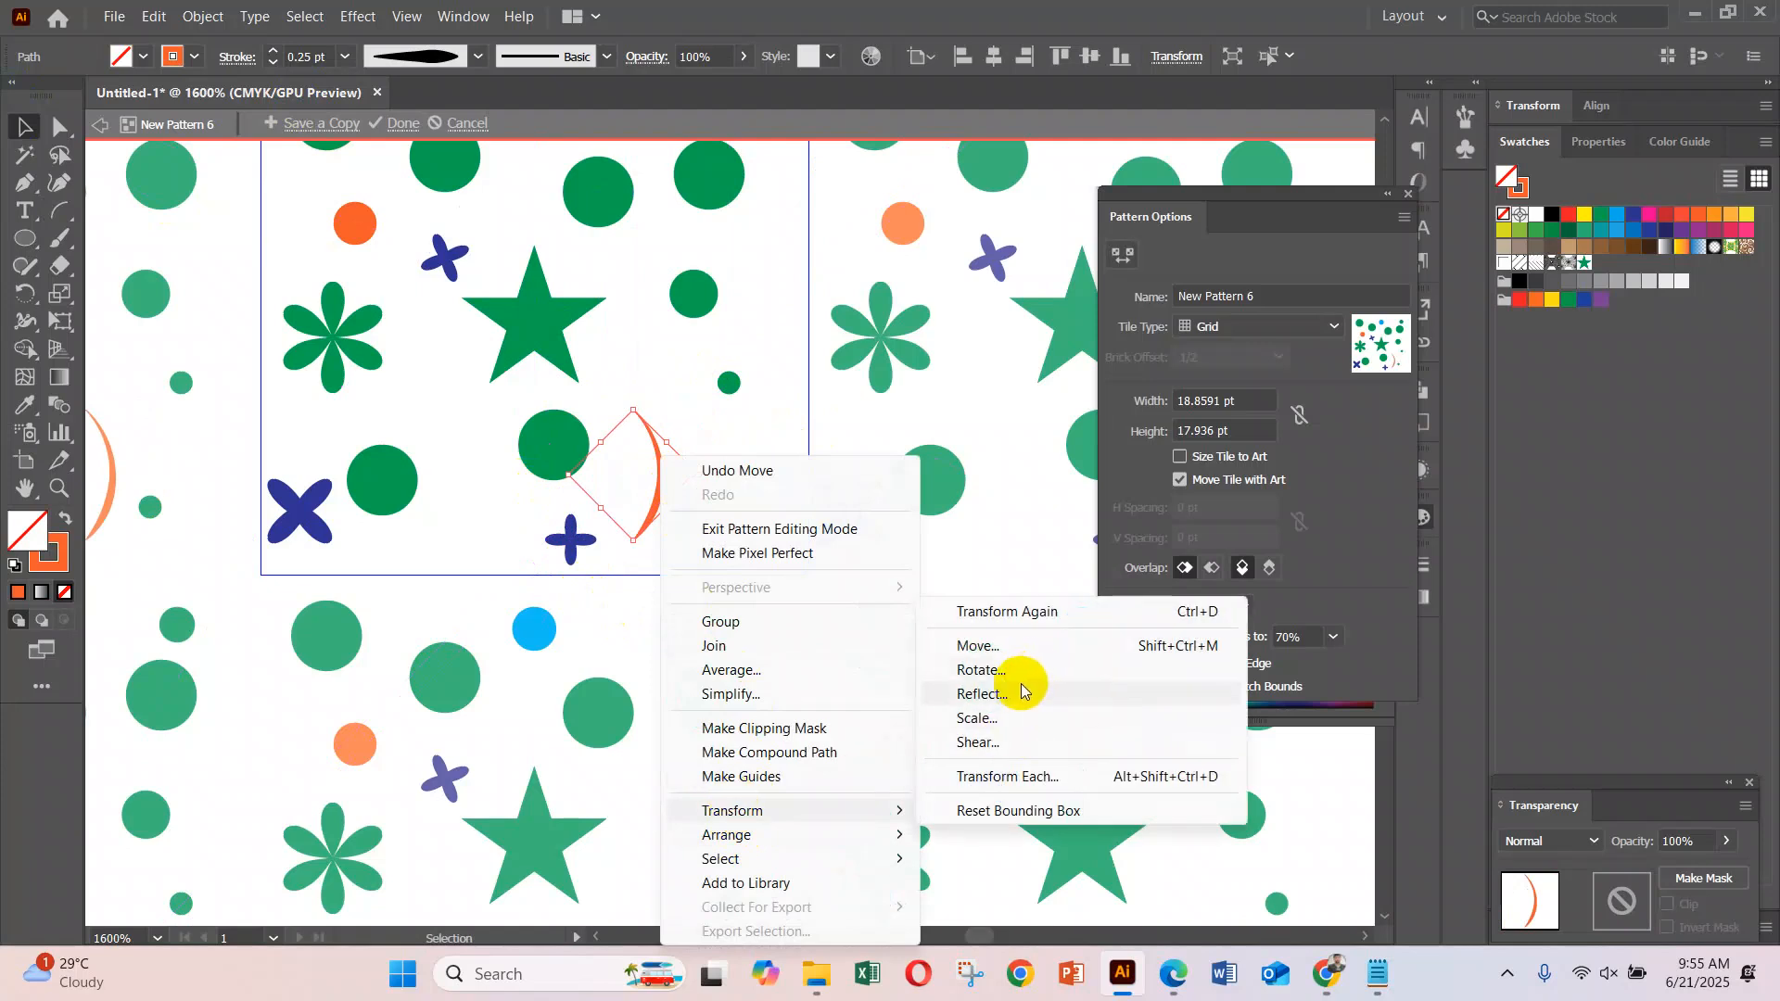
{"action": "left_click", "coordinate": [981, 694]}
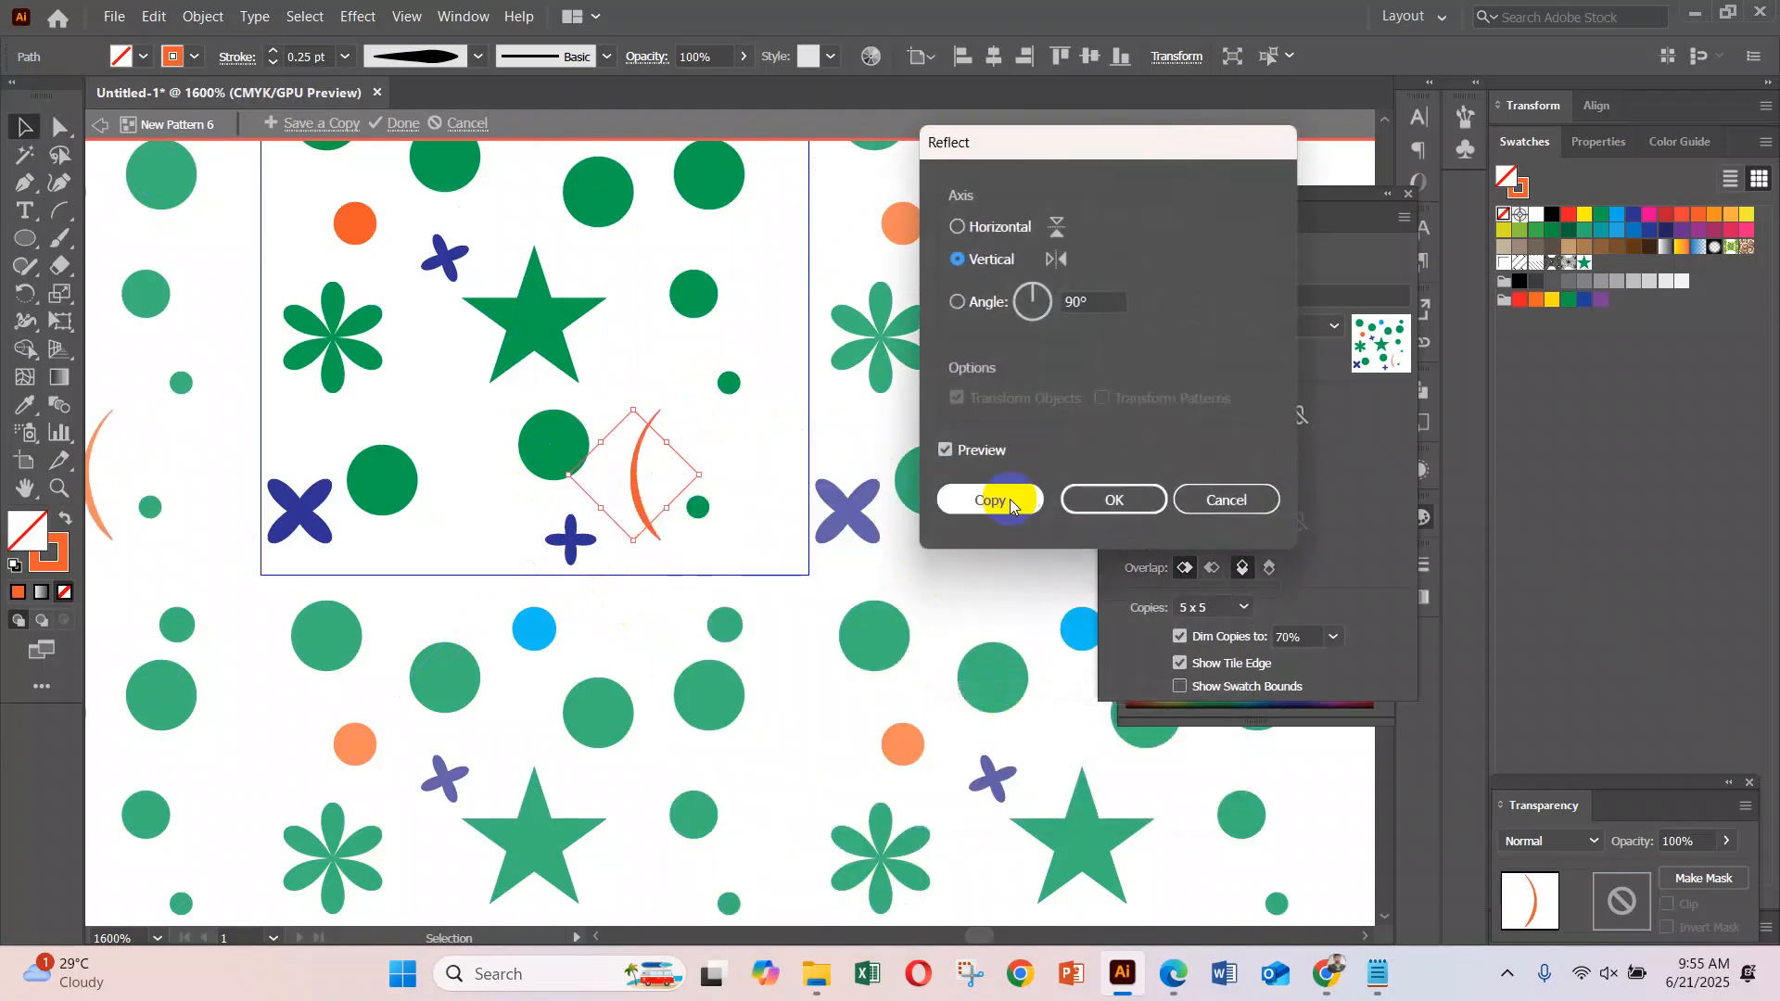
{"action": "left_click", "coordinate": [1018, 228]}
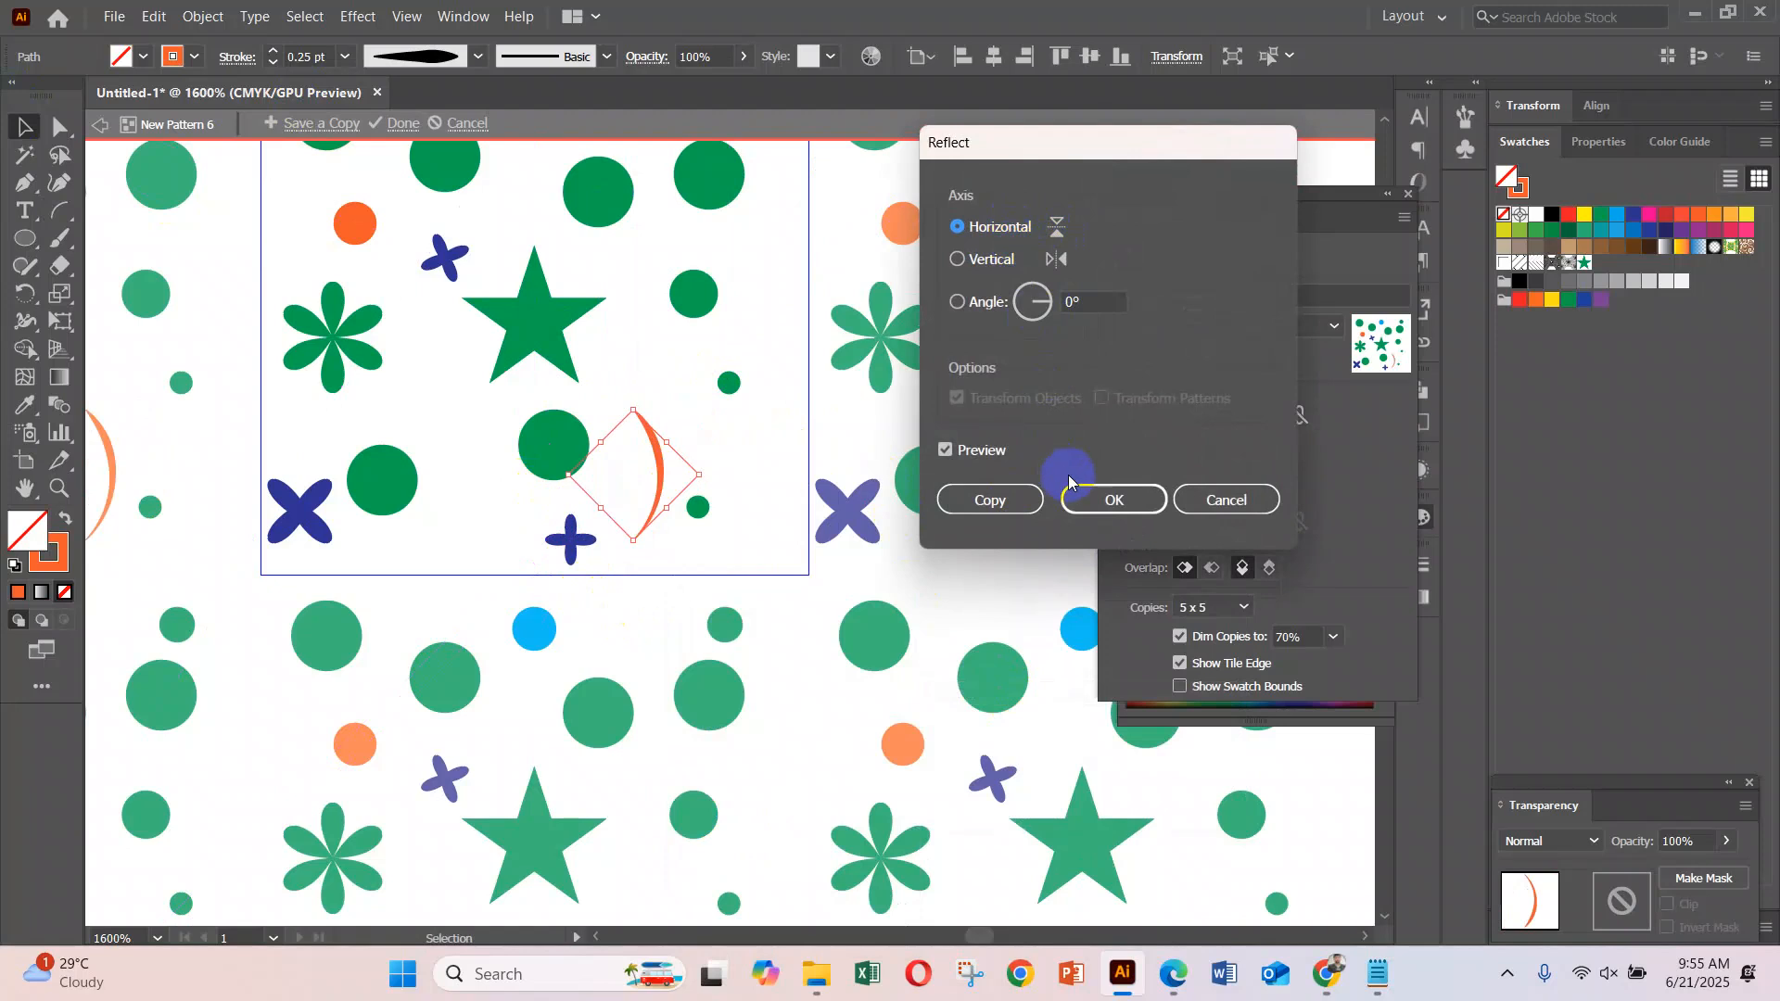
{"action": "left_click", "coordinate": [992, 260]}
{"action": "left_click", "coordinate": [1097, 500]}
{"action": "left_click", "coordinate": [737, 531]}
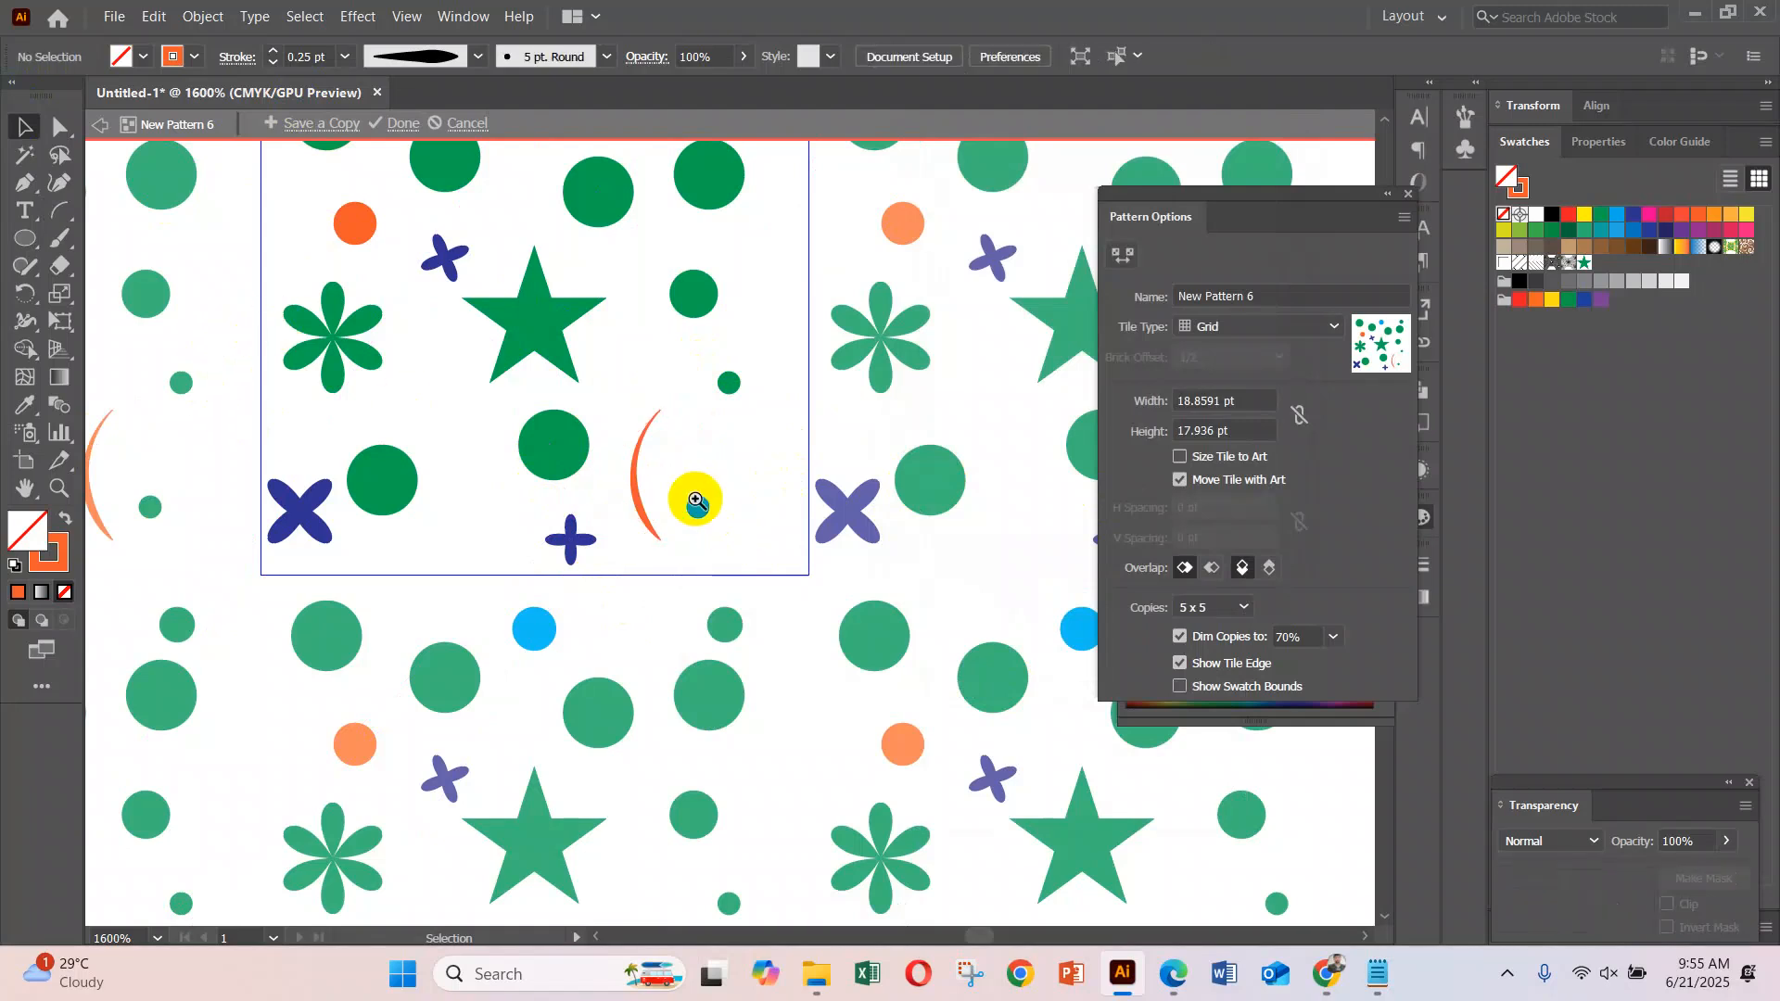
Shift the reflected orange arc slightly downward beside the small green dot
{"action": "left_click", "coordinate": [692, 497], "text": "ctrl"}
{"action": "left_click", "coordinate": [702, 504], "text": "ctrl"}
{"action": "left_click_drag", "start_coordinate": [634, 547], "coordinate": [636, 563]}
{"action": "left_click", "coordinate": [759, 518]}
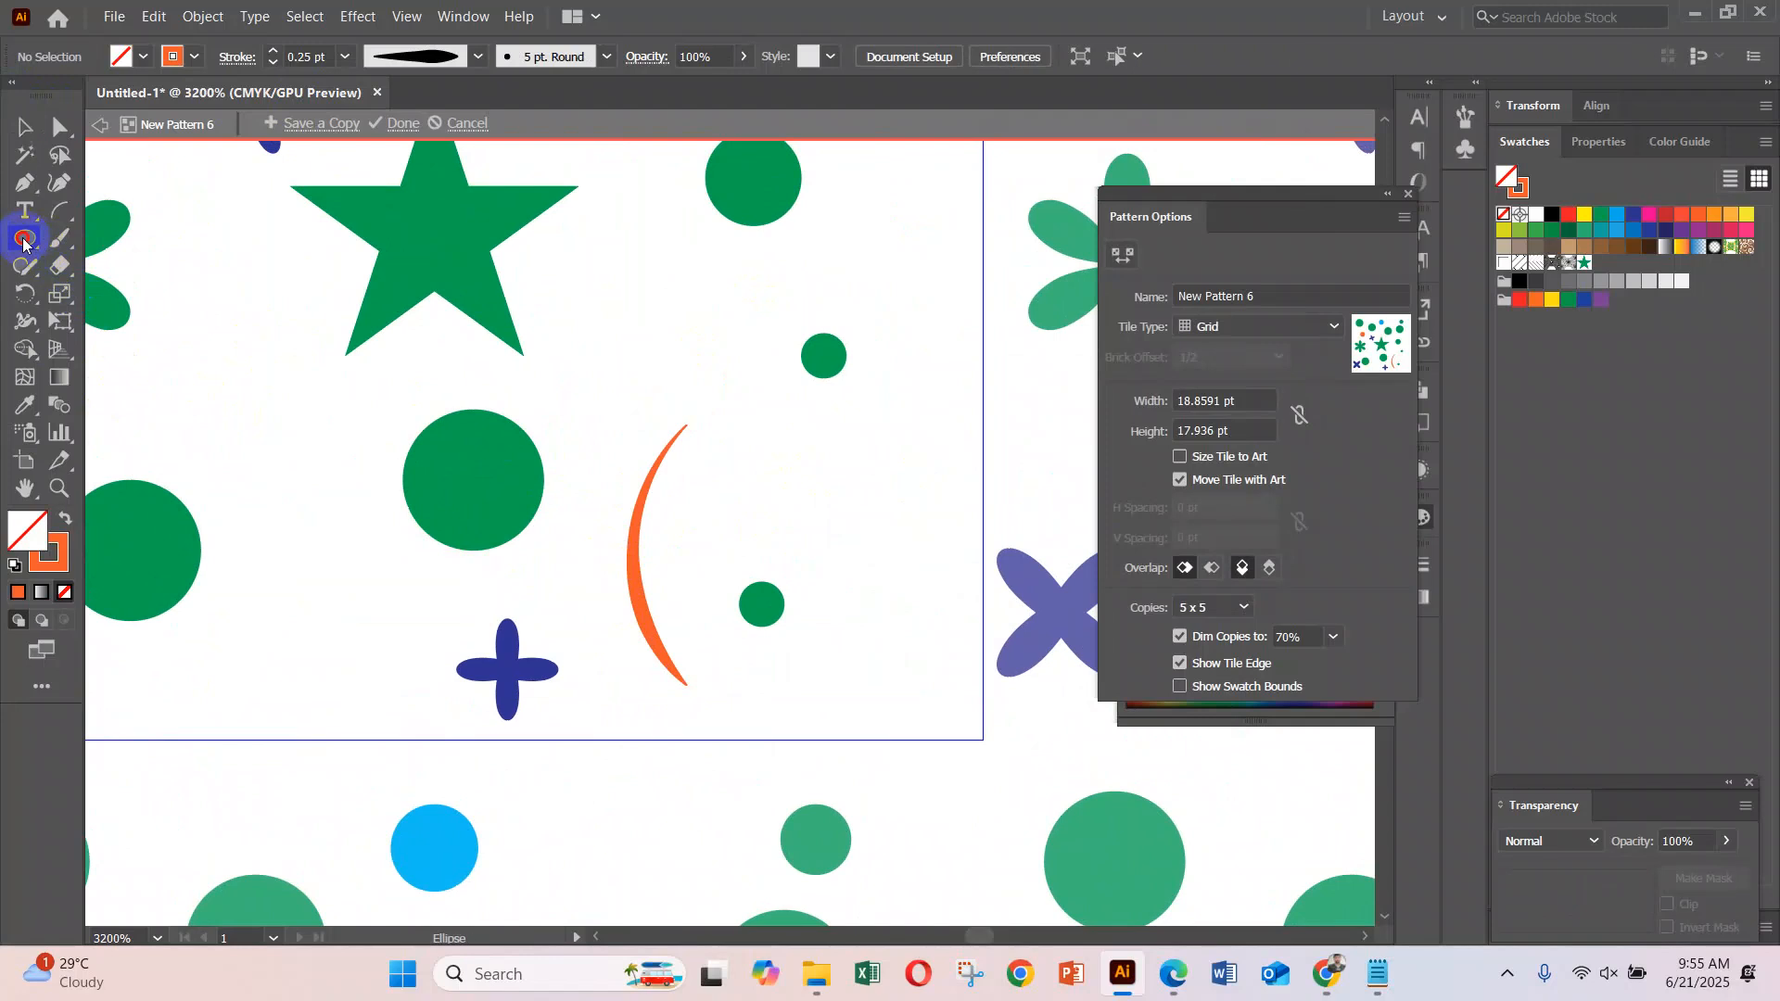
Draw an orange-filled ellipse about 1.07 × 0.49 pt inside the arc's curve and convert both end points to sharp corners, forming a leaf
{"action": "left_click_drag", "start_coordinate": [710, 455], "coordinate": [831, 542]}
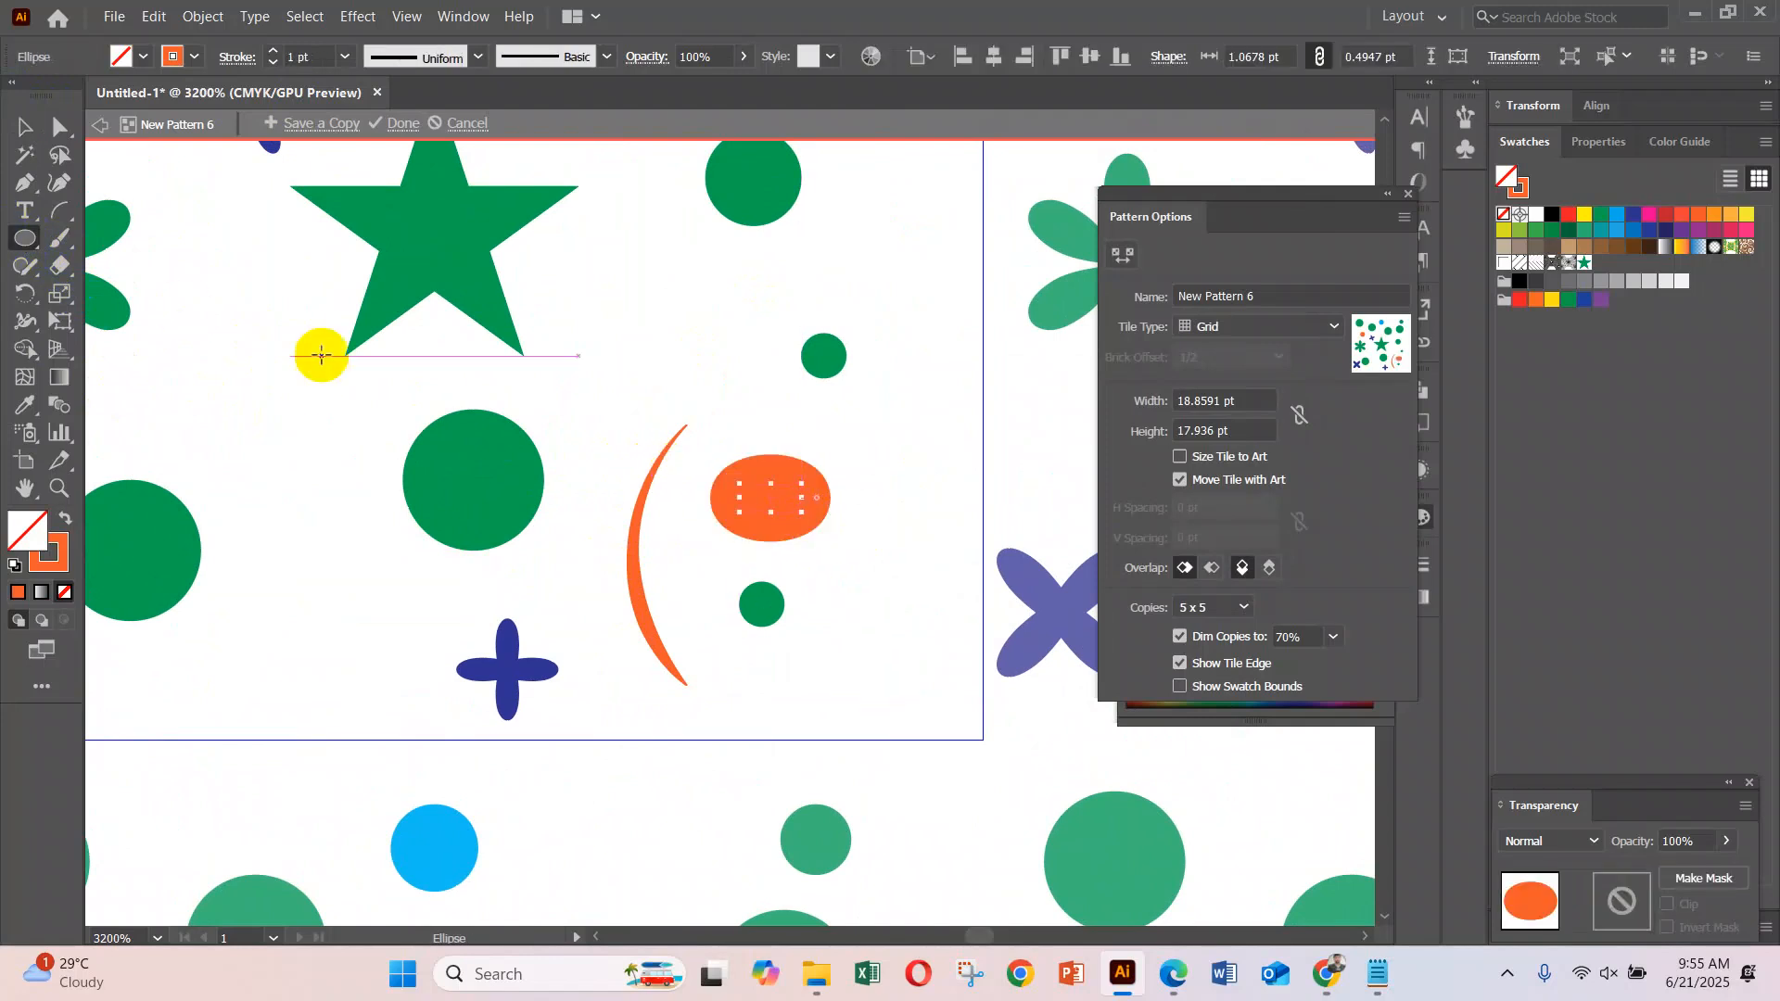
{"action": "left_click", "coordinate": [63, 520]}
{"action": "left_click_drag", "start_coordinate": [34, 193], "coordinate": [102, 262]}
{"action": "left_click_drag", "start_coordinate": [769, 524], "coordinate": [806, 512]}
{"action": "left_click", "coordinate": [801, 505]}
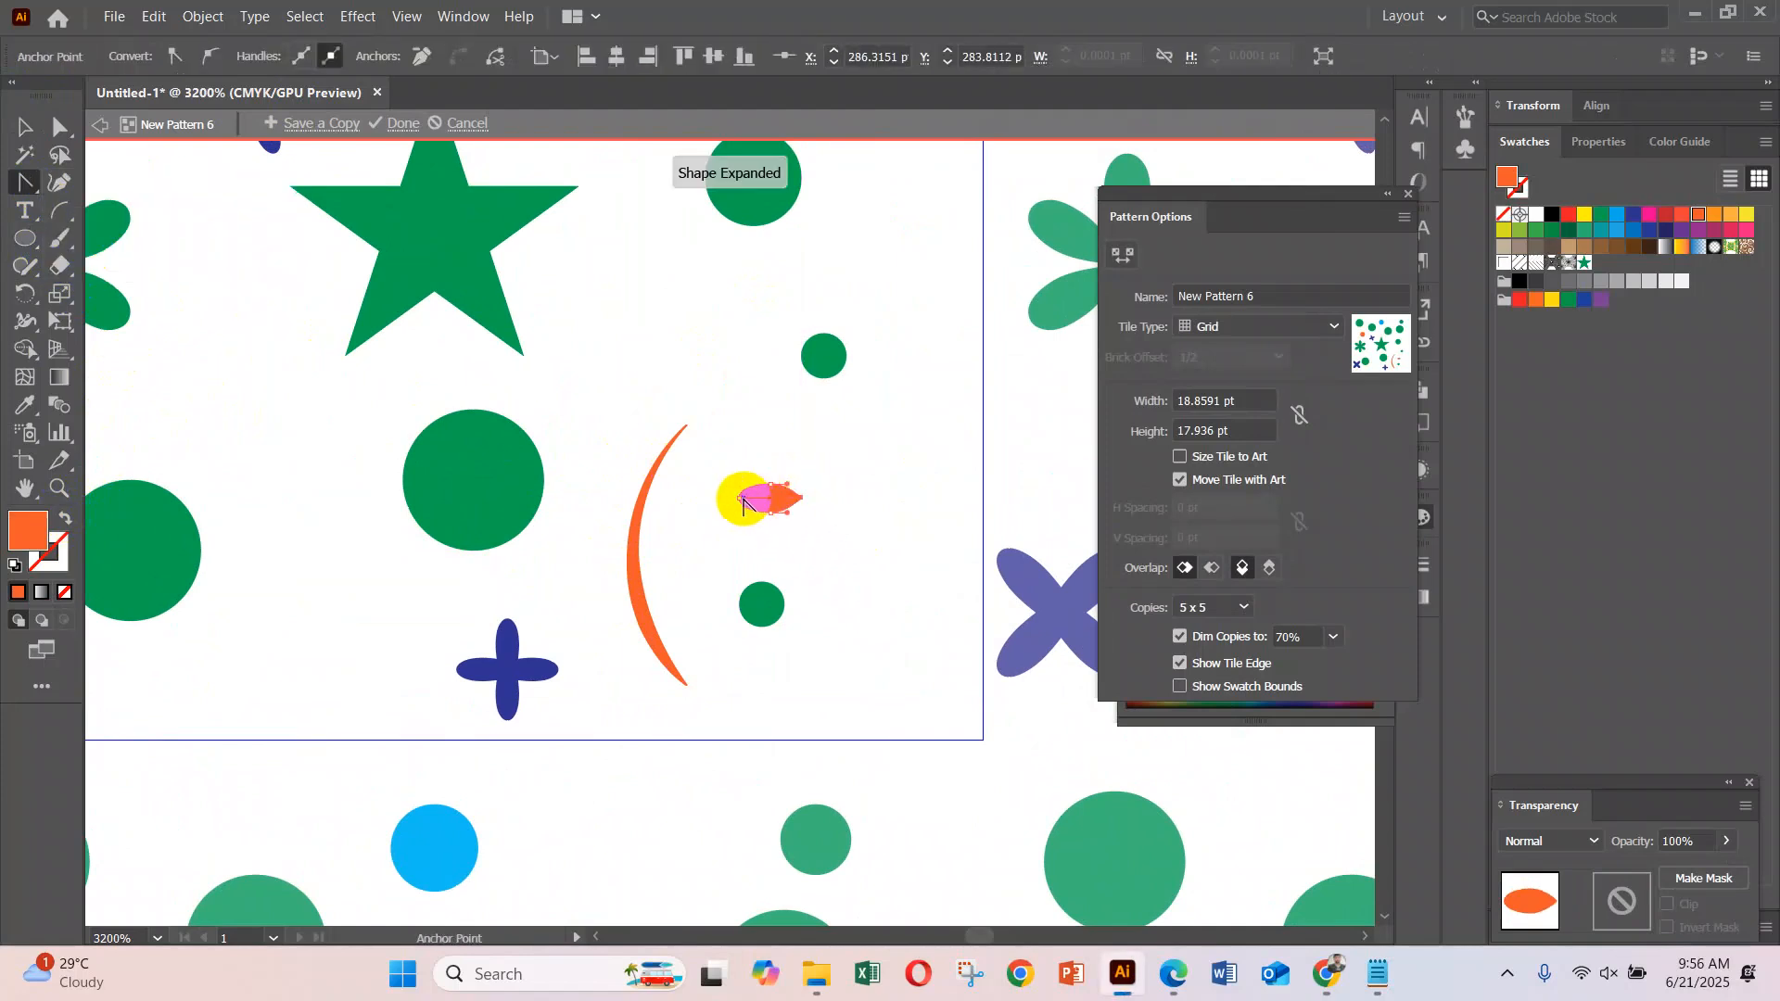
Fill the leaf with the green sampled from the star
{"action": "left_click", "coordinate": [25, 126]}
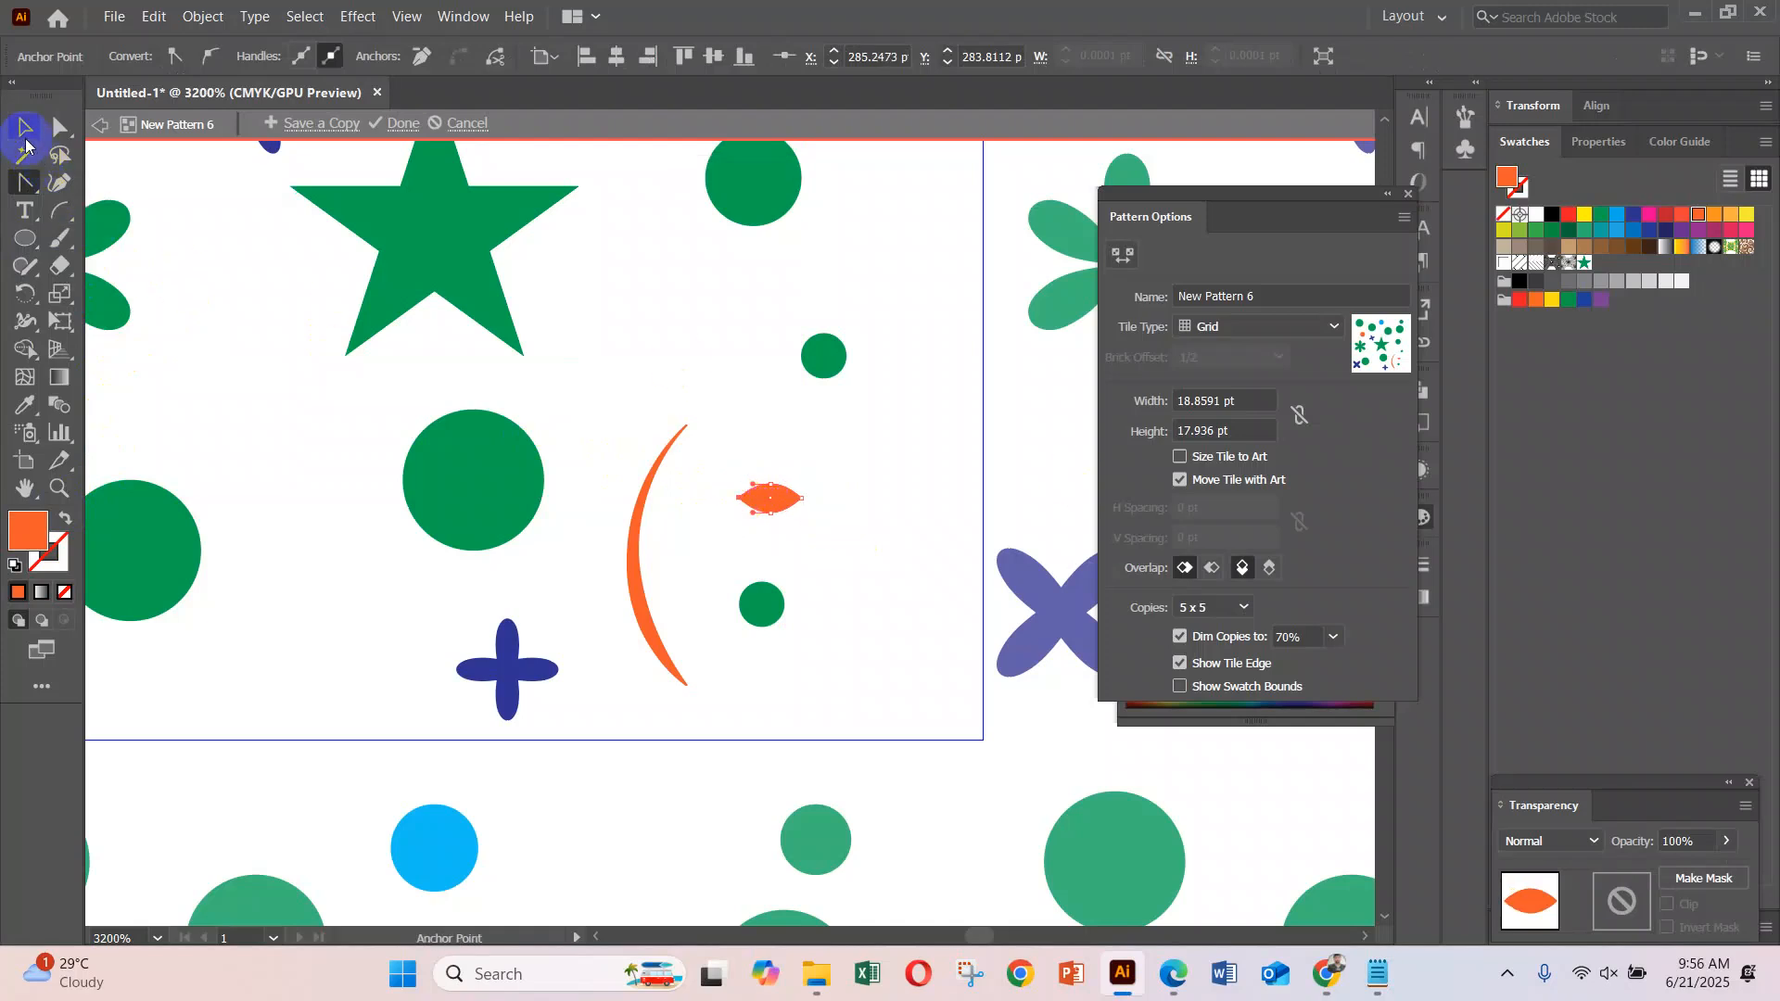
{"action": "left_click_drag", "start_coordinate": [764, 456], "coordinate": [762, 506]}
{"action": "left_click", "coordinate": [25, 405]}
{"action": "left_click", "coordinate": [472, 261]}
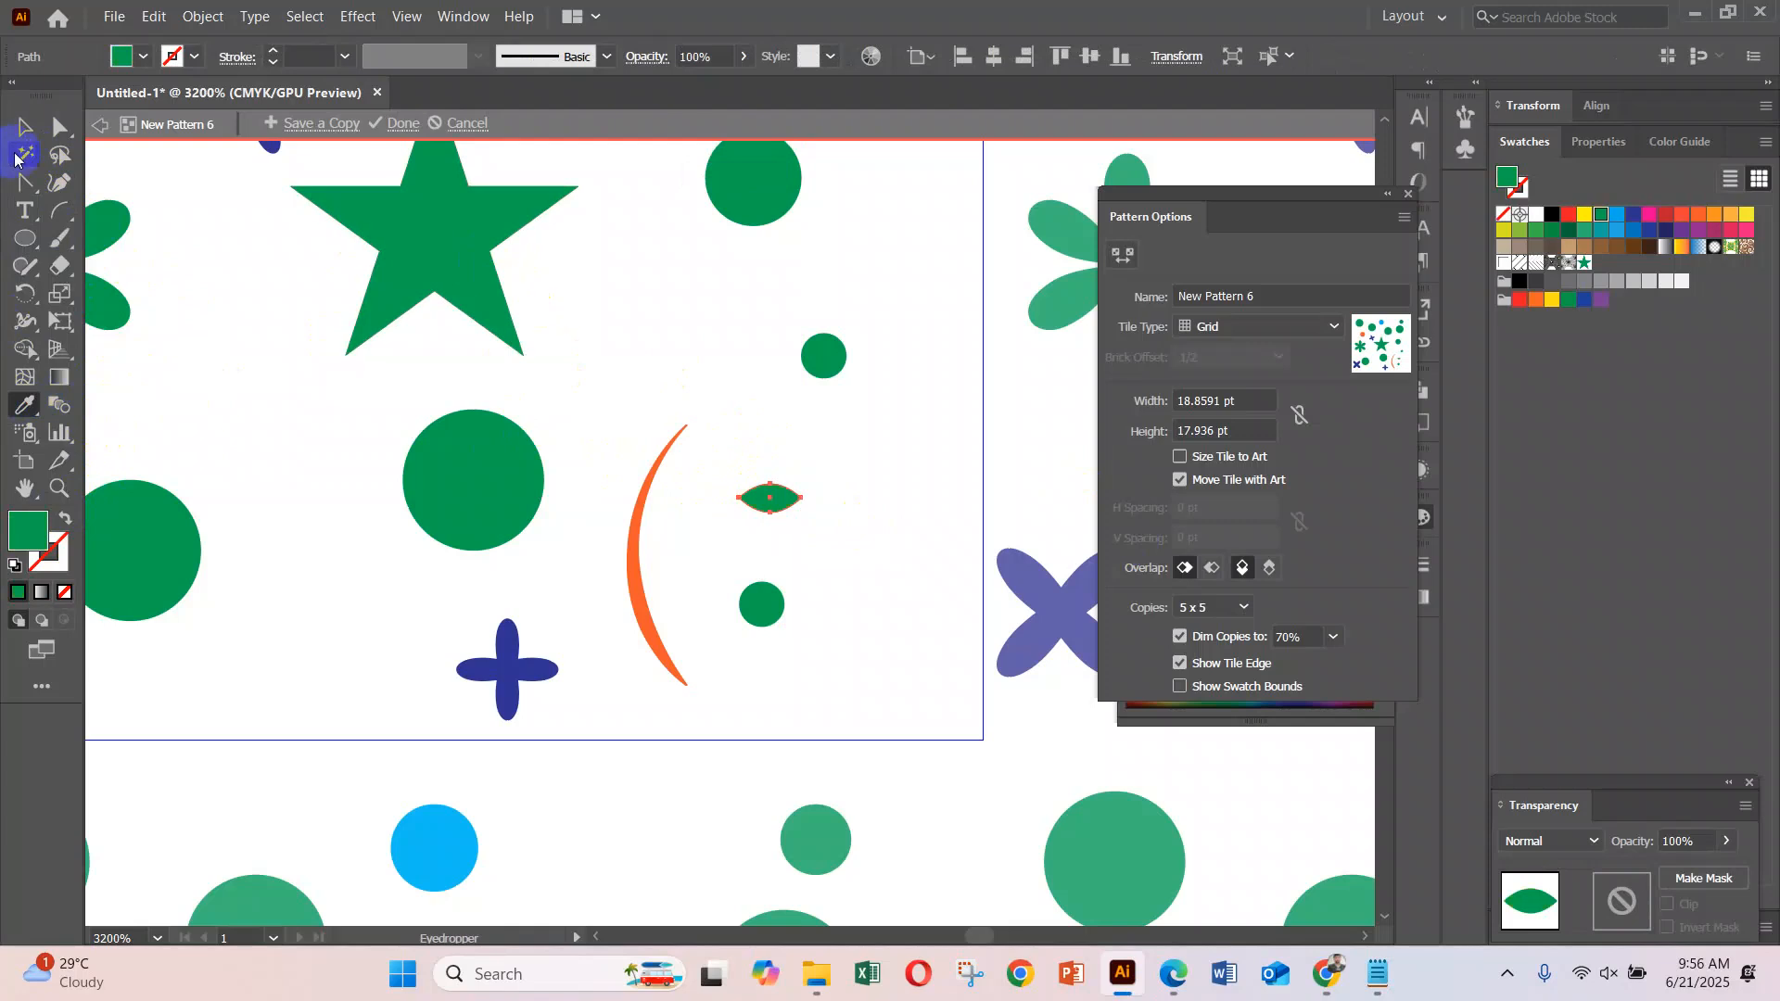
Recolour the orange arc's stroke dark green to make it a stem
{"action": "left_click", "coordinate": [23, 129]}
{"action": "left_click", "coordinate": [647, 517]}
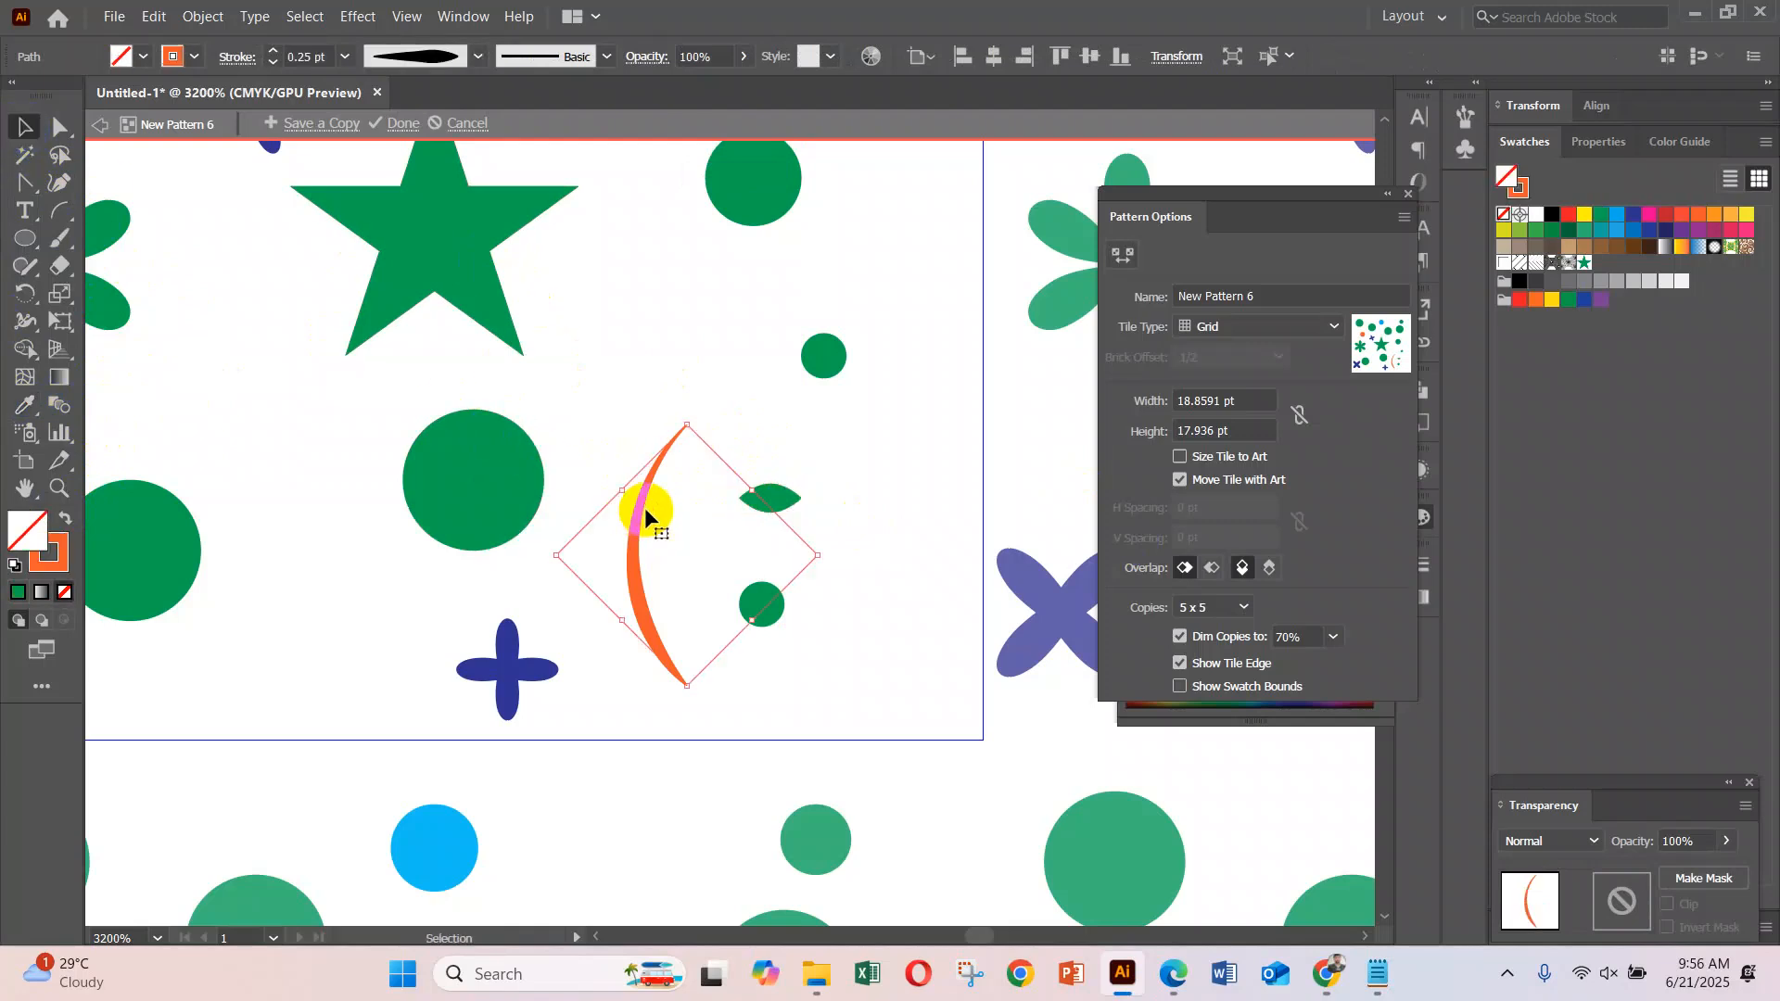
{"action": "left_click", "coordinate": [63, 551]}
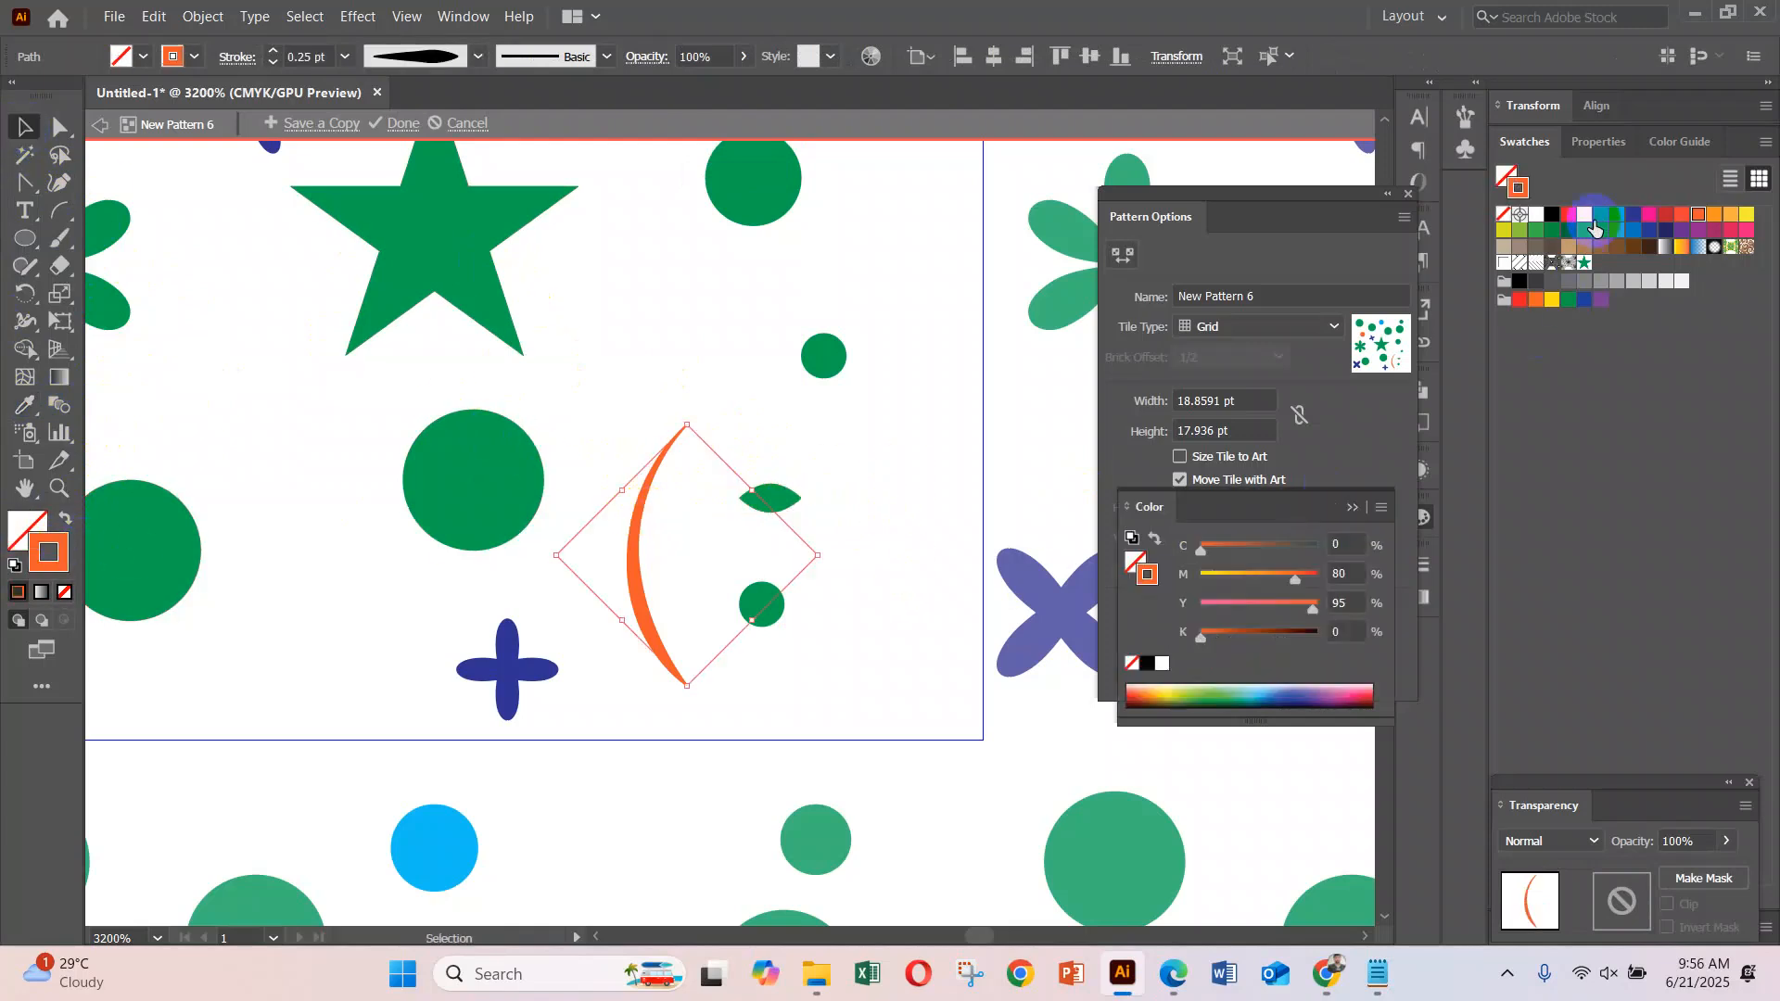
{"action": "left_click", "coordinate": [1567, 231]}
Attach the rotated leaf to the stem's tip and place two copies below it along the stem's right side
{"action": "left_click_drag", "start_coordinate": [763, 502], "coordinate": [711, 414]}
{"action": "left_click", "coordinate": [702, 541]}
{"action": "left_click", "coordinate": [730, 477]}
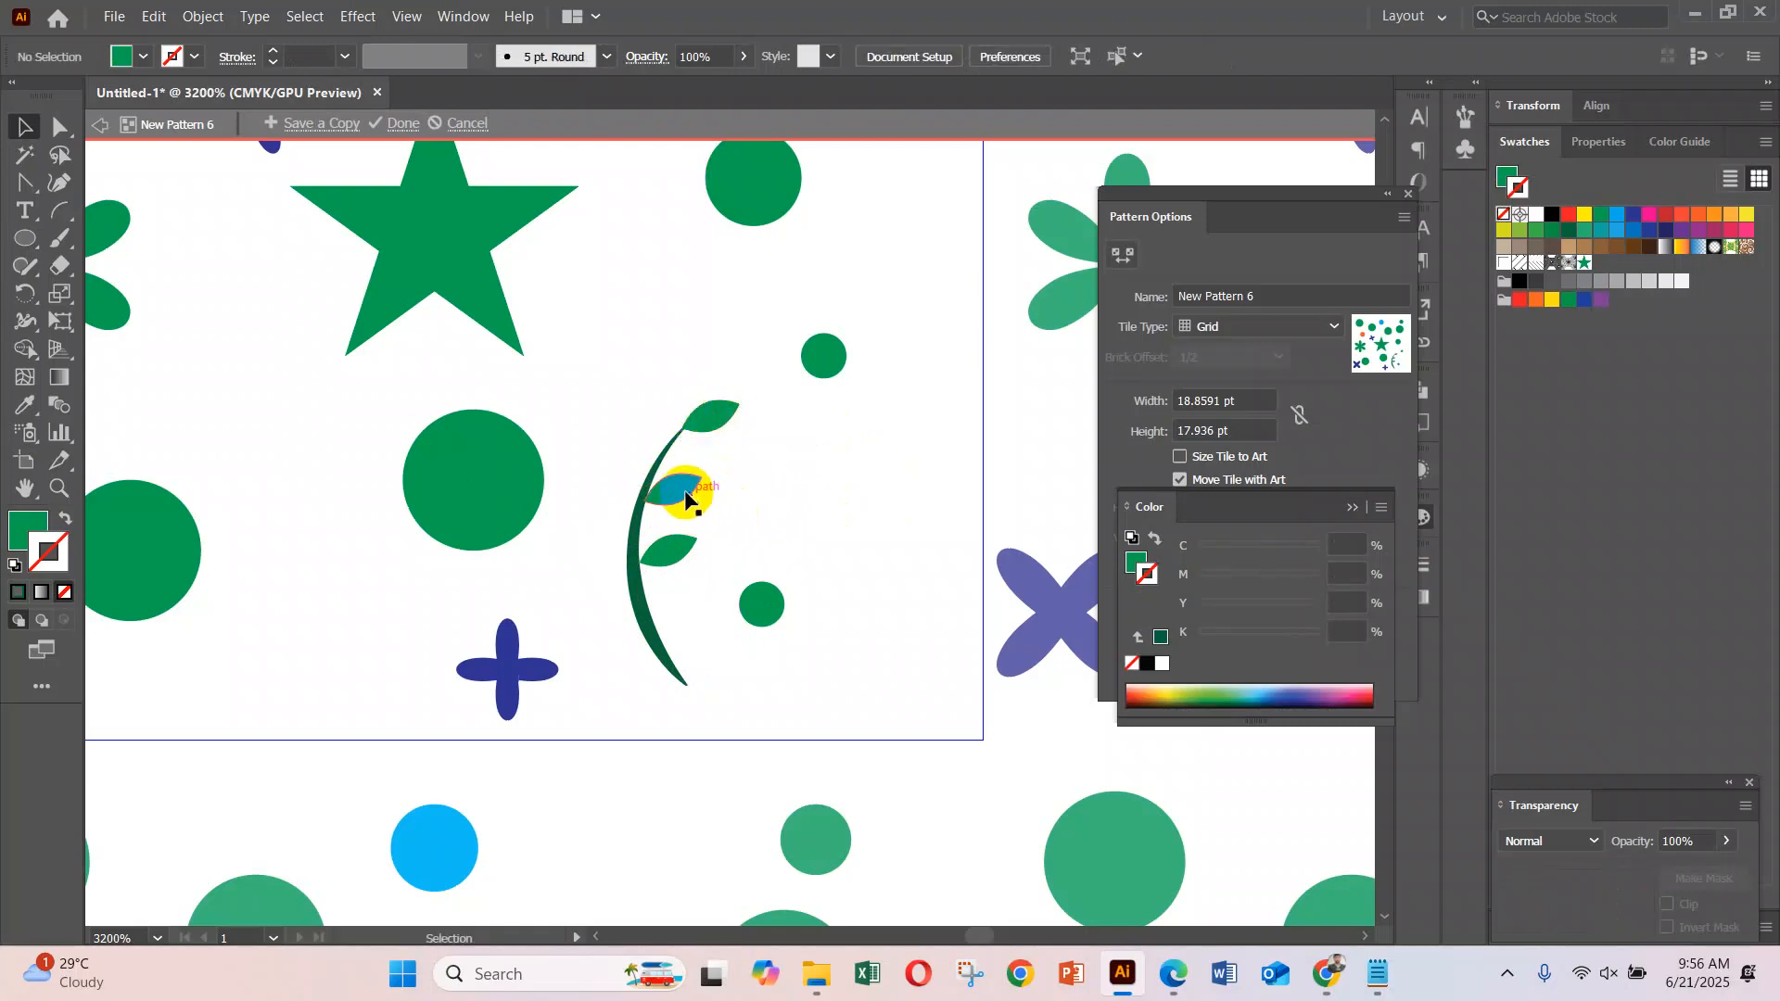
Place three rotated leaf copies along the left side of the stem
{"action": "left_click_drag", "start_coordinate": [649, 495], "coordinate": [627, 555]}
{"action": "left_click", "coordinate": [604, 452]}
{"action": "left_click", "coordinate": [647, 454]}
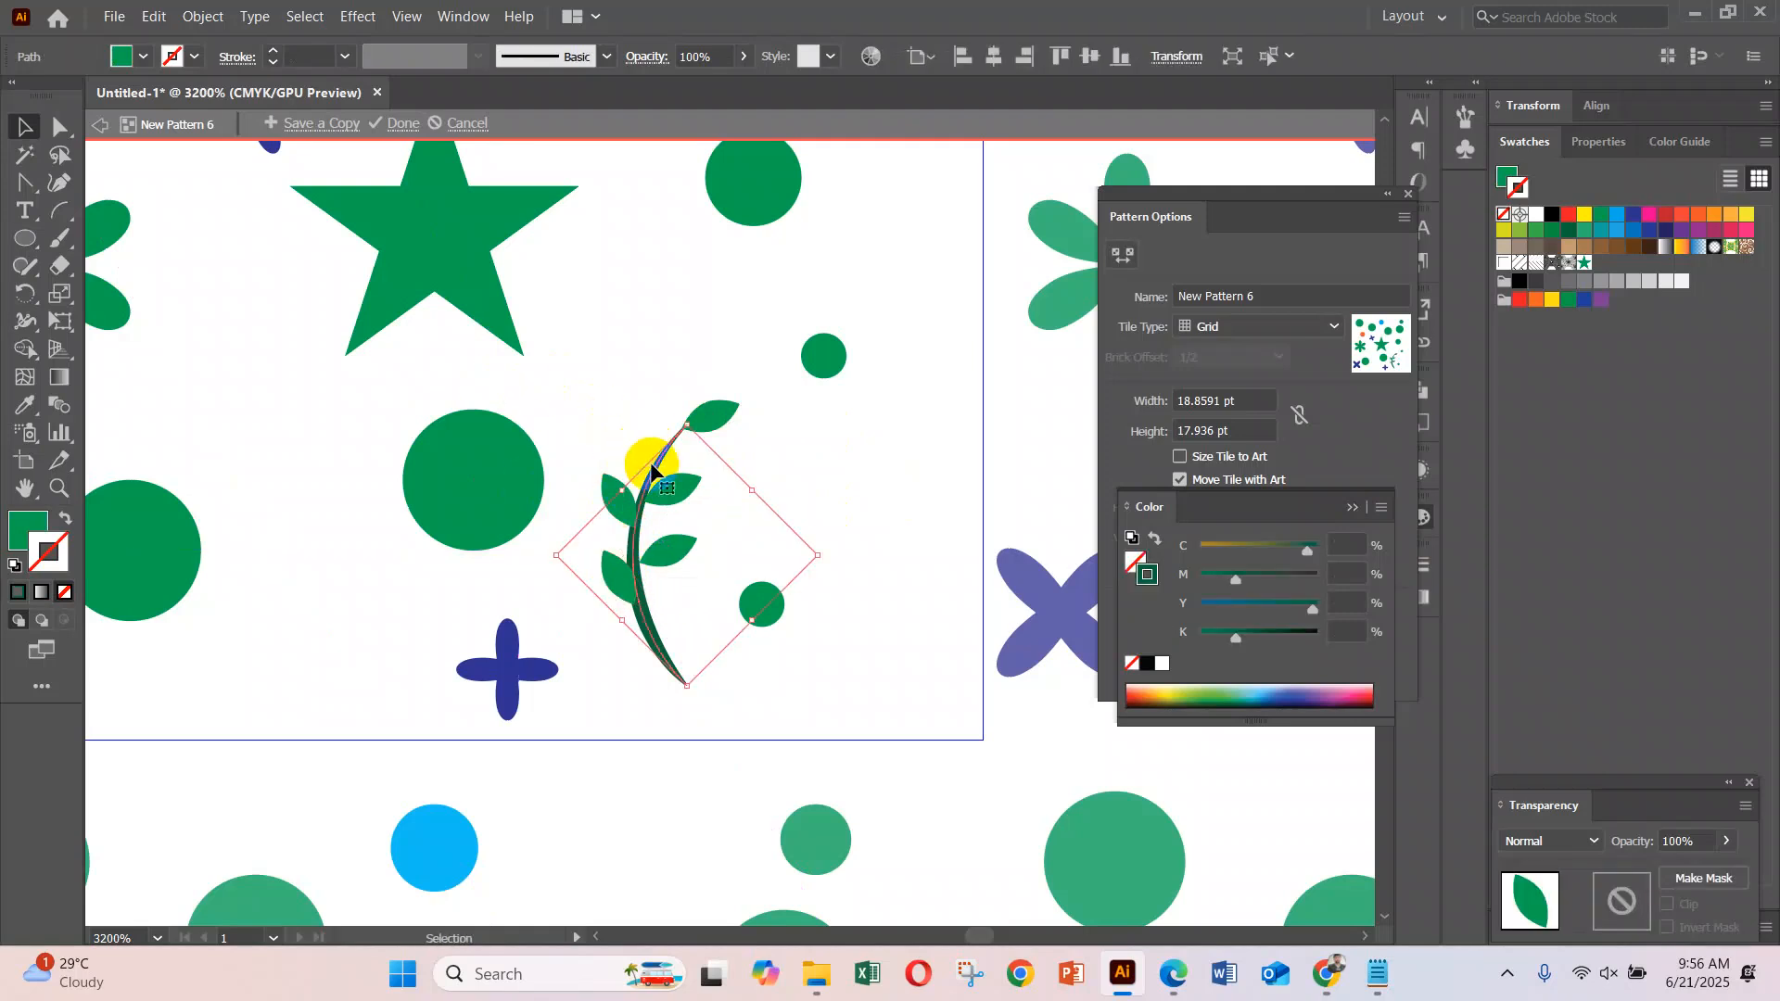
{"action": "left_click_drag", "start_coordinate": [608, 504], "coordinate": [638, 428]}
{"action": "left_click", "coordinate": [882, 472]}
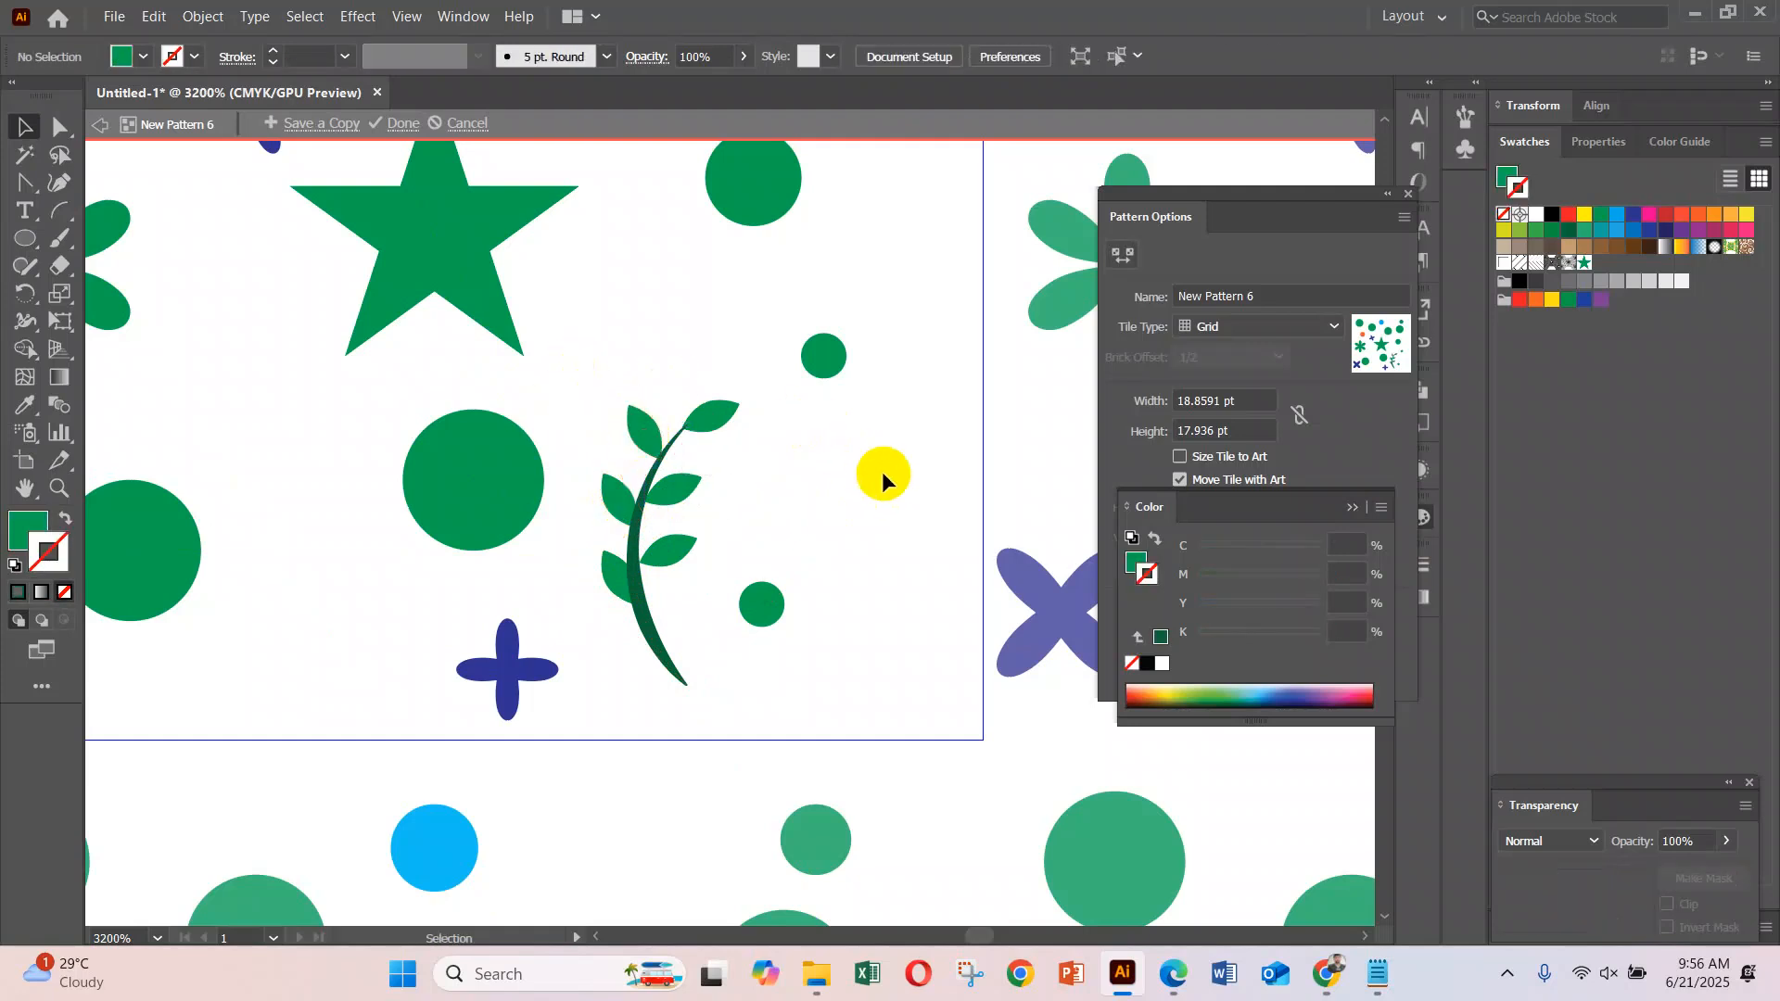
Examine how the tile with the leafy sprig repeats across the 5 x 5 pattern preview
{"action": "key", "text": "ctrl+minus"}
{"action": "key", "text": "ctrl+minus"}
{"action": "key", "text": "ctrl+minus"}
{"action": "key", "text": "ctrl+minus"}
{"action": "key", "text": "ctrl+minus"}
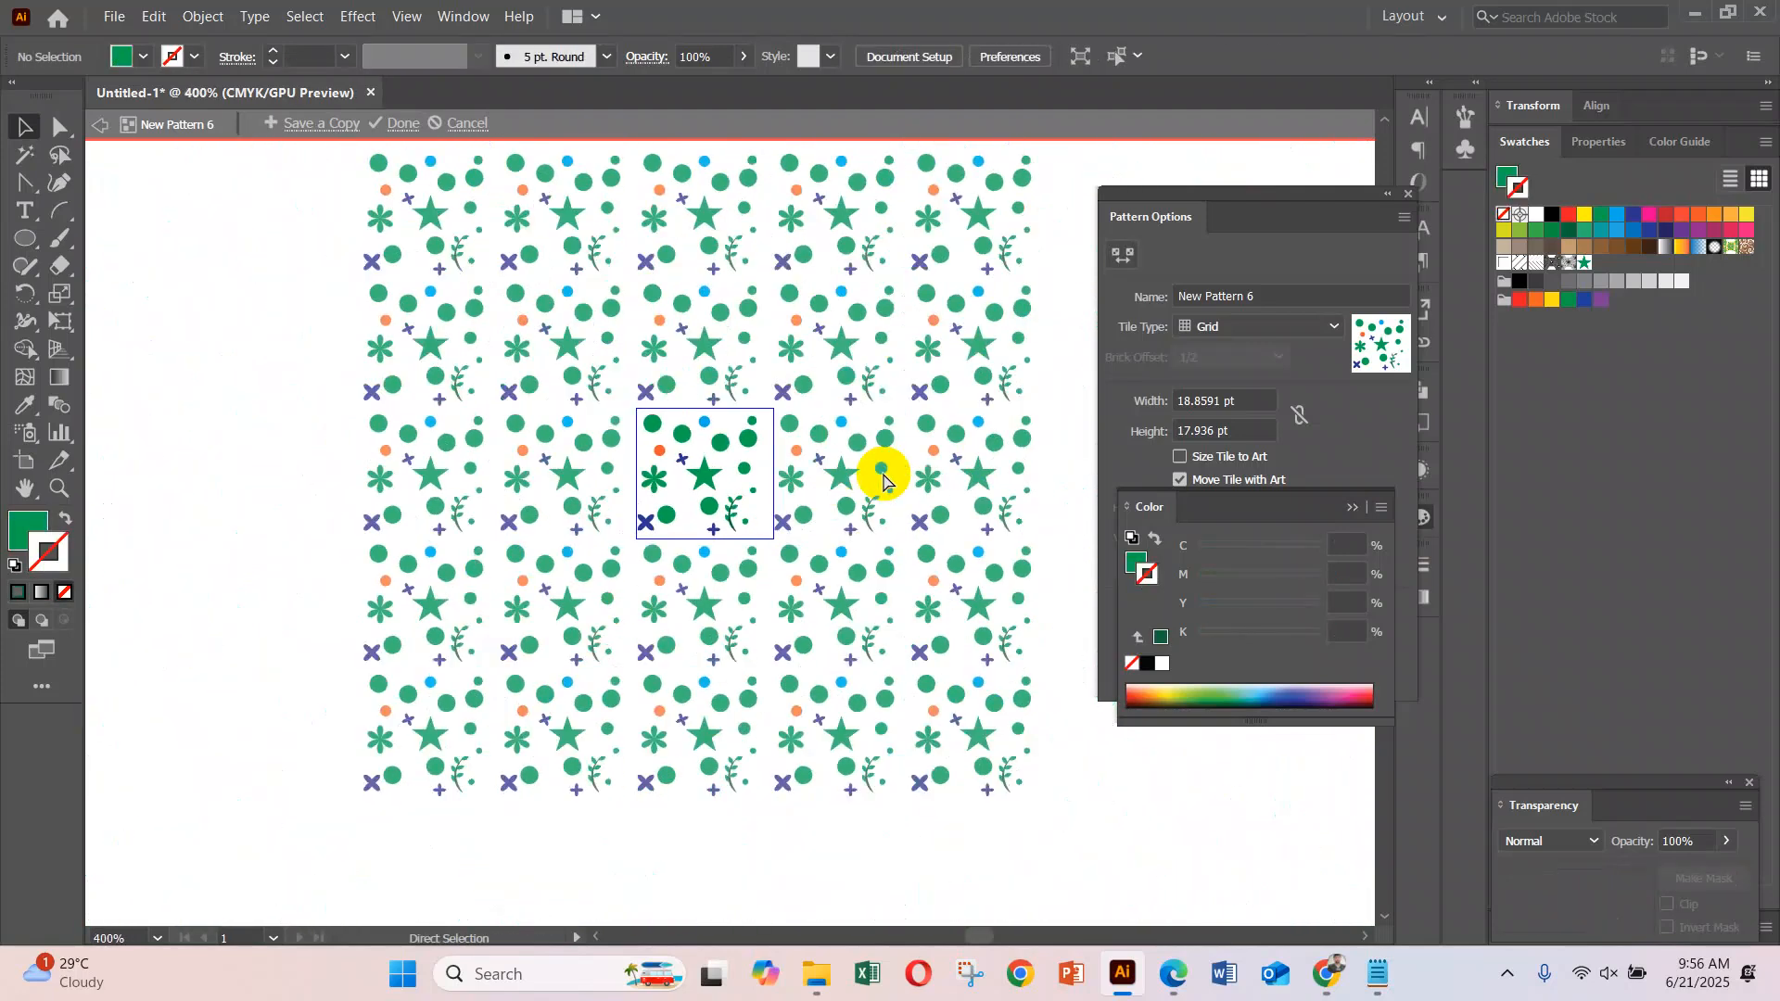
{"action": "scroll", "coordinate": [882, 477], "scroll_direction": "up", "scroll_amount": 3}
{"action": "scroll", "coordinate": [821, 501], "scroll_direction": "down", "scroll_amount": 1}
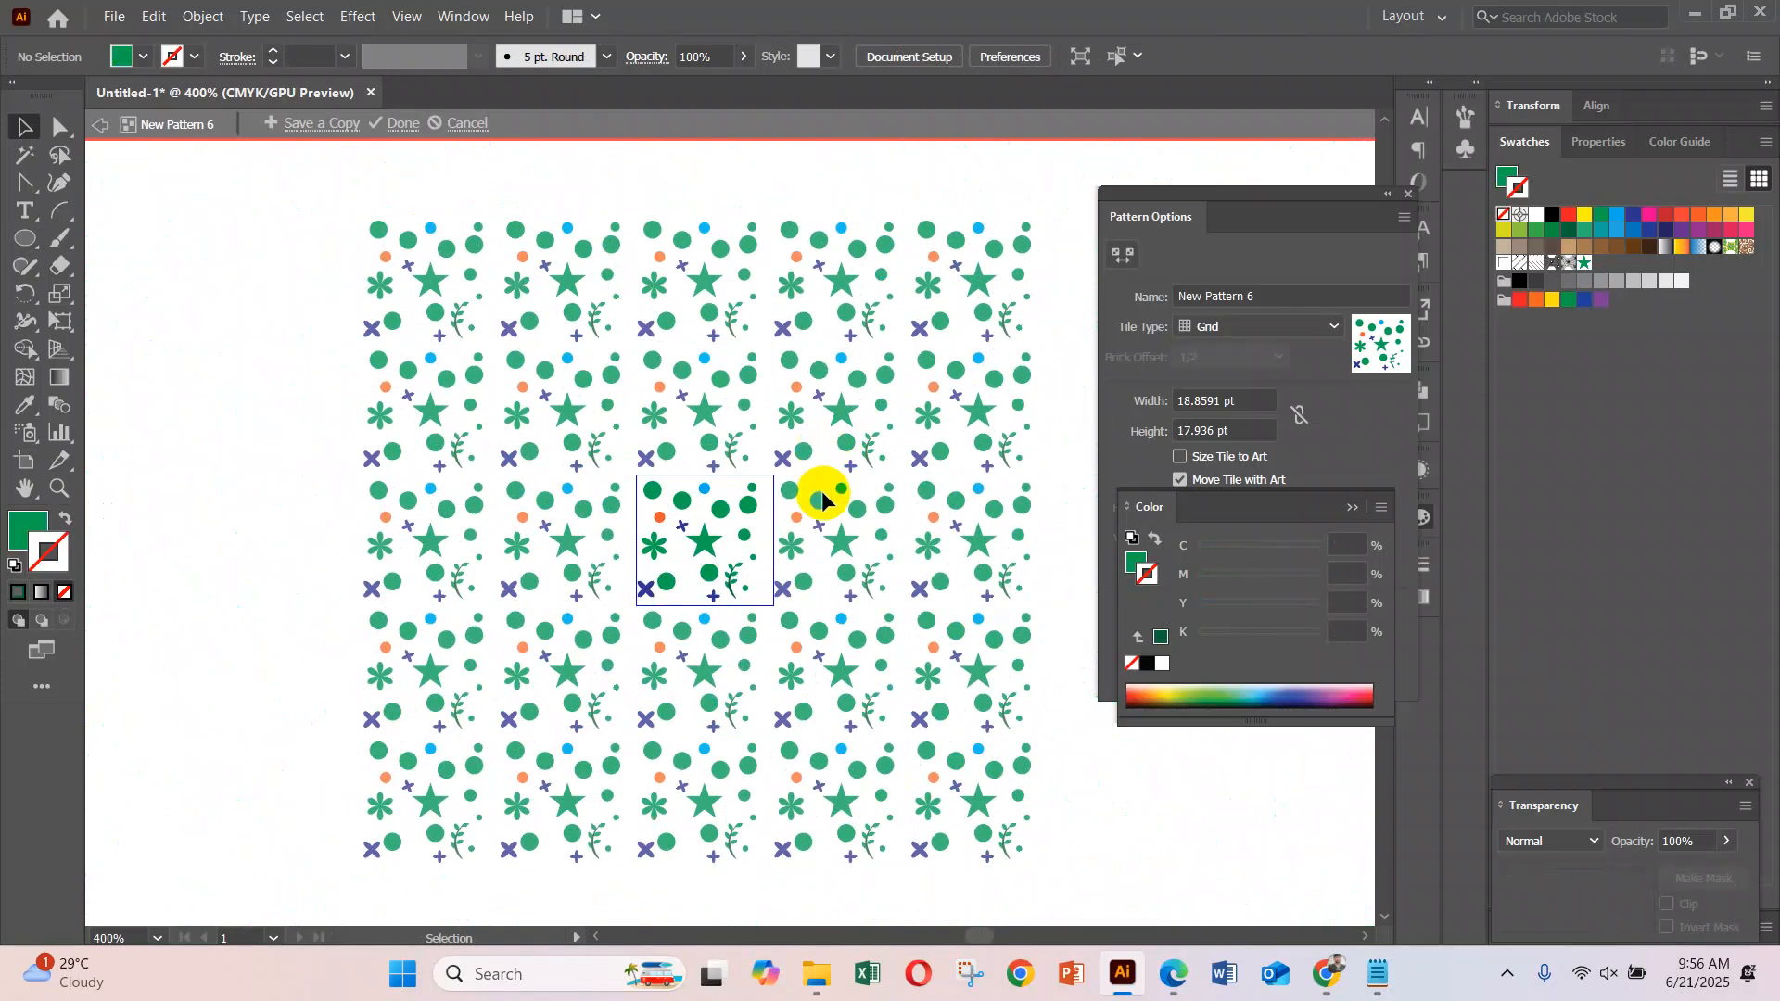
{"action": "scroll", "coordinate": [822, 492], "scroll_direction": "down", "scroll_amount": 3}
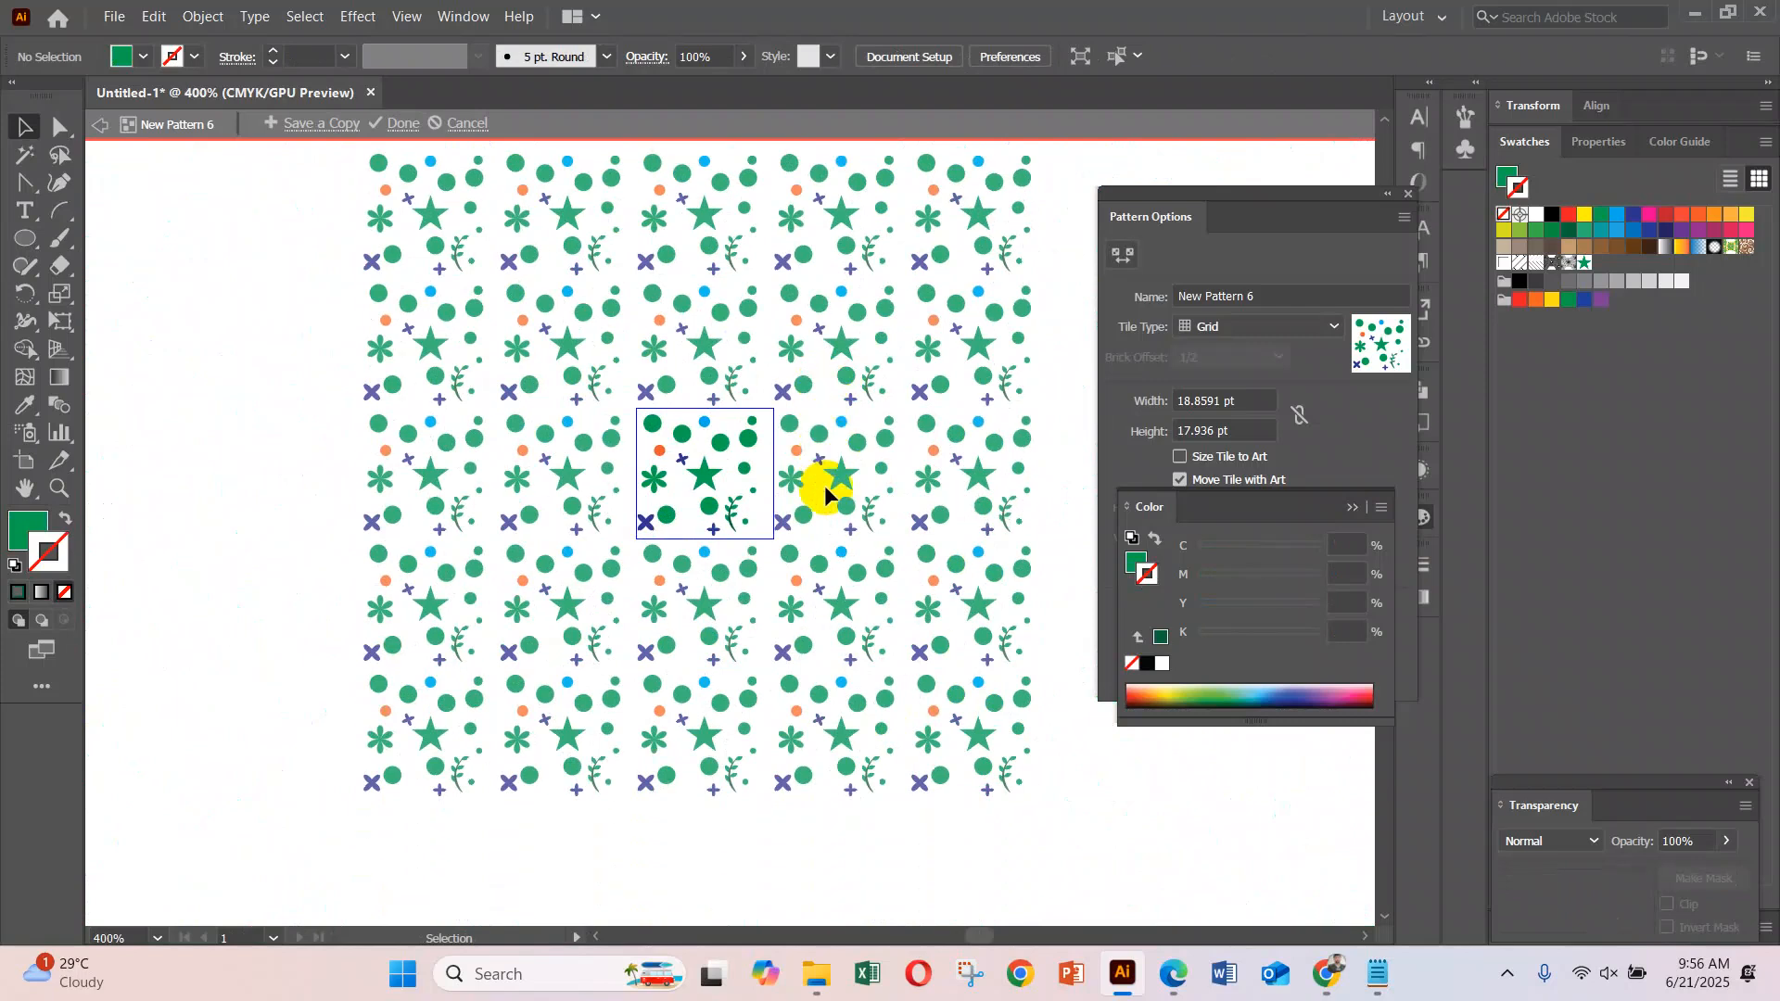
{"action": "scroll", "coordinate": [825, 486], "scroll_direction": "up", "scroll_amount": 2}
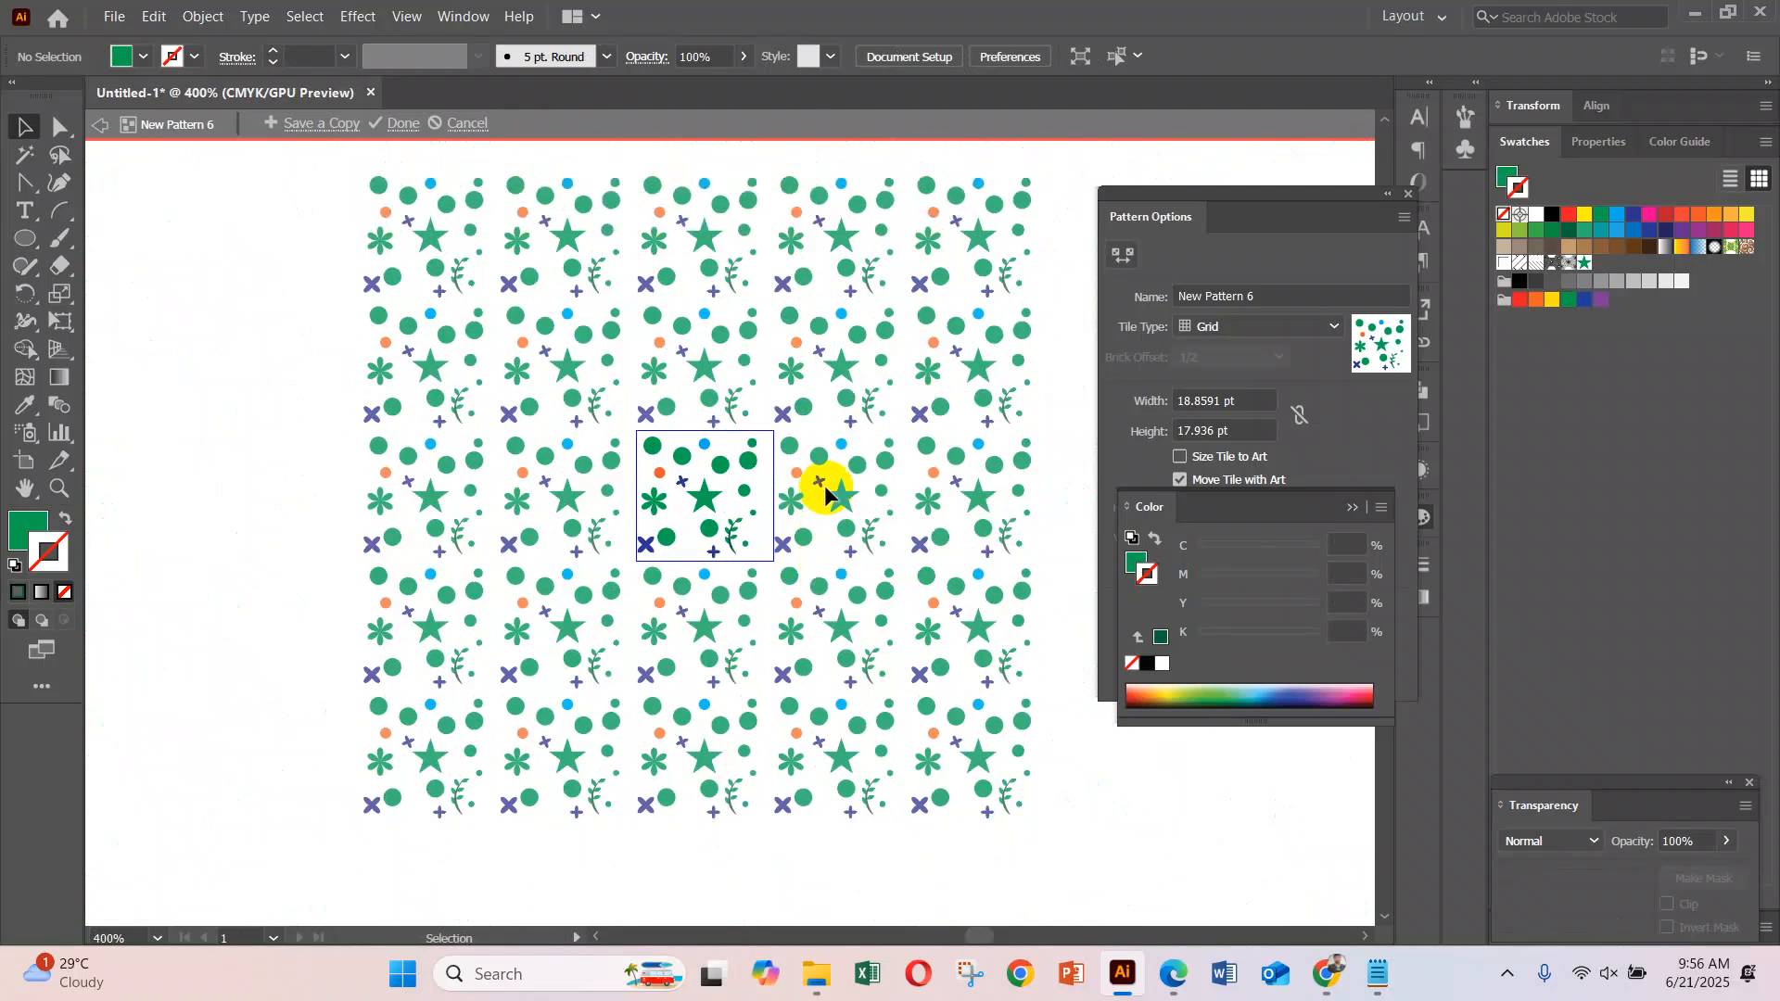
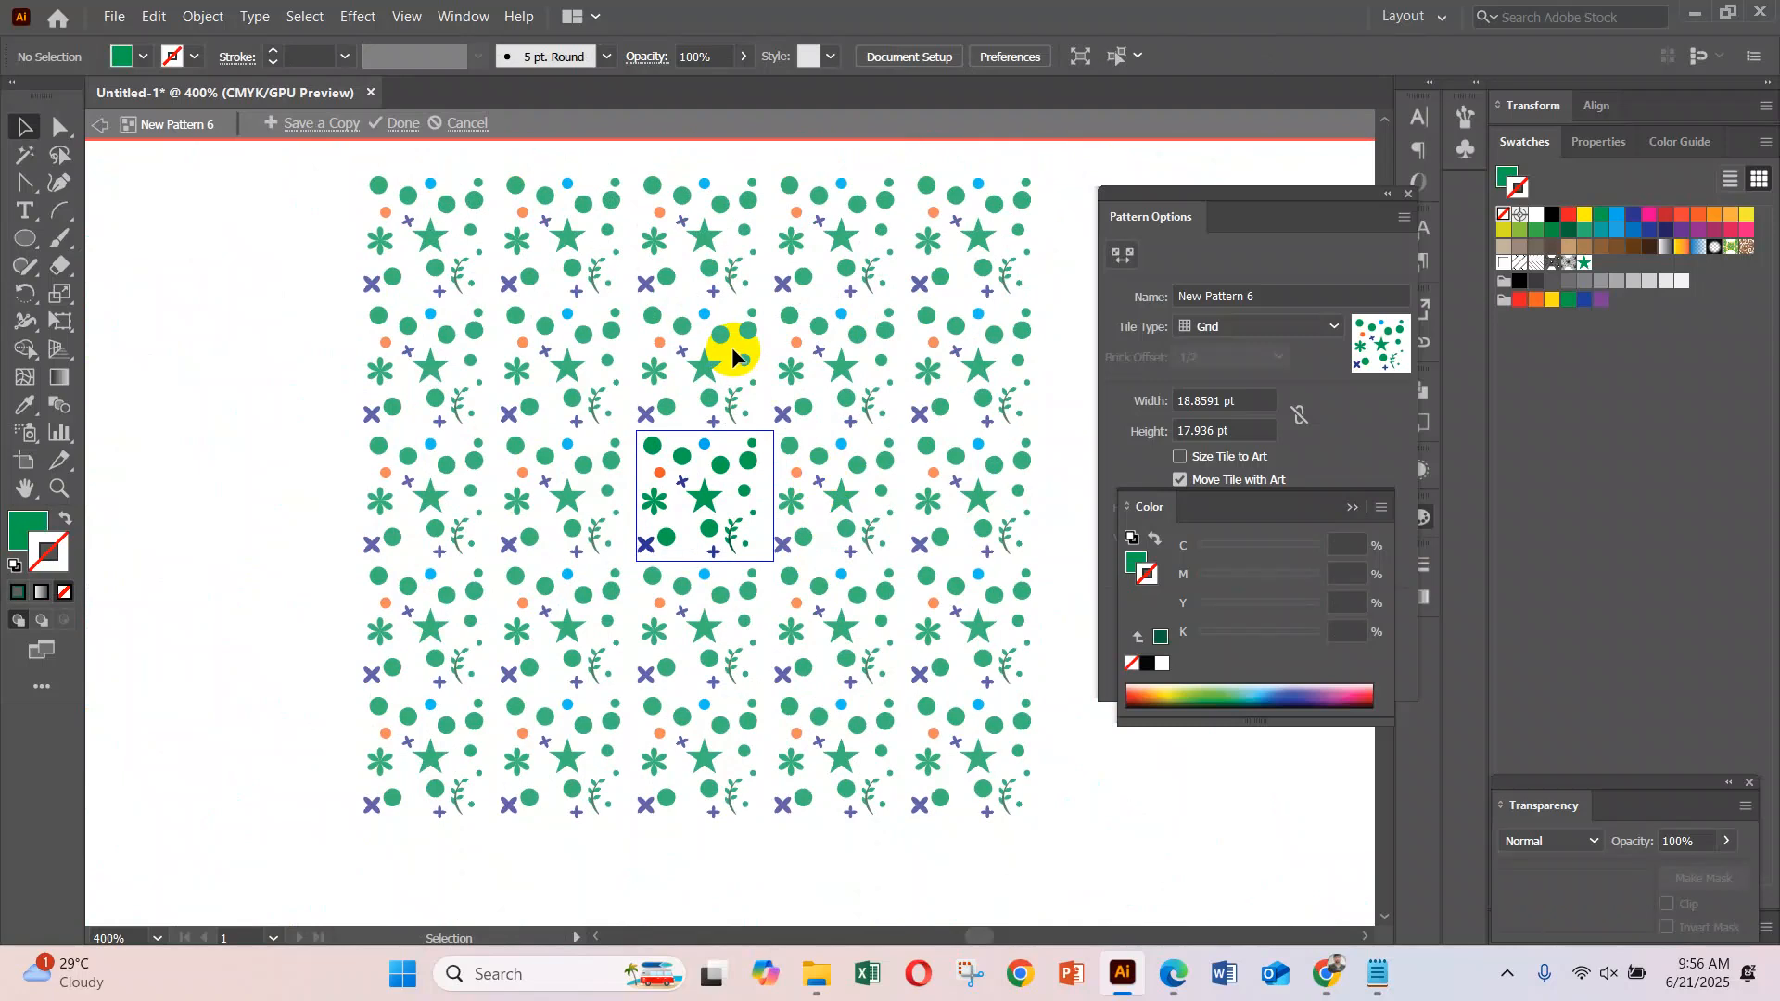
{"action": "scroll", "coordinate": [609, 499], "scroll_direction": "down", "scroll_amount": 1}
{"action": "scroll", "coordinate": [608, 497], "scroll_direction": "up", "scroll_amount": 4}
{"action": "left_click", "coordinate": [727, 597]}
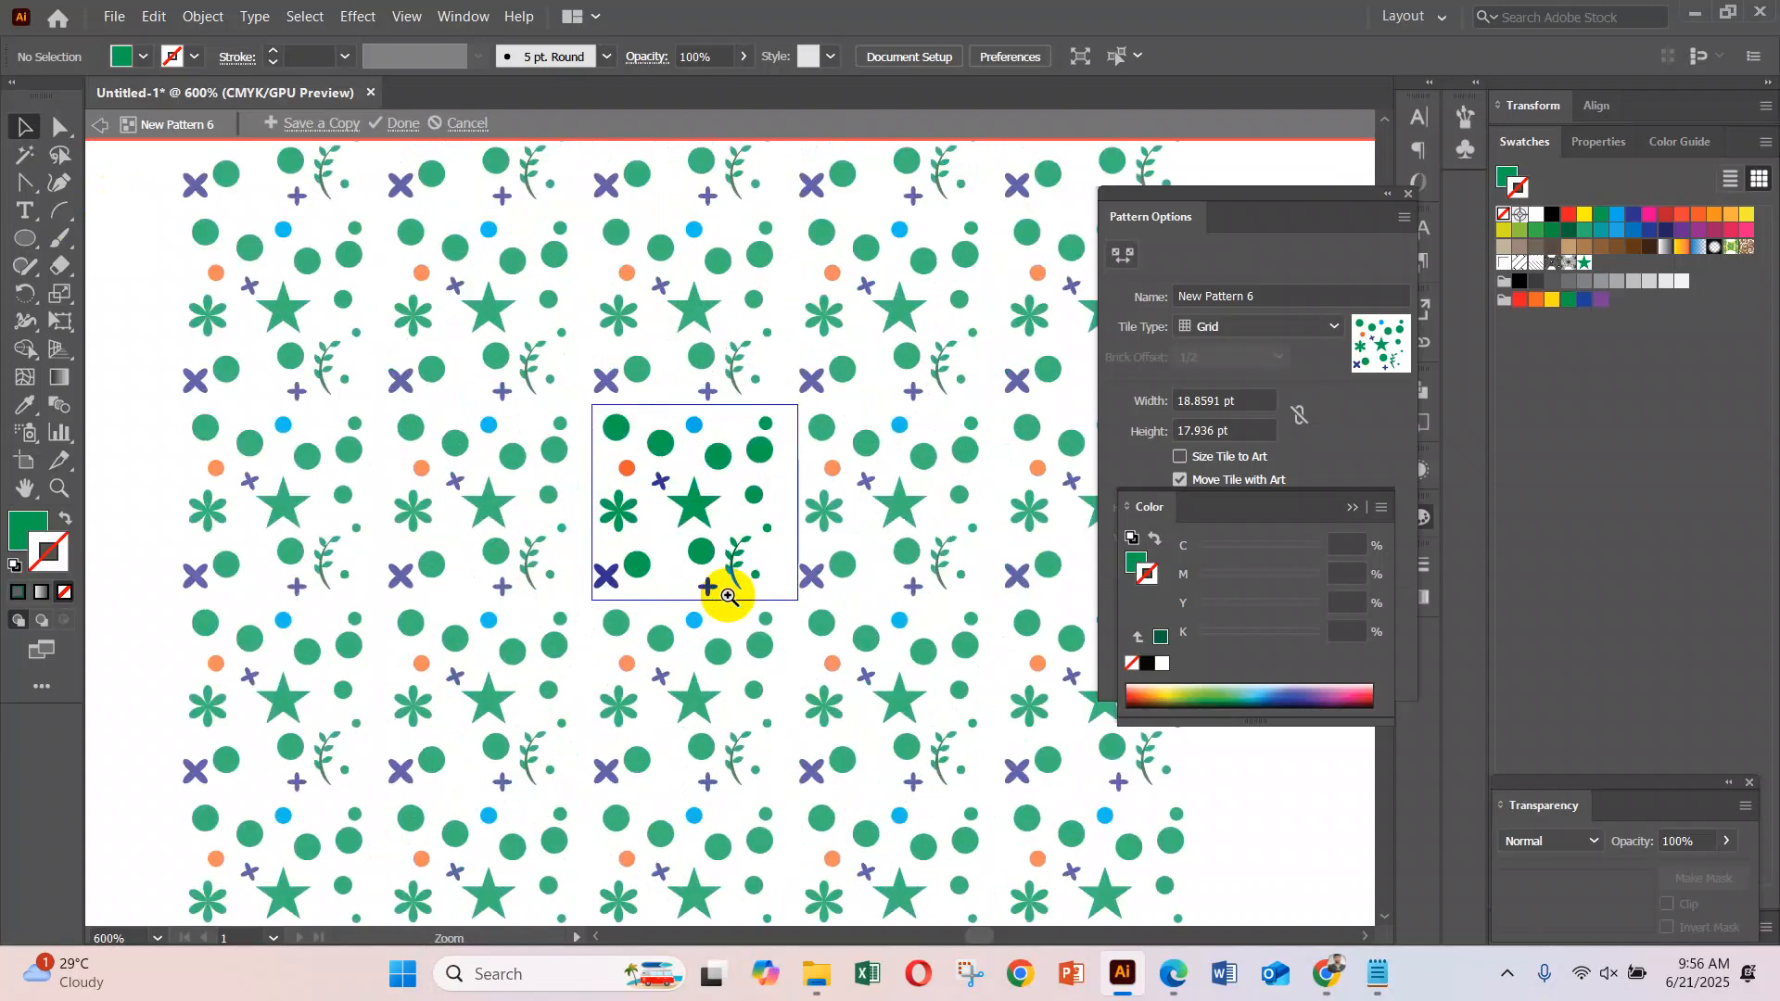
Finish editing the pattern, accepting the expansion of its active content, and move the leftover green star off the artboard
{"action": "left_click", "coordinate": [391, 131]}
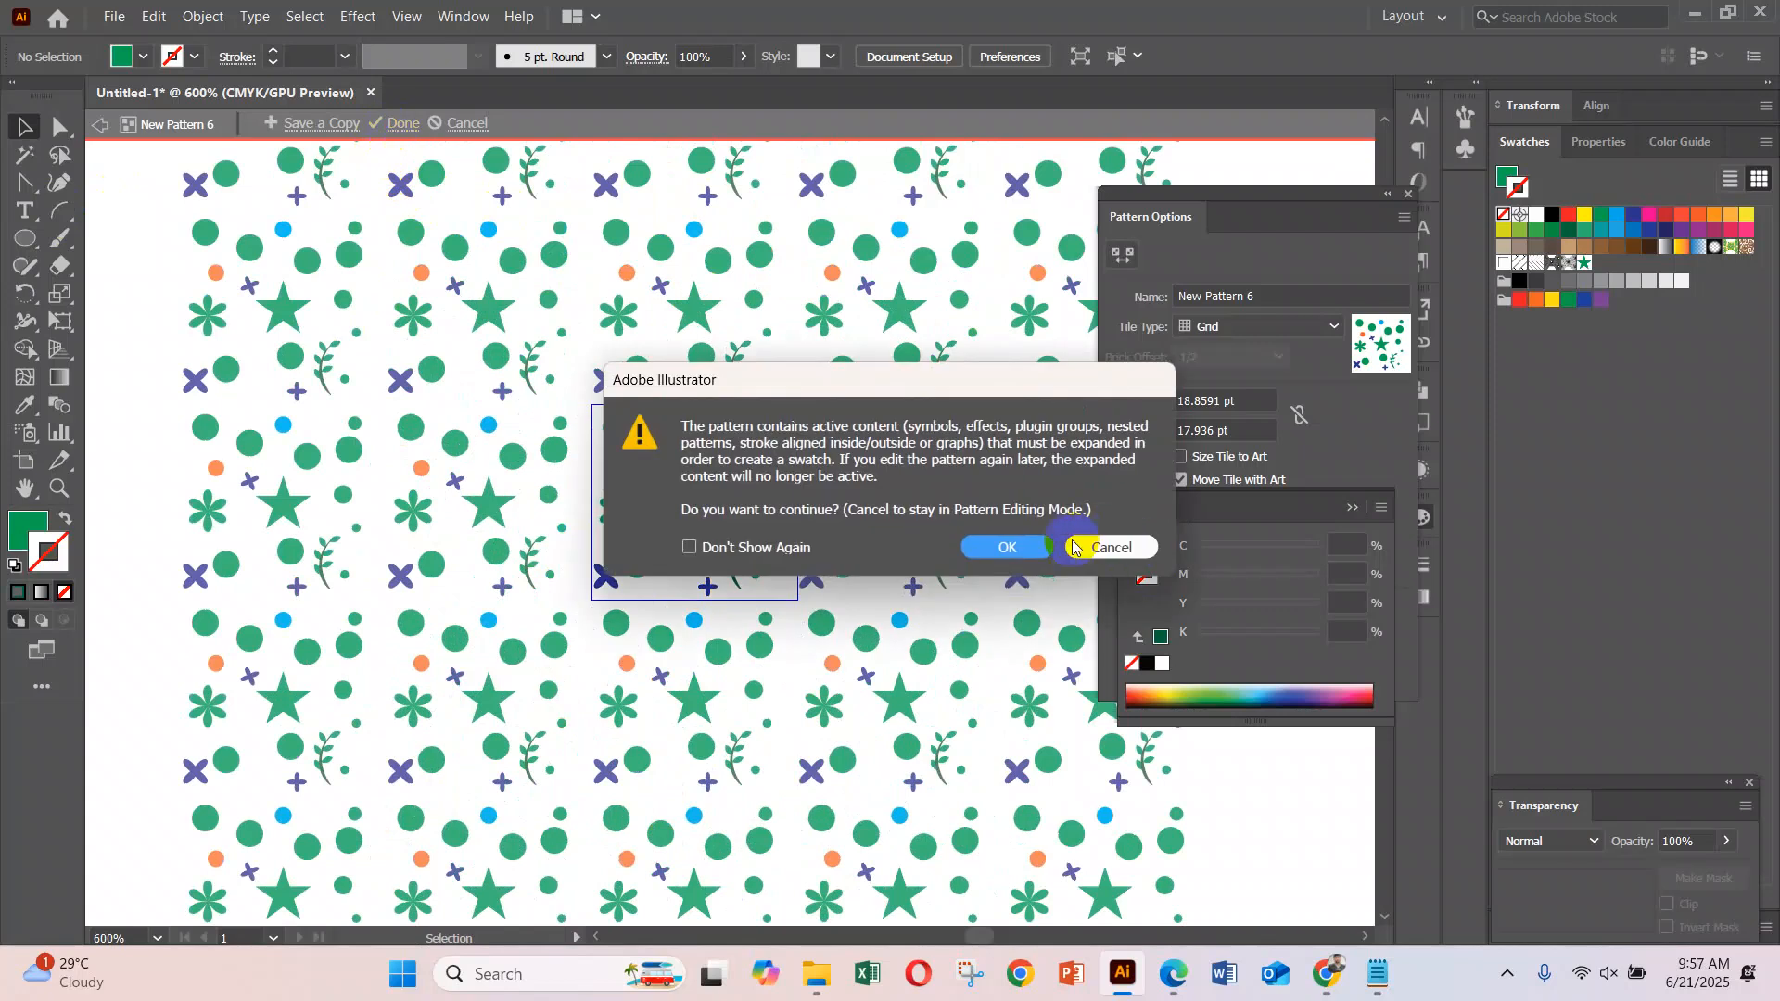
{"action": "left_click", "coordinate": [1008, 549]}
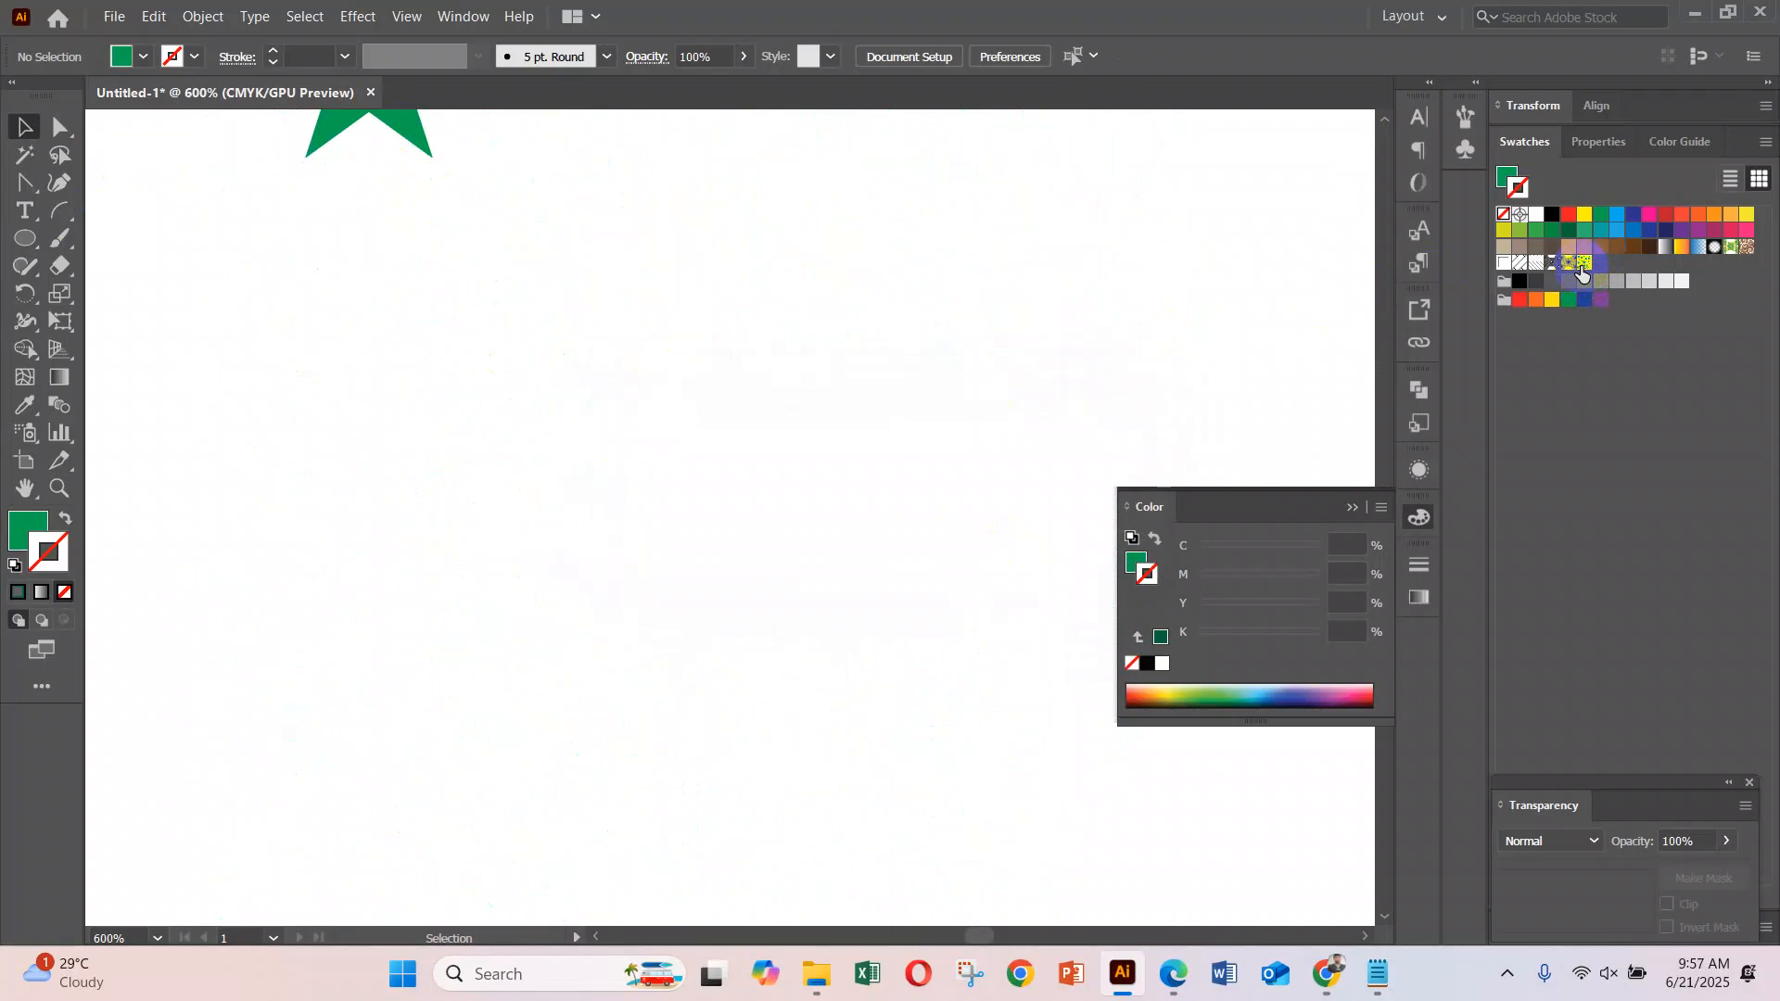
{"action": "key", "text": "ctrl+minus"}
{"action": "key", "text": "ctrl+minus"}
{"action": "key", "text": "ctrl+minus"}
{"action": "key", "text": "ctrl+minus"}
{"action": "key", "text": "ctrl+minus"}
{"action": "key", "text": "ctrl+minus"}
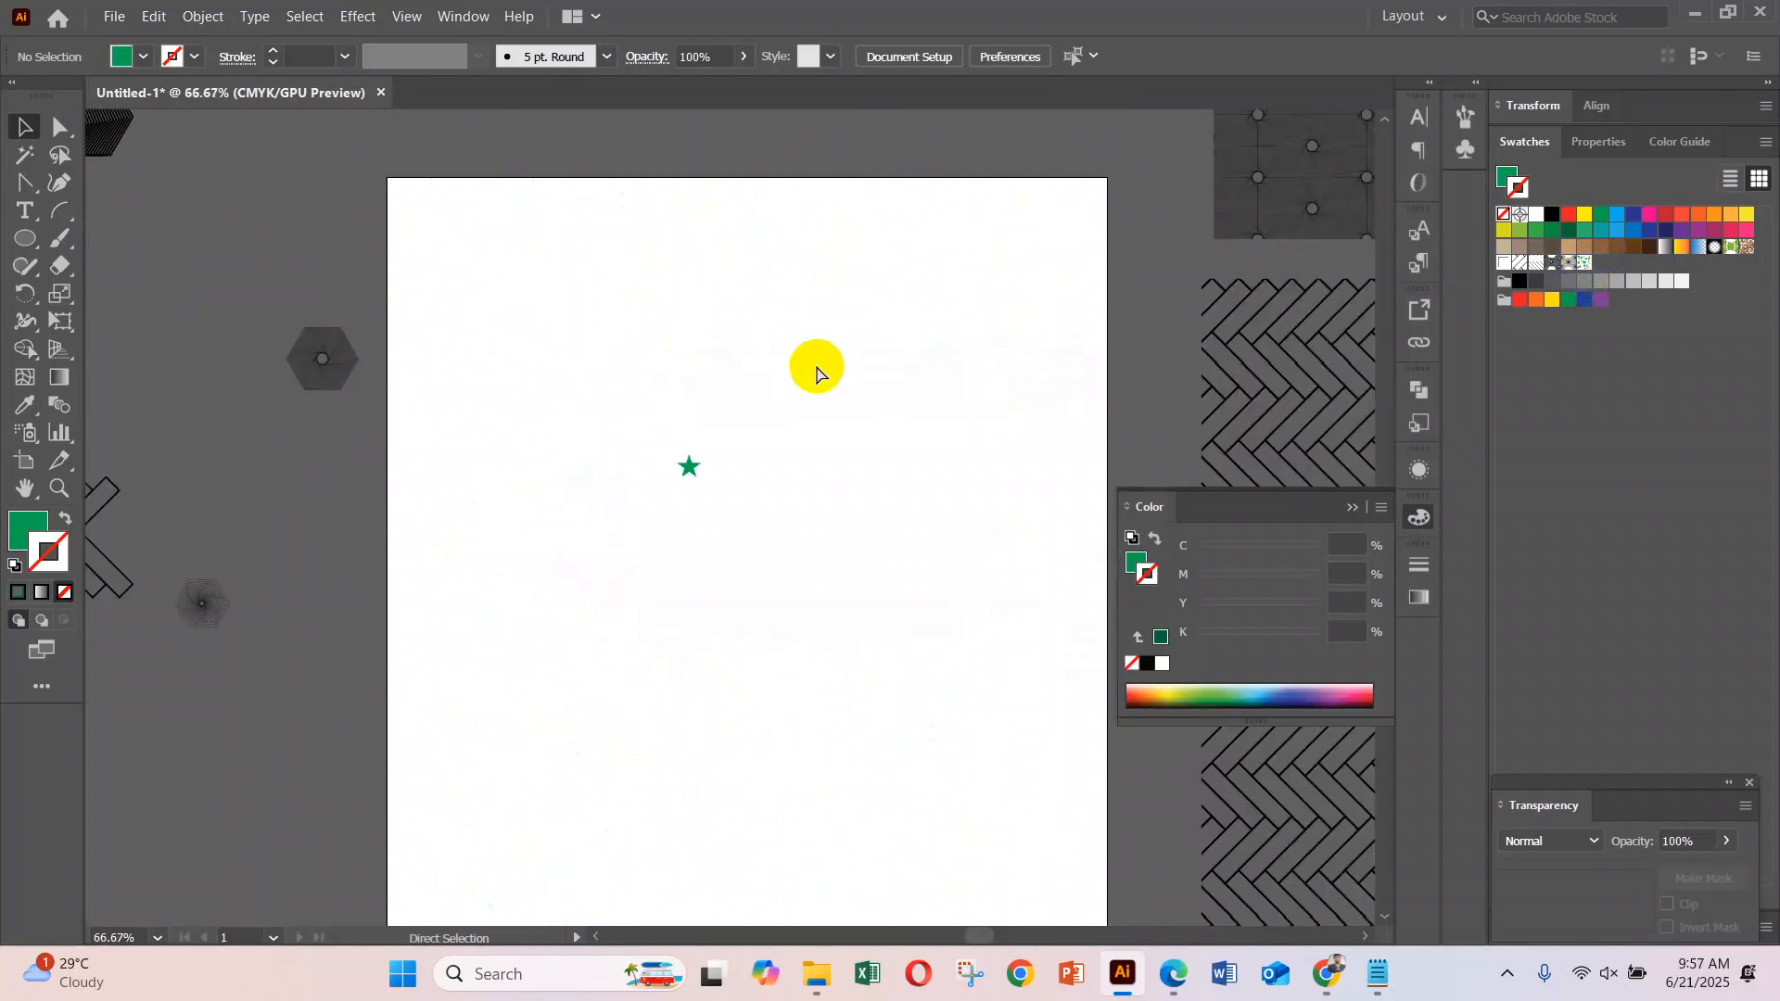
{"action": "key", "text": "ctrl+minus"}
{"action": "left_click_drag", "start_coordinate": [682, 489], "coordinate": [442, 593]}
Draw a rectangle covering most of the artboard and fill it with the newly made star-and-sprig pattern swatch
{"action": "left_click_drag", "start_coordinate": [24, 238], "coordinate": [111, 237]}
{"action": "mouse_move", "coordinate": [525, 293]}
{"action": "left_mouse_down"}
{"action": "mouse_move", "coordinate": [866, 782]}
{"action": "mouse_move", "coordinate": [980, 904]}
{"action": "left_mouse_up"}
{"action": "left_click", "coordinate": [23, 531]}
{"action": "left_click", "coordinate": [1585, 263]}
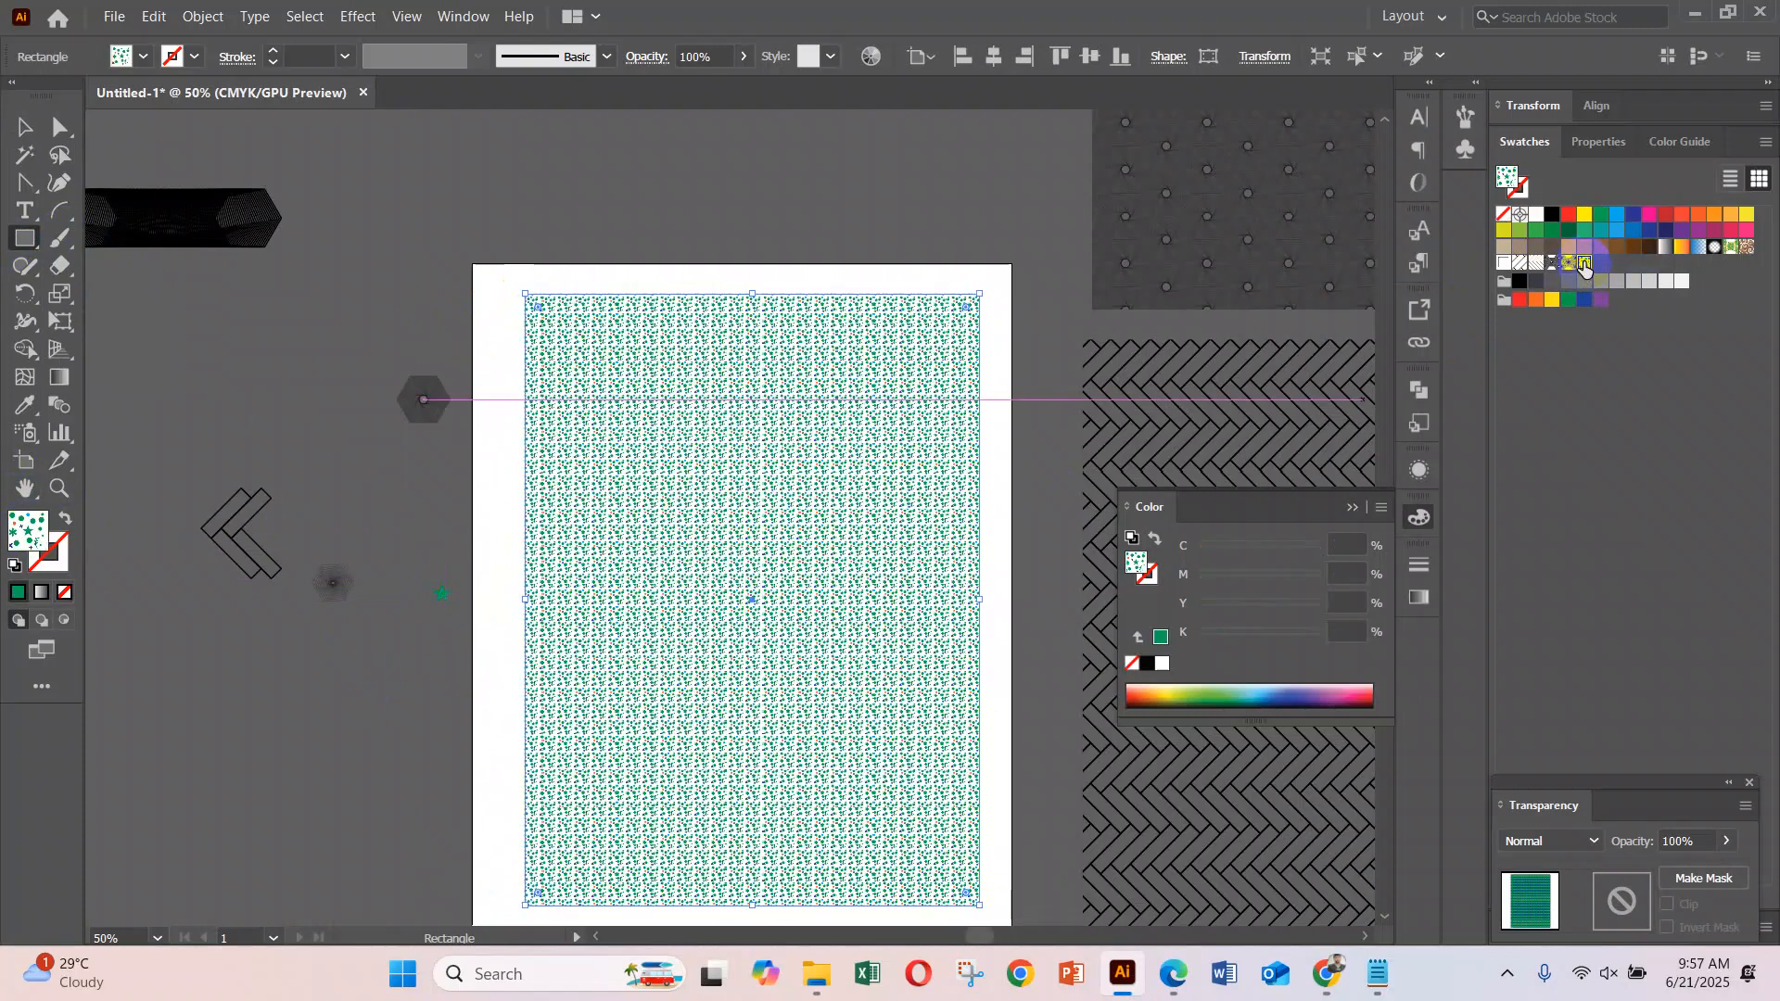
Inspect the pattern fill in the rectangle up close to check how the motifs repeat
{"action": "left_click", "coordinate": [24, 128]}
{"action": "left_click_drag", "start_coordinate": [681, 461], "coordinate": [930, 636]}
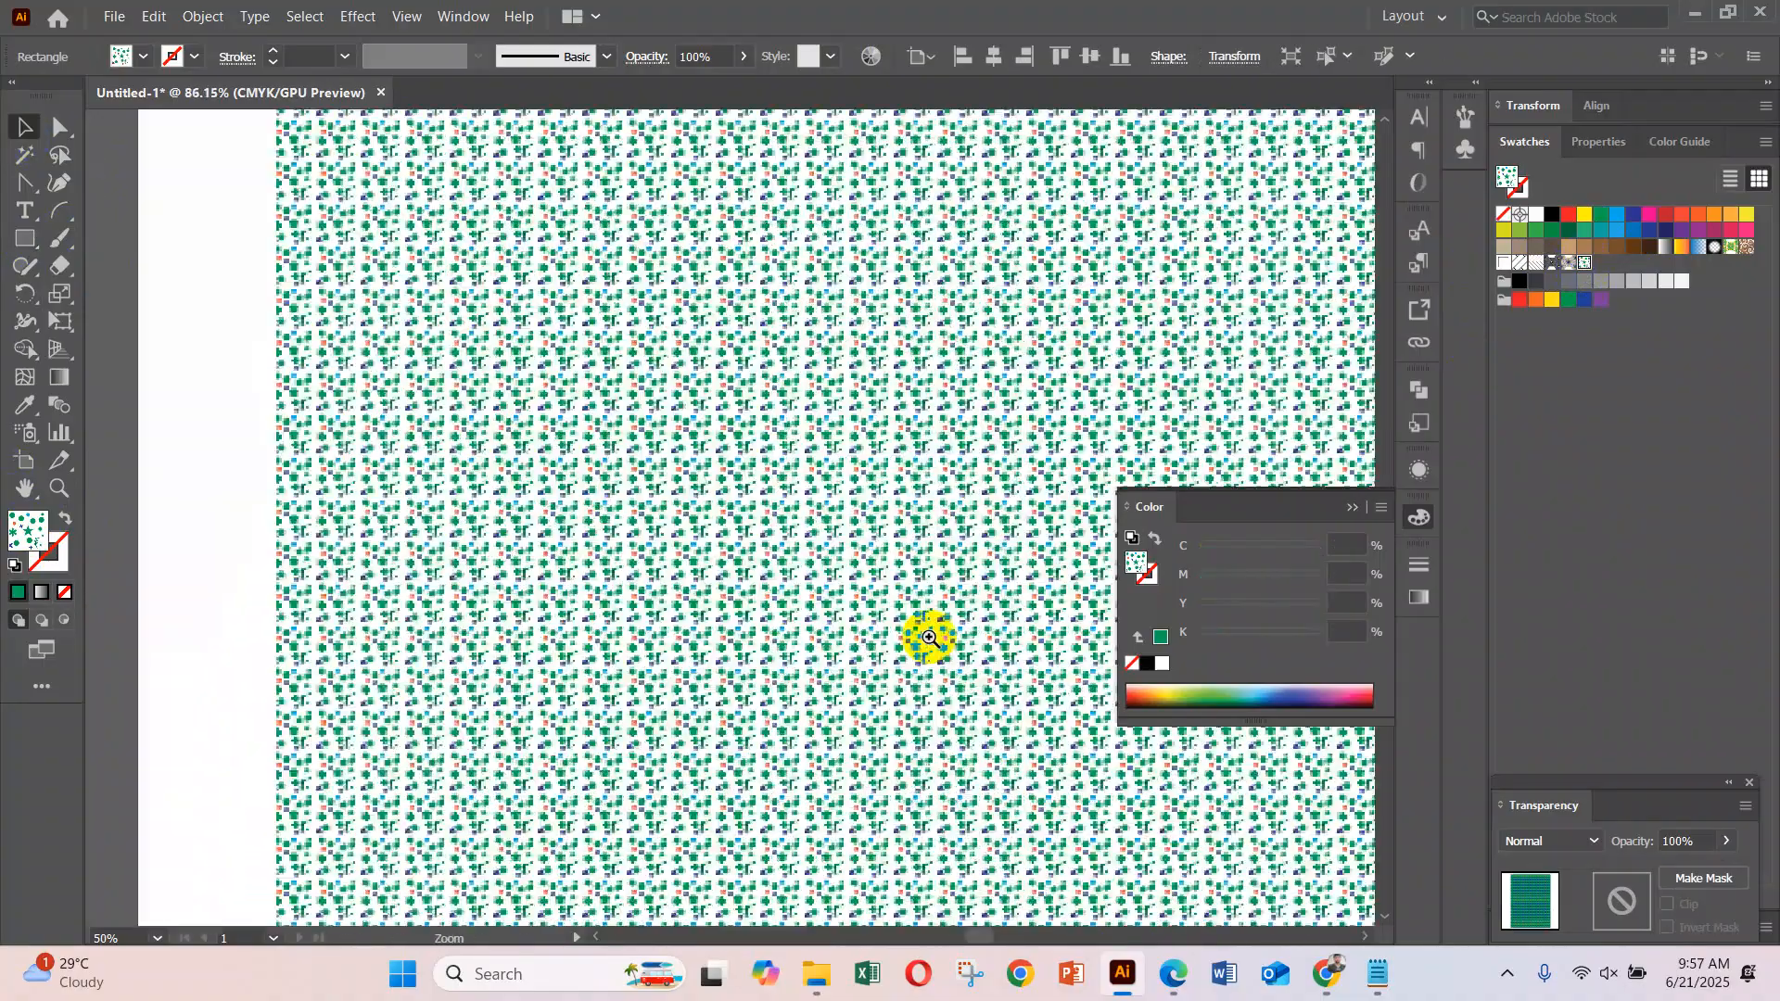
{"action": "left_click_drag", "start_coordinate": [679, 528], "coordinate": [980, 687]}
{"action": "left_click_drag", "start_coordinate": [853, 613], "coordinate": [349, 469]}
{"action": "left_click_drag", "start_coordinate": [770, 535], "coordinate": [359, 478]}
{"action": "left_click_drag", "start_coordinate": [808, 584], "coordinate": [475, 472]}
{"action": "left_click_drag", "start_coordinate": [605, 583], "coordinate": [664, 531]}
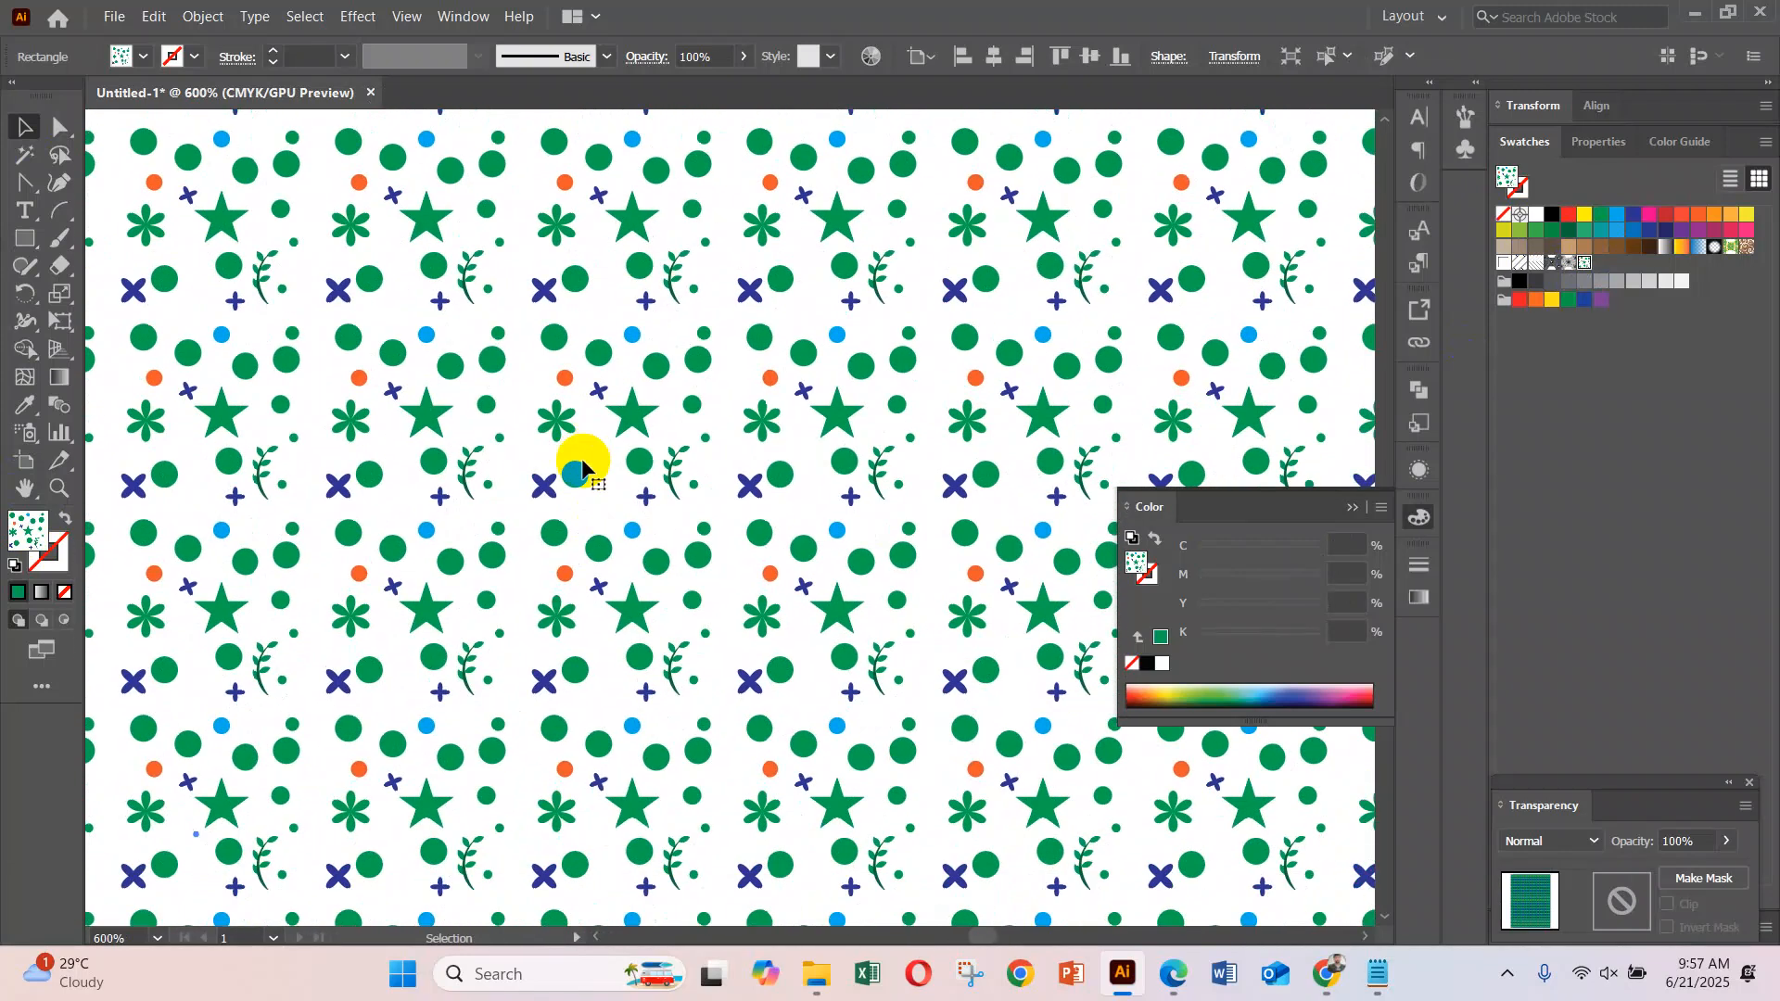
{"action": "scroll", "coordinate": [581, 471], "scroll_direction": "down", "scroll_amount": 2}
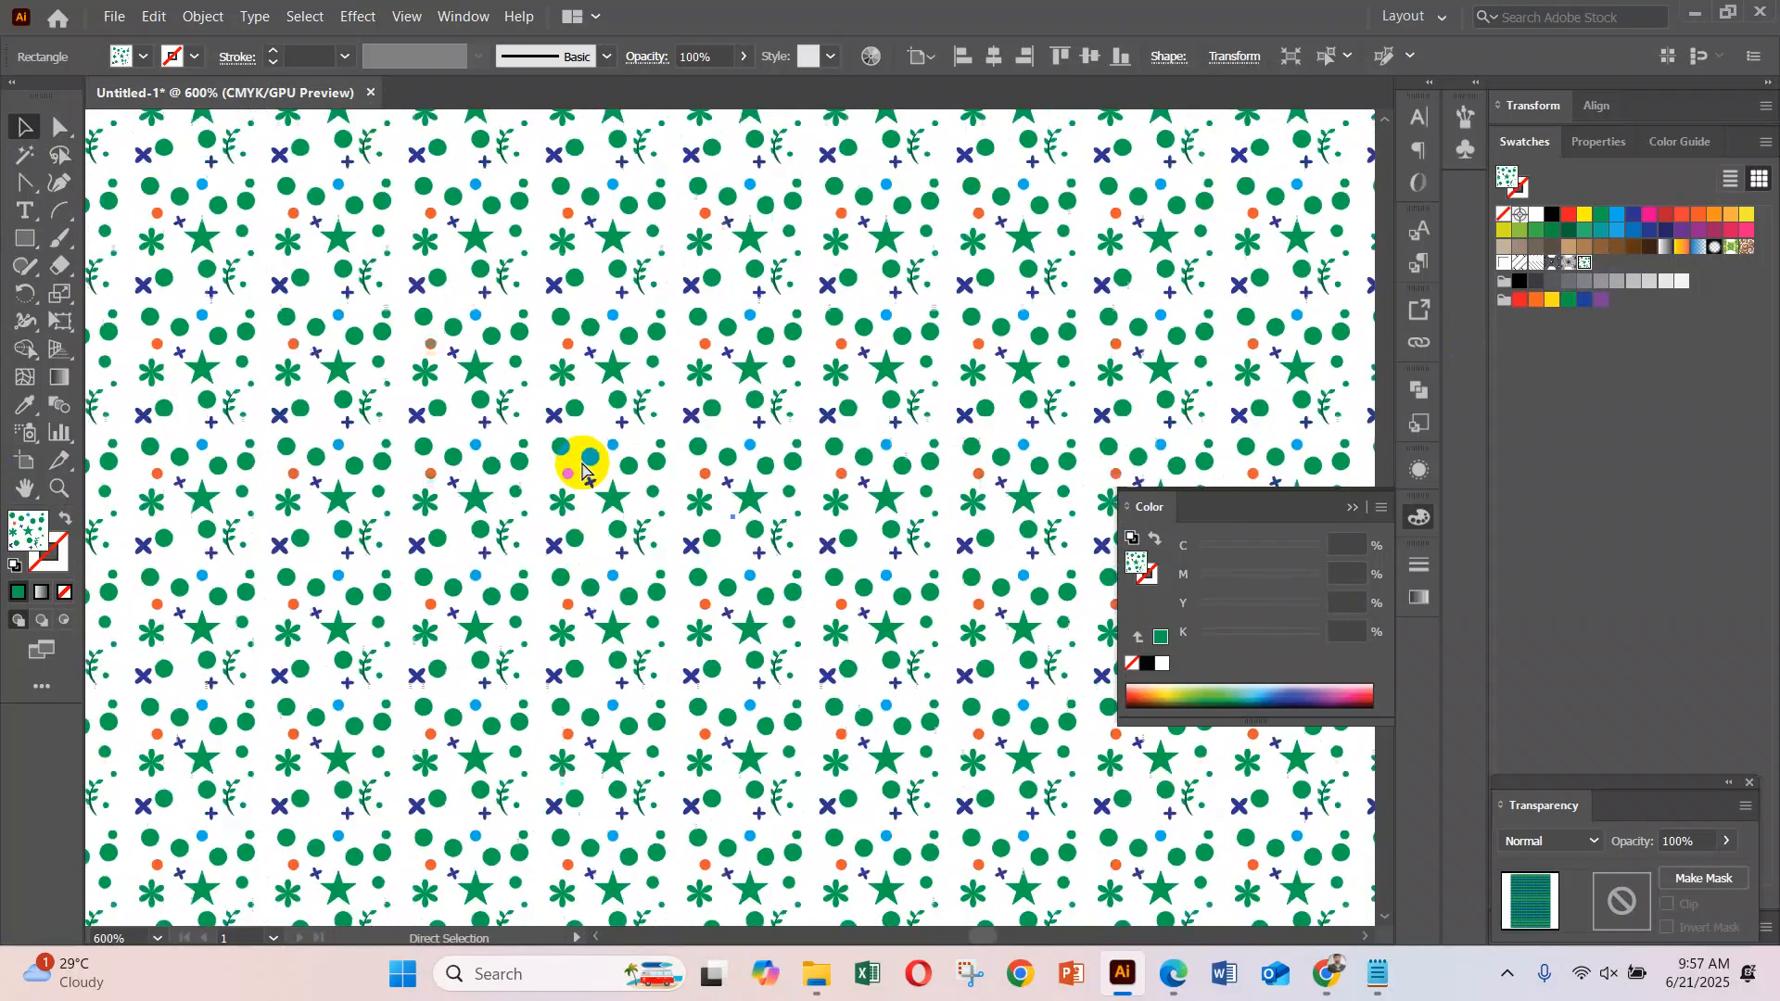
Examine the star-and-sprig pattern fill across the rectangle, from its lower edge to the overall view at 100%, and collapse the floating Color panel
{"action": "scroll", "coordinate": [714, 481], "scroll_direction": "down", "scroll_amount": 6}
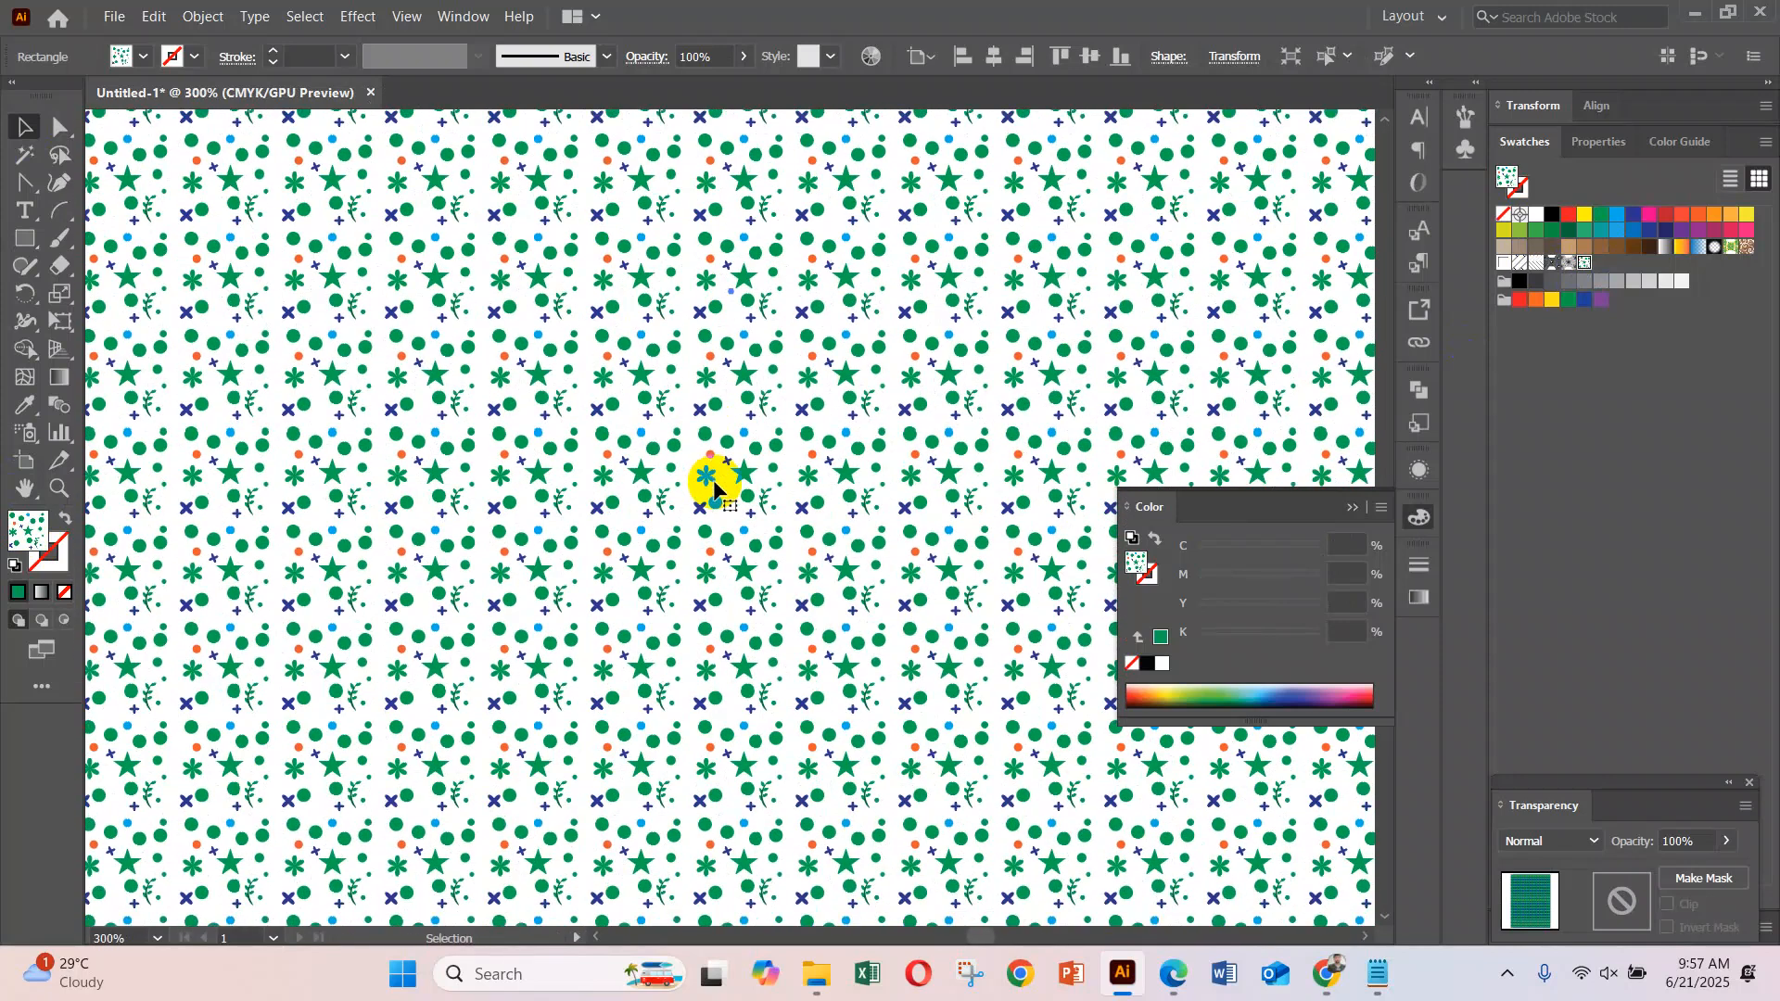
{"action": "scroll", "coordinate": [714, 480], "scroll_direction": "down", "scroll_amount": 5}
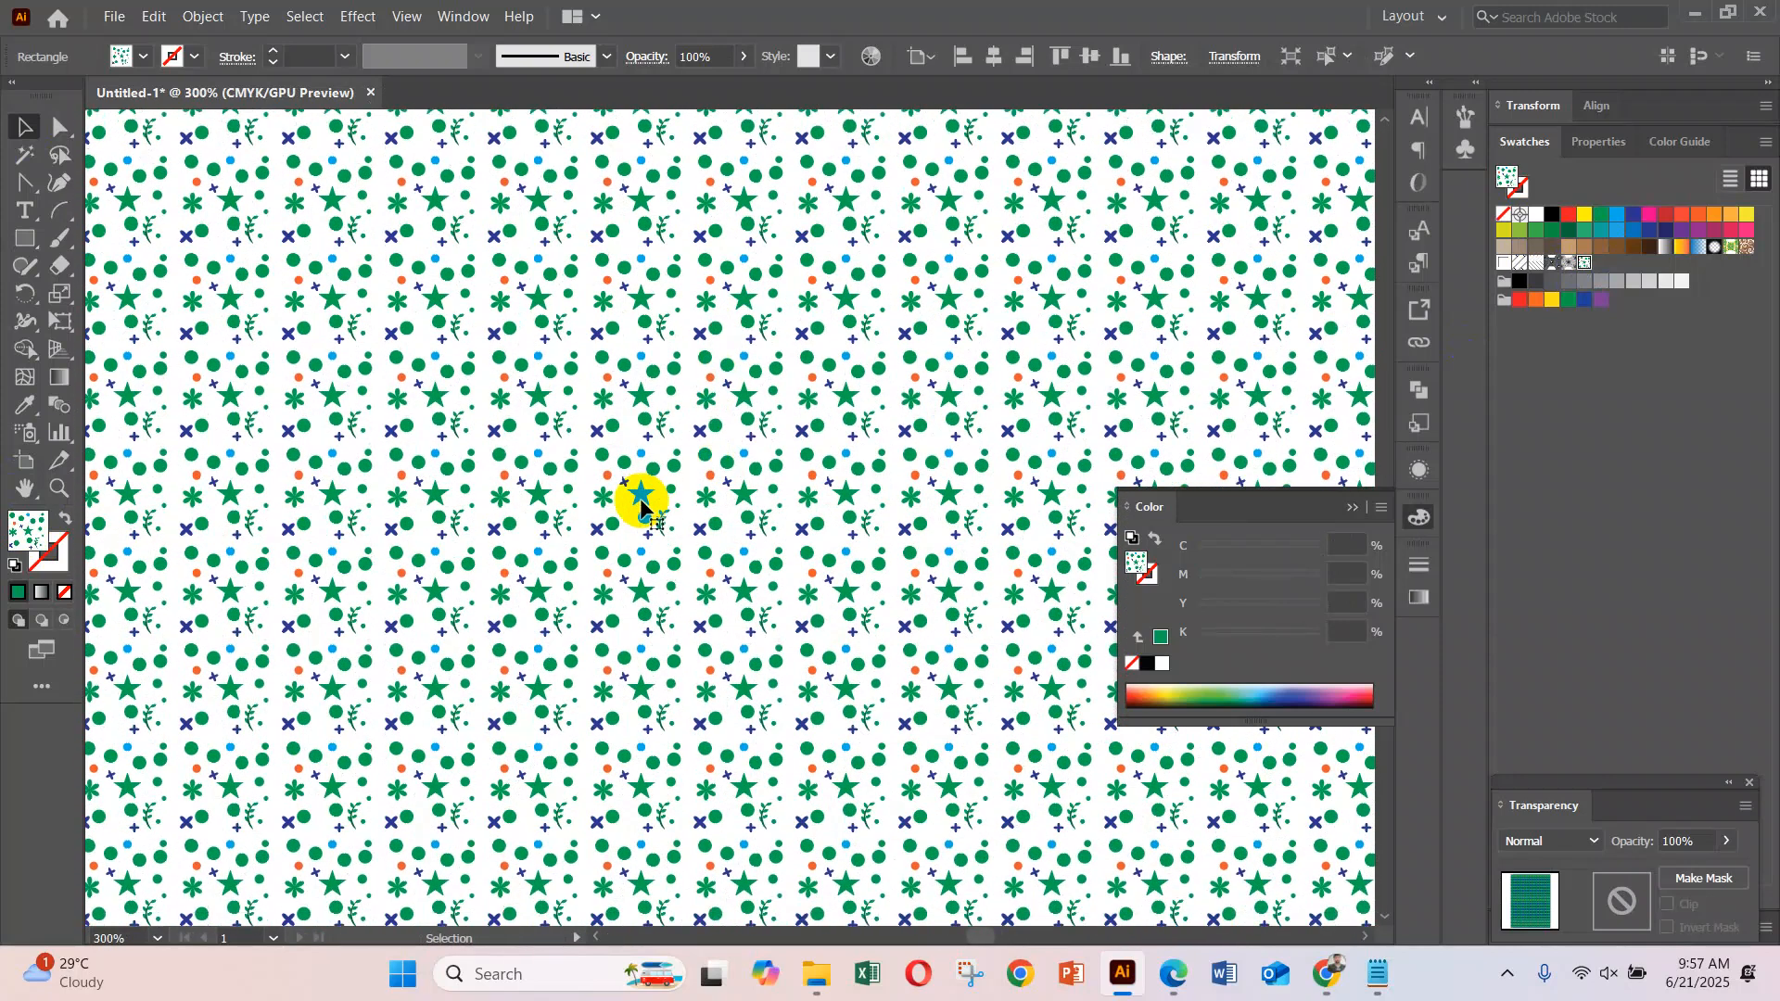
{"action": "scroll", "coordinate": [640, 505], "scroll_direction": "down", "scroll_amount": 5}
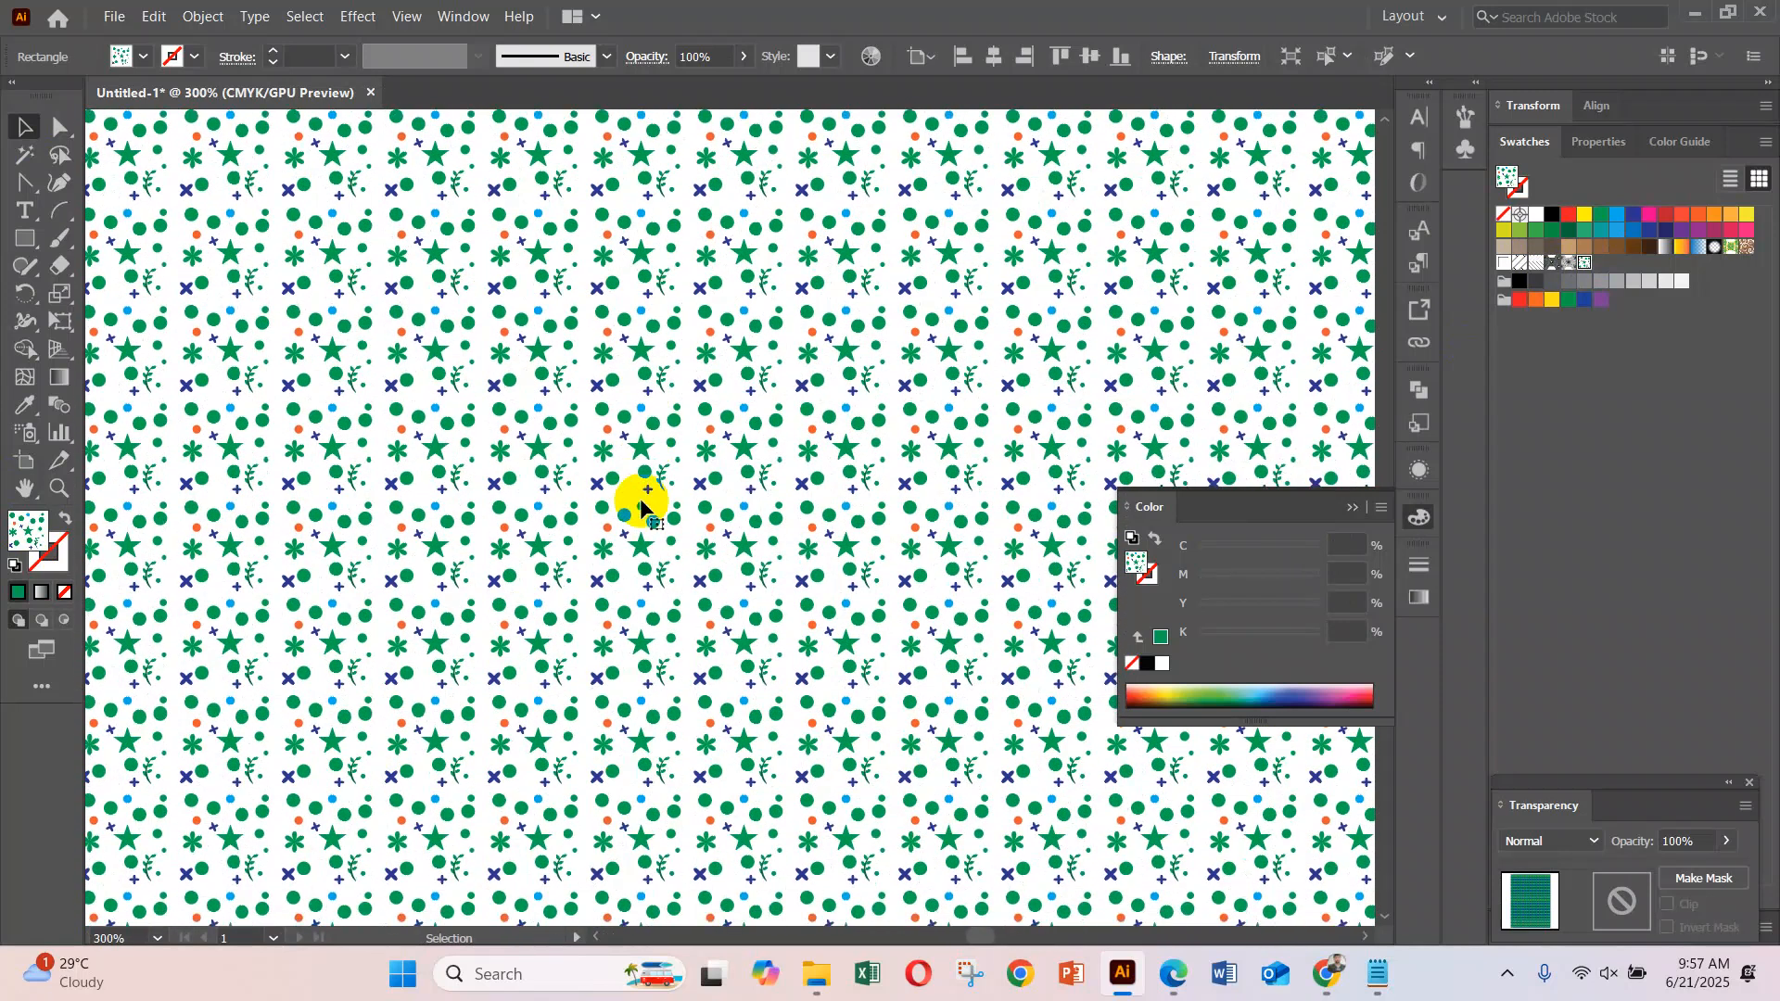
{"action": "scroll", "coordinate": [642, 513], "scroll_direction": "down", "scroll_amount": 2}
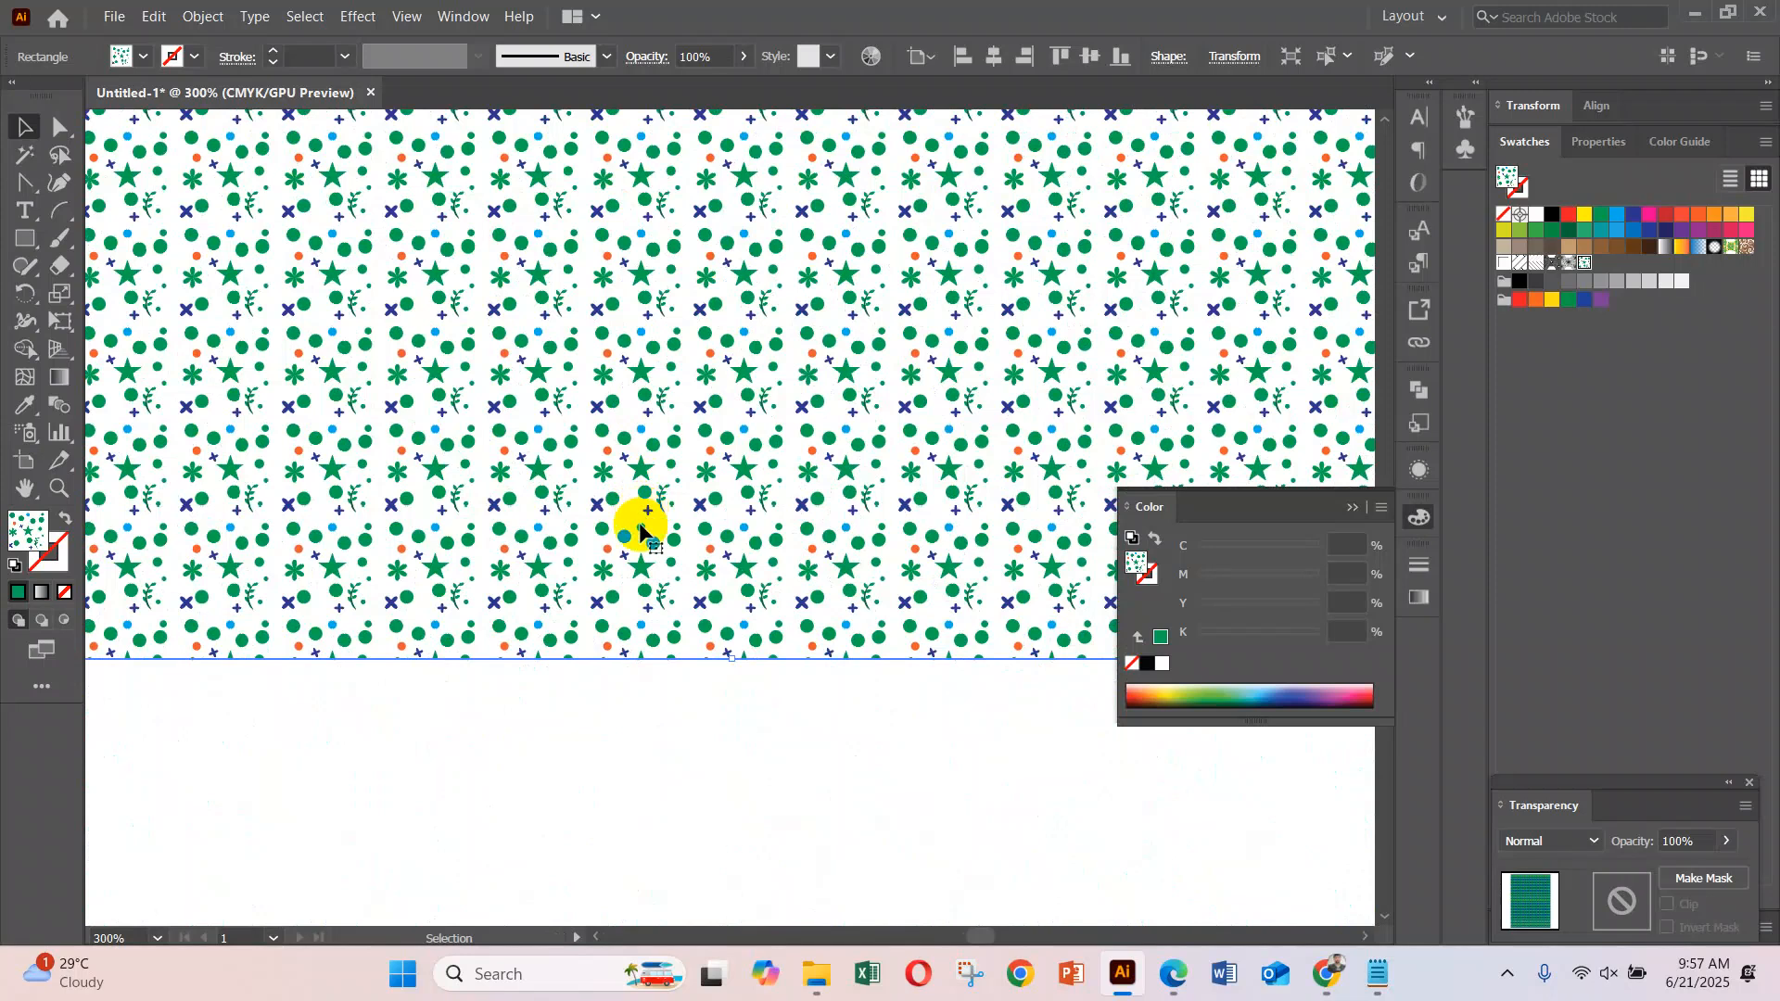
{"action": "scroll", "coordinate": [926, 688], "scroll_direction": "down", "scroll_amount": 3}
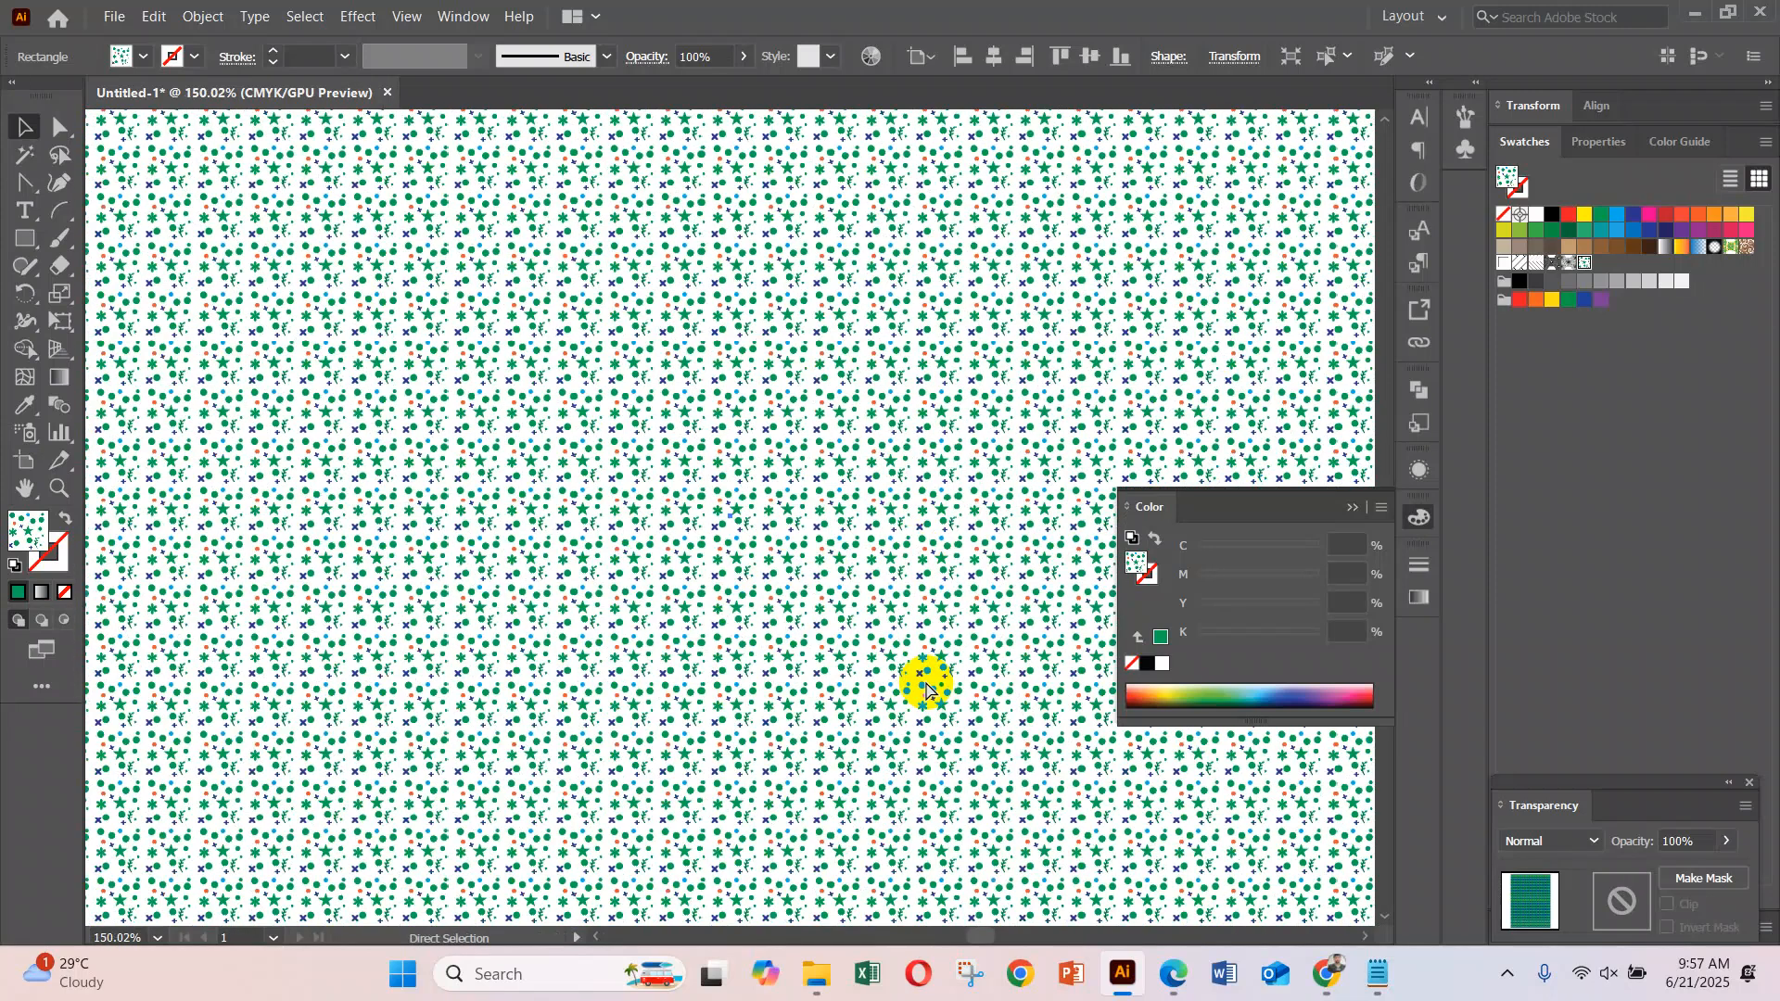
{"action": "scroll", "coordinate": [926, 688], "scroll_direction": "down", "scroll_amount": 2}
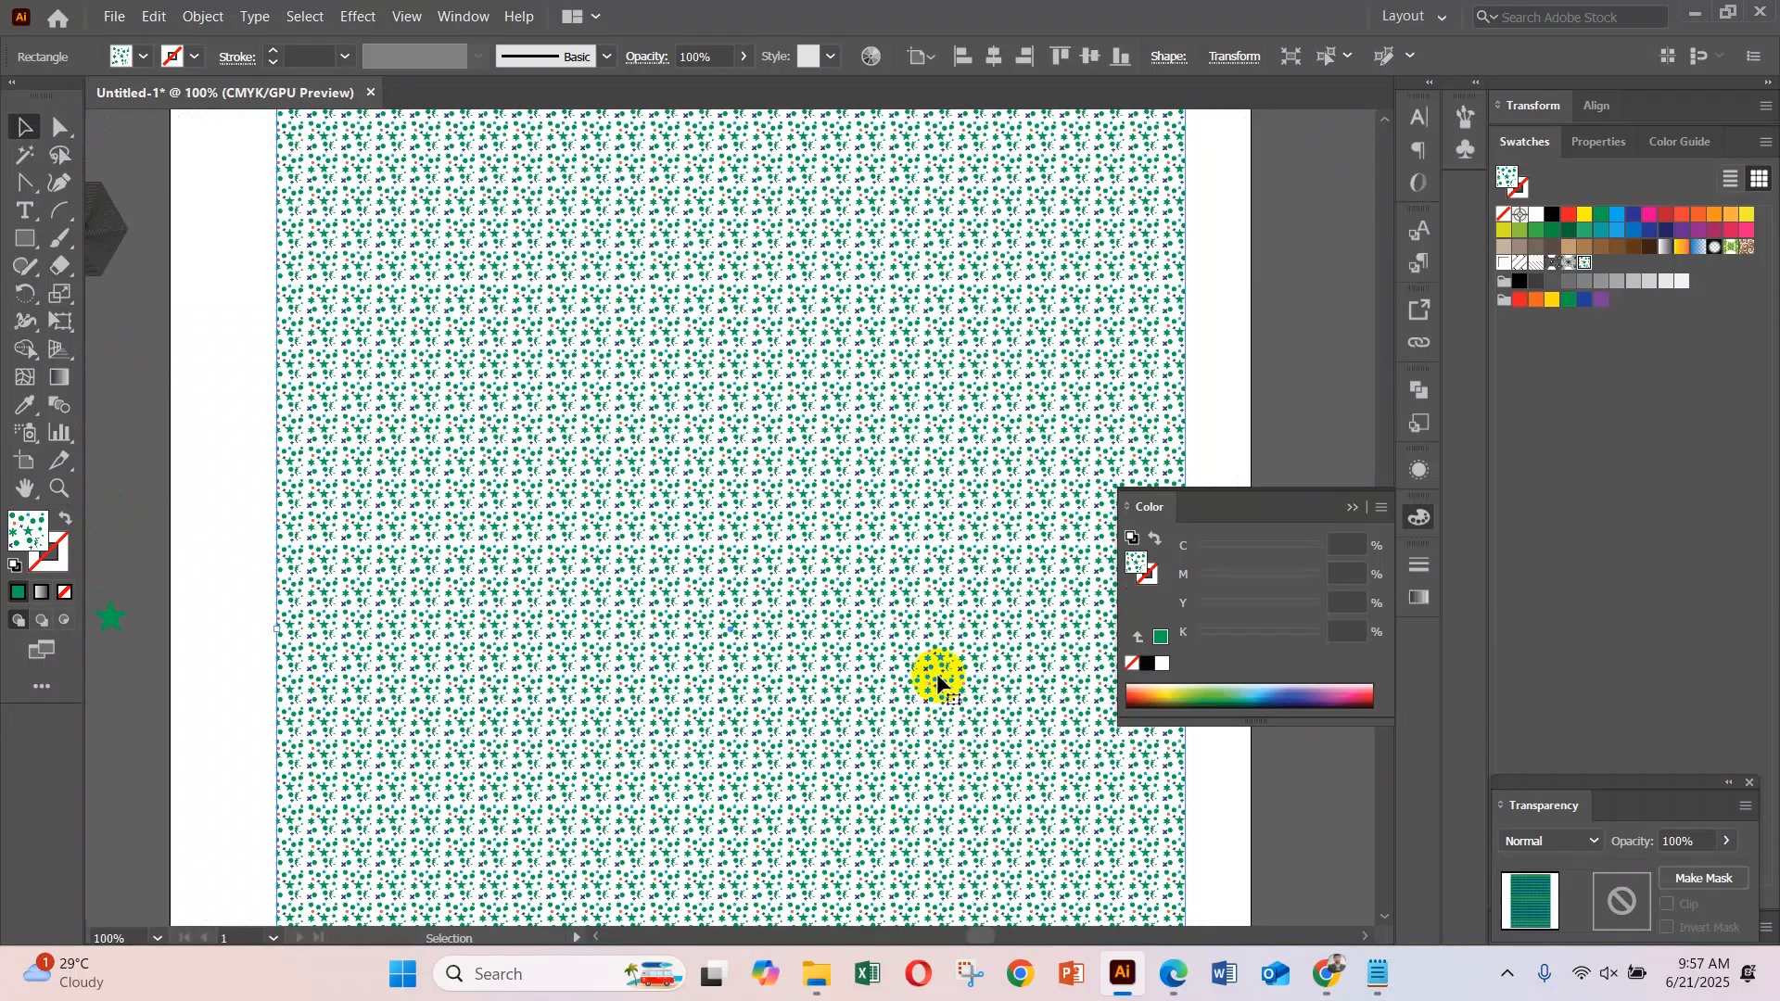
{"action": "scroll", "coordinate": [937, 673], "scroll_direction": "up", "scroll_amount": 2}
{"action": "scroll", "coordinate": [788, 482], "scroll_direction": "up", "scroll_amount": 3}
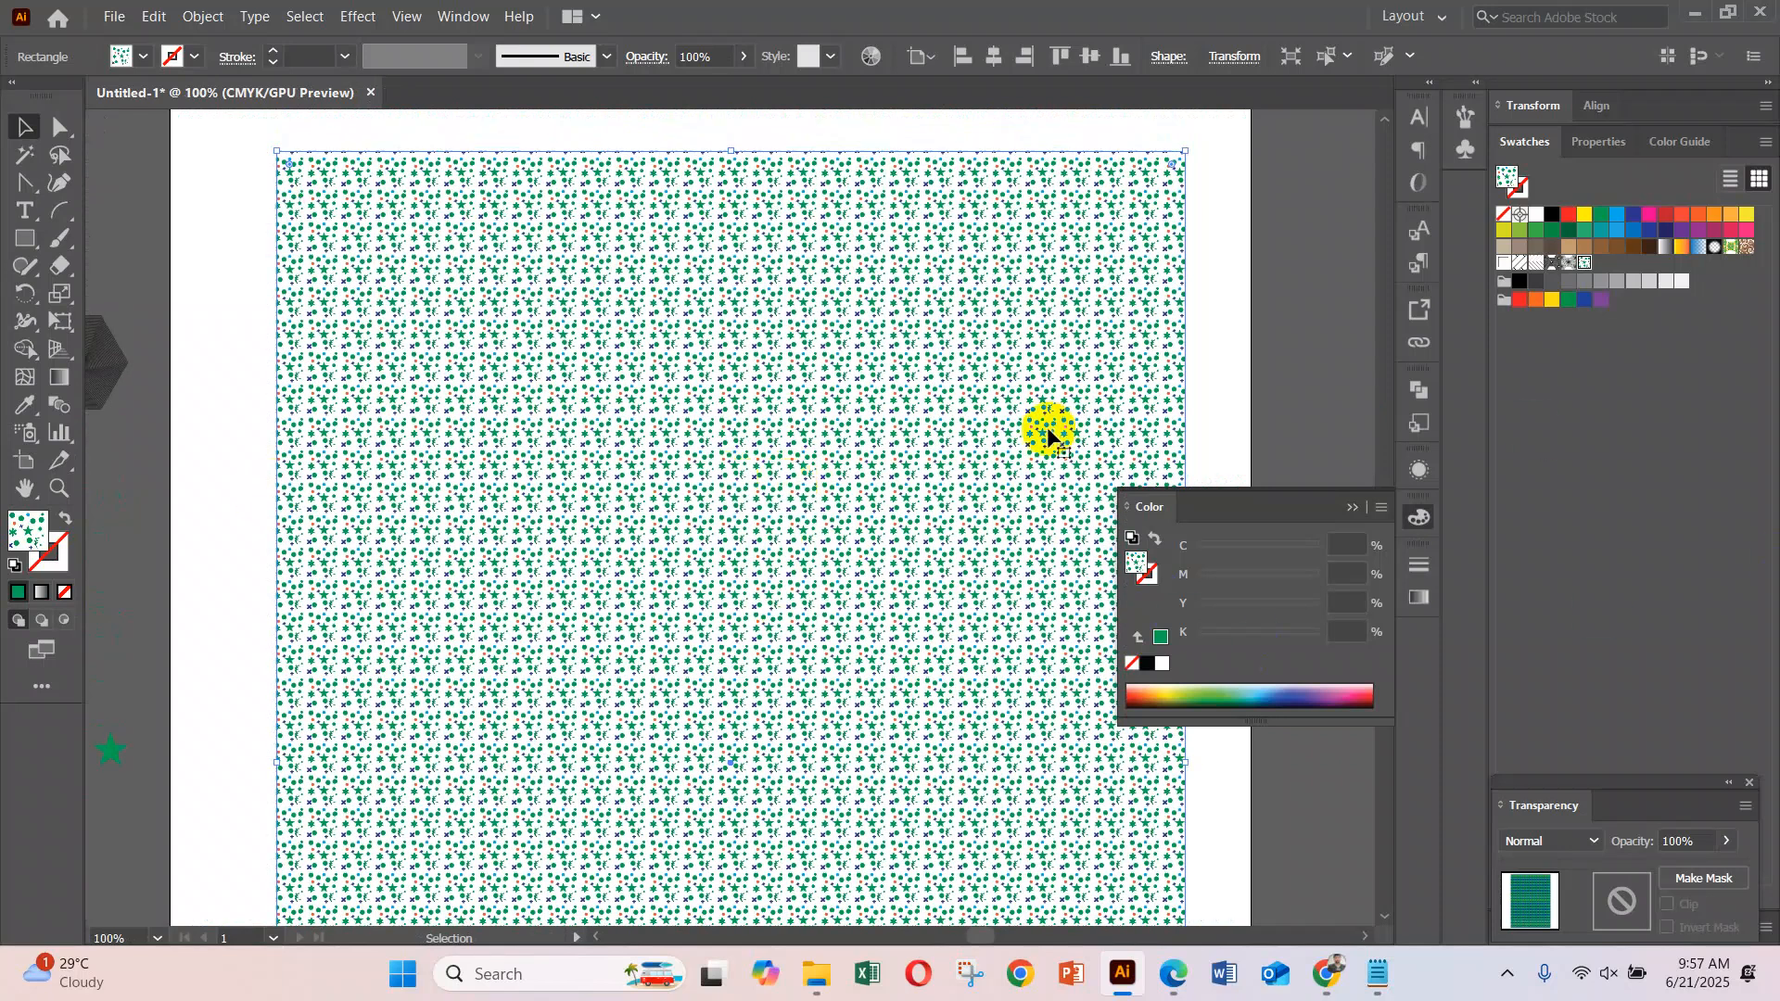
{"action": "left_click", "coordinate": [1353, 509]}
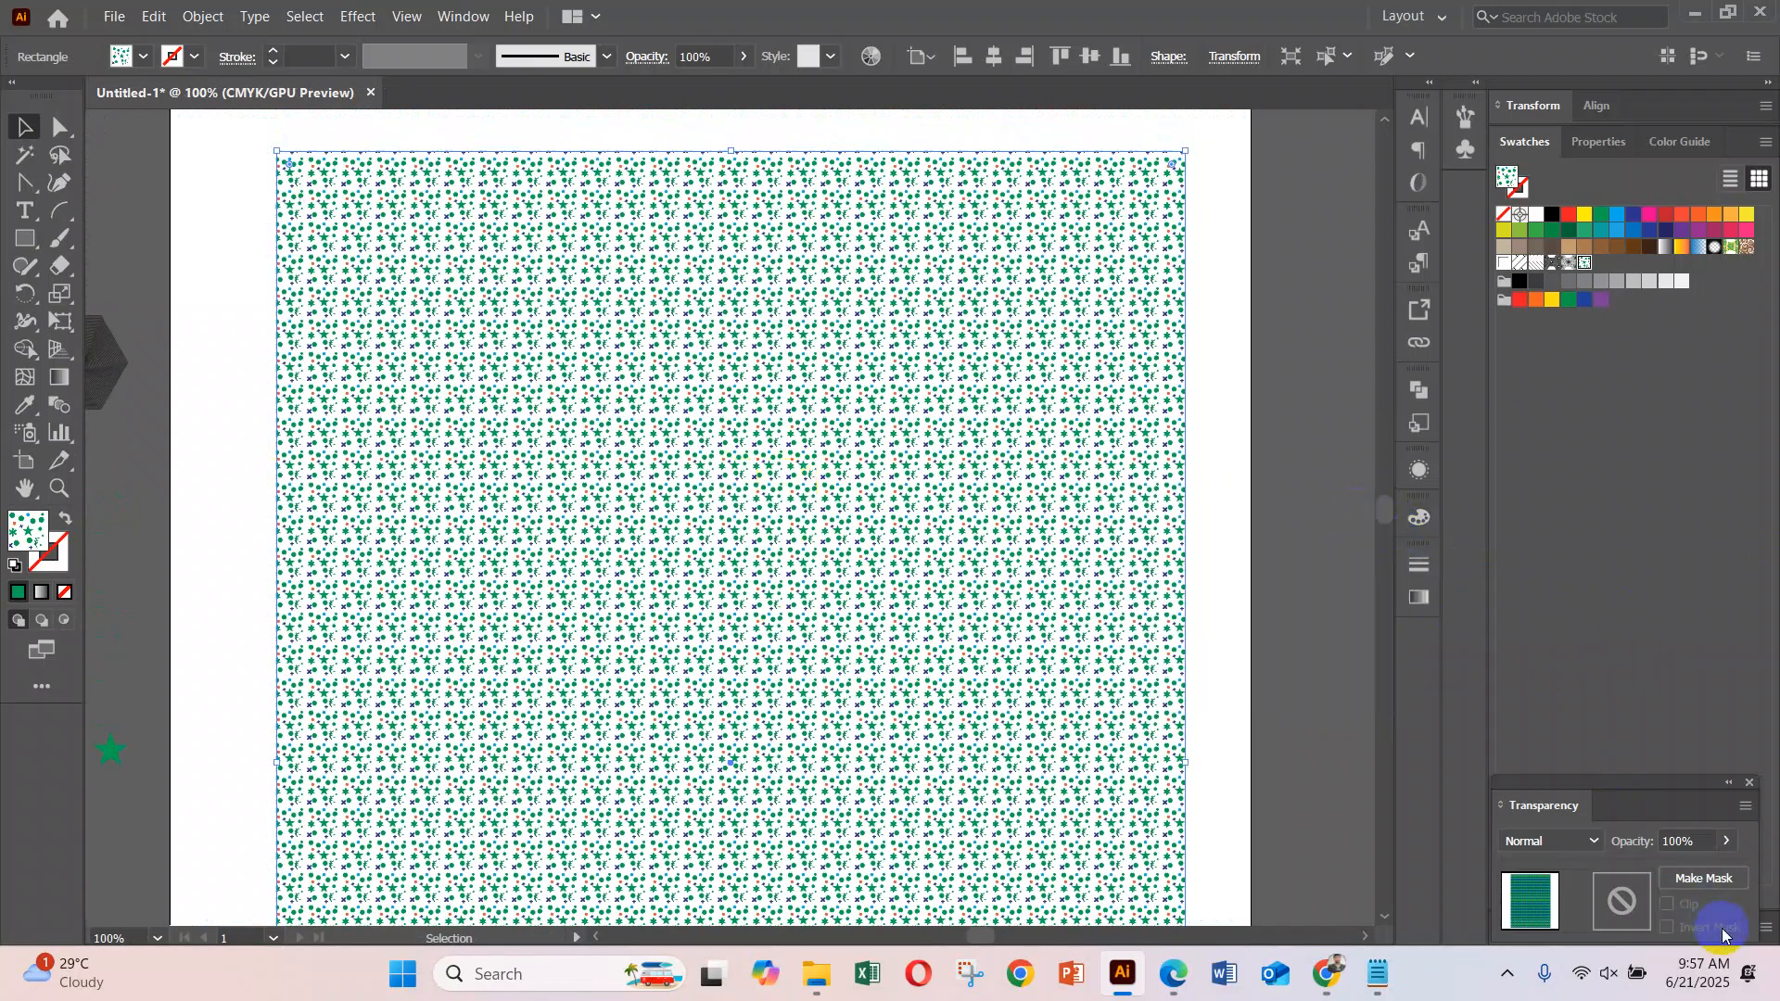